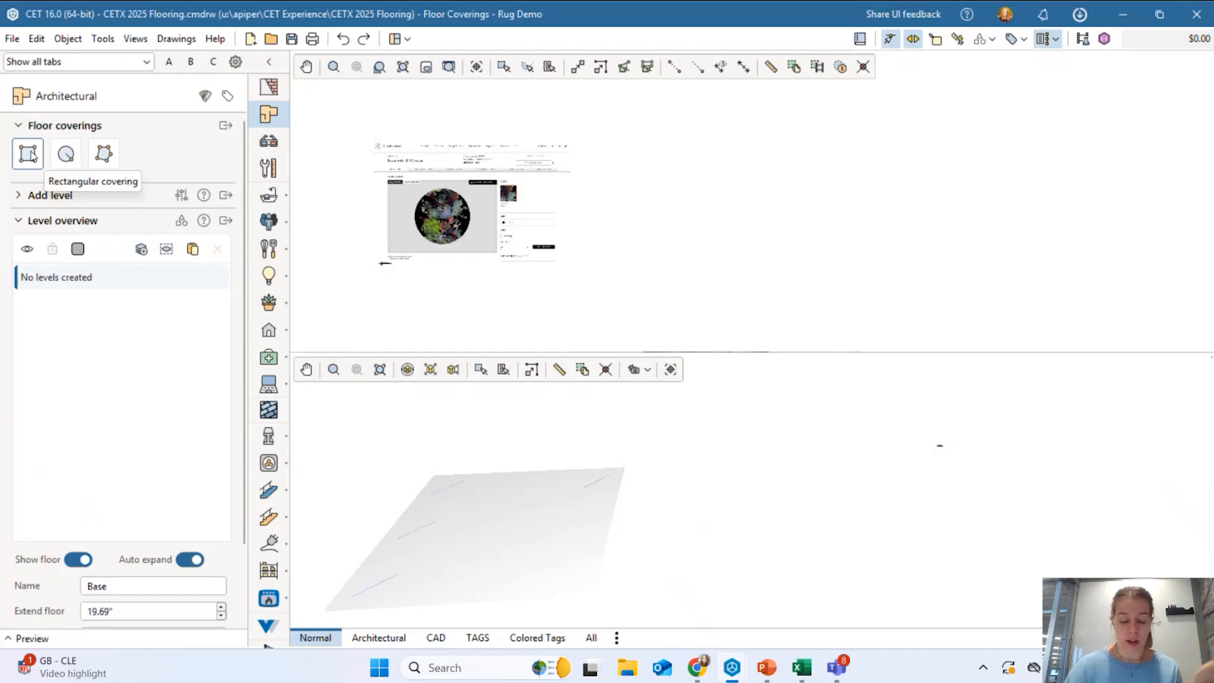
Draw a rectangular floor covering by placing two opposite corners.
left_click(28, 153)
left_click(685, 152)
left_click(786, 258)
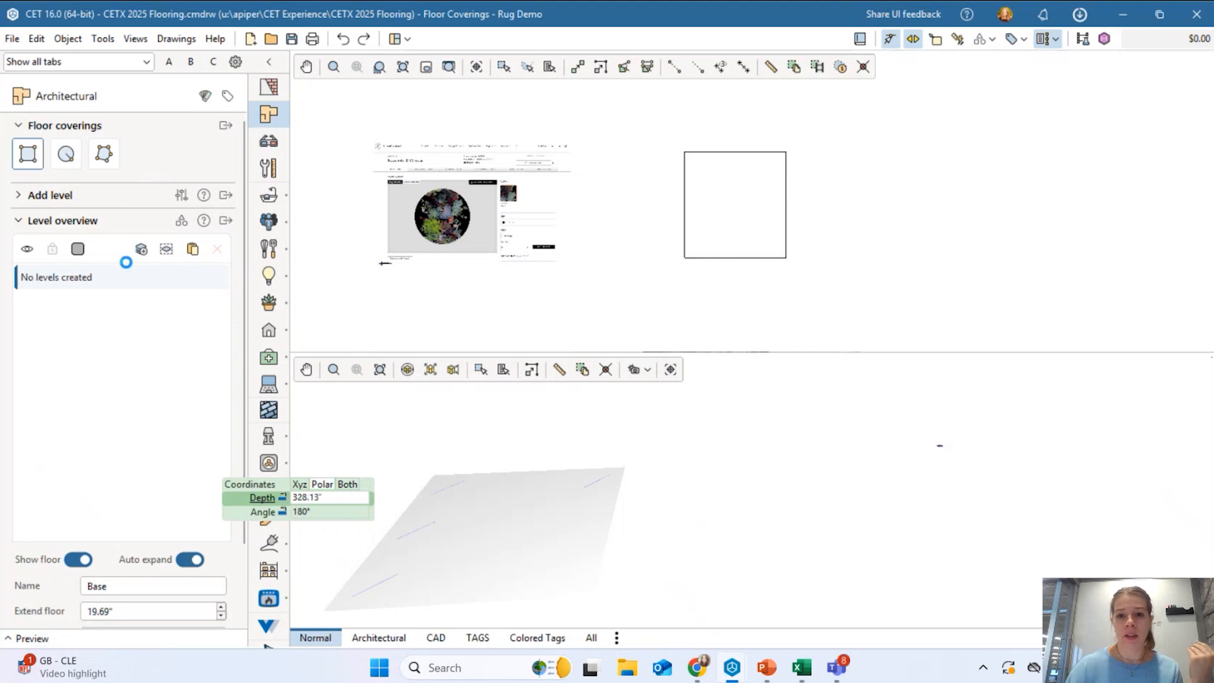
Draw a circular floor covering with a 60-inch radius beside the square.
scroll(735, 179, "up", 2)
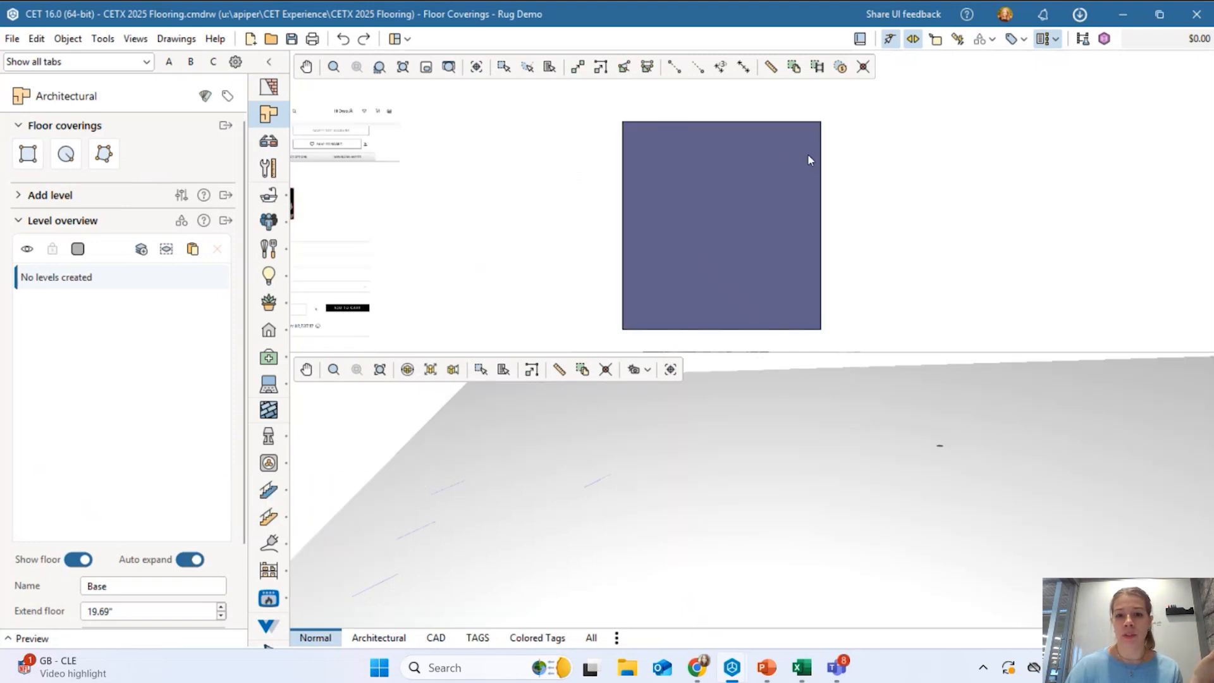
scroll(808, 160, "down", 2)
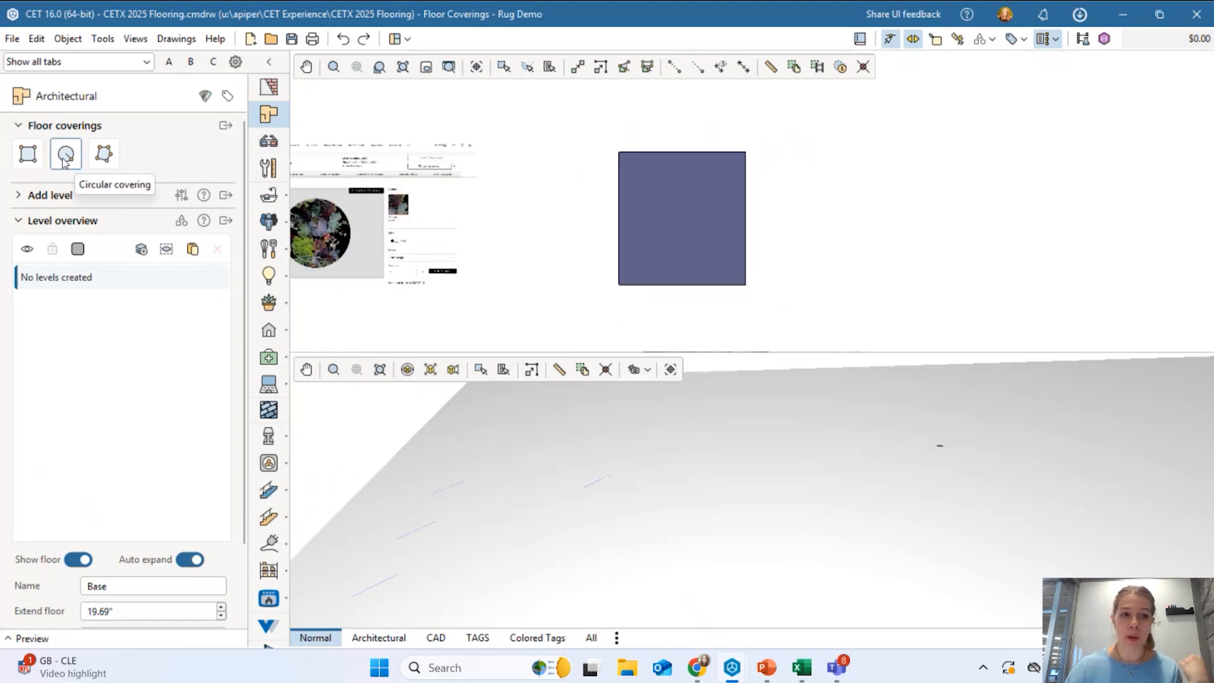
middle_click_drag(826, 231, 672, 201)
scroll(675, 203, "up", 1)
left_click(678, 207)
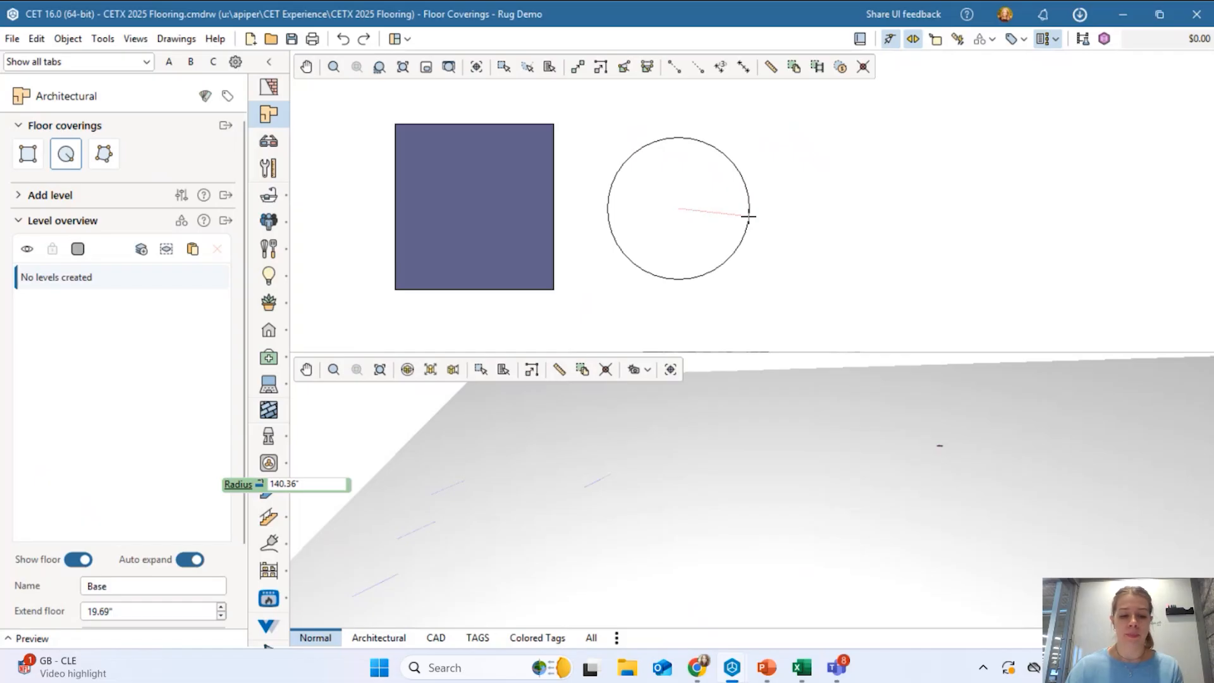
type("12")
key("BackSpace")
key("BackSpace")
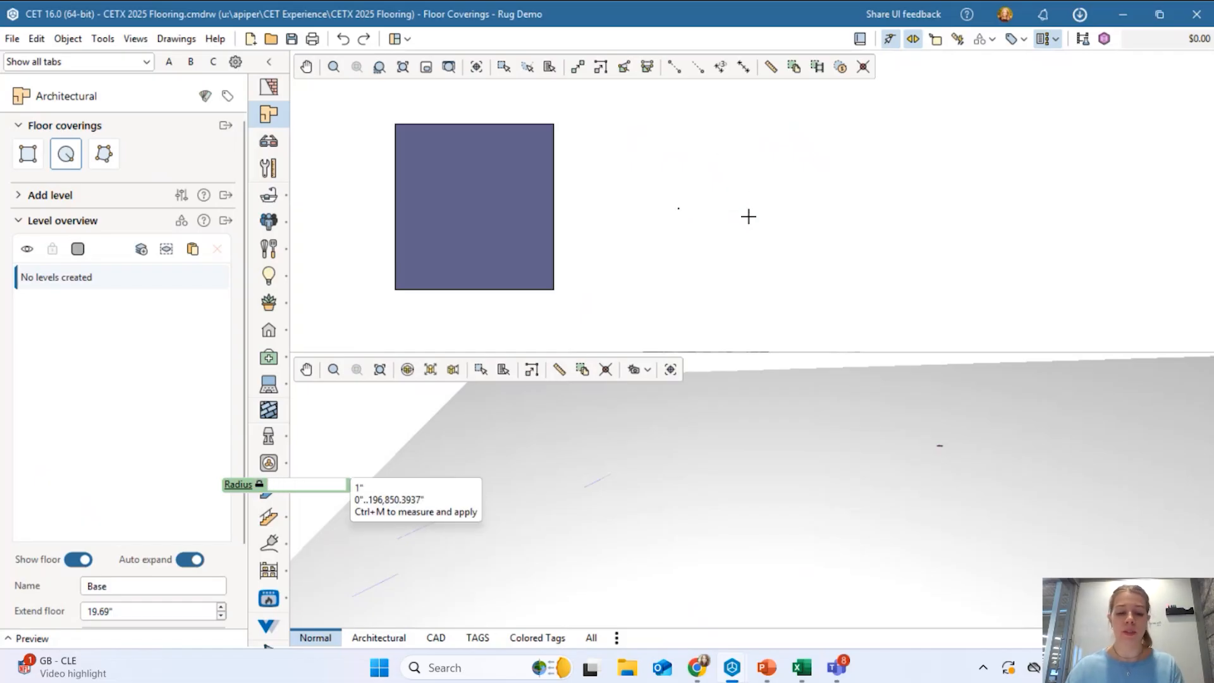
type("60")
key("Return")
key("Escape")
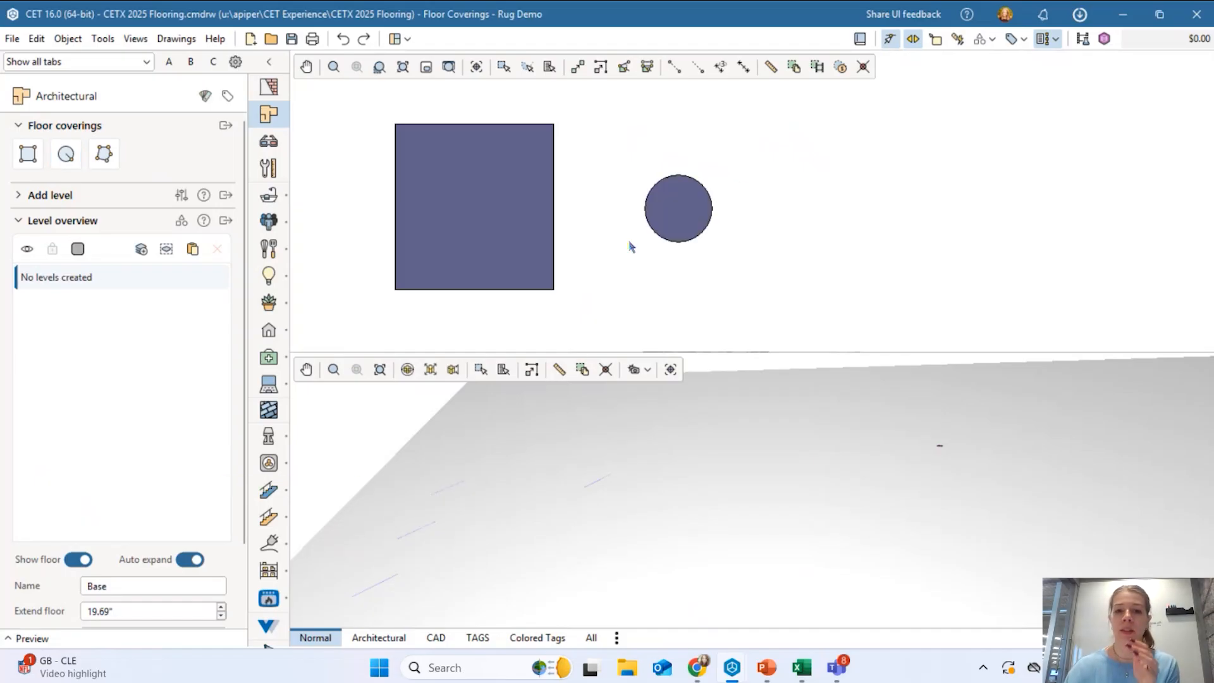
Draw a closed polygon floor covering, then select the square covering for removal.
scroll(713, 238, "up", 3)
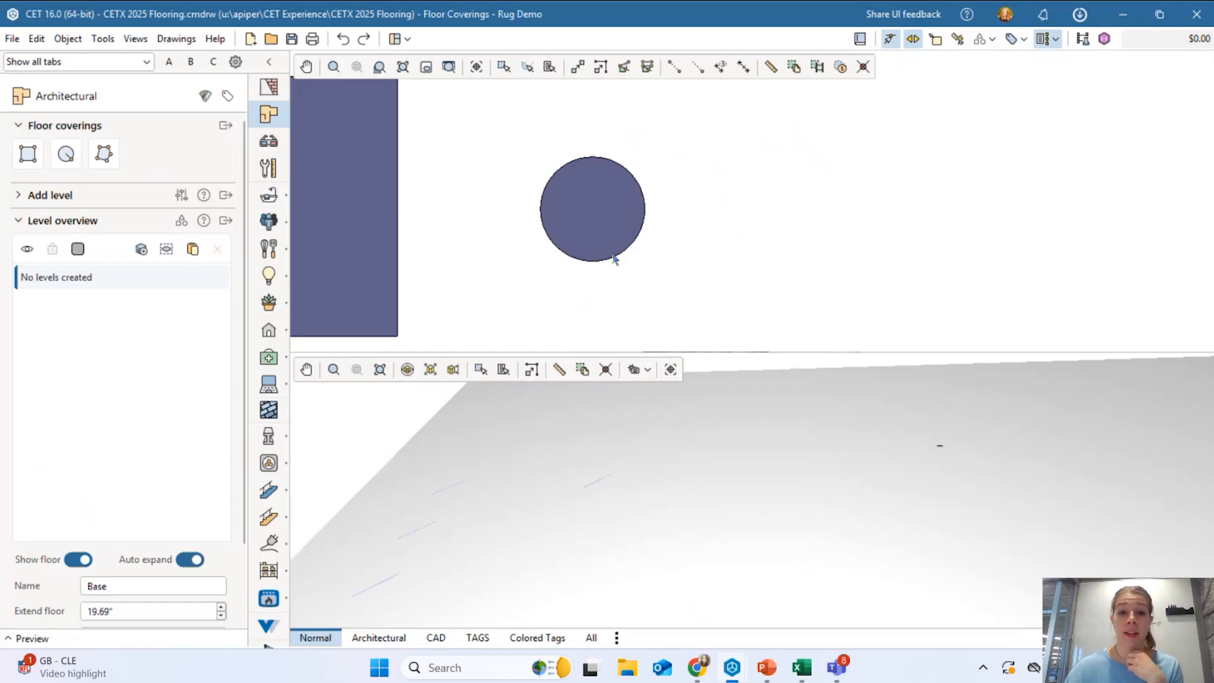
scroll(560, 215, "down", 3)
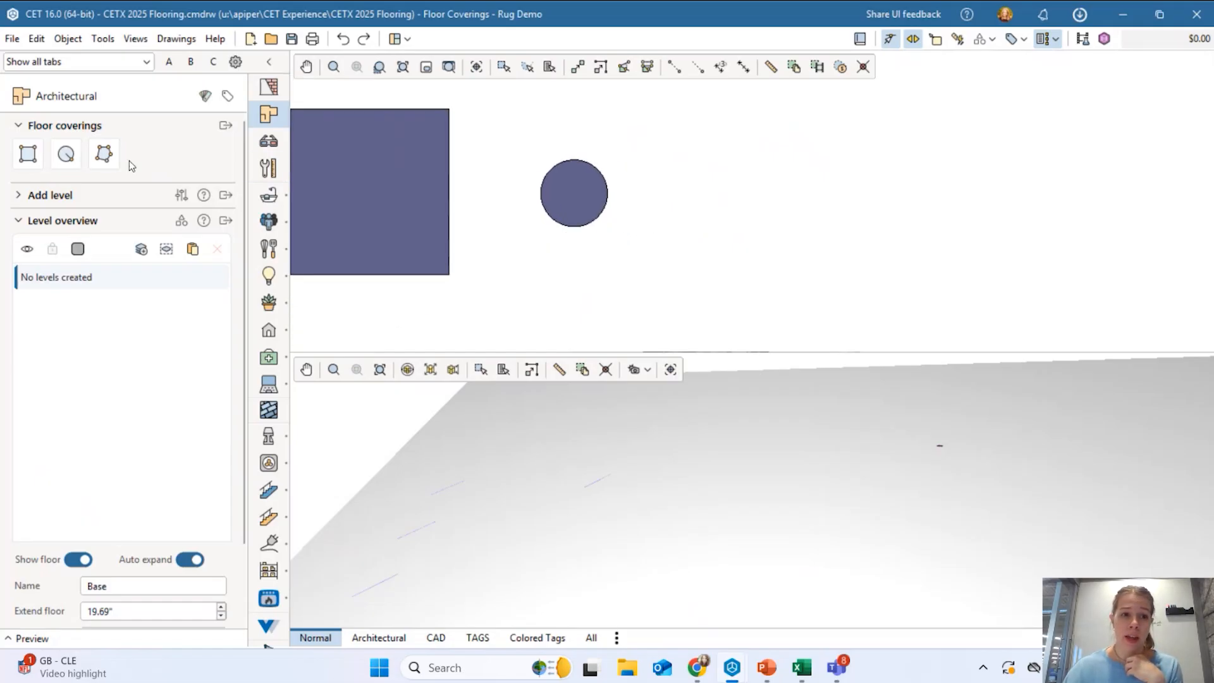
left_click(104, 156)
left_click(715, 166)
left_click(811, 158)
left_click(835, 223)
left_click(808, 263)
left_click(721, 271)
left_click(717, 201)
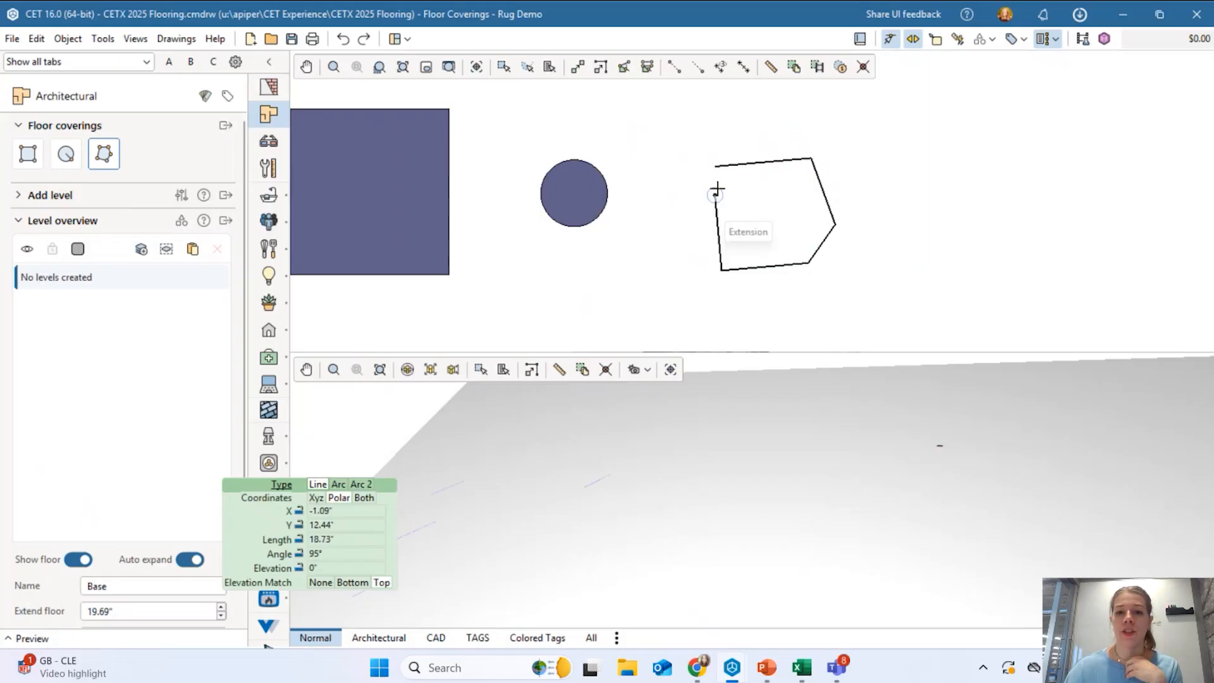
left_click(716, 167)
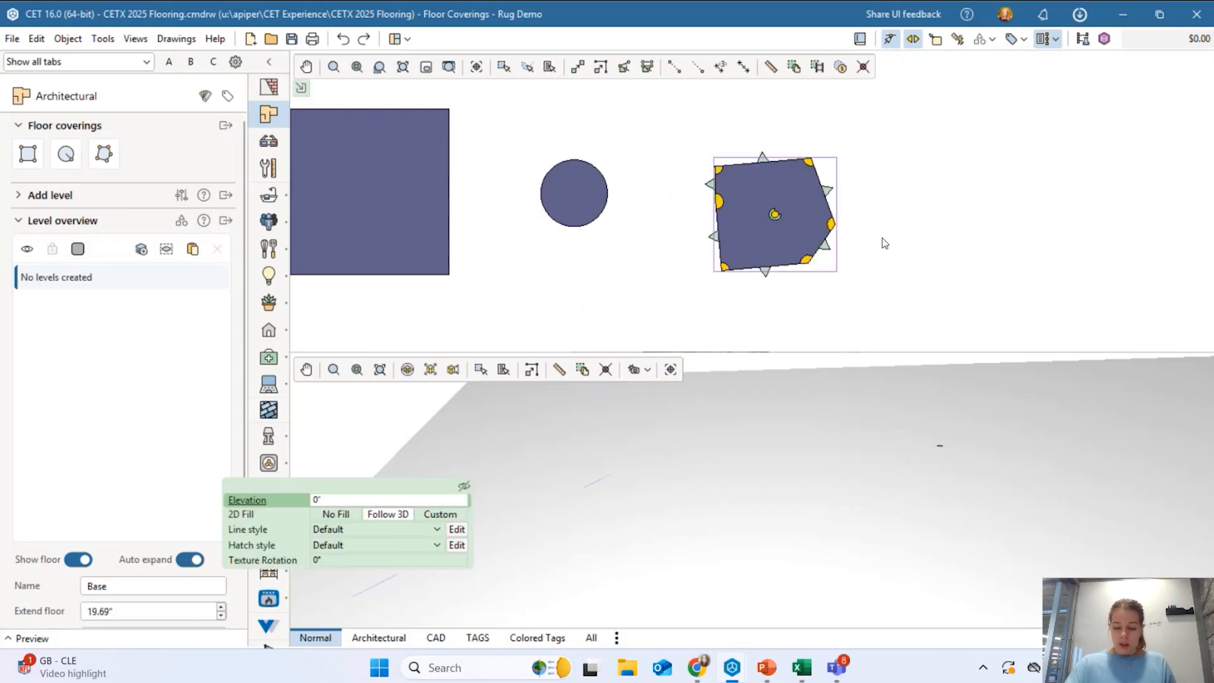
left_click(402, 195)
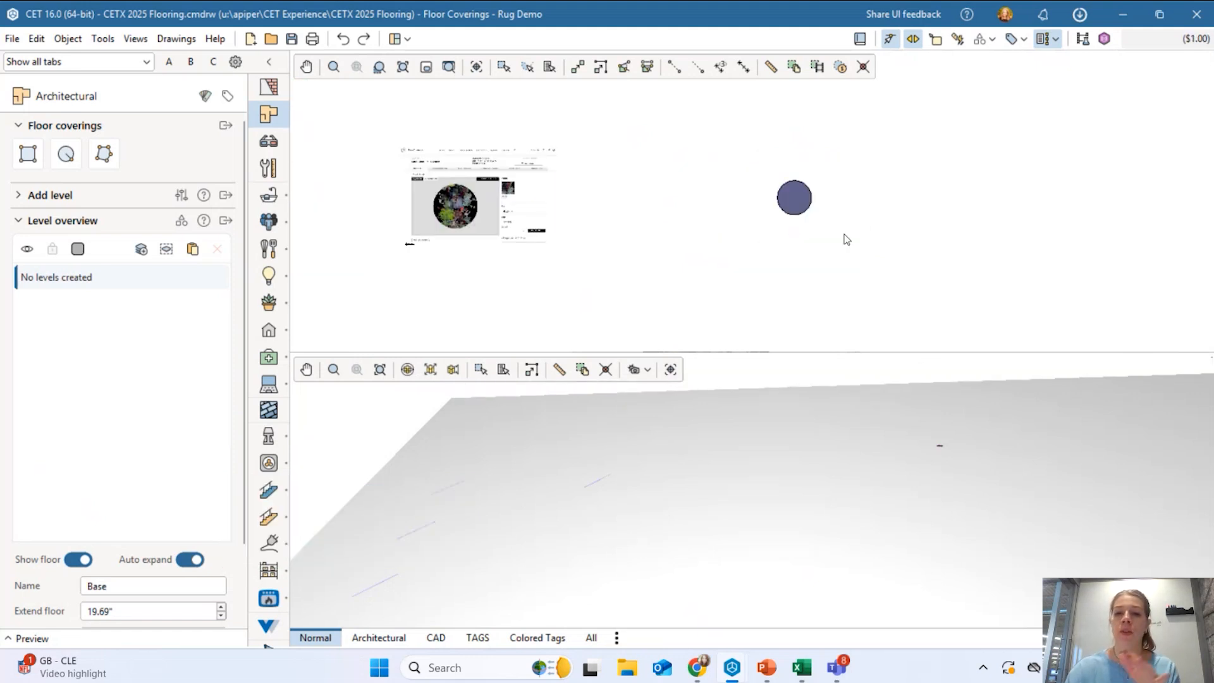
Move the circular covering next to the rug picture.
scroll(785, 191, "up", 3)
left_click_drag(802, 203, 524, 222)
scroll(639, 212, "down", 3)
scroll(530, 253, "up", 1)
left_click(536, 270)
middle_click_drag(543, 267, 750, 272)
scroll(640, 228, "up", 3)
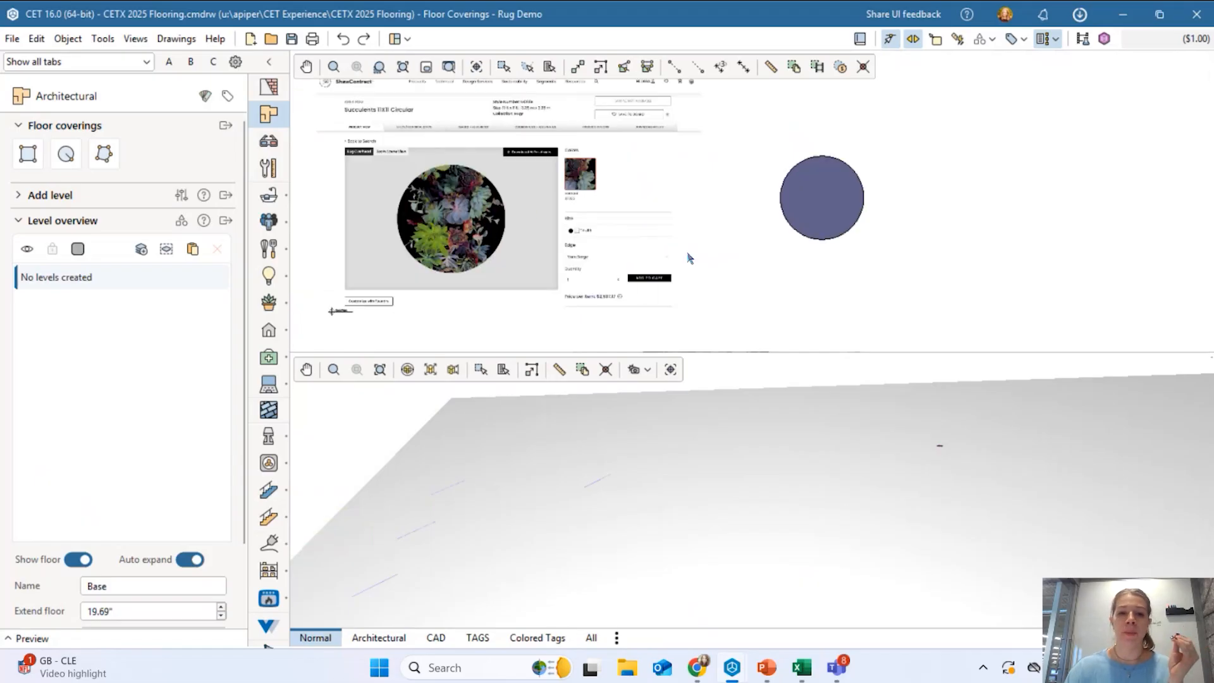
middle_click_drag(458, 208, 527, 249)
scroll(487, 253, "up", 4)
scroll(573, 215, "down", 3)
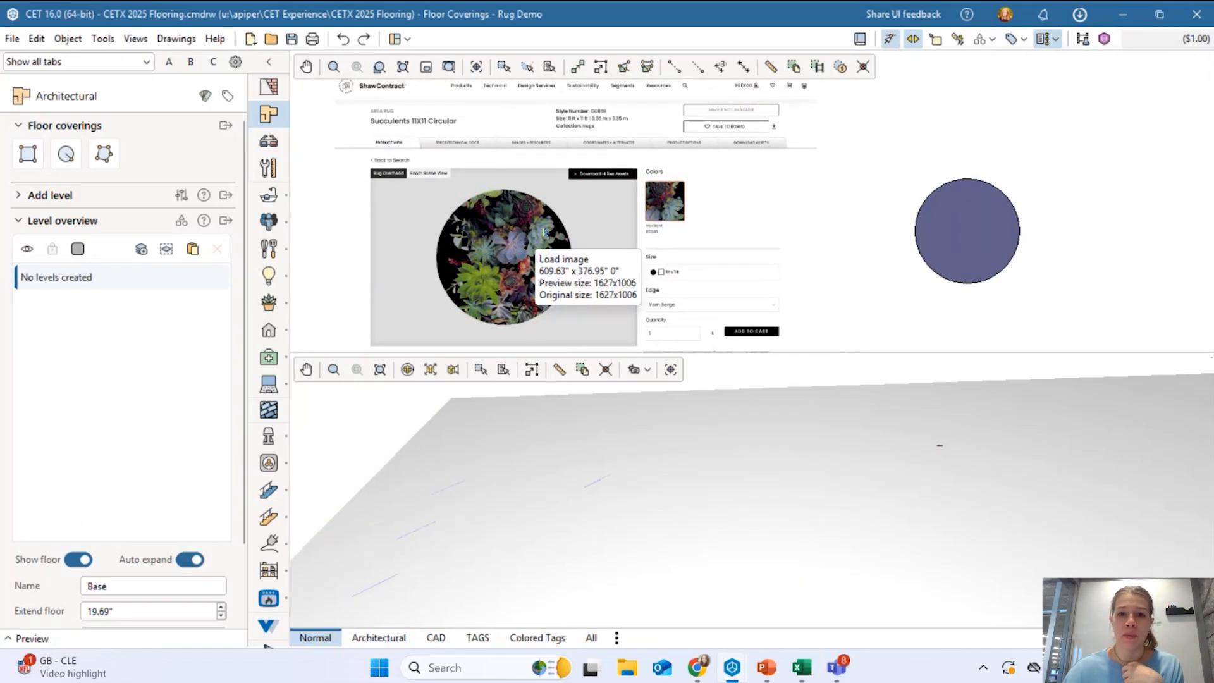
scroll(519, 104, "up", 1)
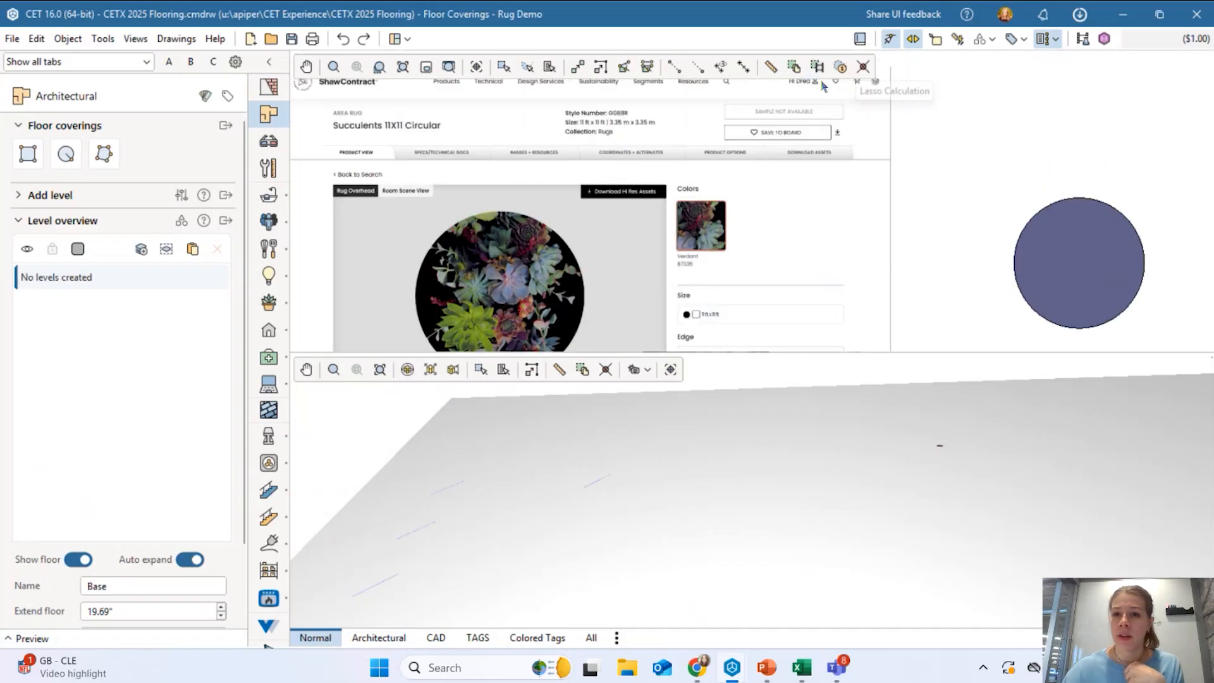
Measure the circle edge to edge to confirm it spans 132 inches.
left_click(770, 66)
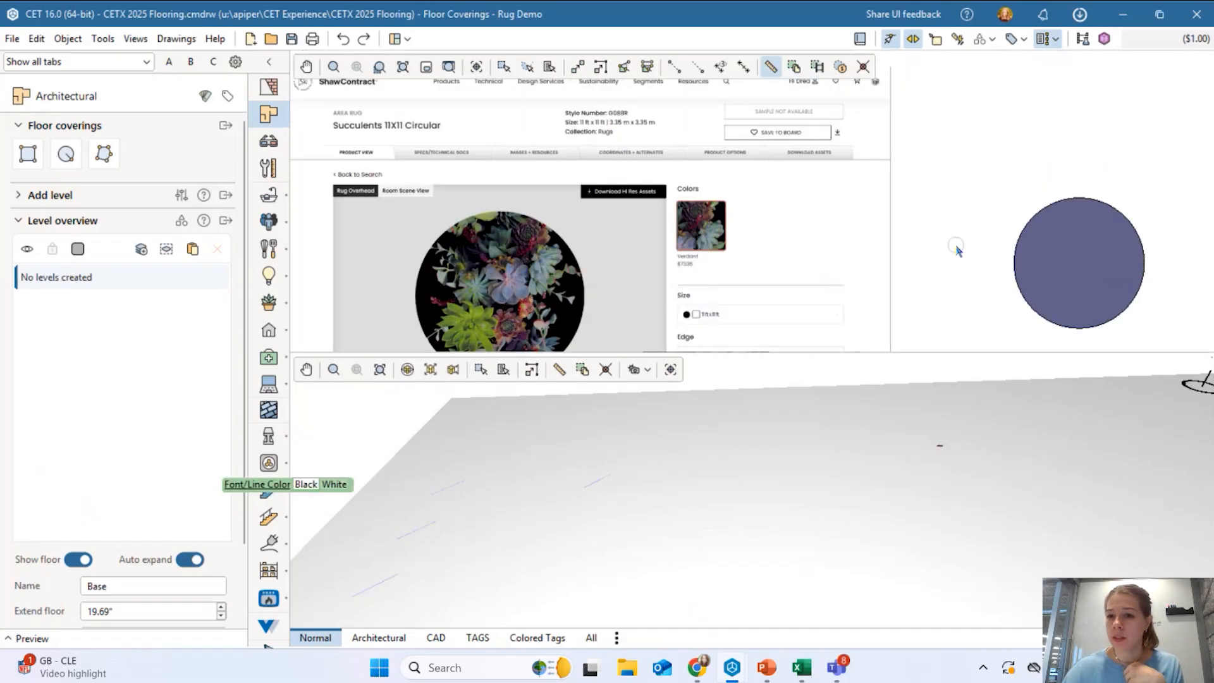
left_click(1007, 268)
left_click(1158, 264)
middle_click_drag(1078, 266, 825, 221)
scroll(826, 224, "down", 2)
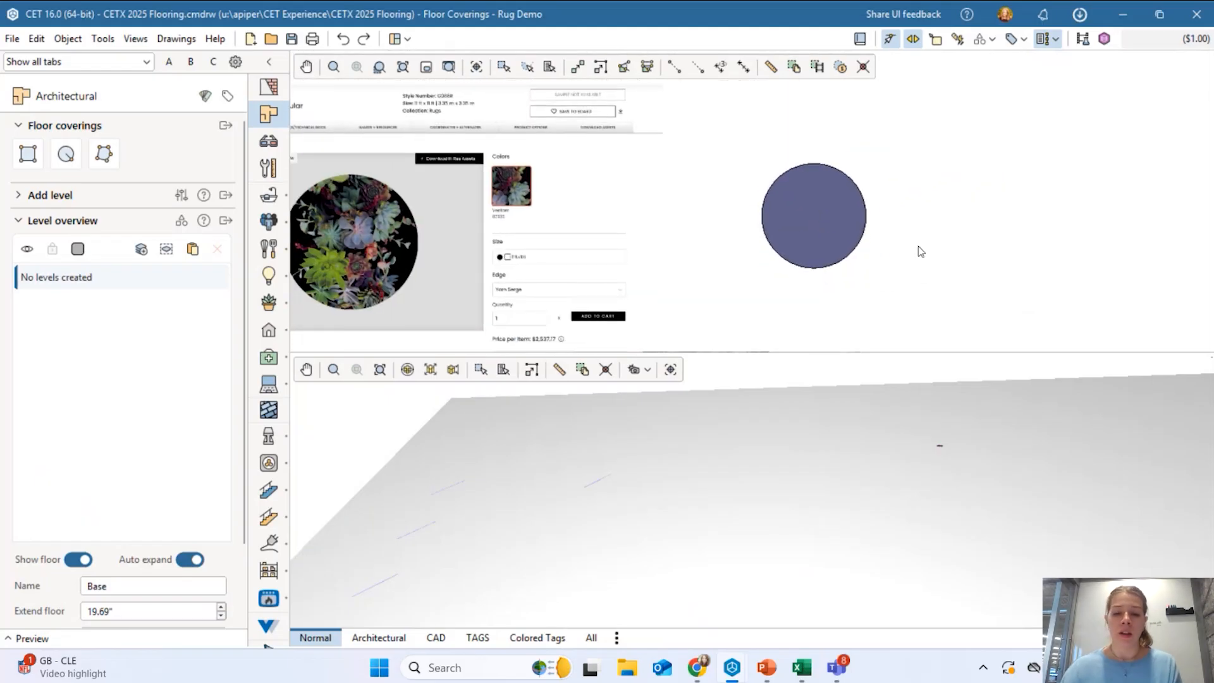
mouse_move(740, 669)
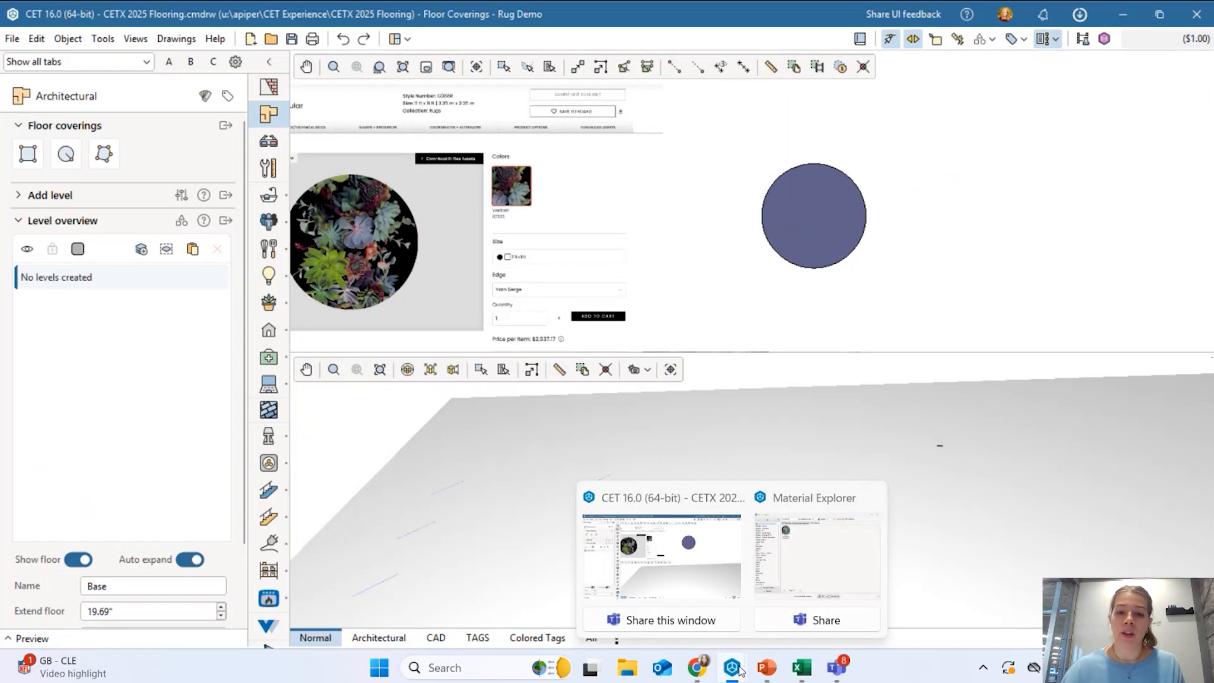
Apply the Shaw Contract Rug Succulents material to the circular covering.
left_click(809, 570)
left_click_drag(383, 138, 309, 261)
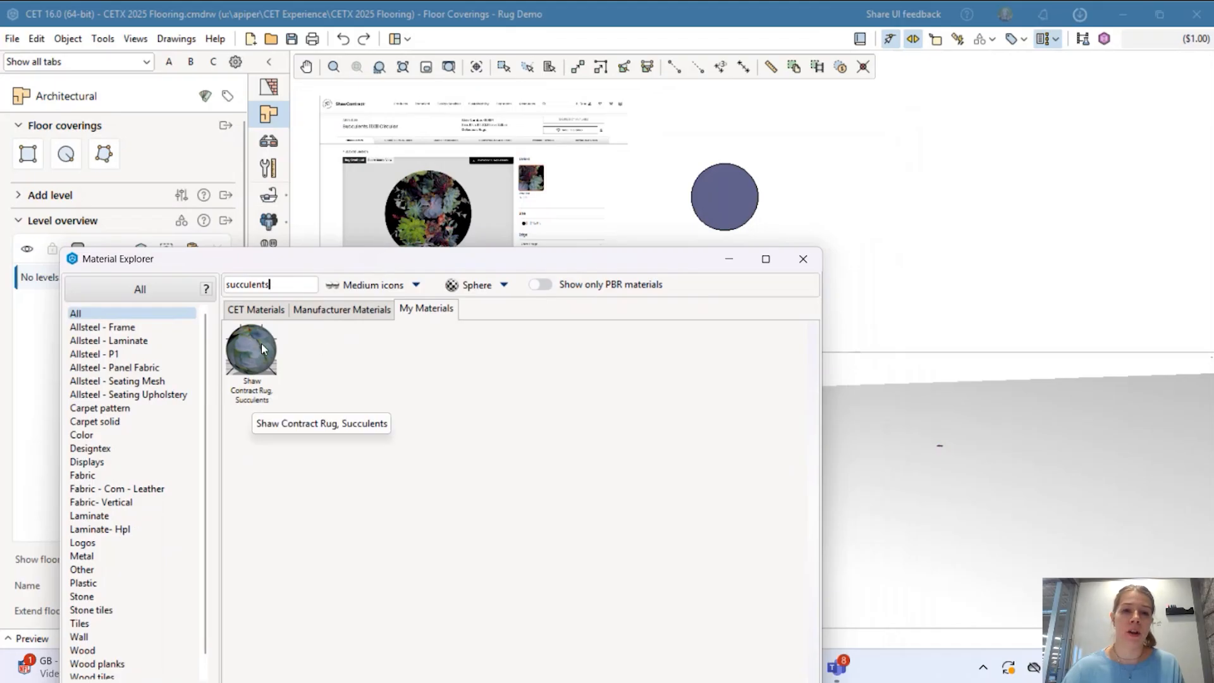
scroll(487, 174, "up", 2)
scroll(501, 155, "up", 1)
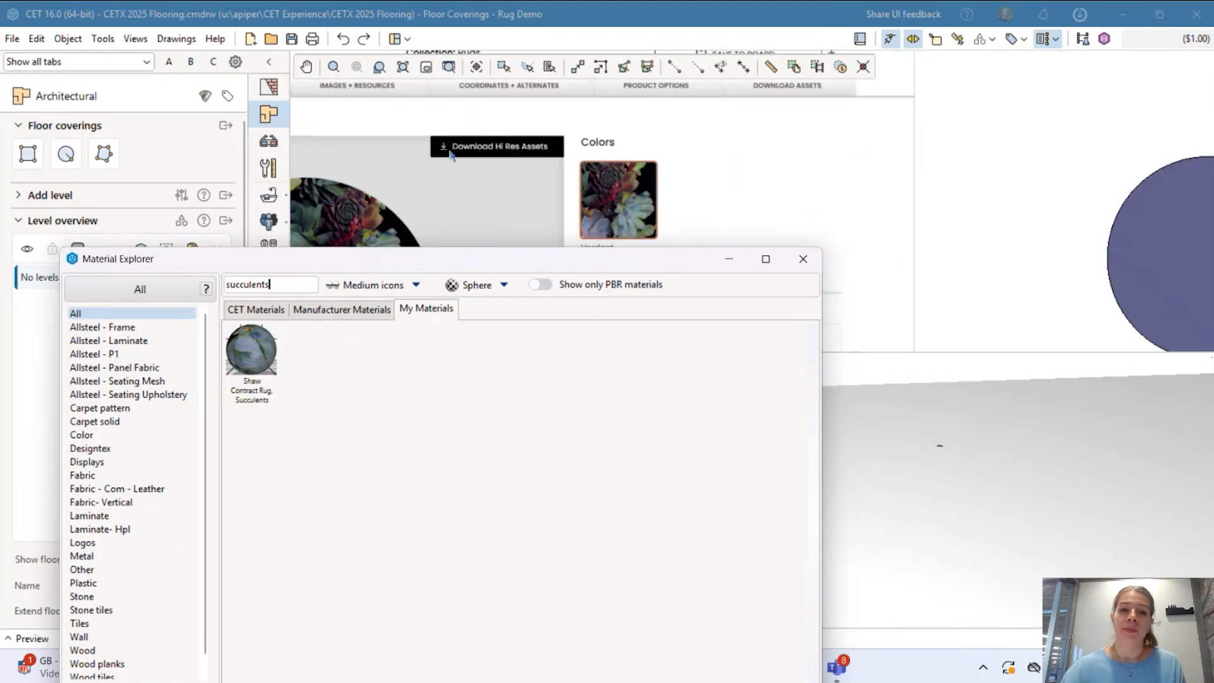
scroll(449, 152, "down", 1)
scroll(441, 125, "up", 1)
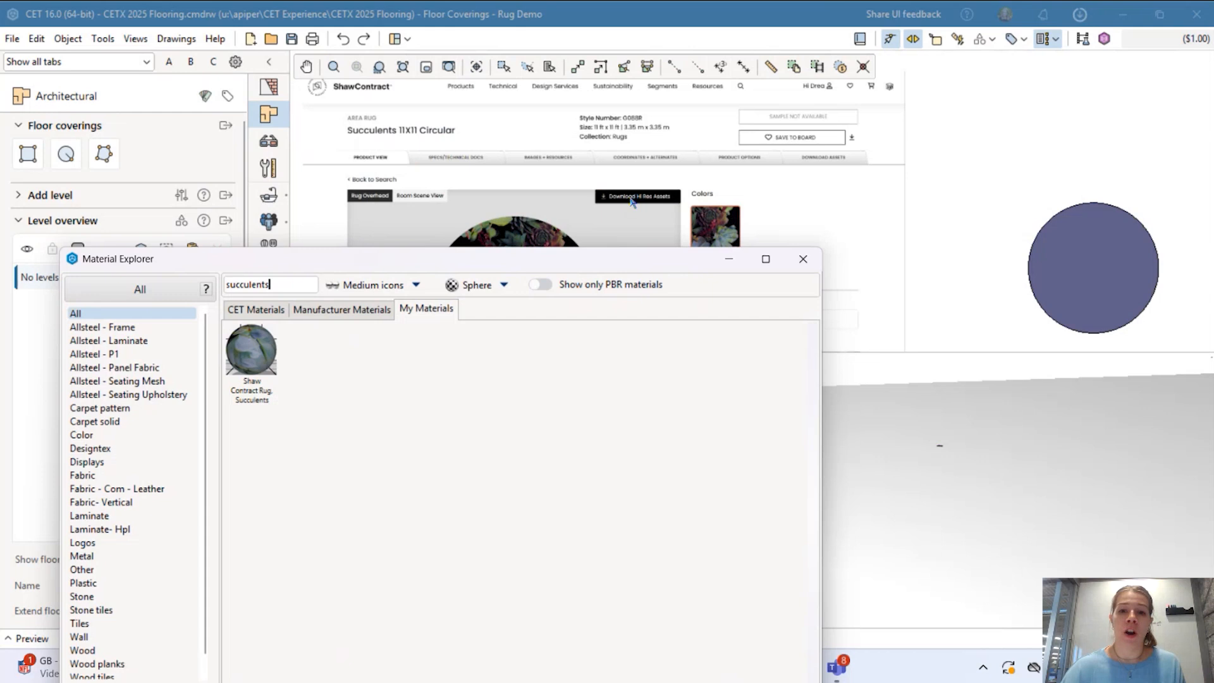
scroll(627, 168, "down", 4)
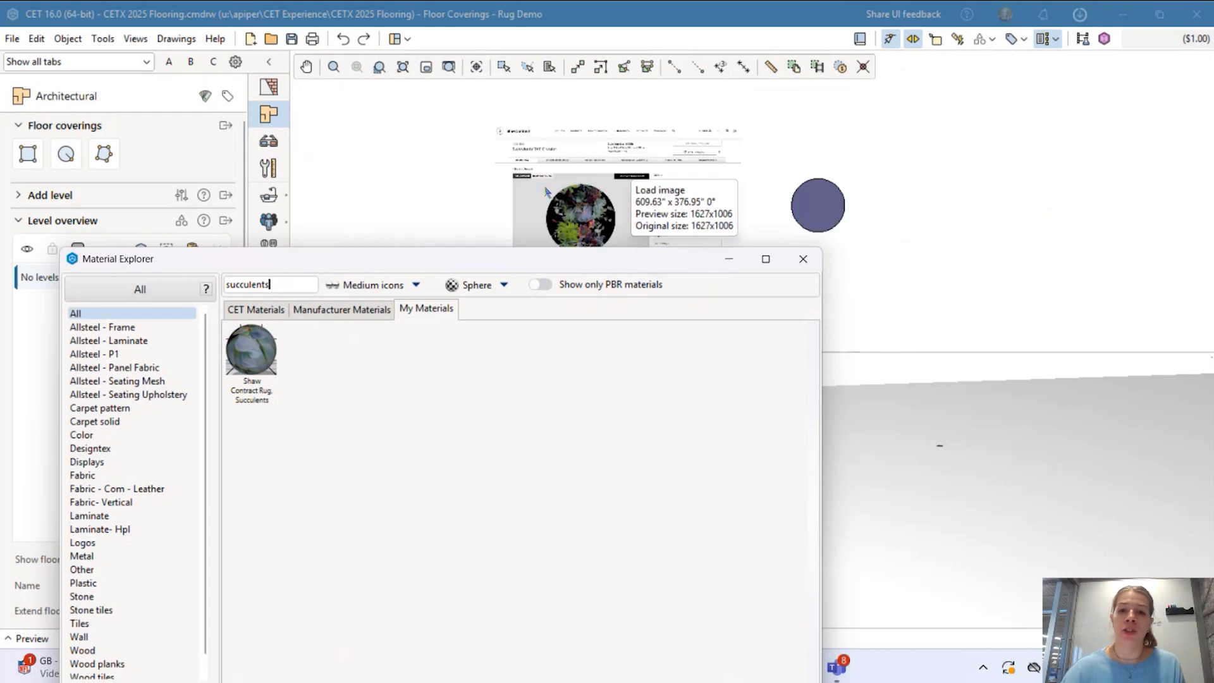
left_click_drag(256, 362, 846, 204)
Inspect the succulent rug in 3D, then recentre the plan and select the rug.
left_click_drag(979, 387, 1031, 463)
scroll(1044, 430, "up", 4)
scroll(1035, 432, "up", 3)
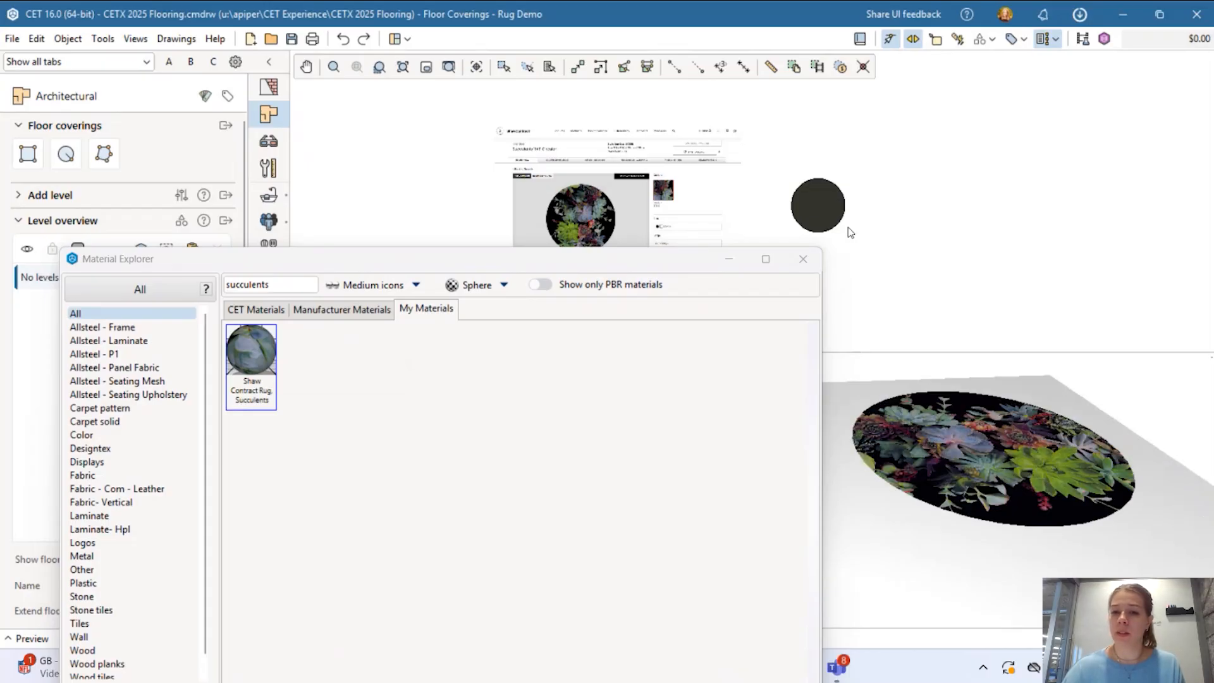
left_click(730, 259)
scroll(943, 495, "up", 2)
left_click_drag(942, 495, 917, 509)
left_click_drag(891, 252, 788, 264)
scroll(763, 230, "up", 2)
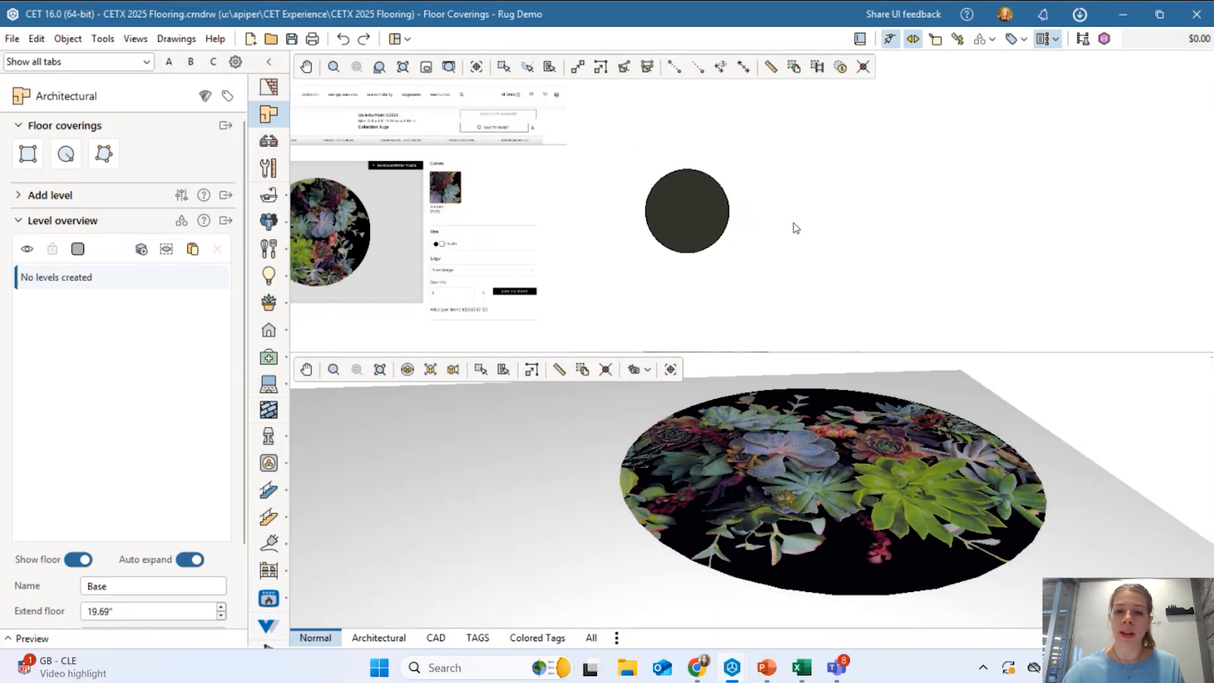
scroll(703, 204, "up", 3)
middle_click_drag(709, 213, 601, 190)
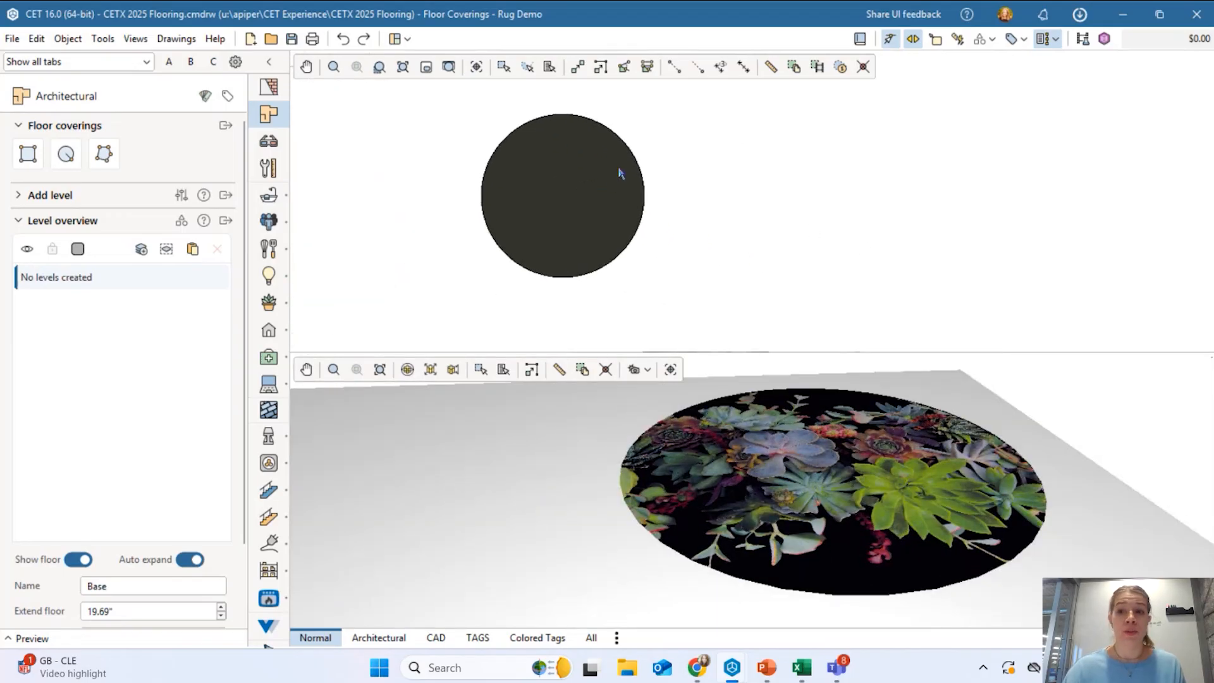
left_click(617, 192)
Start a new catalogue info entry for the rug, checking the product's style number.
right_click(614, 192)
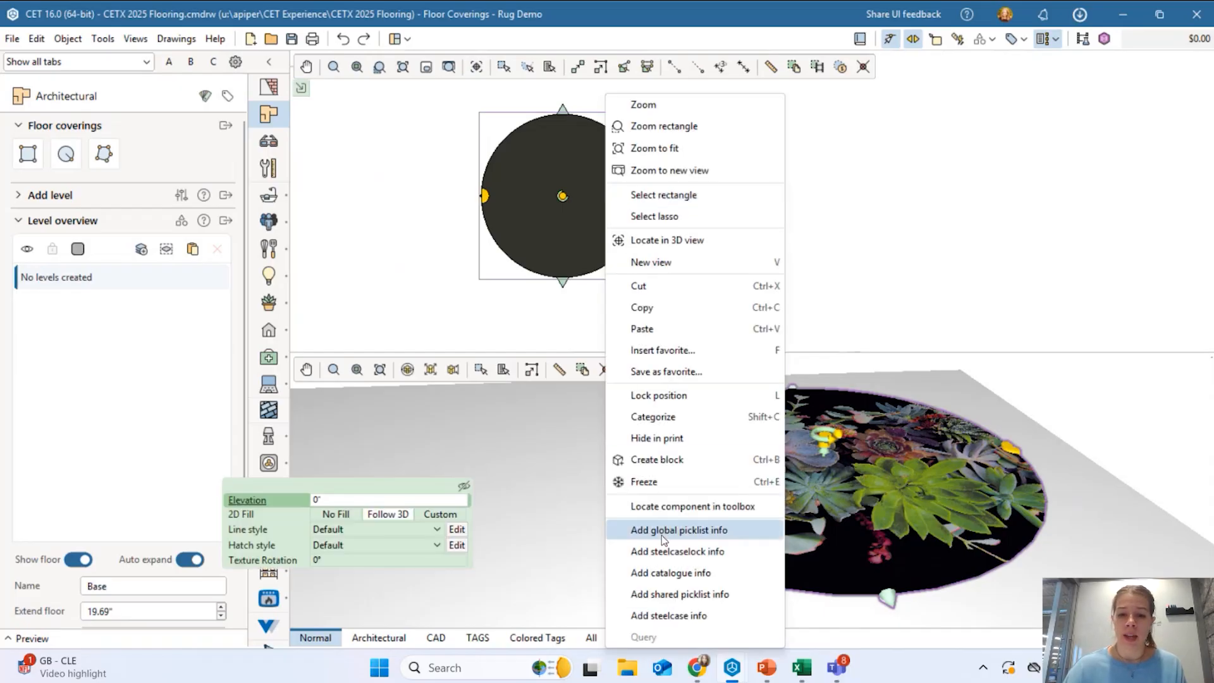
left_click(675, 573)
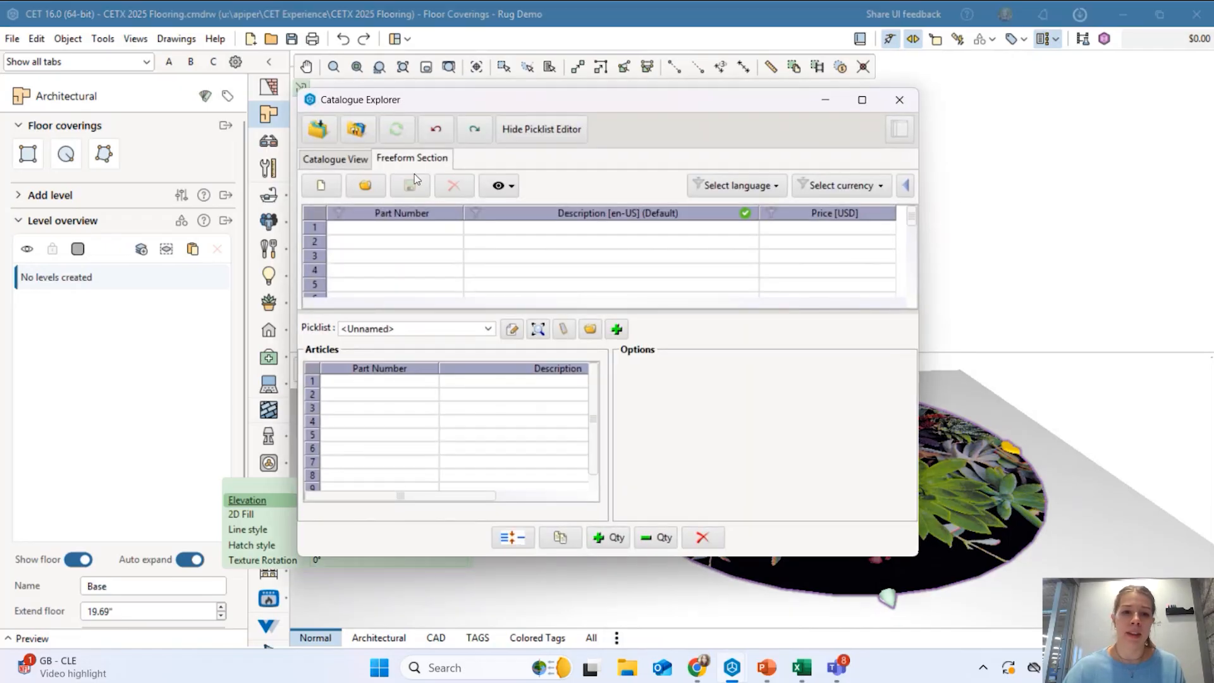
left_click(418, 233)
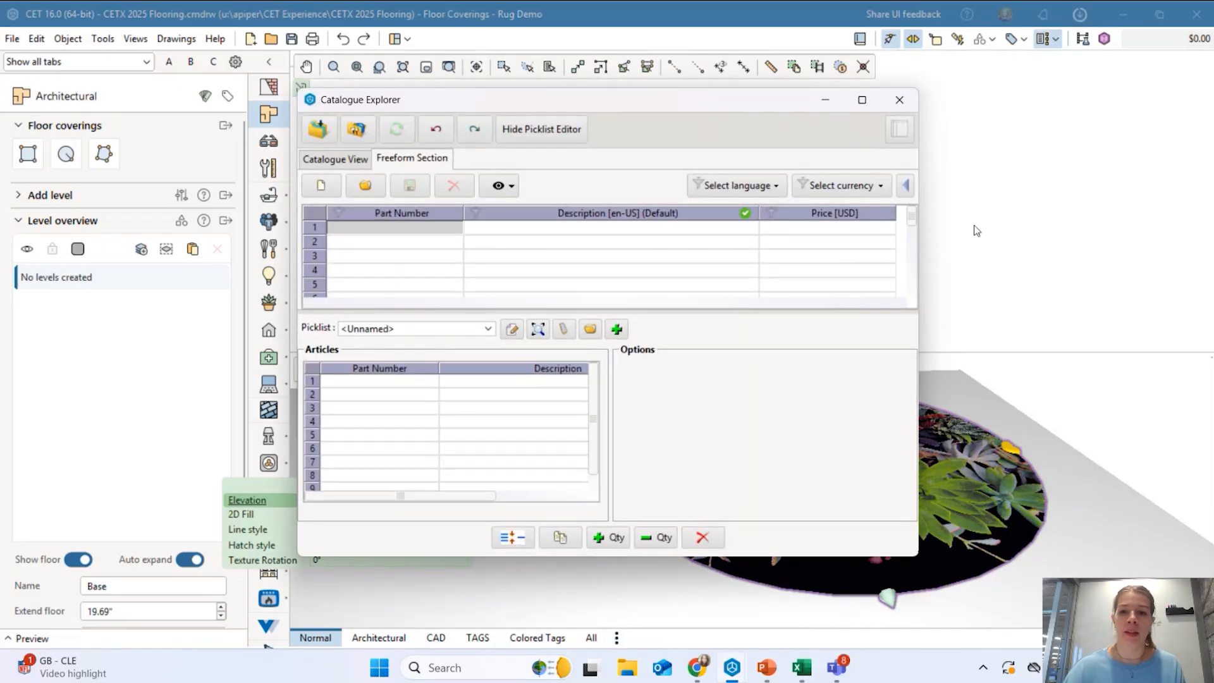
mouse_move(738, 108)
left_mouse_down()
mouse_move(709, 156)
mouse_move(608, 232)
left_mouse_up()
middle_click_drag(568, 101, 591, 156)
scroll(588, 149, "up", 7)
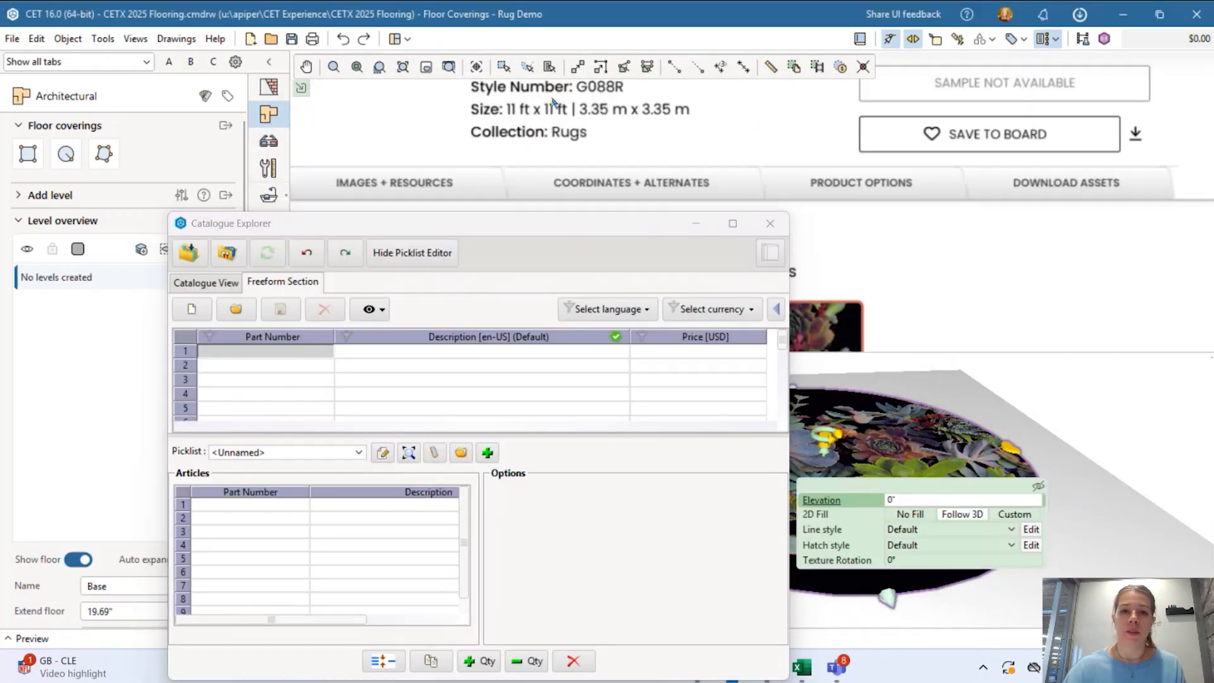
middle_click_drag(556, 105, 578, 132)
Enter part number G088R, description '11x11 Succulent Rug' and price 2000.
left_click(308, 352)
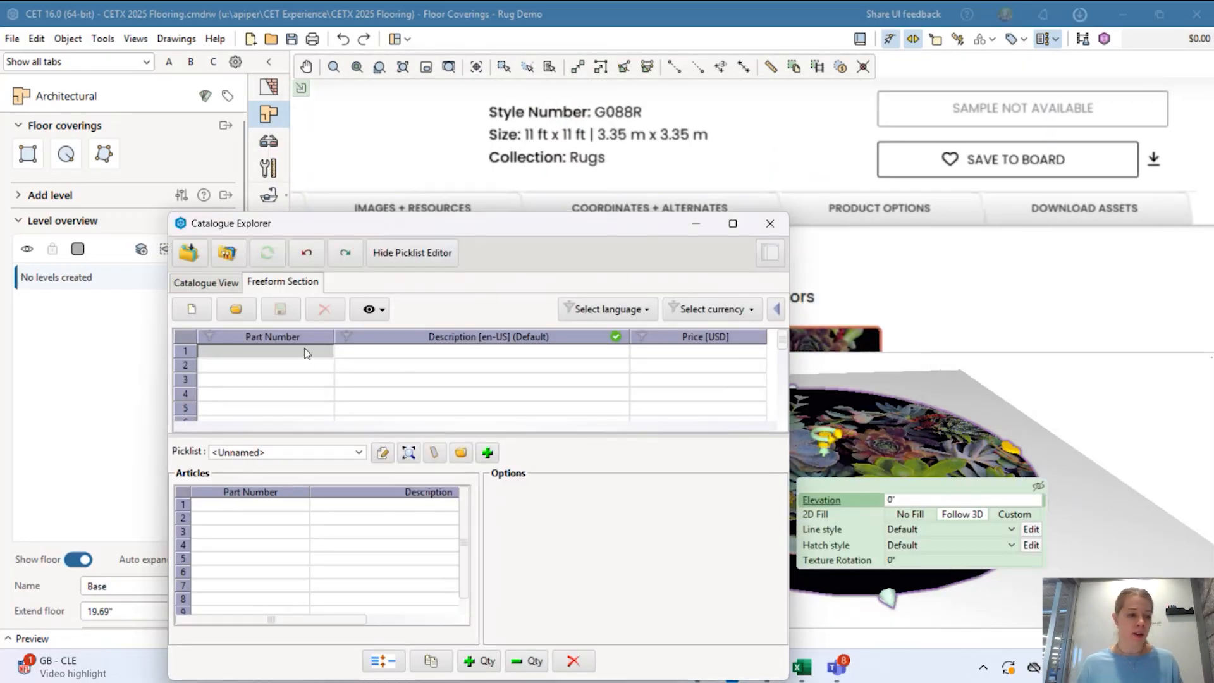
type("G")
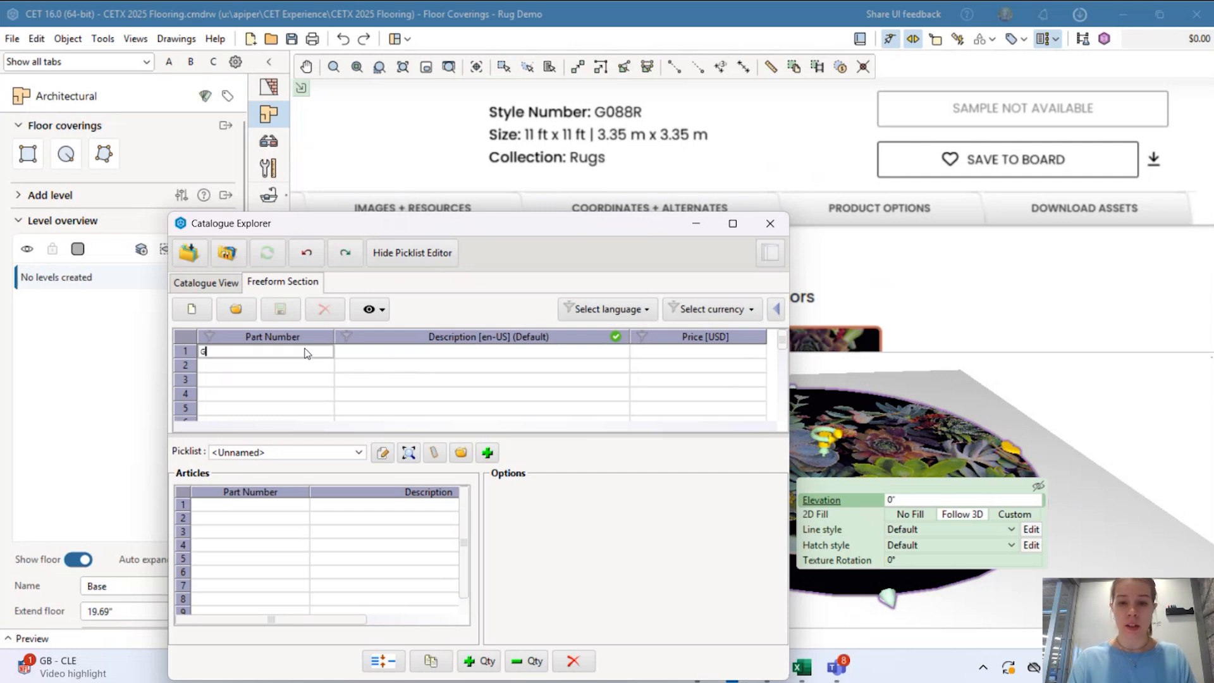
type("088R")
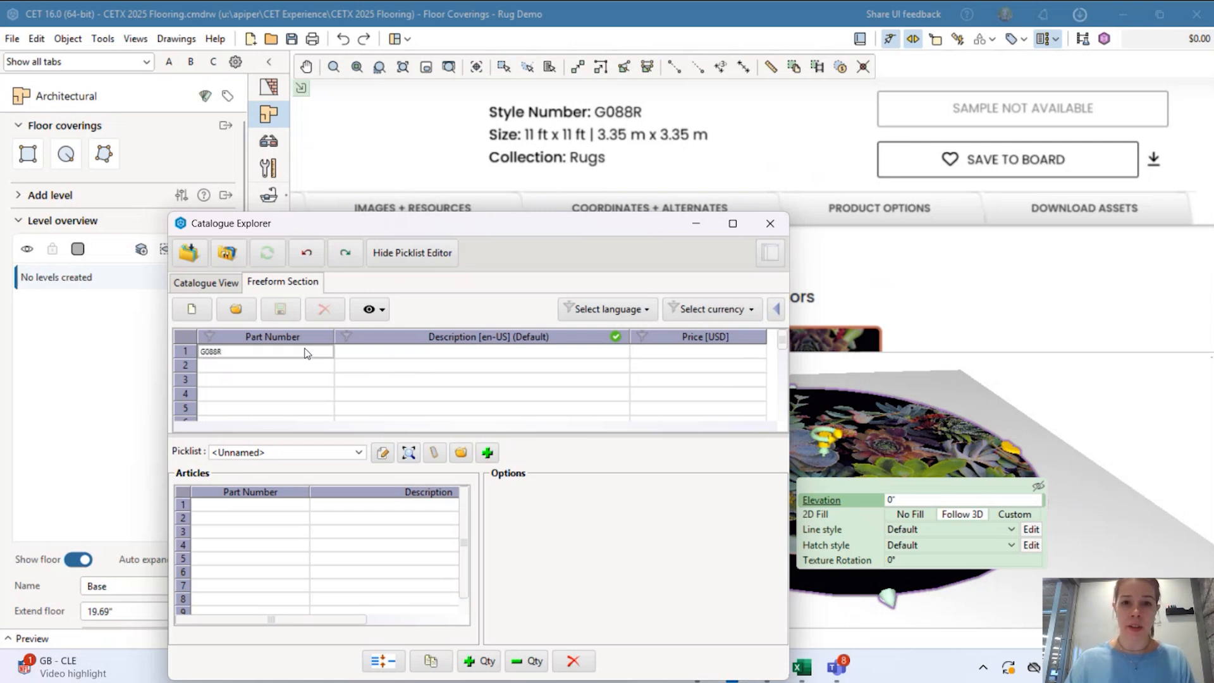
left_click(394, 351)
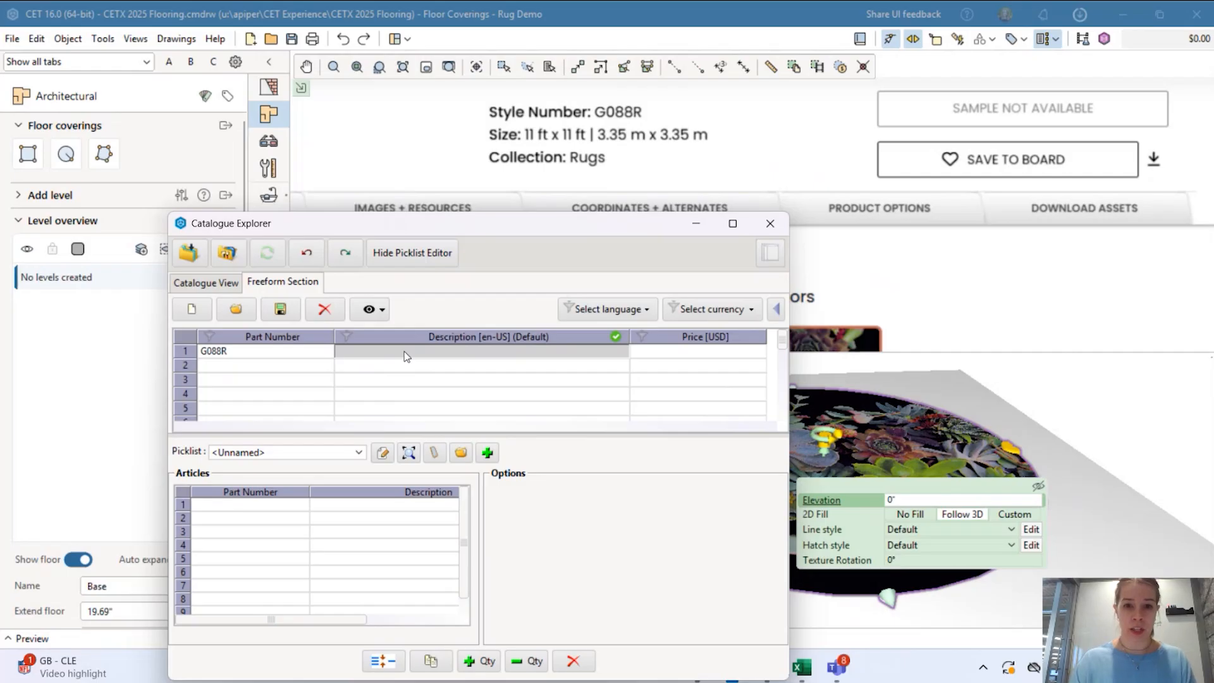
type("11x11")
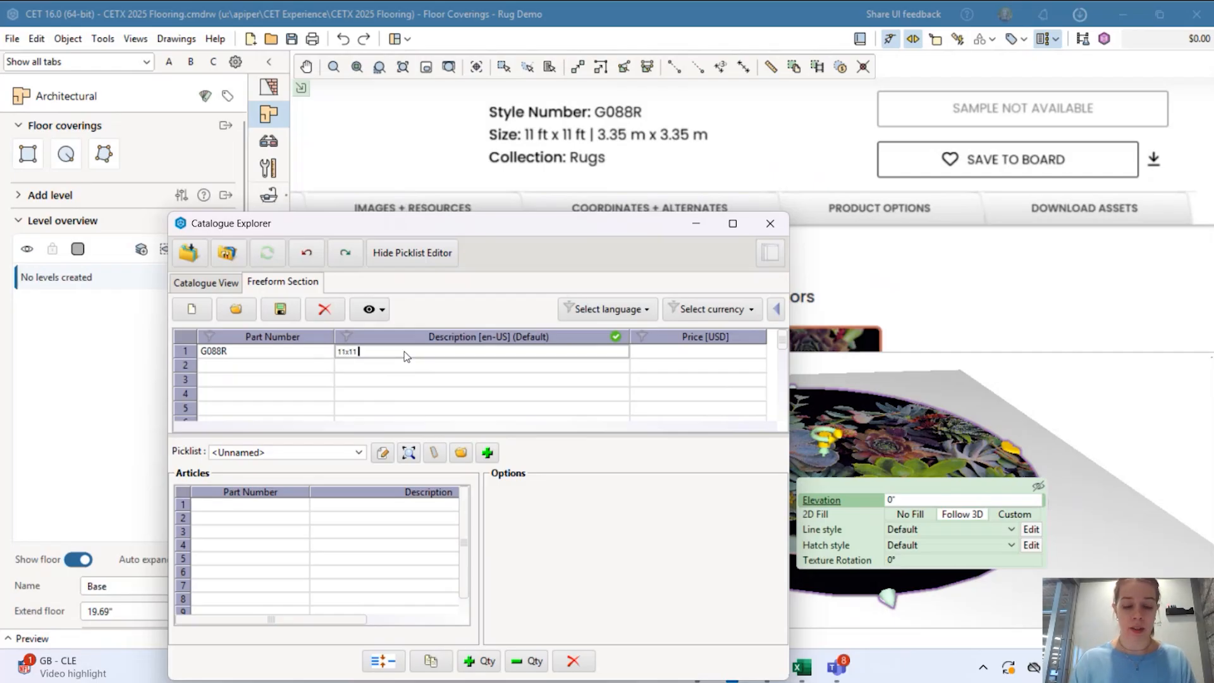
type(" Succulent Rug")
key("Tab")
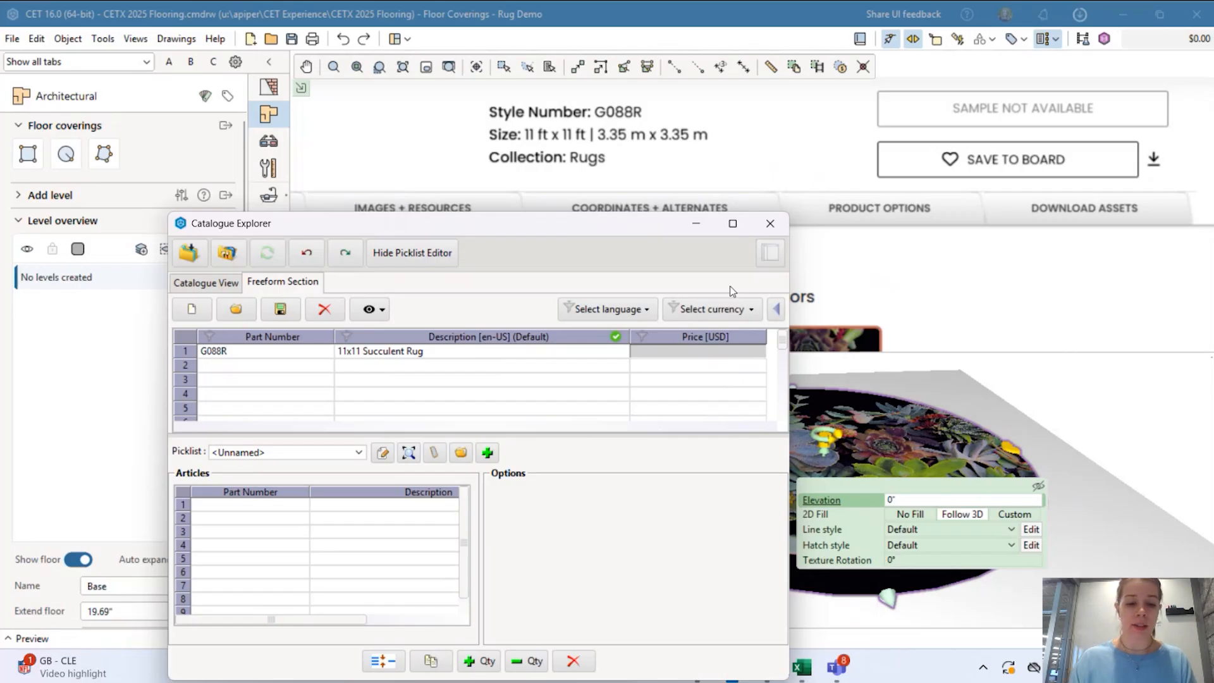
type("2000")
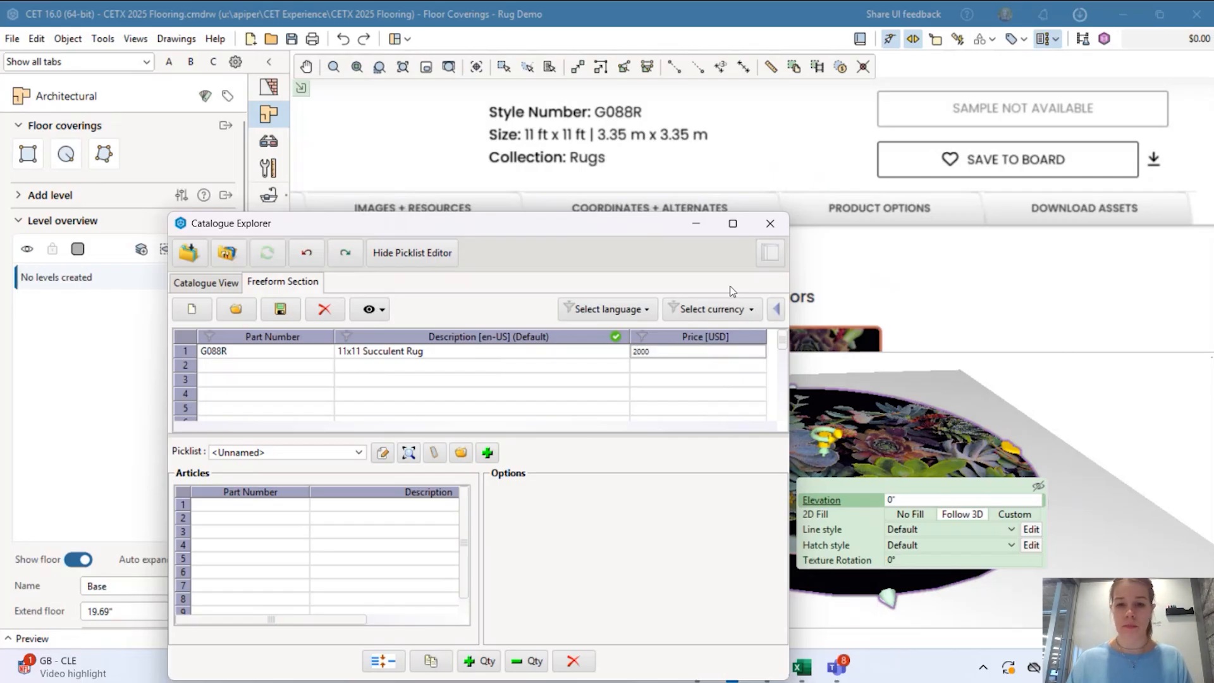
key("Return")
Add the rug entry to the articles list and open the price calculation.
left_click(473, 353)
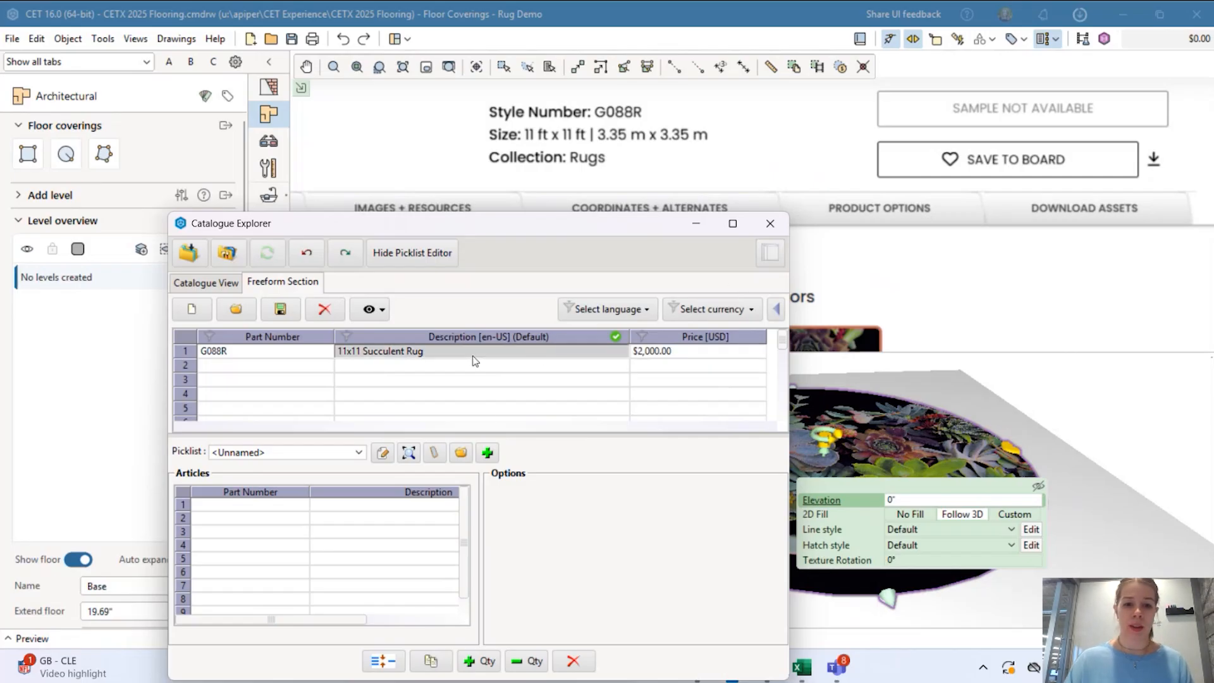
left_click(487, 453)
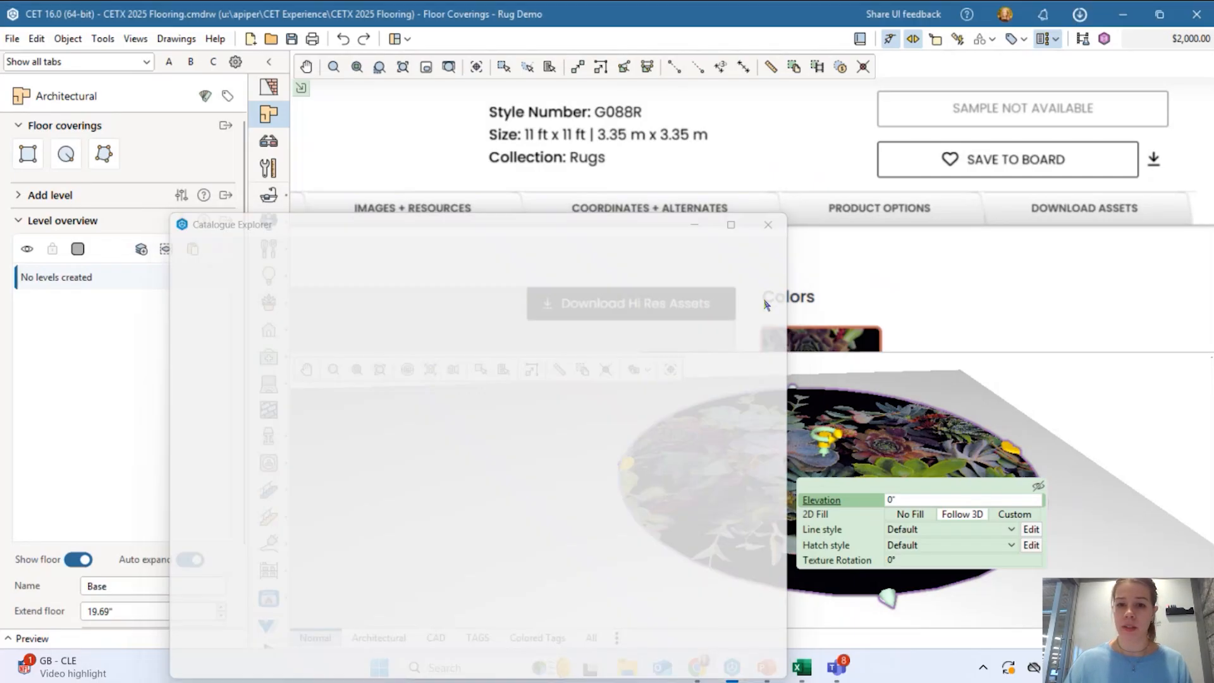
scroll(711, 212, "down", 5)
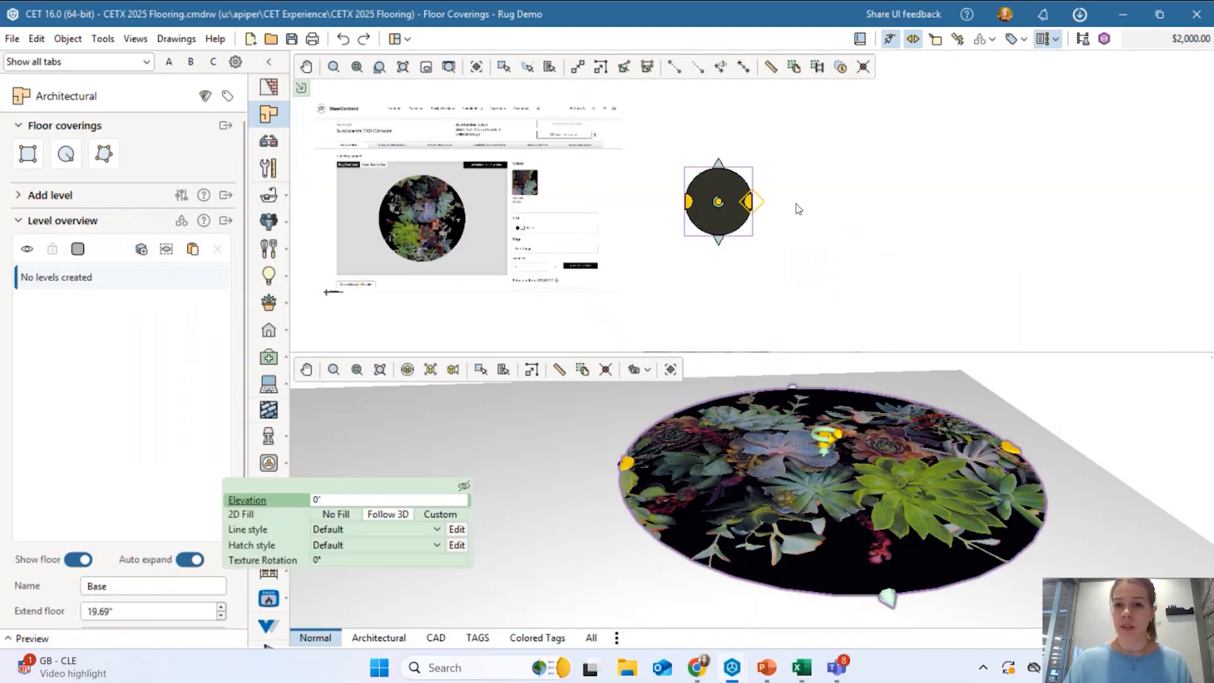
scroll(800, 209, "up", 2)
left_click(817, 212)
left_click(1132, 40)
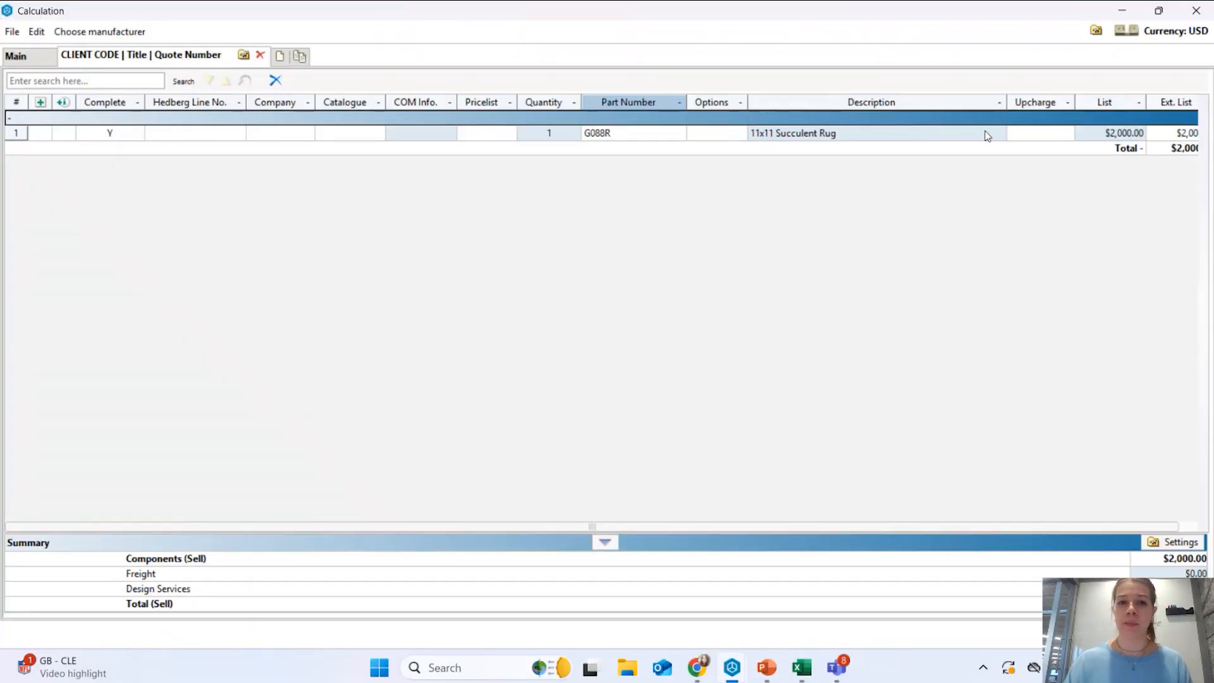
Close the Calculation report and pan the plan to show the rug and reference image.
left_click(1195, 11)
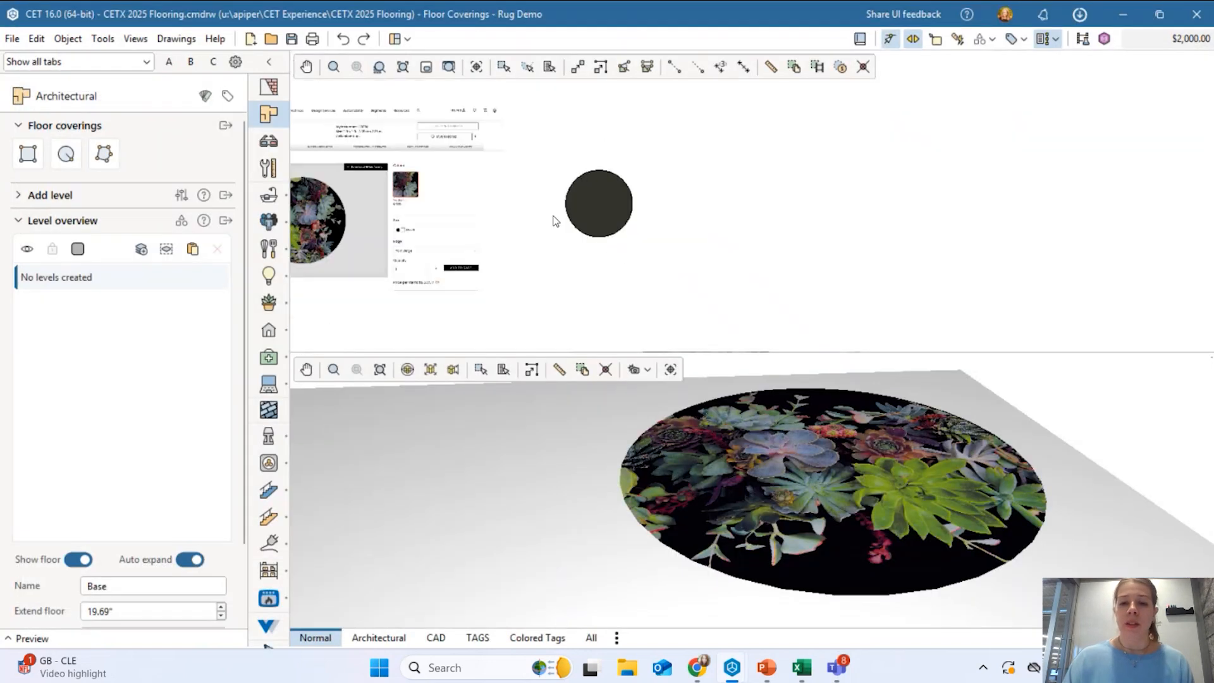
middle_click_drag(739, 211, 721, 270)
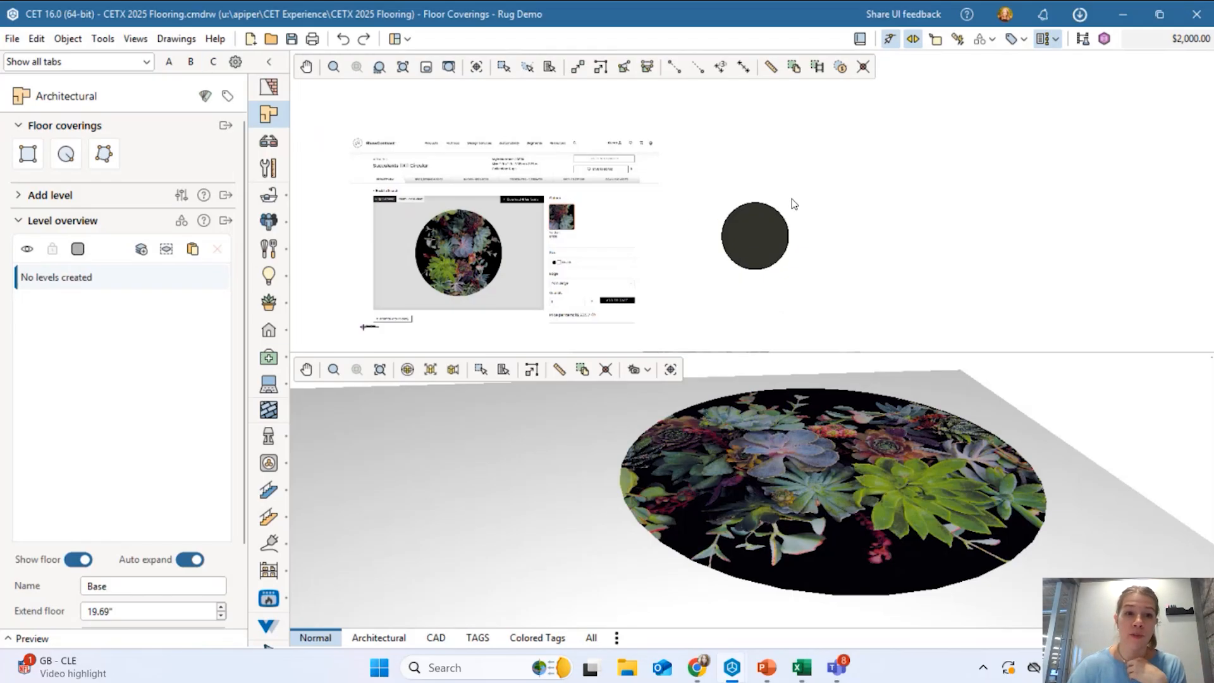
Switch the toolbox to Flooring, then bring up the 'Drawing with Floor Coverings' slide.
right_click(271, 415)
left_click(810, 264)
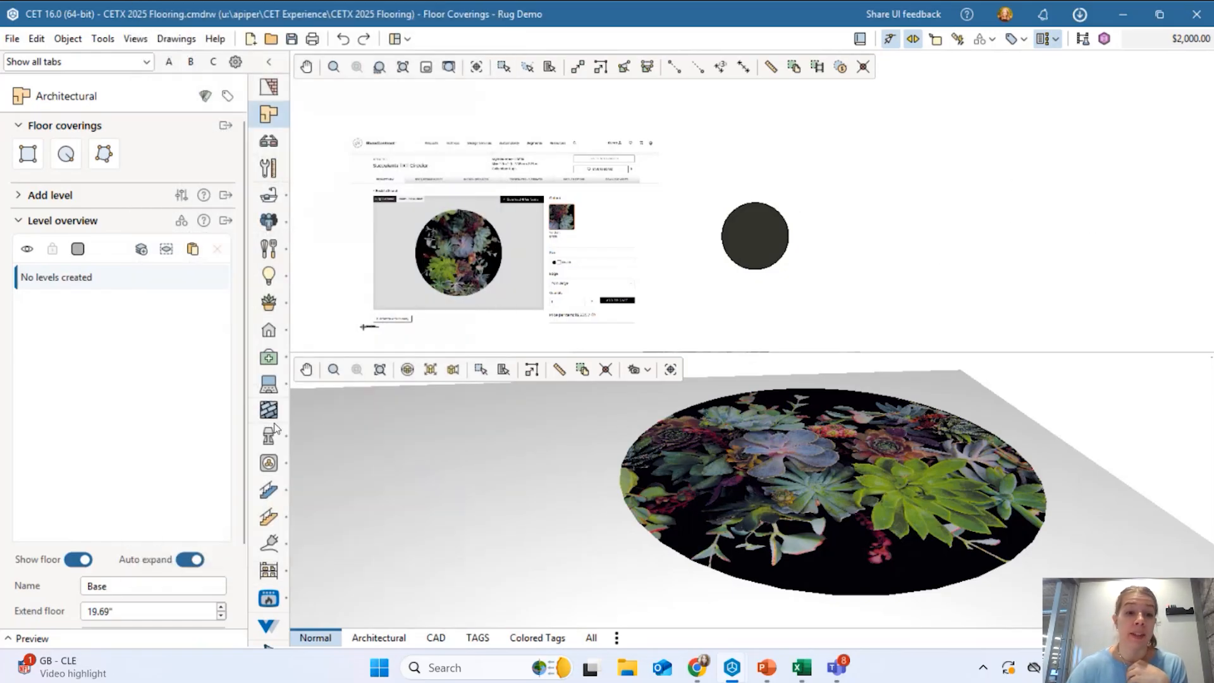
mouse_move(266, 414)
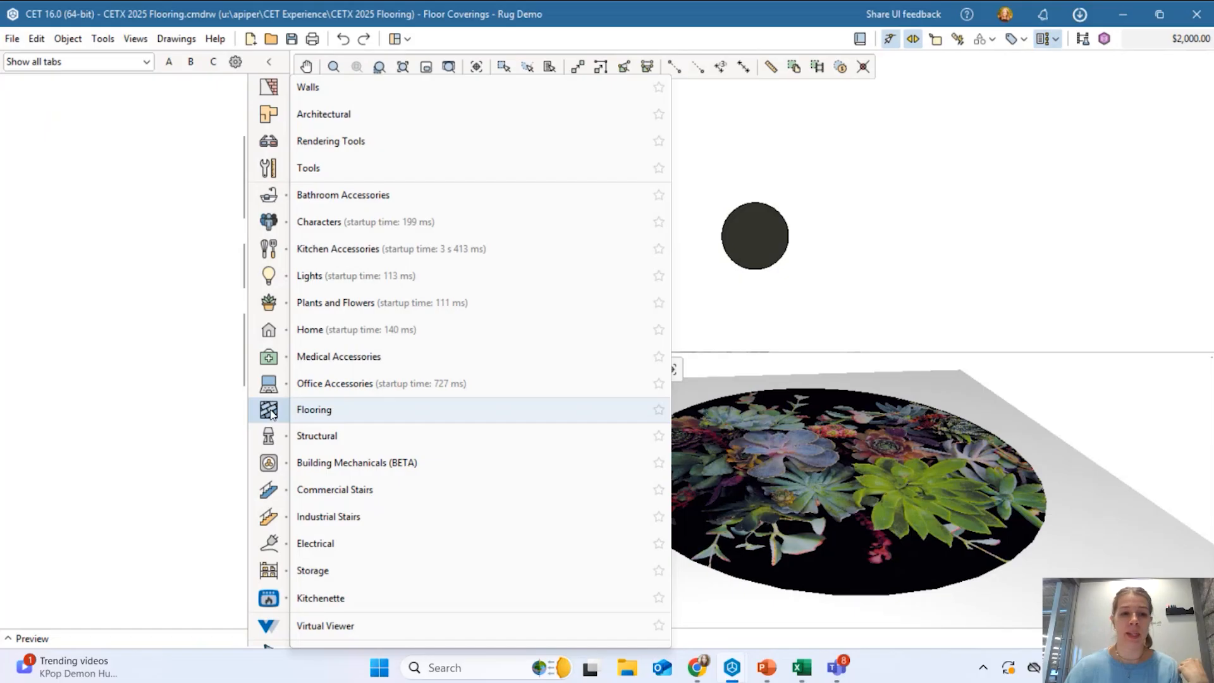
left_click(269, 411)
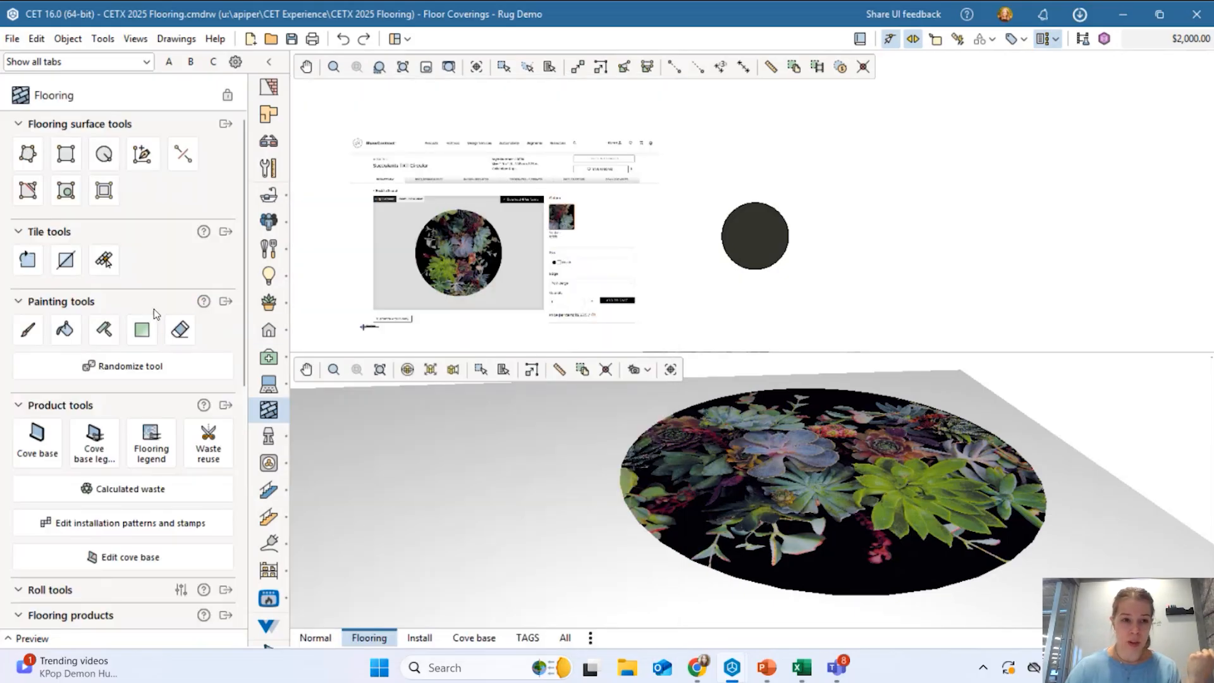
left_click(774, 670)
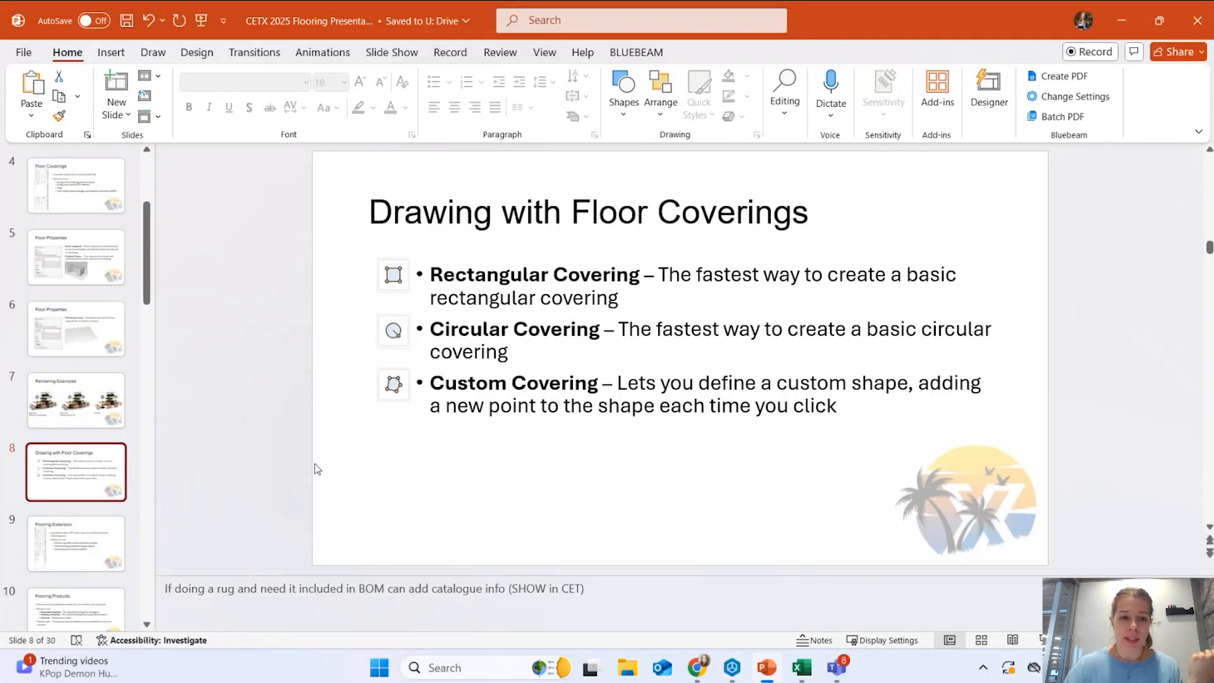
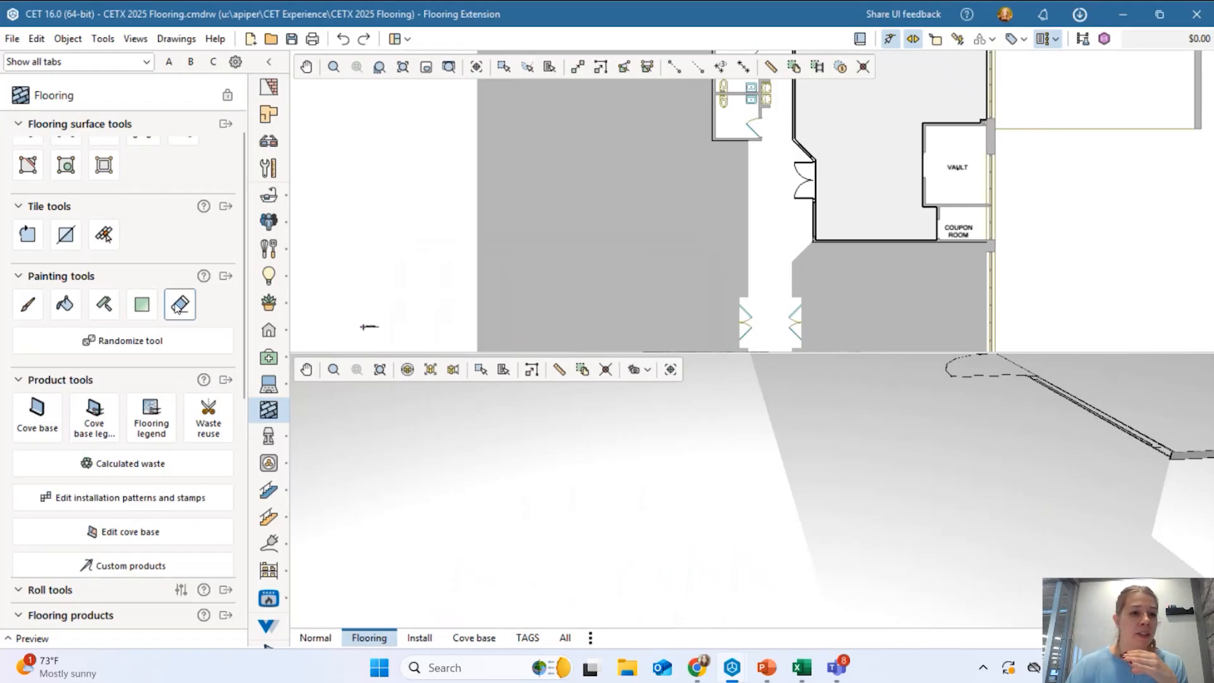
Scroll the Flooring panel to the Browse tab listing Custom, Essential libraries and Industry libraries.
scroll(103, 232, "down", 8)
scroll(107, 316, "down", 4)
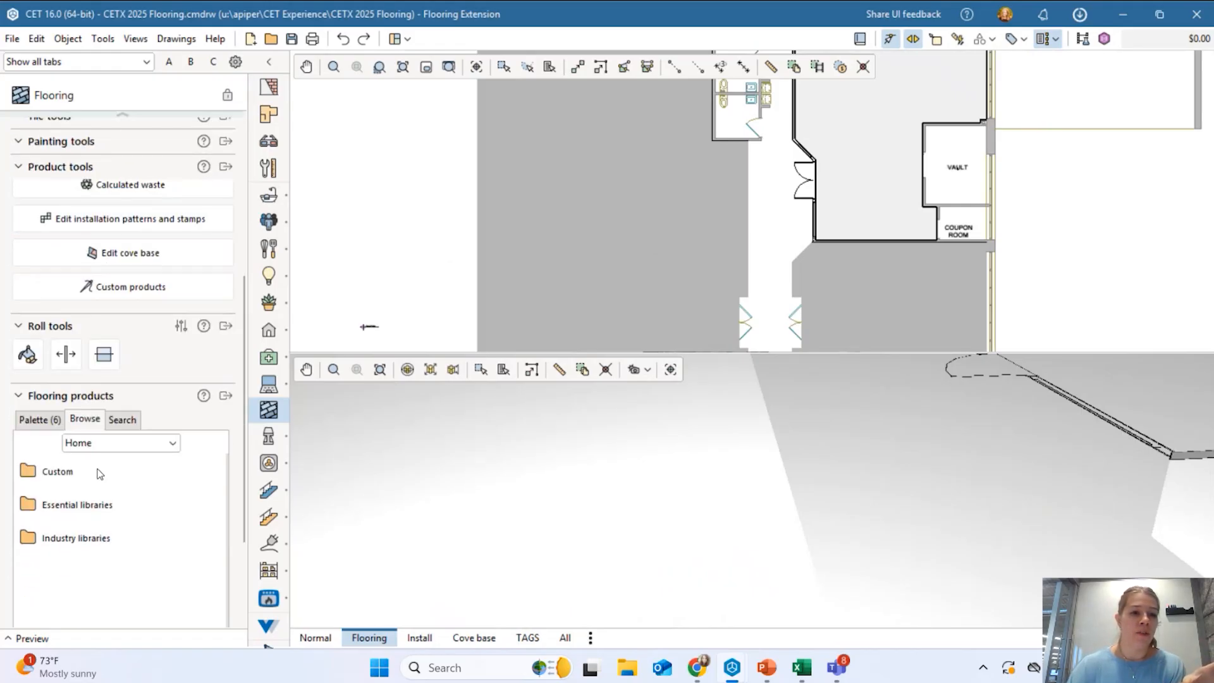
scroll(163, 250, "up", 4)
scroll(158, 247, "up", 2)
scroll(130, 299, "down", 6)
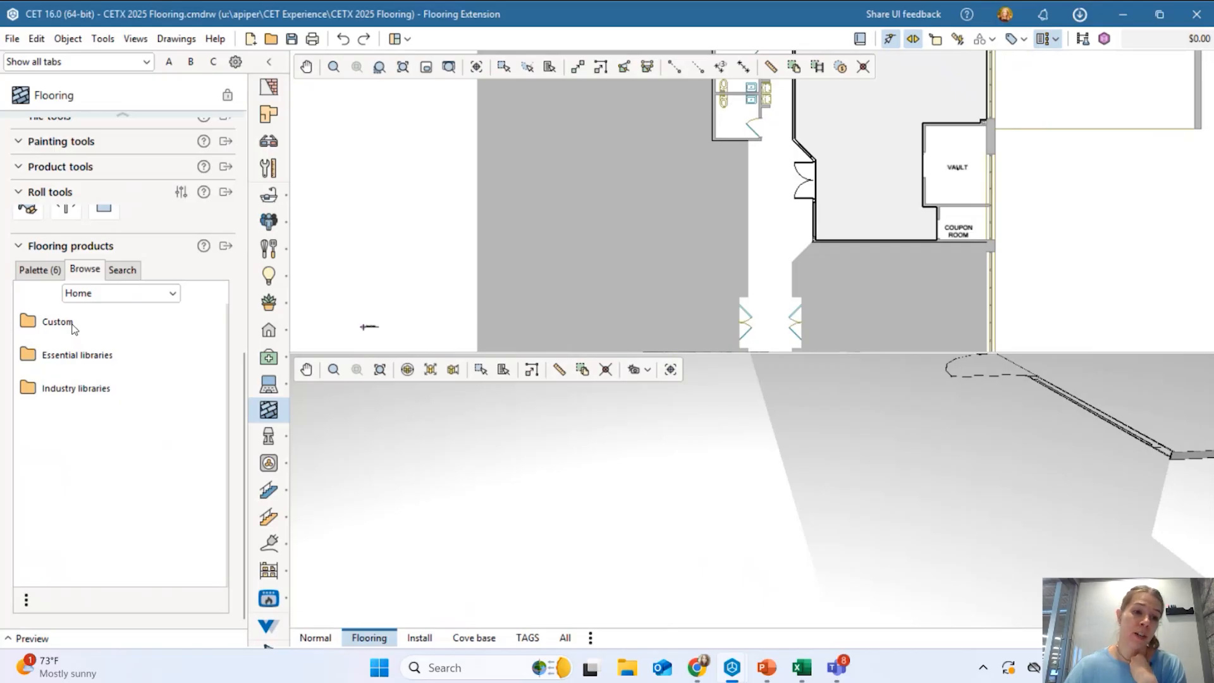
double_click(62, 359)
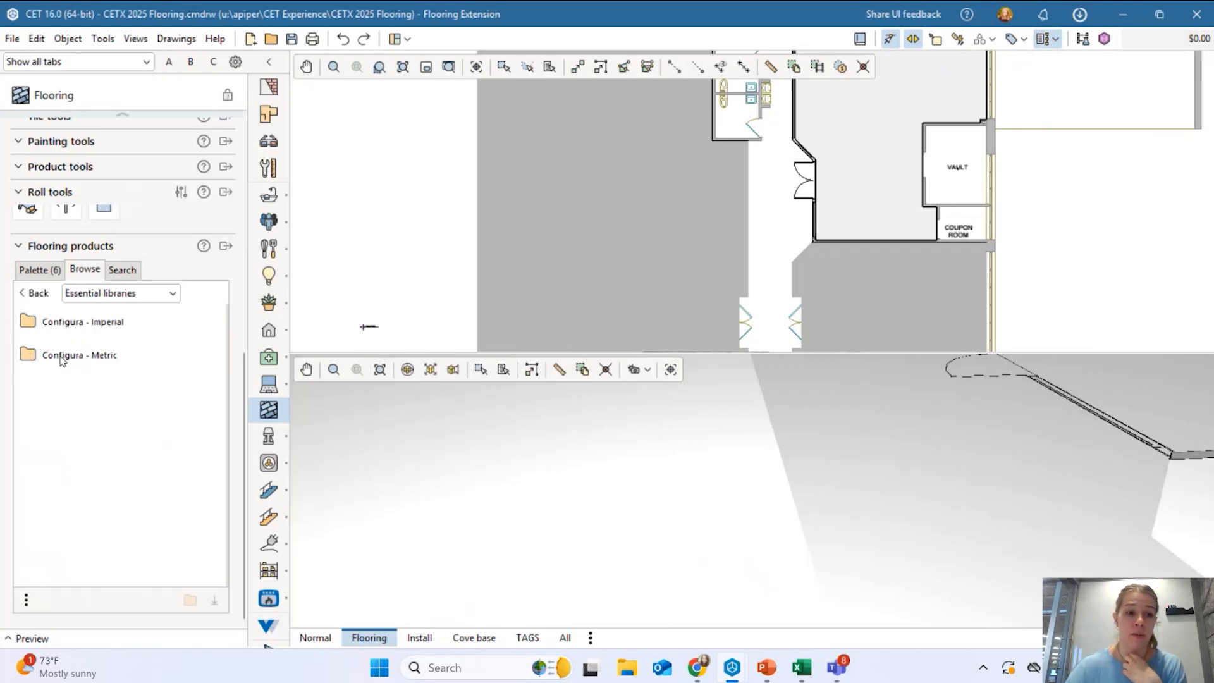
left_click(85, 325)
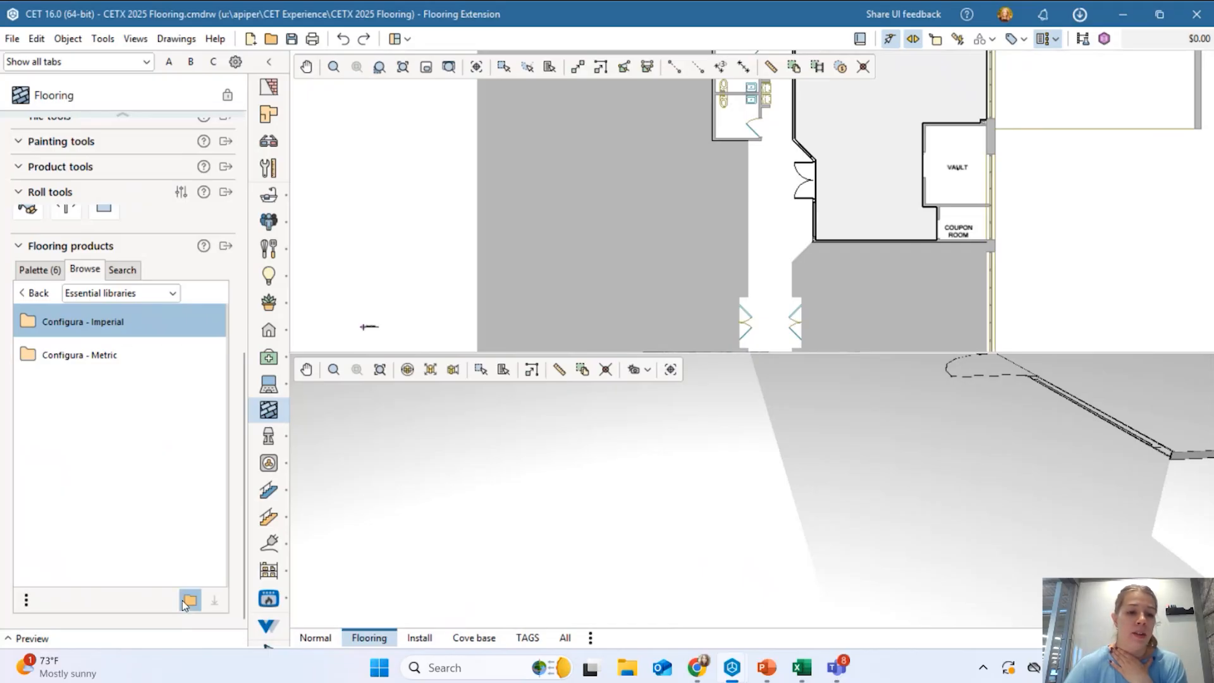
left_click(86, 333)
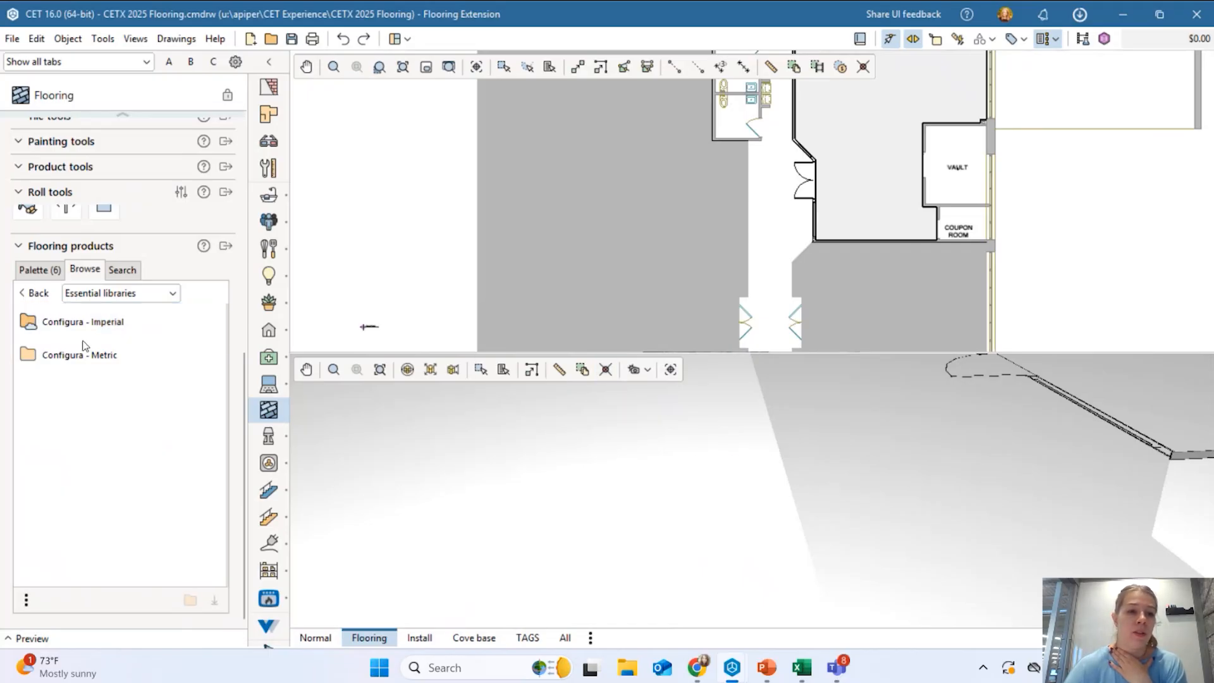
double_click(72, 327)
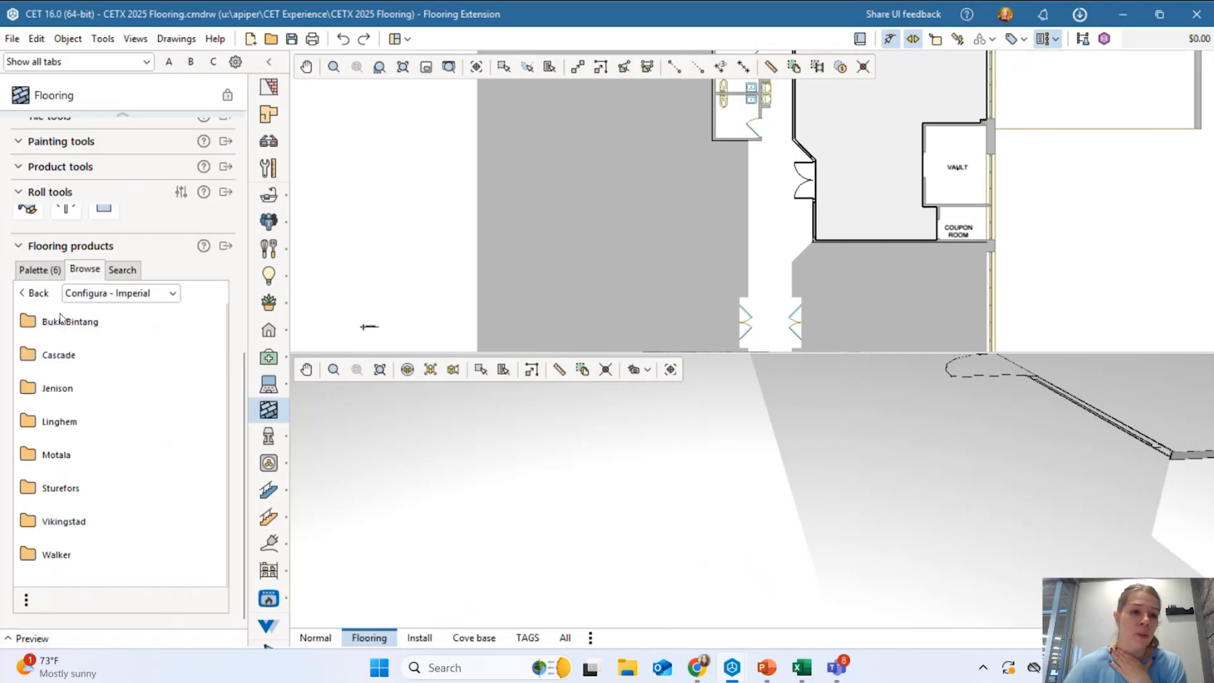
left_click(38, 294)
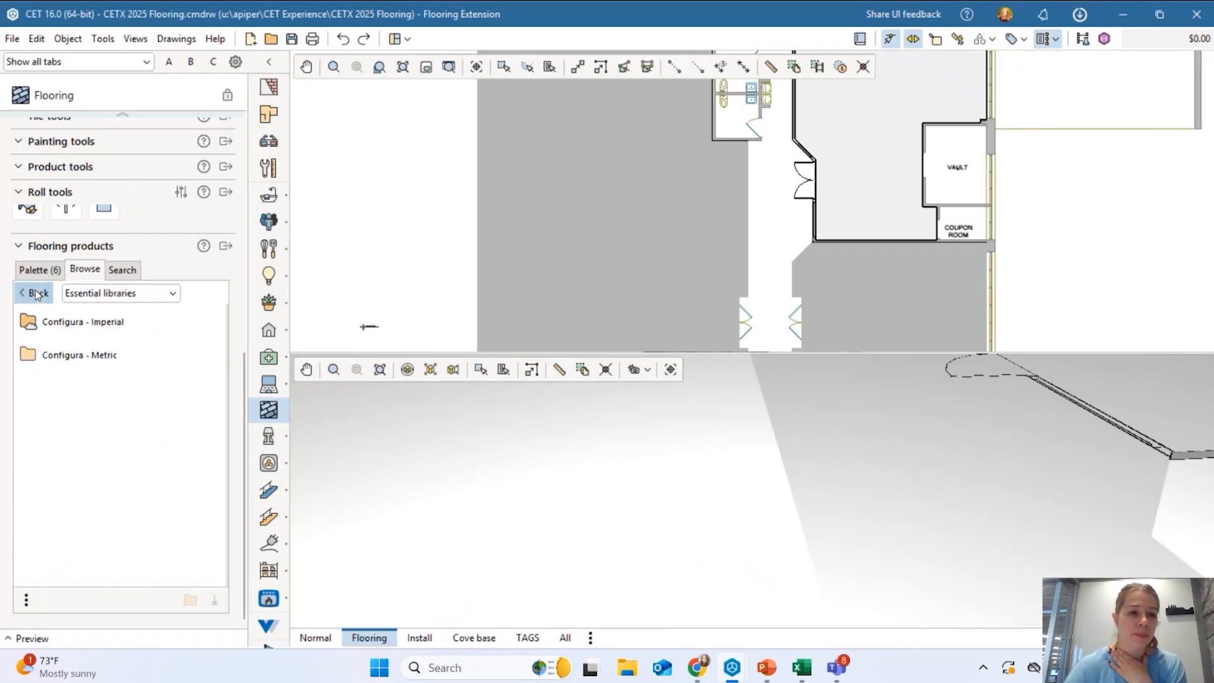
left_click(37, 294)
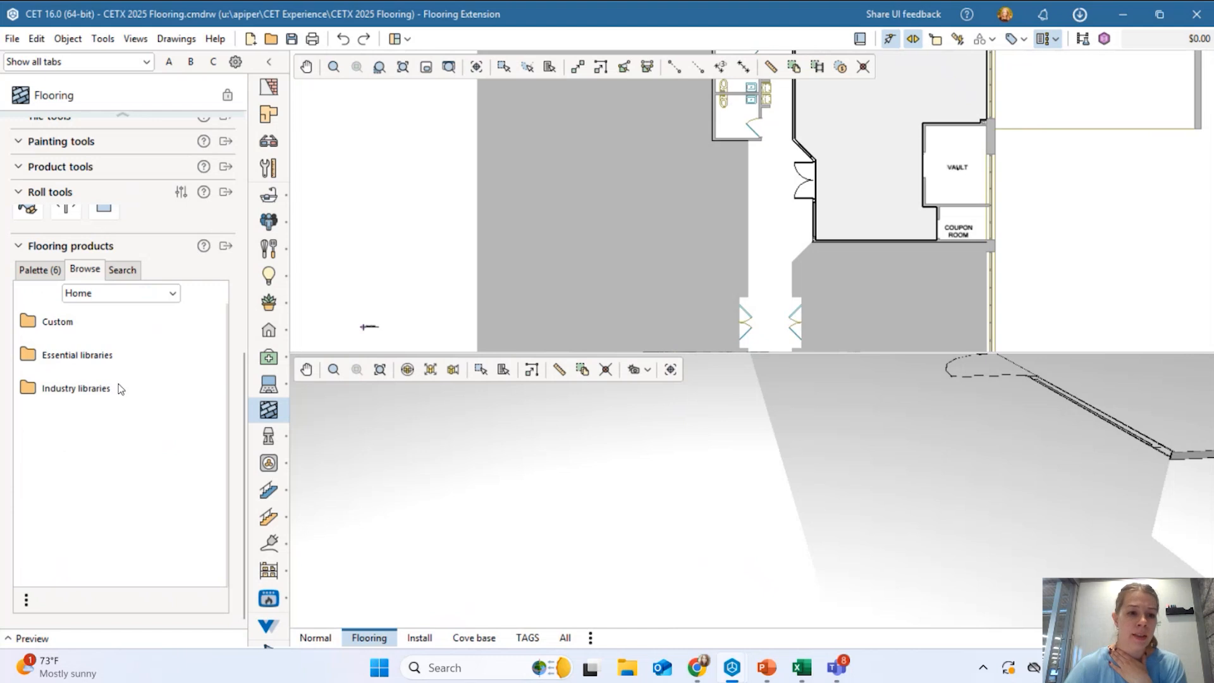
double_click(58, 394)
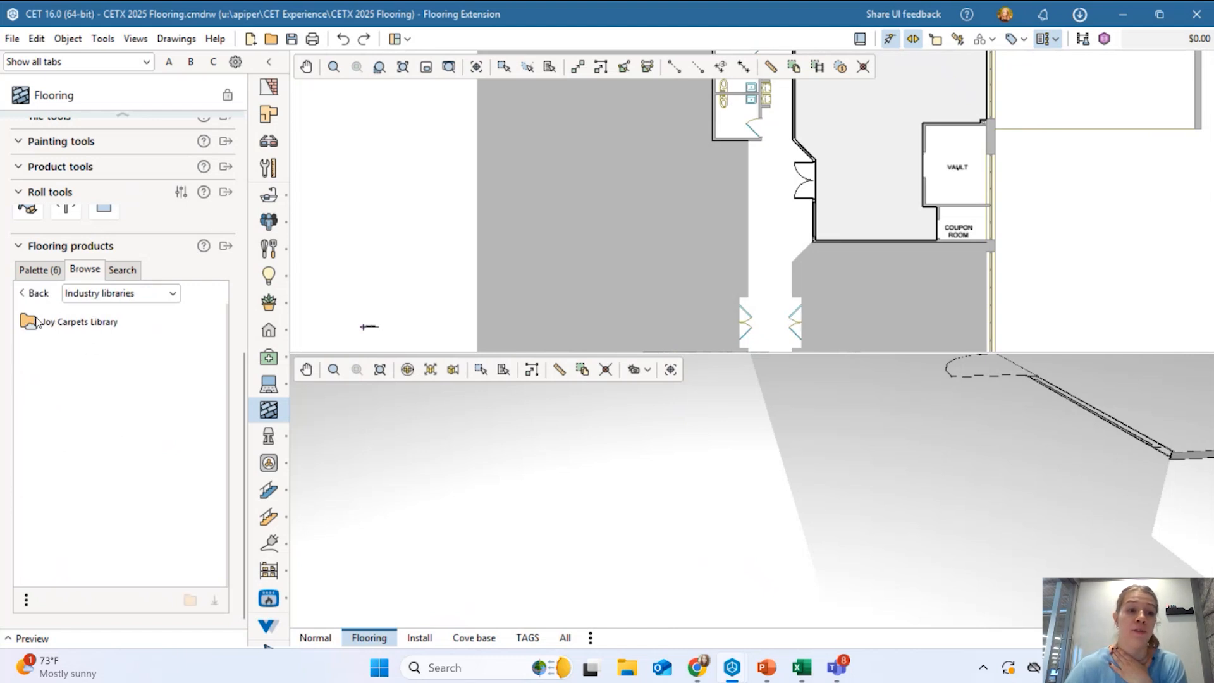
double_click(94, 323)
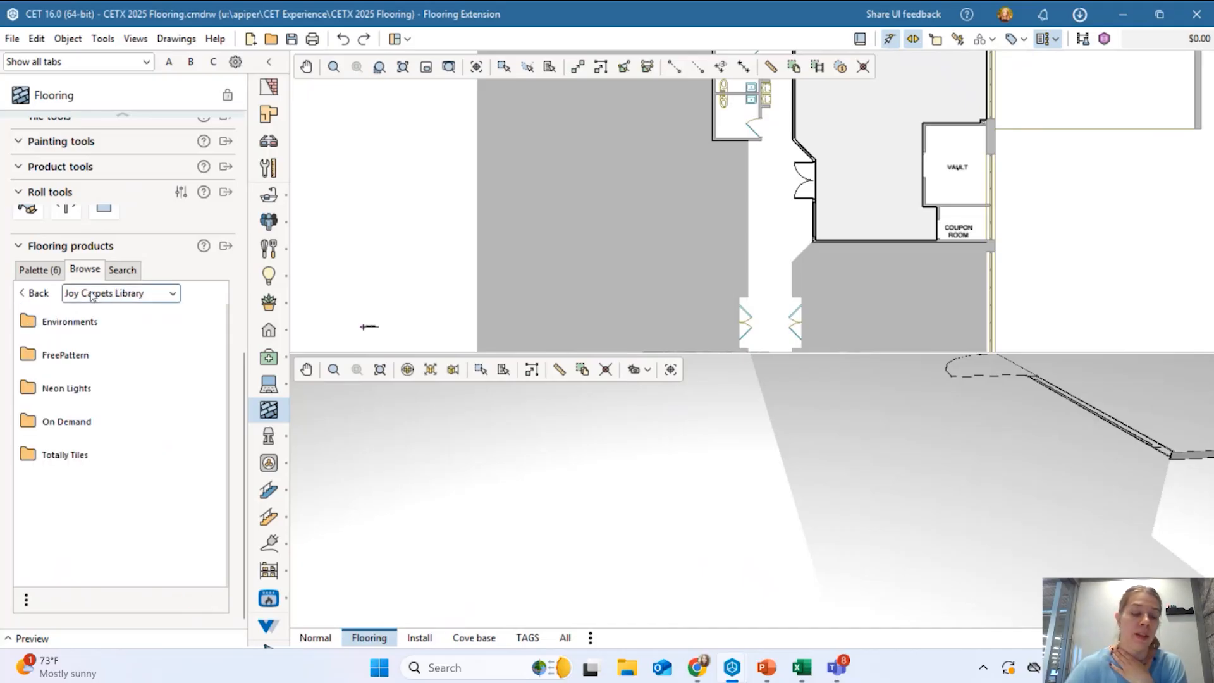
left_click(34, 293)
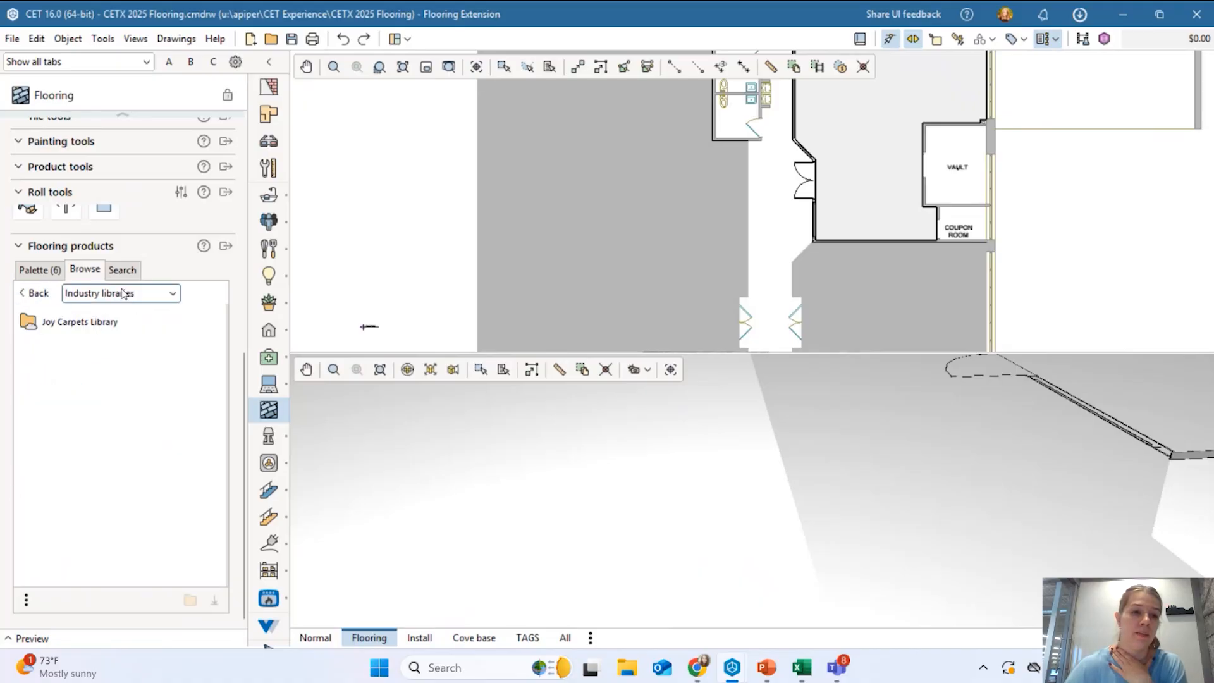
left_click(37, 295)
left_click(87, 329)
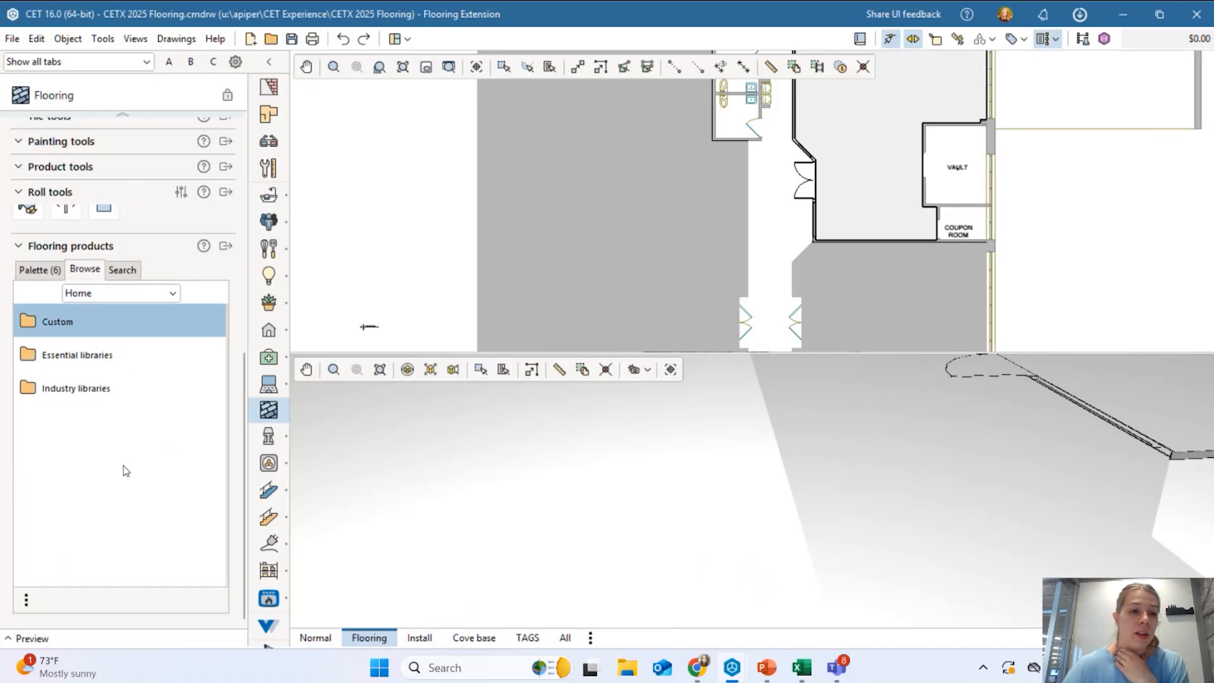
Open Custom > 12X24 to list Ceramic Tileworks, Tivoli_Silver and VT Crossville Travertine Ash.
double_click(85, 329)
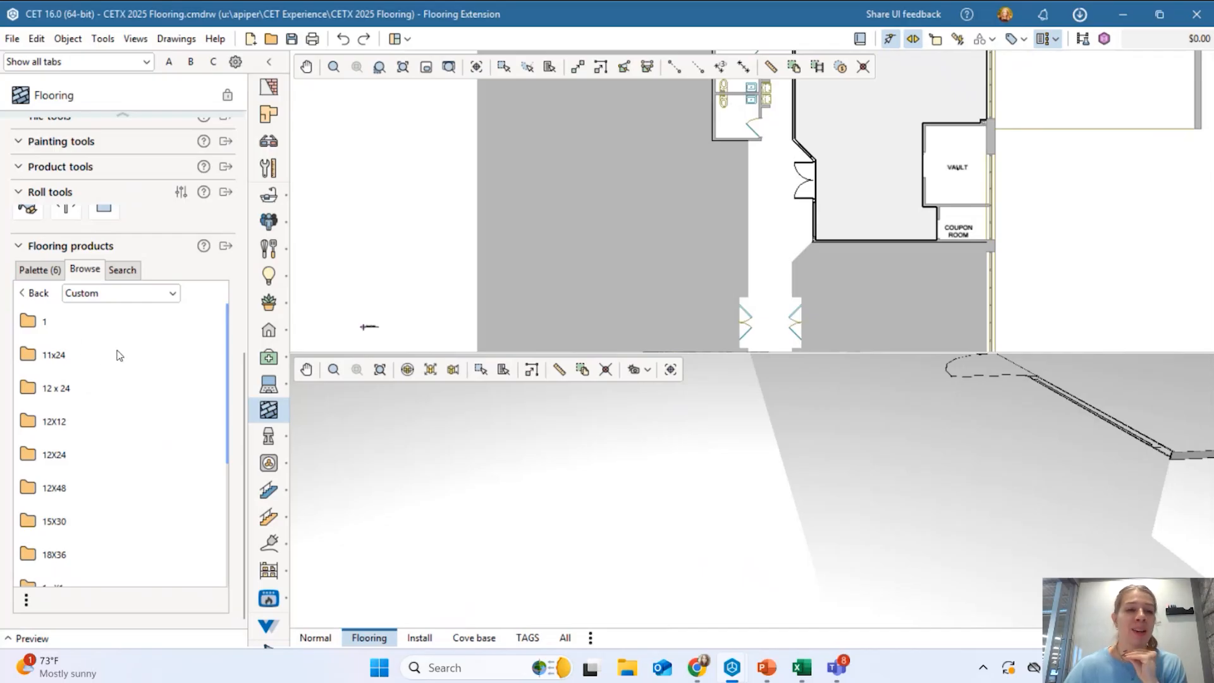
scroll(77, 452, "down", 2)
scroll(77, 452, "down", 5)
scroll(76, 470, "up", 7)
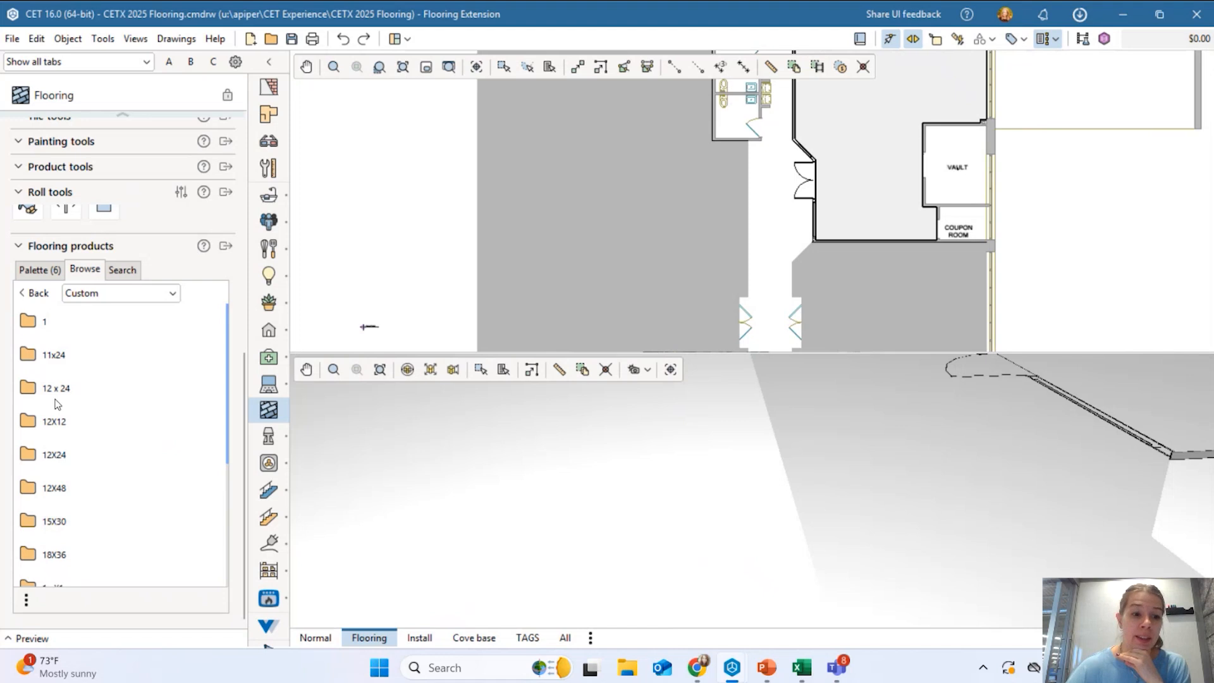
scroll(60, 430, "down", 1)
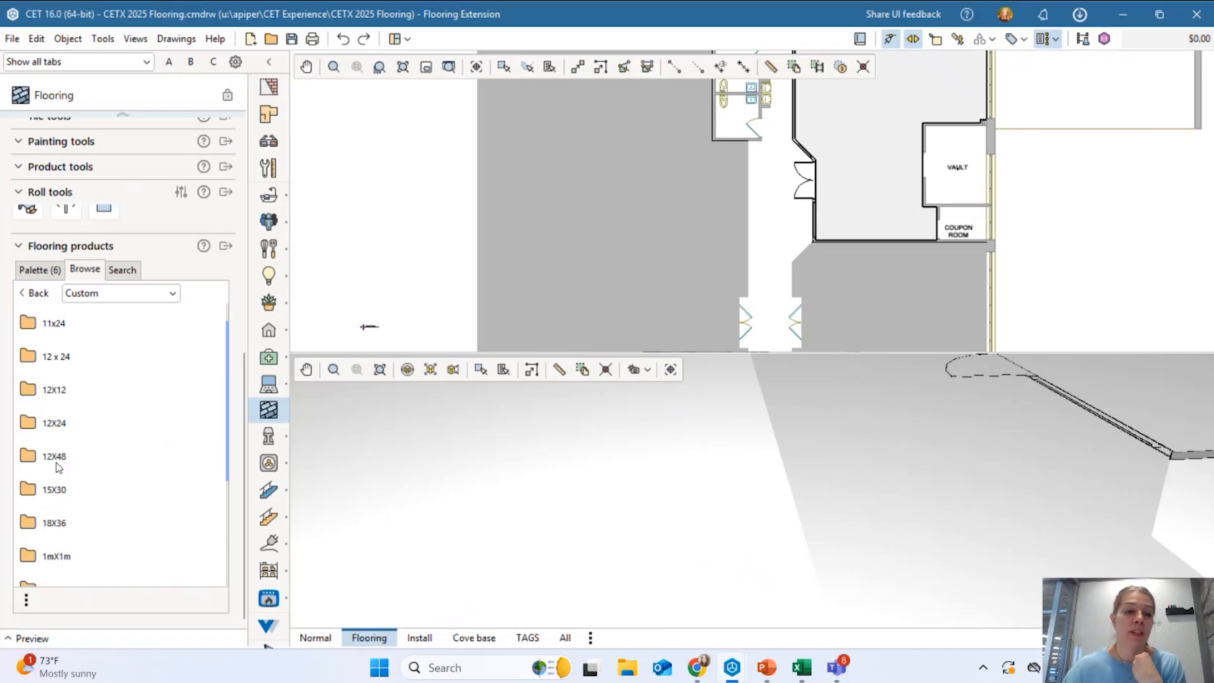
left_click(63, 428)
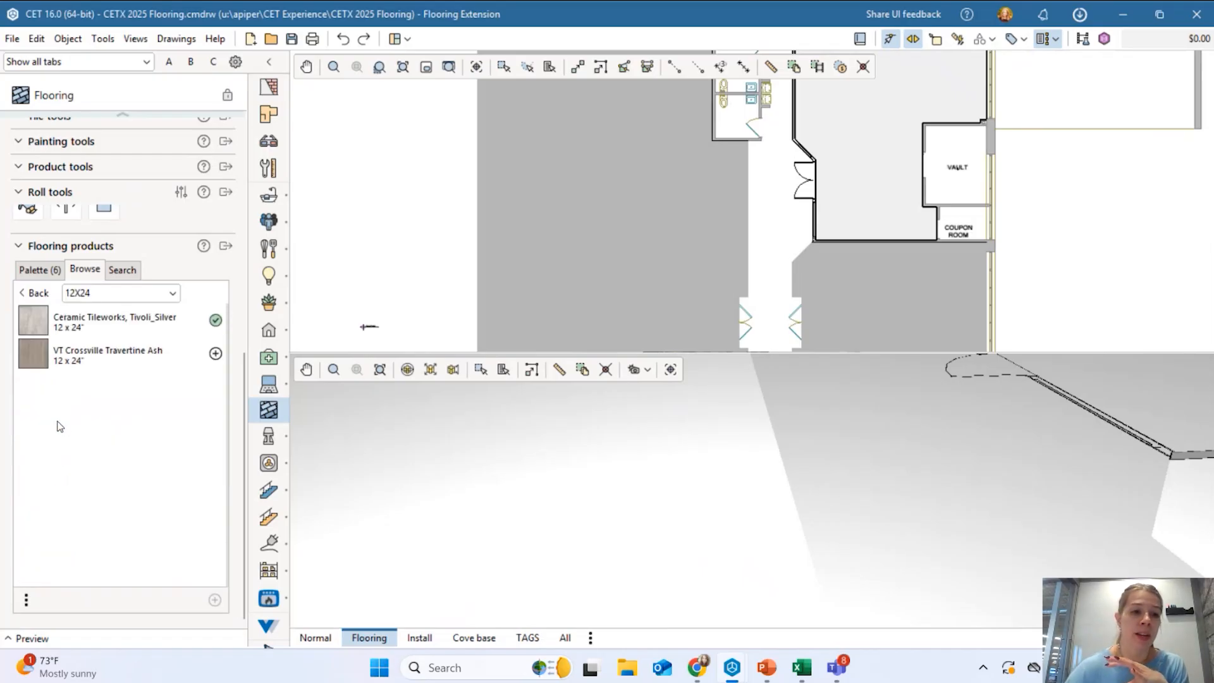
mouse_move(56, 329)
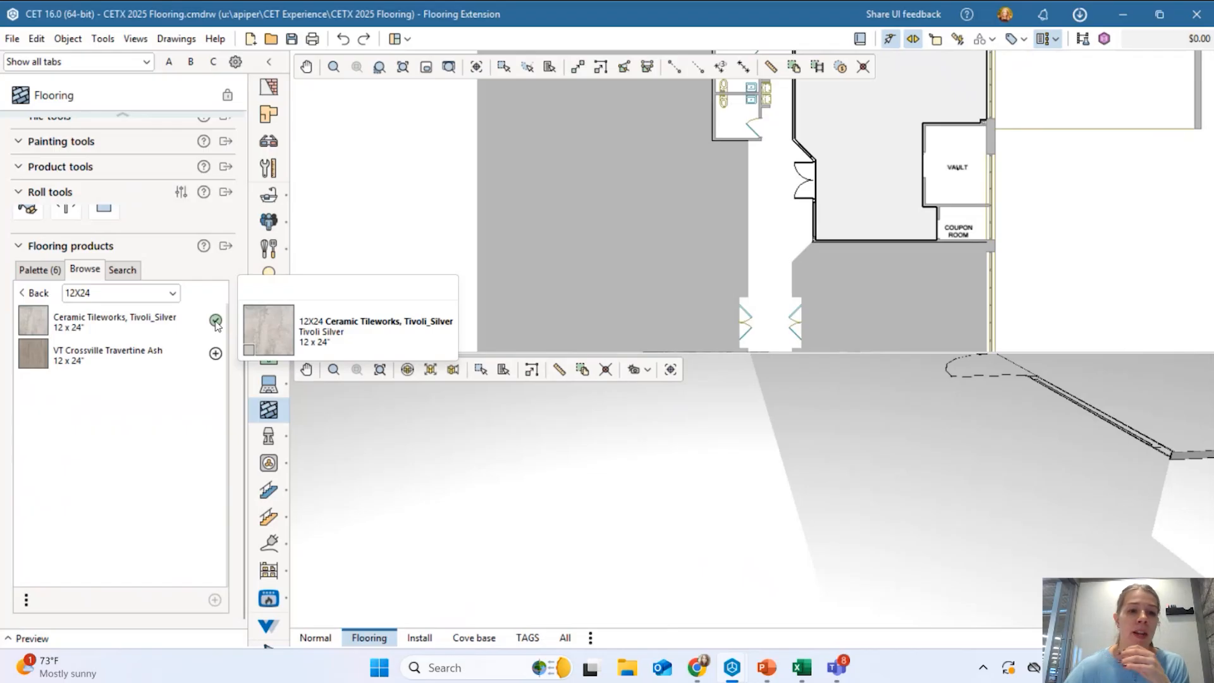
mouse_move(217, 358)
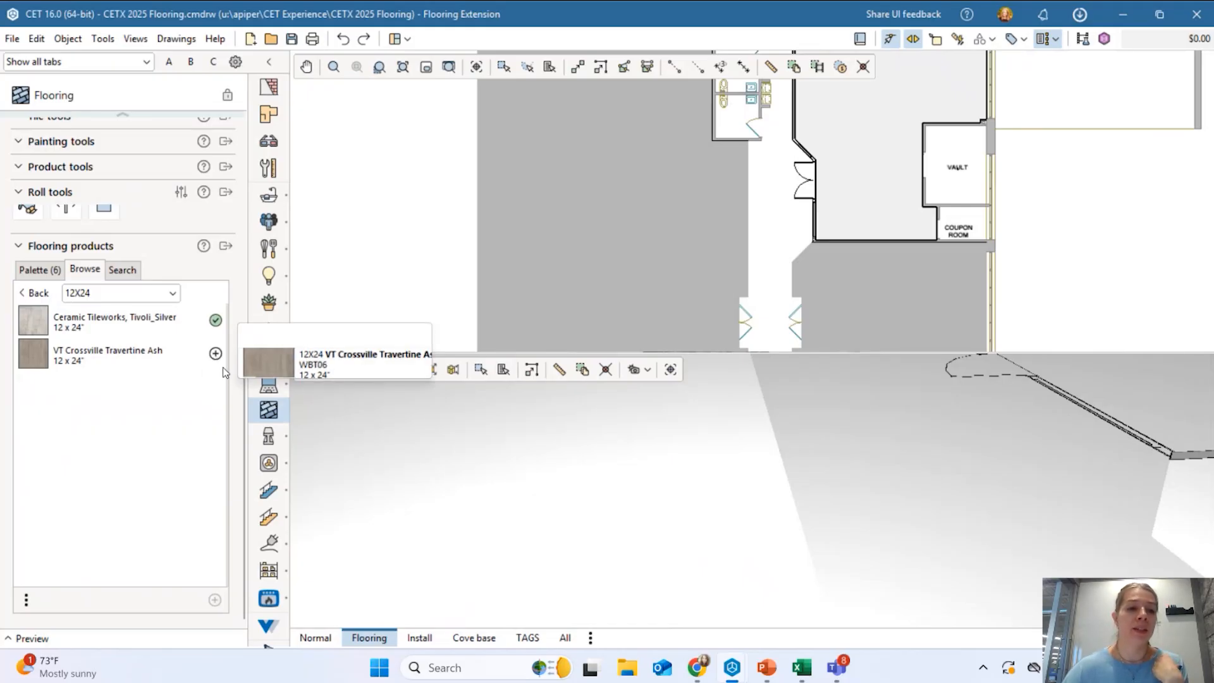
Switch to the Palette (6) tab, review its six tiles, and scroll up to Product tools.
left_click(35, 273)
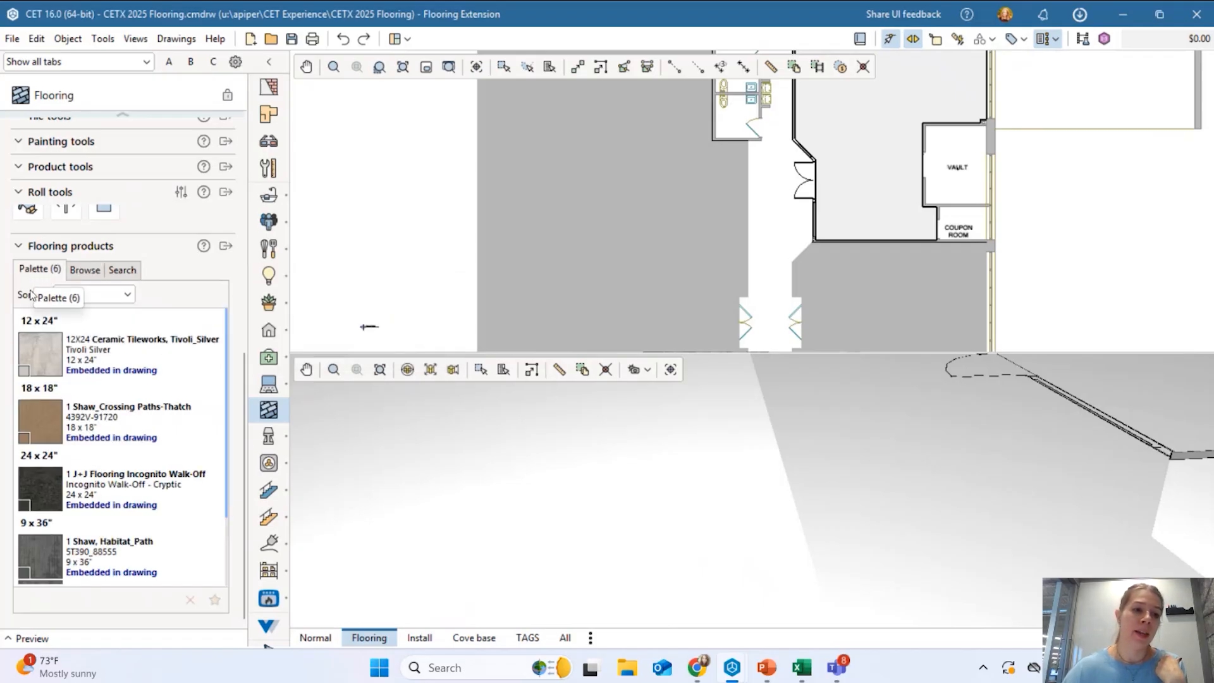
scroll(82, 416, "down", 3)
scroll(129, 522, "up", 3)
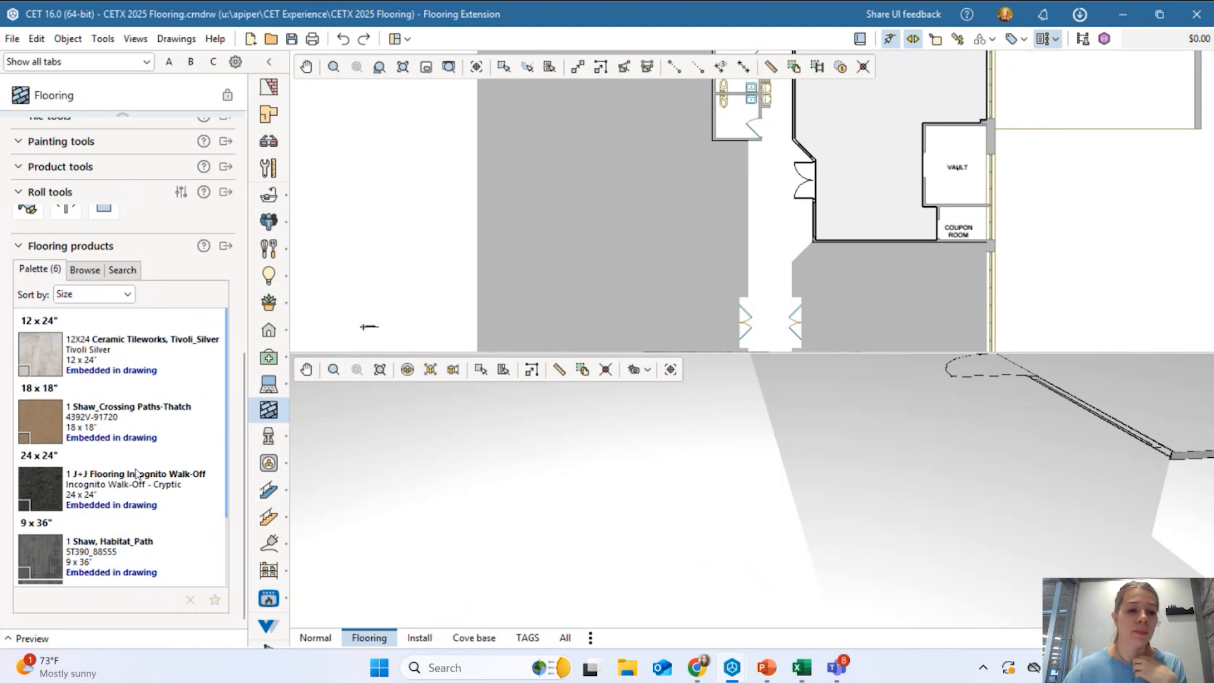
scroll(136, 473, "down", 2)
scroll(153, 492, "up", 2)
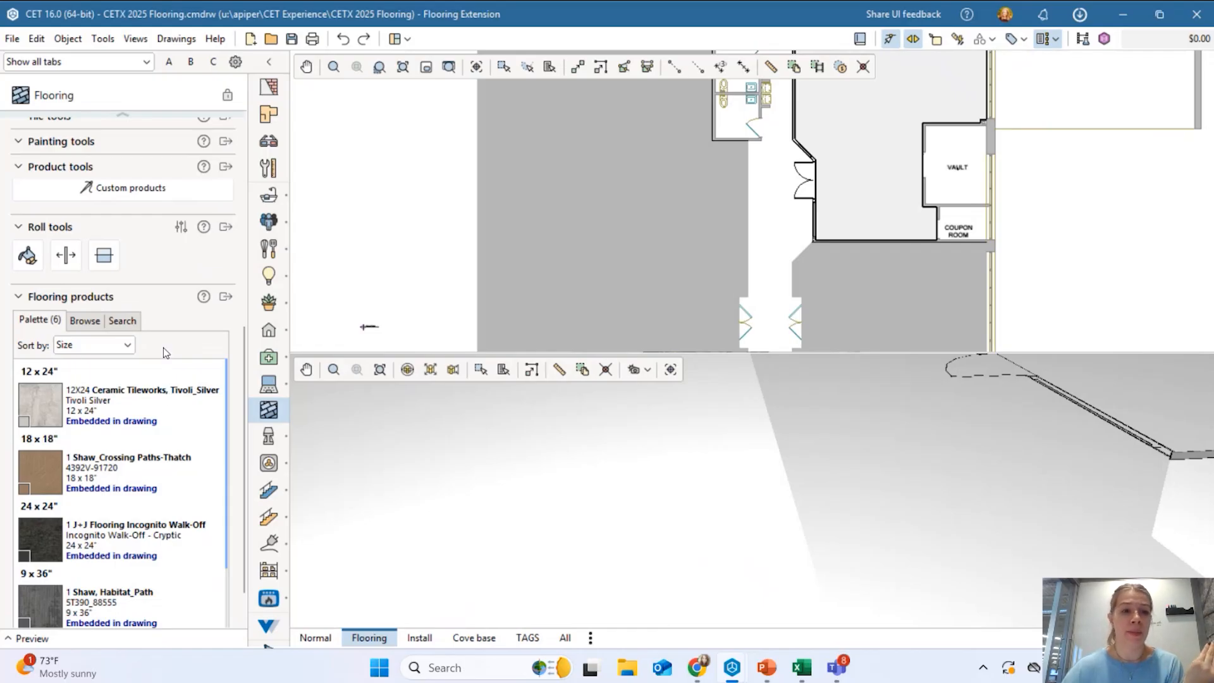
scroll(161, 239, "up", 1)
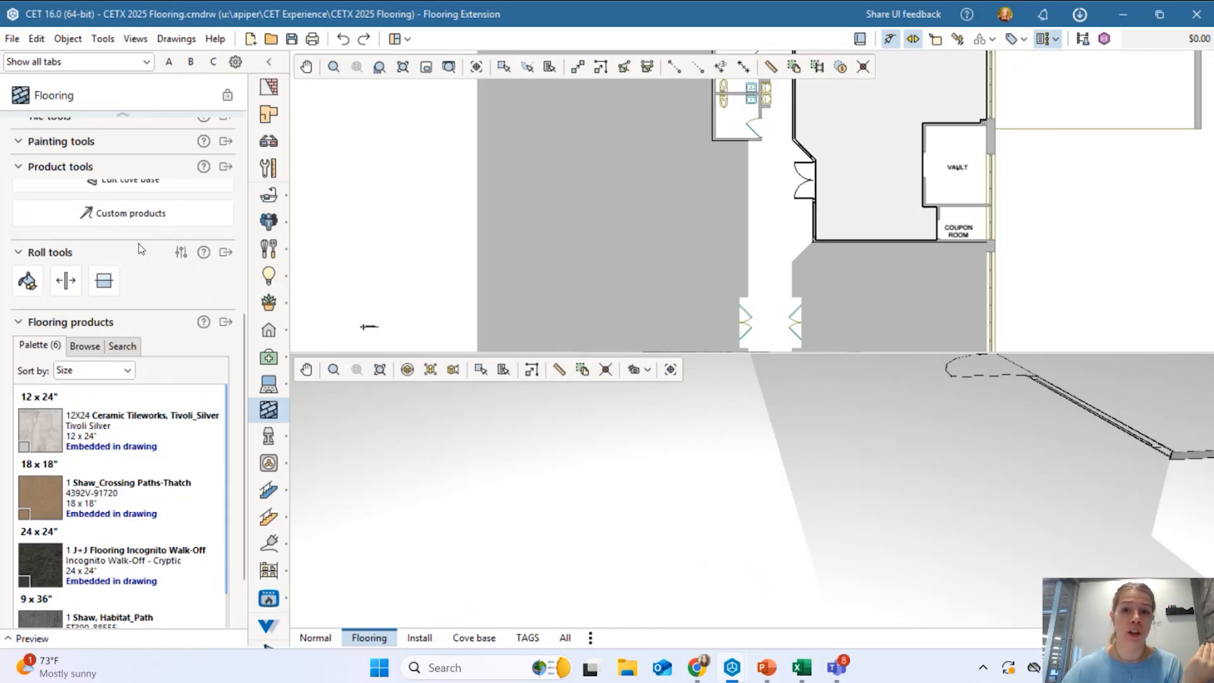
scroll(135, 215, "up", 3)
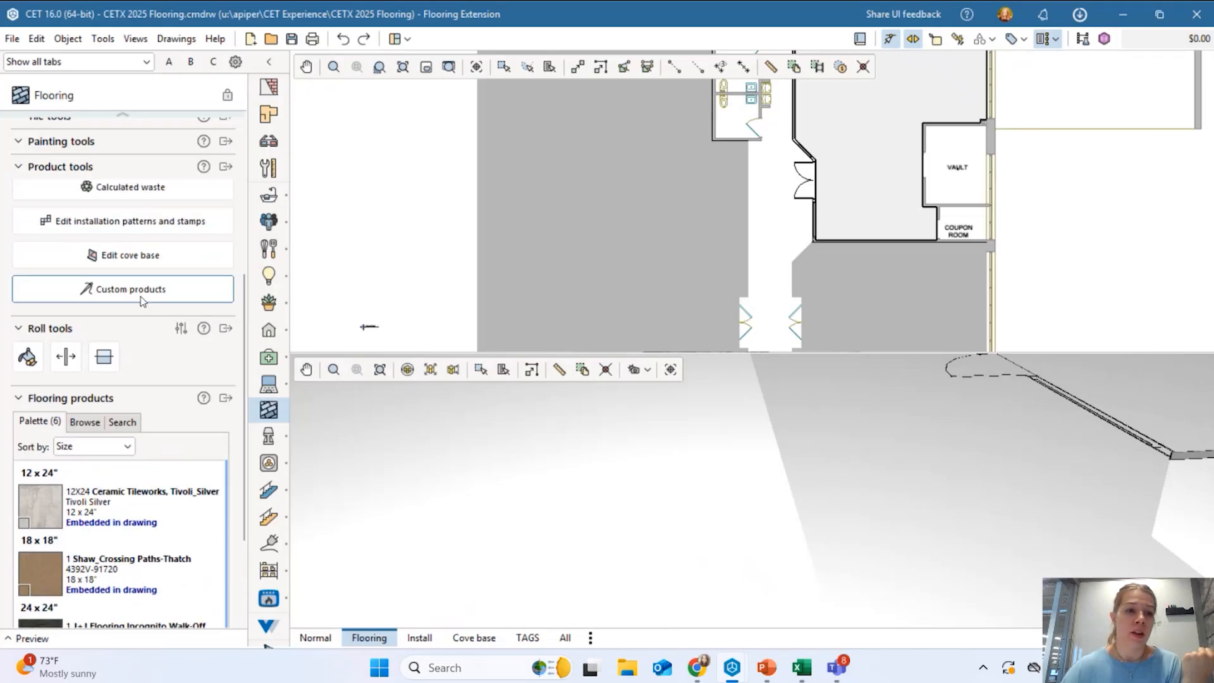
scroll(142, 301, "up", 6)
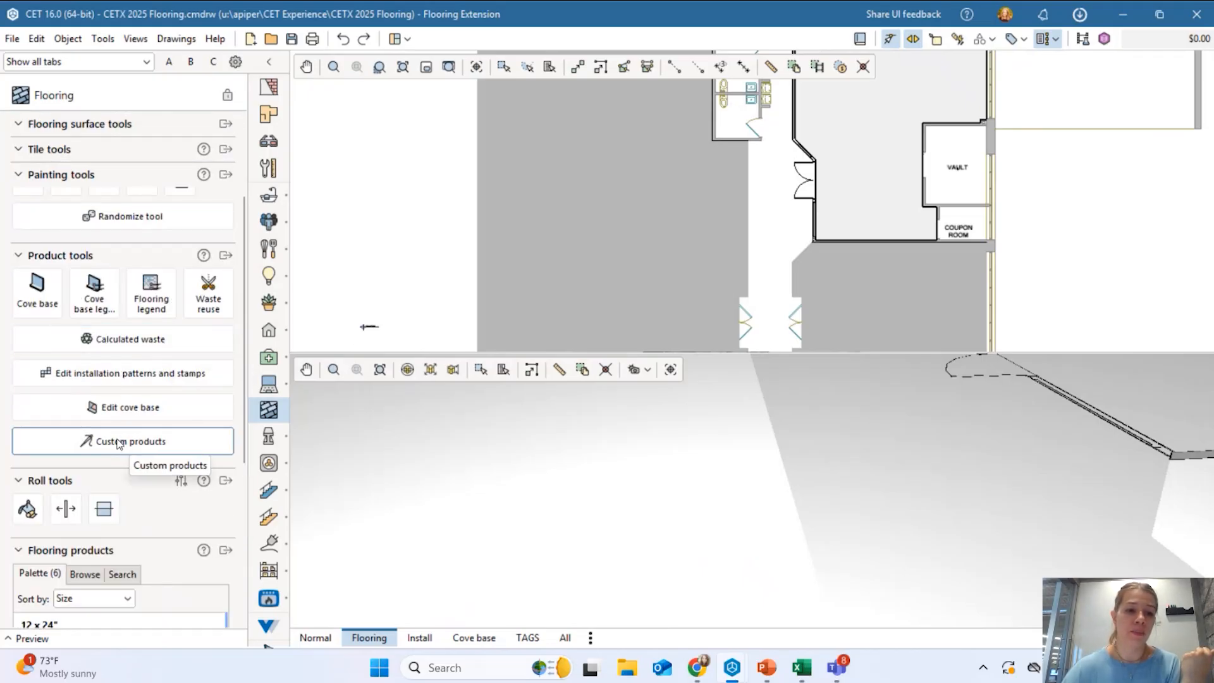
Open Custom products and scroll through its 12 x 12" and 12 x 24" tile groups.
left_click(120, 443)
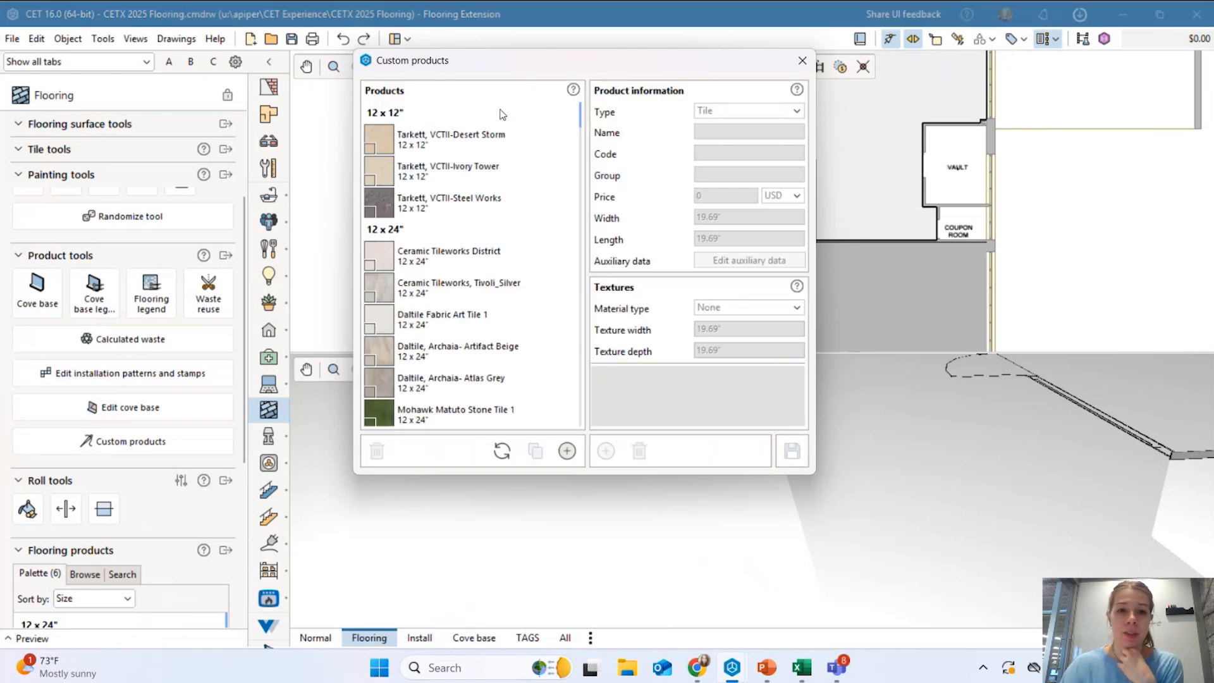
scroll(446, 237, "down", 1)
scroll(446, 237, "down", 5)
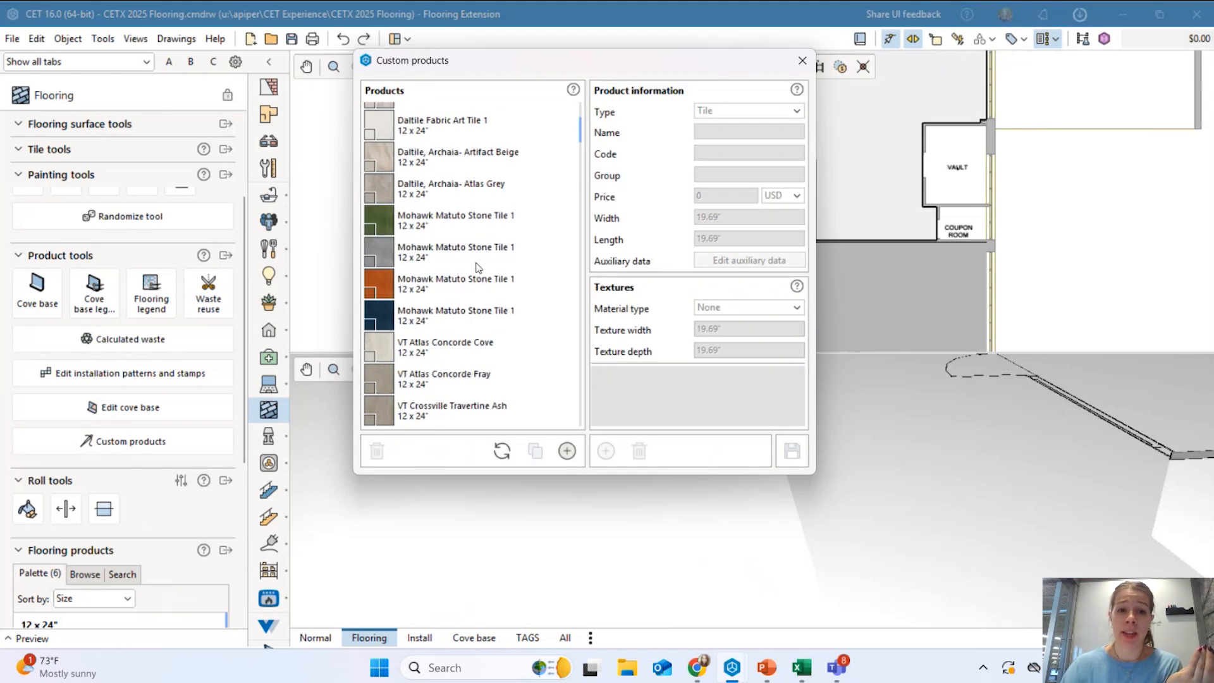
scroll(449, 240, "up", 6)
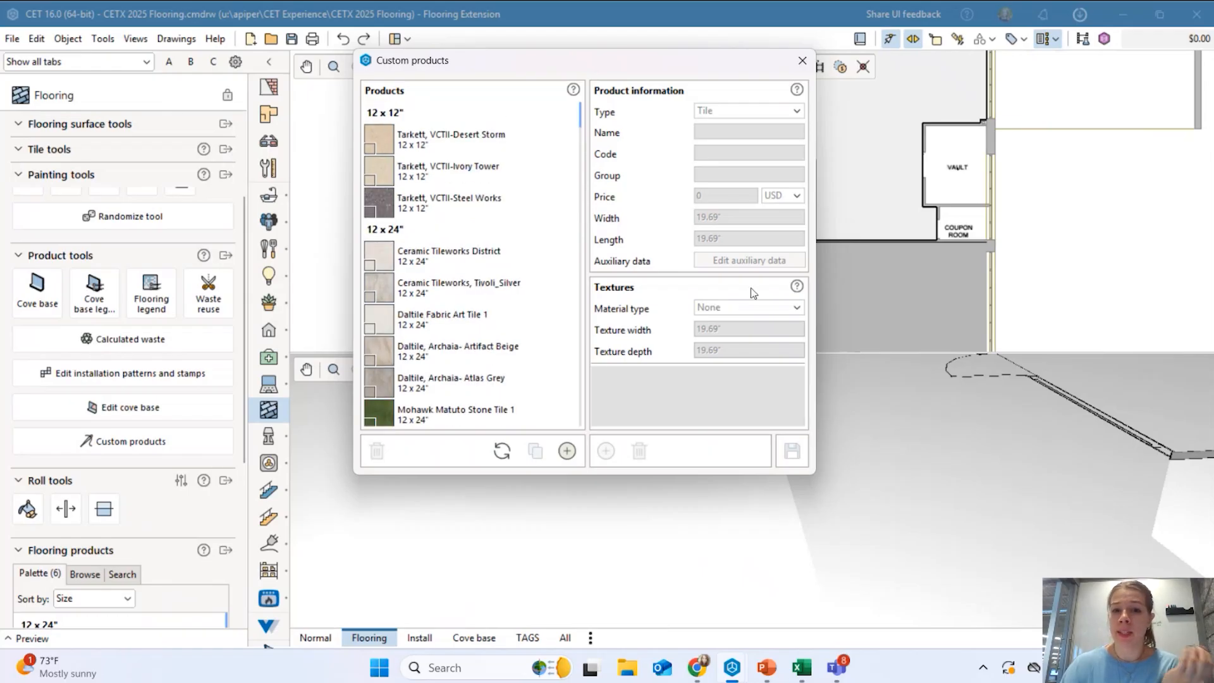
left_click(567, 452)
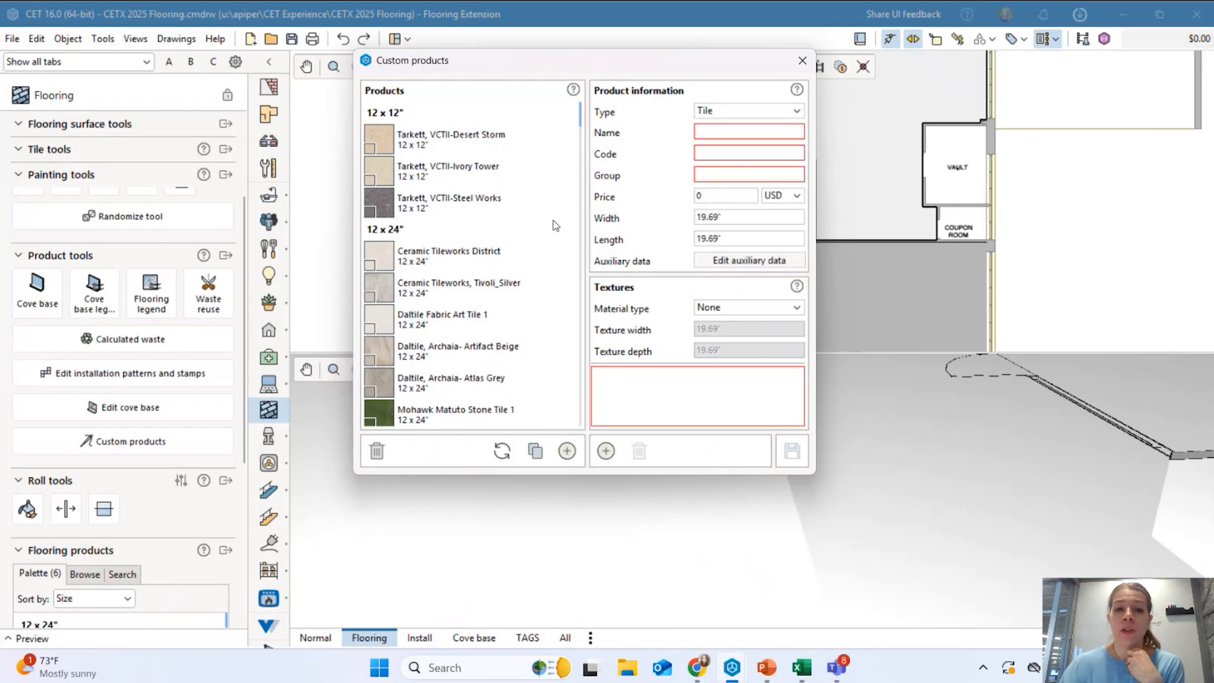
mouse_move(457, 257)
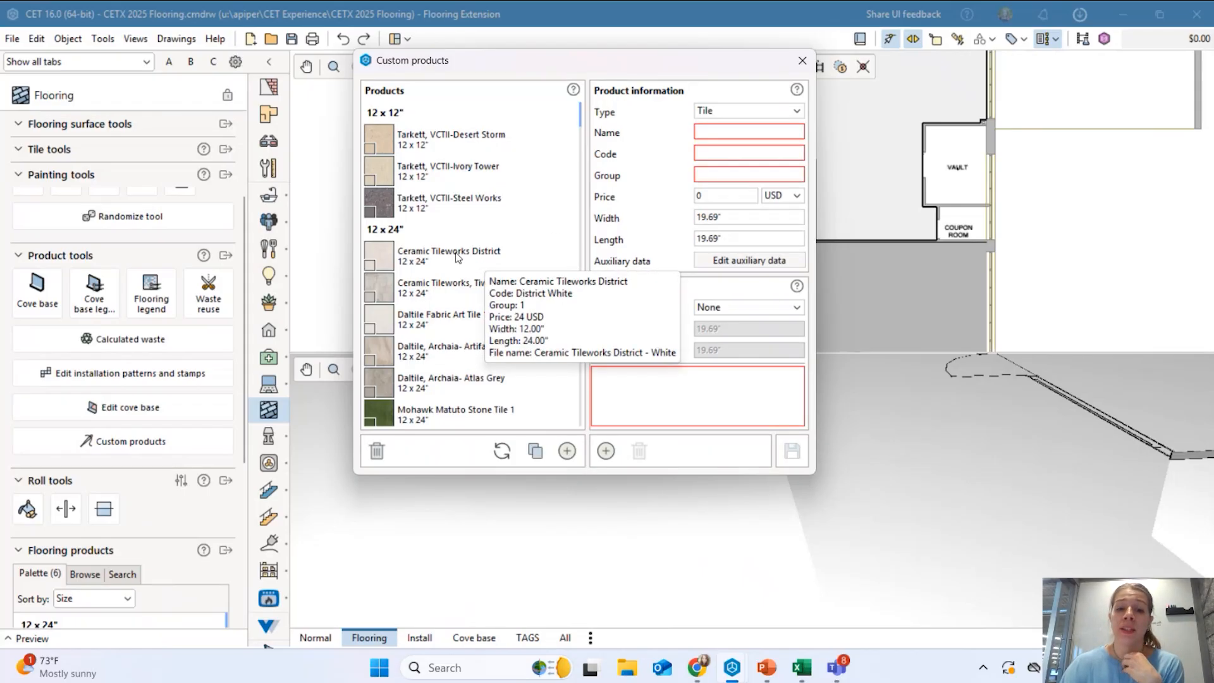
left_click(752, 114)
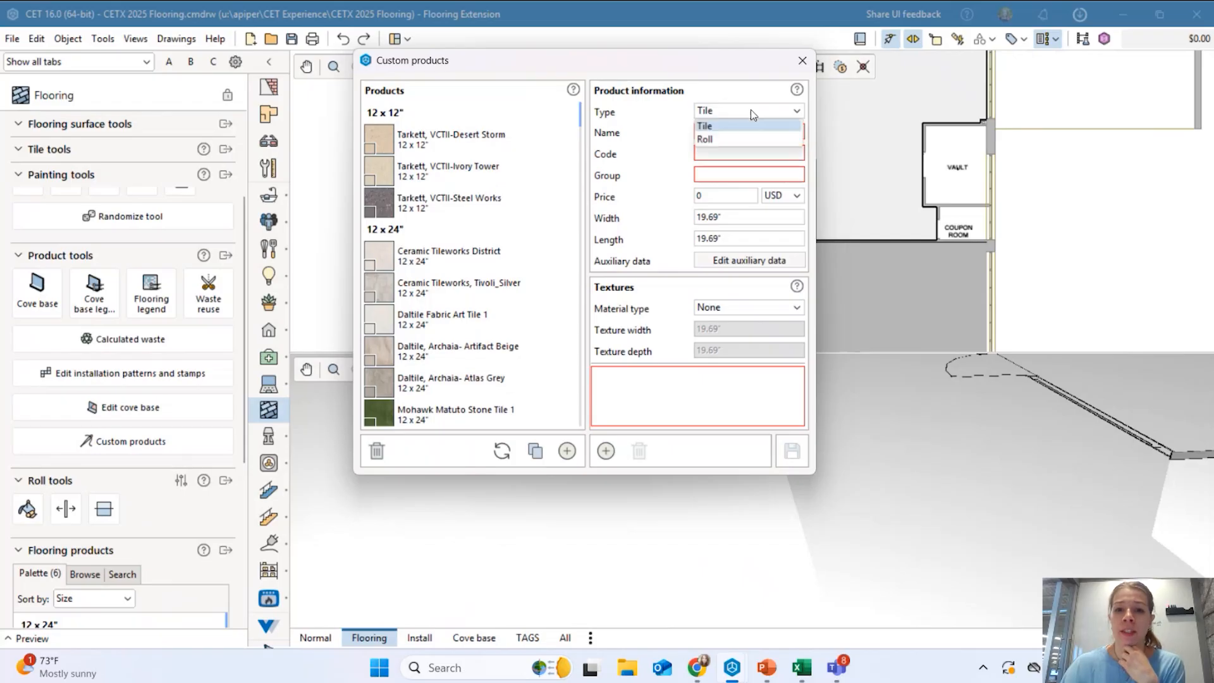
left_click(721, 127)
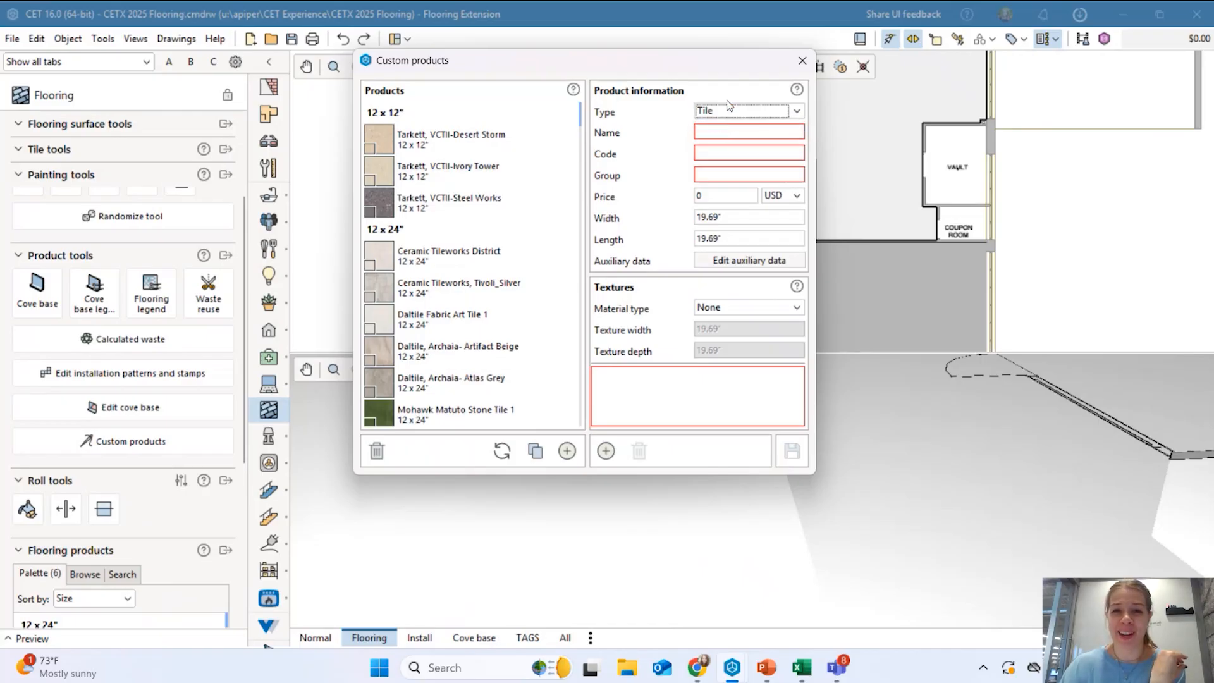
left_click(741, 134)
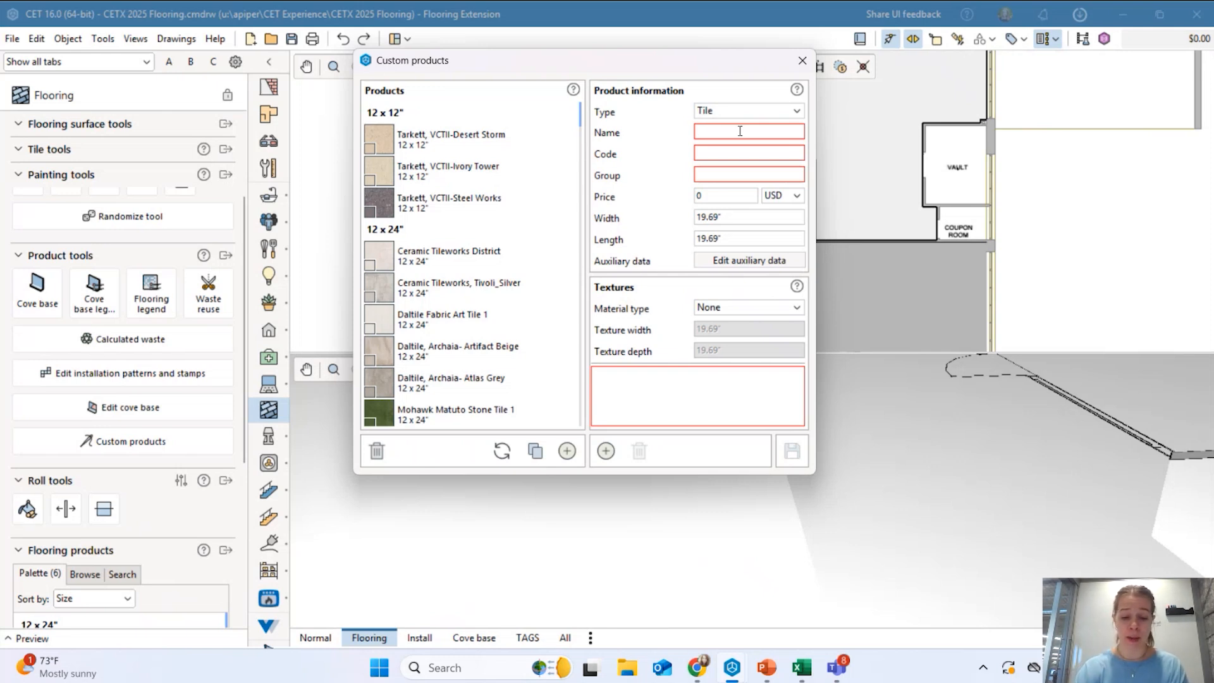
Name the new custom tile Habitat-Greenhouse, checking the Shaw product page.
type("H")
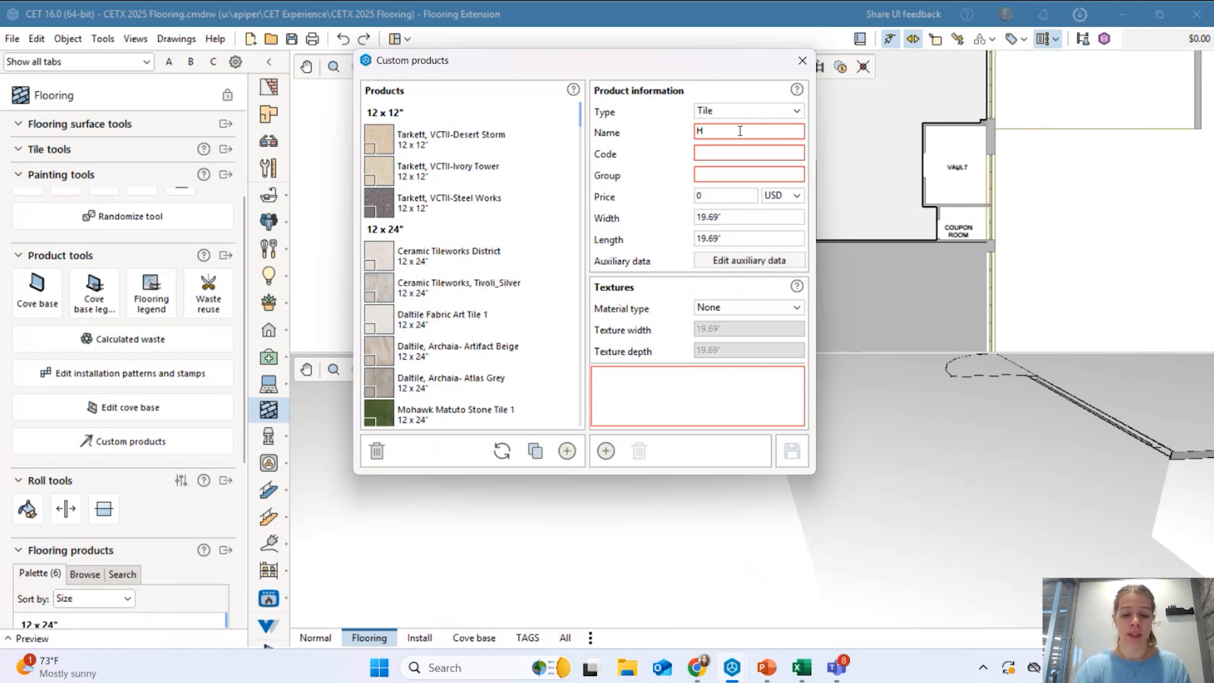
type("abitia")
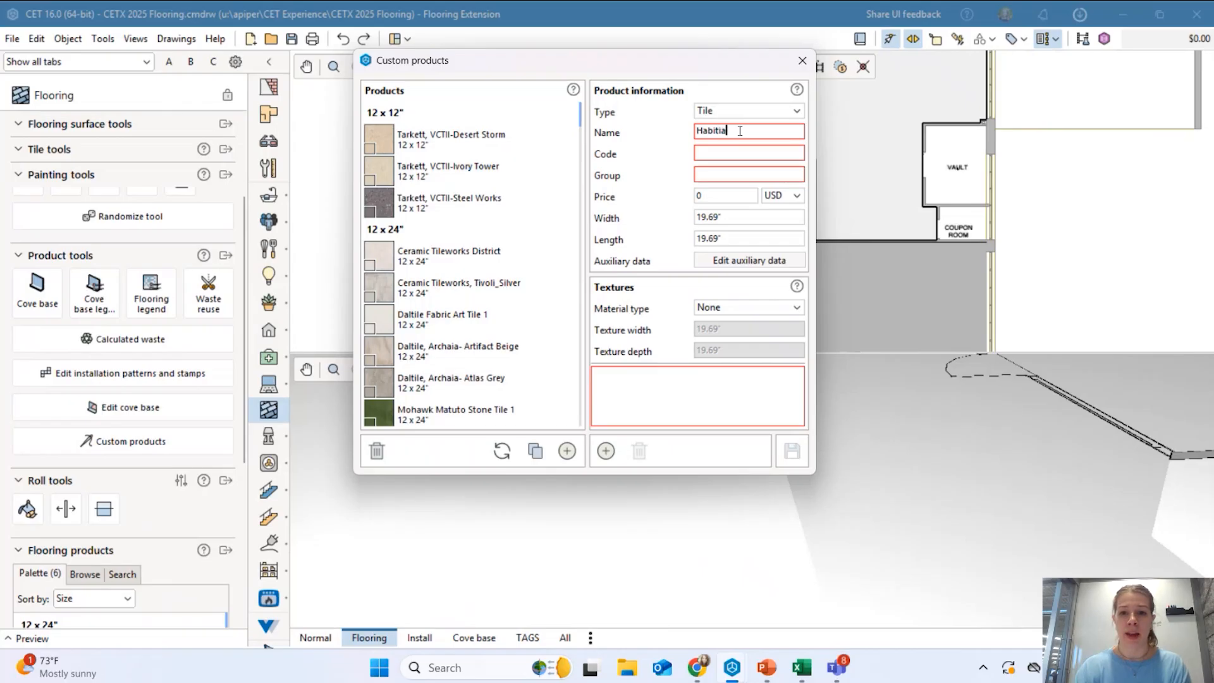
key("BackSpace")
key("BackSpace")
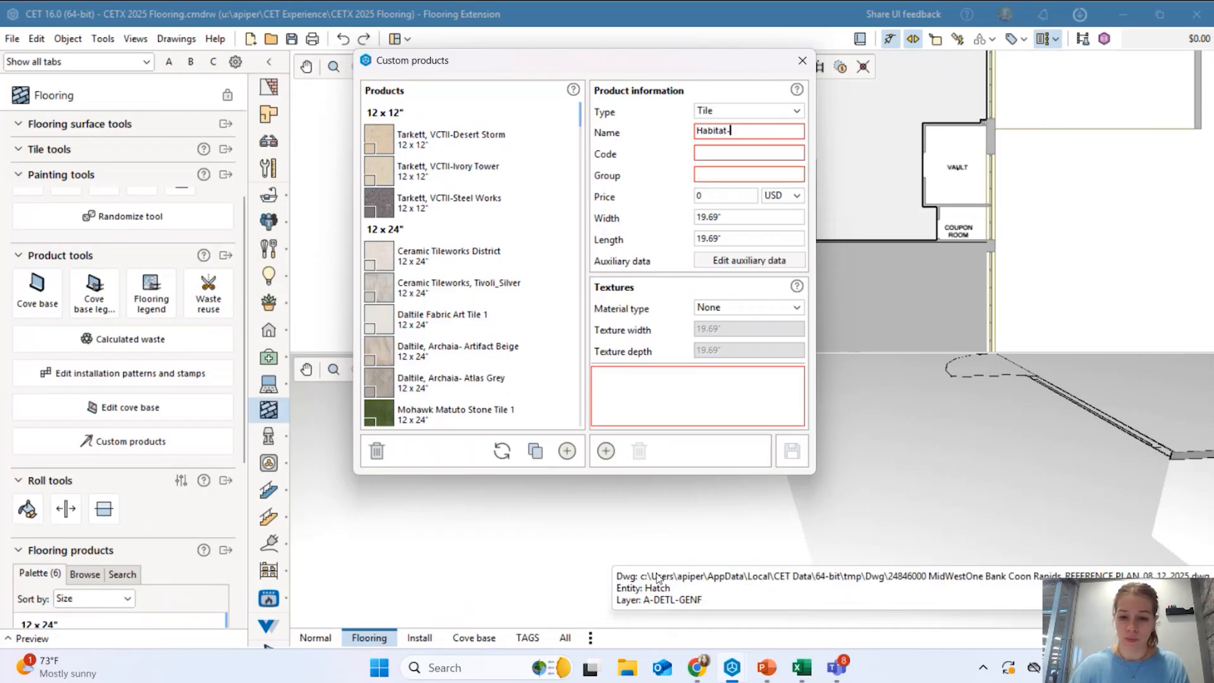
left_click(700, 677)
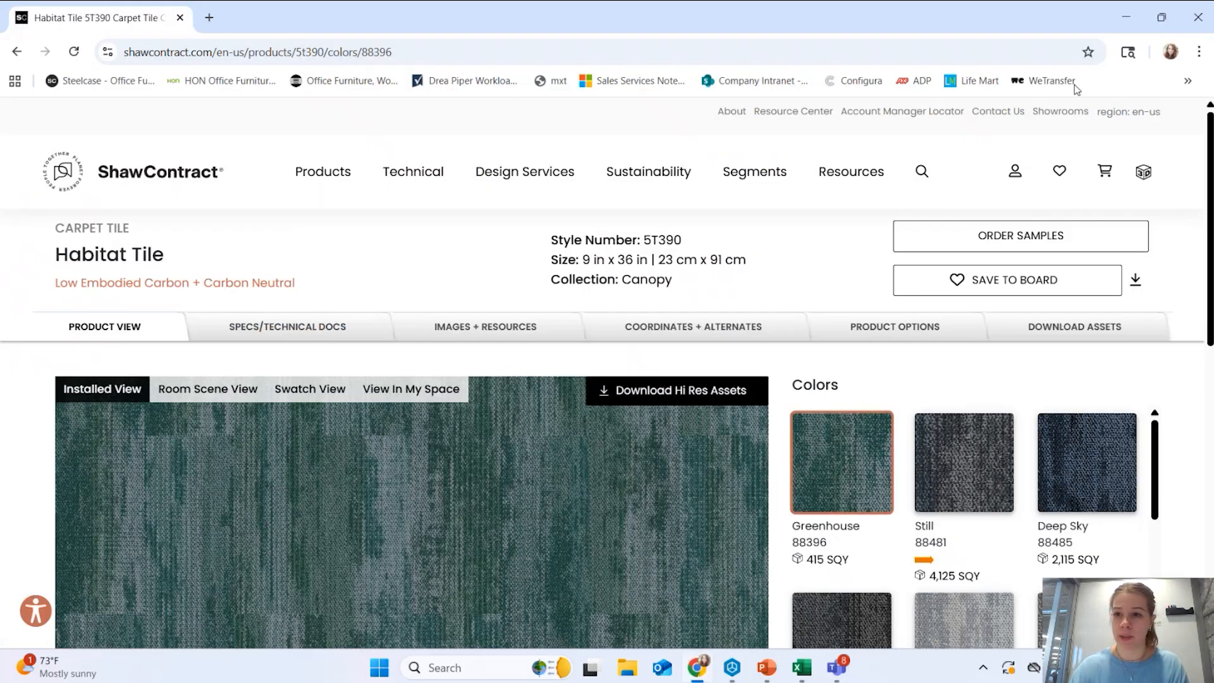
left_click(1126, 18)
type("Greenhouse")
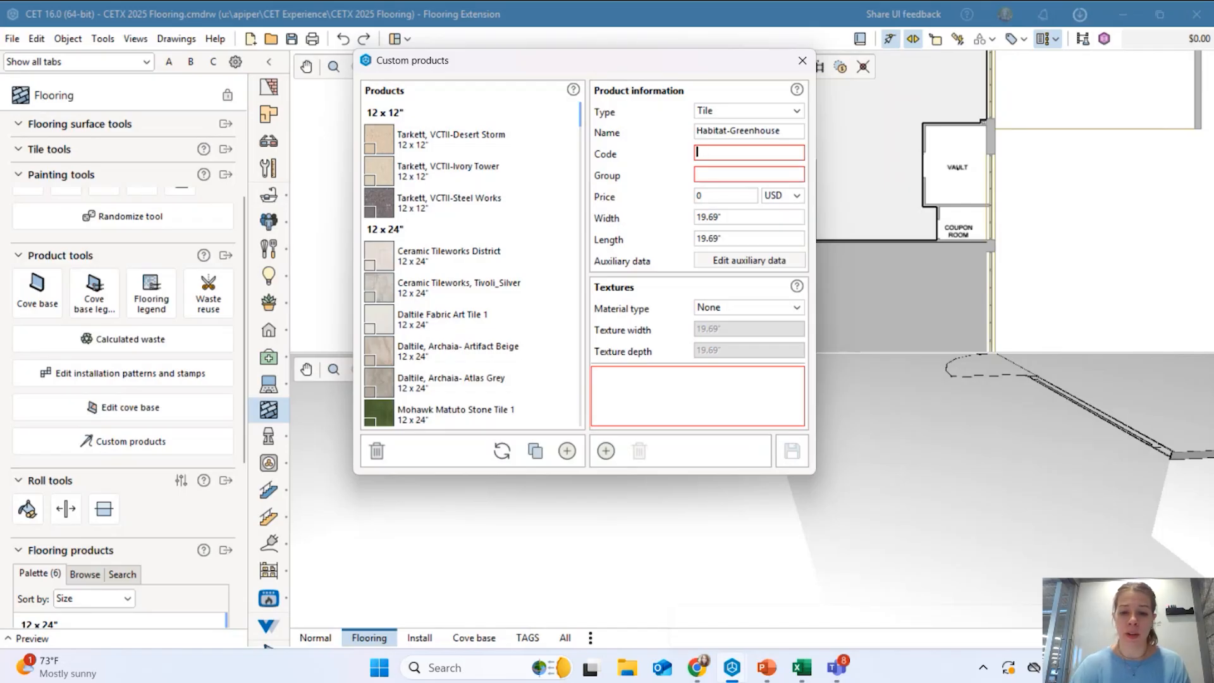
Copy the style number 5T390 from the Shaw page into the product Code.
left_click(692, 674)
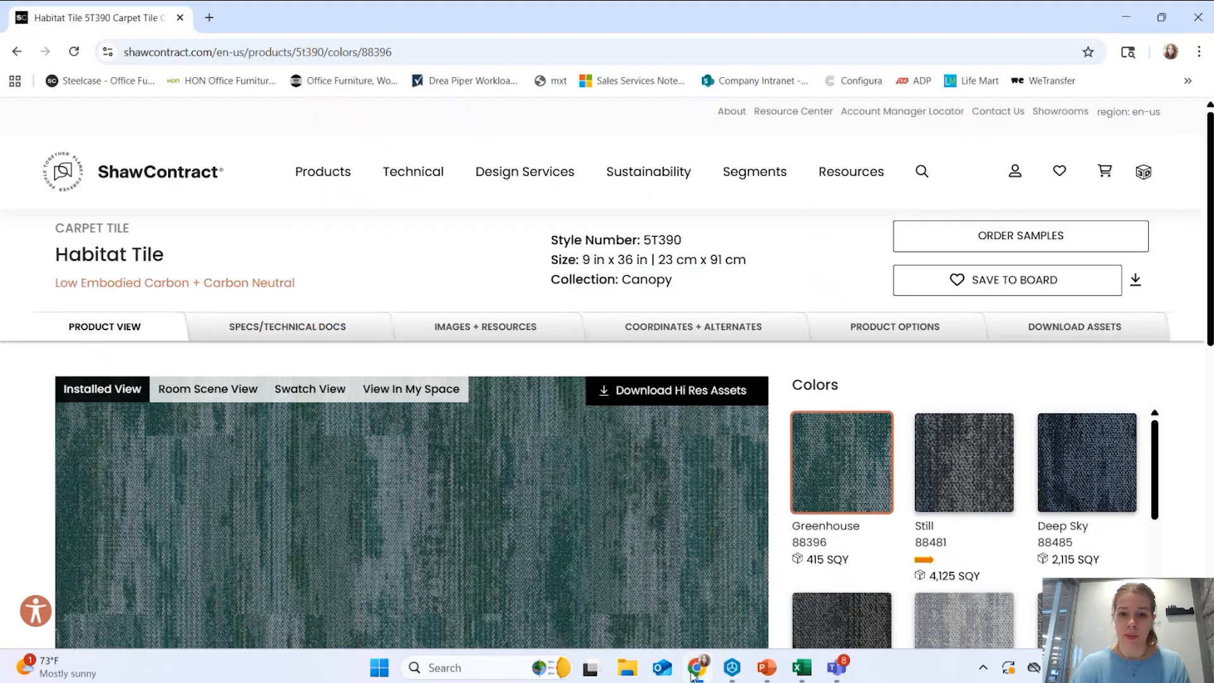
left_click_drag(686, 242, 646, 244)
key("ctrl+c")
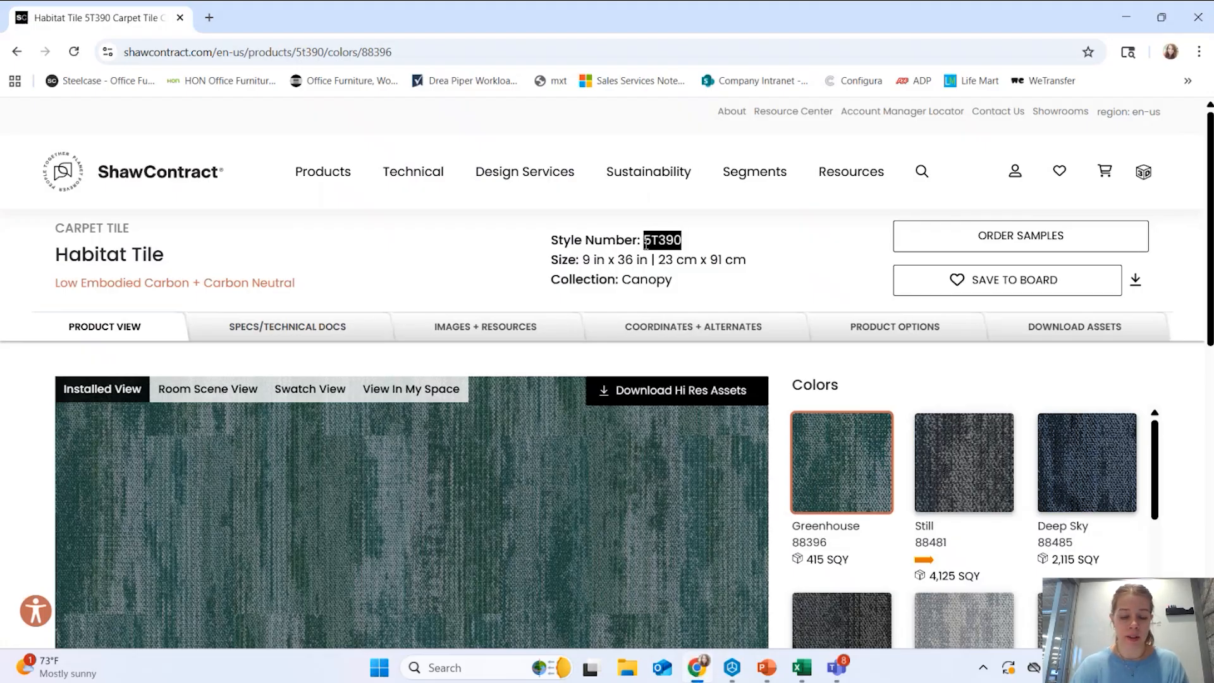
left_click(1125, 19)
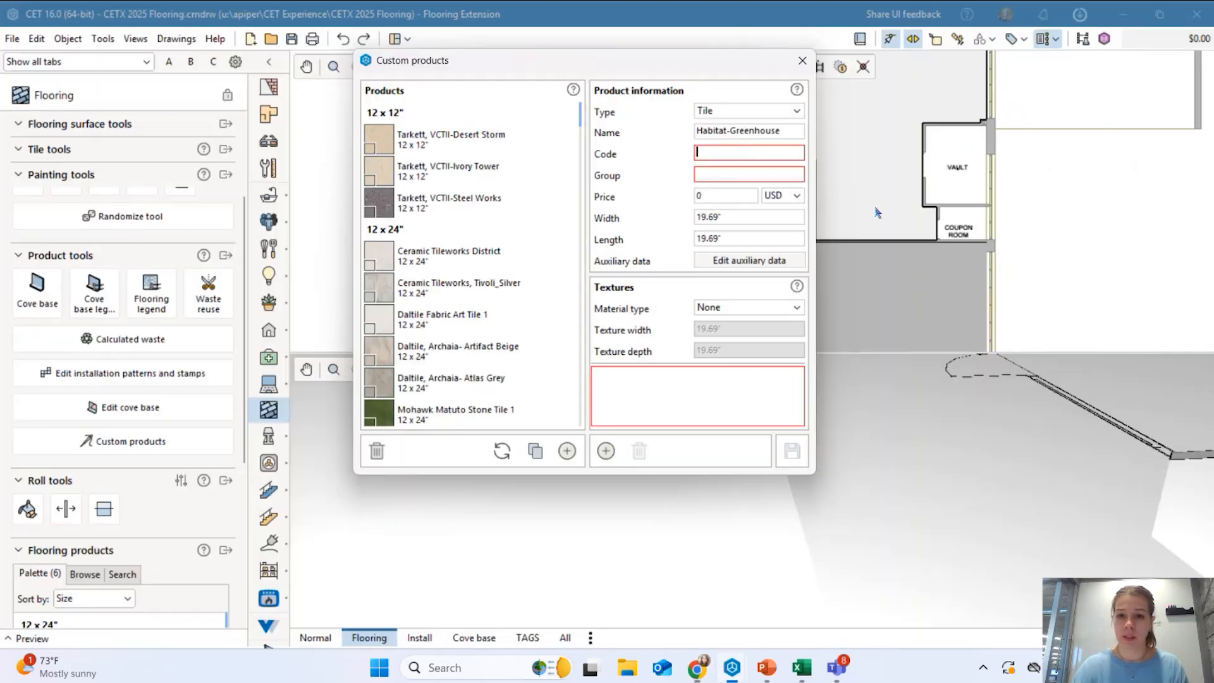
key("ctrl+v")
left_click(742, 173)
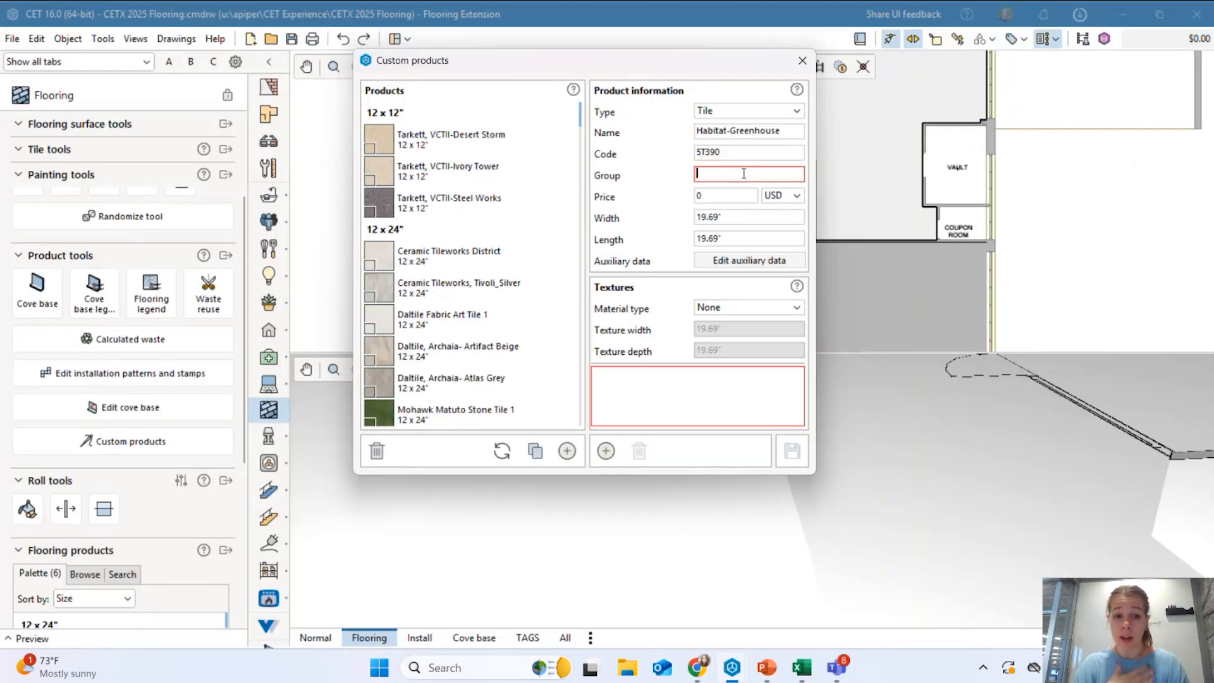
Set the product group to 9x36 and the price to 30.
left_click(696, 667)
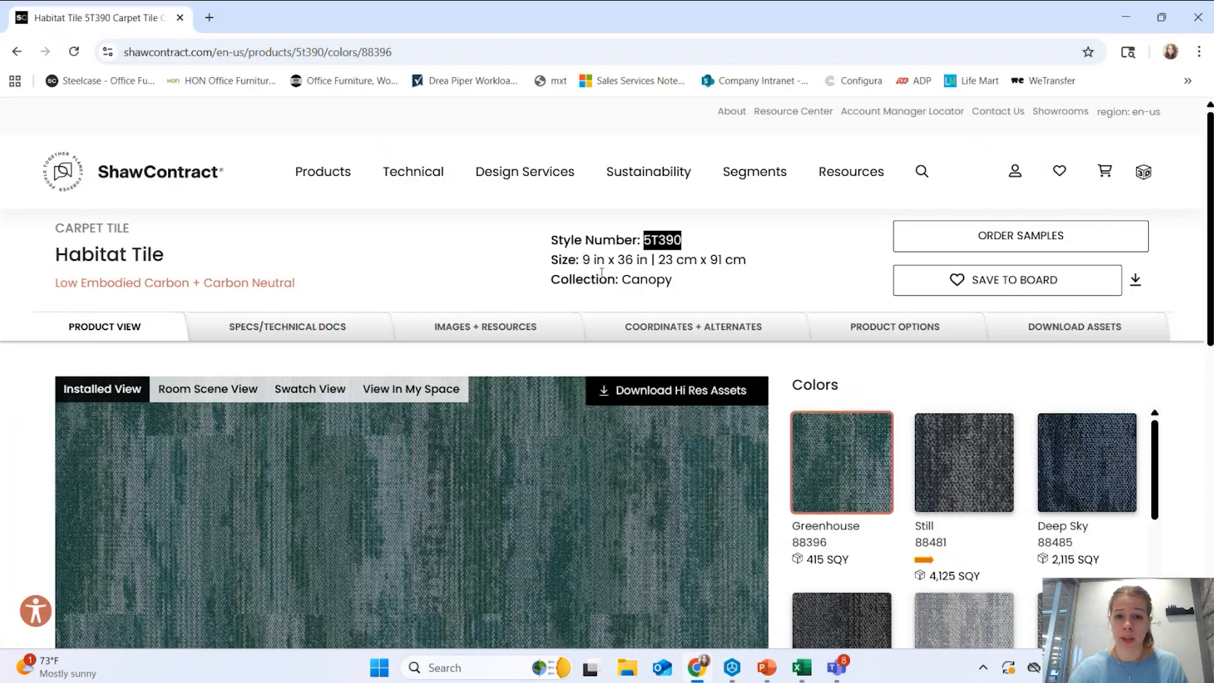
left_click(1125, 18)
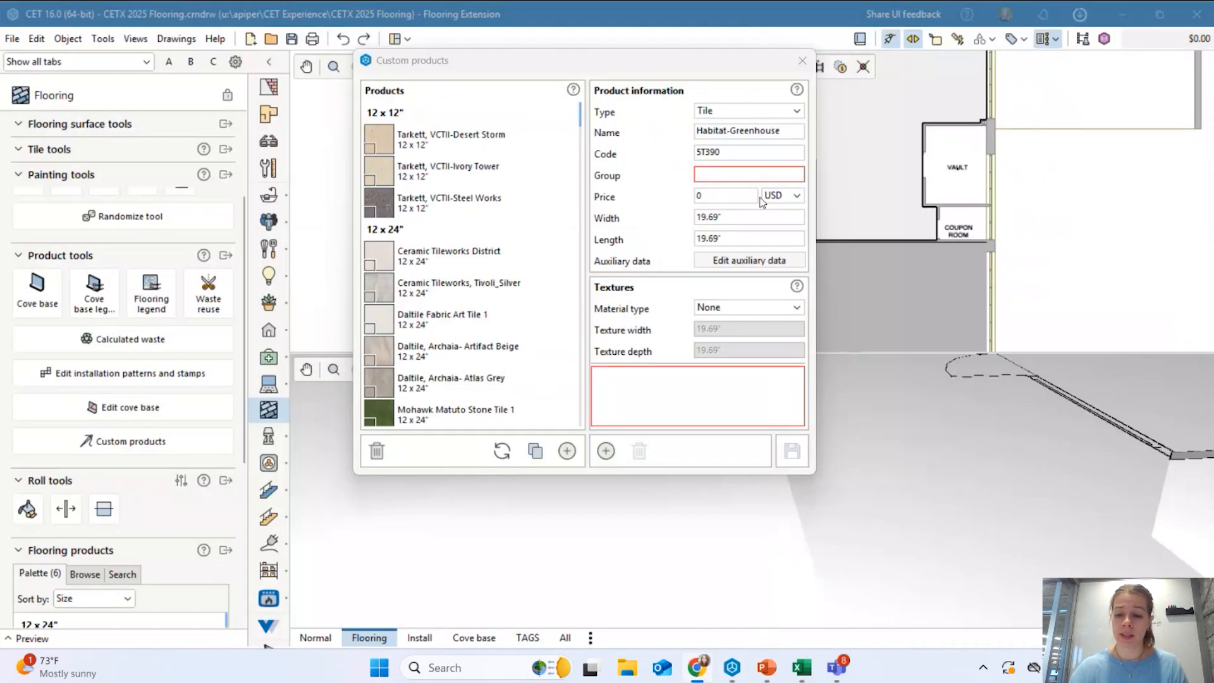
left_click(762, 177)
type("9x36")
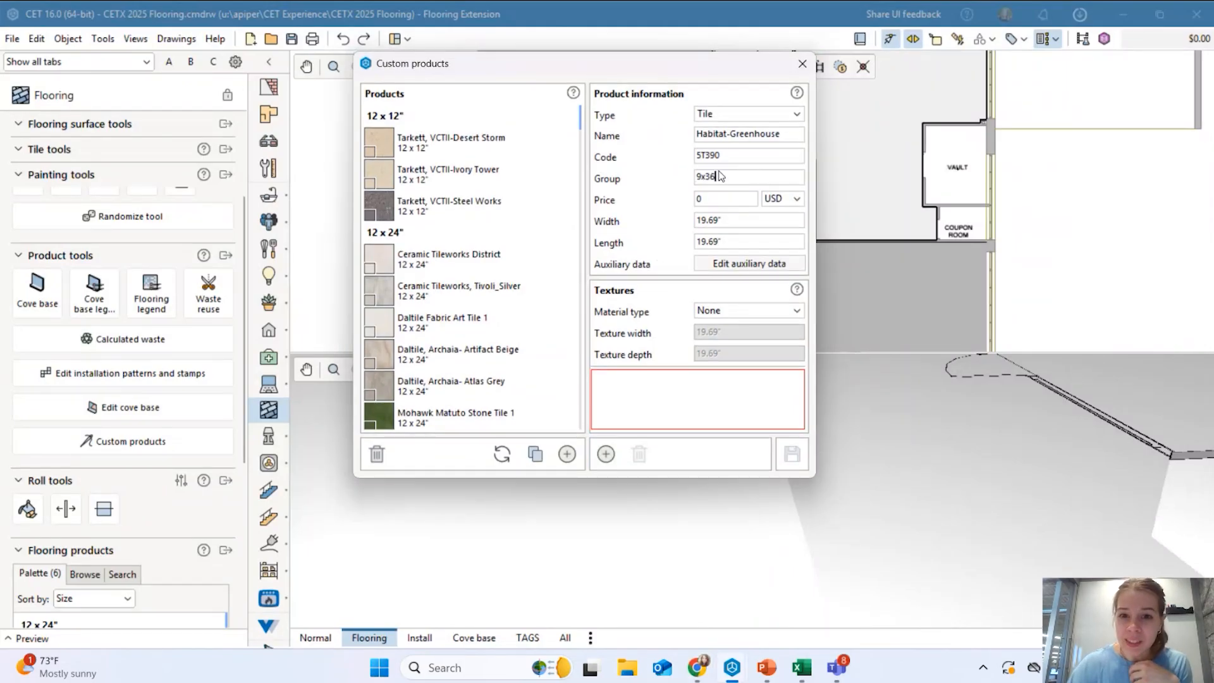
double_click(717, 195)
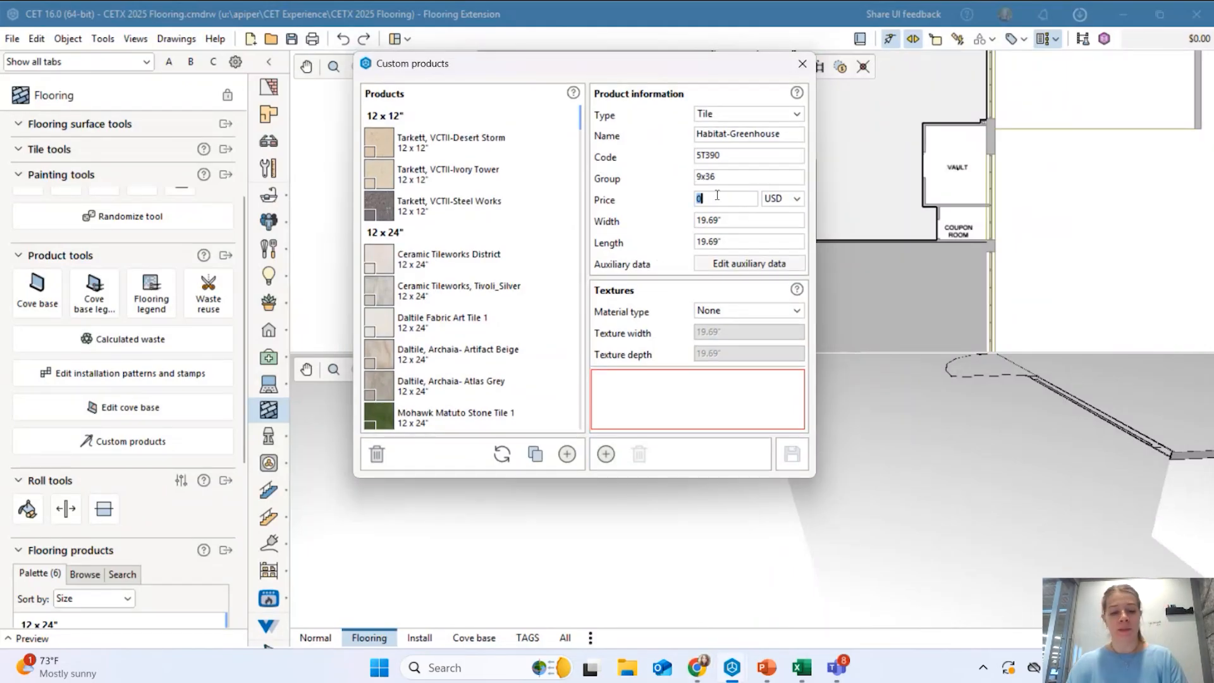
type("30")
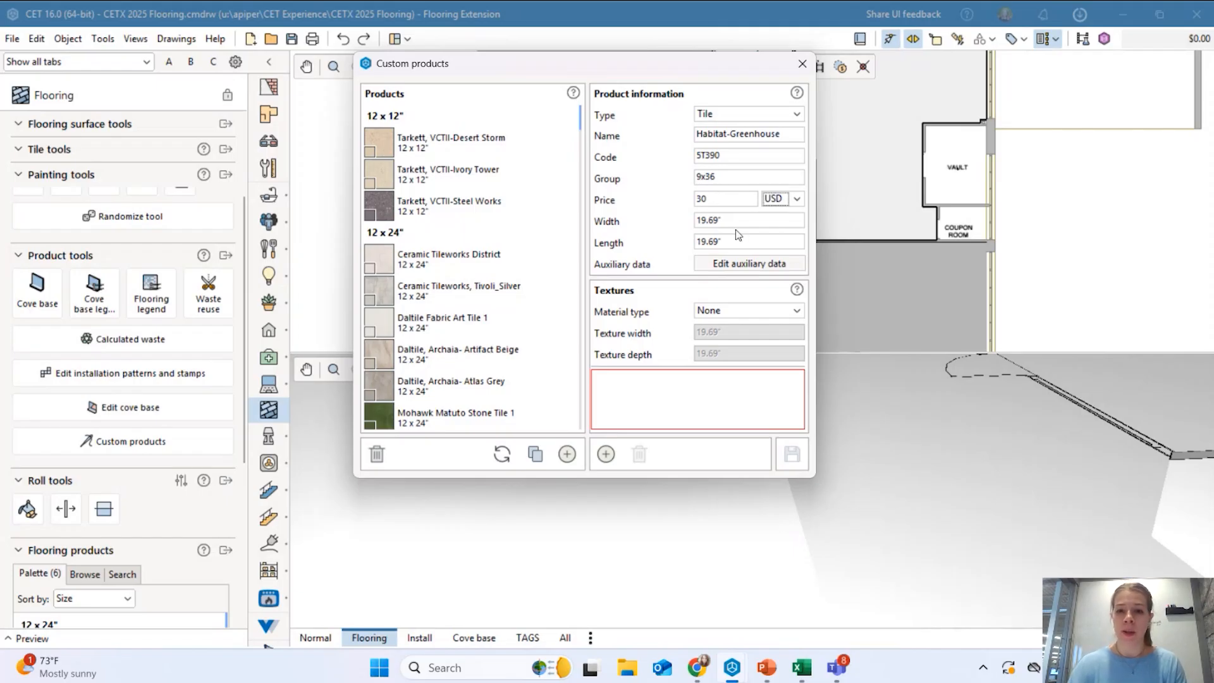
Set width 9, length 36, and material type Floor carpet.
left_click(728, 218)
left_click_drag(733, 217, 689, 223)
type("9")
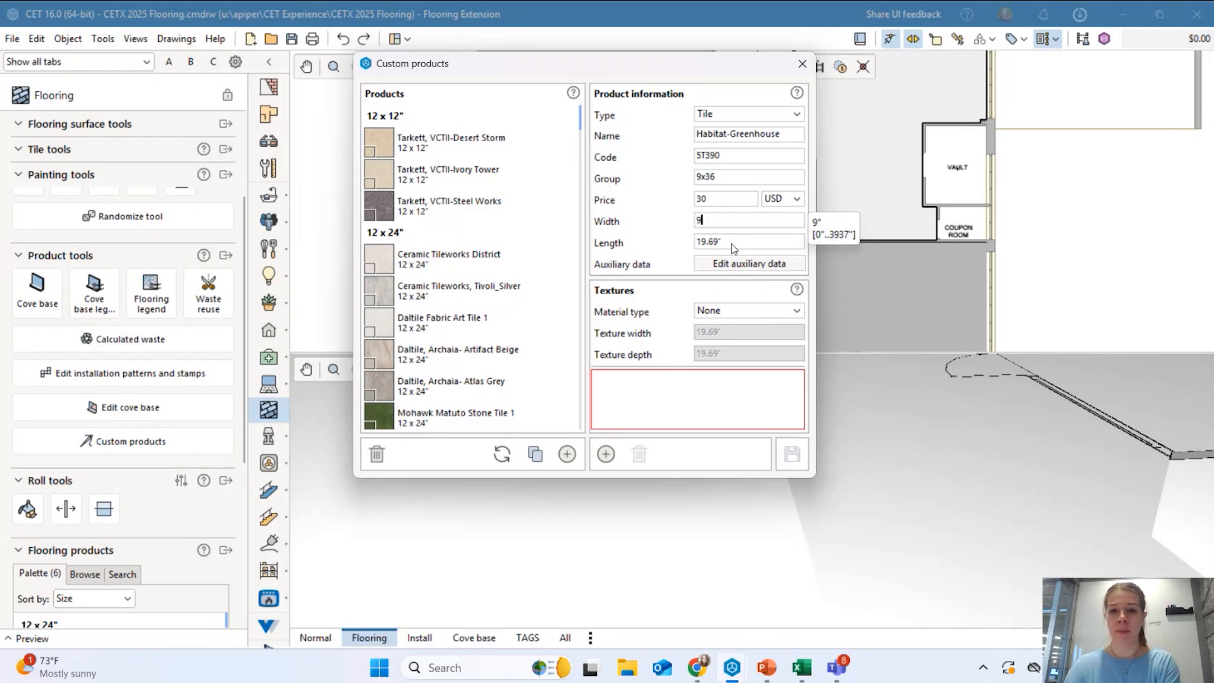
key("Tab")
type("36")
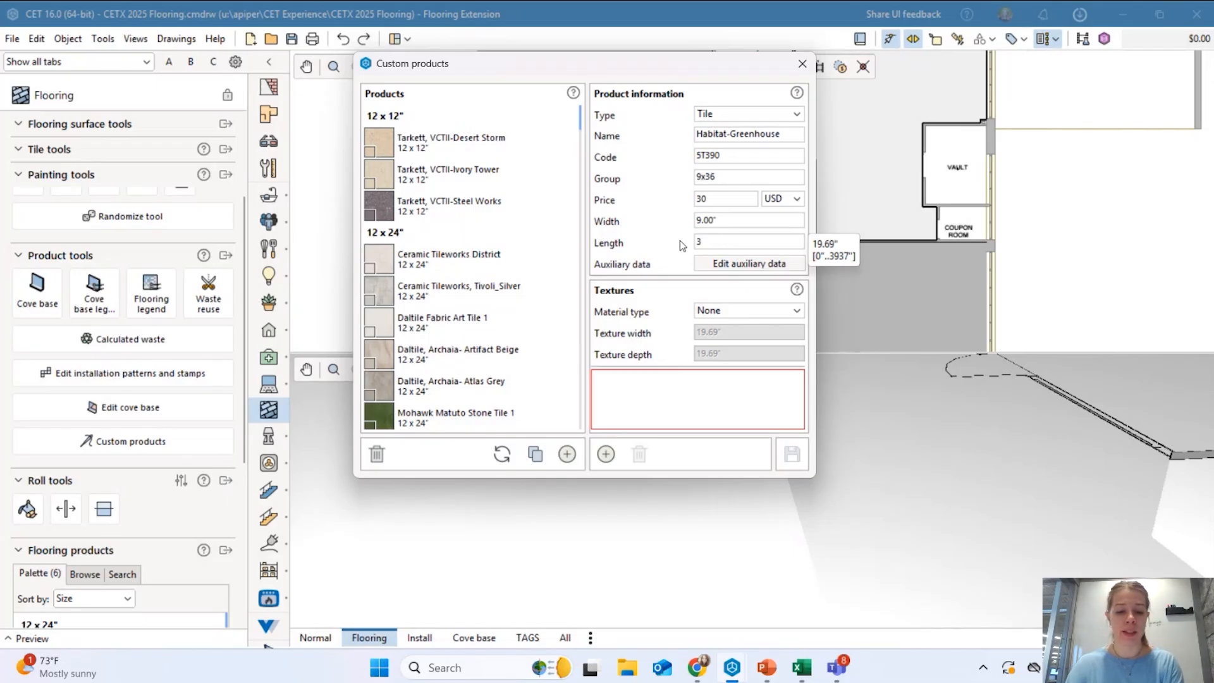
left_click(721, 311)
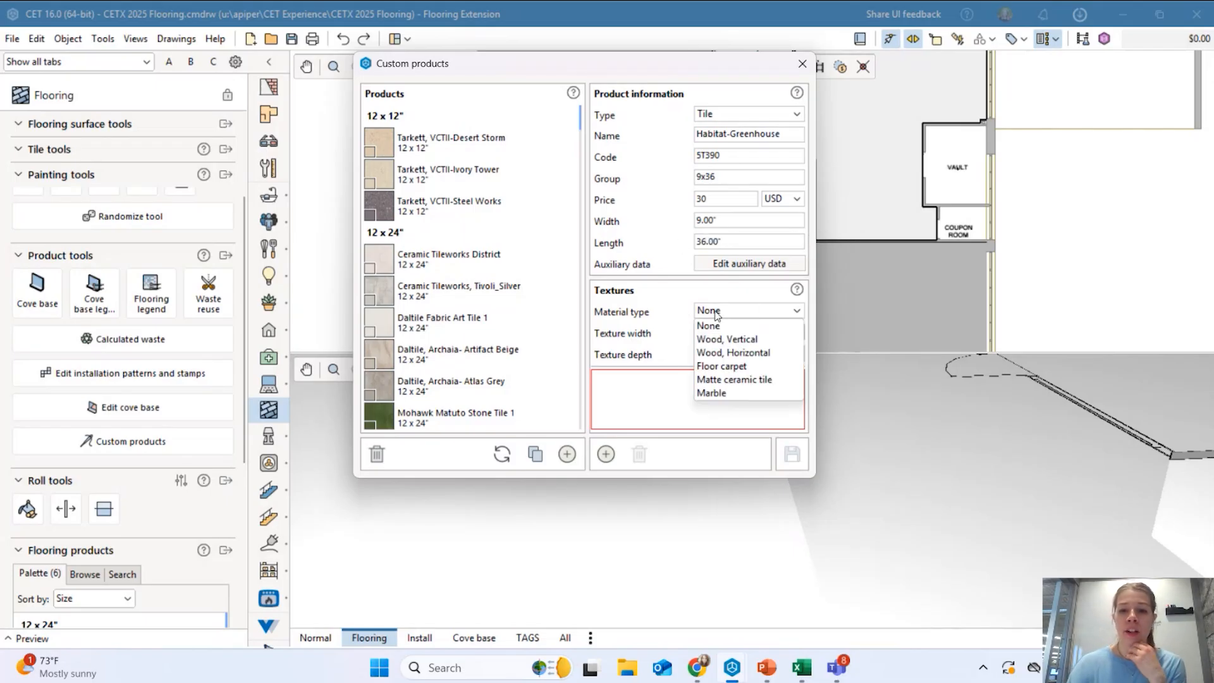
left_click(738, 367)
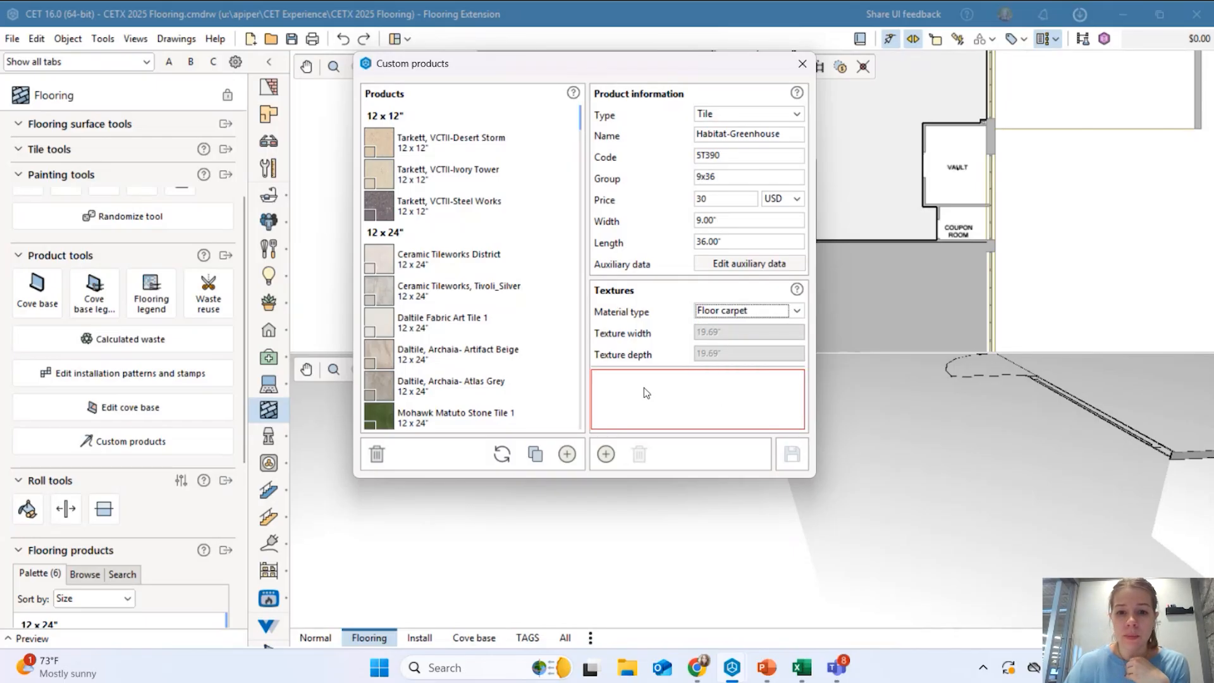
Add all seven Greenhouse JPGs from Carpet > Shaw > Habitat Tile > Greenhouse as textures.
left_click(607, 454)
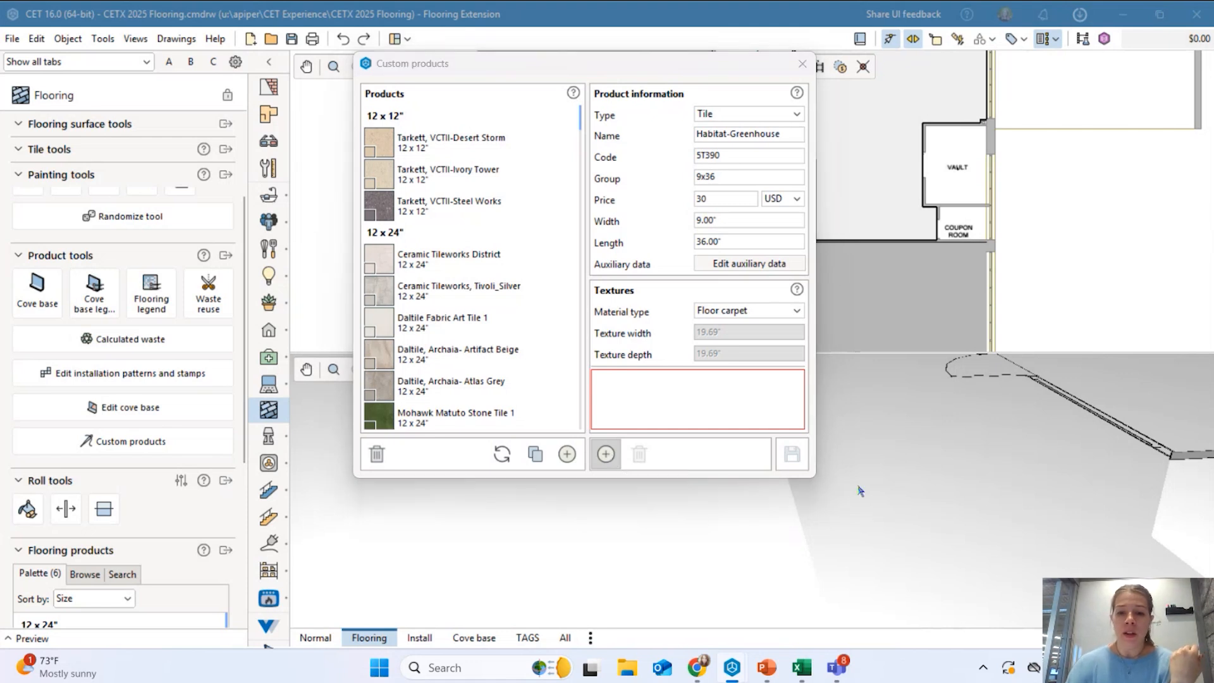
left_click(590, 142)
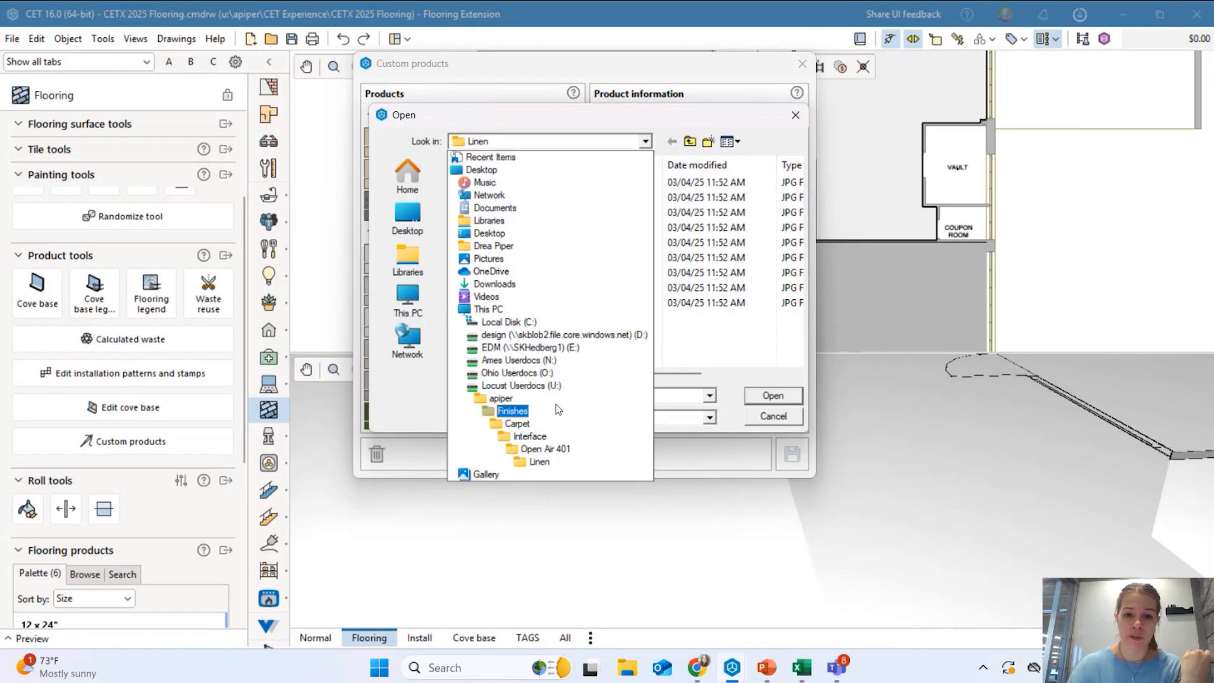
left_click(525, 423)
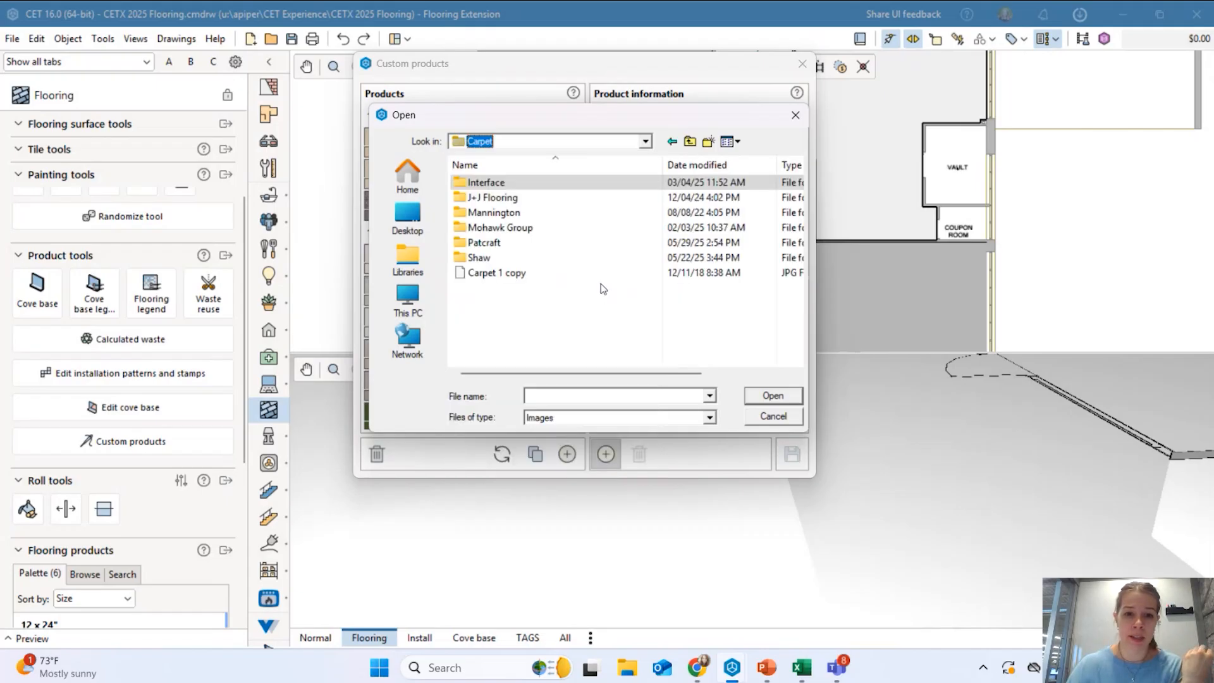
double_click(513, 260)
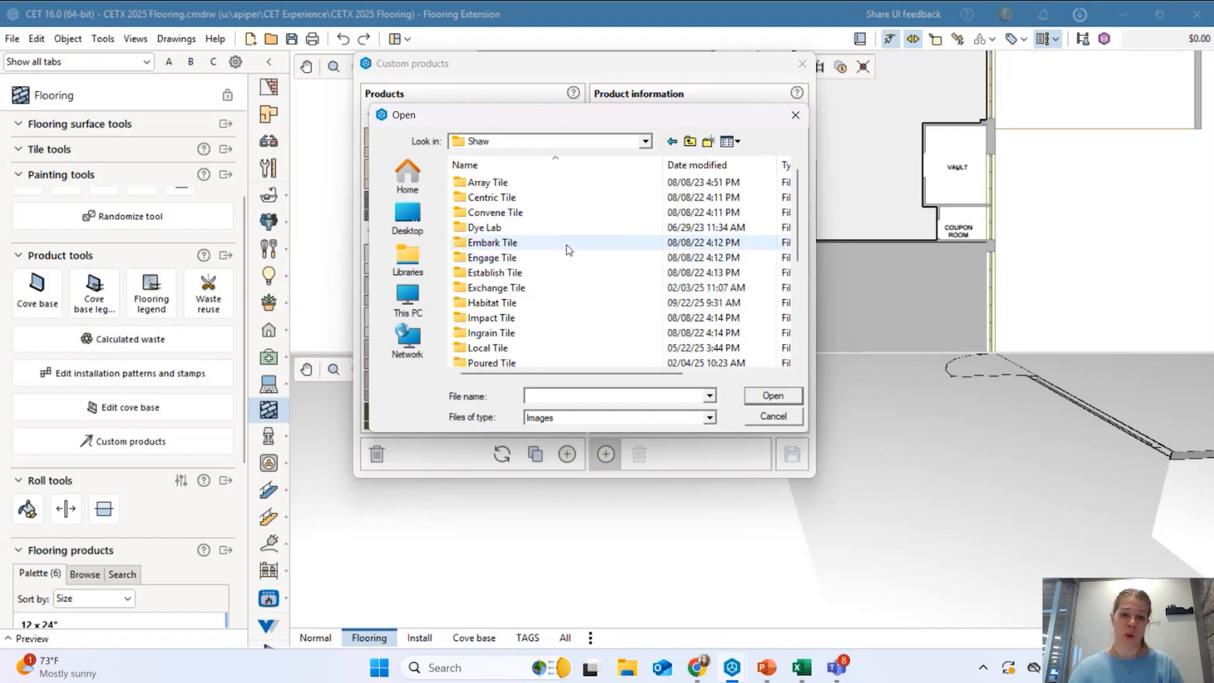
double_click(525, 303)
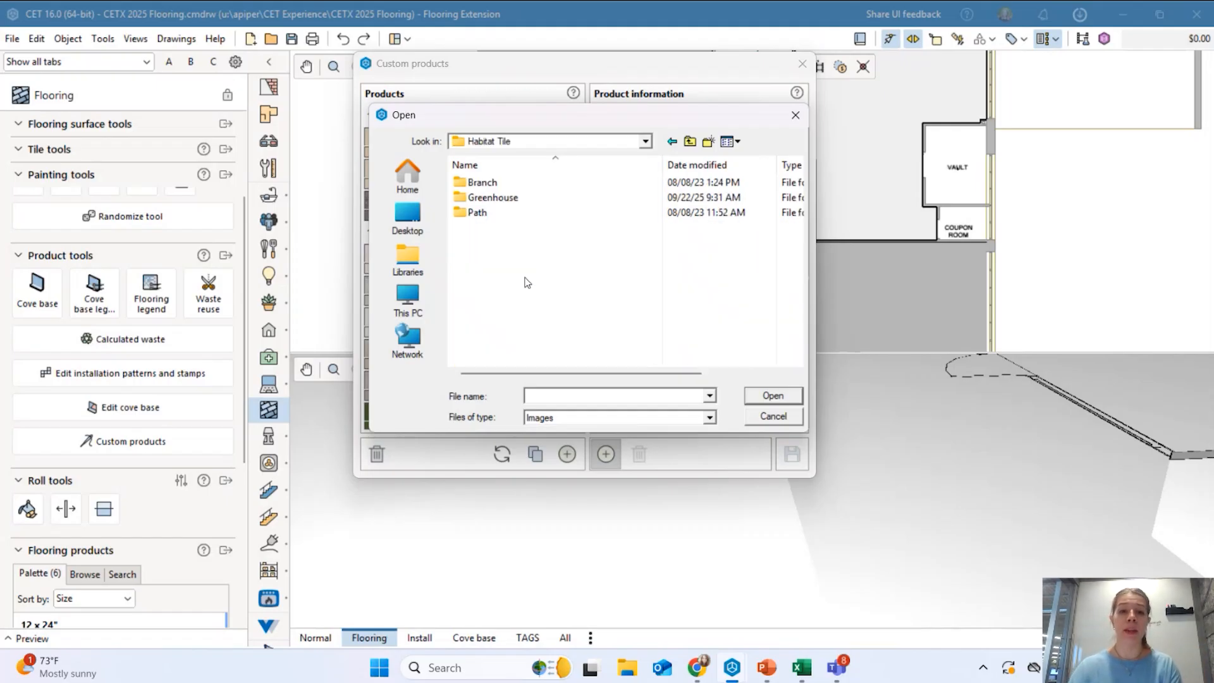
double_click(490, 198)
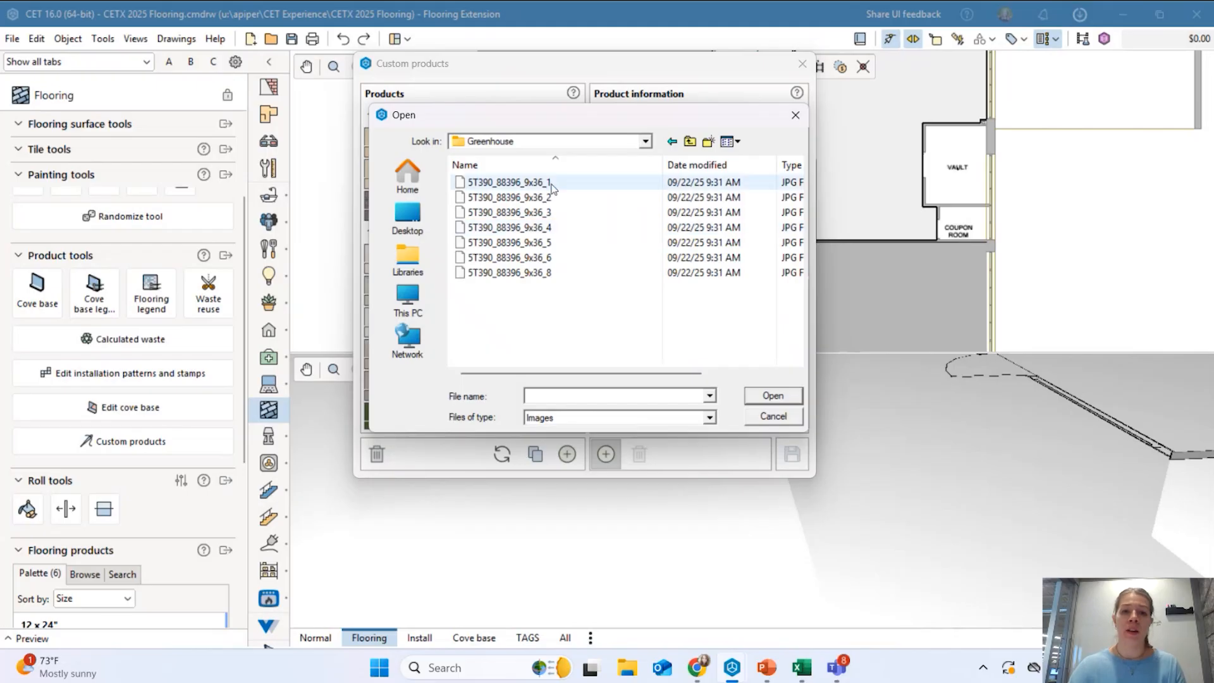
left_click(533, 188)
left_click(541, 274, "shift")
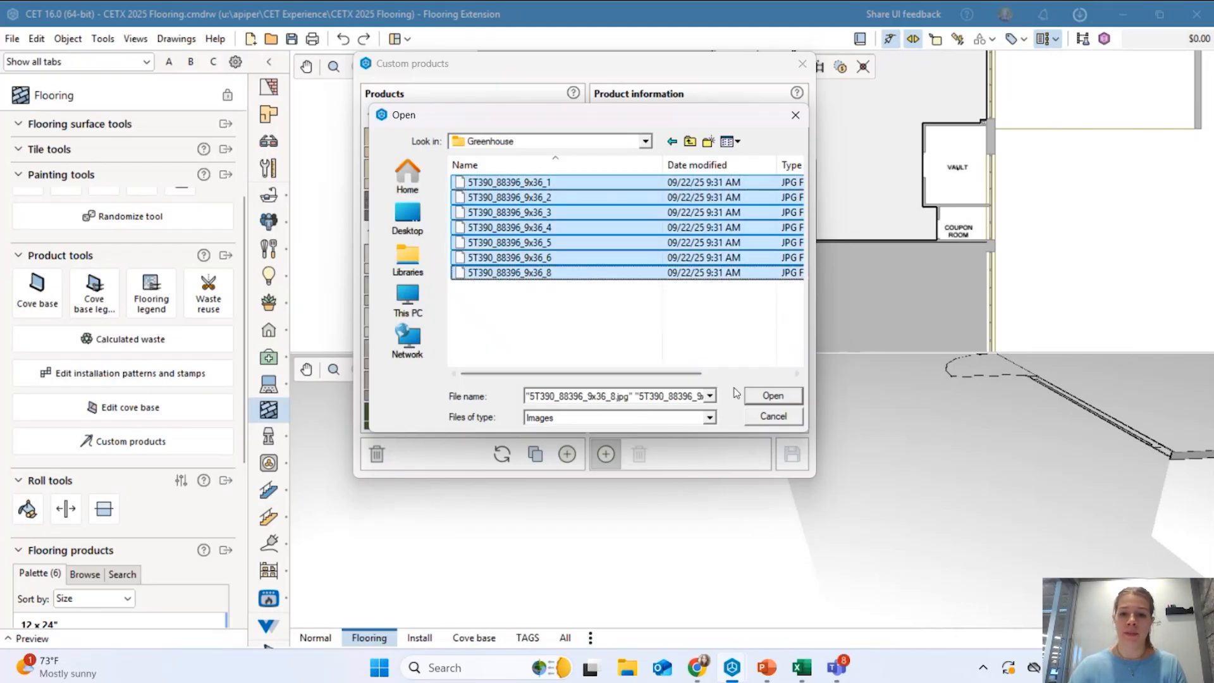
left_click(787, 394)
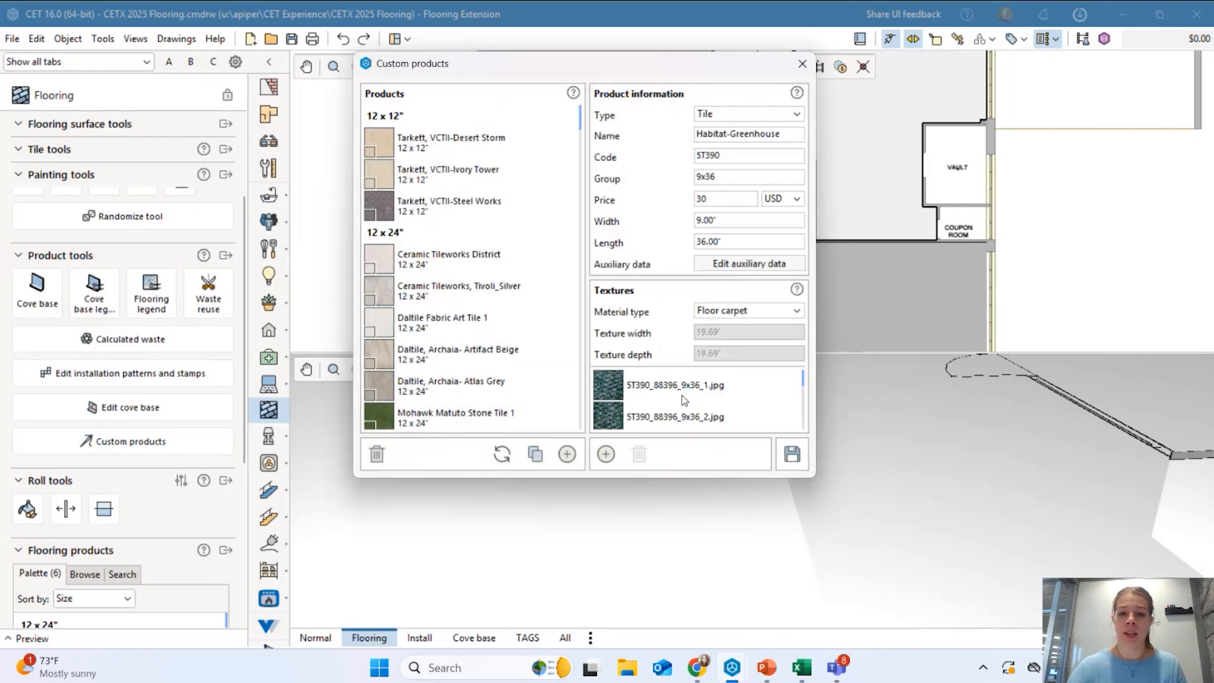
Save the tile as 'Shaw, Habitat-Greenhouse' by prefixing 'Shaw, ' to the file name.
scroll(686, 406, "up", 2)
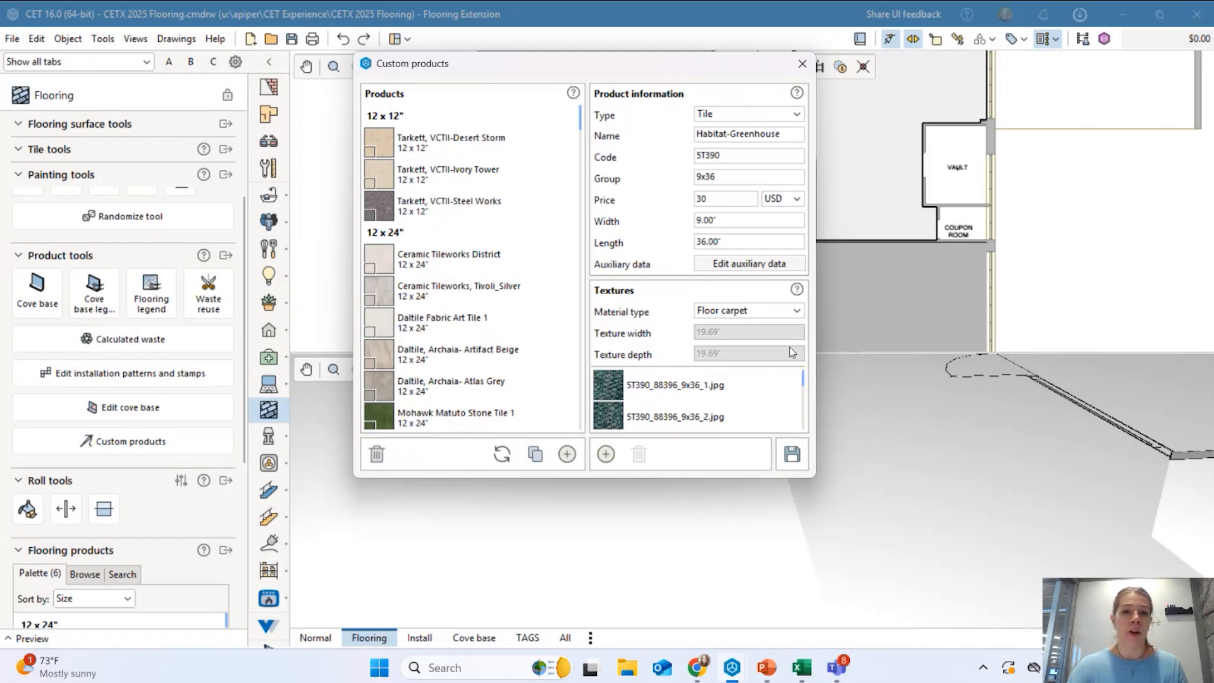
left_click(792, 455)
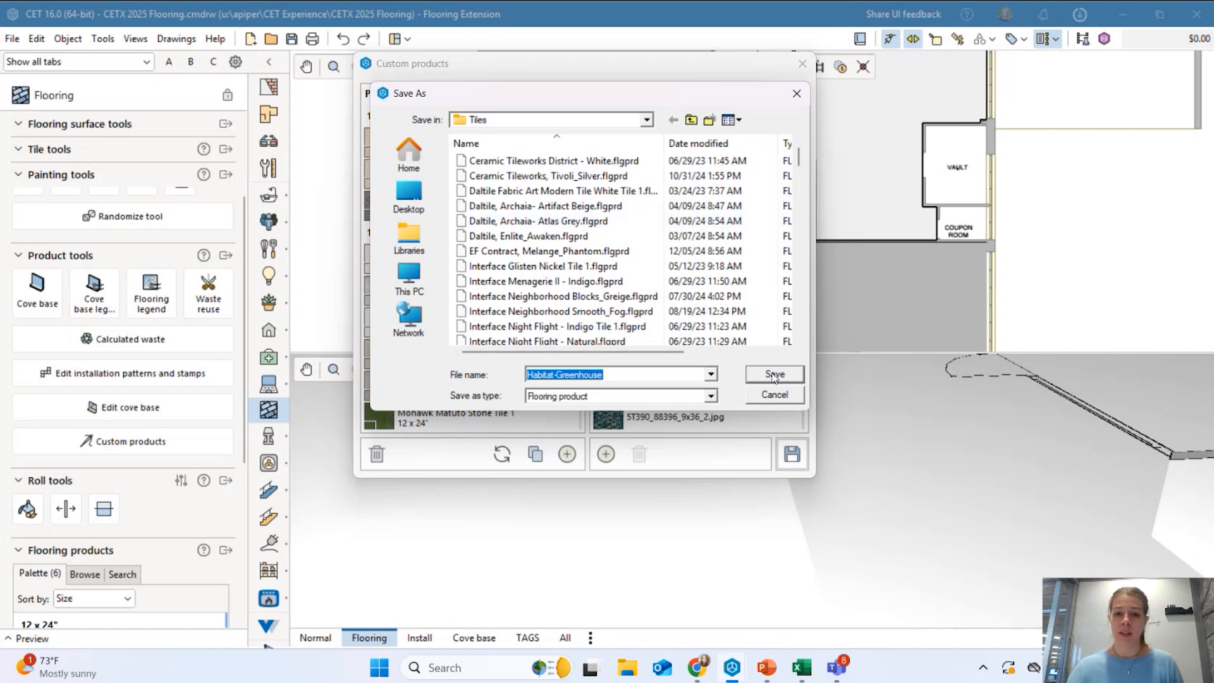
left_click(529, 378)
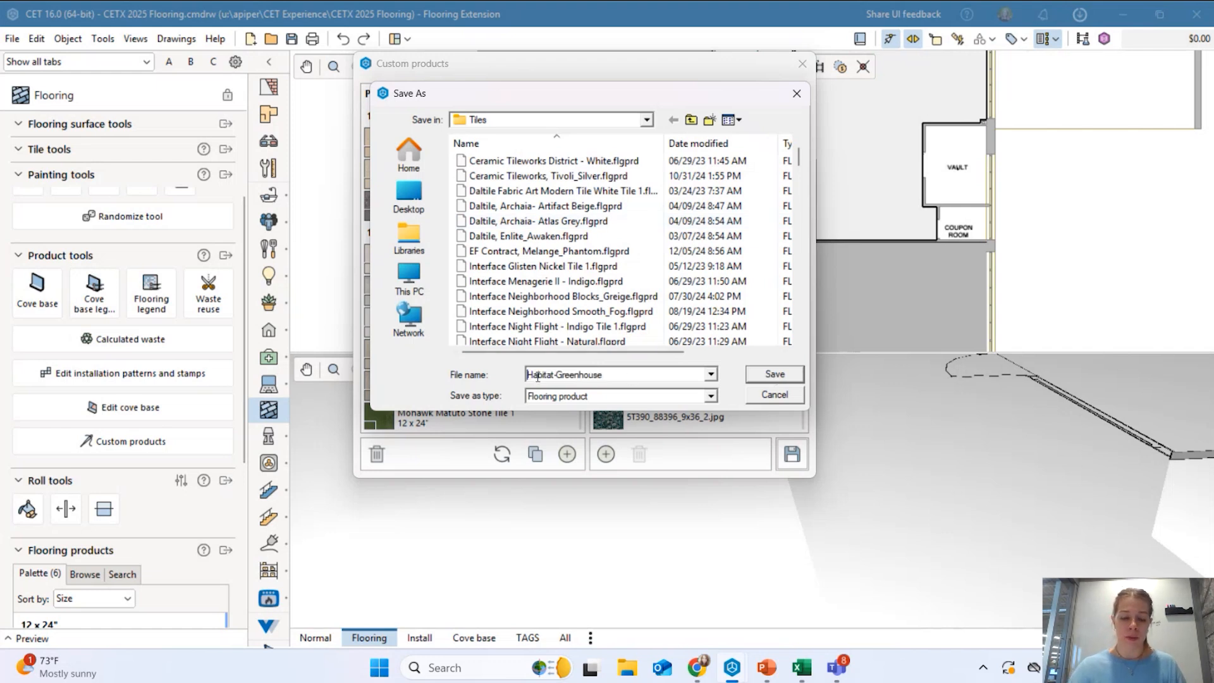
type("Shaw")
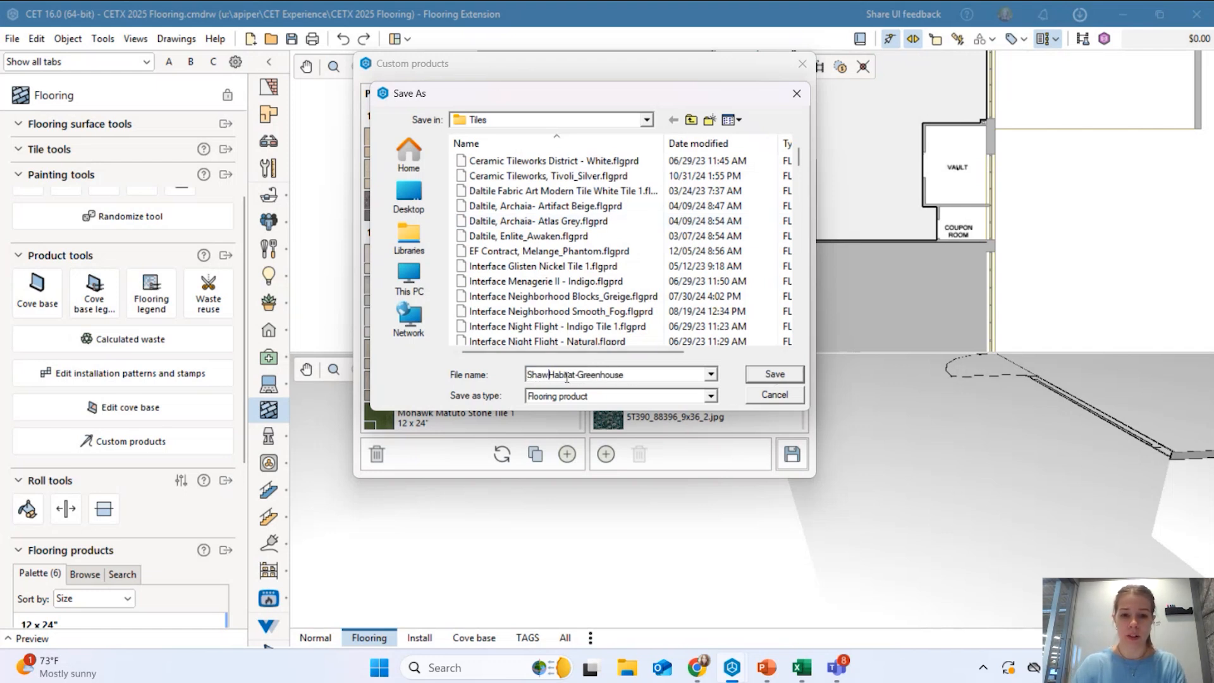
type(",")
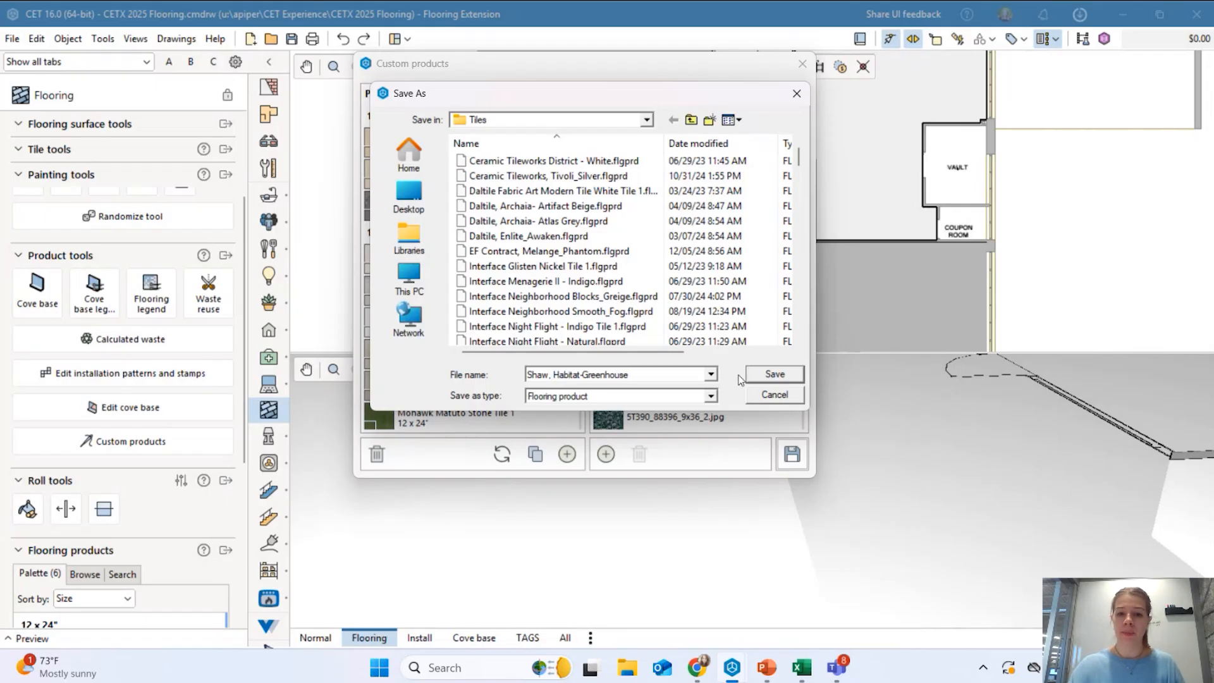
left_click(768, 376)
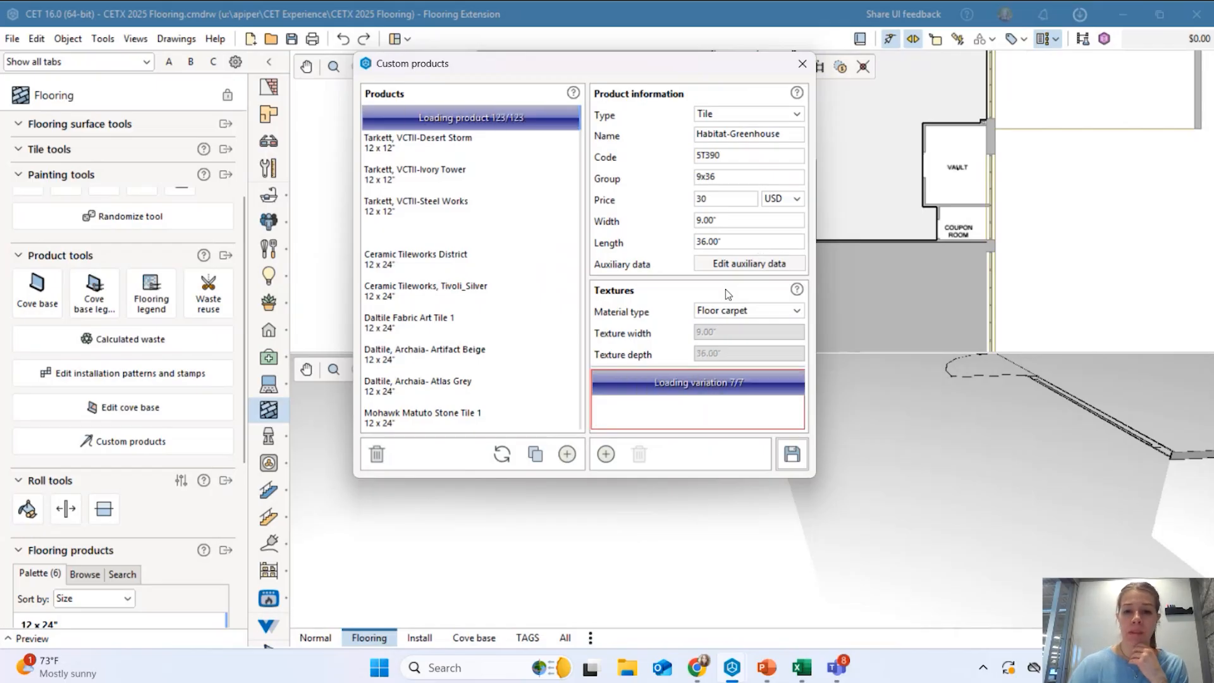
Close Custom products and return the Browse tab to the top-level product libraries.
left_click(802, 64)
scroll(128, 517, "down", 2)
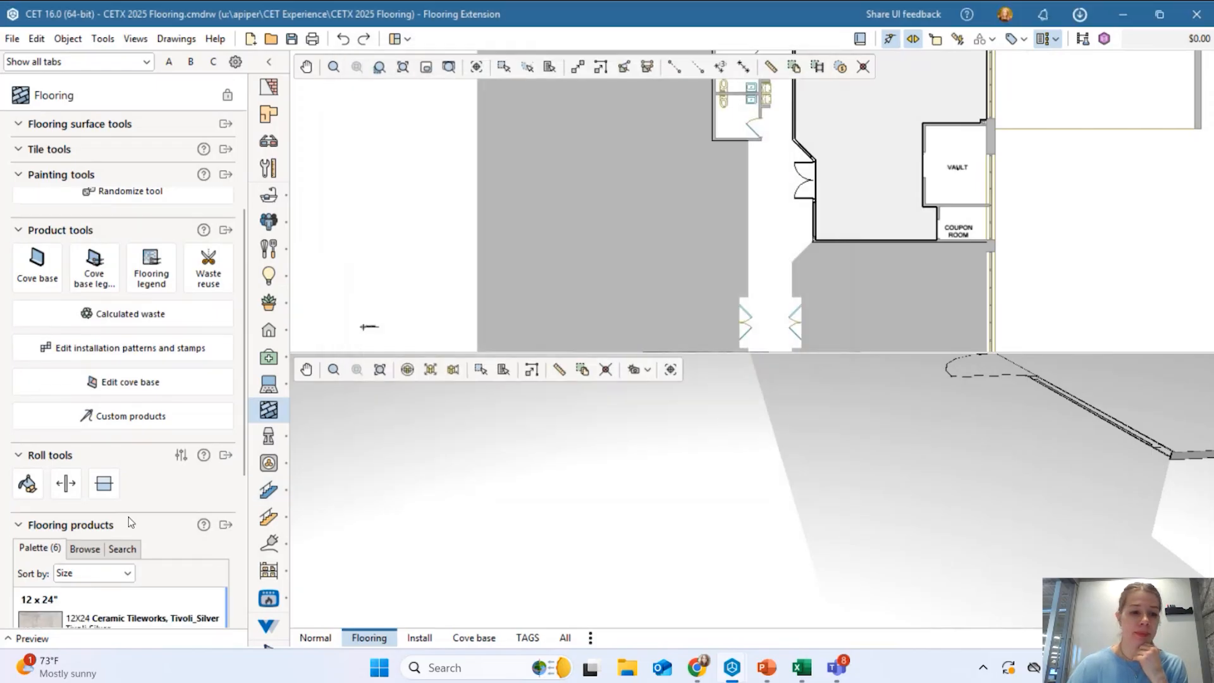
left_click(85, 499)
scroll(95, 500, "down", 2)
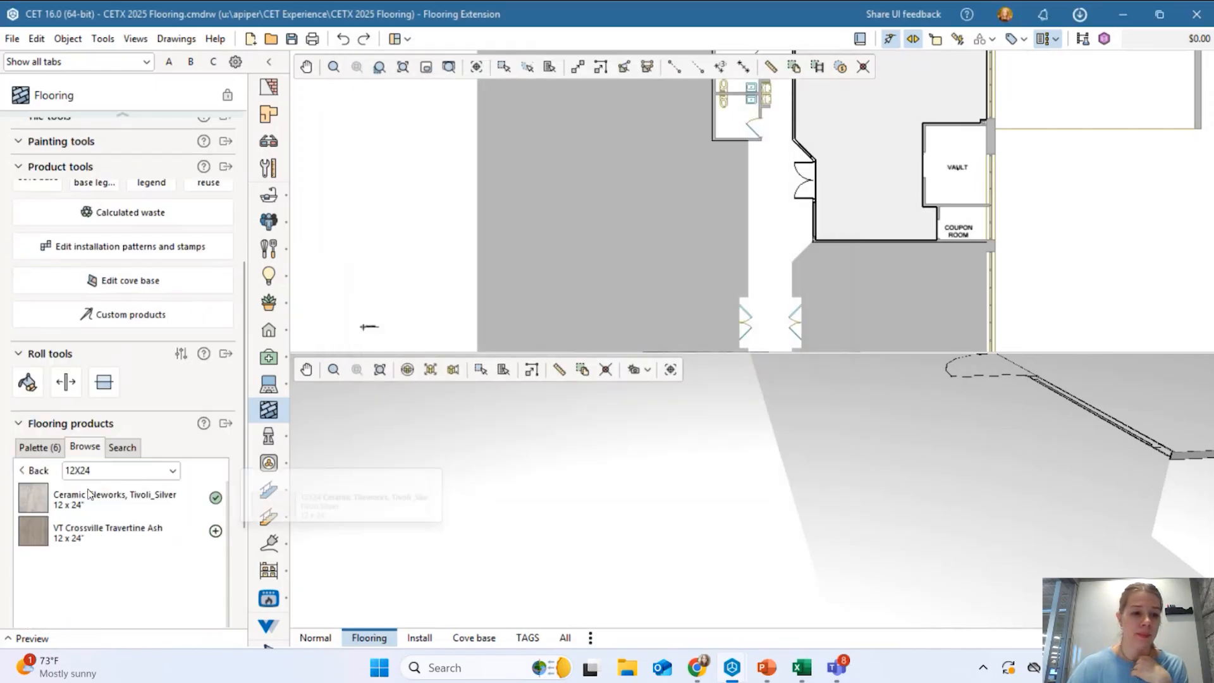
left_click(38, 471)
scroll(98, 544, "down", 4)
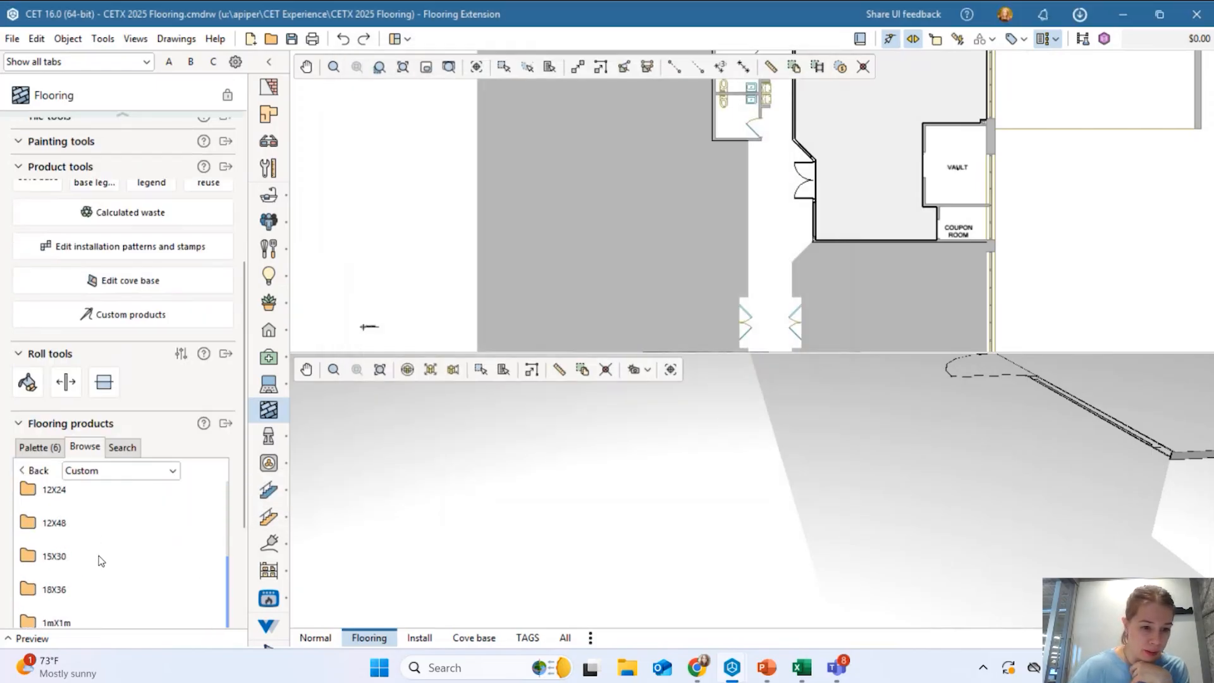
scroll(109, 559, "down", 4)
scroll(137, 546, "up", 4)
scroll(149, 528, "up", 3)
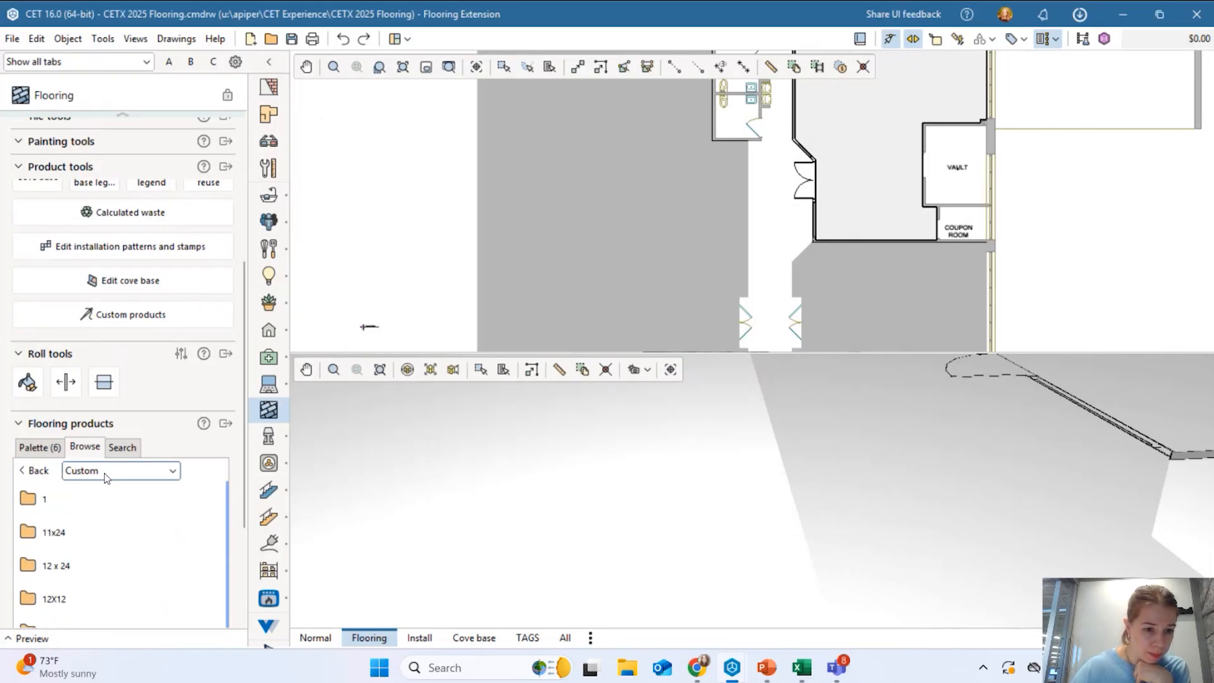
scroll(105, 473, "down", 1)
scroll(104, 479, "down", 1)
left_click(39, 445)
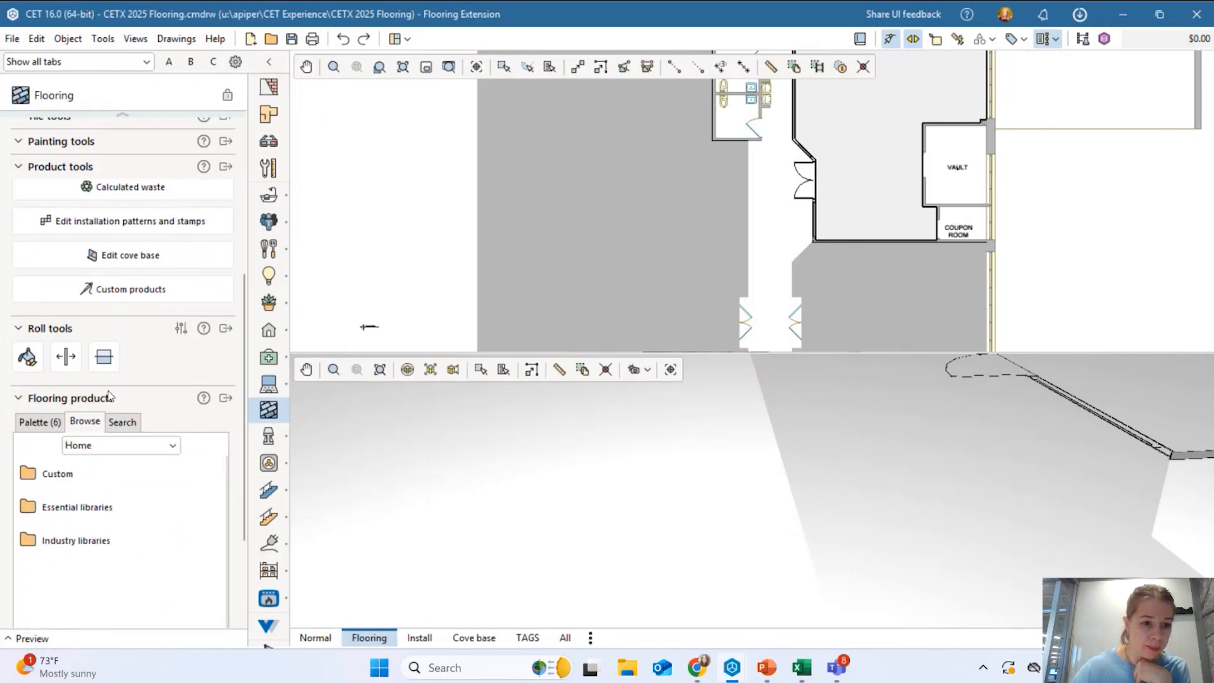
scroll(114, 392, "down", 1)
Add Habitat-Greenhouse from Custom > 9x36 to the palette, which now lists seven products.
double_click(57, 448)
scroll(82, 534, "down", 1)
scroll(84, 539, "down", 6)
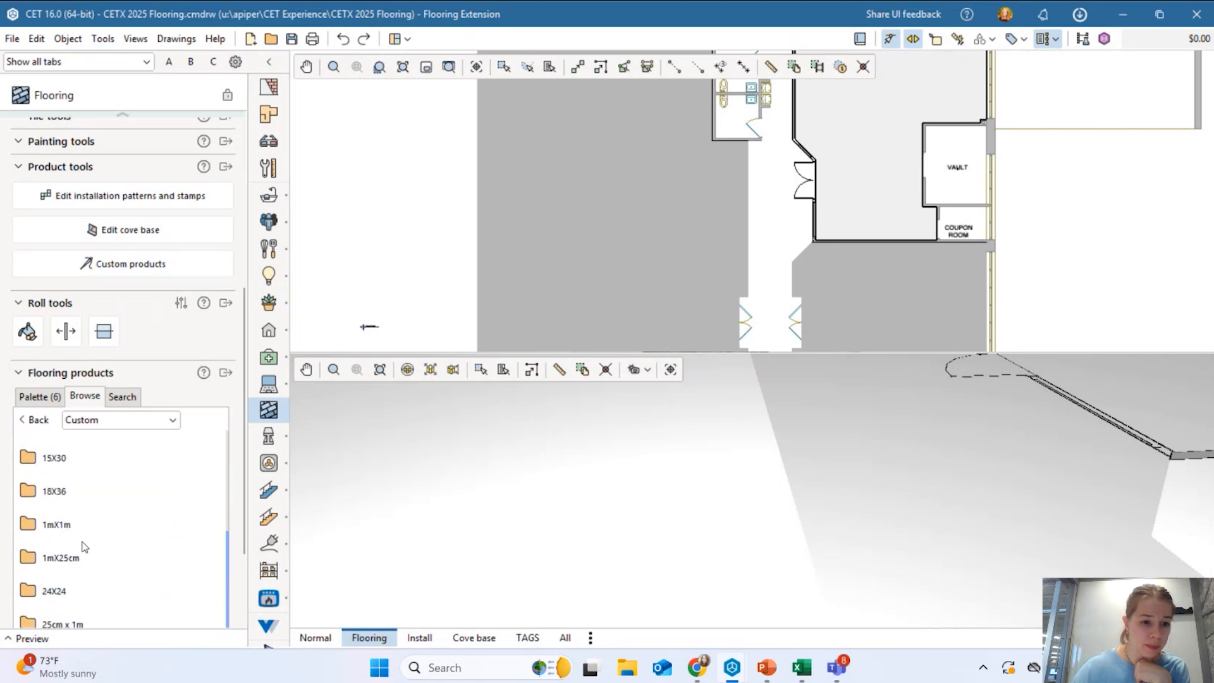
scroll(86, 547, "down", 1)
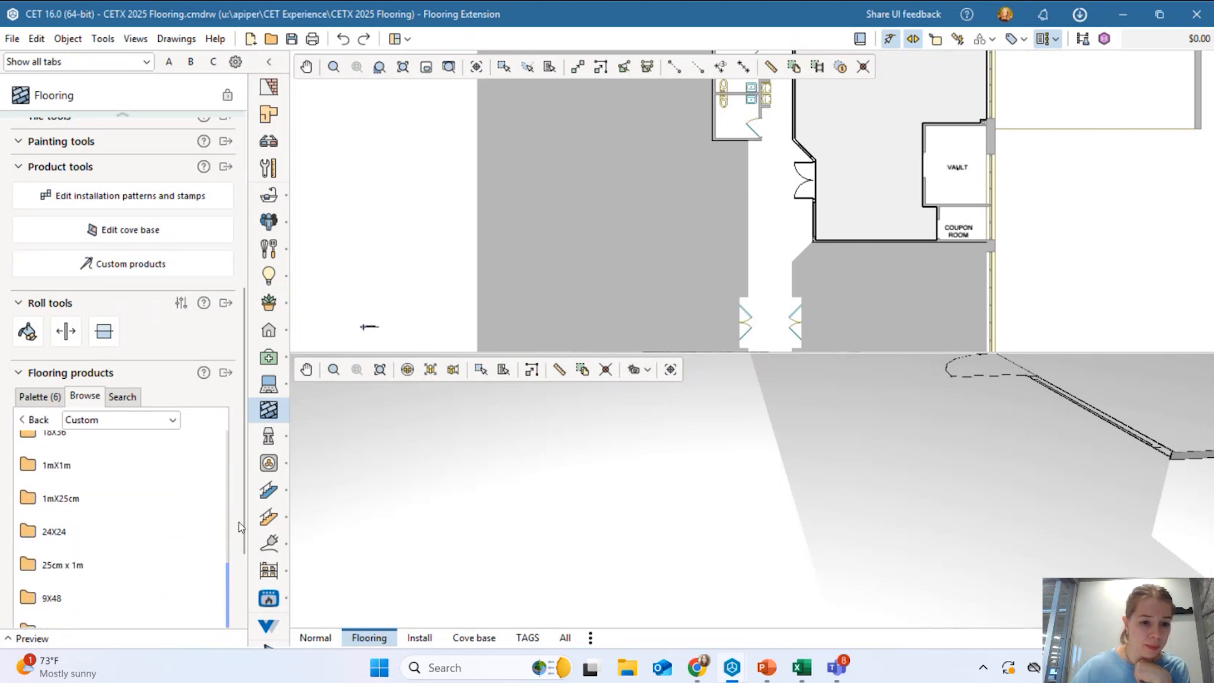
scroll(242, 527, "down", 2)
double_click(63, 505)
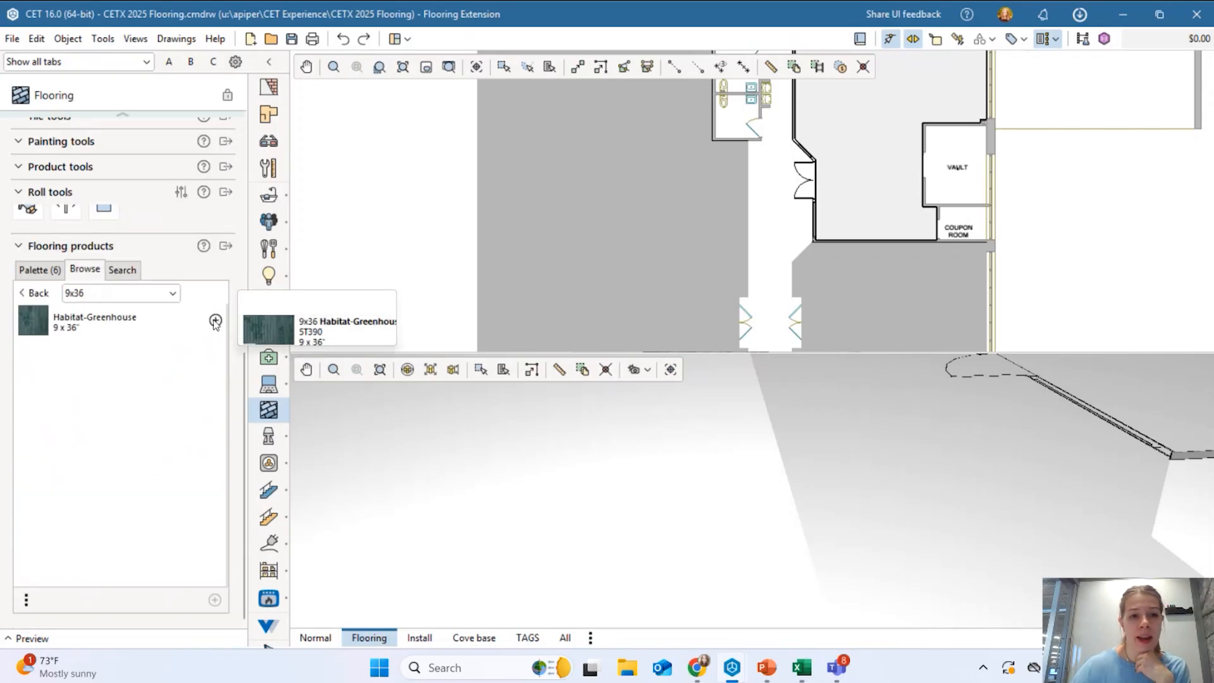
left_click(215, 321)
left_click(39, 270)
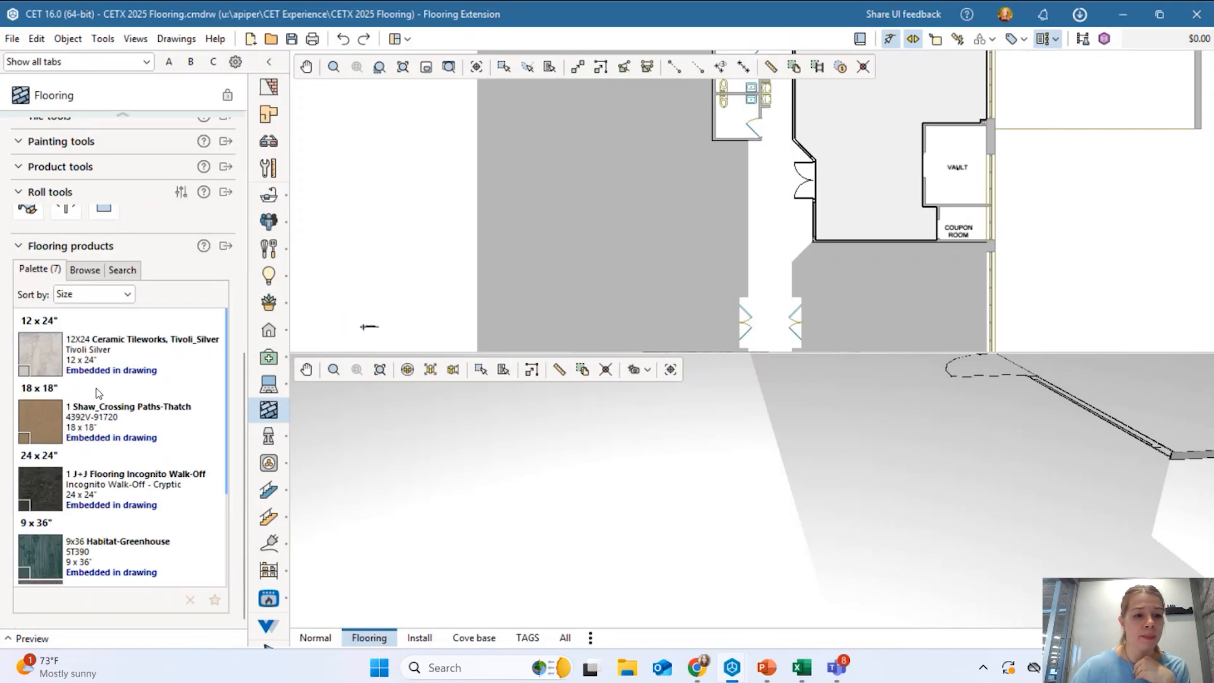
scroll(153, 465, "up", 3)
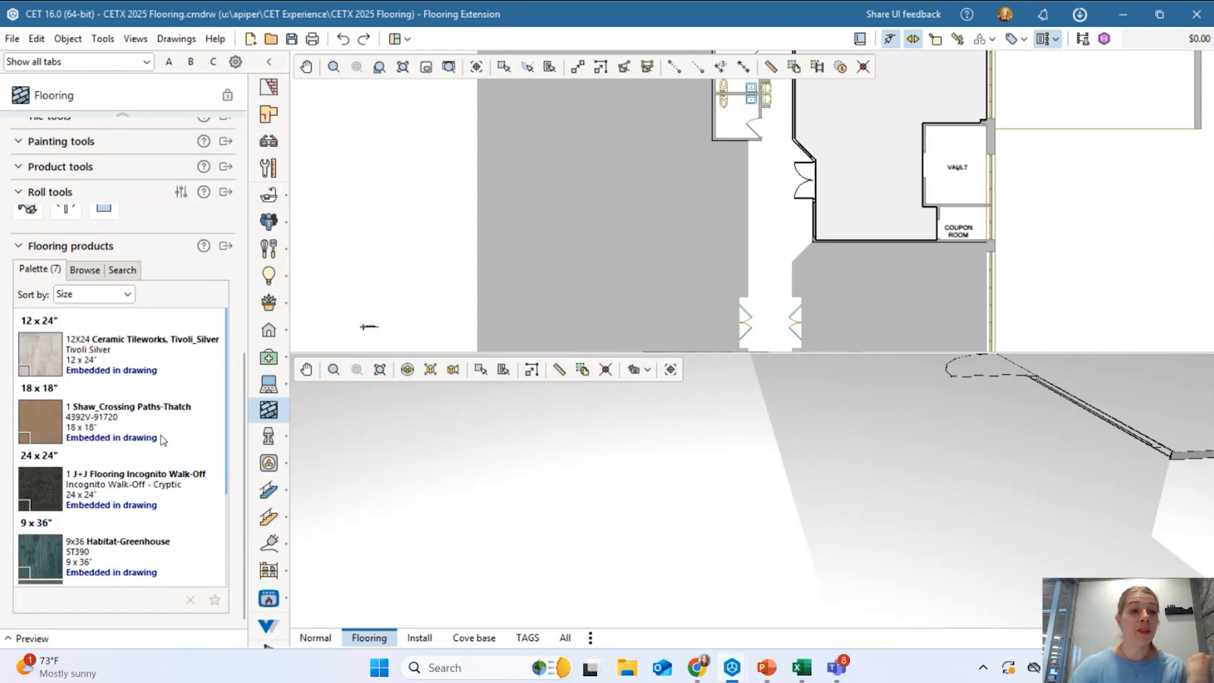
scroll(91, 245, "up", 5)
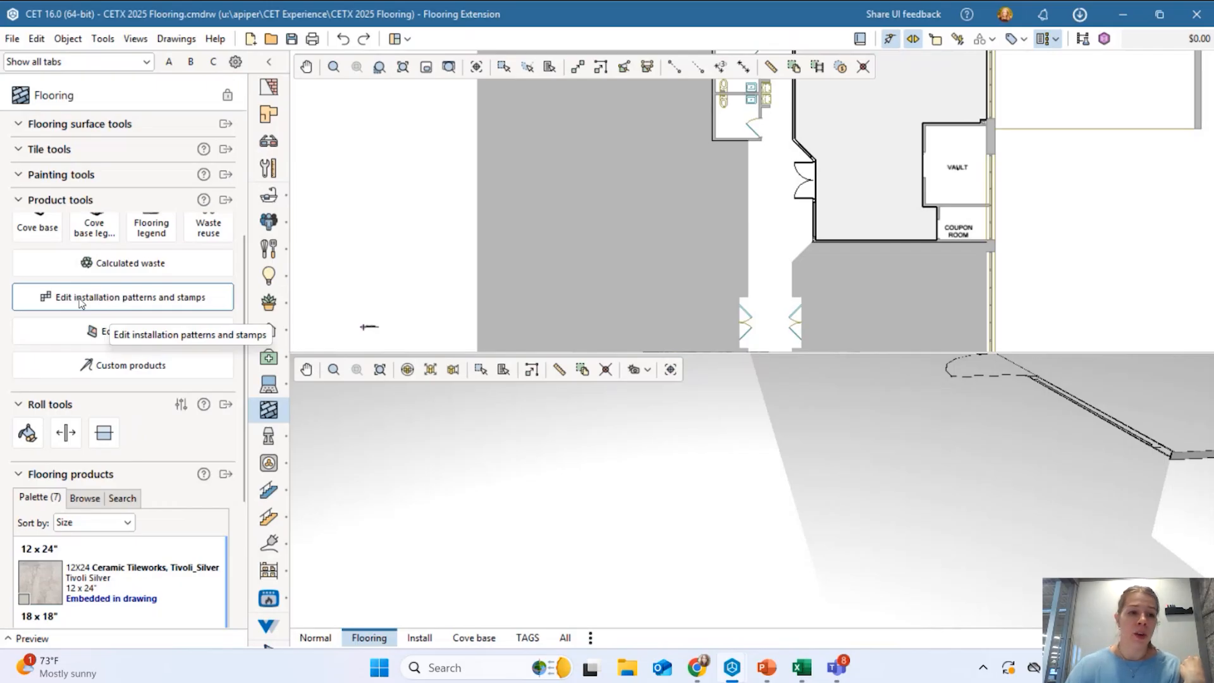
Open Edit installation patterns and stamps and add a blank 'New custom pattern'.
scroll(73, 296, "up", 1)
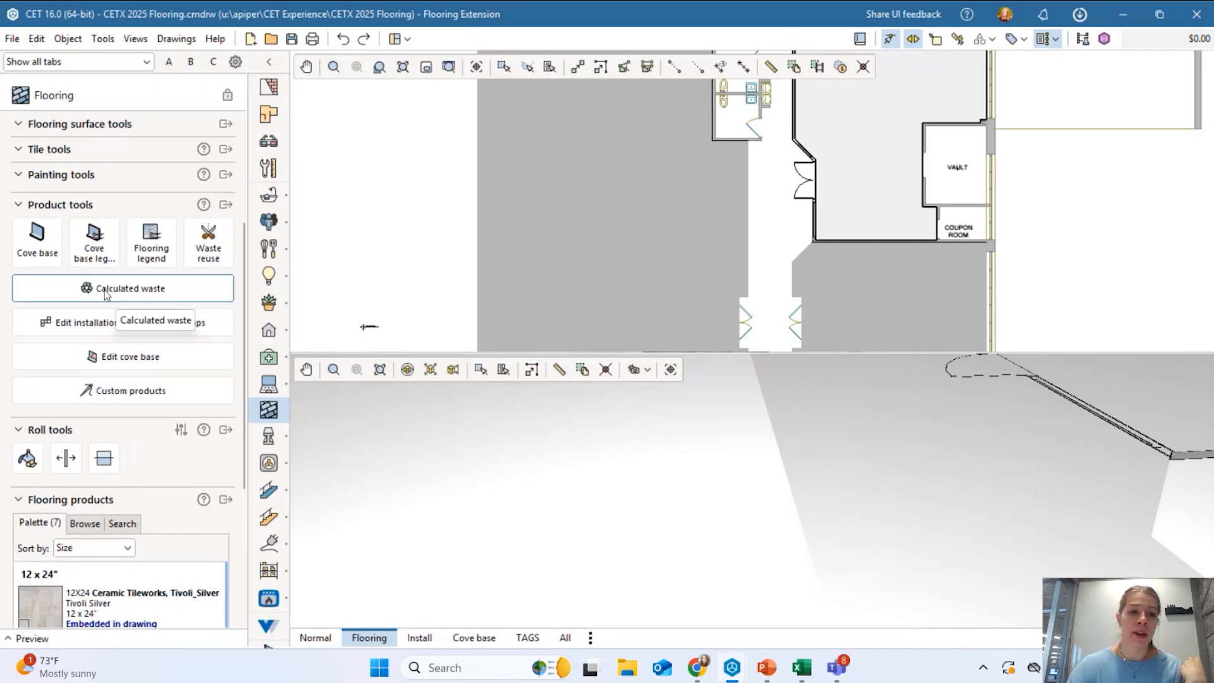
left_click(80, 326)
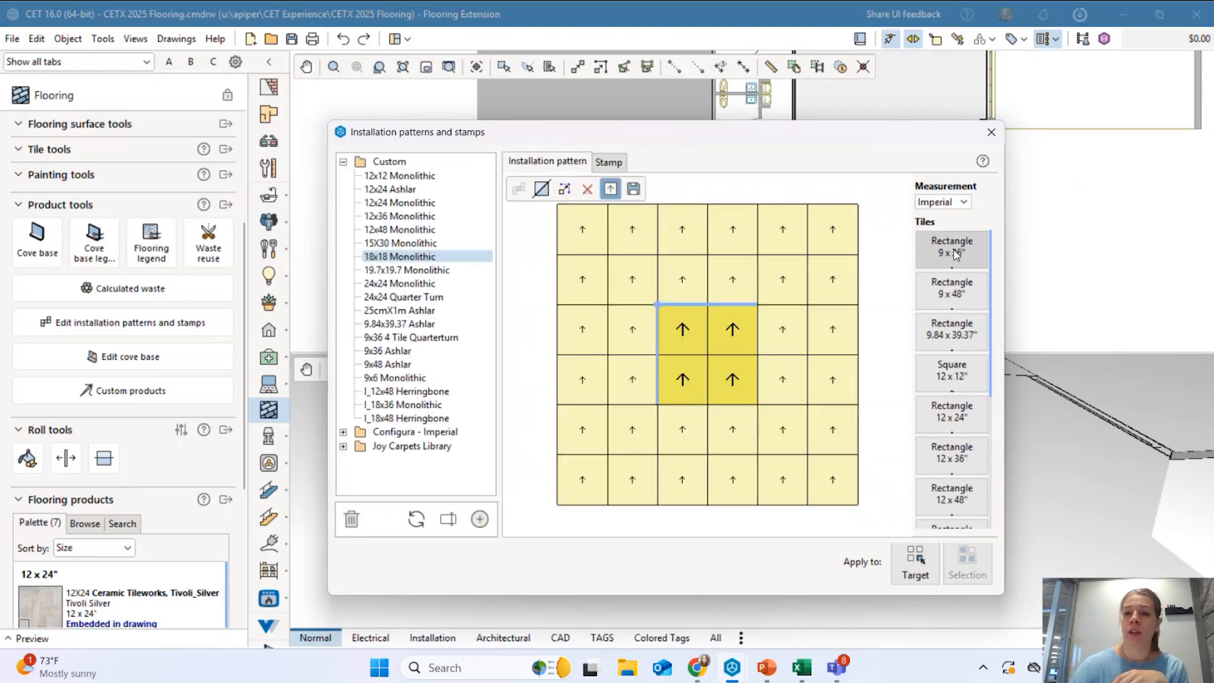
scroll(957, 500, "down", 3)
scroll(958, 500, "up", 3)
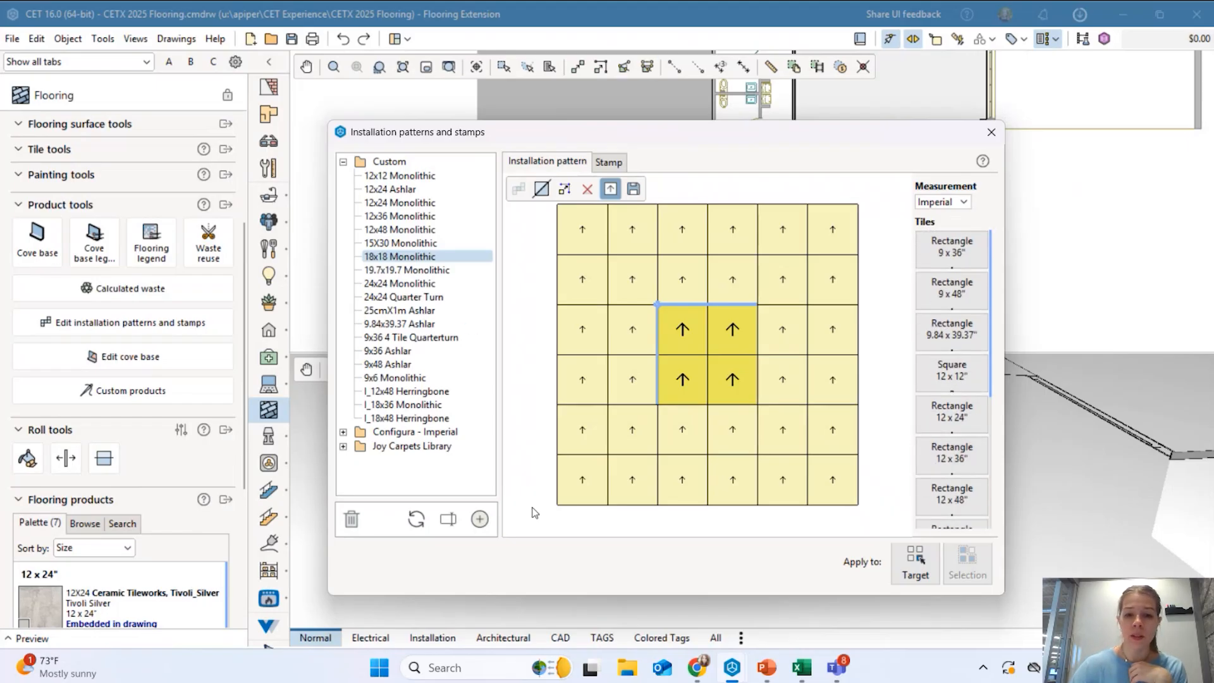
left_click(481, 522)
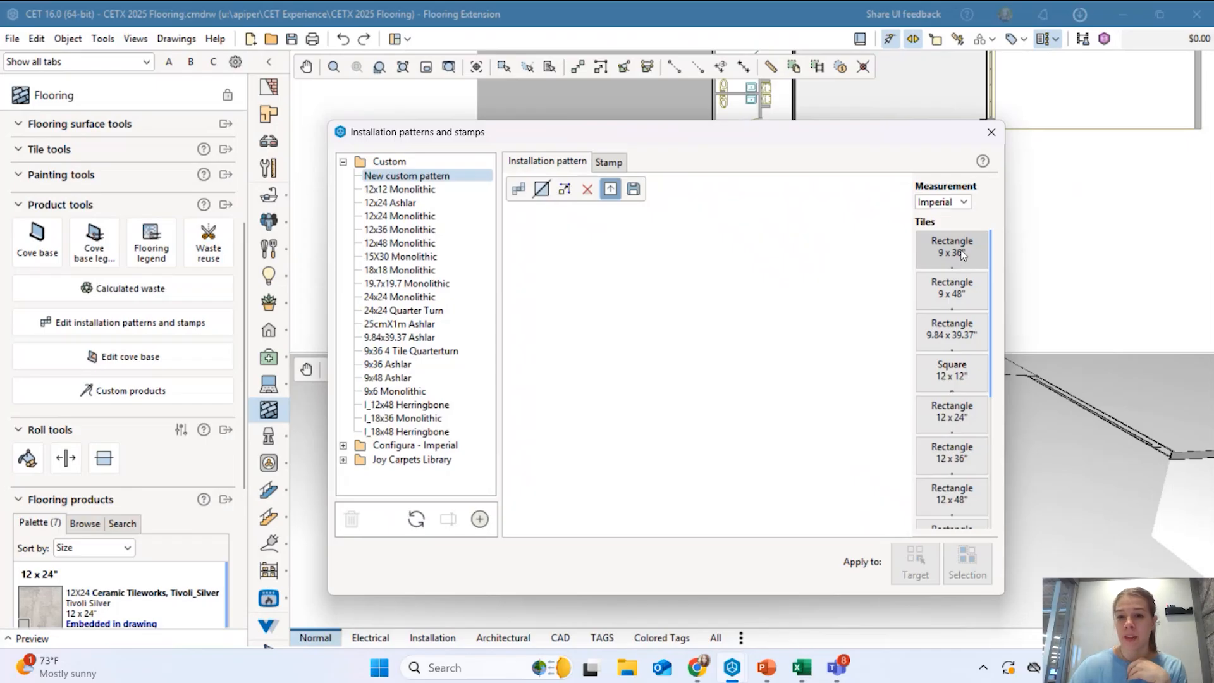
Place two Rectangle 9x36 tiles, rotate one 90 degrees, and cut them into an L layout.
left_click_drag(959, 253, 645, 339)
left_click(644, 349)
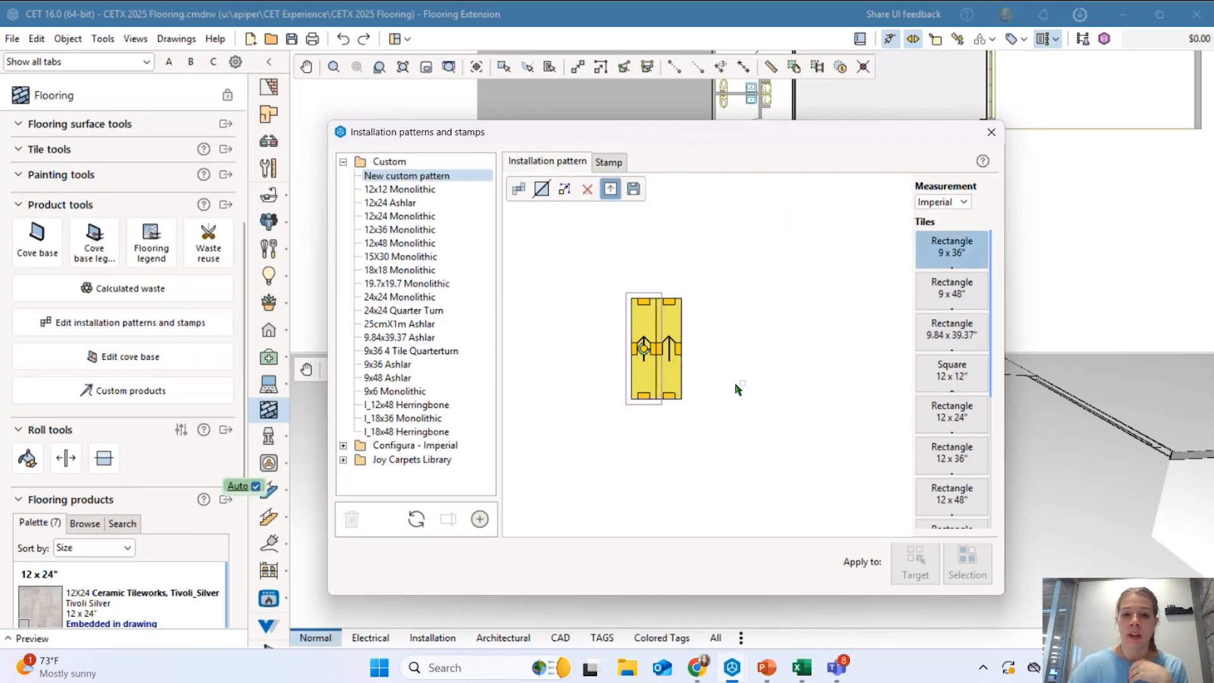
left_click(619, 373)
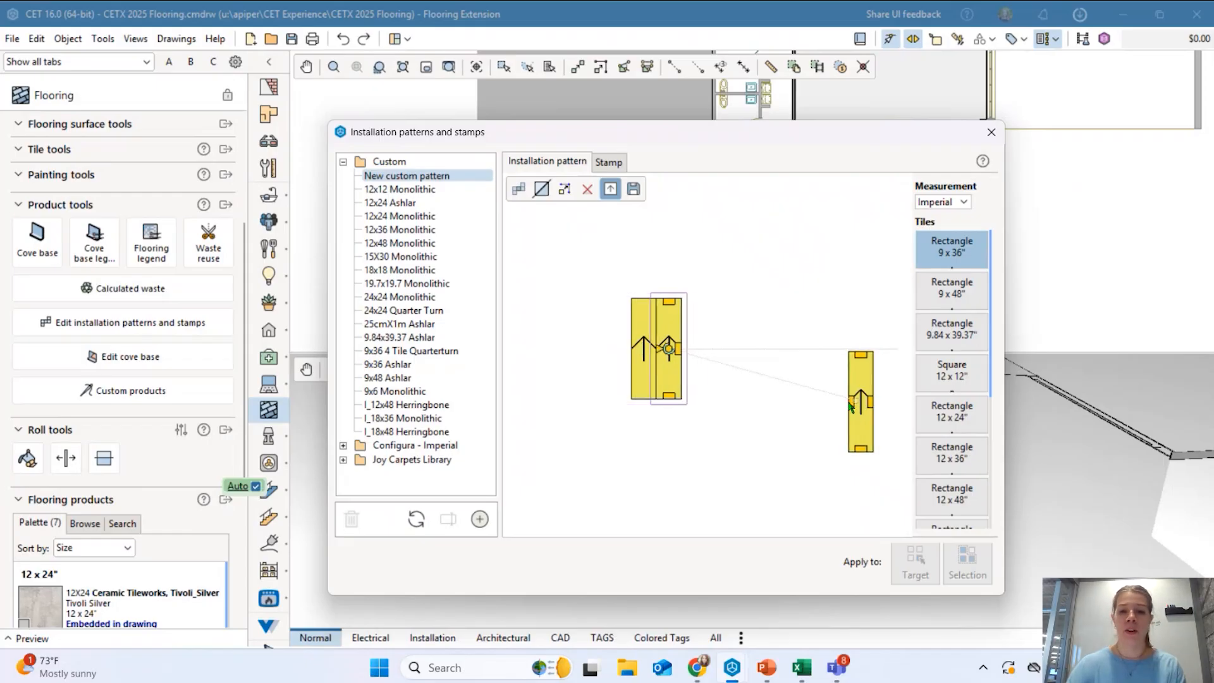
key("Escape")
left_click(767, 397)
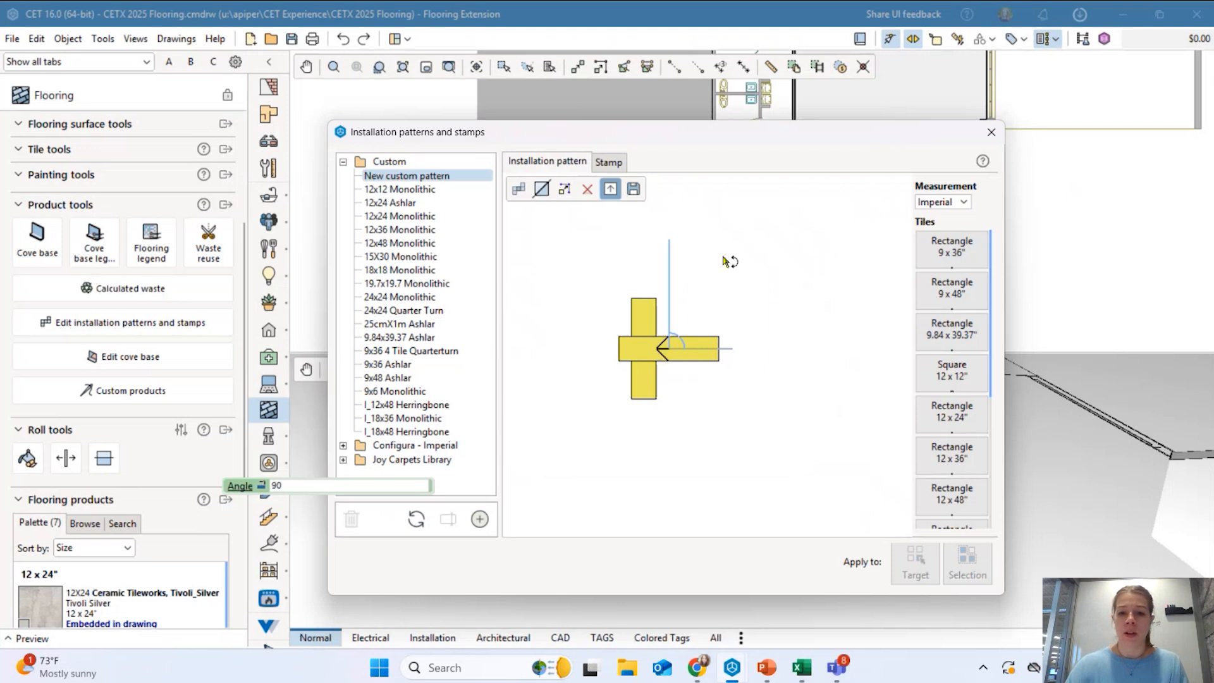
left_click(696, 247)
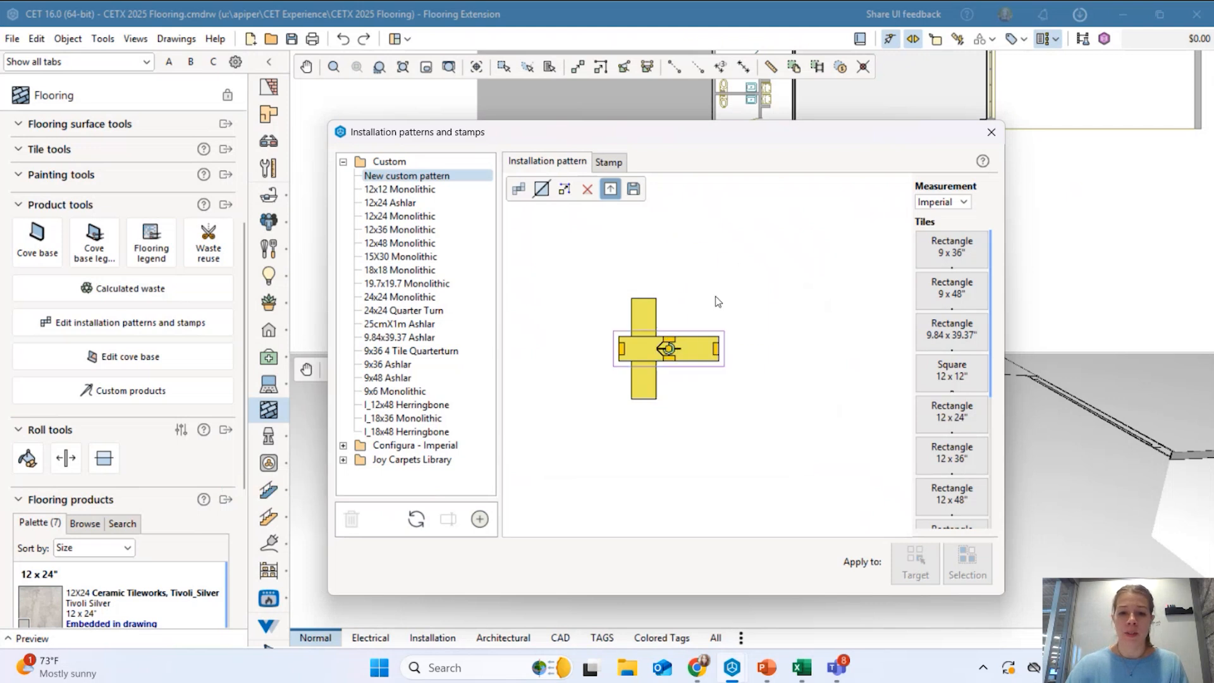
left_click(548, 192)
left_click(618, 360)
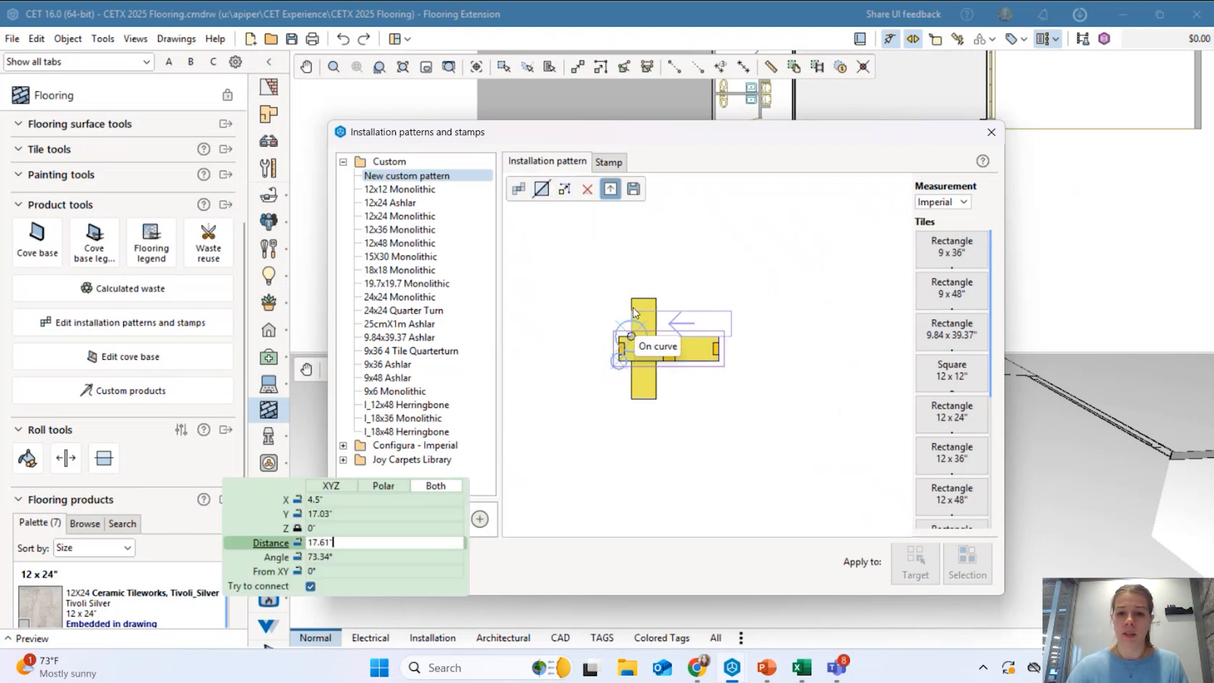
left_click(631, 300)
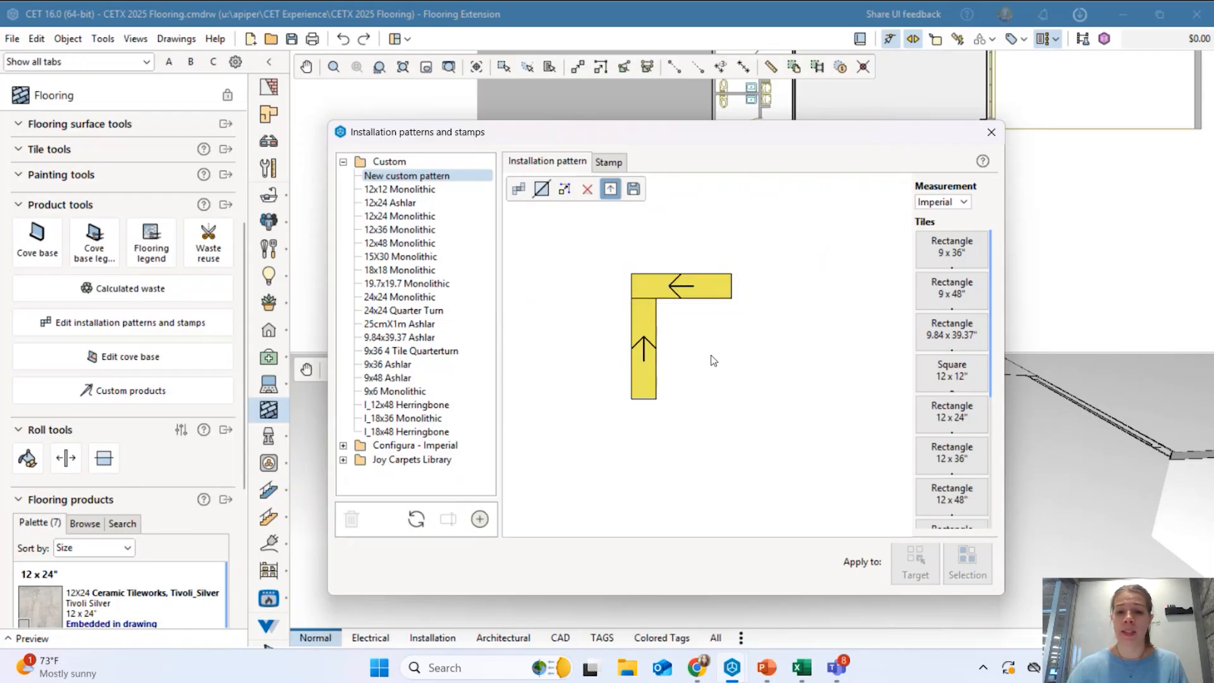
Add another 9x36 tile rotated horizontally and move it to the L's top-right corner.
left_click(655, 356)
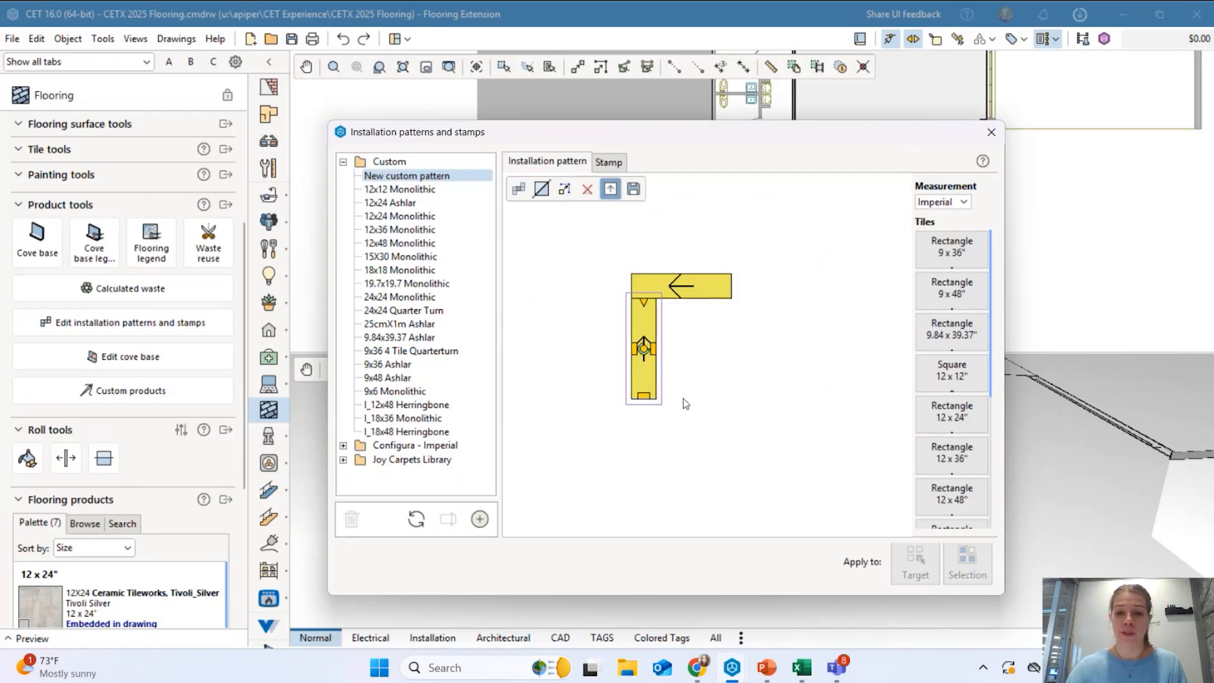
left_click(952, 247)
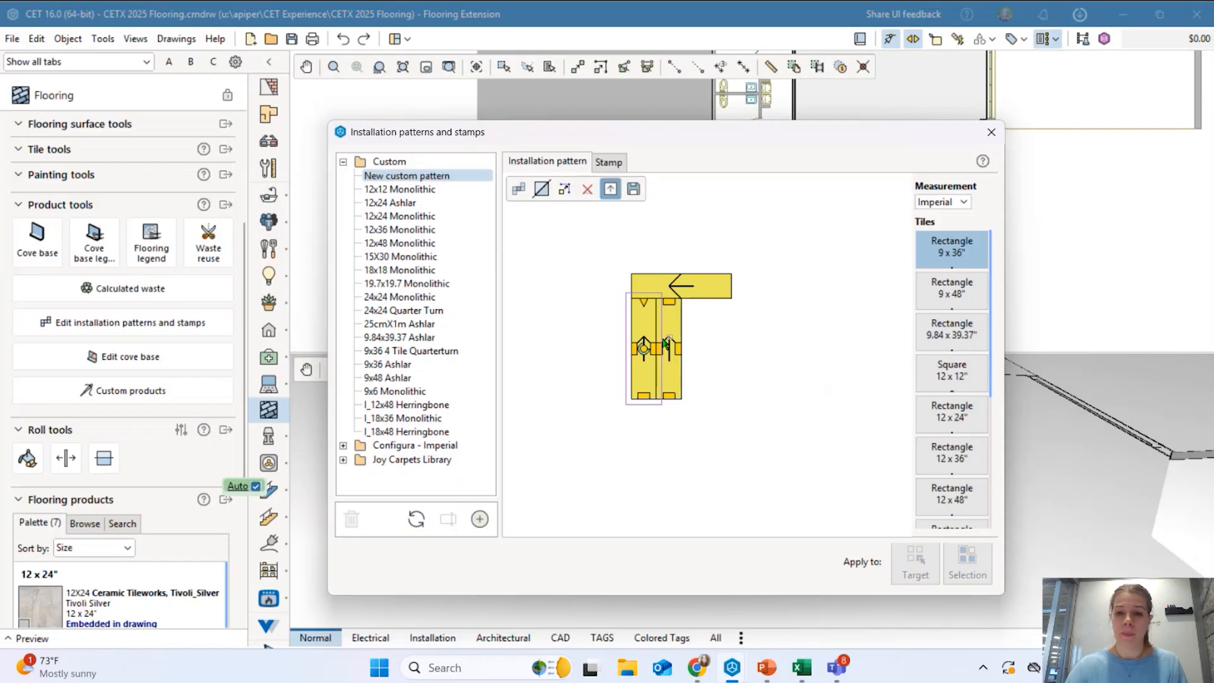
left_click(696, 373)
left_click(671, 349)
left_click(679, 277)
left_click(565, 190)
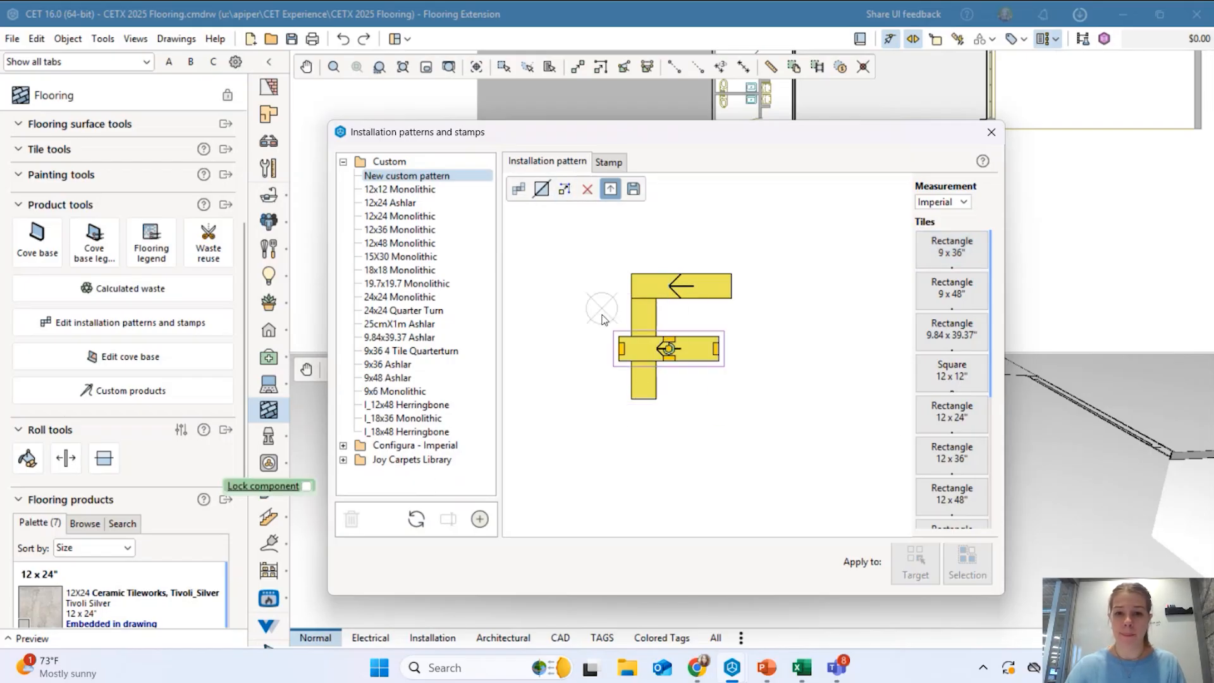
left_click(620, 336)
left_click(657, 306)
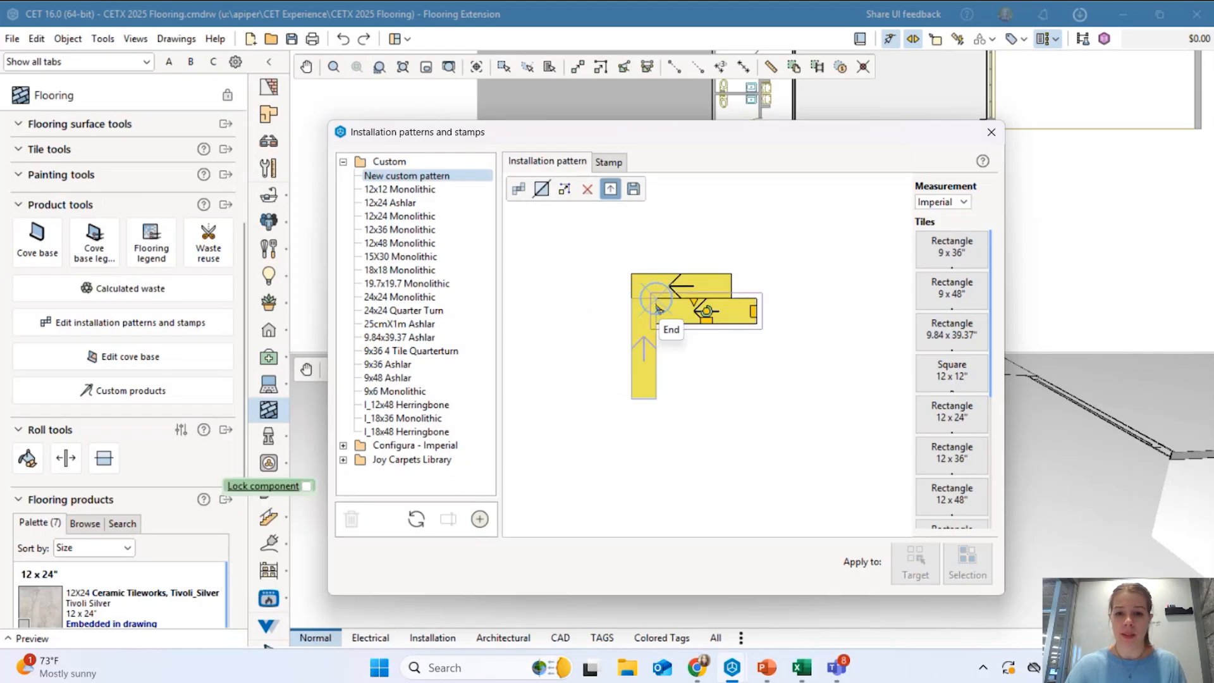
key("Escape")
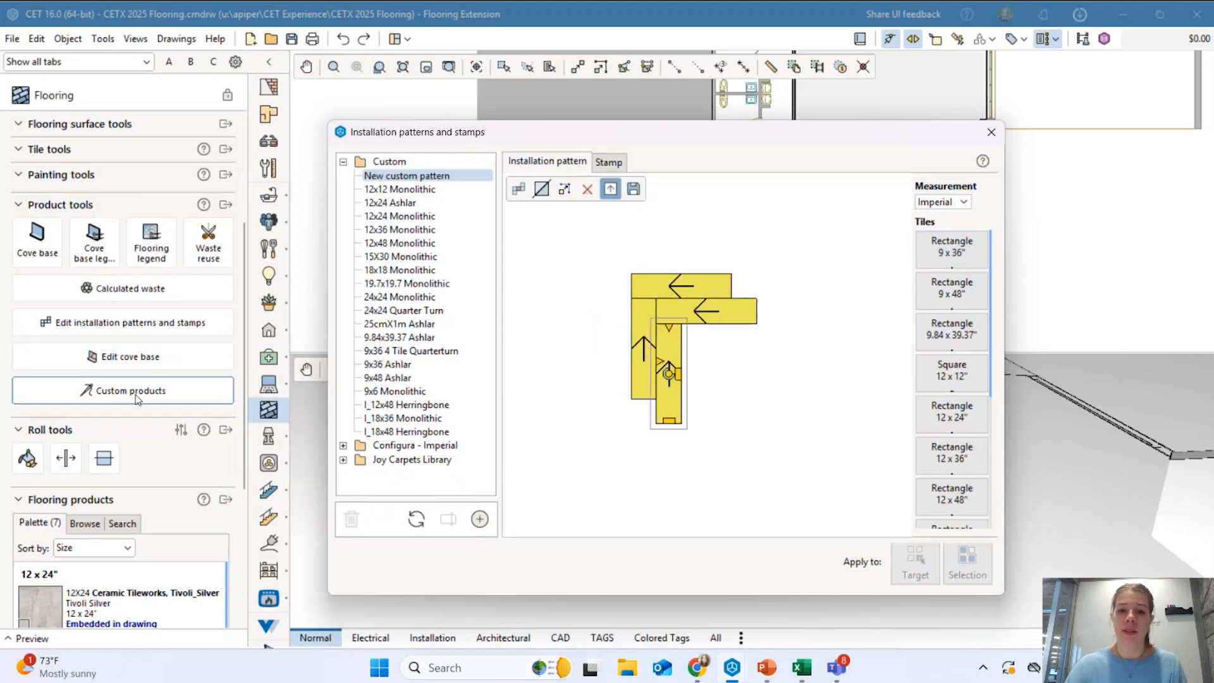
left_click(716, 399)
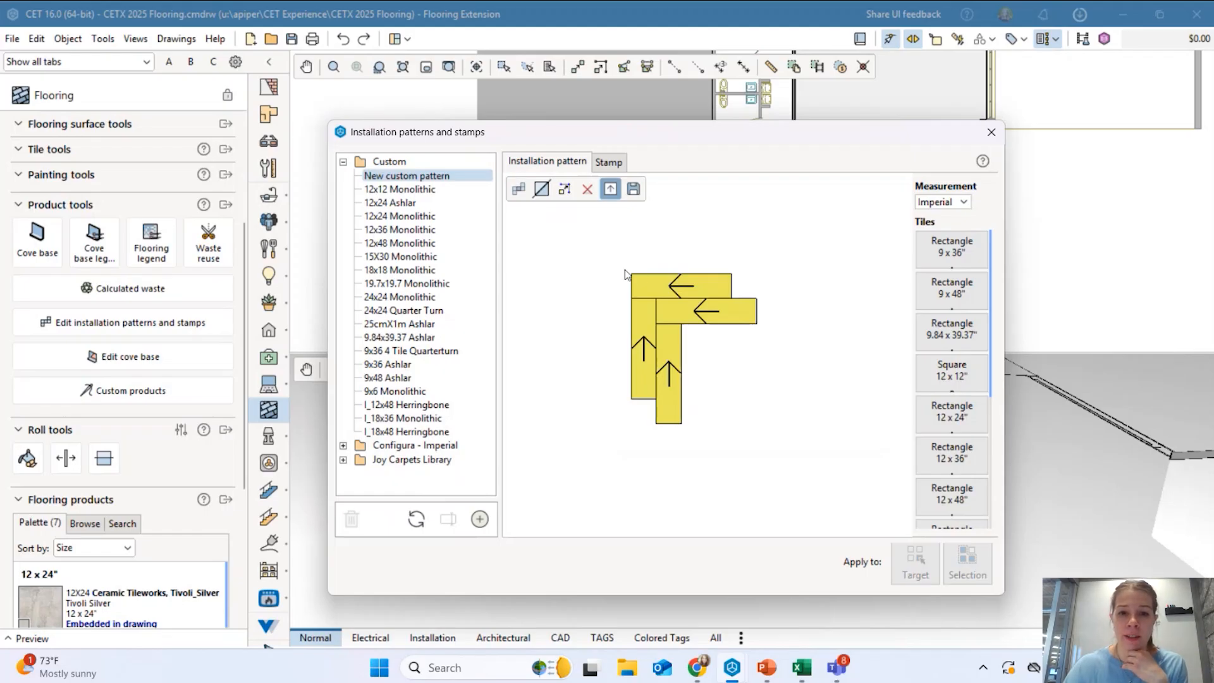
Start the pattern repetition from a tile corner and set the first repeat offset.
left_click(522, 193)
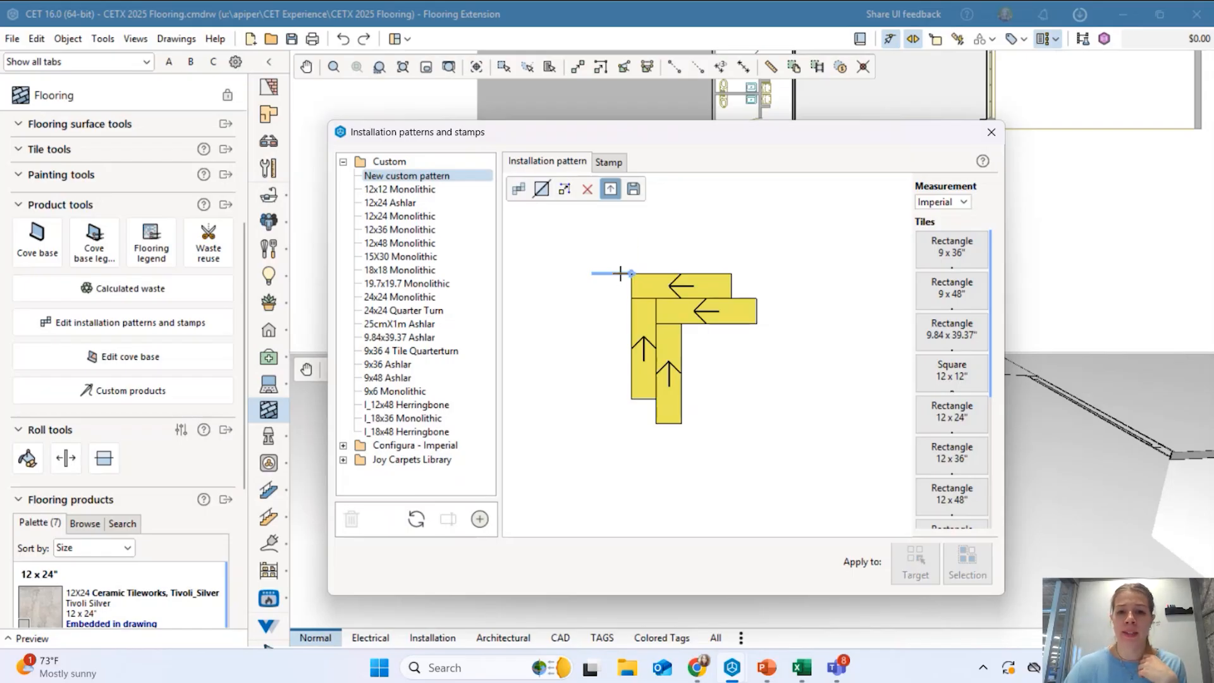
left_click(620, 273)
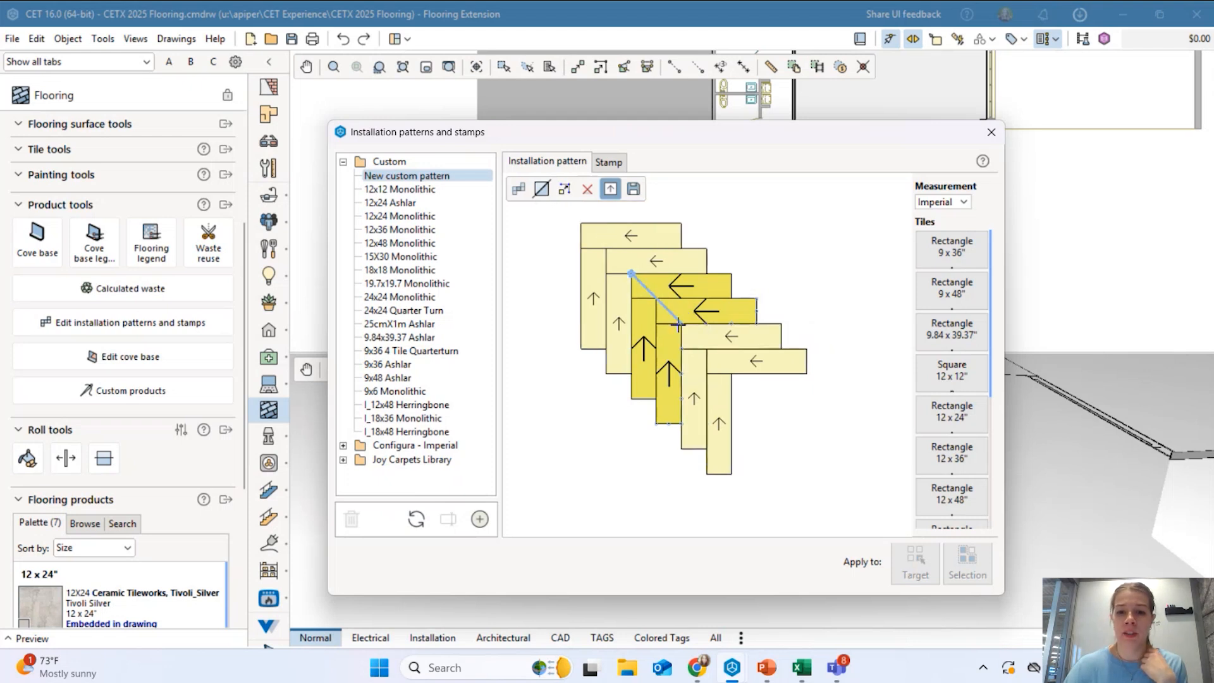
left_click(678, 324)
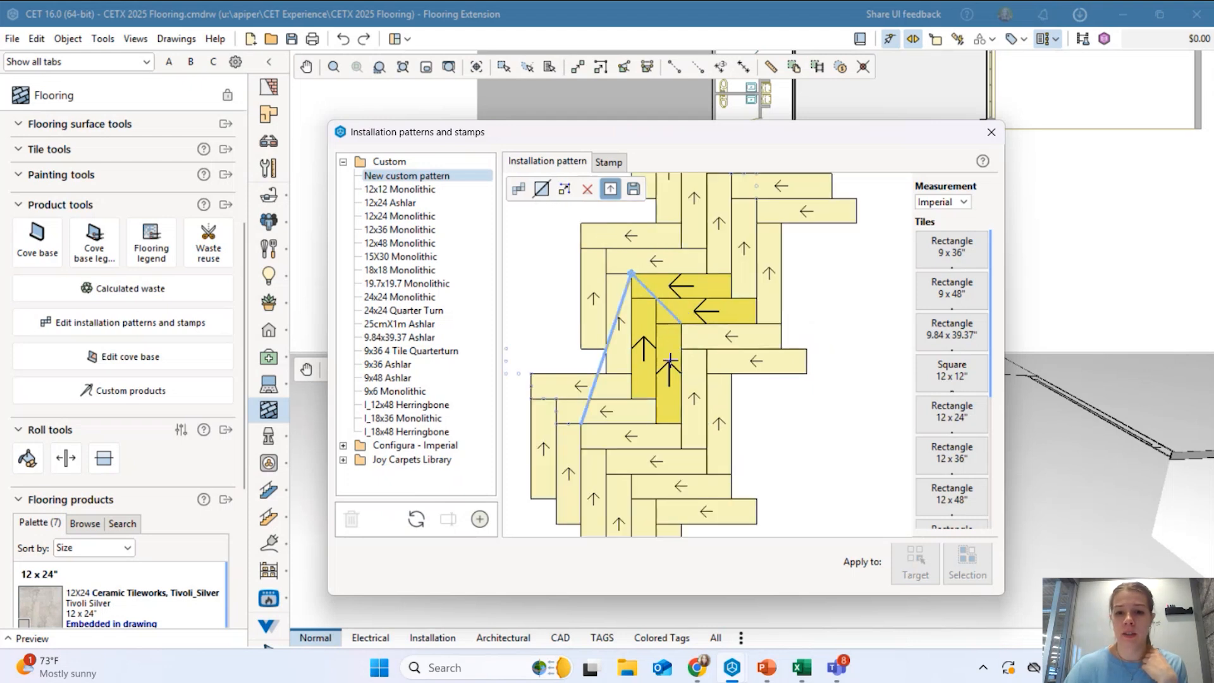
Finish the herringbone repeat, name it '9x36 Herribone', then close the editor without saving.
left_click(613, 332)
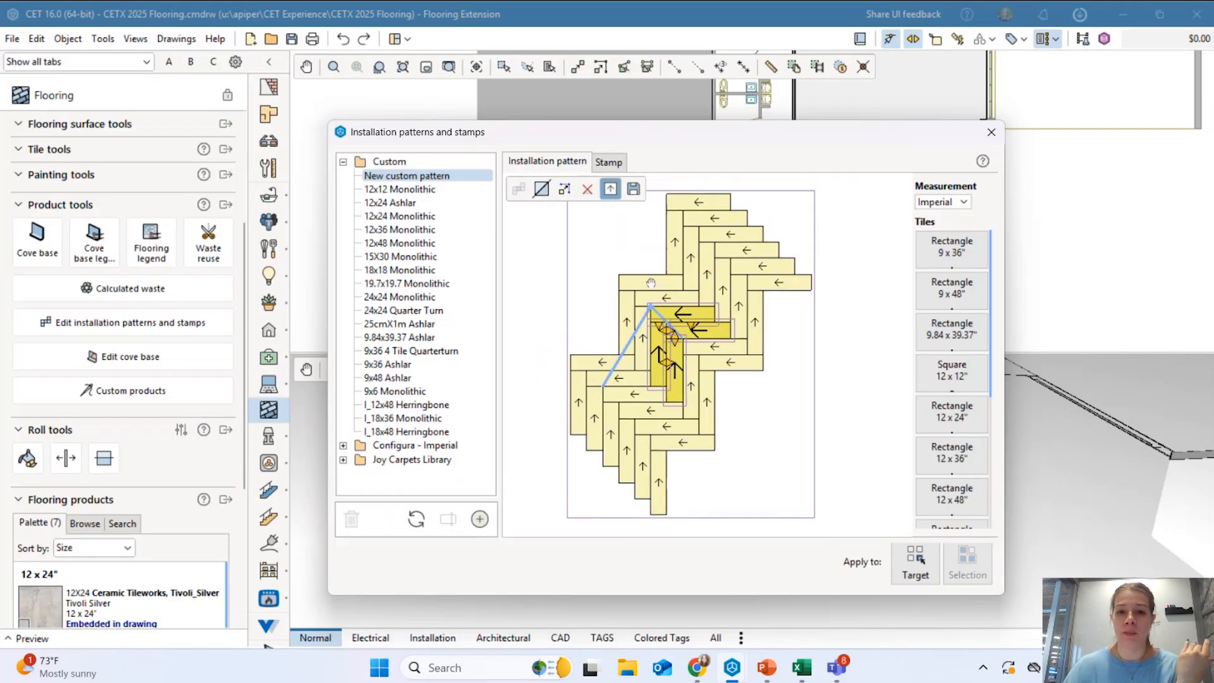
left_click(633, 190)
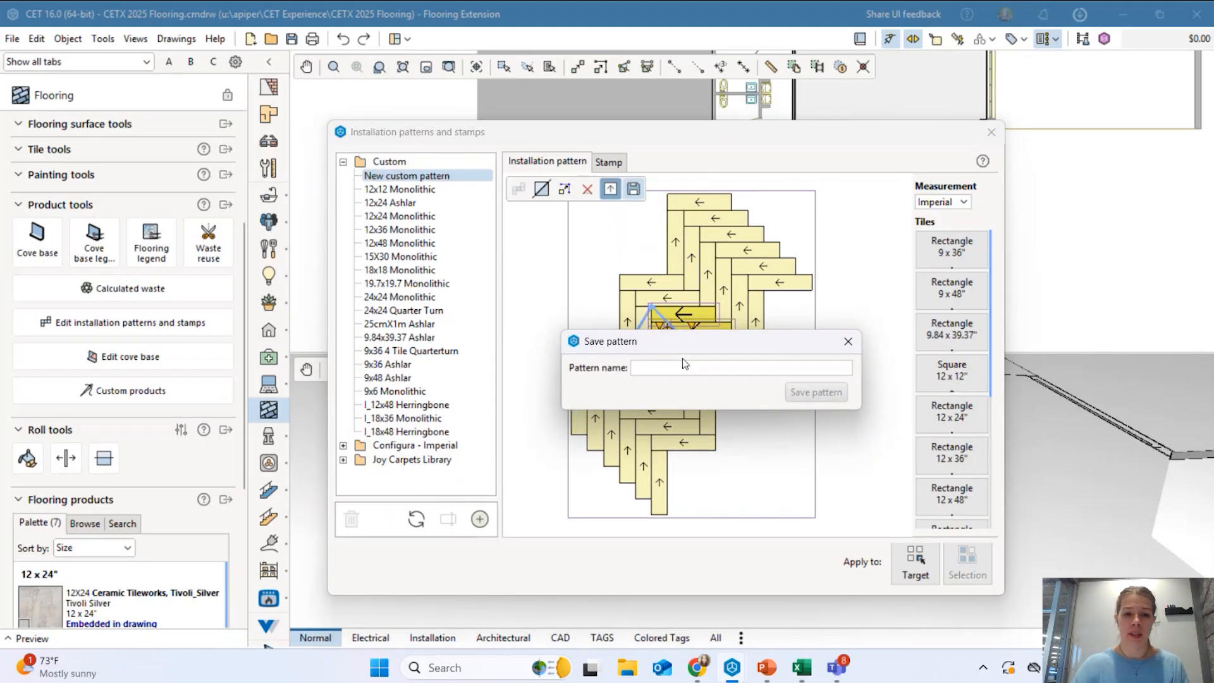
type("9x36 Herri")
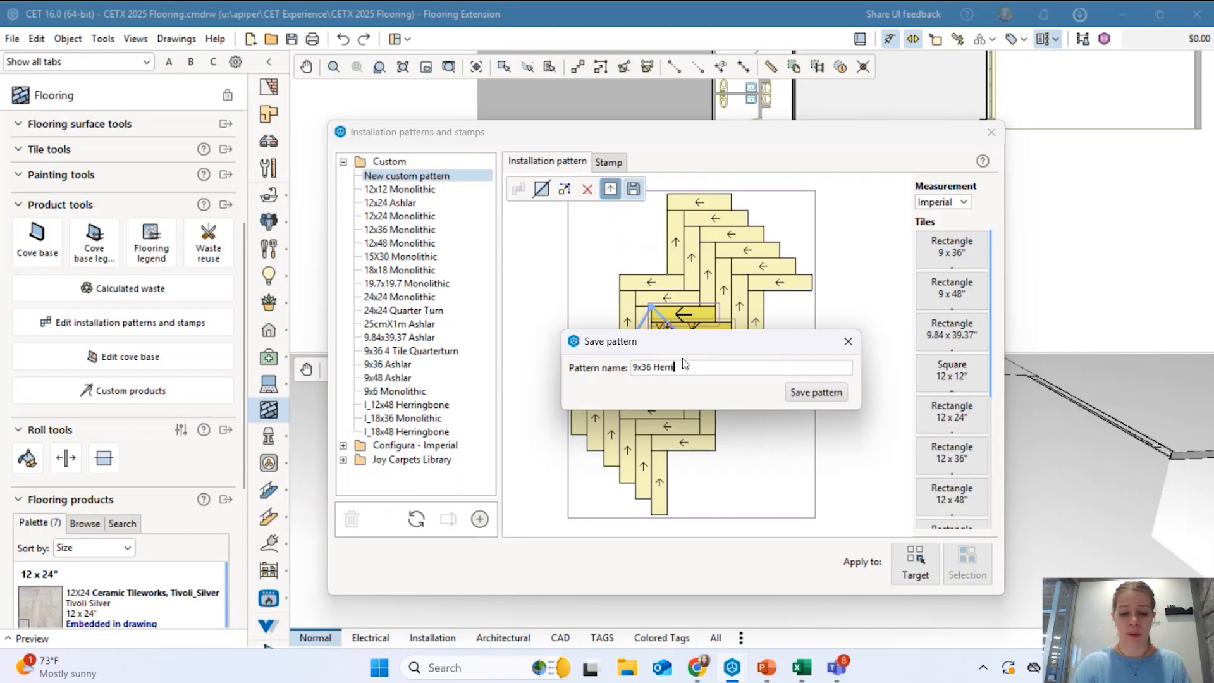
type("bone")
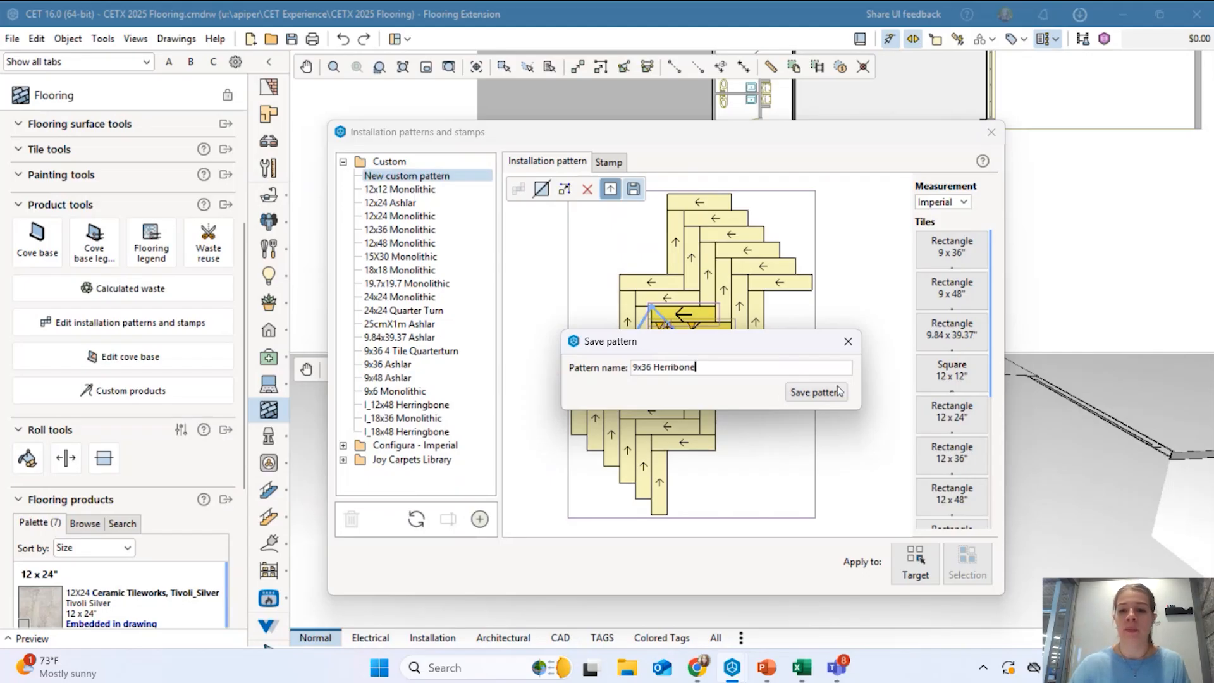
left_click(848, 342)
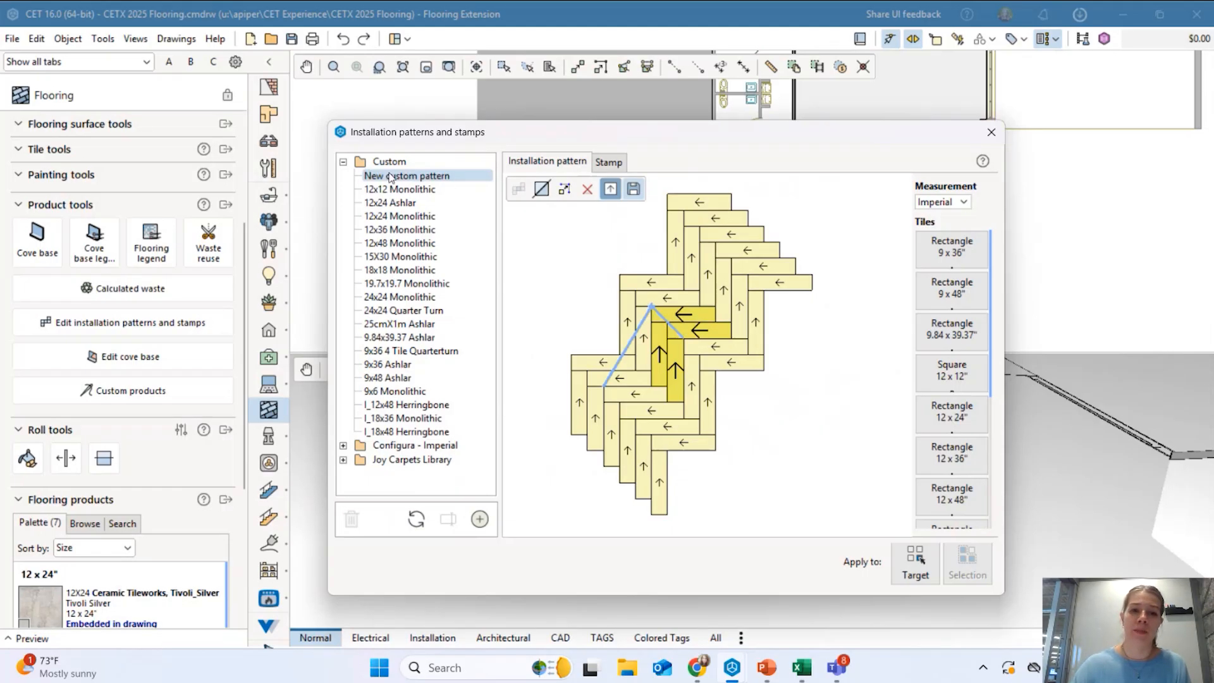
left_click(992, 132)
left_click(702, 397)
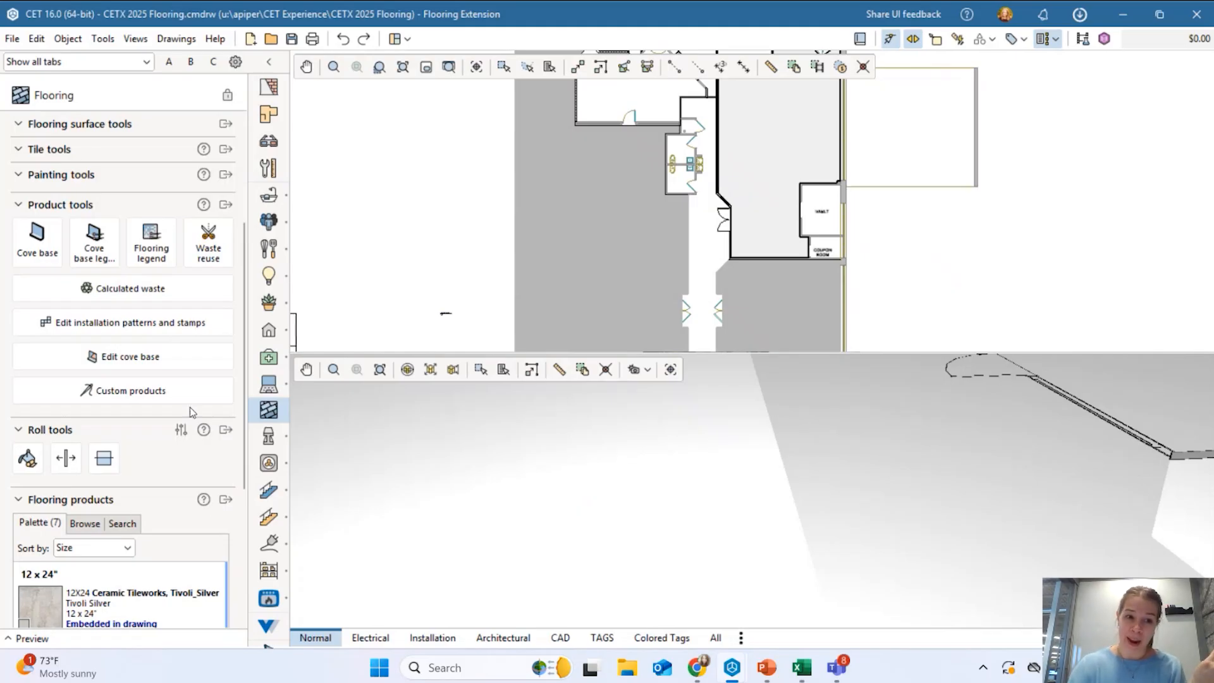
Pan the plan back to the building and select an existing flooring surface.
scroll(134, 431, "up", 8)
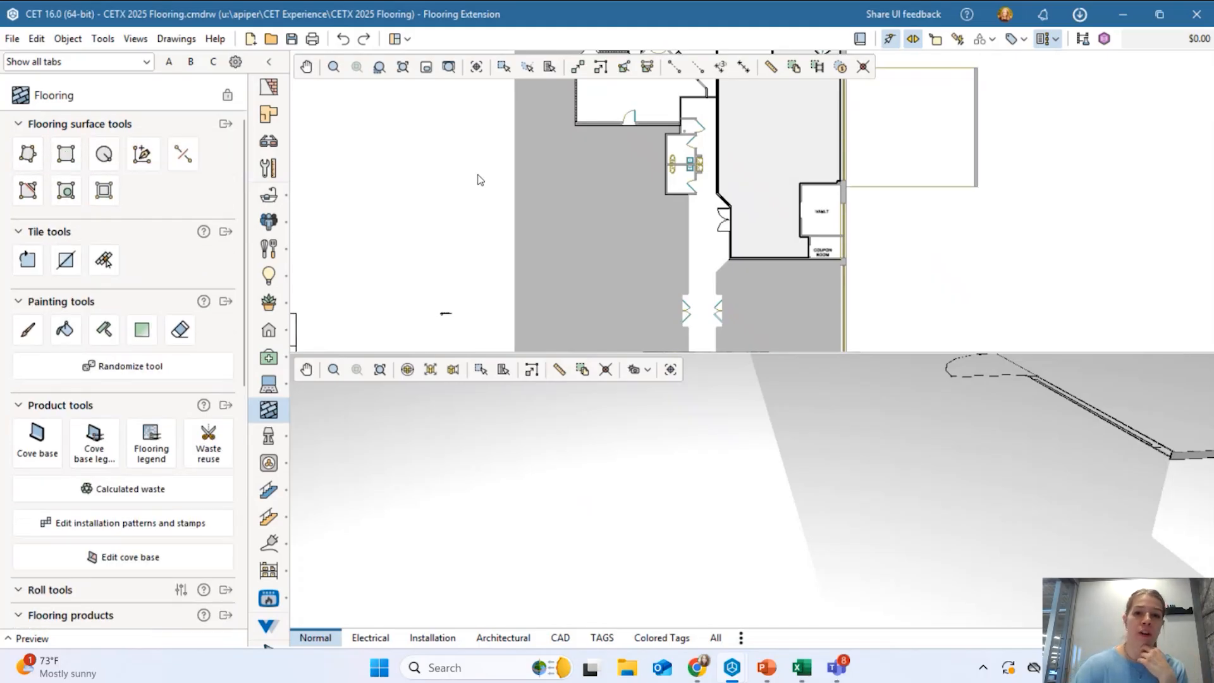
scroll(675, 240, "down", 2)
middle_click_drag(679, 232, 740, 258)
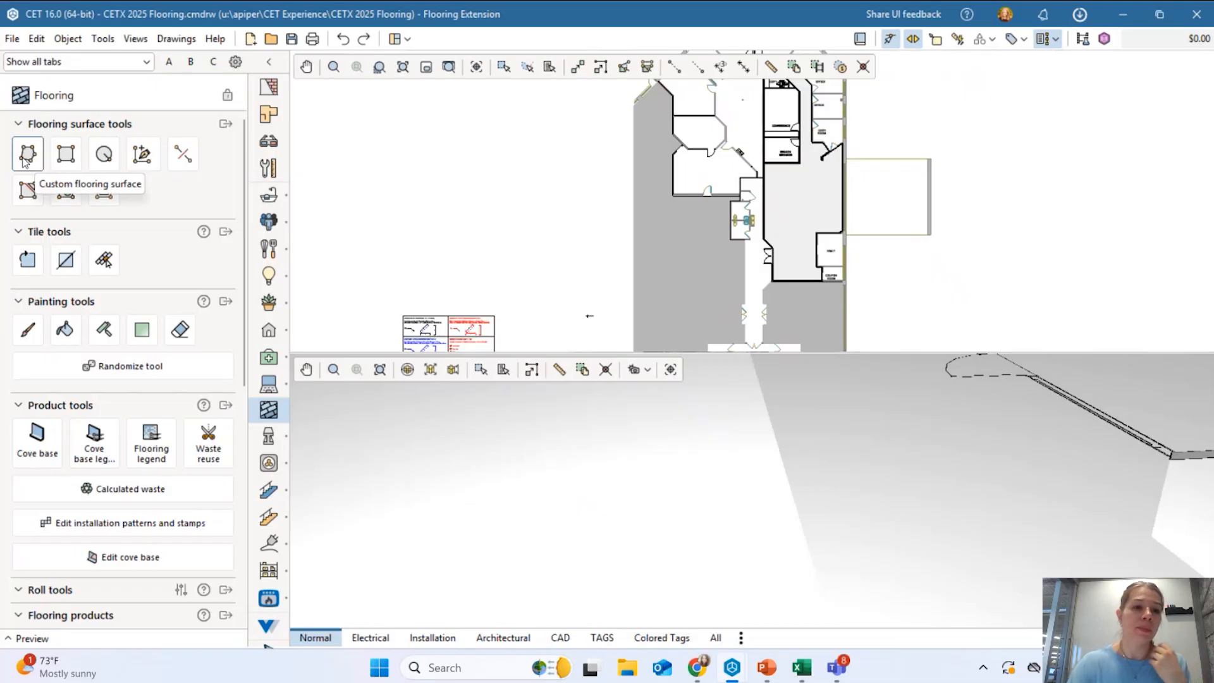
middle_click_drag(809, 192, 598, 189)
scroll(674, 207, "up", 3)
left_click(674, 206)
scroll(673, 207, "down", 2)
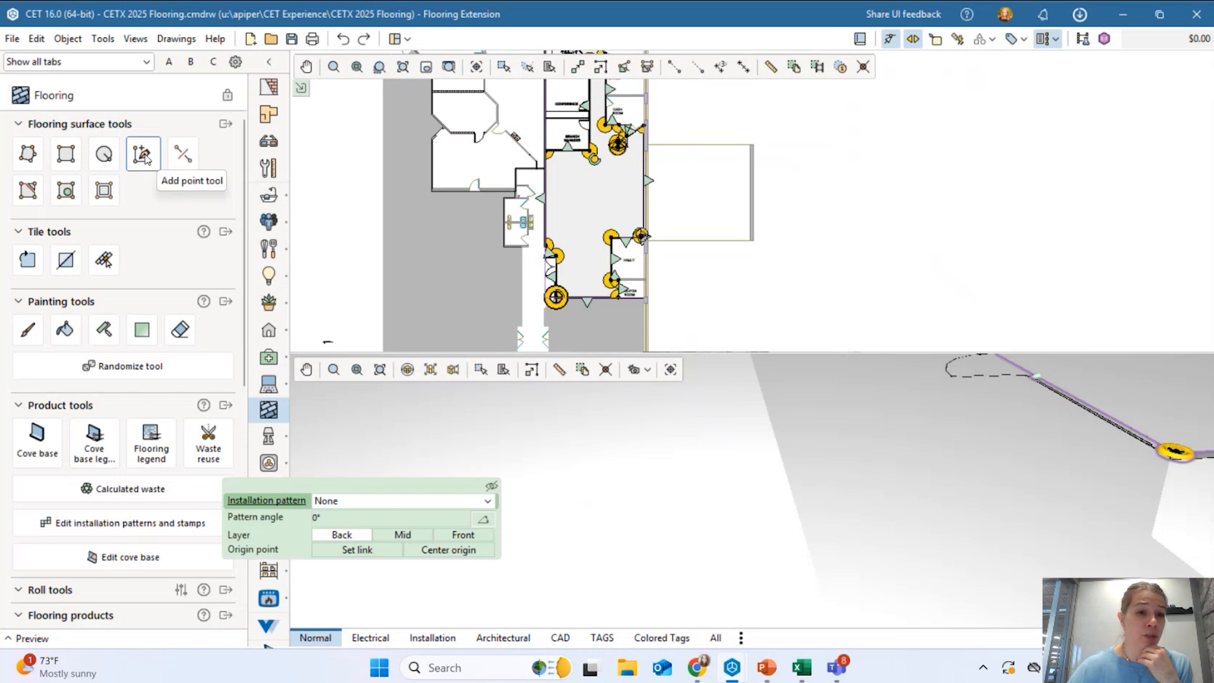
Draw a slightly rotated rectangular flooring surface in empty space beside the plan.
left_click(65, 154)
left_click(634, 154)
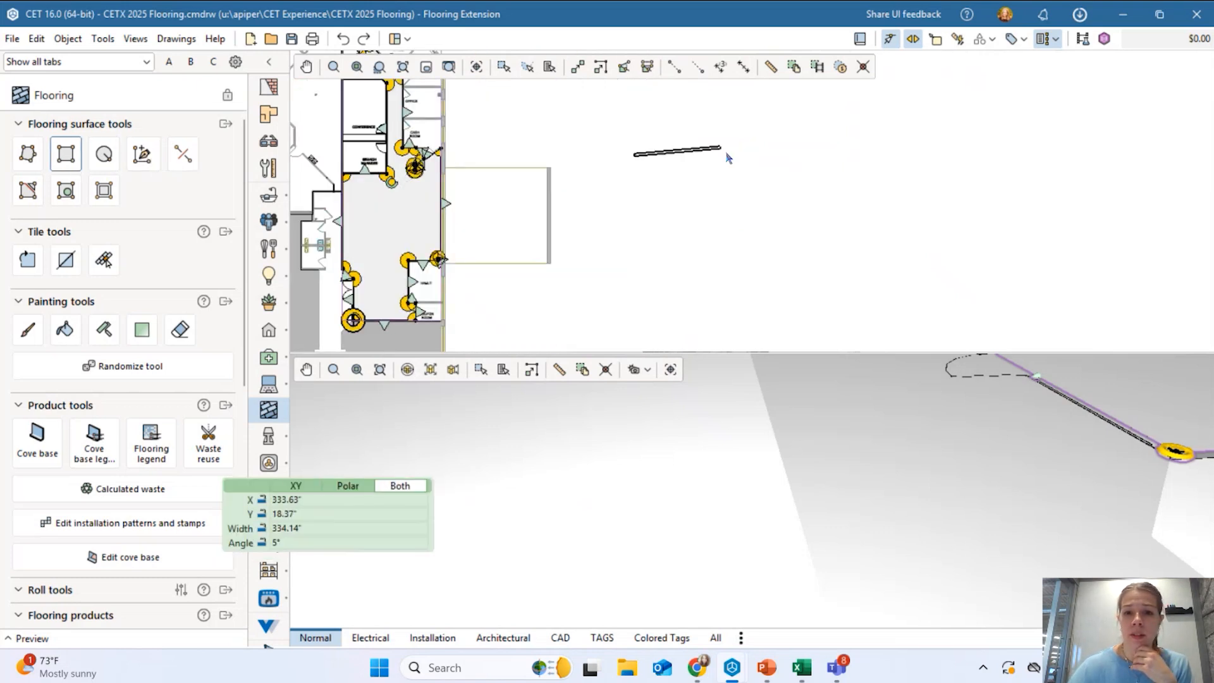
left_click(735, 149)
left_click(737, 200)
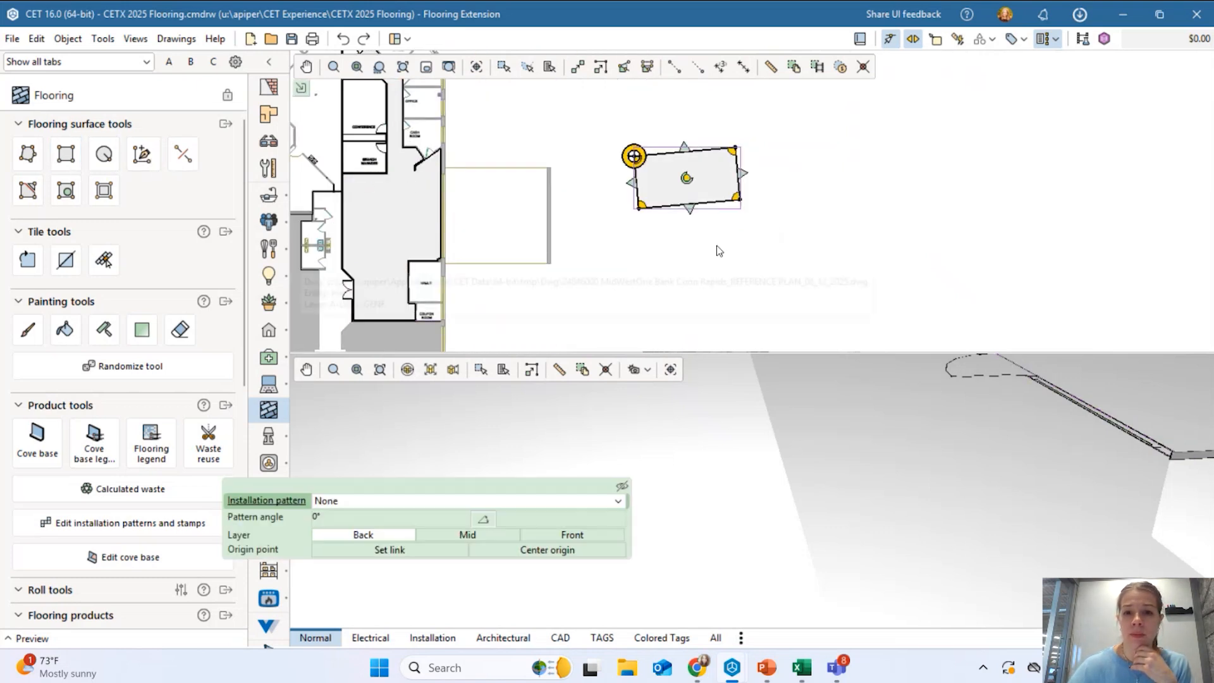
scroll(713, 183, "up", 3)
left_click(665, 178)
left_click(795, 191)
left_click(808, 284)
scroll(711, 166, "up", 2)
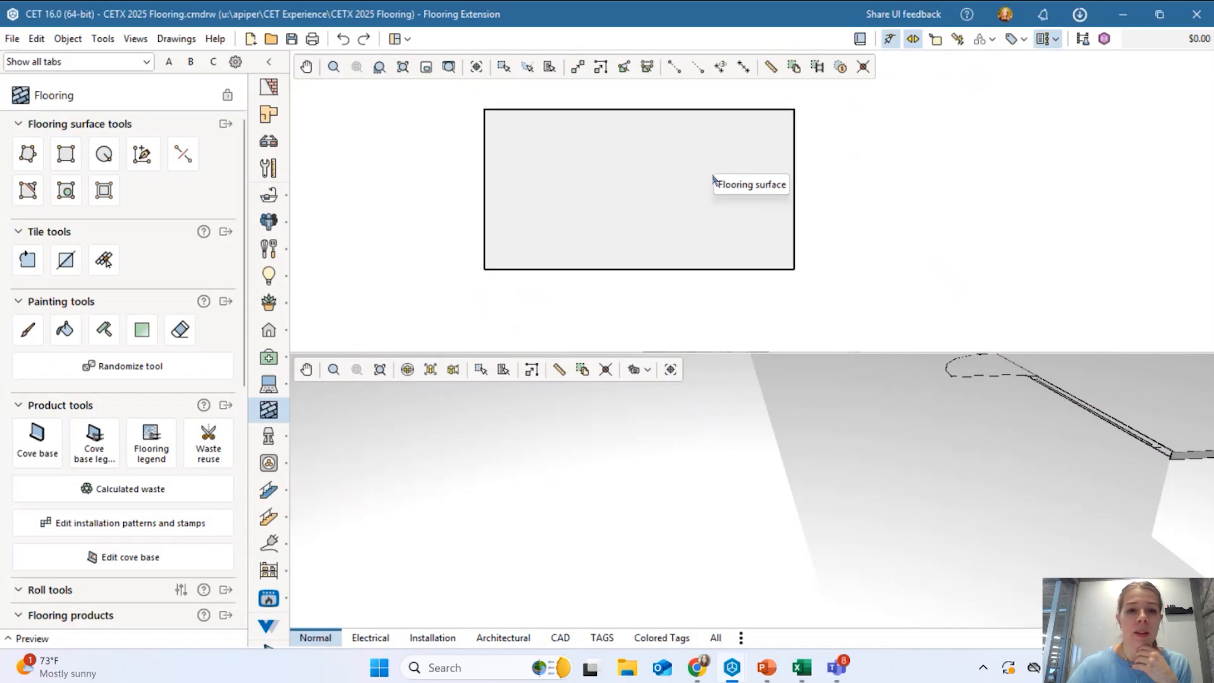
Add a point on the rectangle's bottom edge and drag it down into a pentagon.
left_click(145, 161)
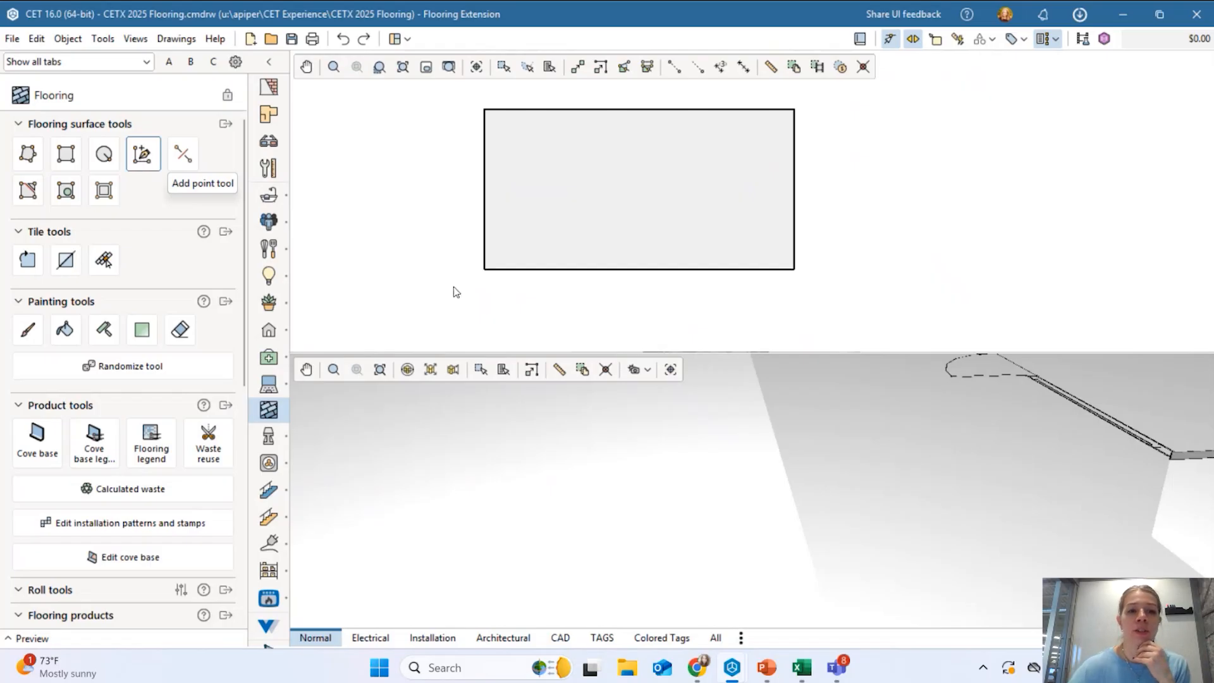
scroll(619, 272, "up", 3)
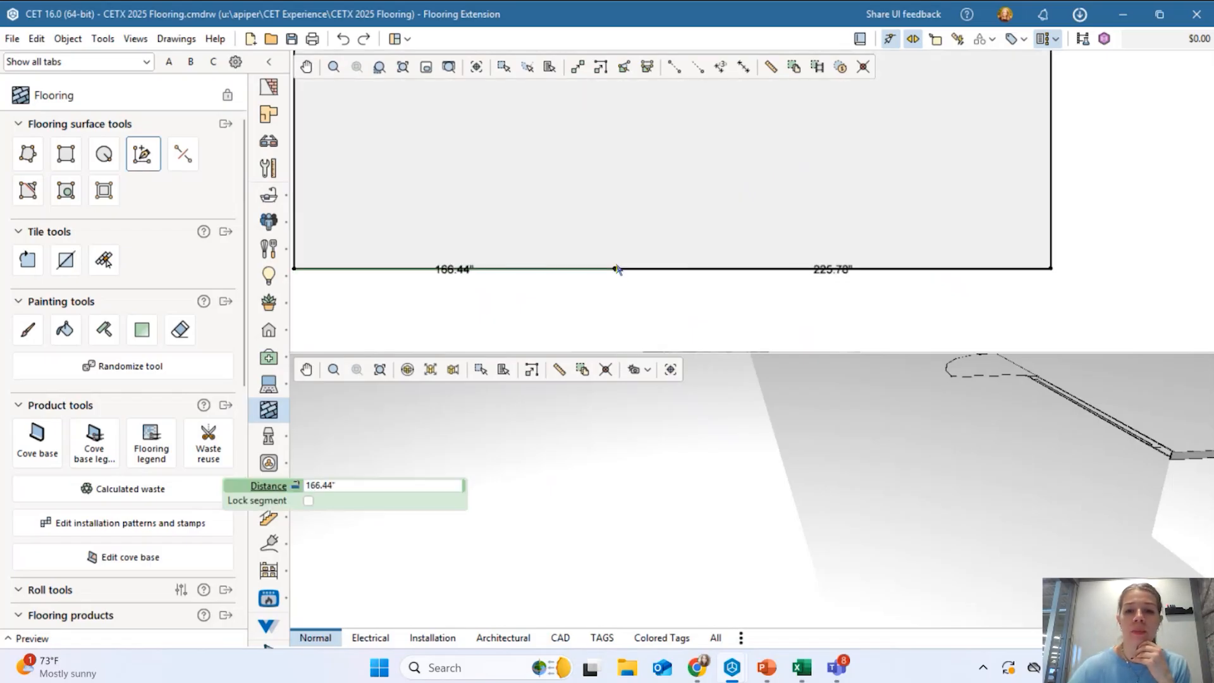
left_click(616, 270)
key("Escape")
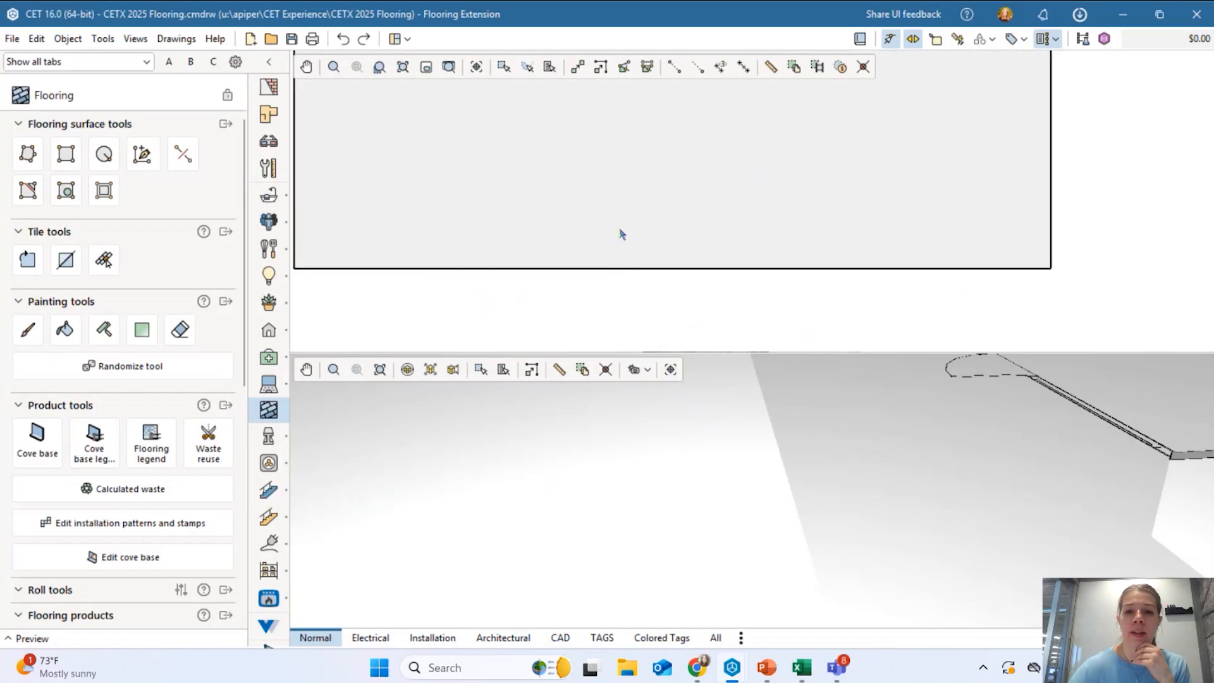
scroll(610, 209, "down", 3)
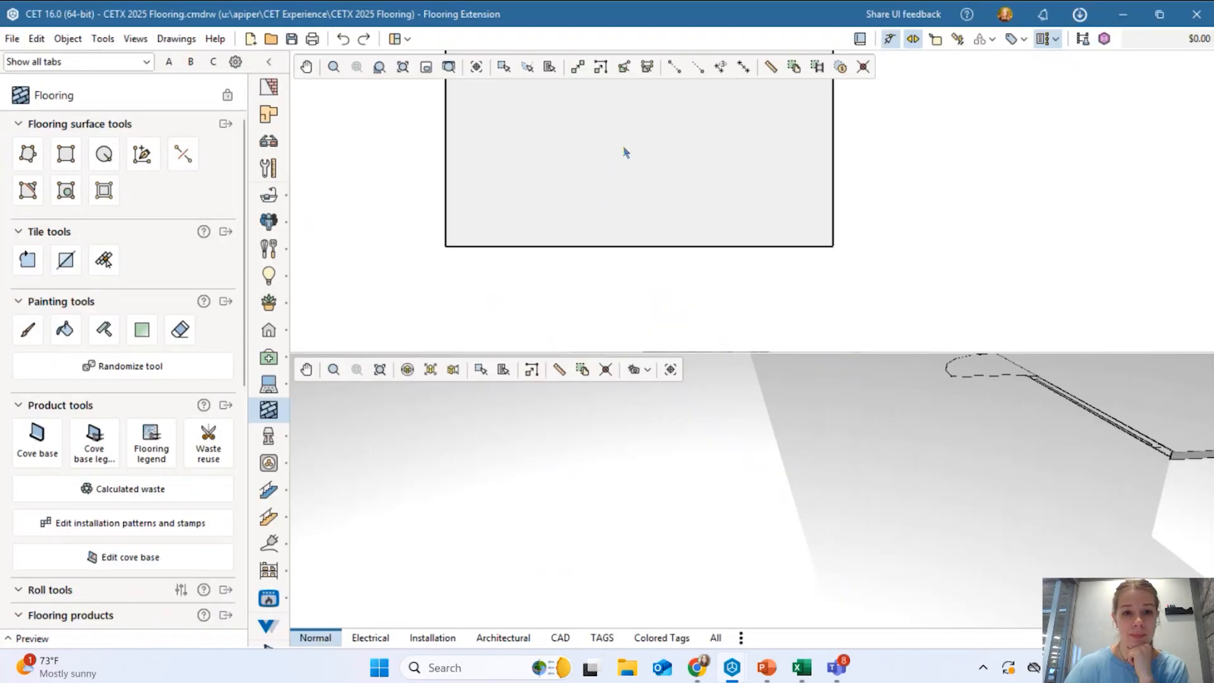
left_click(625, 152)
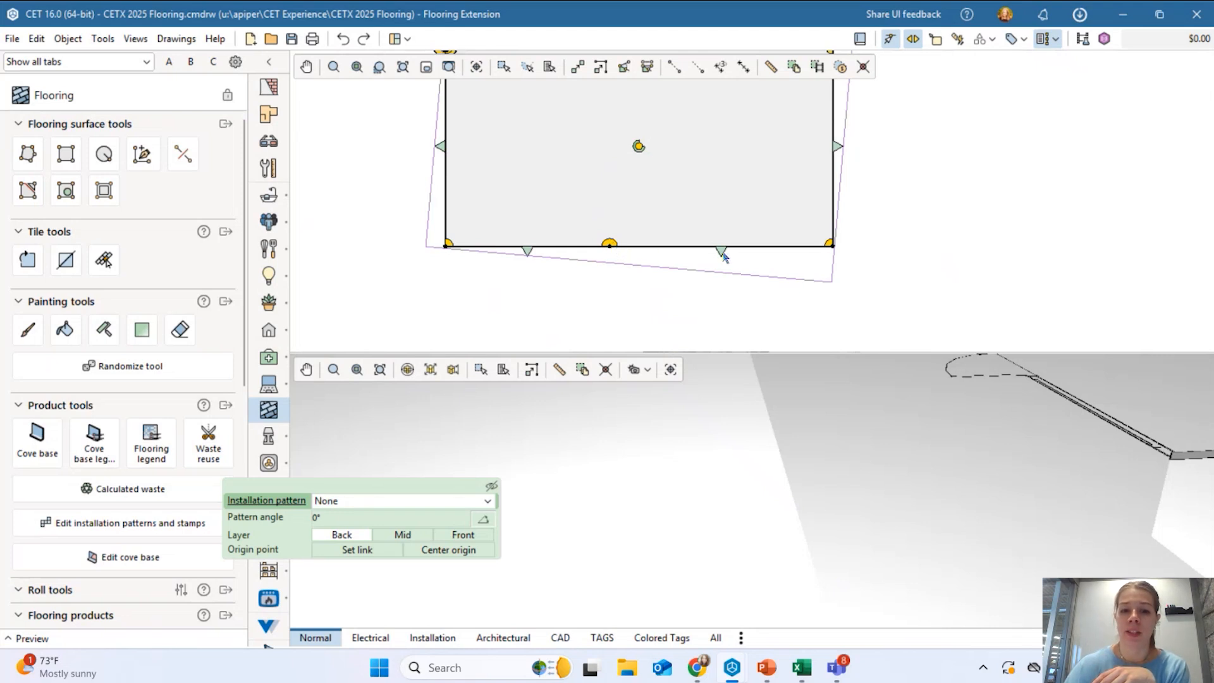
left_click_drag(612, 247, 700, 330)
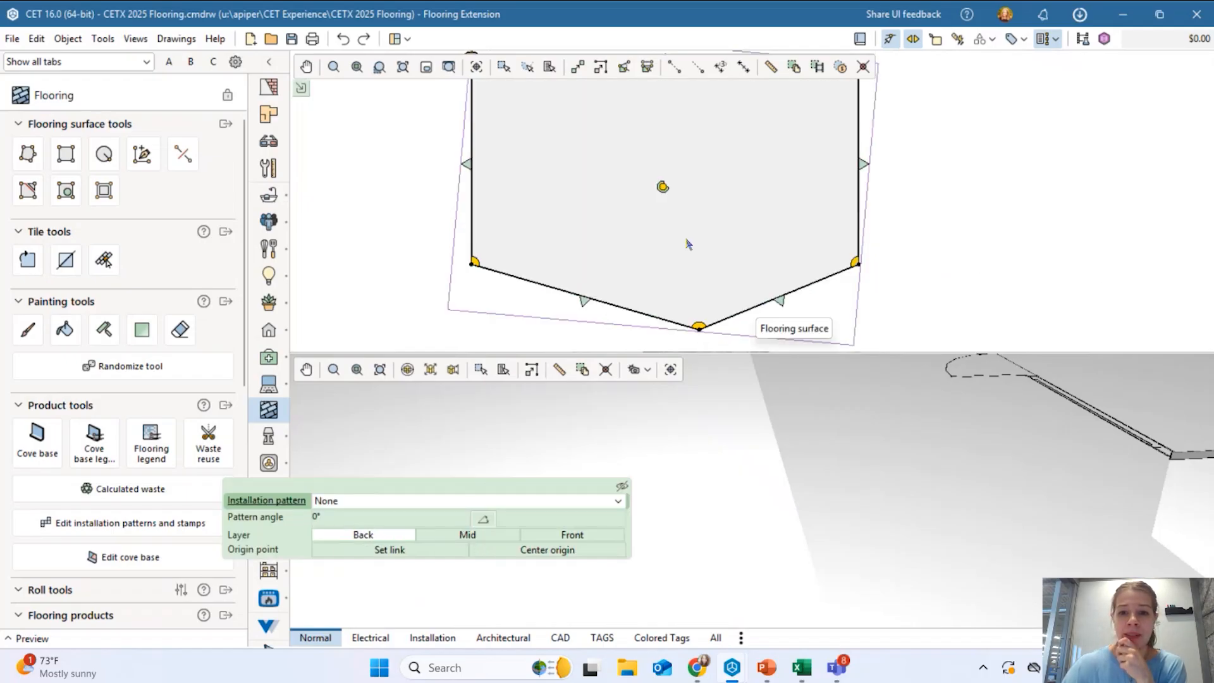
scroll(686, 244, "down", 3)
left_click_drag(691, 278, 645, 295)
left_click(835, 262)
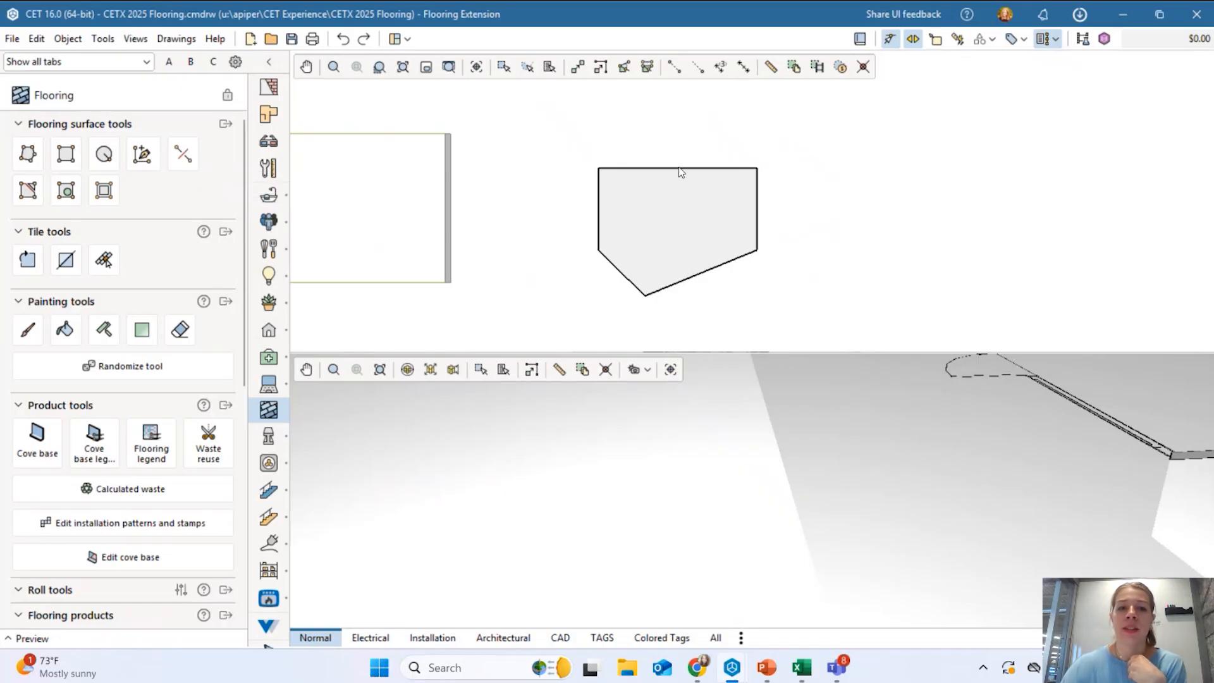
Remove the pentagon's top edge and redraw it with two straight segments, closing a hexagon.
left_click(183, 154)
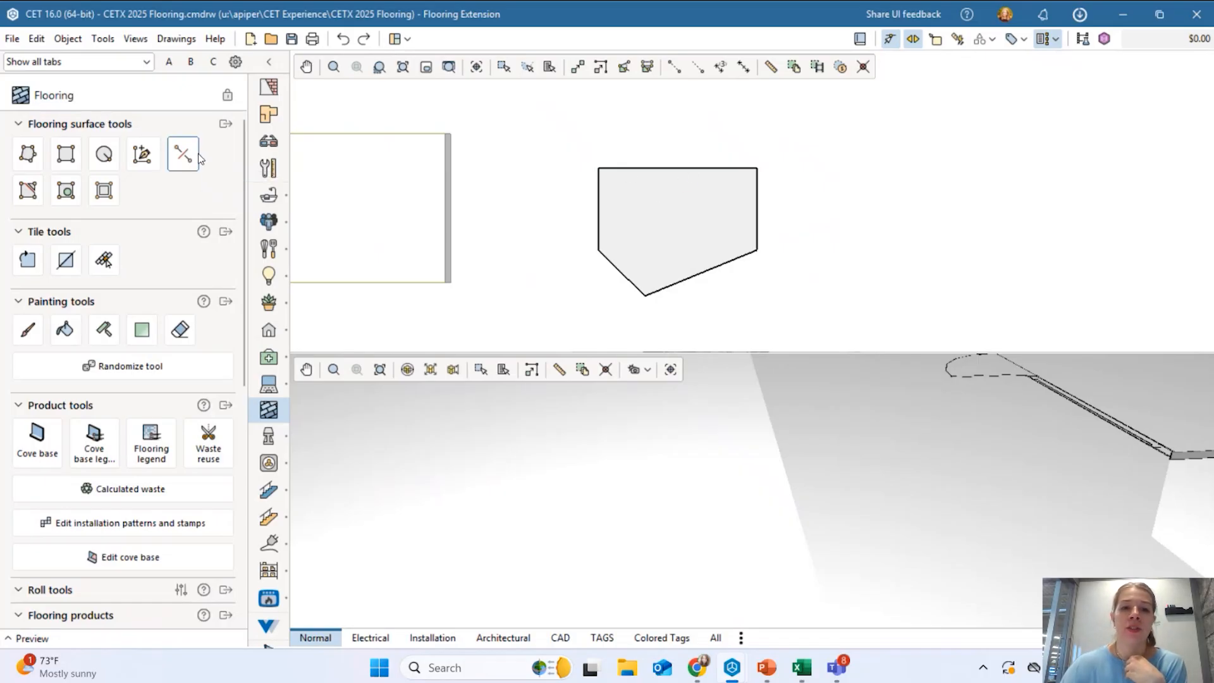
left_click(642, 168)
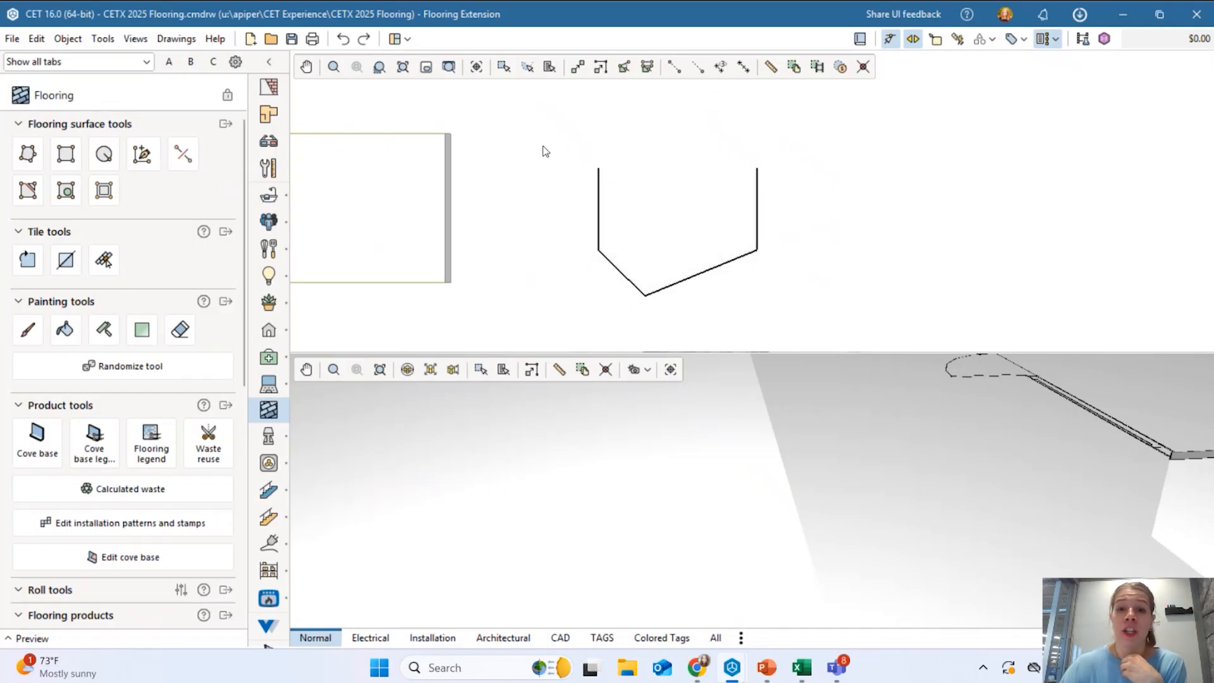
left_click(28, 156)
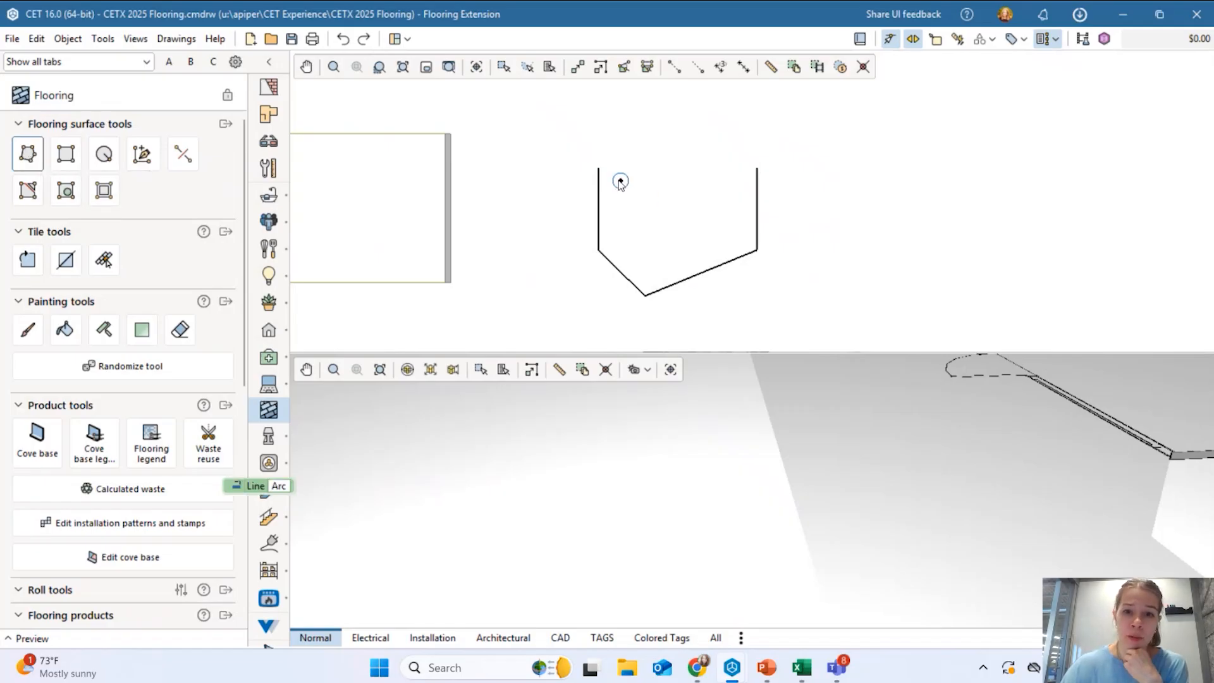
left_click(599, 168)
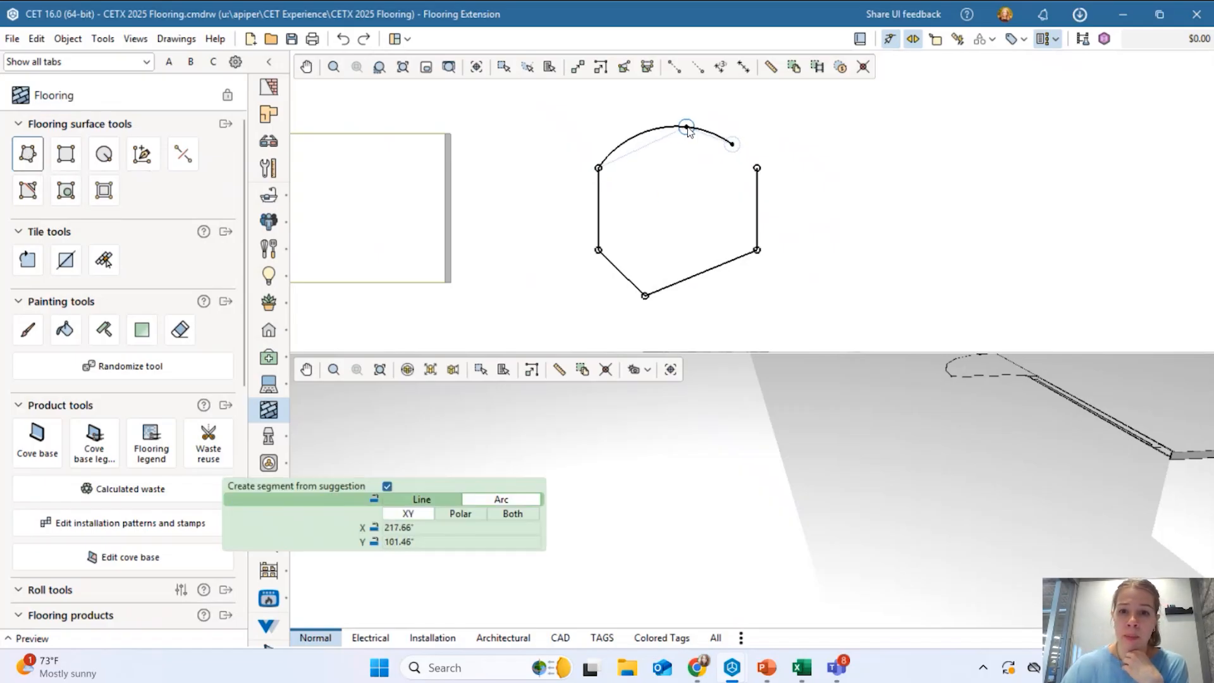
key("space")
left_click(683, 125)
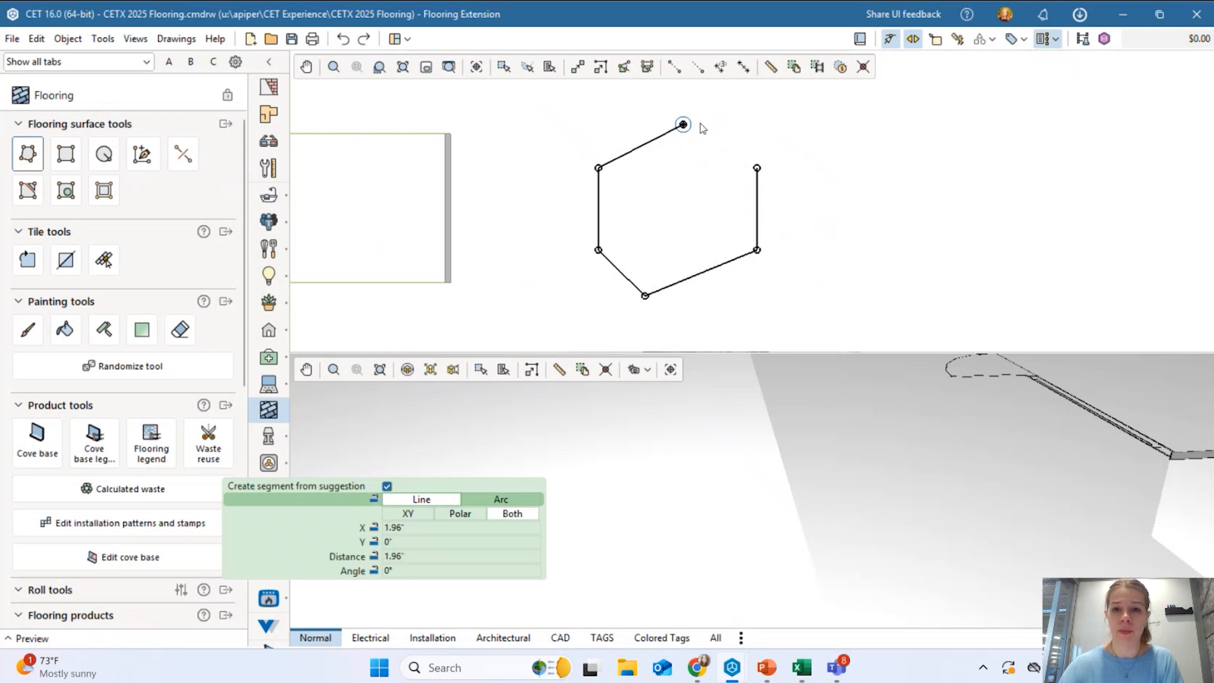
left_click(756, 167)
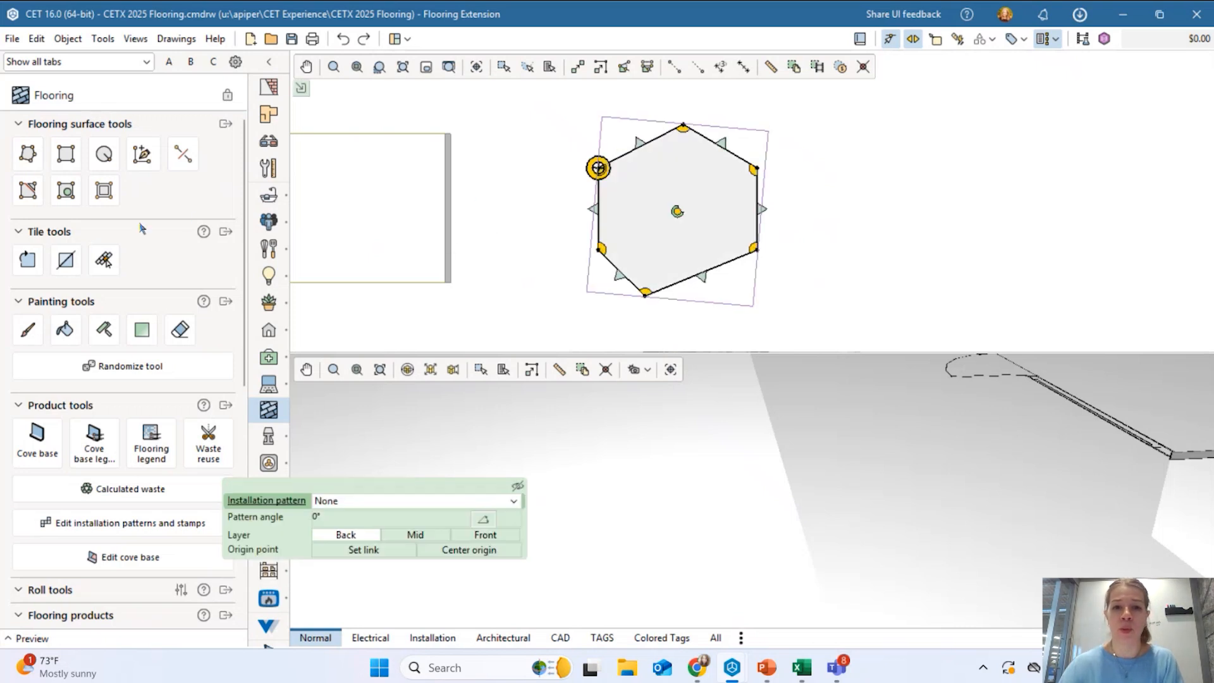
key("Escape")
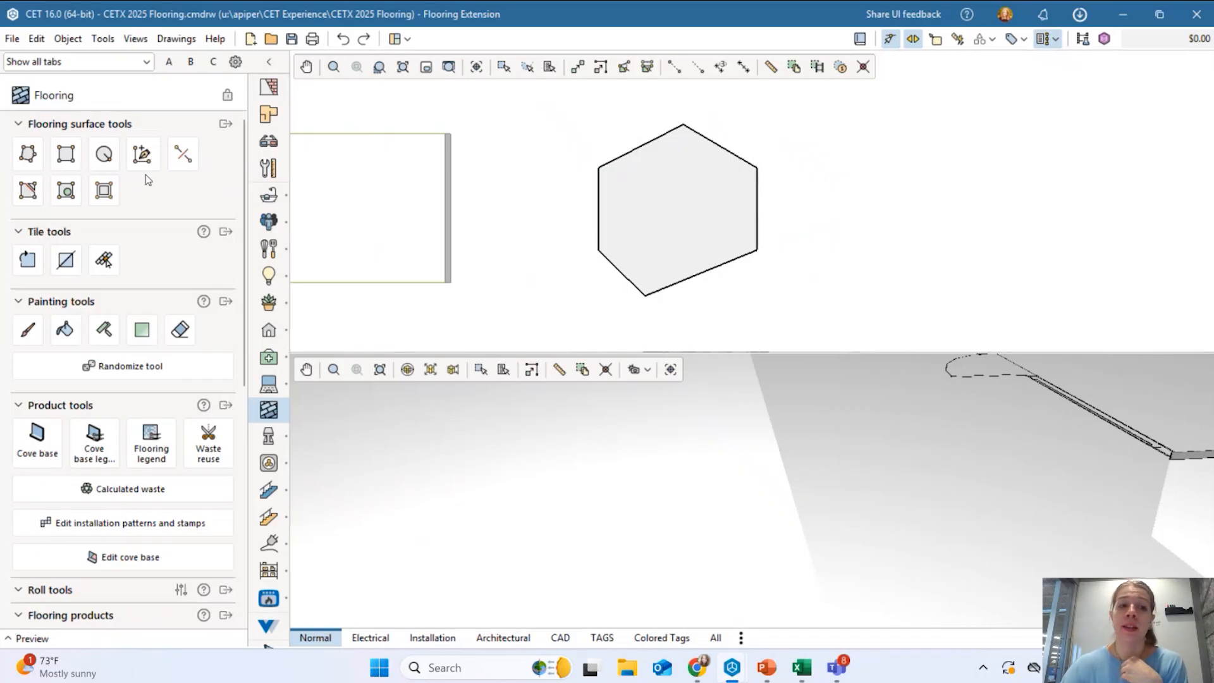
Slice the hexagon from its upper-left edge to its lower edge and move the halves apart.
left_click(28, 191)
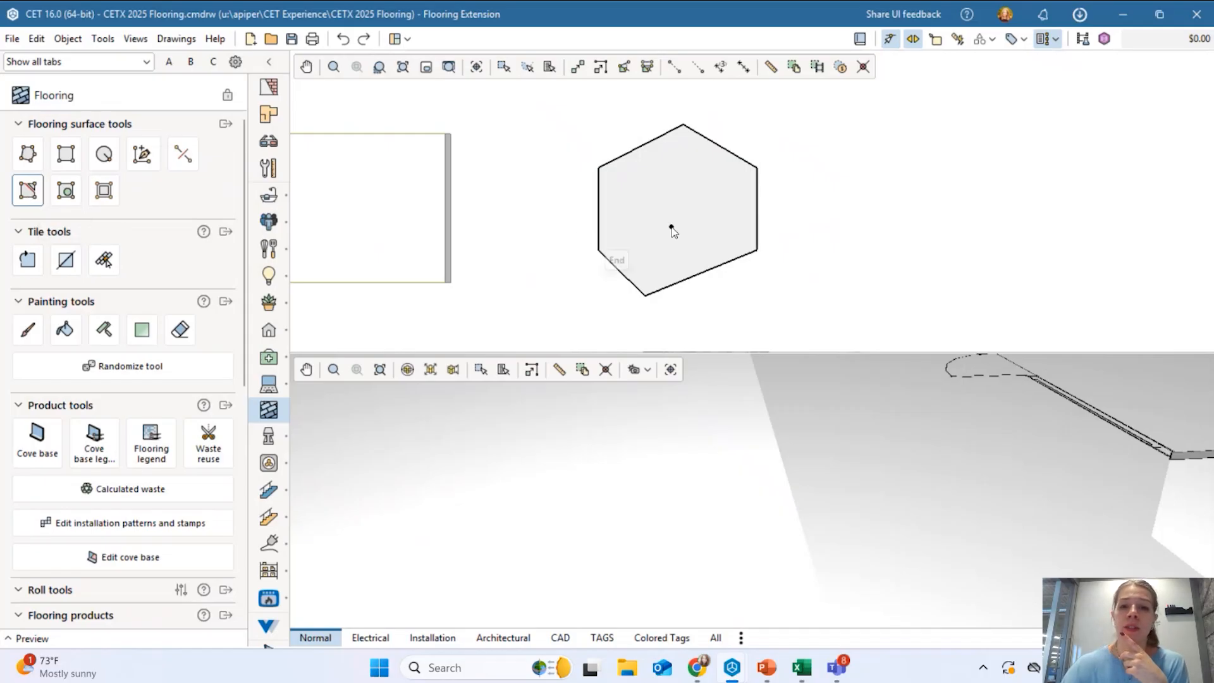
left_click(640, 145)
left_click(701, 273)
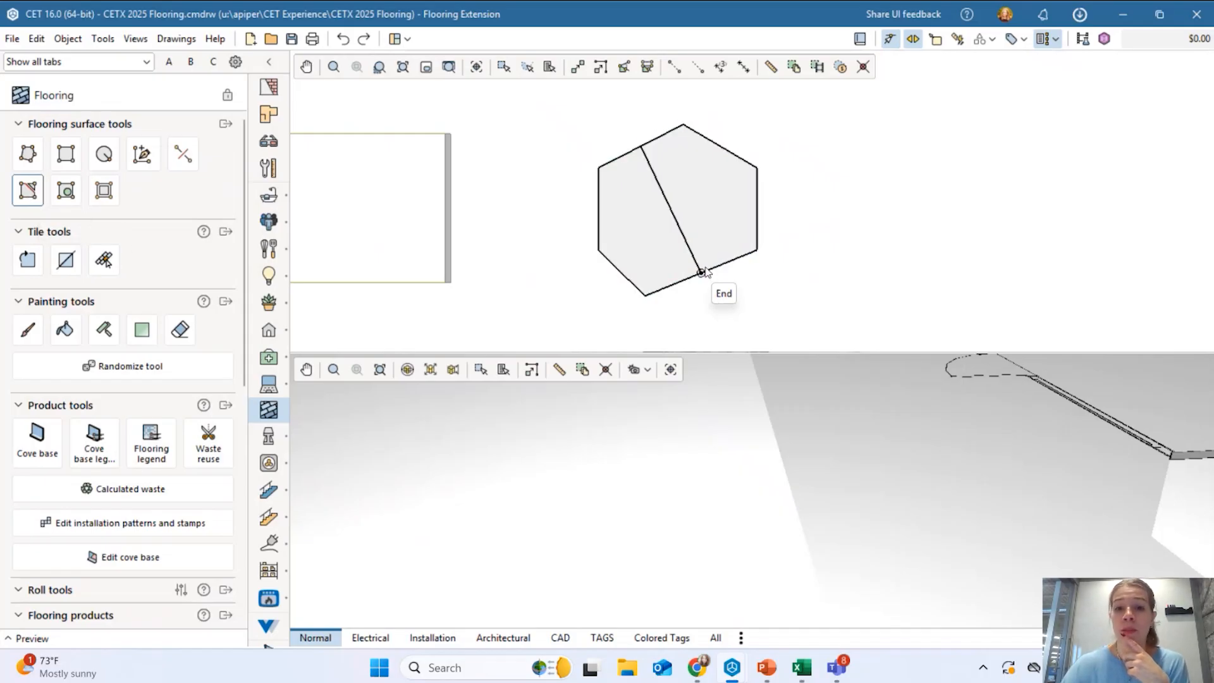
left_click_drag(653, 268, 611, 268)
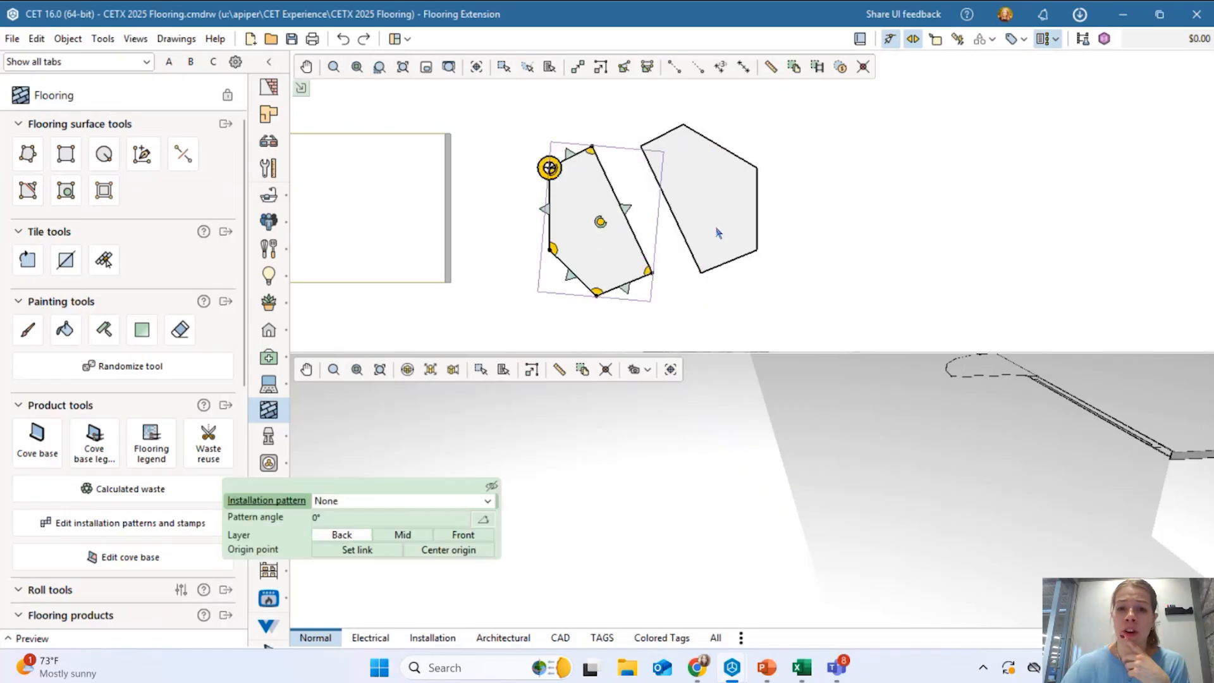
left_click_drag(718, 239, 857, 211)
left_click(585, 230)
left_click(673, 231)
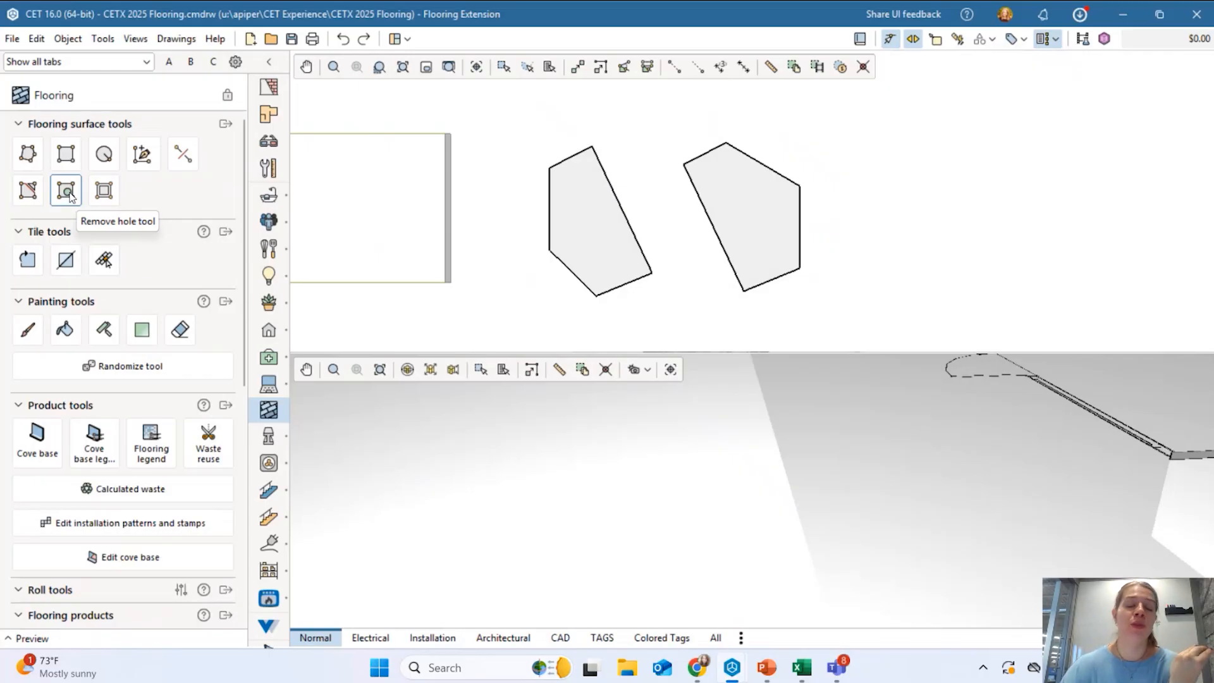
Select the lobby floor, then the locked reference CAD drawing near the teller area.
scroll(875, 211, "down", 3)
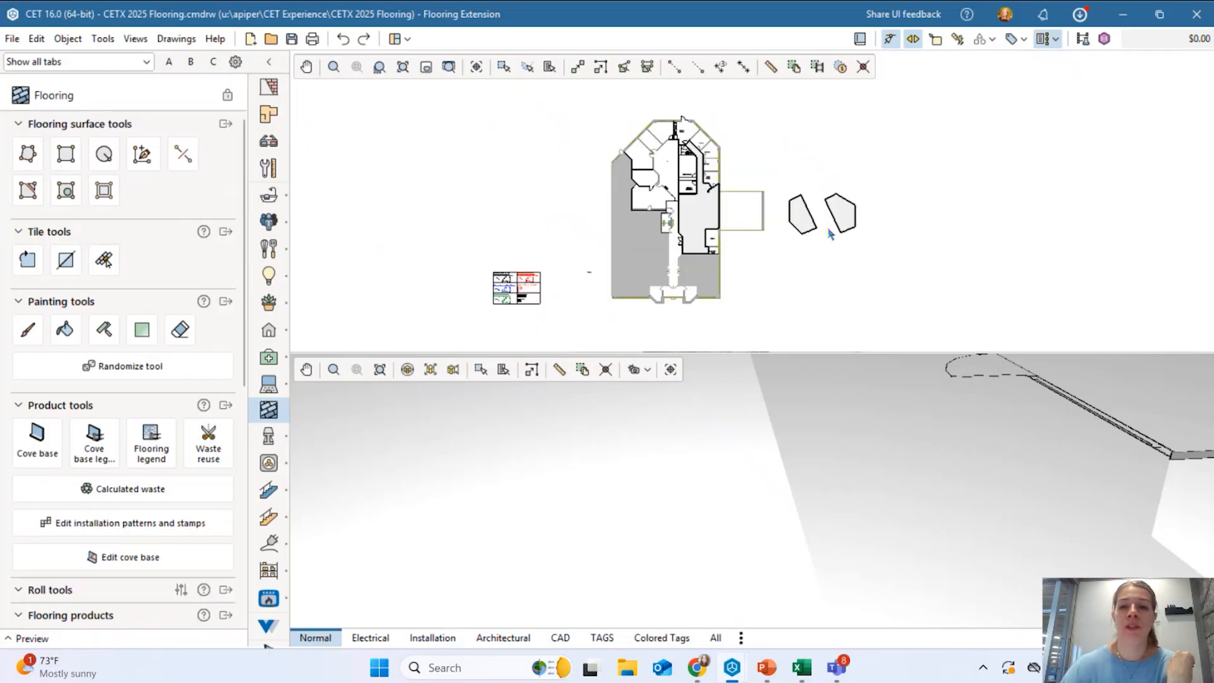
scroll(767, 238, "up", 2)
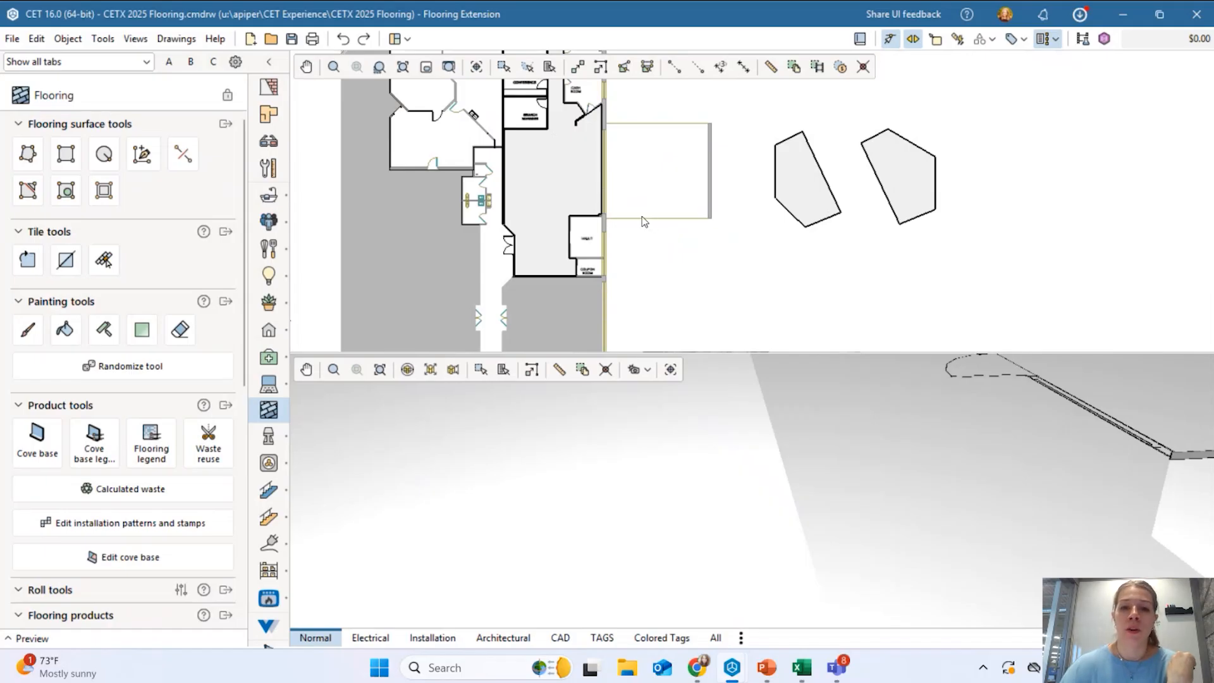
left_click(586, 197)
scroll(641, 216, "up", 3)
middle_click_drag(579, 236, 700, 291)
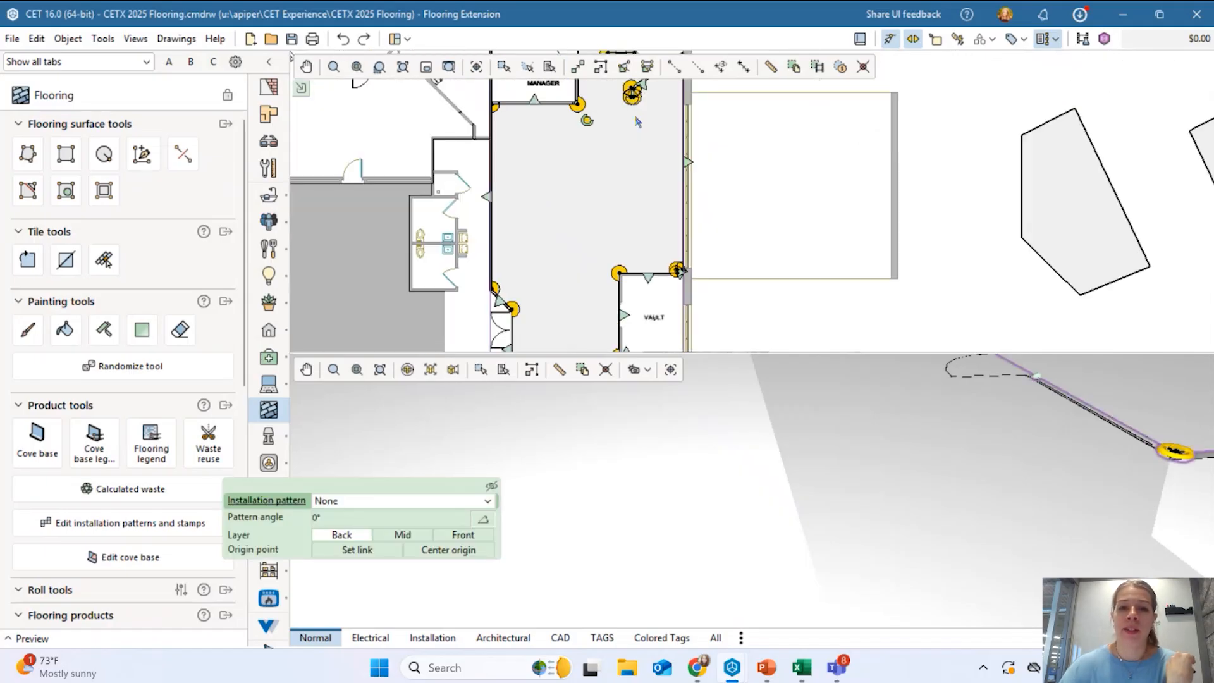
scroll(628, 246, "down", 3)
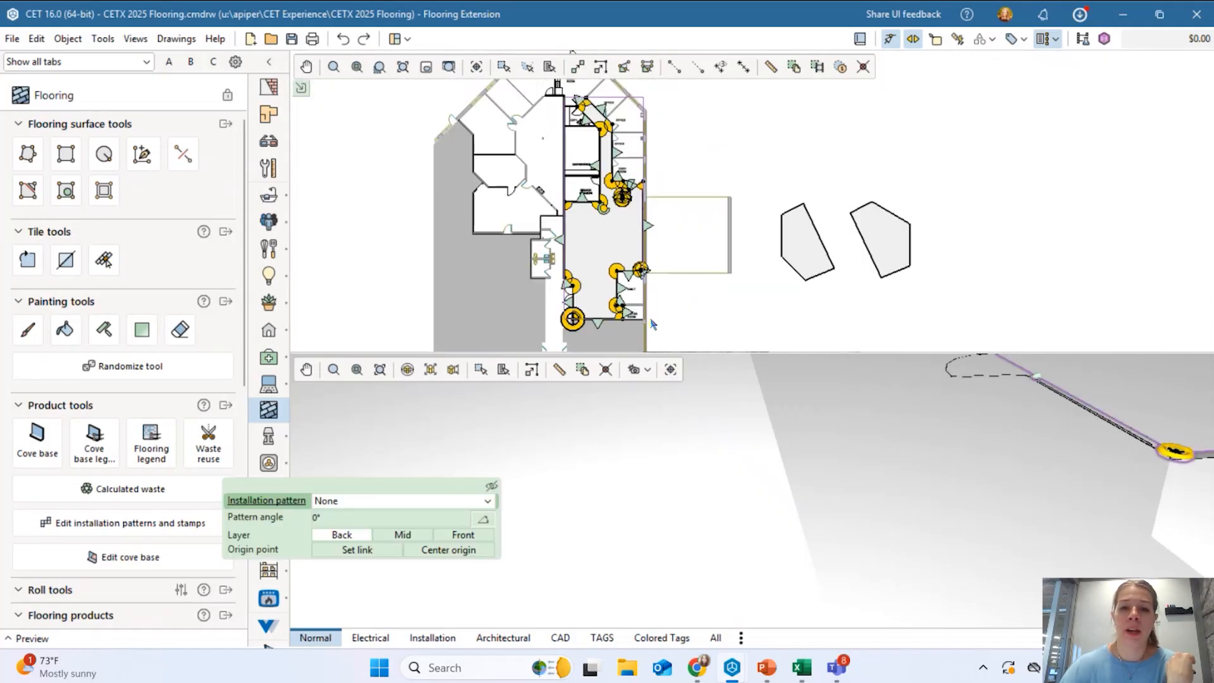
left_click(644, 333)
scroll(569, 249, "up", 5)
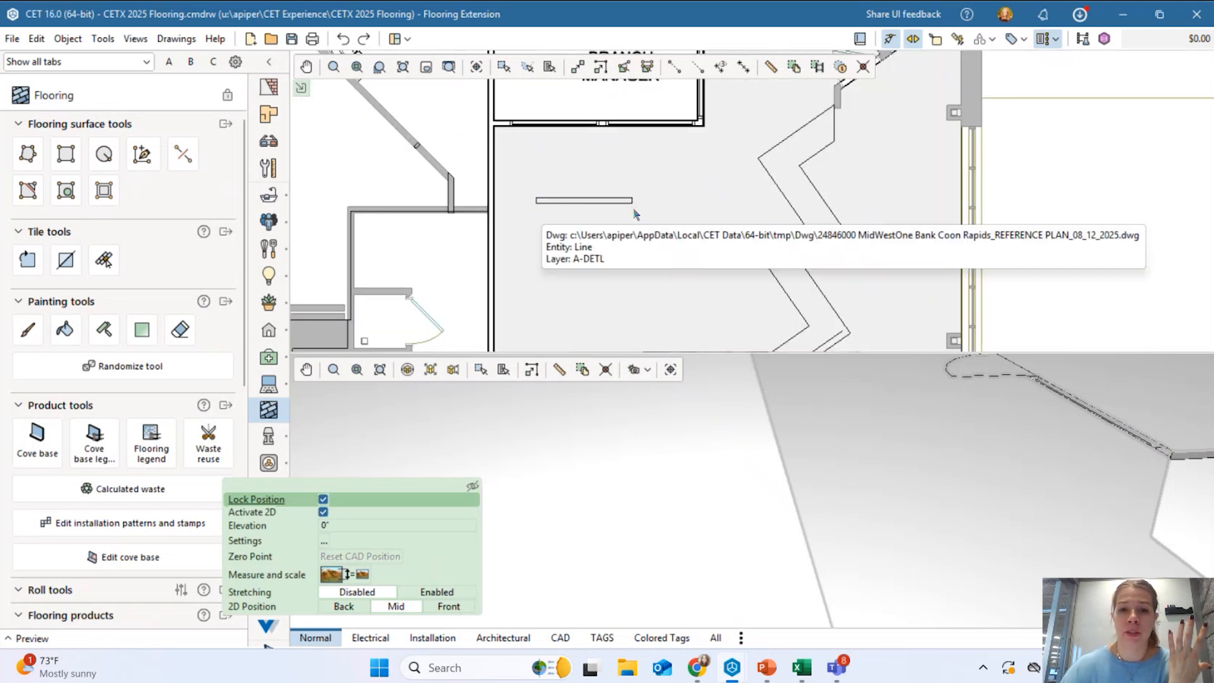
scroll(589, 202, "up", 1)
scroll(588, 203, "up", 2)
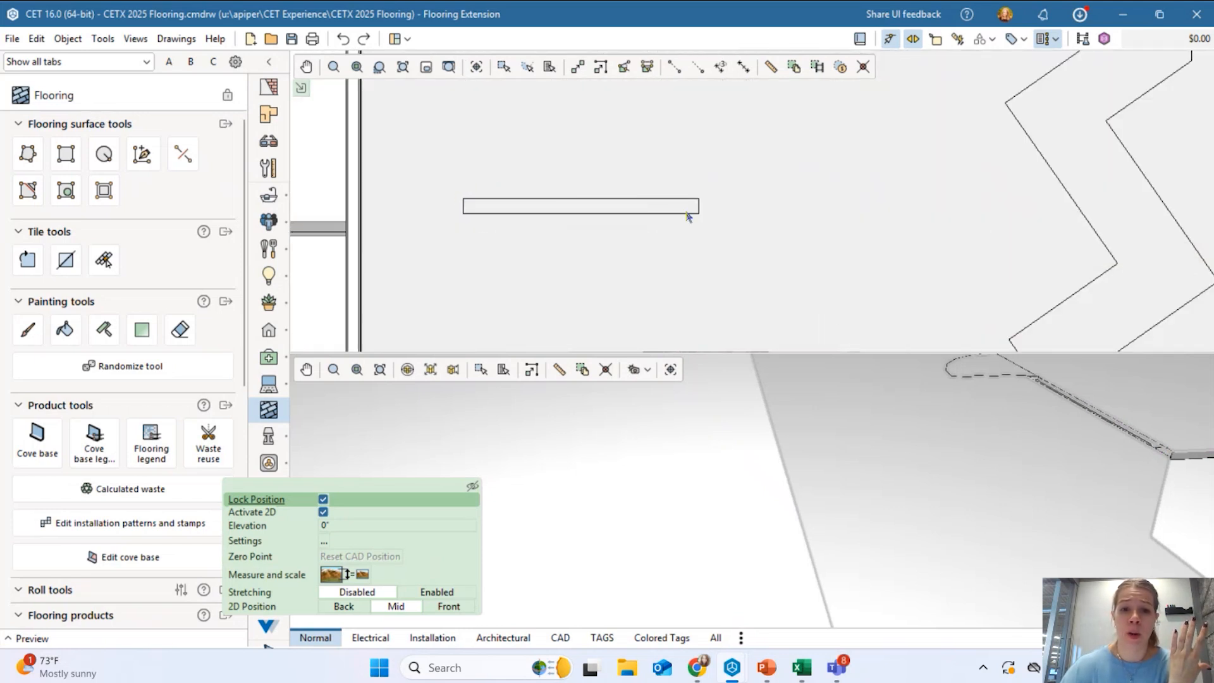
Trace a thin custom rectangle over the small wall below the Branch Manager room.
left_click(27, 155)
left_click(464, 199)
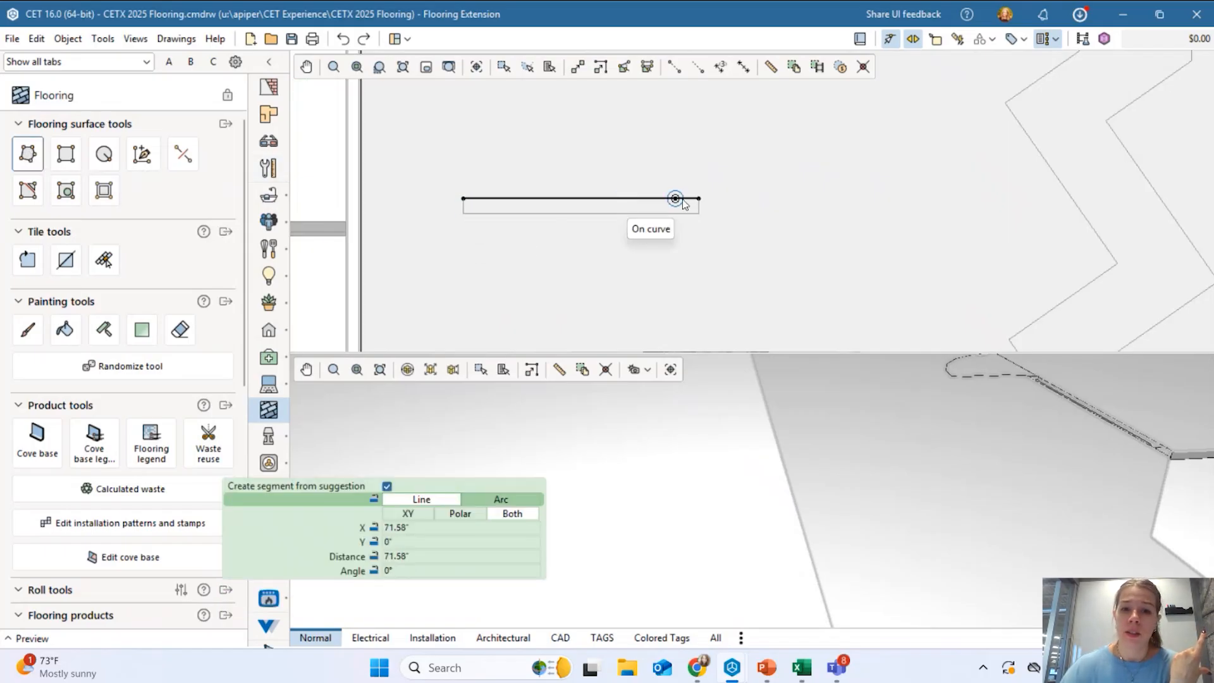
left_click(699, 198)
left_click(698, 213)
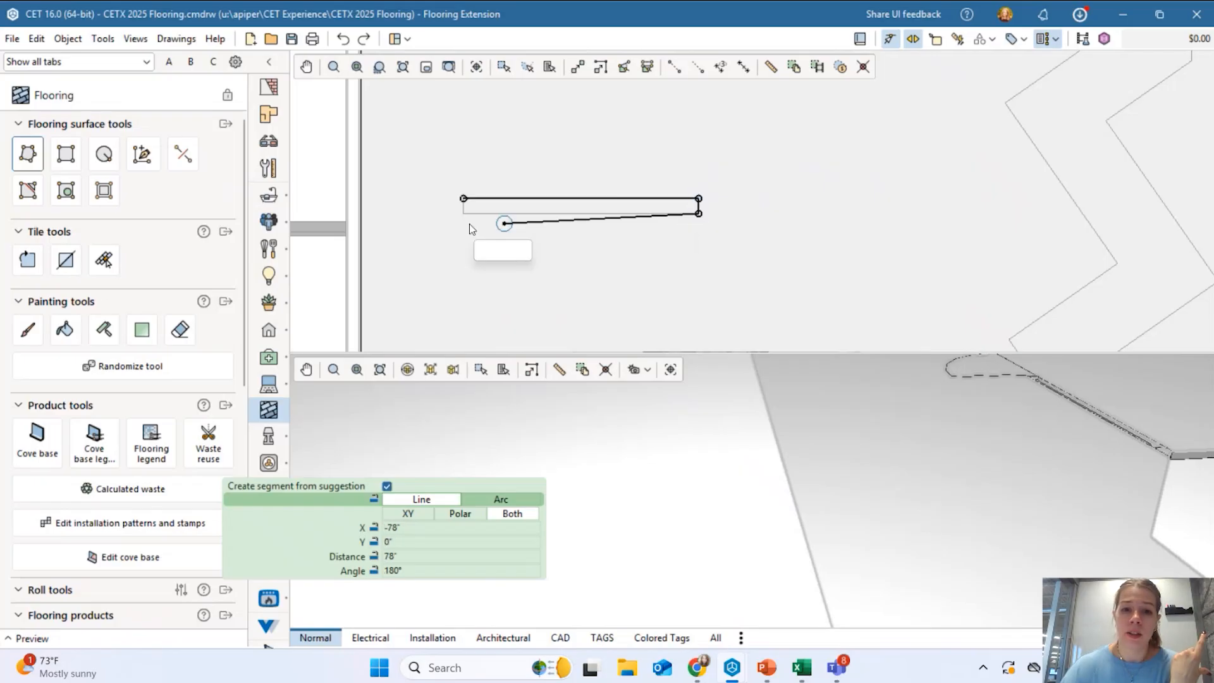
left_click(464, 213)
left_click(464, 198)
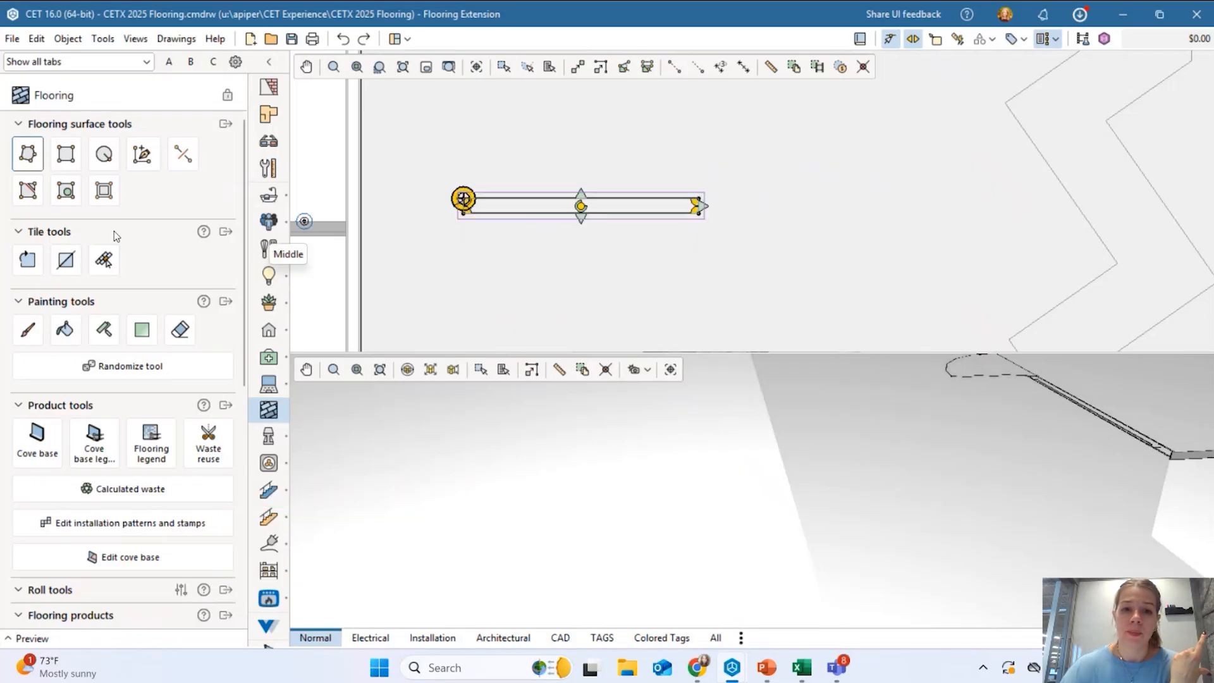
Cut the thin rectangle out of the lobby floor and check the resulting hole.
scroll(524, 227, "down", 2)
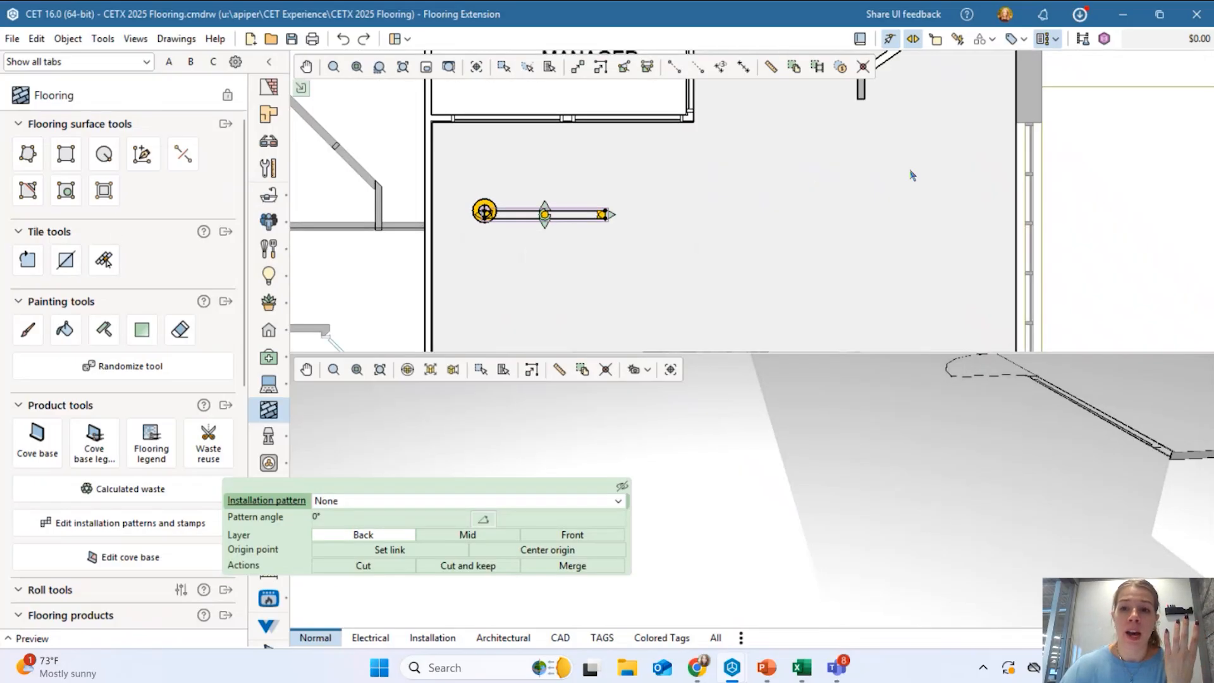
left_click(381, 569)
left_click(610, 234)
scroll(626, 209, "up", 3)
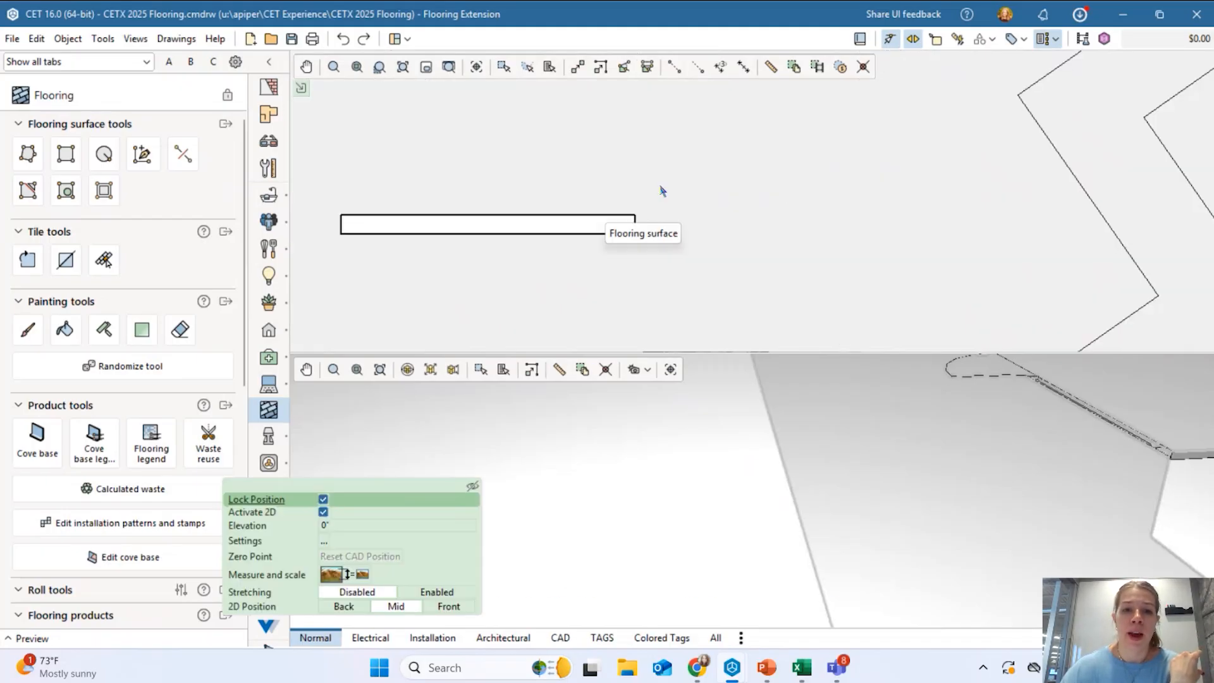
scroll(652, 234, "down", 4)
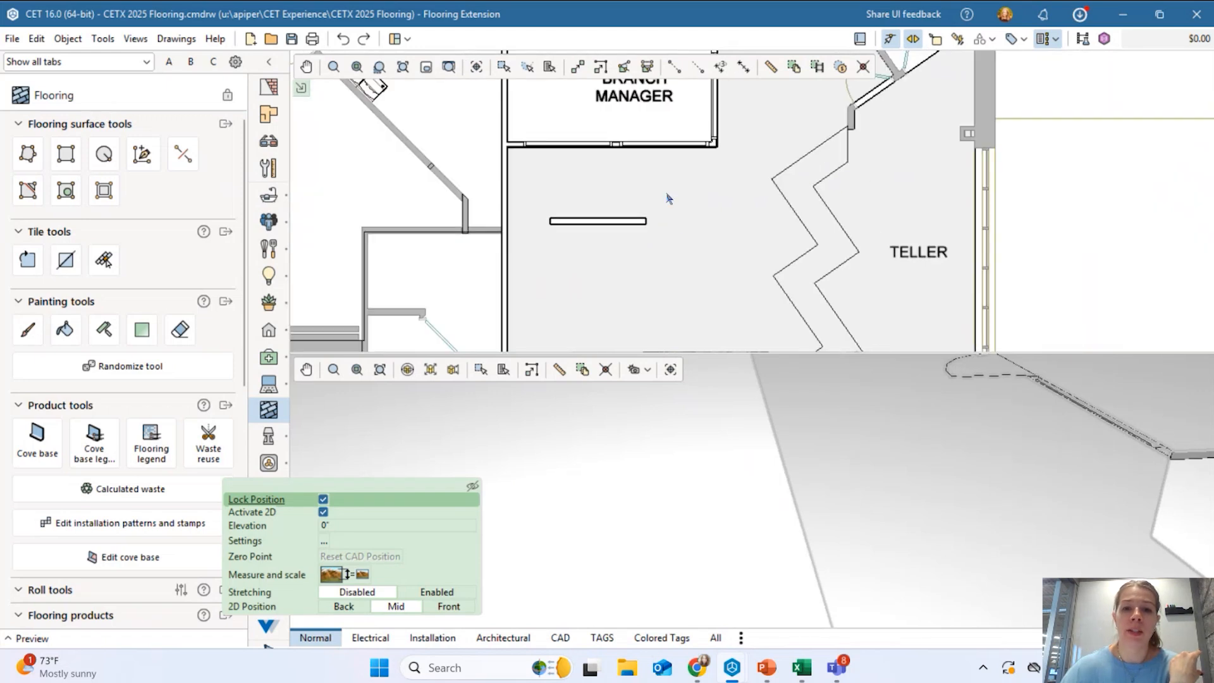
scroll(667, 198, "down", 3)
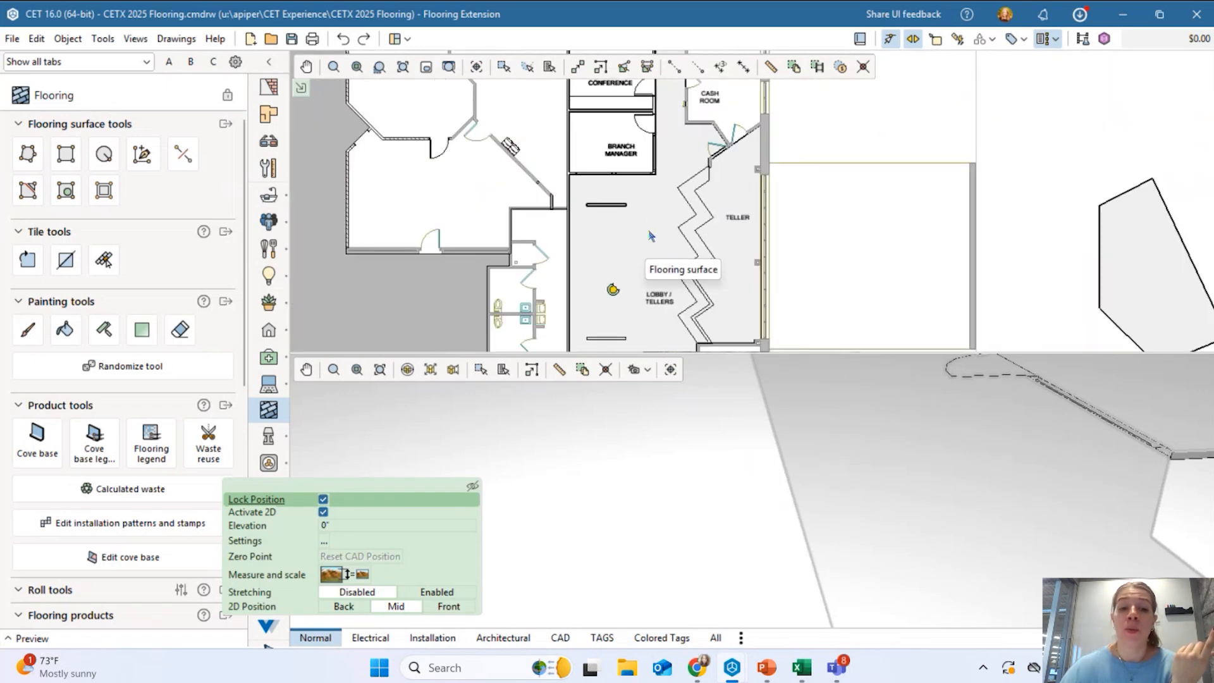
scroll(658, 229, "up", 3)
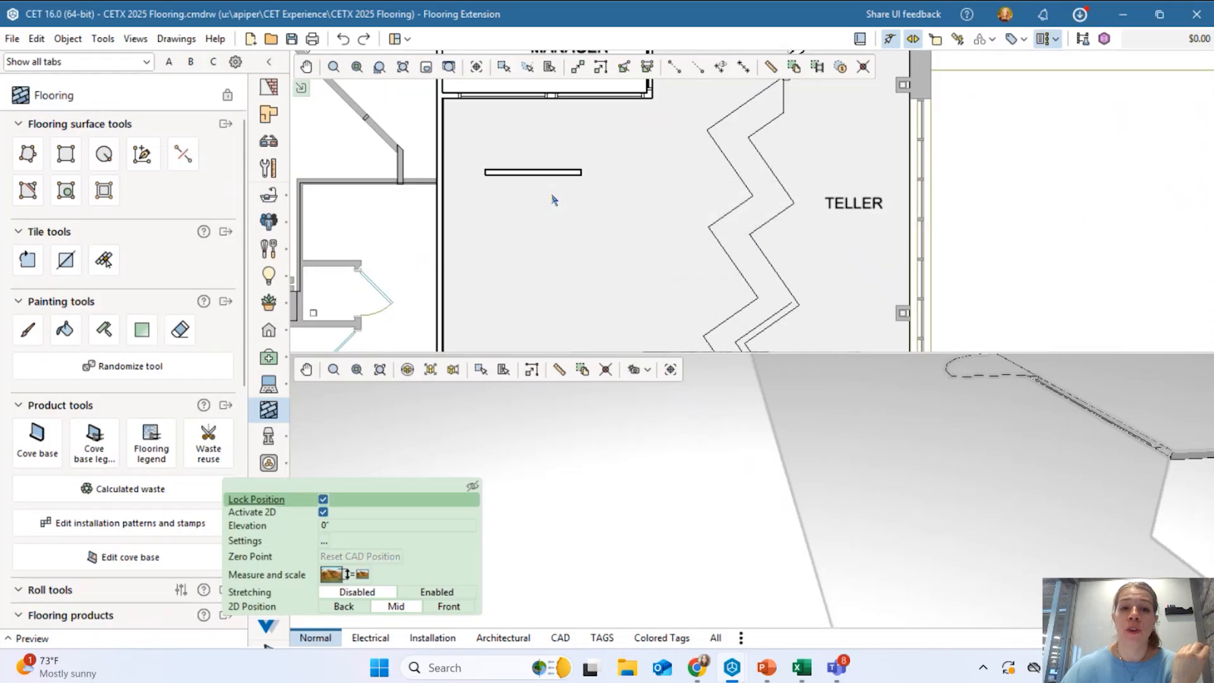
scroll(548, 200, "down", 2)
left_click(613, 204)
scroll(633, 173, "down", 3)
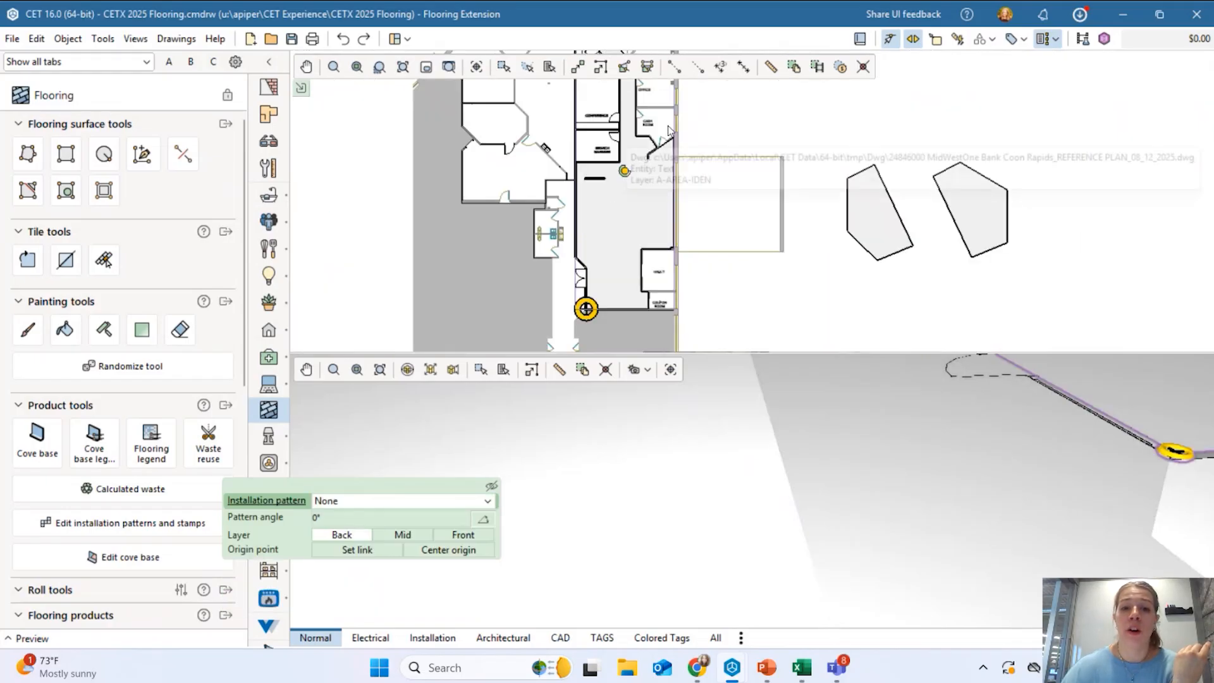
scroll(615, 297, "up", 3)
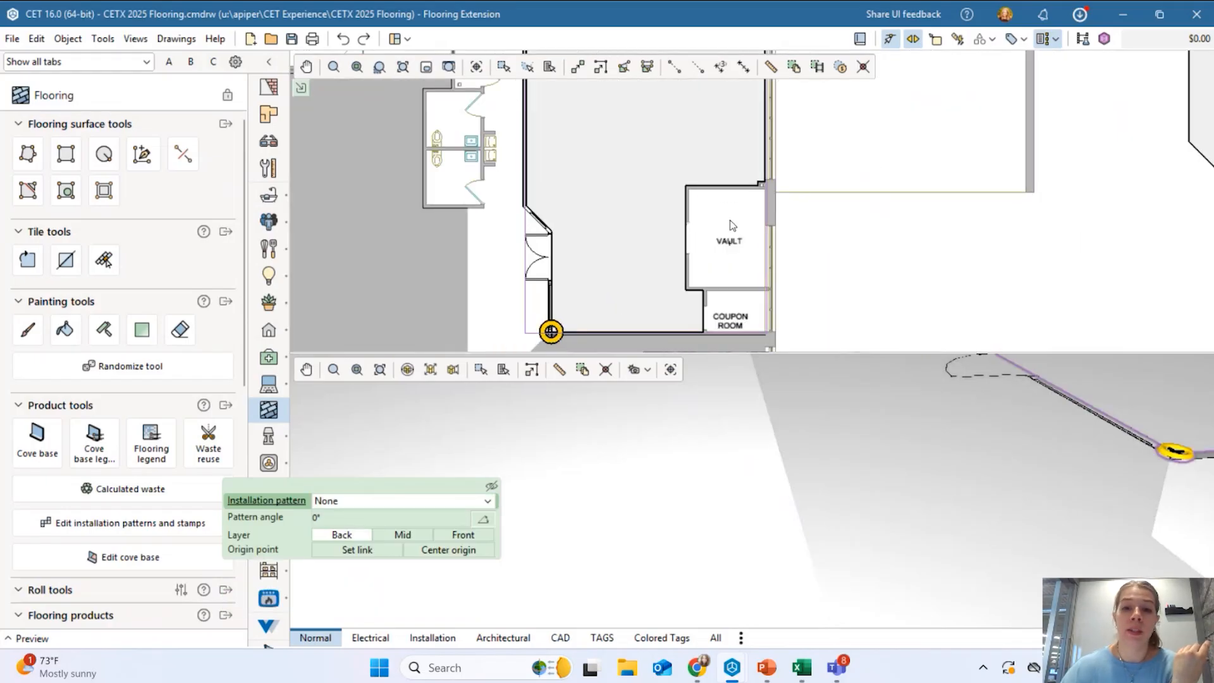
scroll(732, 224, "down", 3)
middle_click_drag(698, 103, 664, 168)
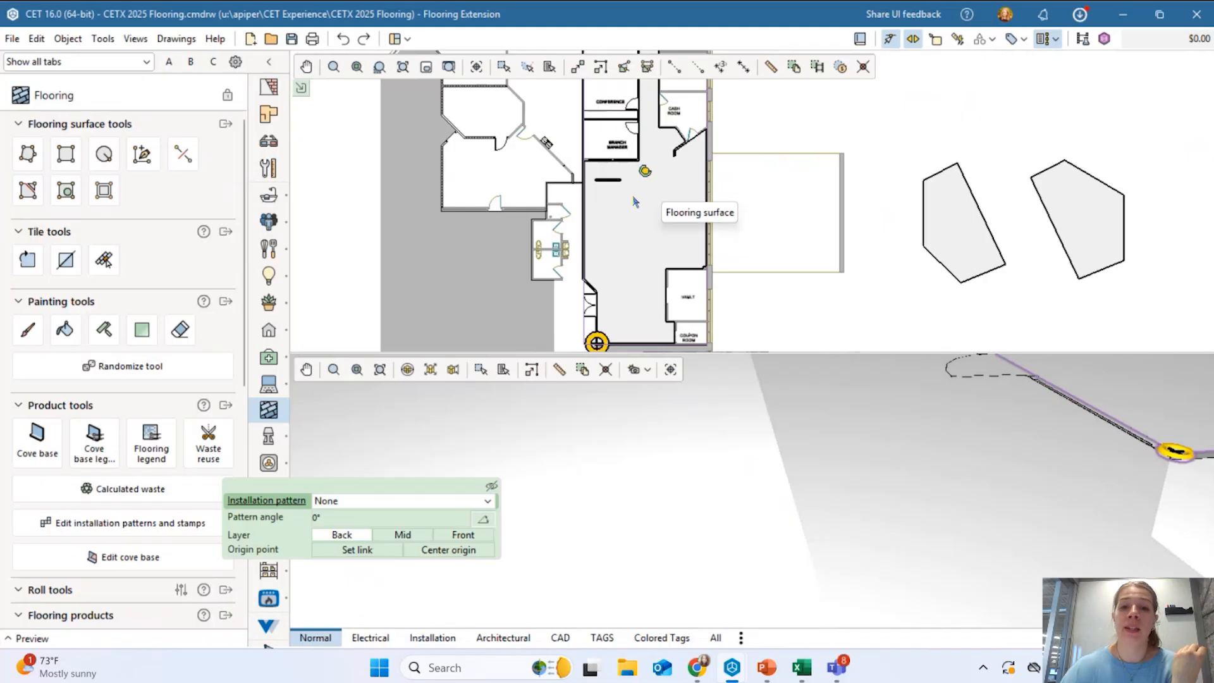
Deselect the floor, pan toward the hole, and briefly activate then cancel Remove hole.
scroll(635, 201, "up", 5)
scroll(617, 190, "down", 1)
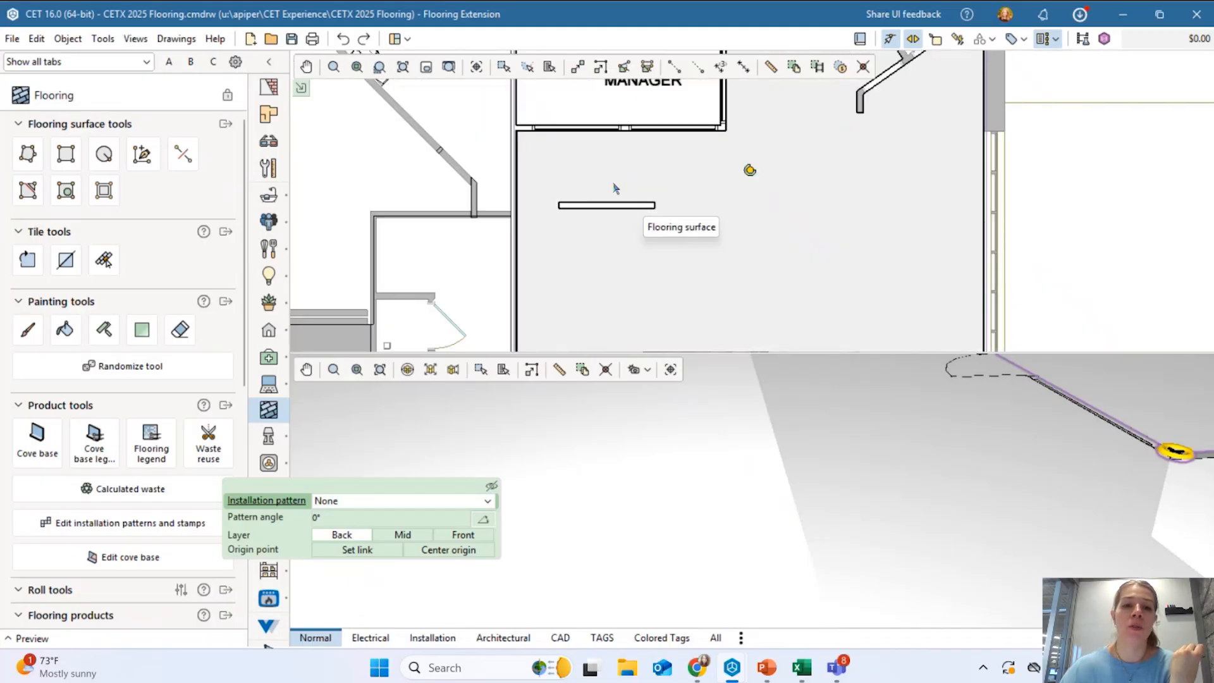
left_click(459, 123)
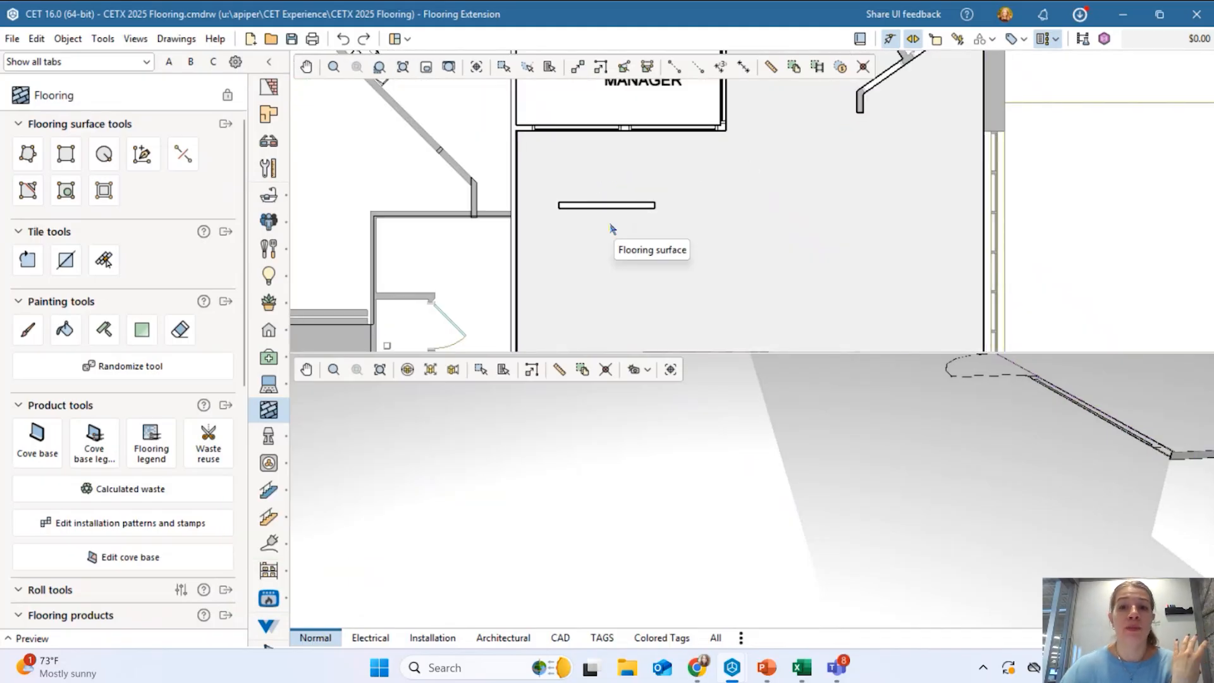
middle_click_drag(656, 236, 586, 107)
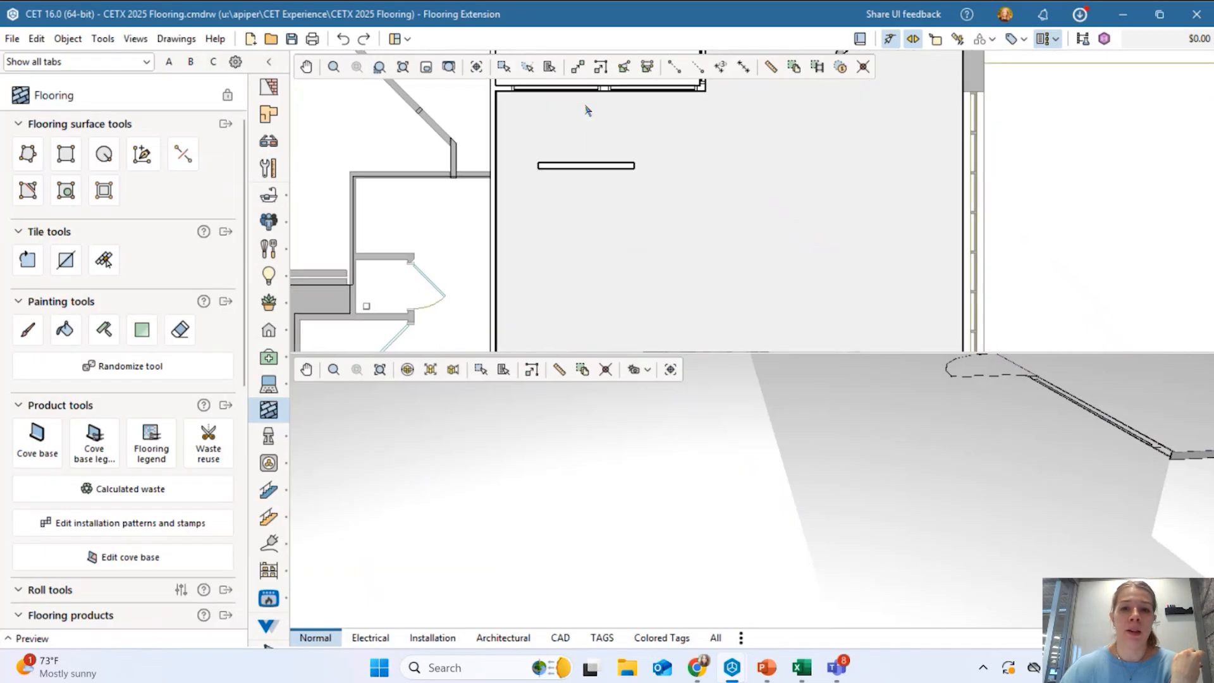
left_click(64, 191)
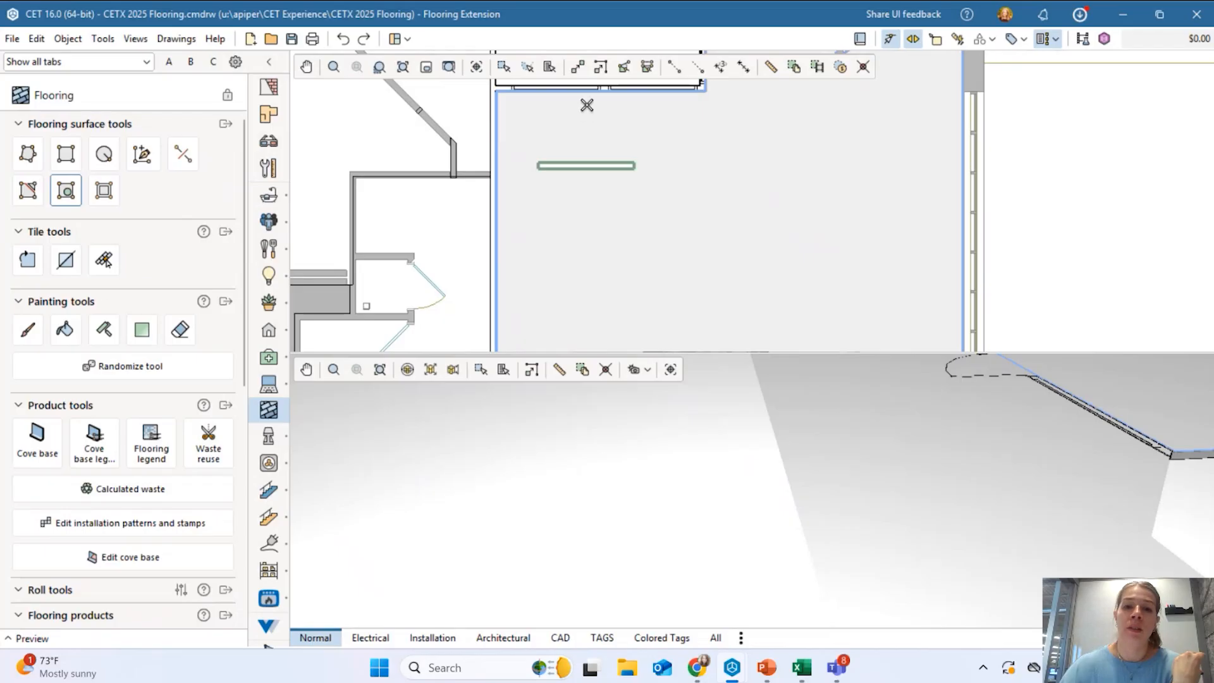
key("Escape")
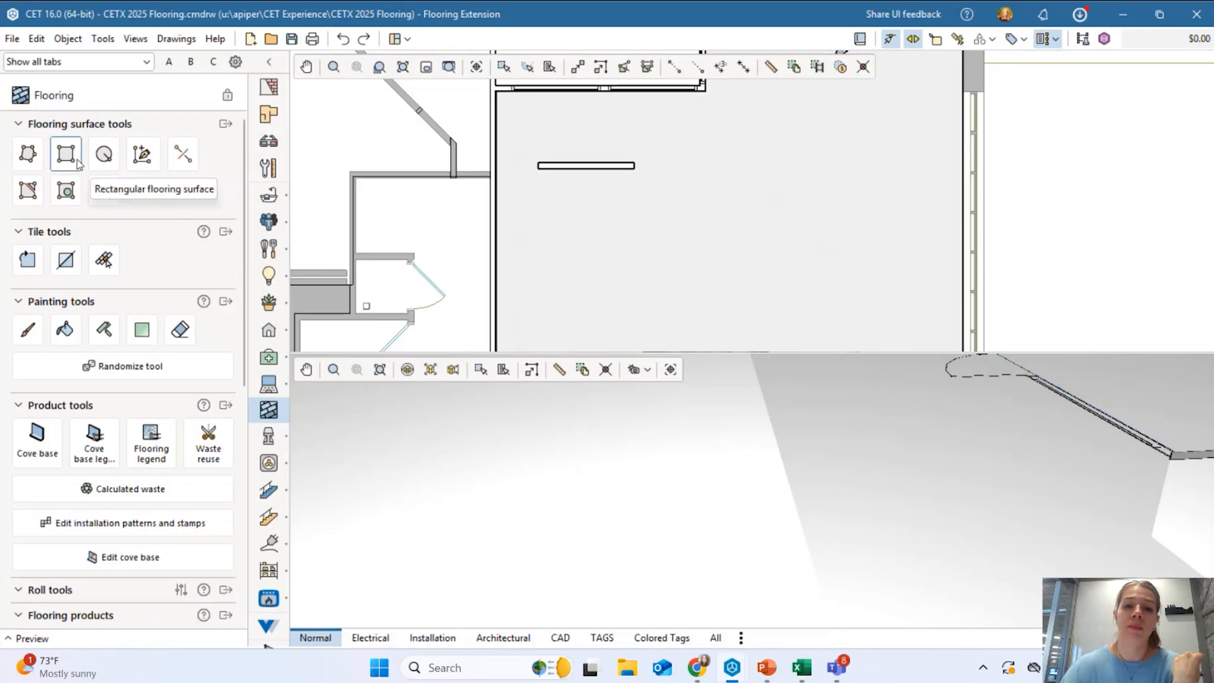
Apply Remove hole to the green hole in the lobby floor, then inspect the floor.
left_click(66, 191)
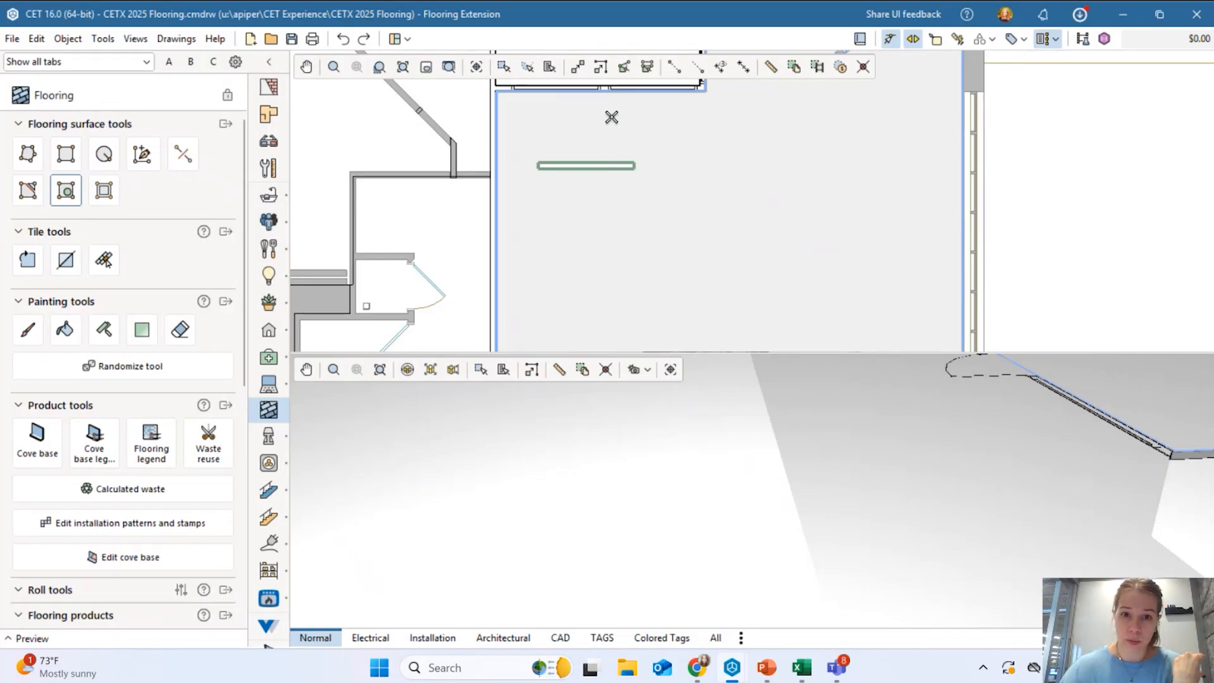
left_click(563, 167)
scroll(673, 177, "down", 3)
left_click(679, 186)
scroll(658, 181, "down", 3)
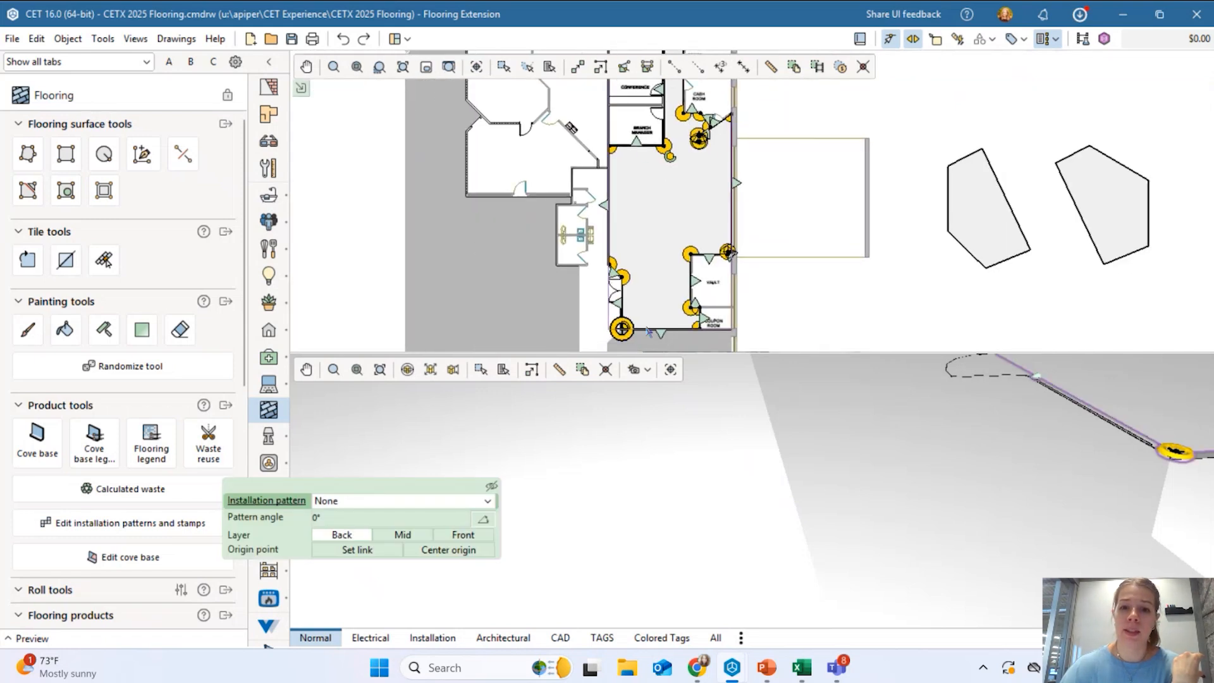
scroll(651, 332, "up", 3)
scroll(686, 293, "down", 2)
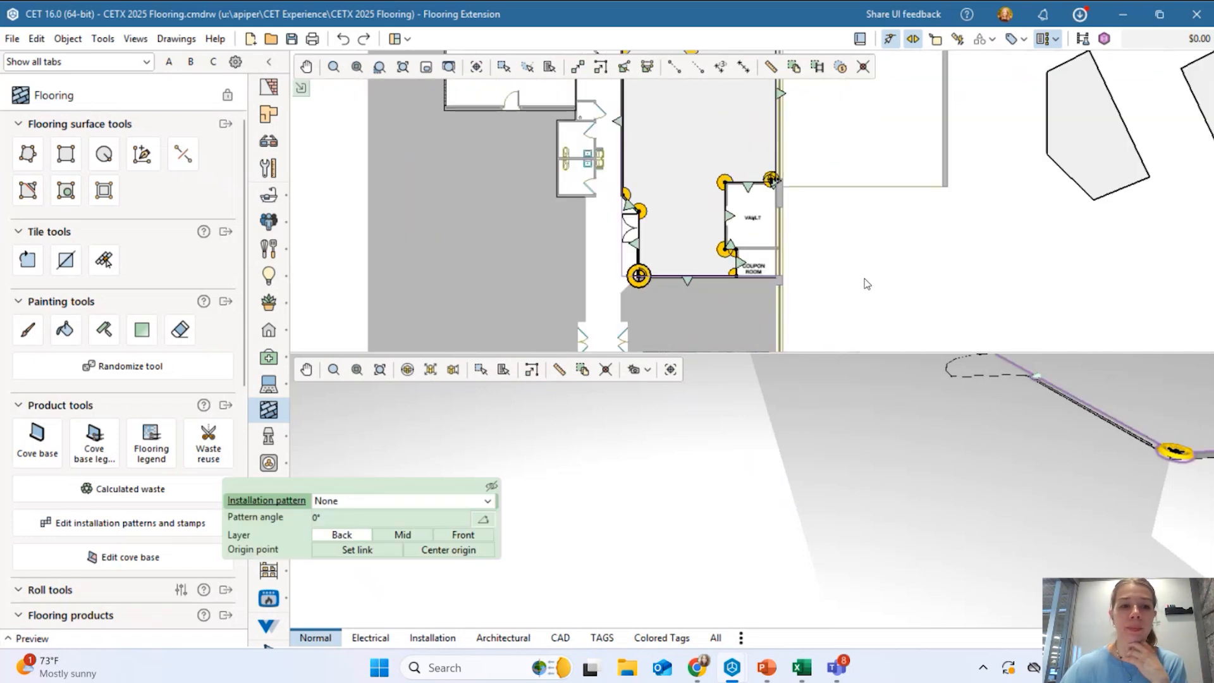
left_click(865, 279)
scroll(114, 201, "down", 2)
middle_click_drag(392, 201, 363, 213)
scroll(268, 210, "down", 1)
scroll(195, 206, "up", 2)
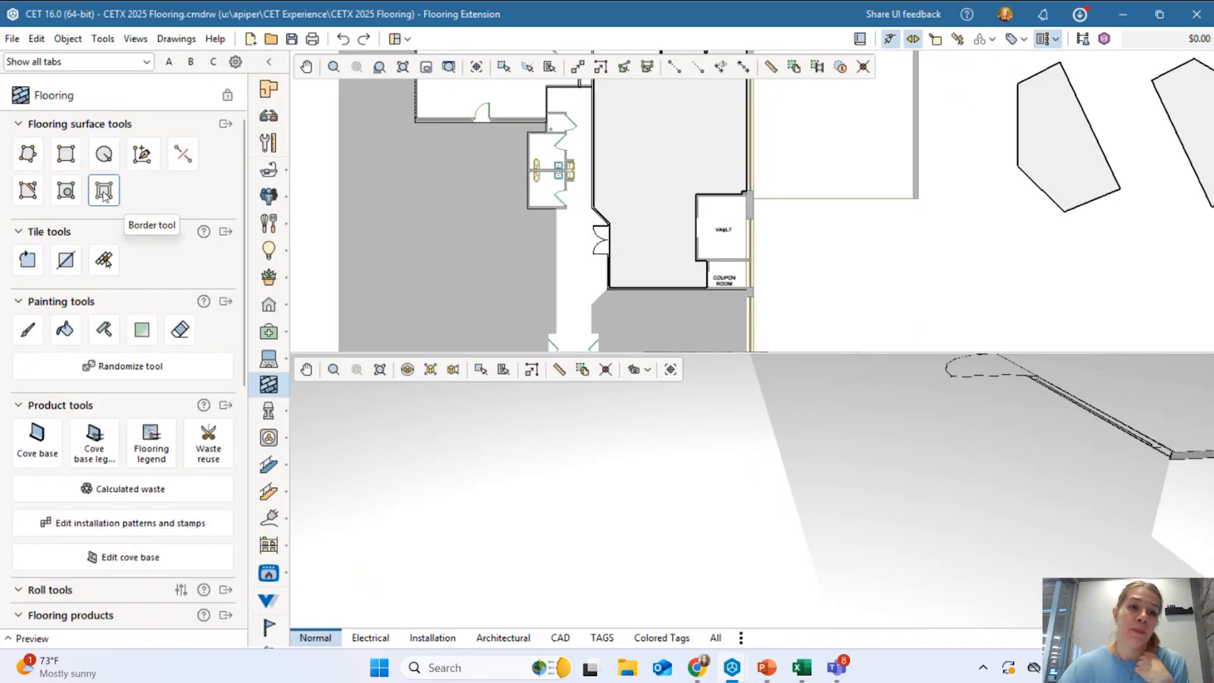
Pan to the two polygon halves and dismiss the webinar notice banner.
scroll(643, 247, "down", 4)
middle_click_drag(875, 215, 664, 197)
scroll(791, 174, "up", 7)
scroll(665, 201, "down", 2)
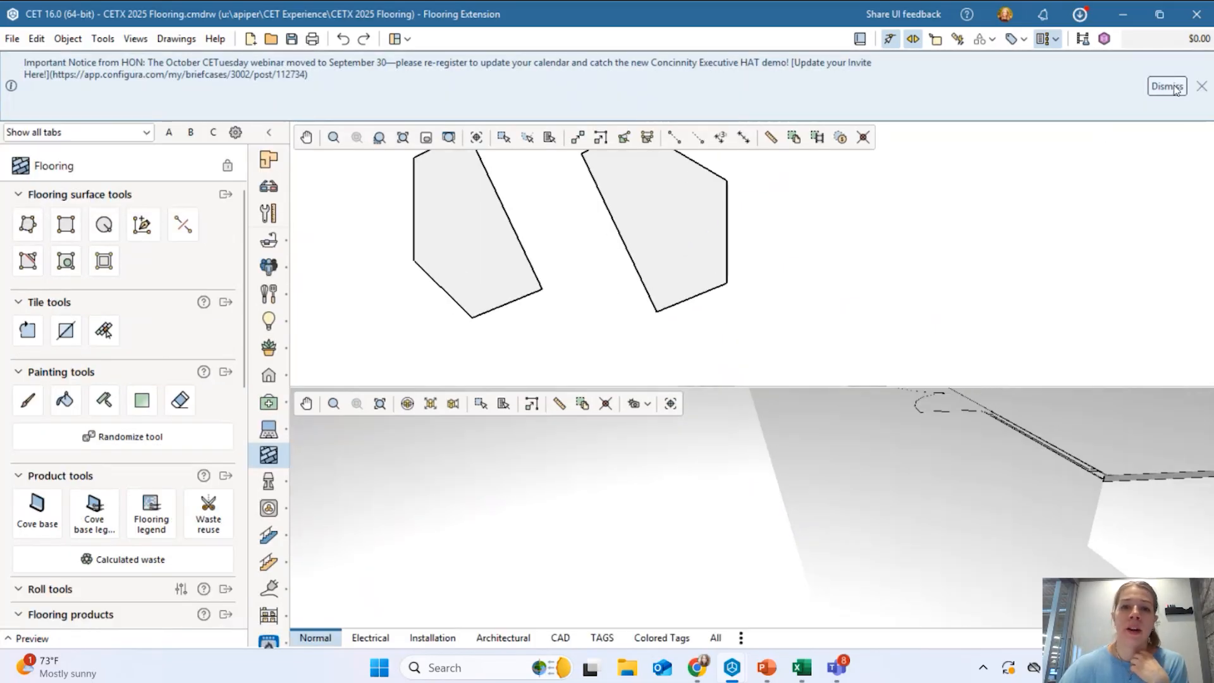
left_click(1168, 86)
Give the right polygon a 24" border inset.
left_click(103, 189)
left_click(690, 191)
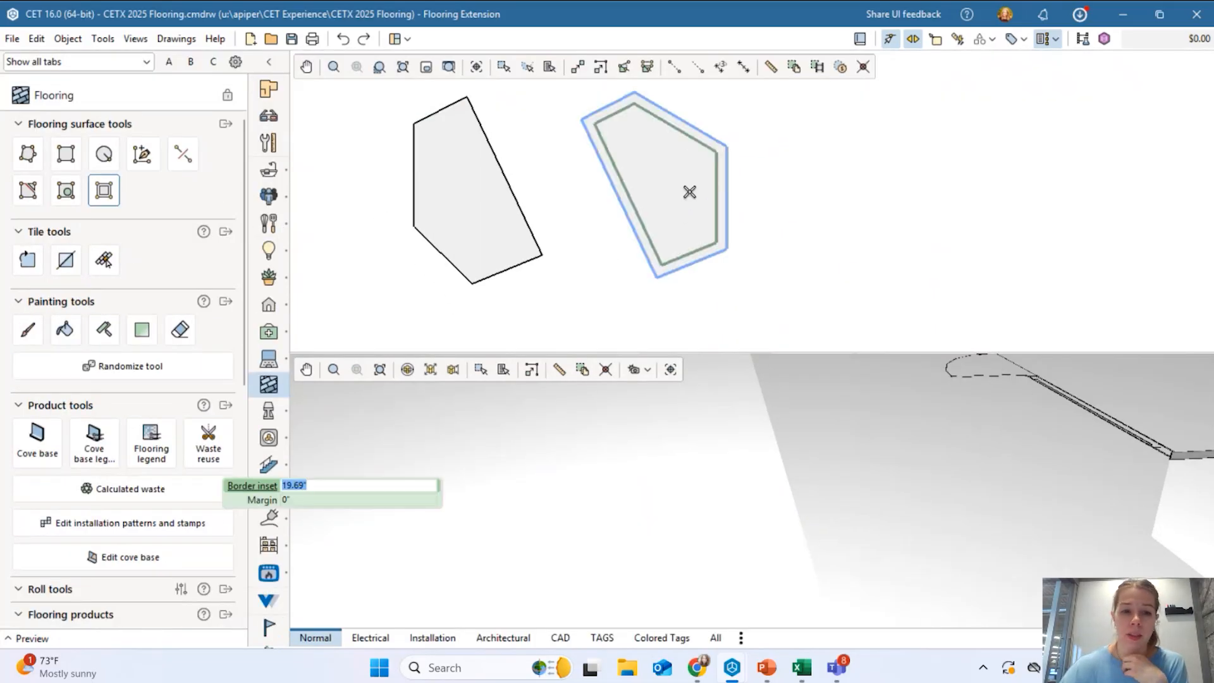
scroll(685, 189, "up", 1)
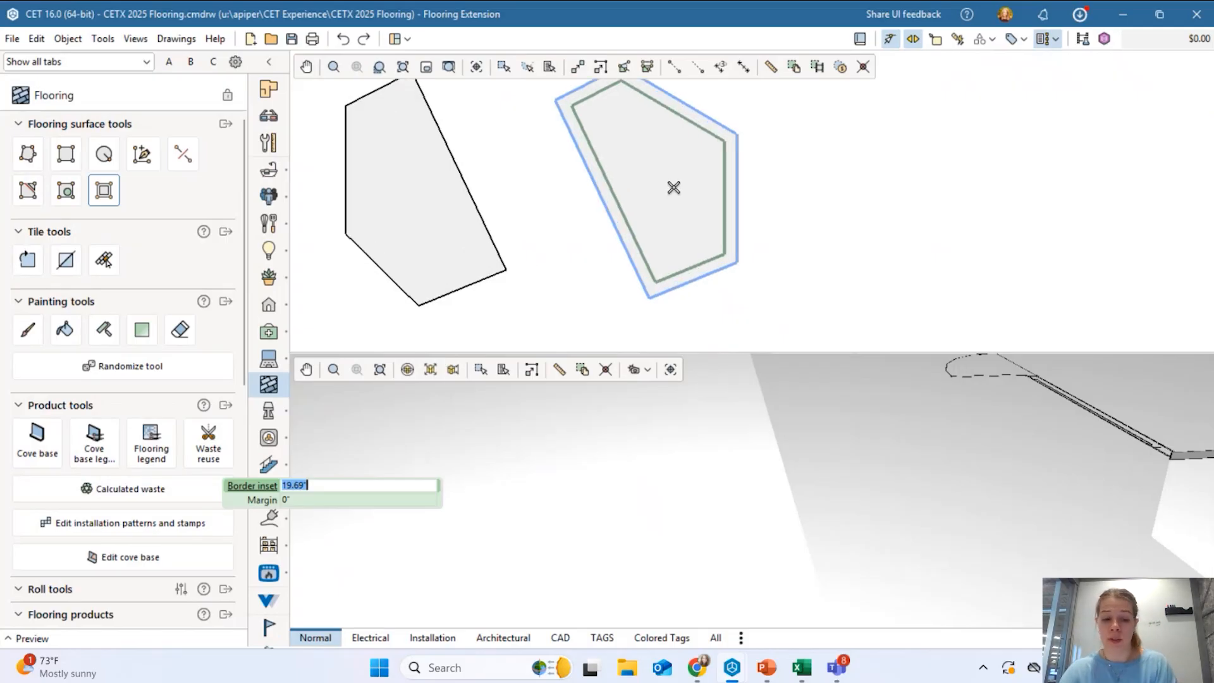
type("24")
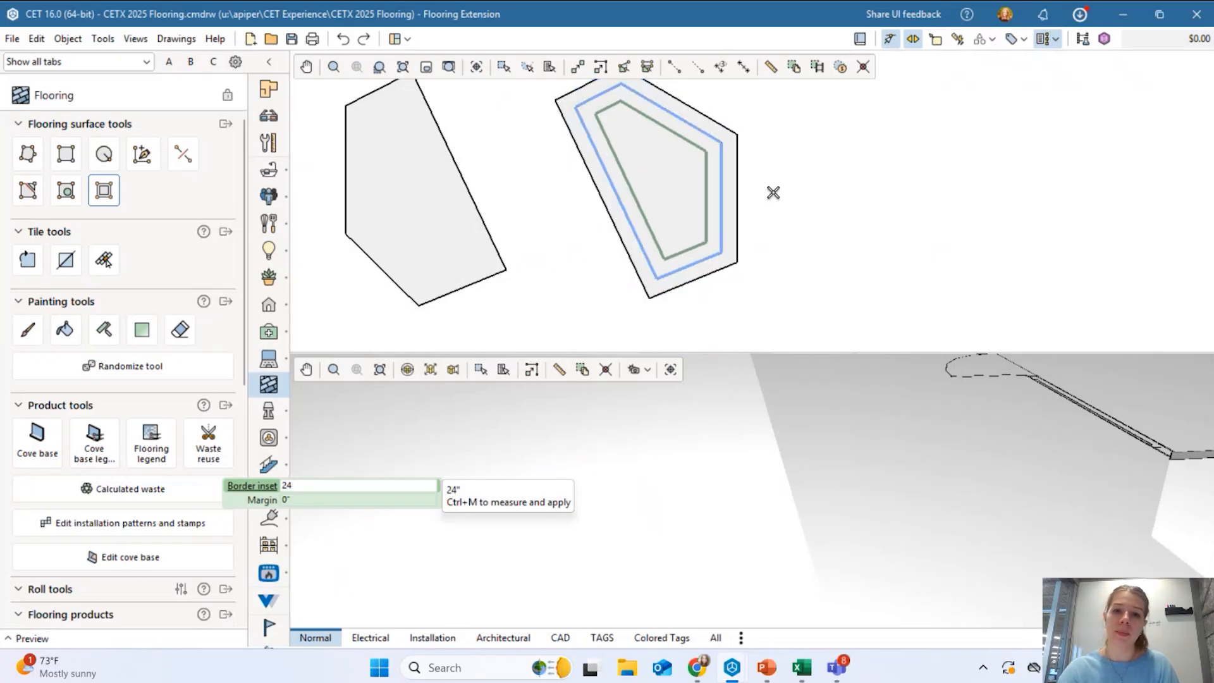
key("Return")
Undo the accidental move of the border surface and clear the selection.
left_click(713, 210)
scroll(713, 210, "up", 3)
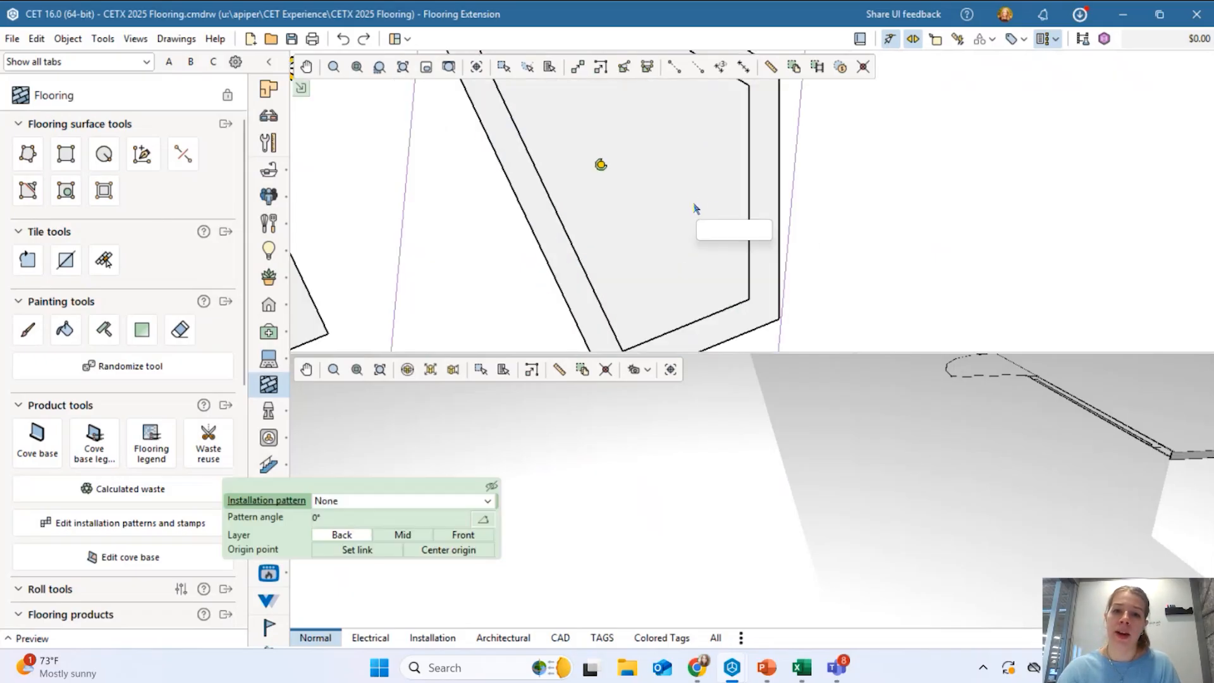
left_click(713, 213)
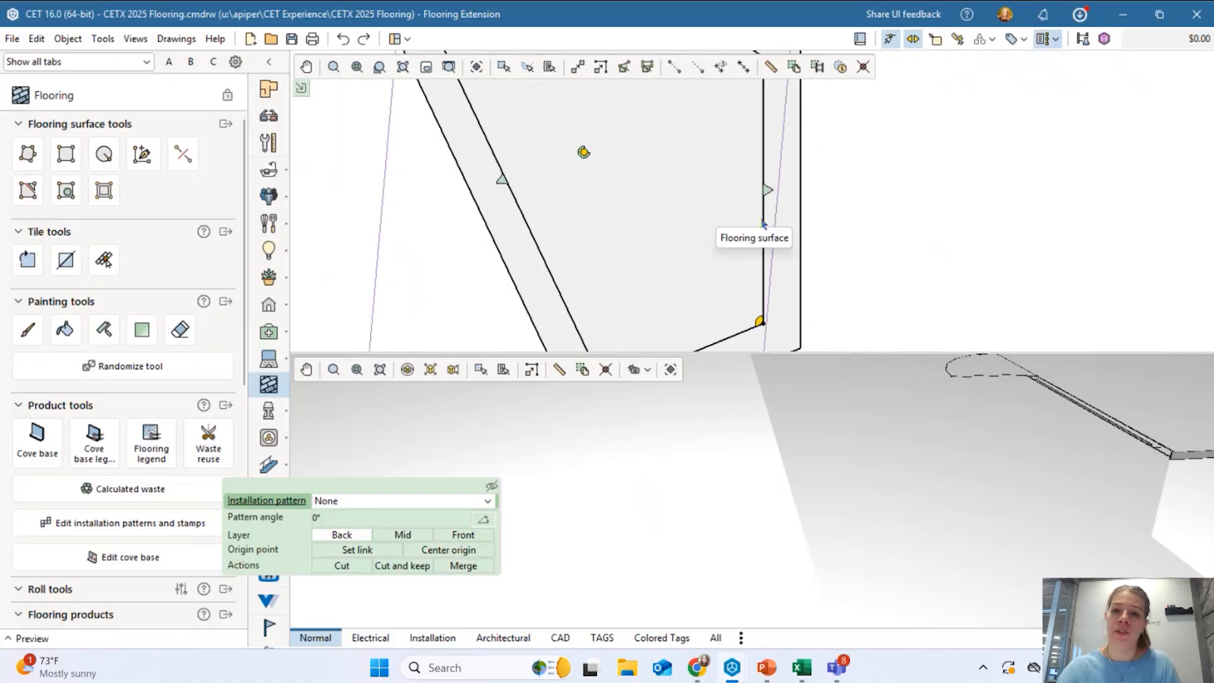
mouse_move(793, 235)
left_mouse_down()
mouse_move(952, 238)
mouse_move(774, 243)
left_mouse_up()
left_click(852, 227)
scroll(852, 229, "down", 3)
left_click(343, 39)
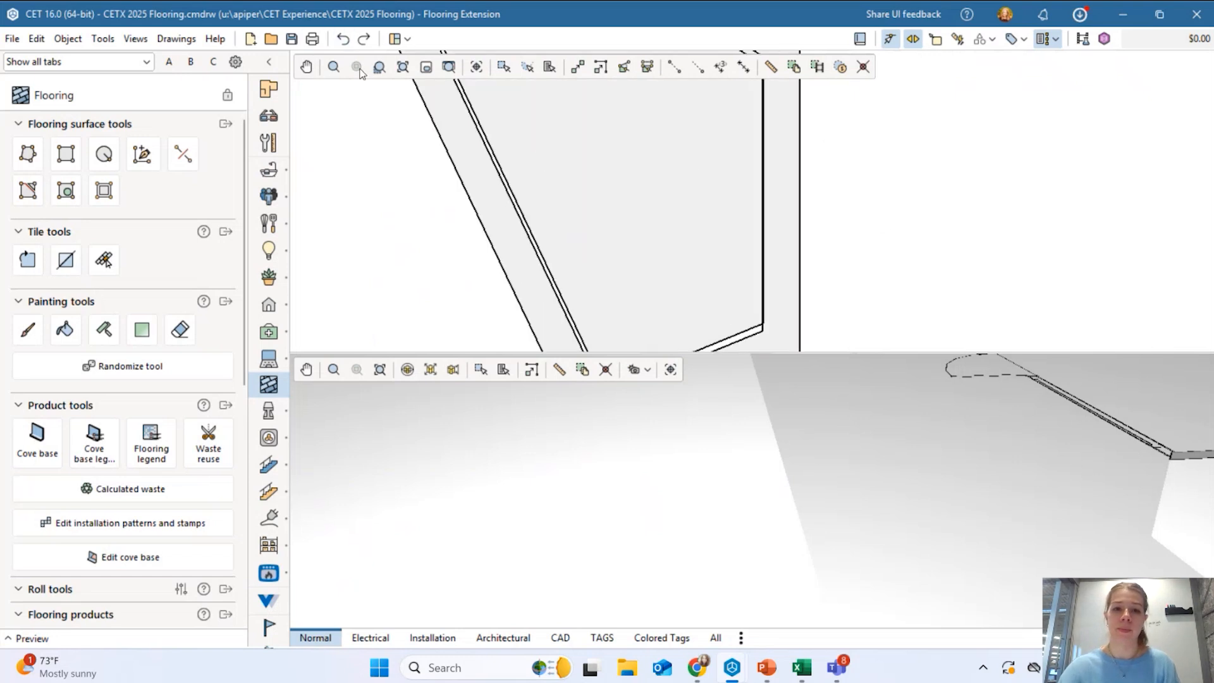
left_click(343, 39)
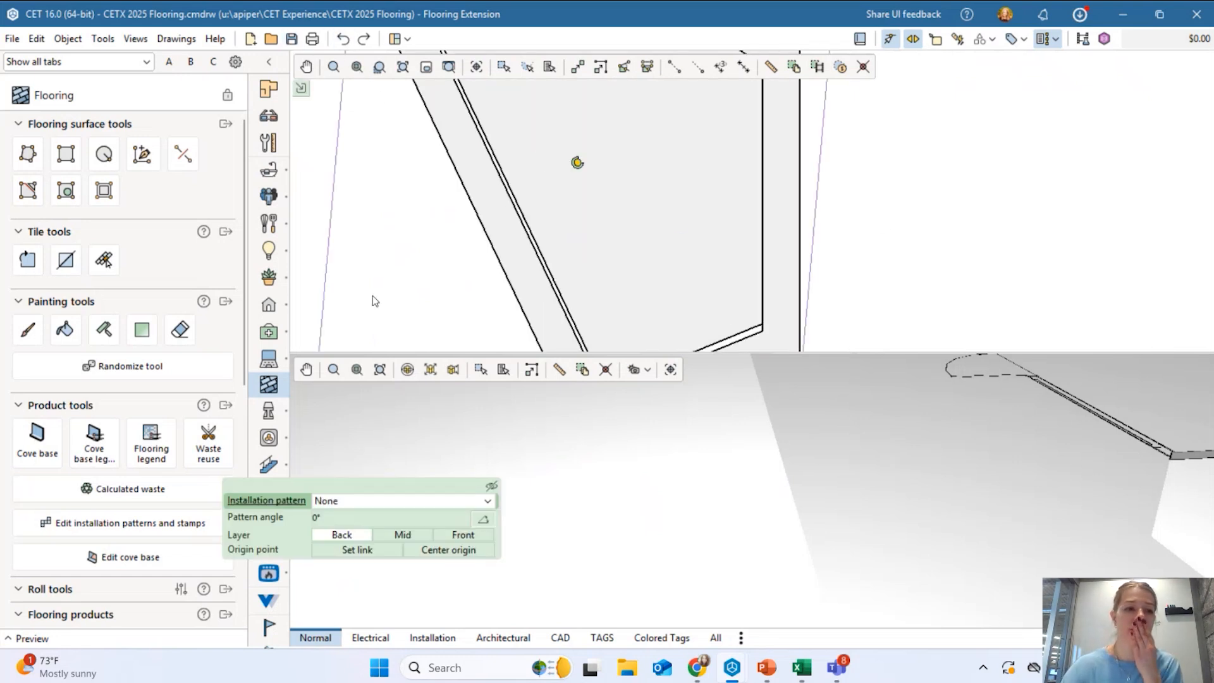
scroll(373, 295, "down", 3)
left_click(606, 234)
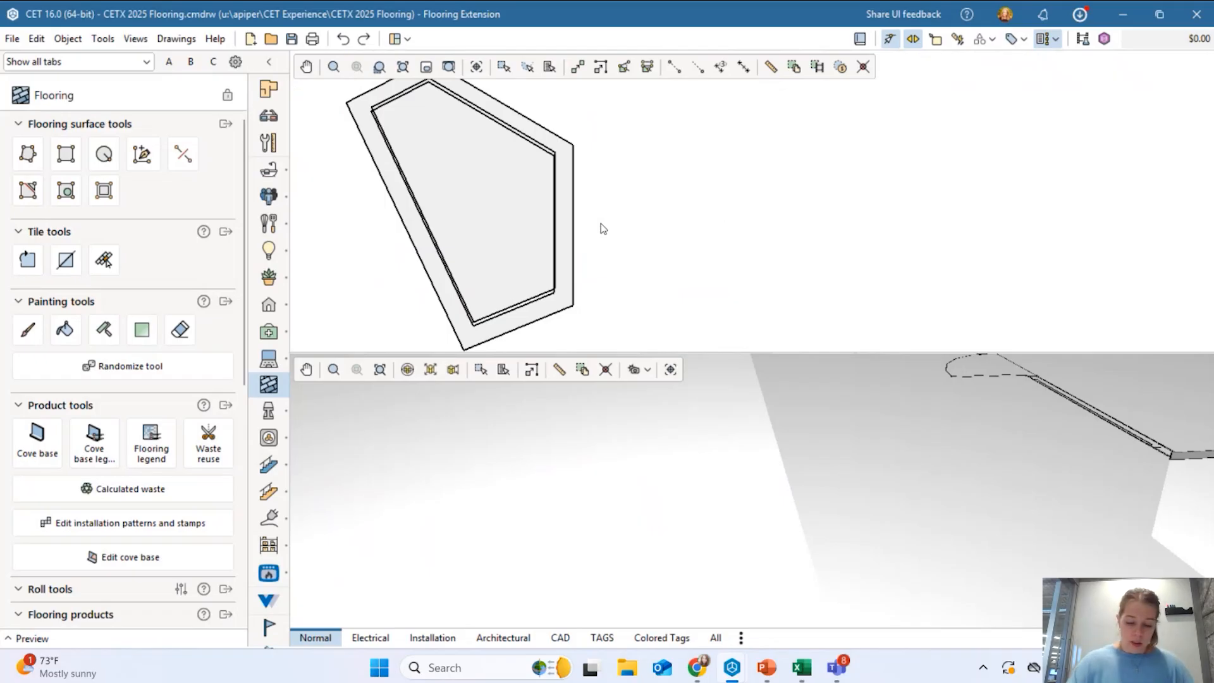
scroll(598, 215, "down", 5)
scroll(634, 213, "up", 5)
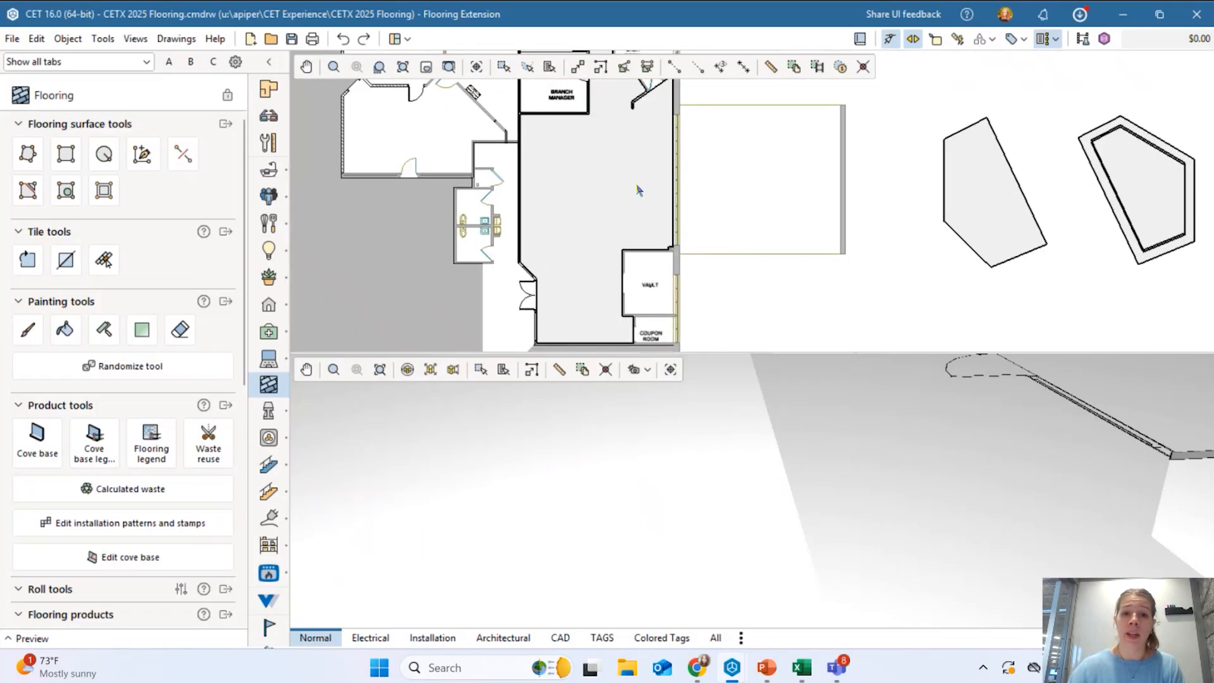
Apply the Custom 9x36 Ashlar installation pattern to the bank floor beside the Vault.
left_click(638, 189)
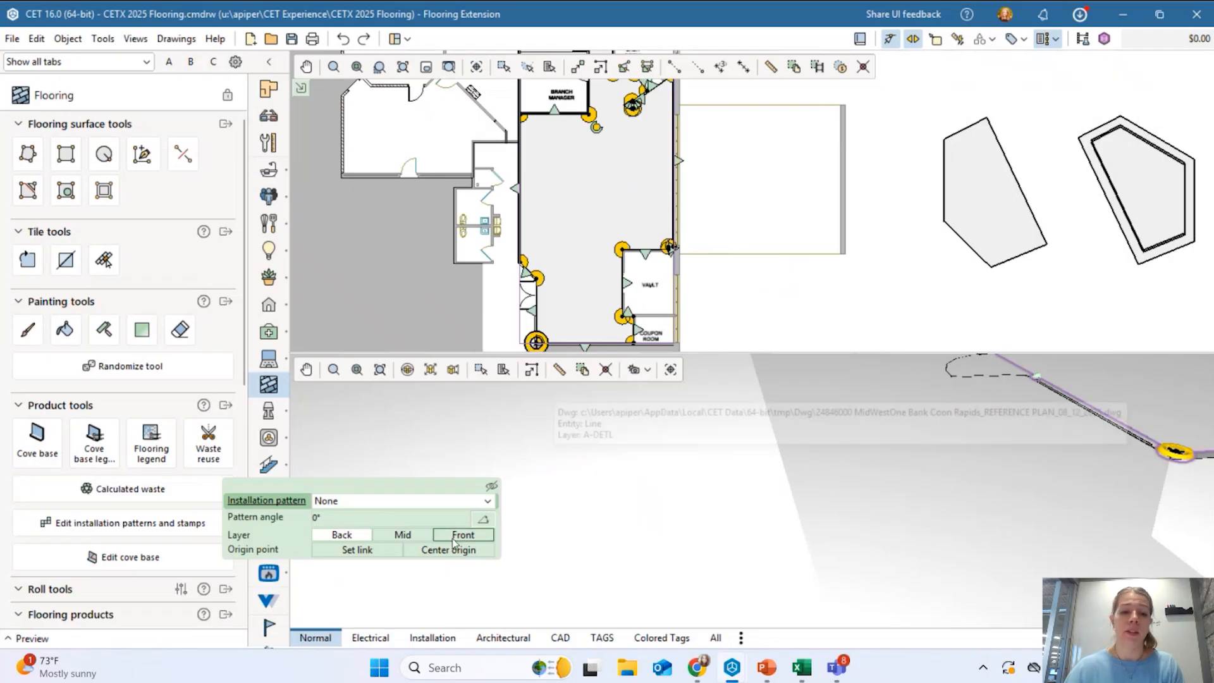
left_click_drag(373, 487, 401, 130)
left_click(357, 146)
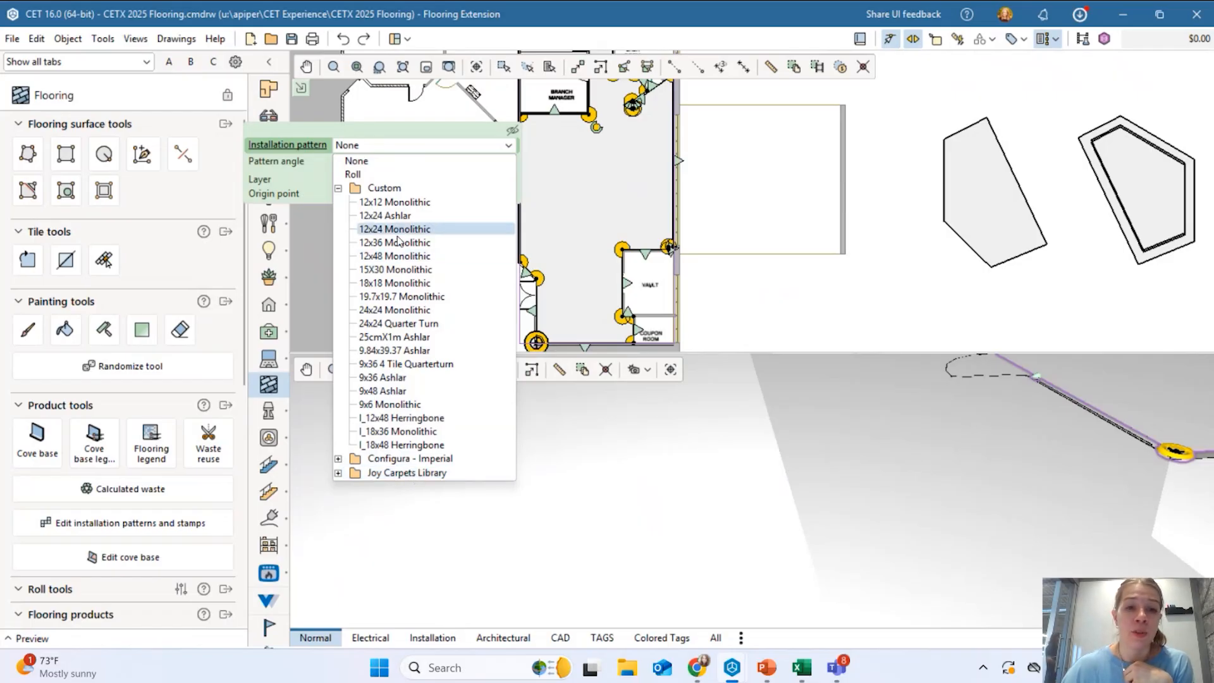
left_click(392, 382)
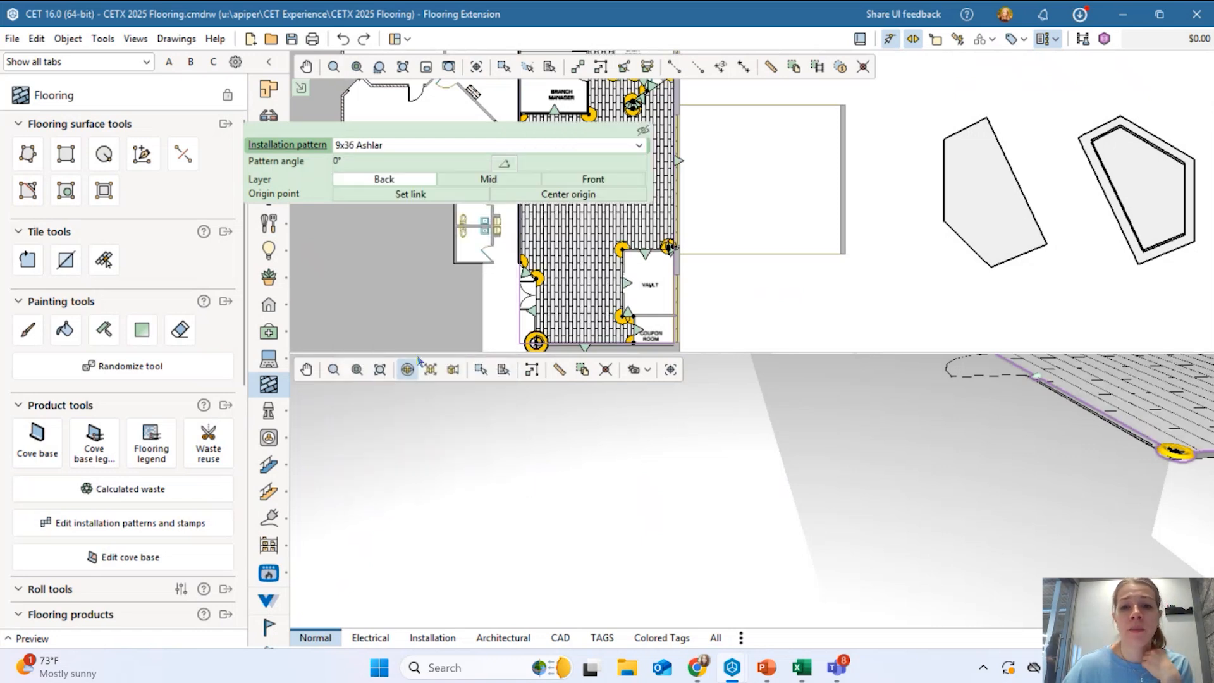
left_click(754, 299)
scroll(750, 235, "down", 2)
middle_click_drag(759, 234, 806, 240)
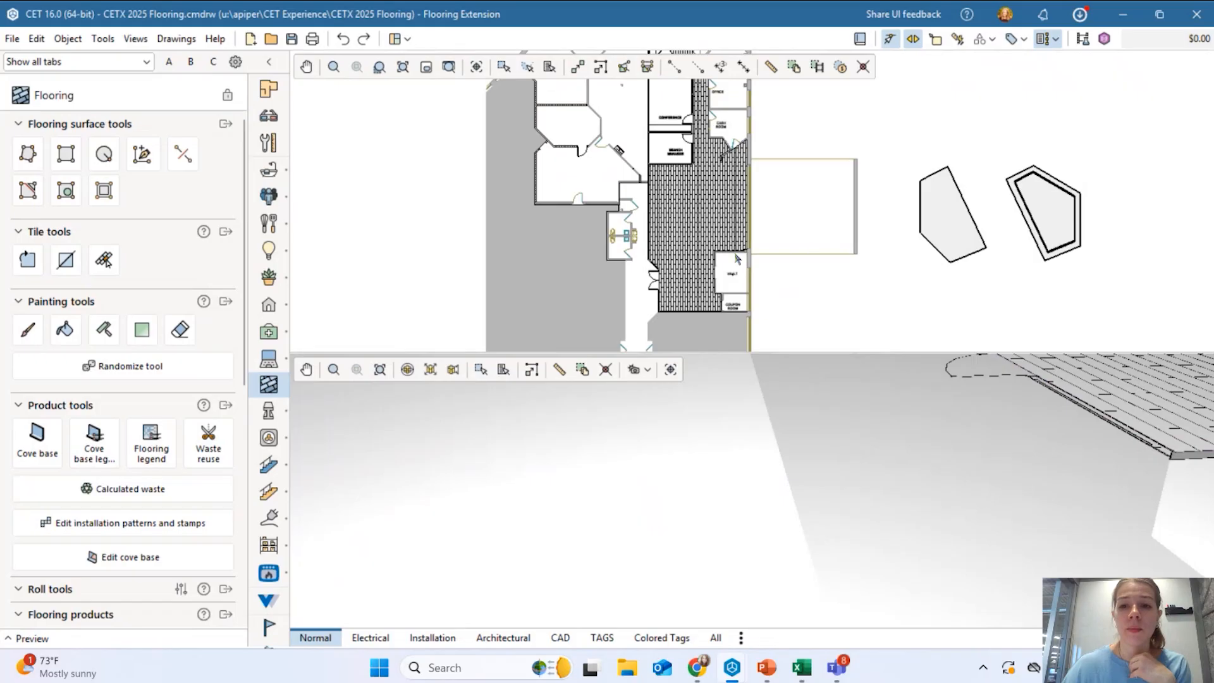
scroll(693, 222, "up", 4)
scroll(694, 219, "down", 3)
middle_click_drag(699, 245, 630, 261)
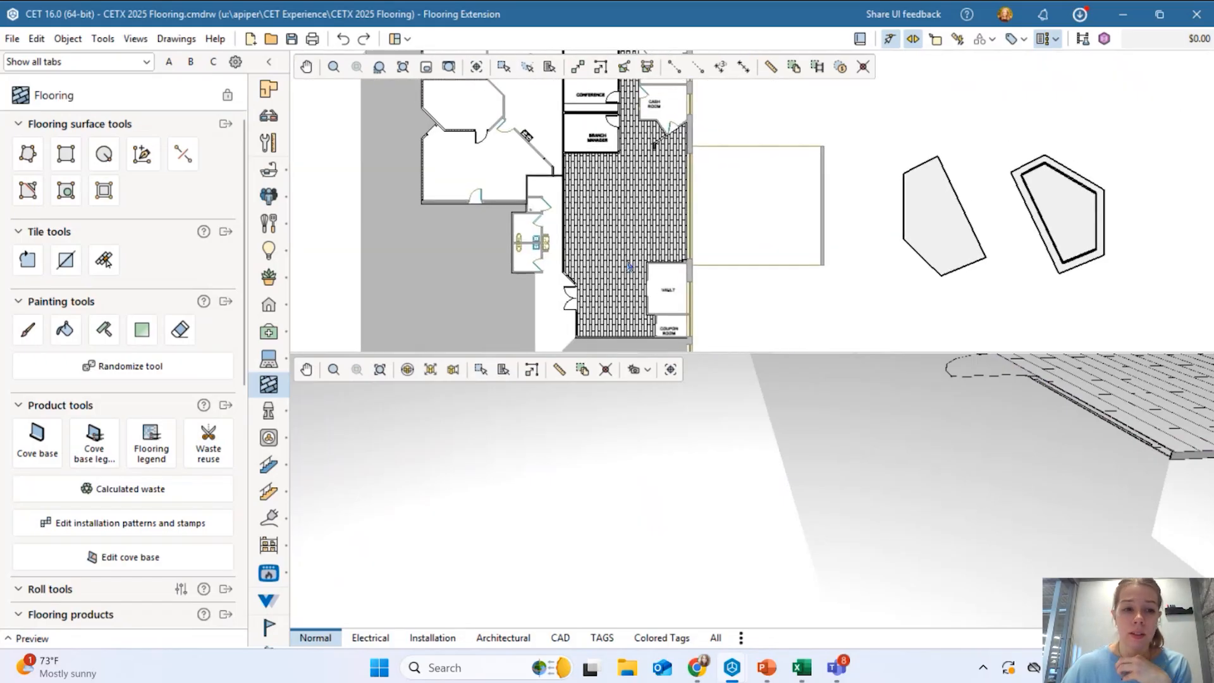
Set the tiled floor's pattern angle to 45°.
left_click(623, 223)
scroll(623, 223, "up", 4)
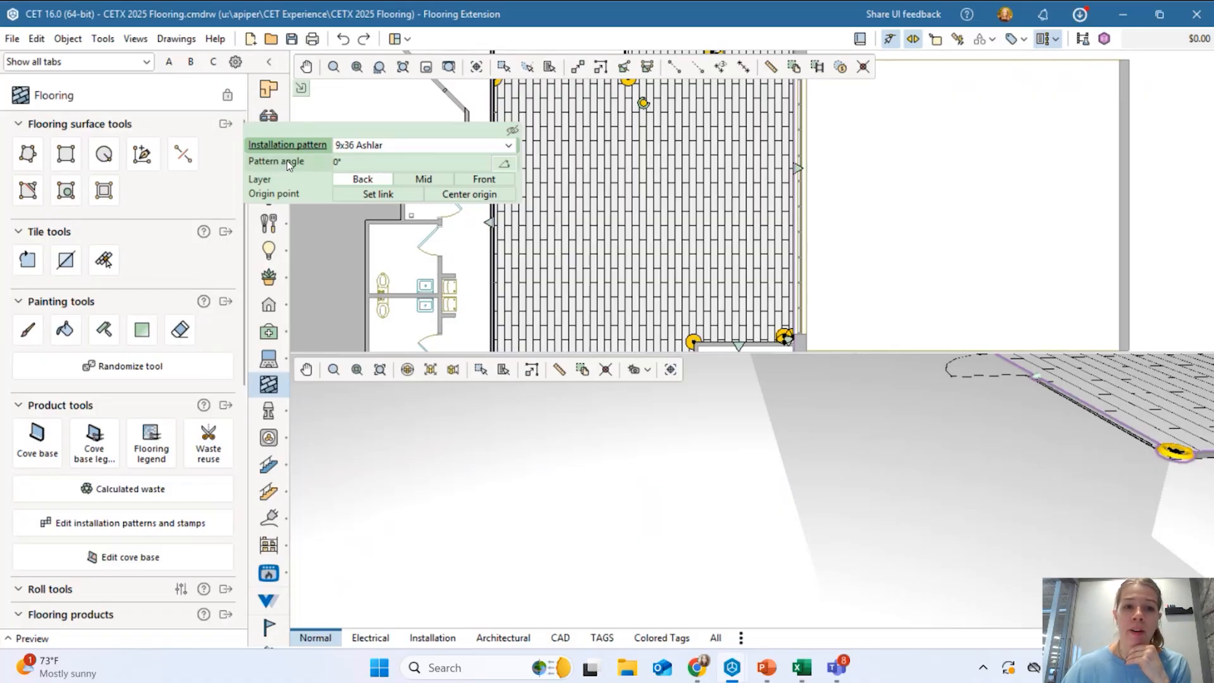
scroll(626, 200, "down", 2)
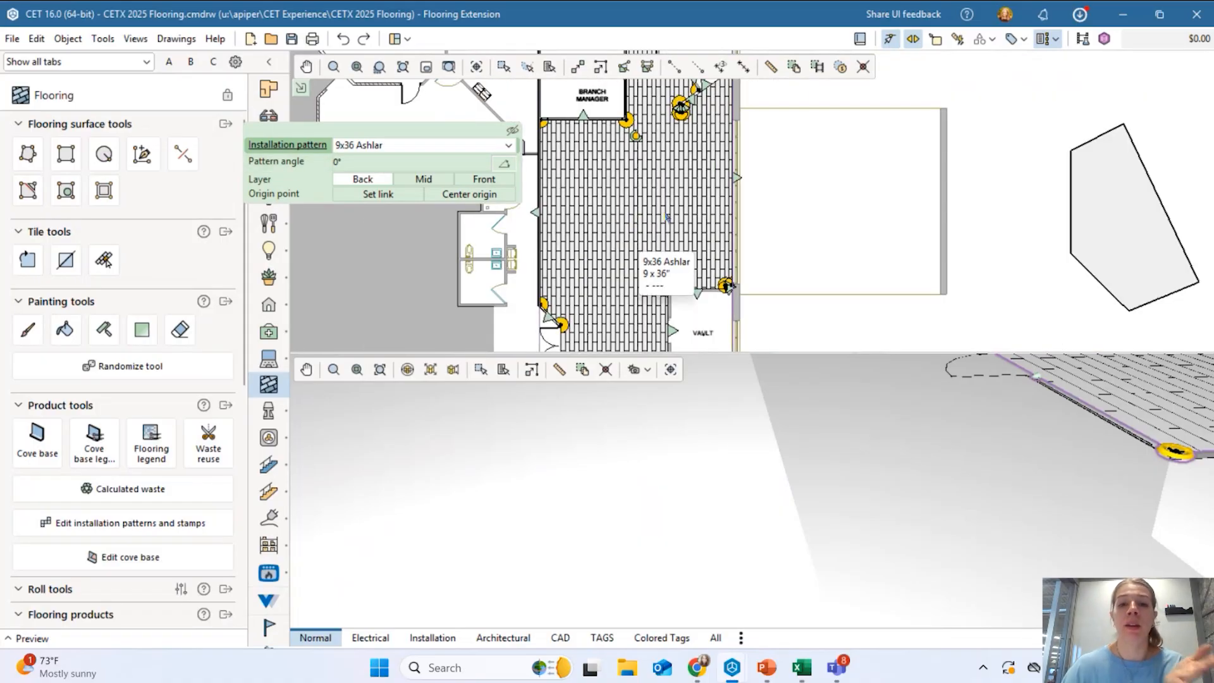
scroll(698, 257, "up", 2)
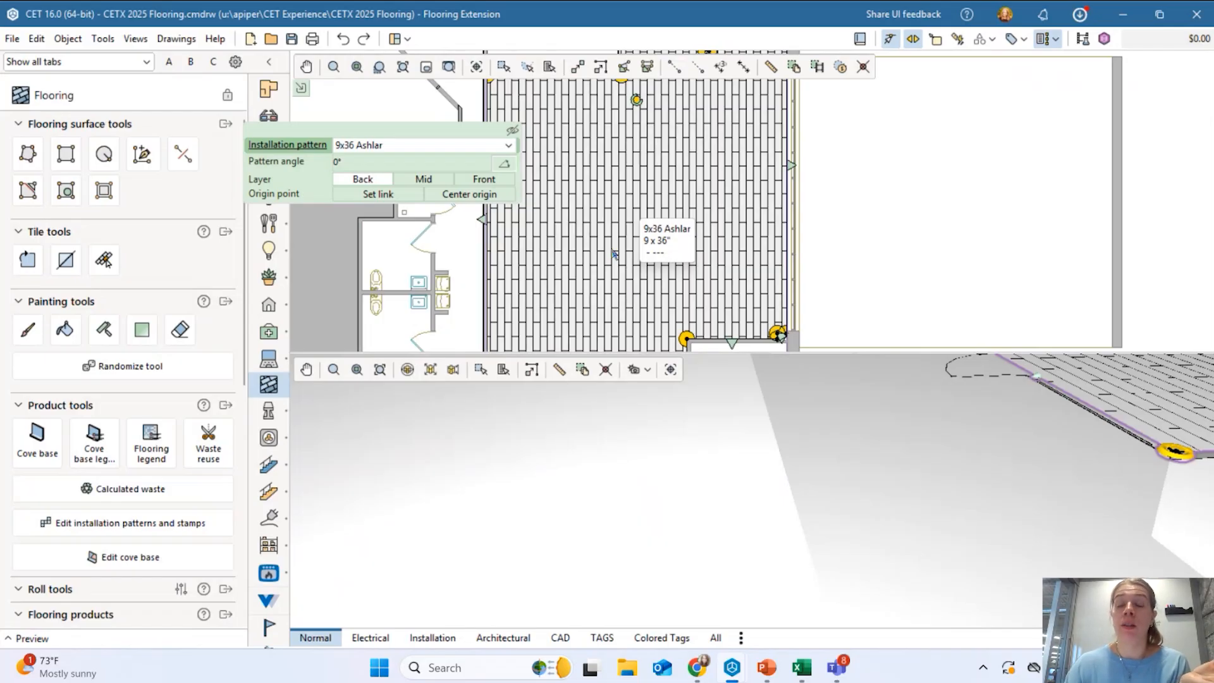
left_click(389, 166)
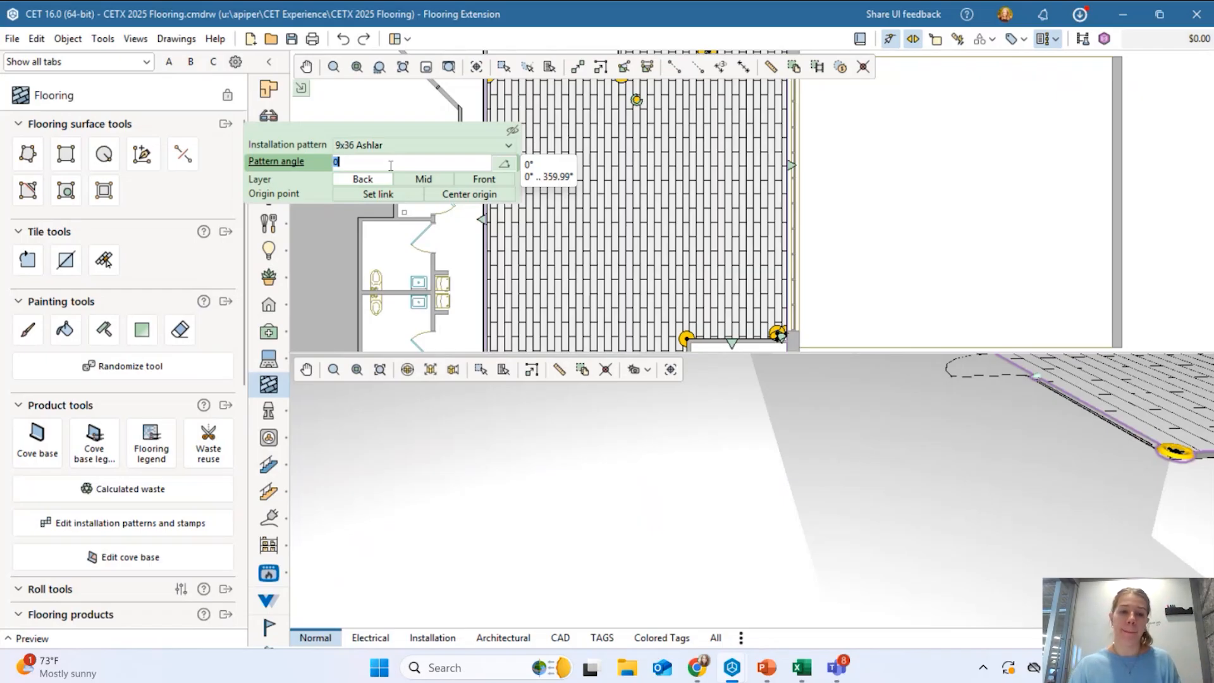
type("45")
key("Return")
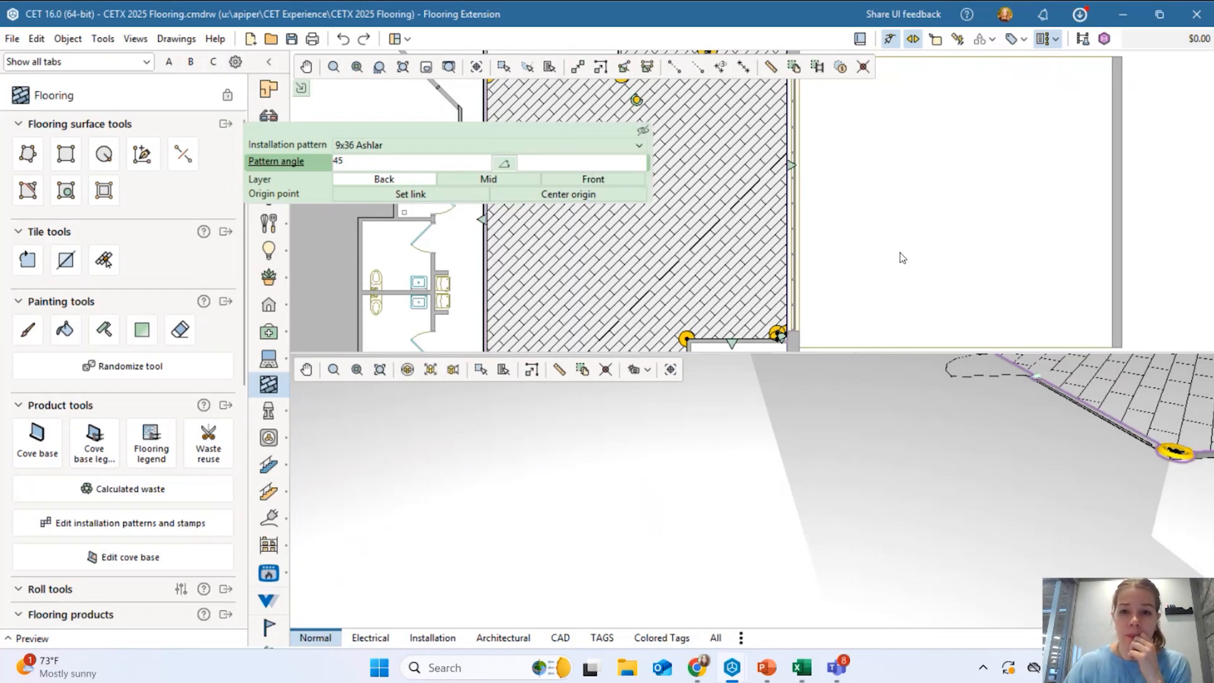
scroll(847, 259, "down", 3)
scroll(800, 245, "up", 3)
scroll(800, 245, "up", 1)
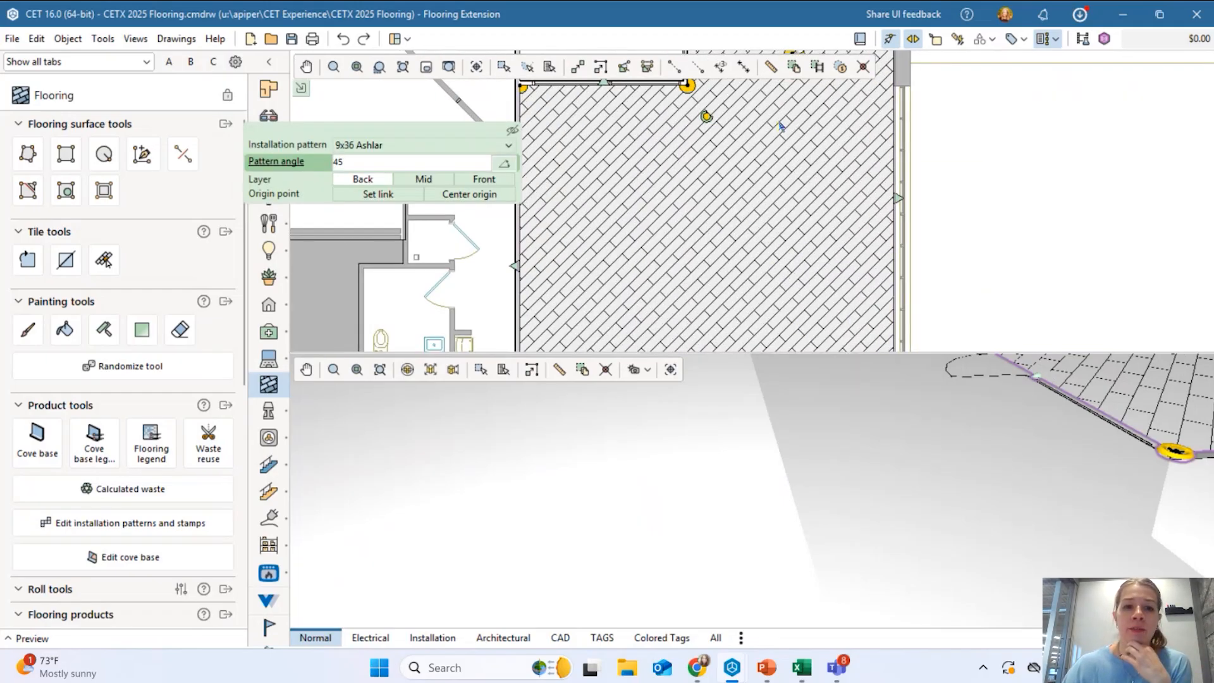
scroll(748, 201, "down", 5)
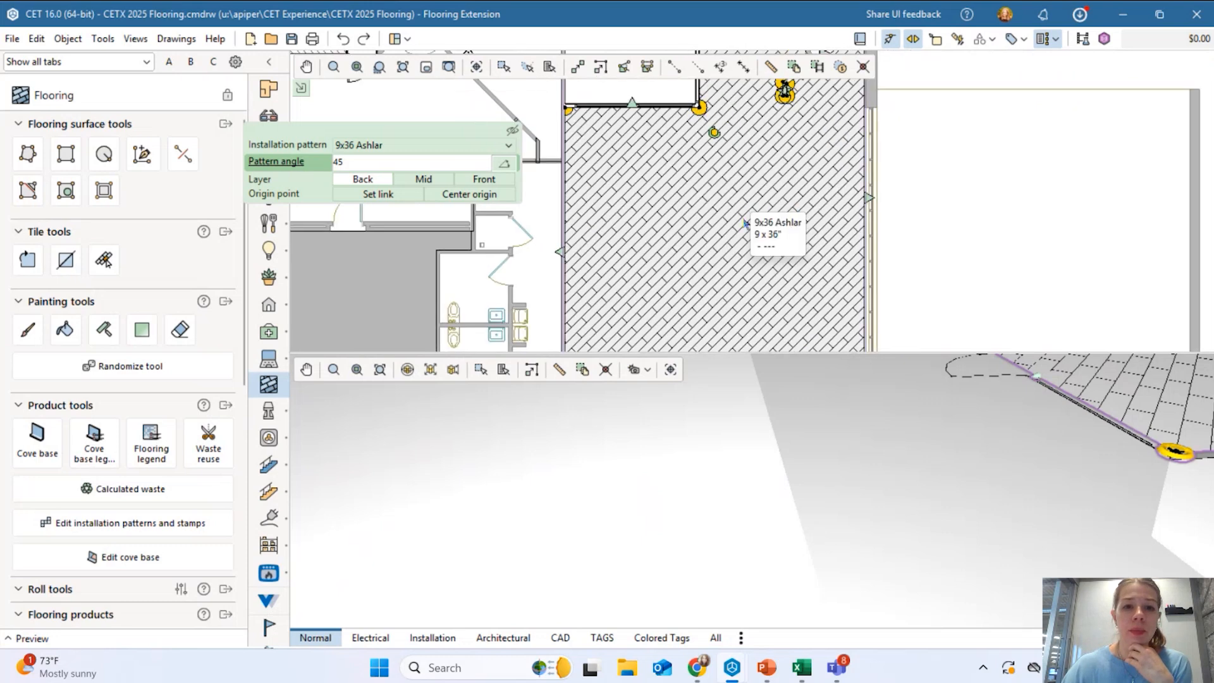
left_click(893, 188)
scroll(887, 190, "down", 1)
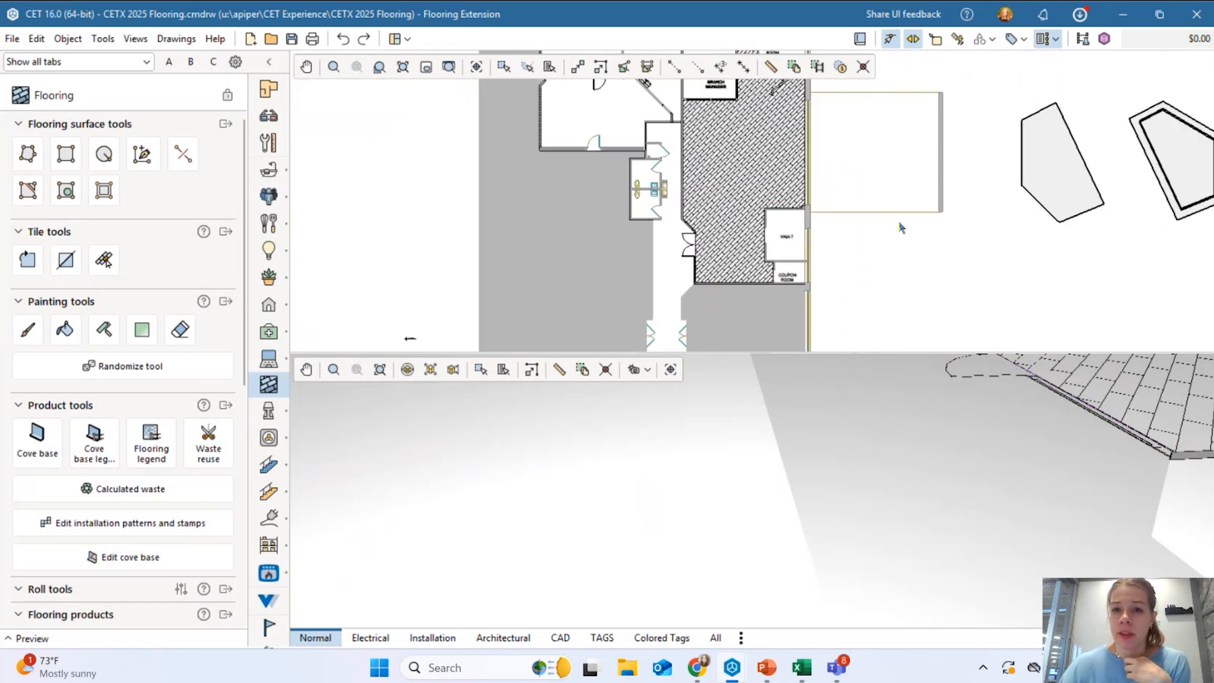
Move the polygon floor onto the neighbouring room and give it the 9x36 Ashlar pattern.
middle_click_drag(956, 180, 938, 206)
left_click_drag(1037, 210, 814, 203)
scroll(814, 203, "up", 4)
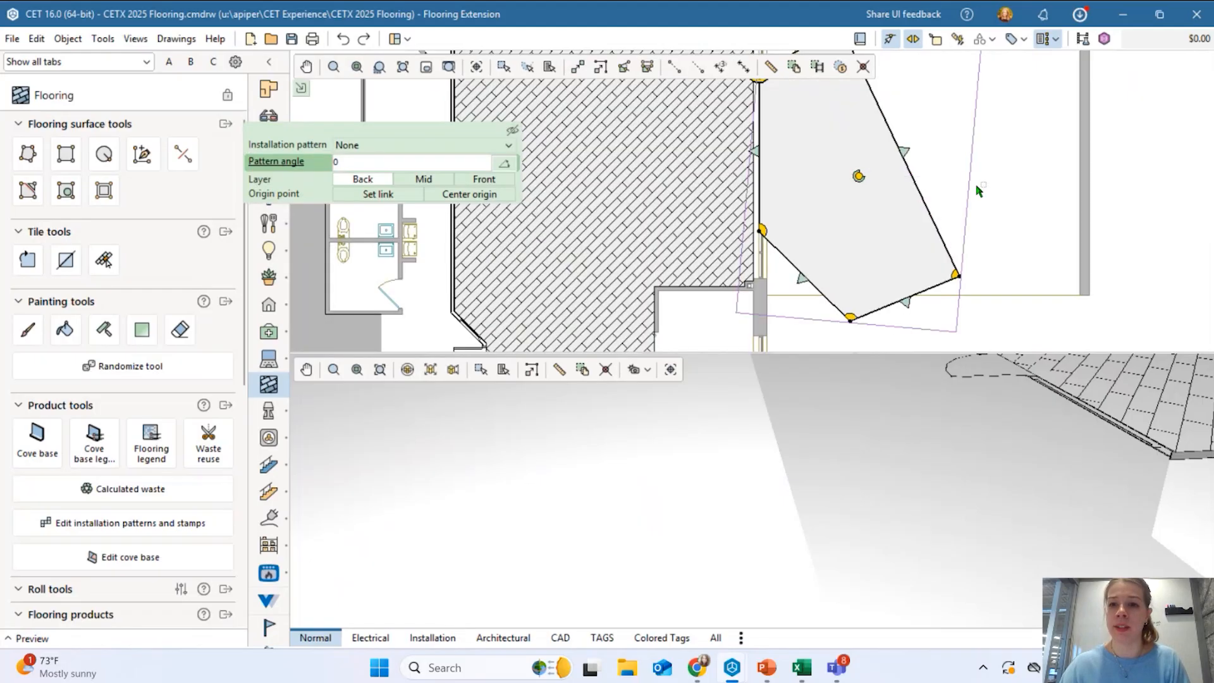
left_click(1009, 196)
left_click(789, 196)
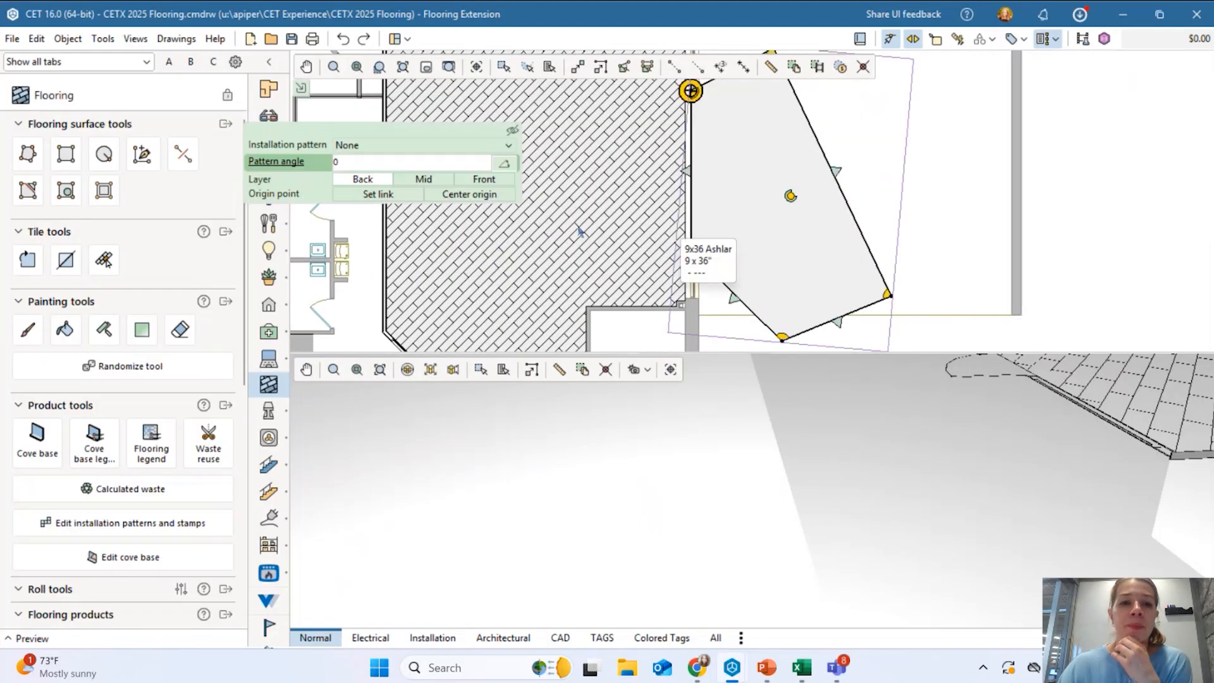
left_click(443, 144)
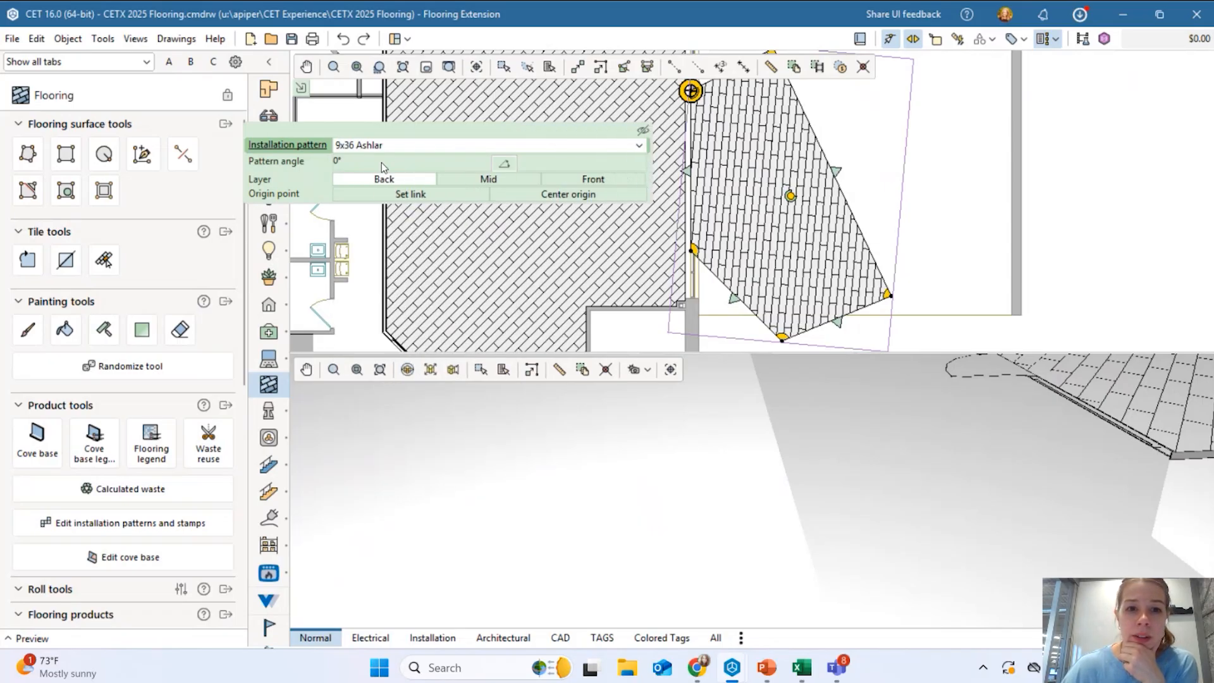
Rotate the floor shape to 150° and set its pattern angle to 90°.
left_click(381, 162)
left_click_drag(789, 200, 703, 146)
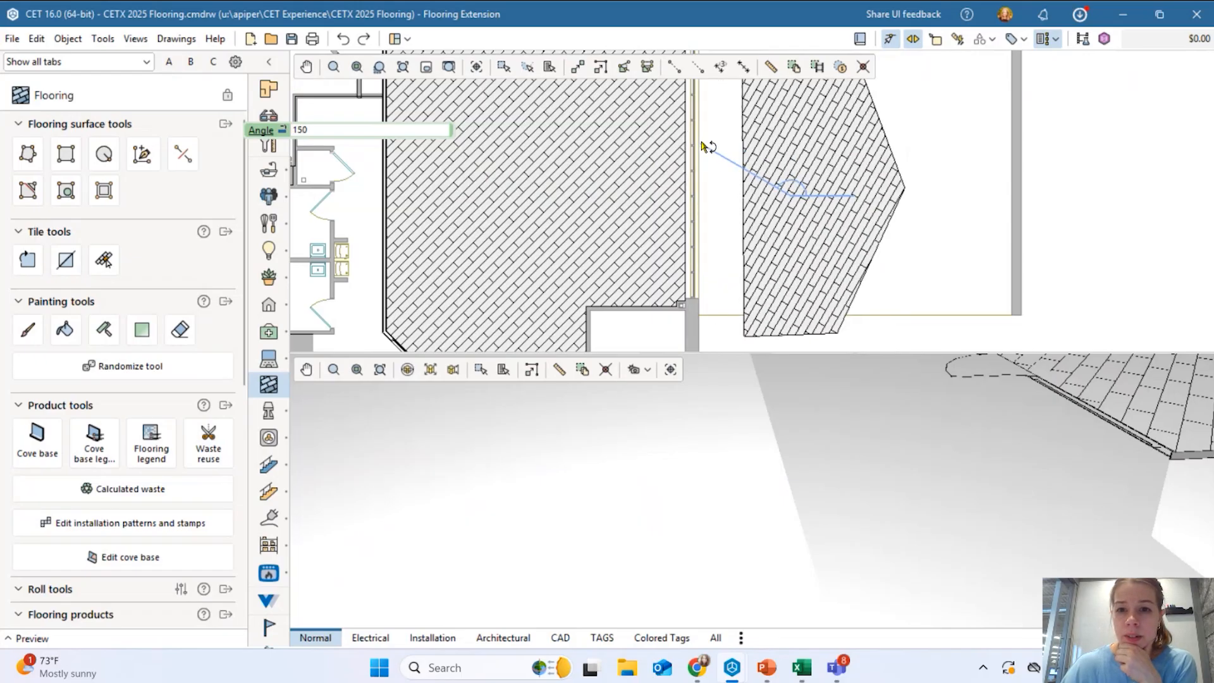
left_click(704, 147)
left_click(374, 164)
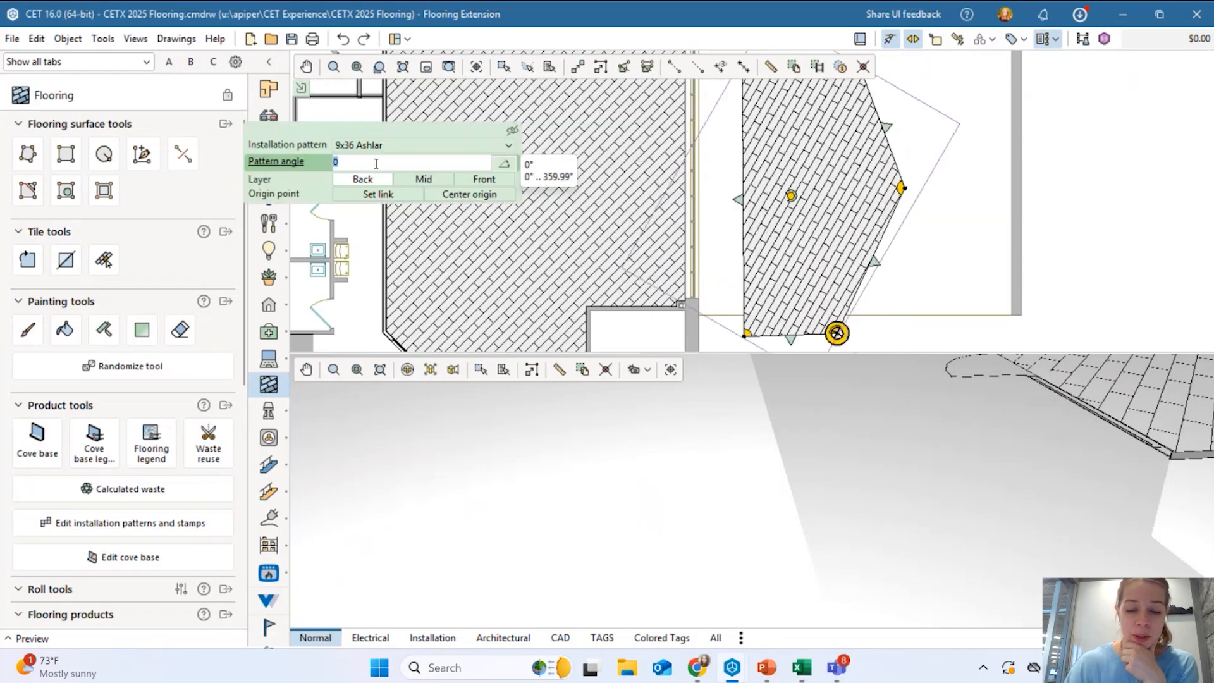
type("90")
key("Return")
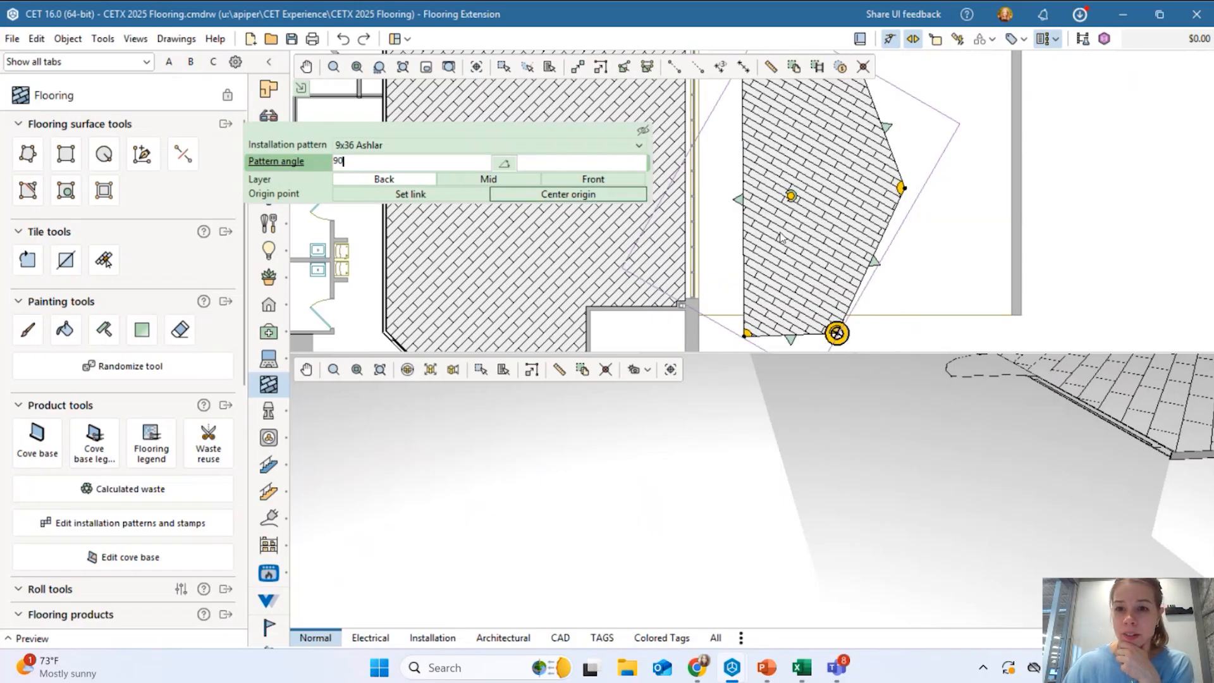
Move the hexagonal floor left until it sits against the wall.
left_click(942, 265)
scroll(745, 167, "up", 2)
left_click(771, 218)
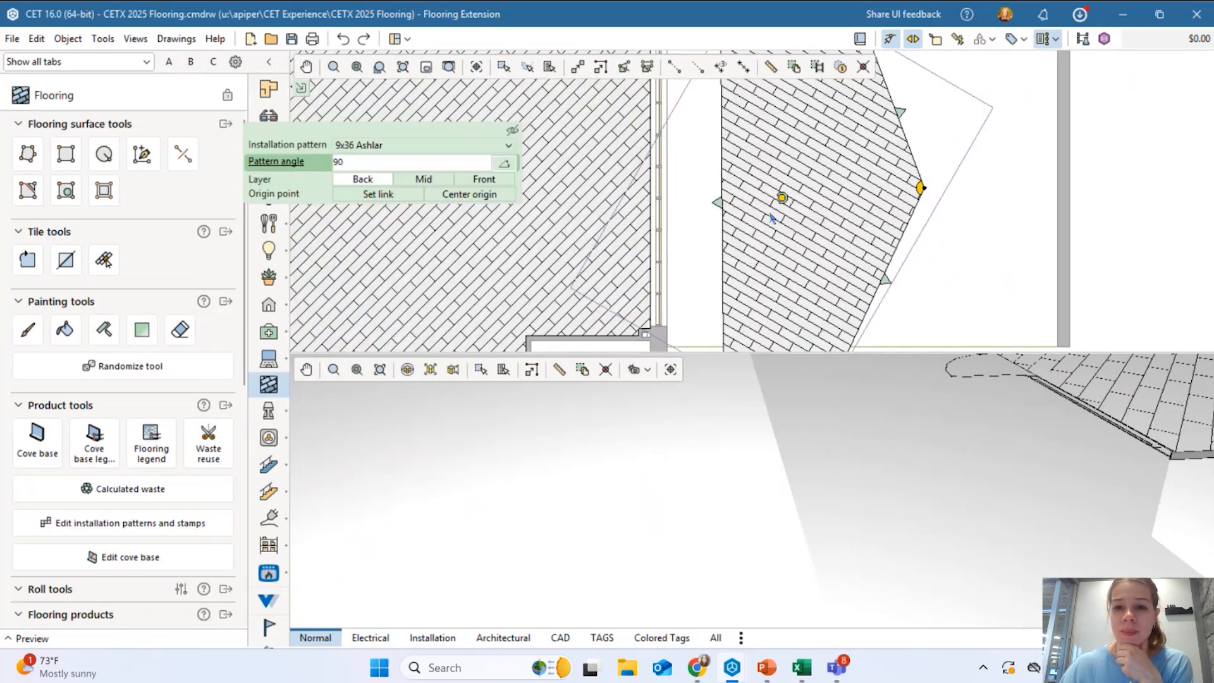
scroll(833, 207, "down", 2)
middle_click_drag(824, 219, 801, 217)
left_click_drag(789, 225, 735, 236)
left_click(862, 211)
middle_click_drag(772, 210, 766, 244)
scroll(742, 232, "up", 2)
left_click(742, 234)
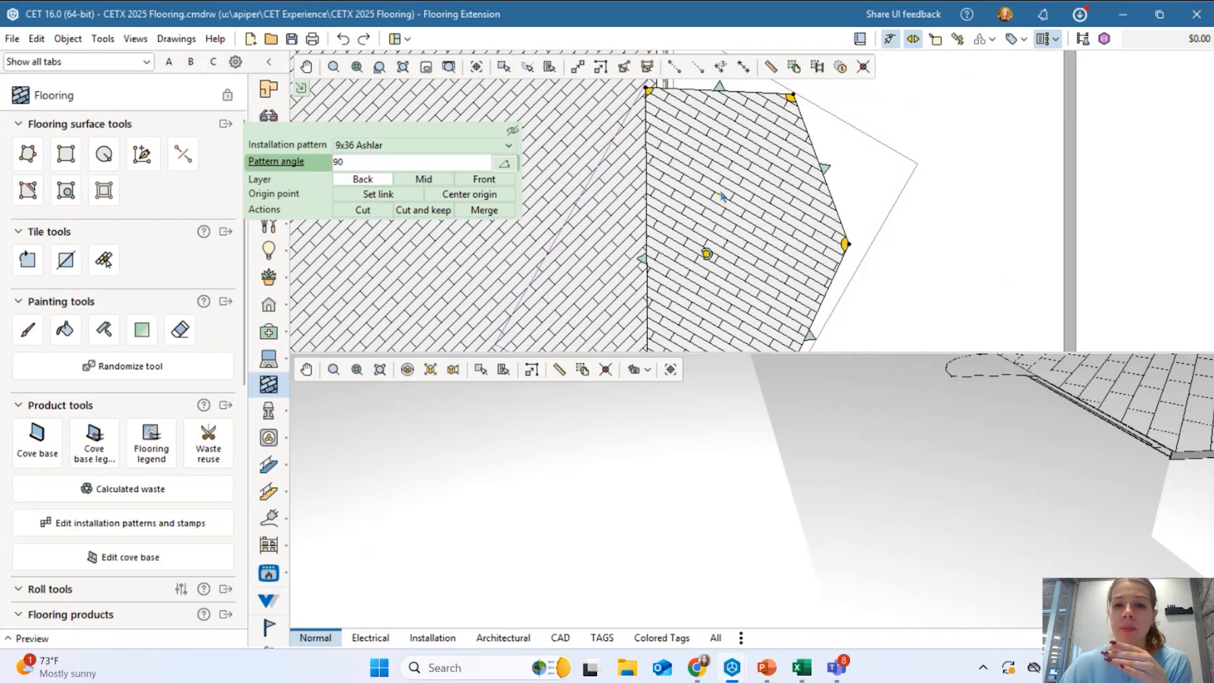
Snap the hexagonal floor's top-left corner to the VAULT wall corner.
scroll(722, 197, "down", 5)
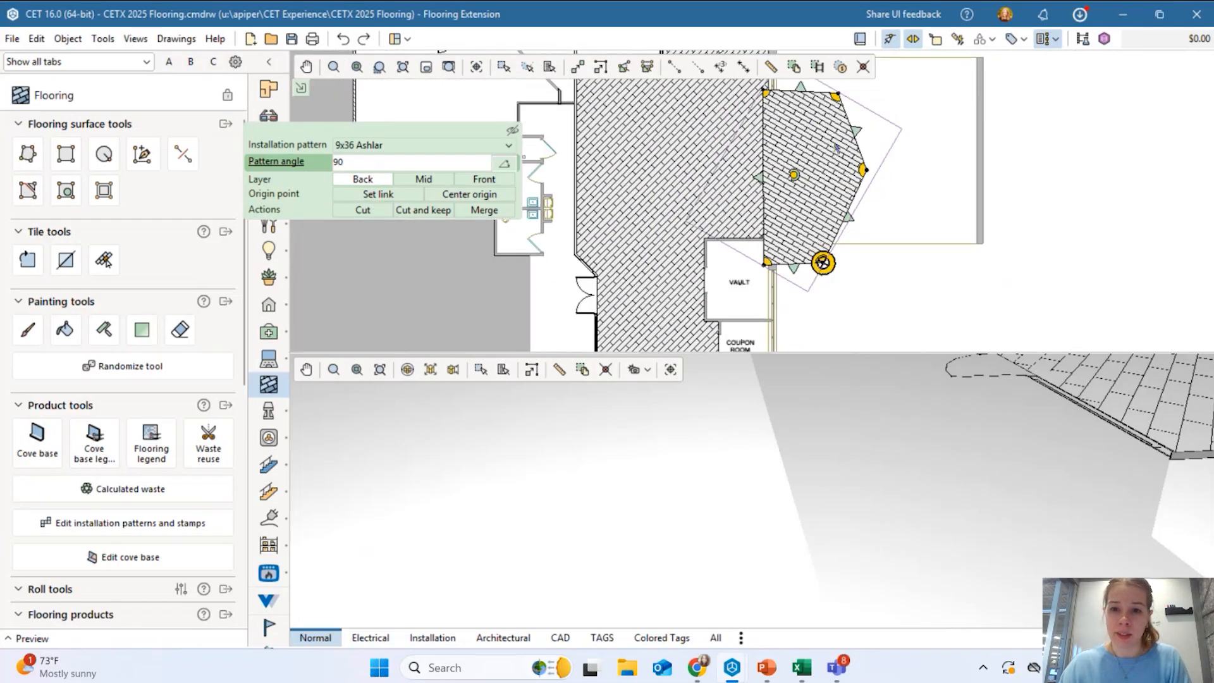
scroll(766, 101, "up", 4)
left_click(763, 138)
scroll(764, 142, "down", 3)
scroll(715, 193, "up", 4)
scroll(675, 106, "up", 3)
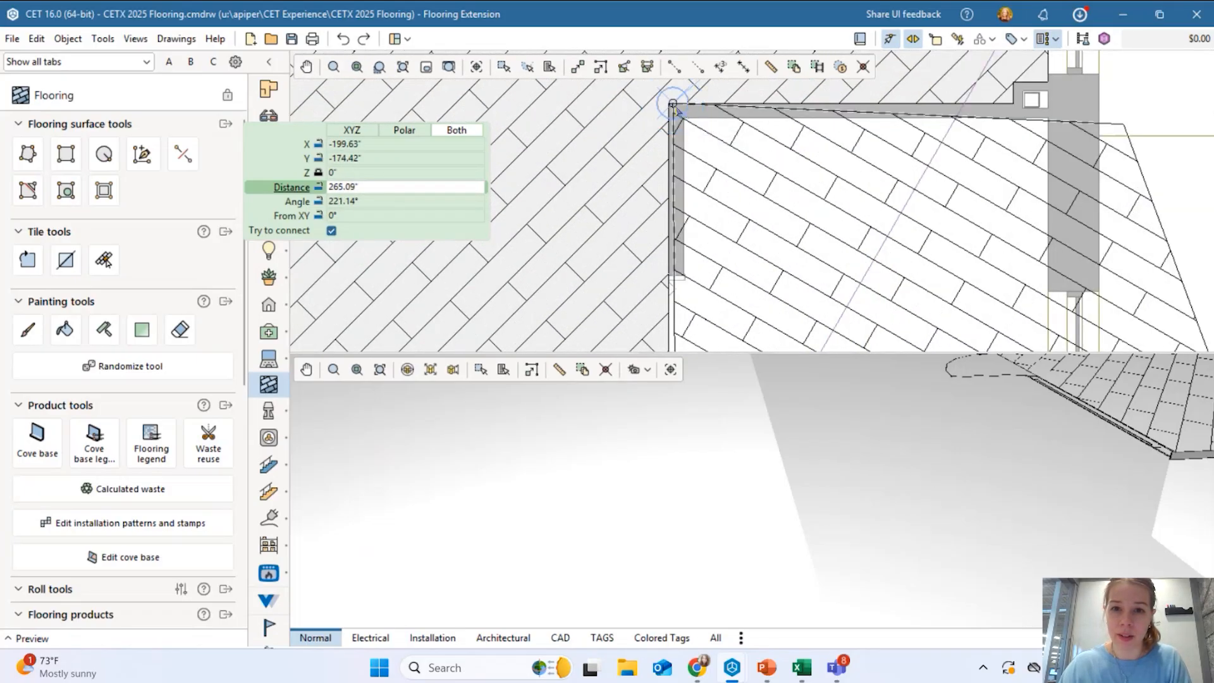
left_click(673, 105)
scroll(684, 183, "down", 1)
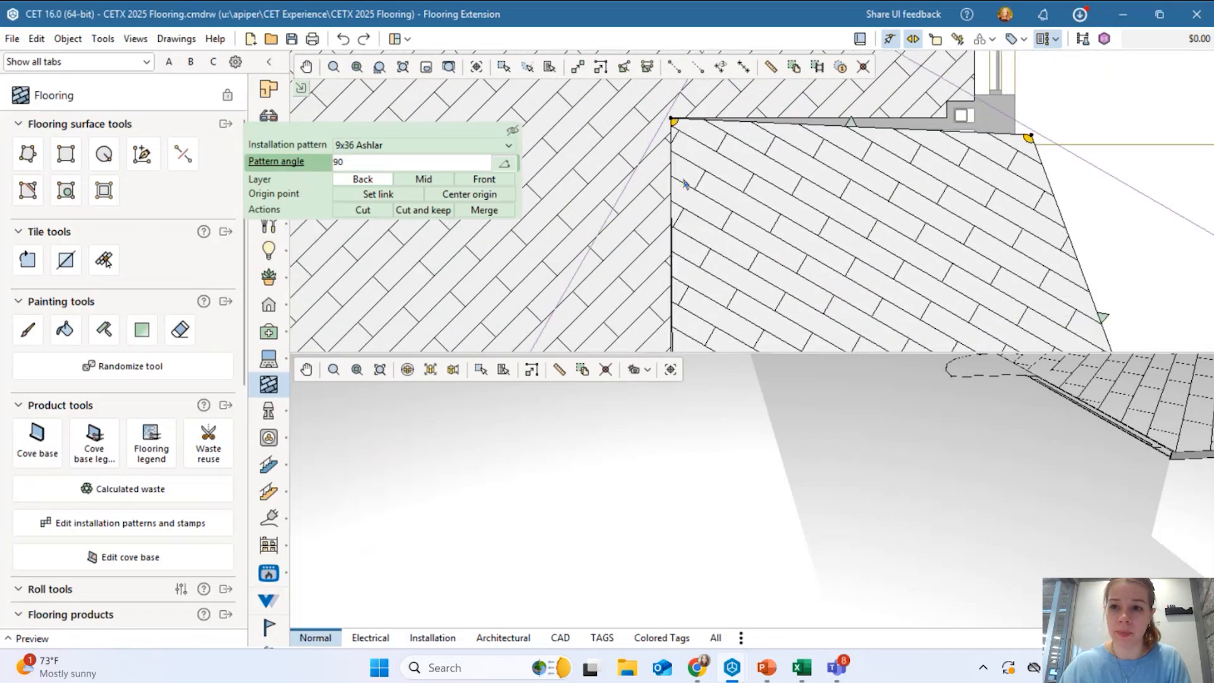
scroll(732, 191, "down", 5)
scroll(703, 272, "up", 4)
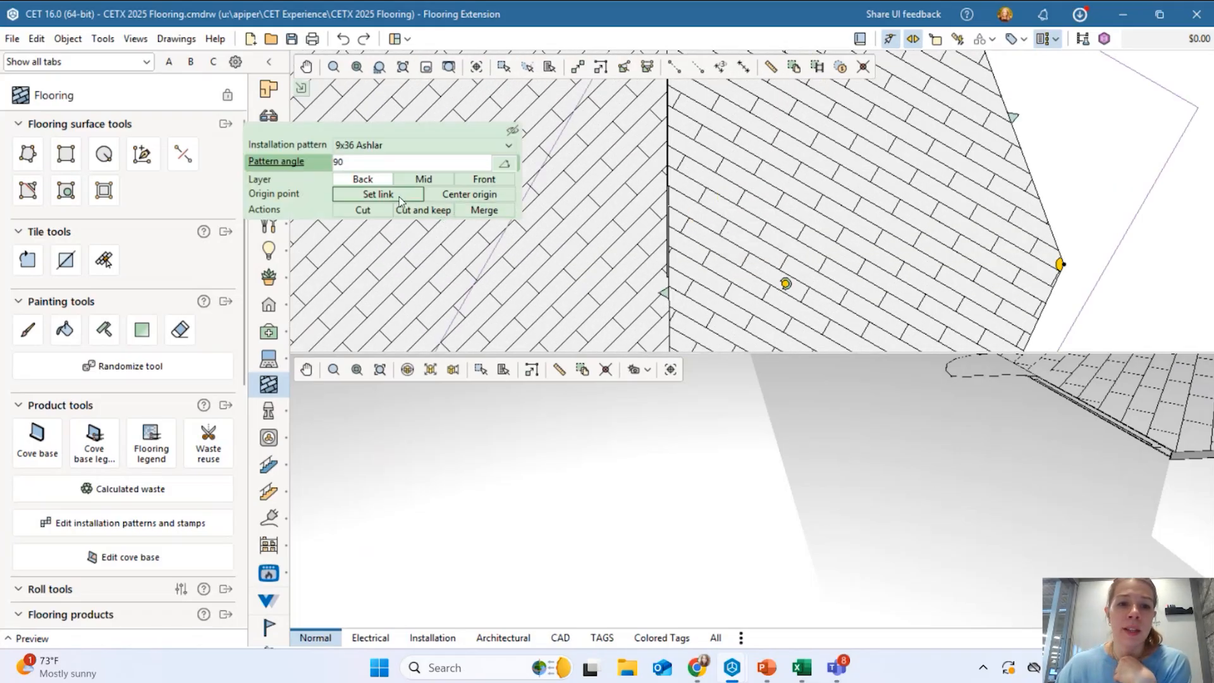
scroll(534, 234, "down", 2)
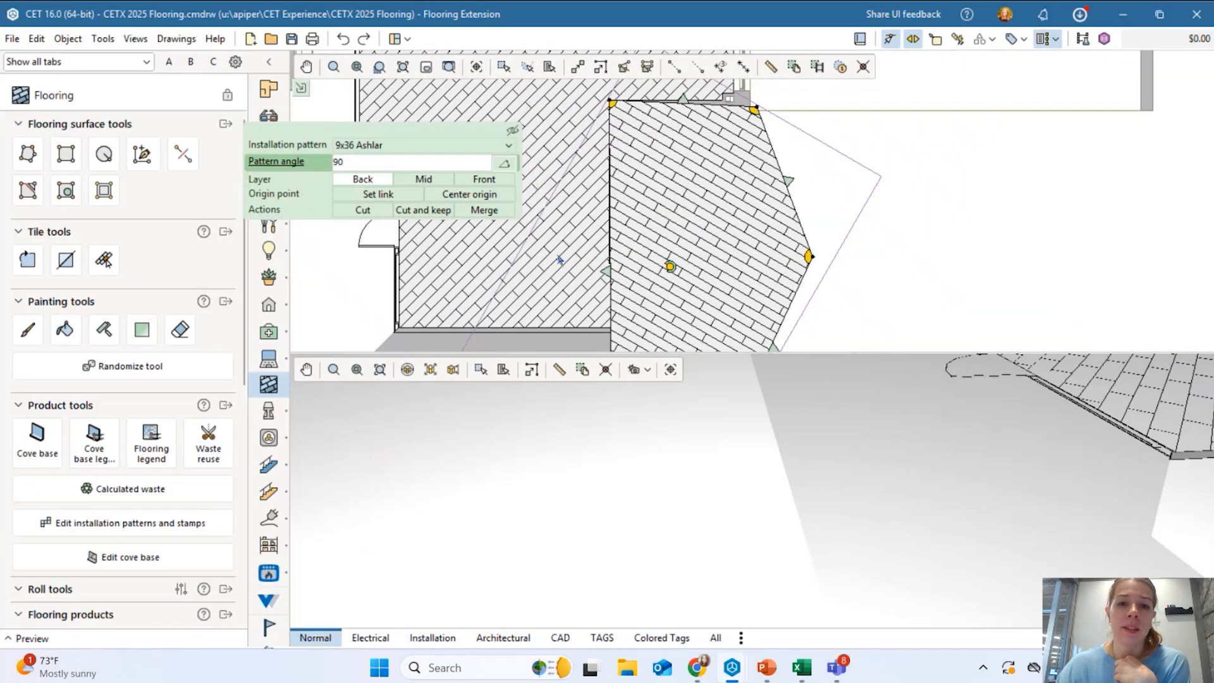
Link the hexagonal floor's pattern origin to the adjoining blue main floor.
left_click(397, 196)
scroll(735, 256, "down", 2)
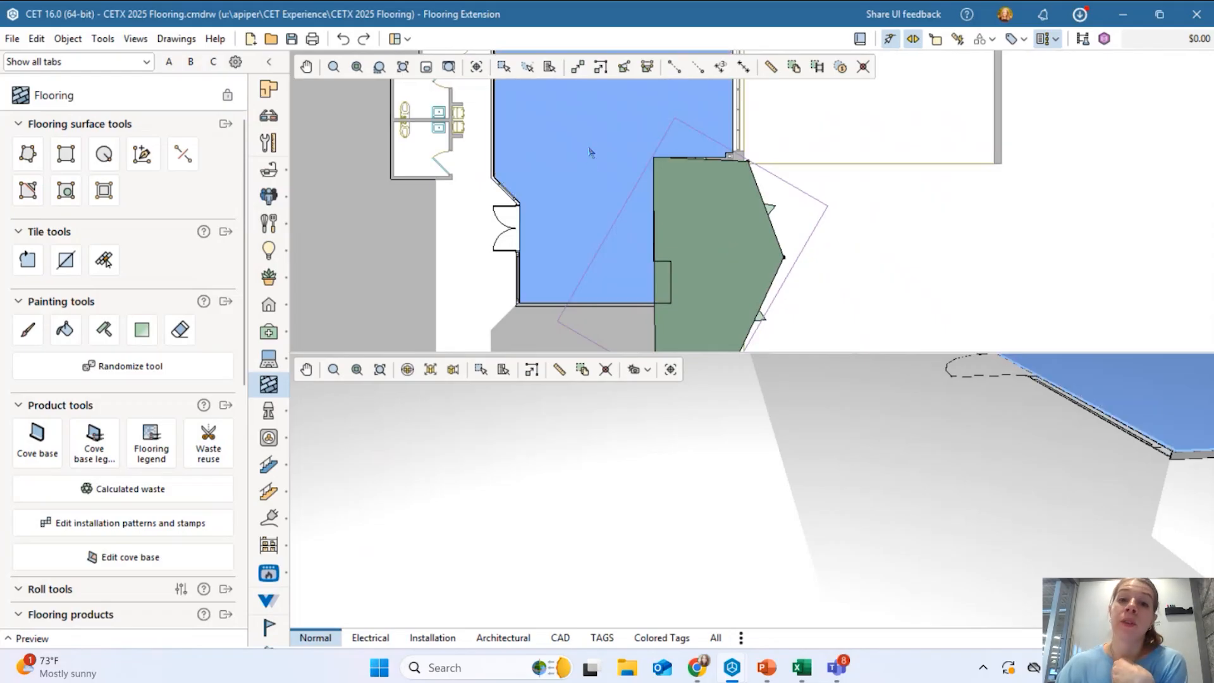
left_click(622, 161)
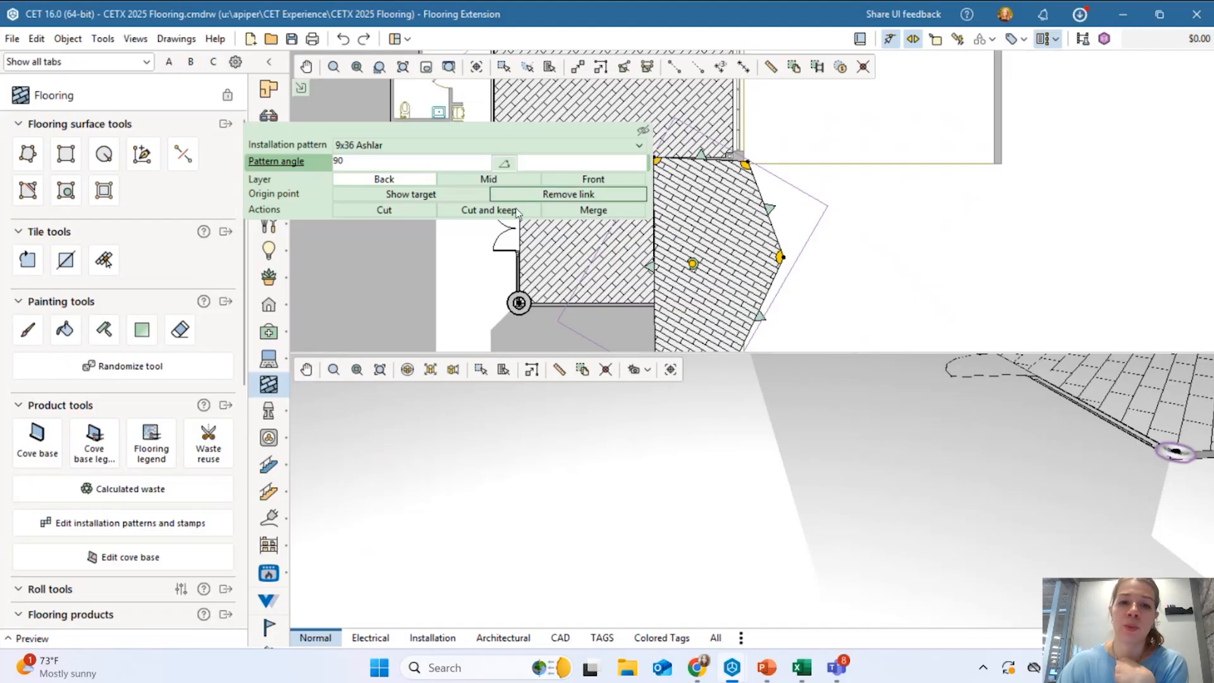
scroll(620, 263, "down", 1)
scroll(802, 232, "up", 2)
middle_click_drag(656, 269, 673, 267)
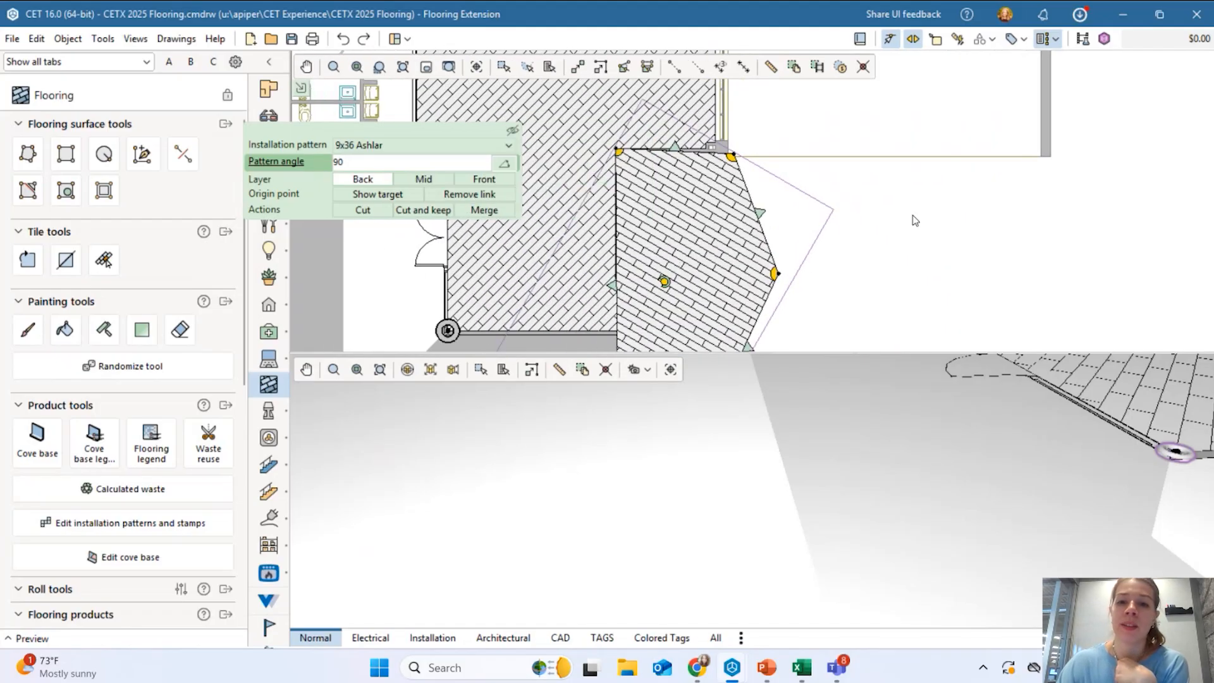
left_click(930, 245)
scroll(503, 275, "down", 2)
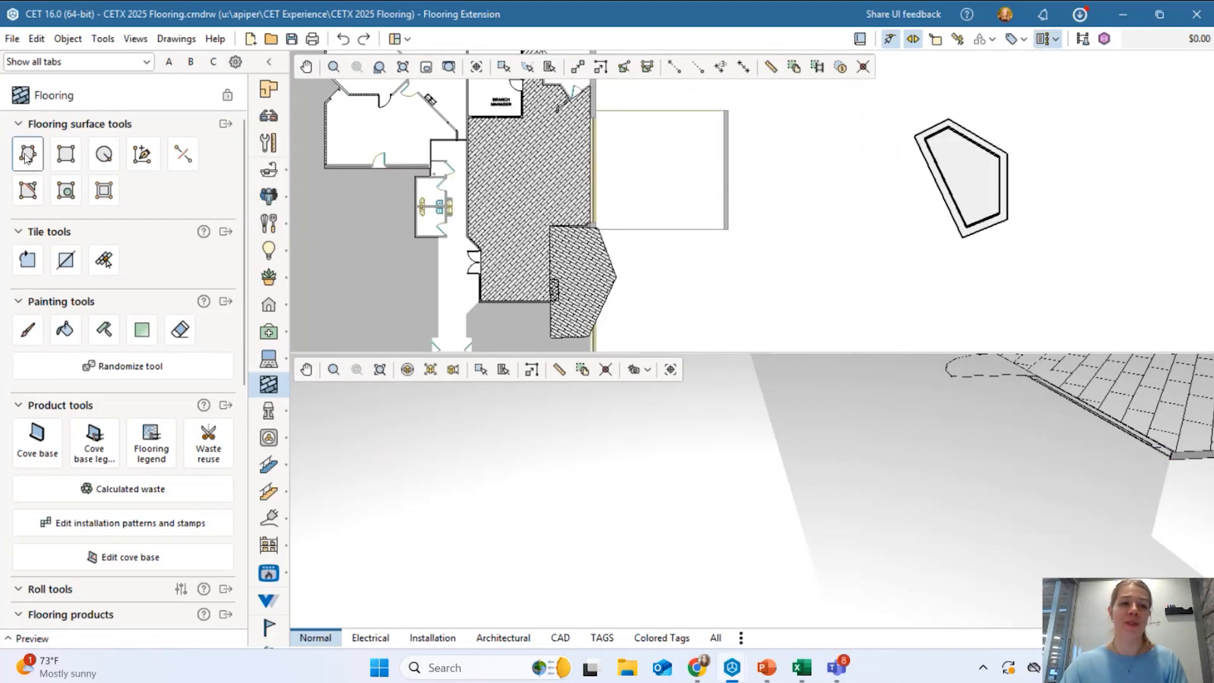
Draw two side-by-side square floor surfaces with the Rectangle surface tool.
left_click(62, 157)
scroll(601, 204, "down", 3)
middle_click_drag(884, 146, 689, 181)
scroll(689, 181, "up", 4)
left_click(672, 162)
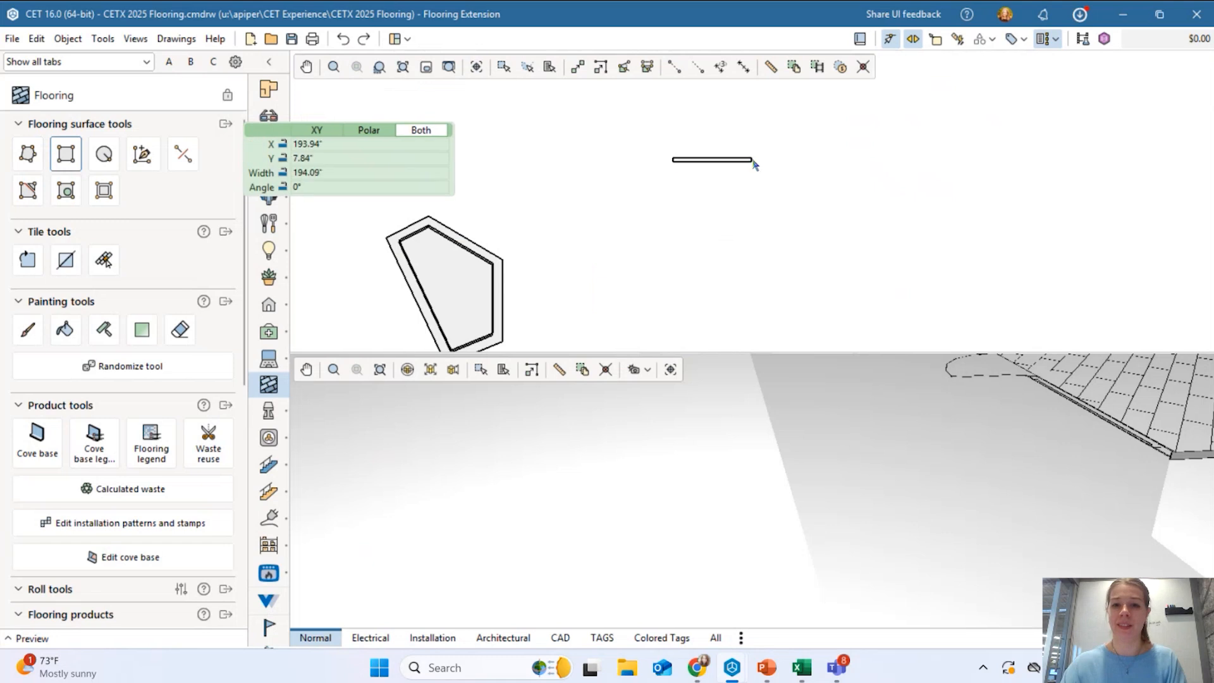
left_click(754, 245)
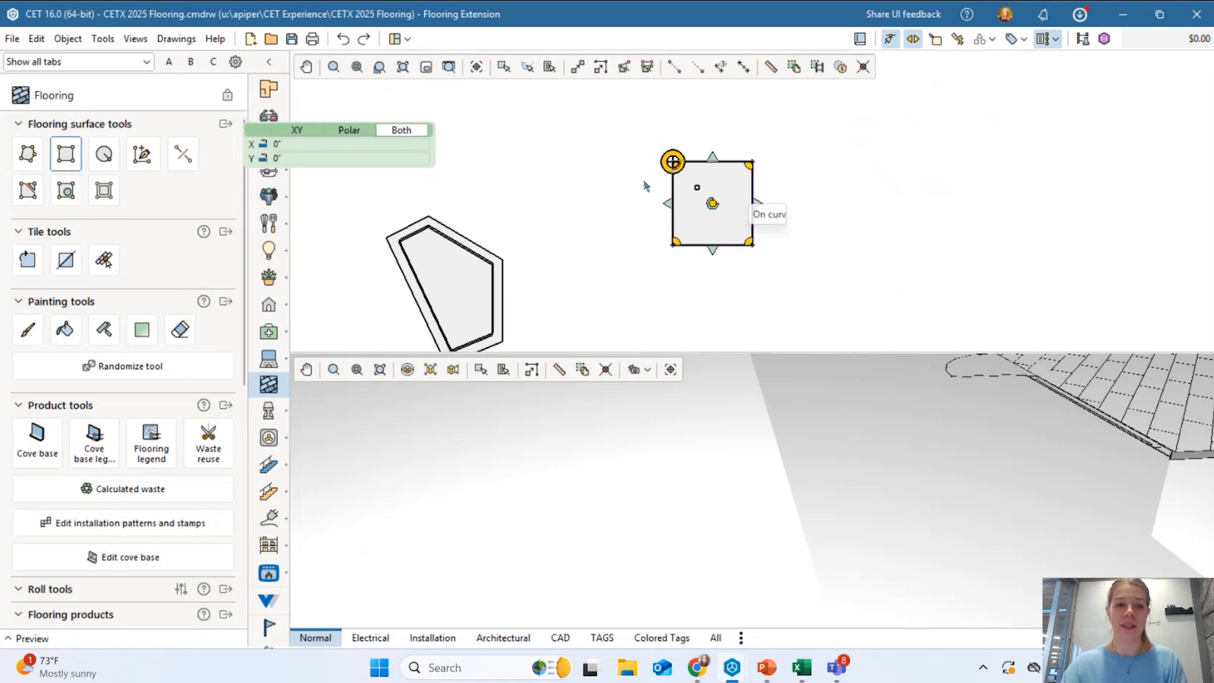
key("Escape")
left_click(63, 161)
scroll(767, 168, "up", 3)
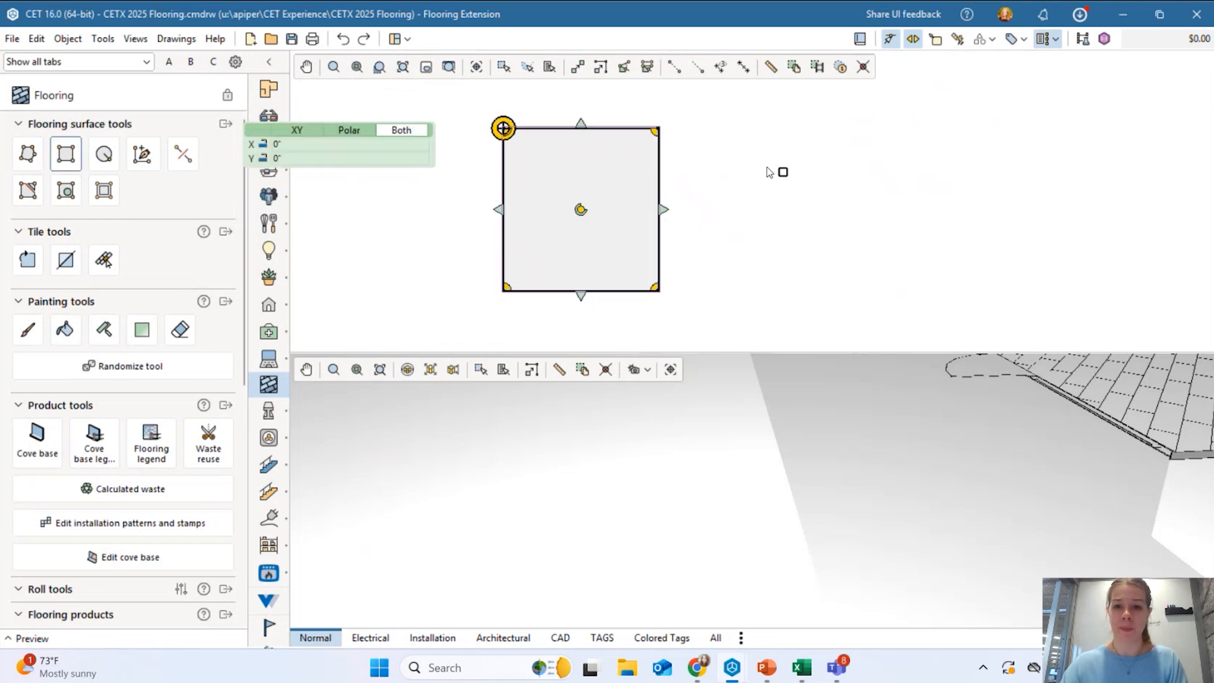
left_click(664, 136)
left_click(829, 279)
key("Escape")
key("Escape")
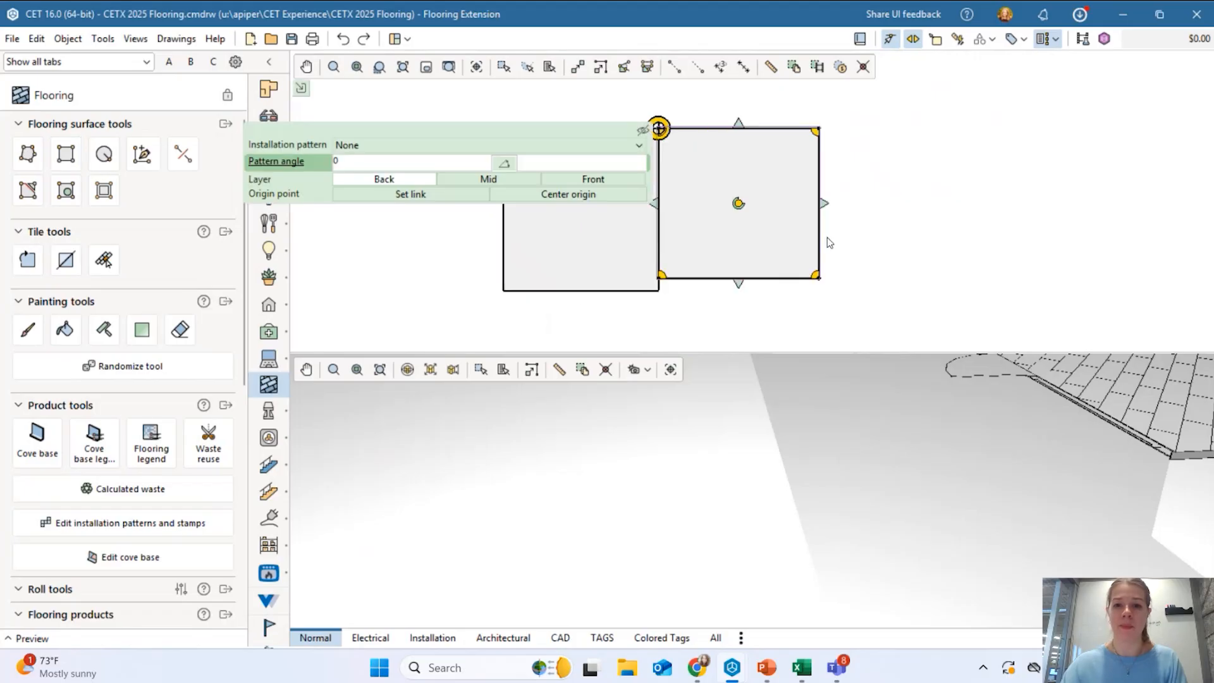
Apply the 9x36 Ashlar installation pattern to both the left and right squares.
left_click(586, 214)
left_click(442, 145)
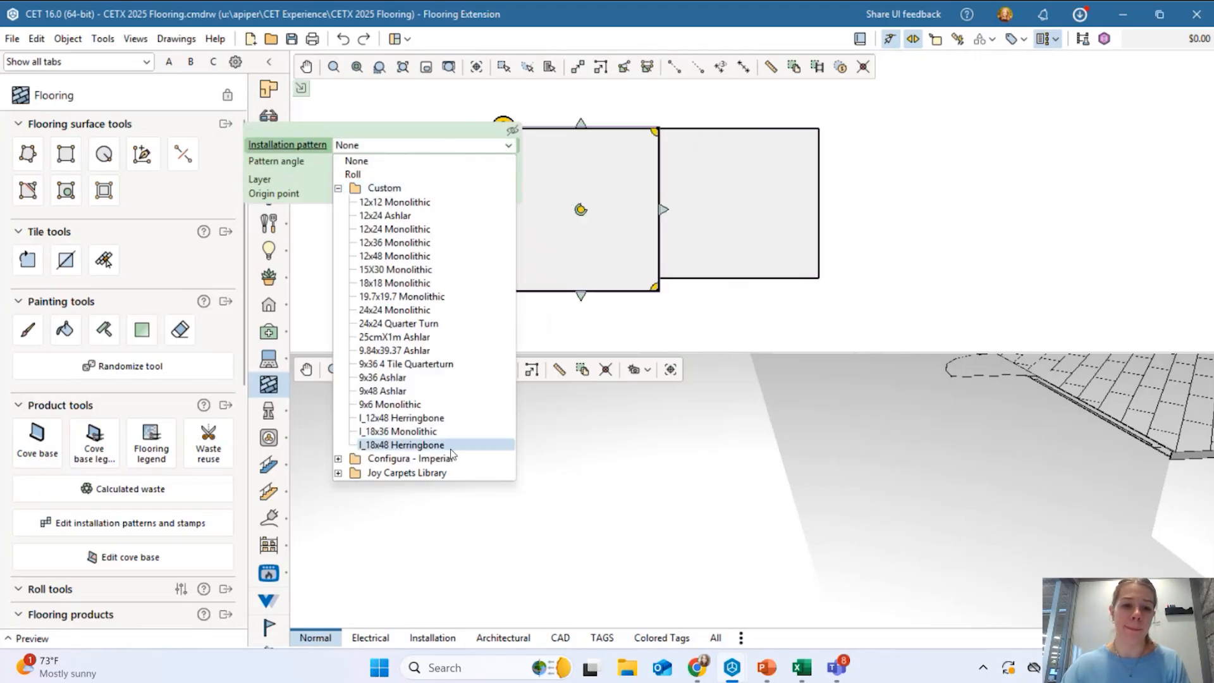
left_click(383, 378)
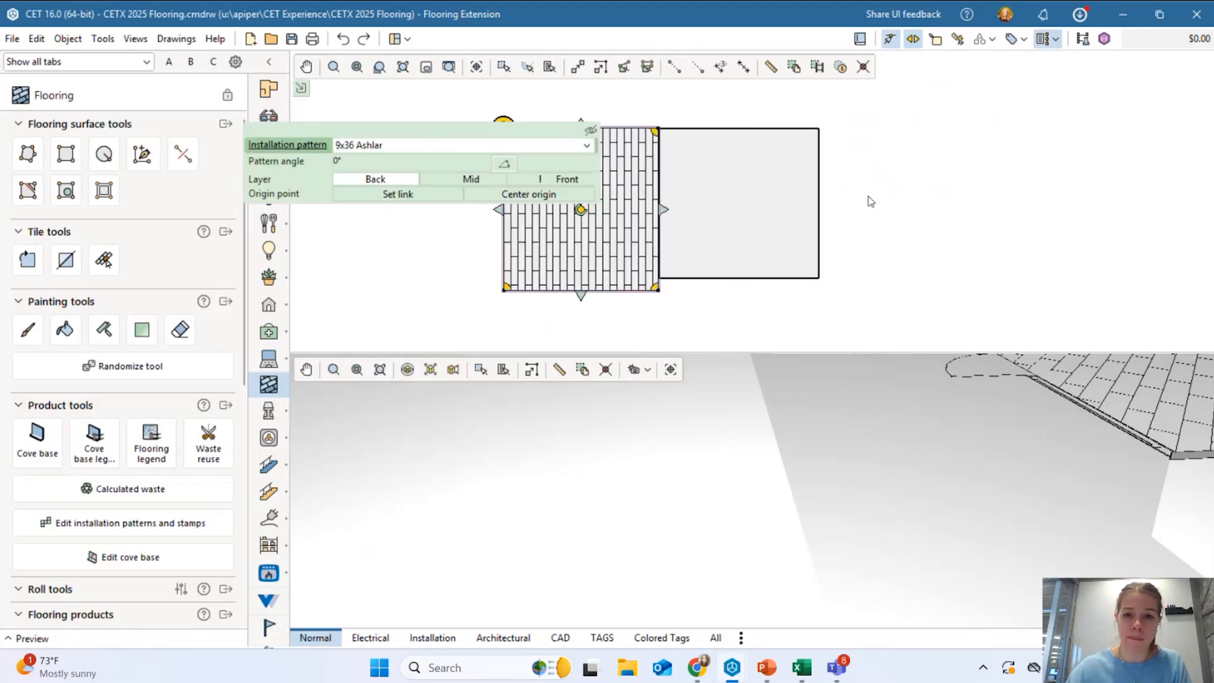
left_click(778, 234)
left_click(430, 145)
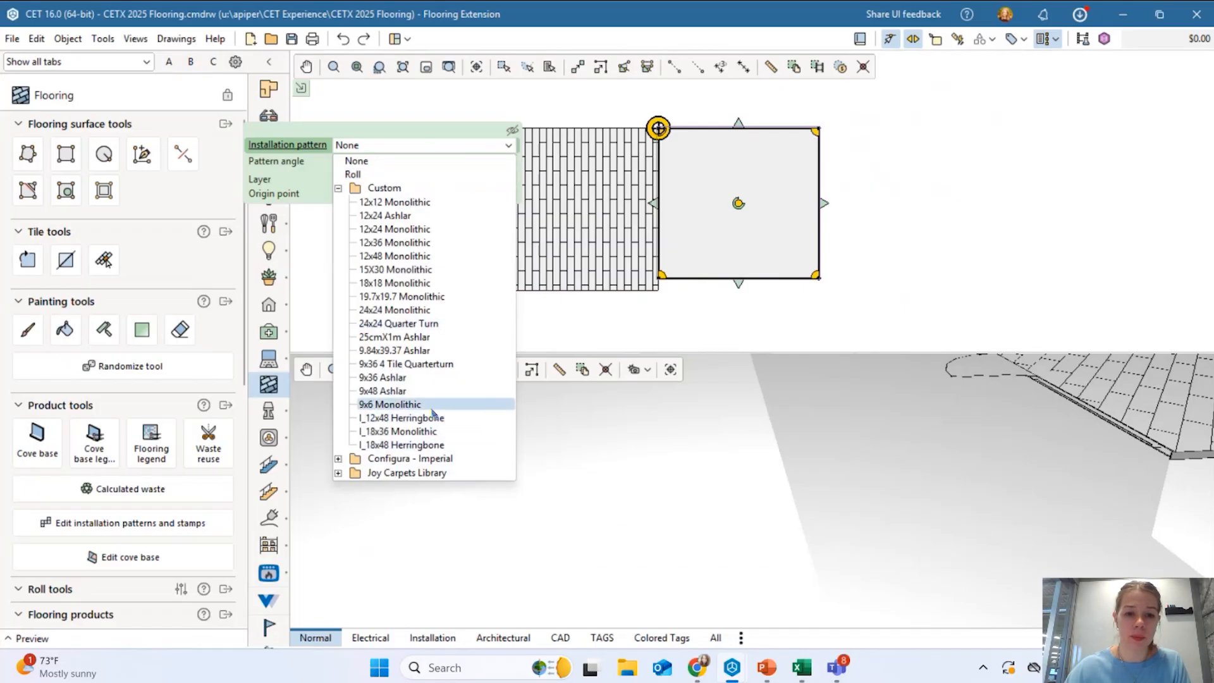
left_click(398, 378)
Centre the left square's pattern origin.
left_click(537, 265)
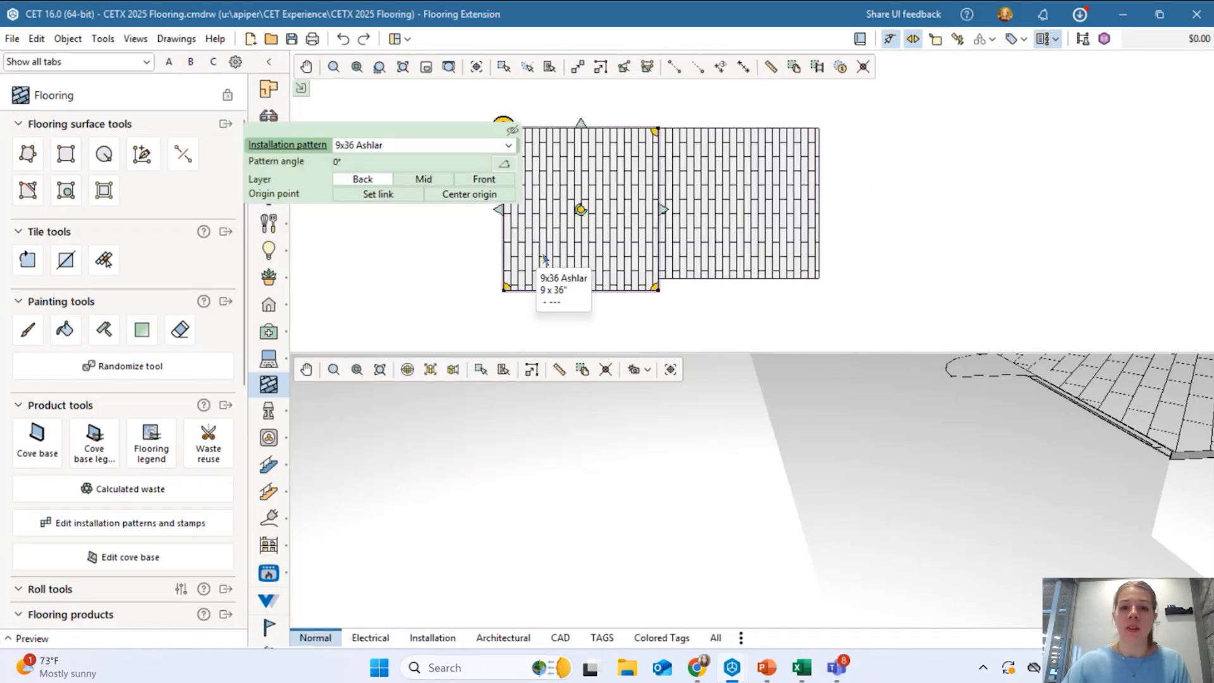
middle_click_drag(619, 209, 704, 192)
scroll(688, 200, "up", 3)
scroll(719, 192, "down", 4)
scroll(707, 191, "up", 1)
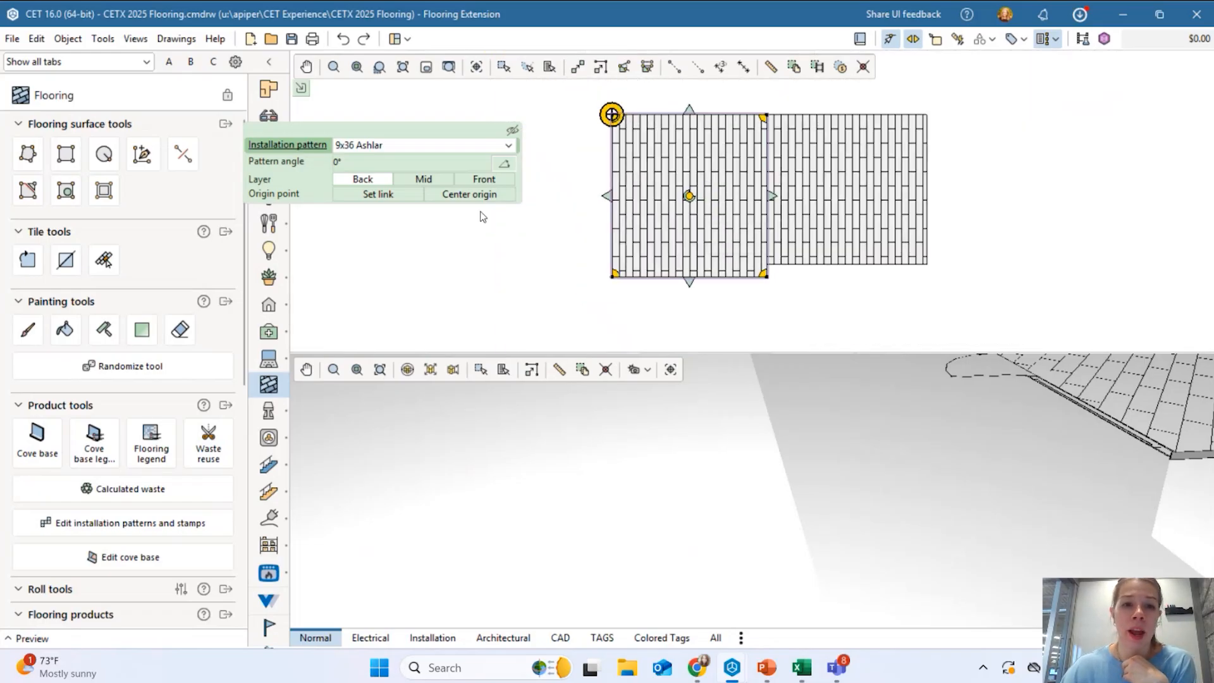
left_click(455, 194)
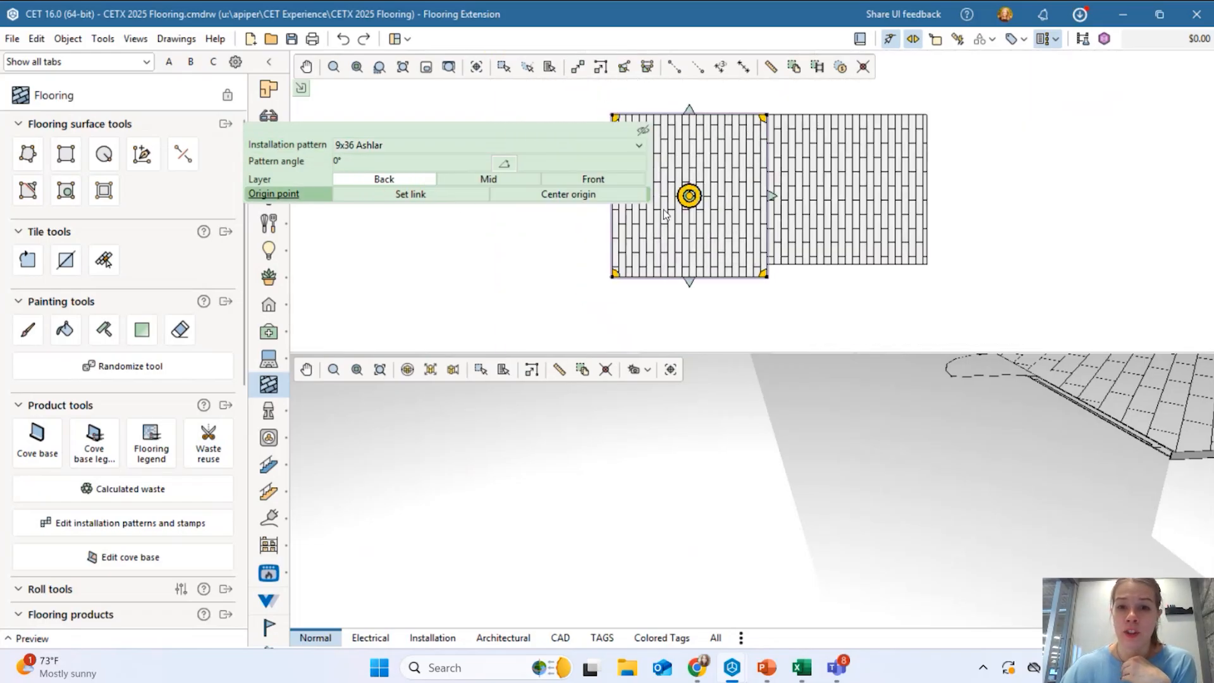
Drag the left square's pattern origin to its lower-left corner, then restore it to centre.
middle_click_drag(692, 167, 752, 164)
scroll(701, 225, "up", 1)
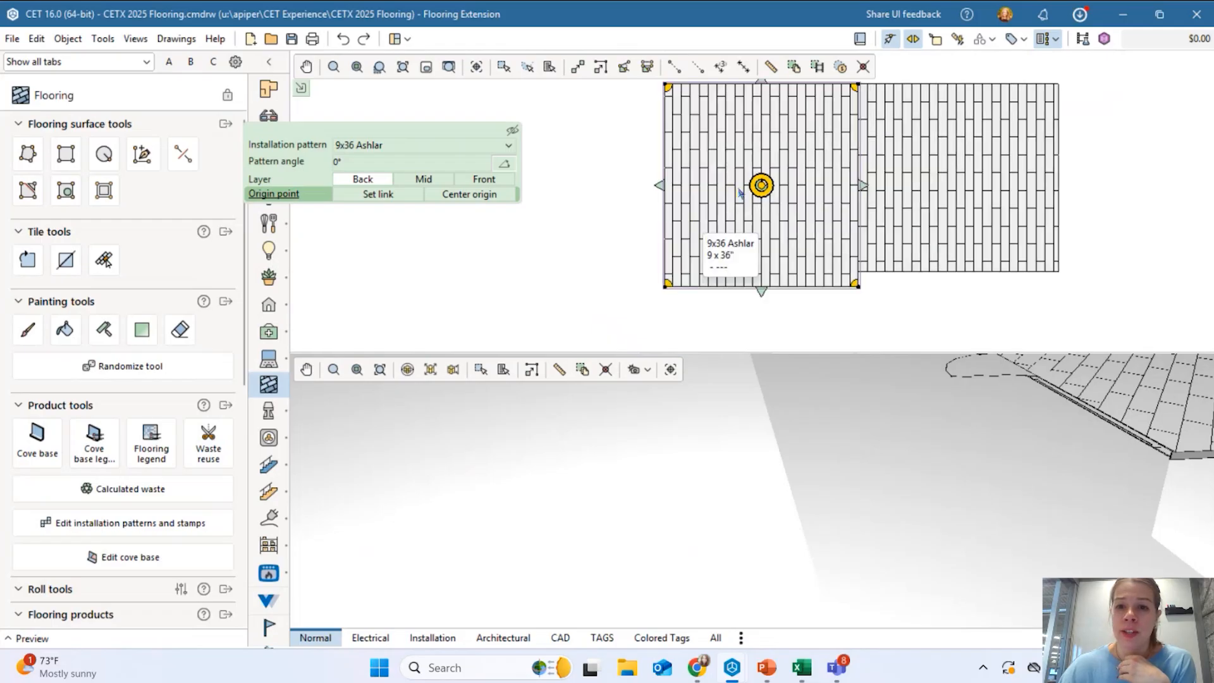
scroll(762, 186, "up", 1)
mouse_move(764, 185)
left_mouse_down()
mouse_move(716, 141)
mouse_move(701, 251)
mouse_move(694, 167)
mouse_move(699, 259)
mouse_move(739, 221)
left_mouse_up()
left_click(588, 195)
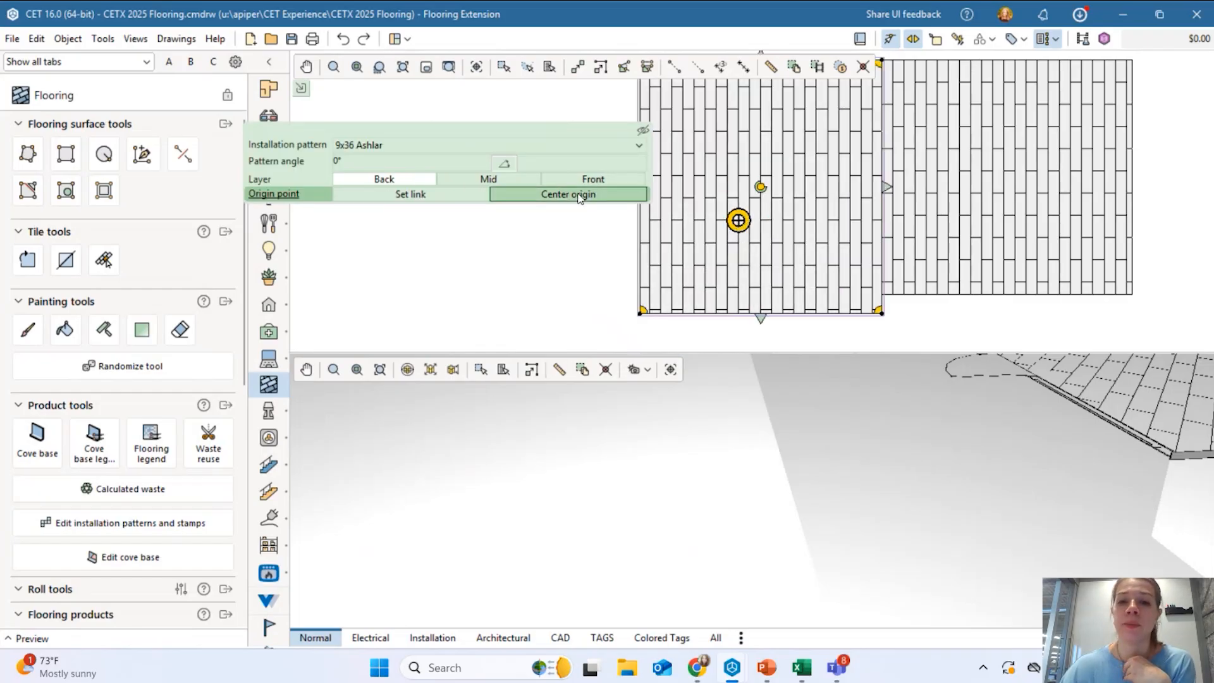
Link the right square's pattern origin to the left square.
left_click(1022, 152)
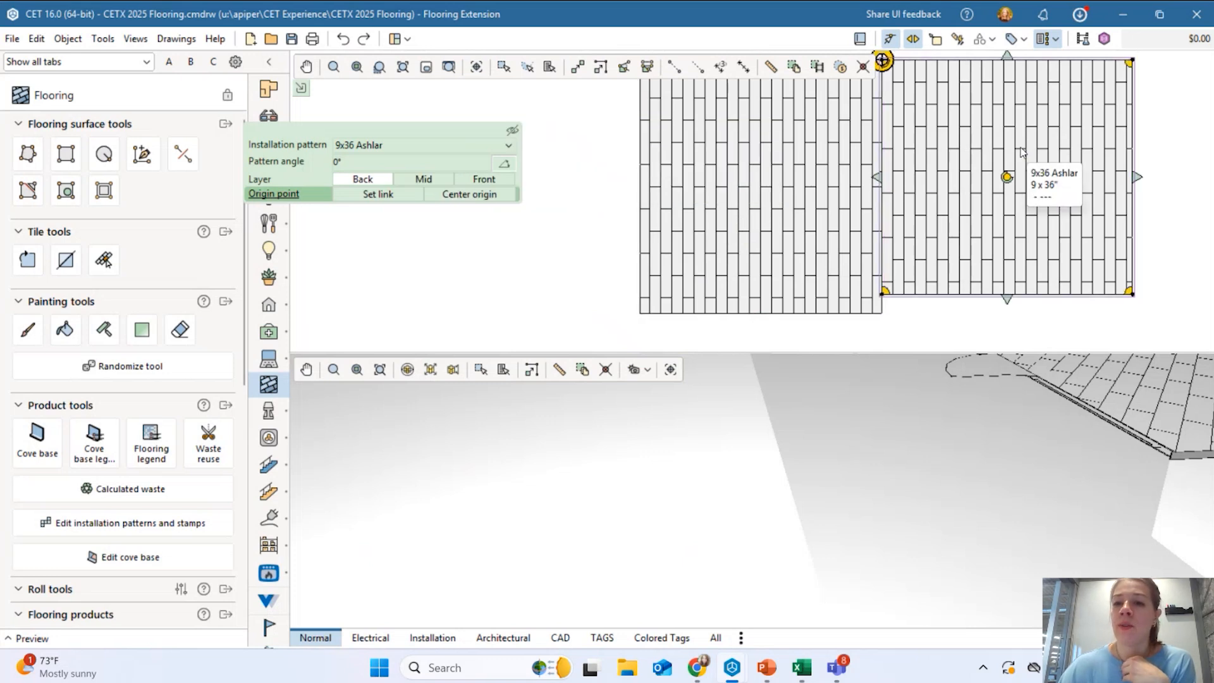
left_click(392, 199)
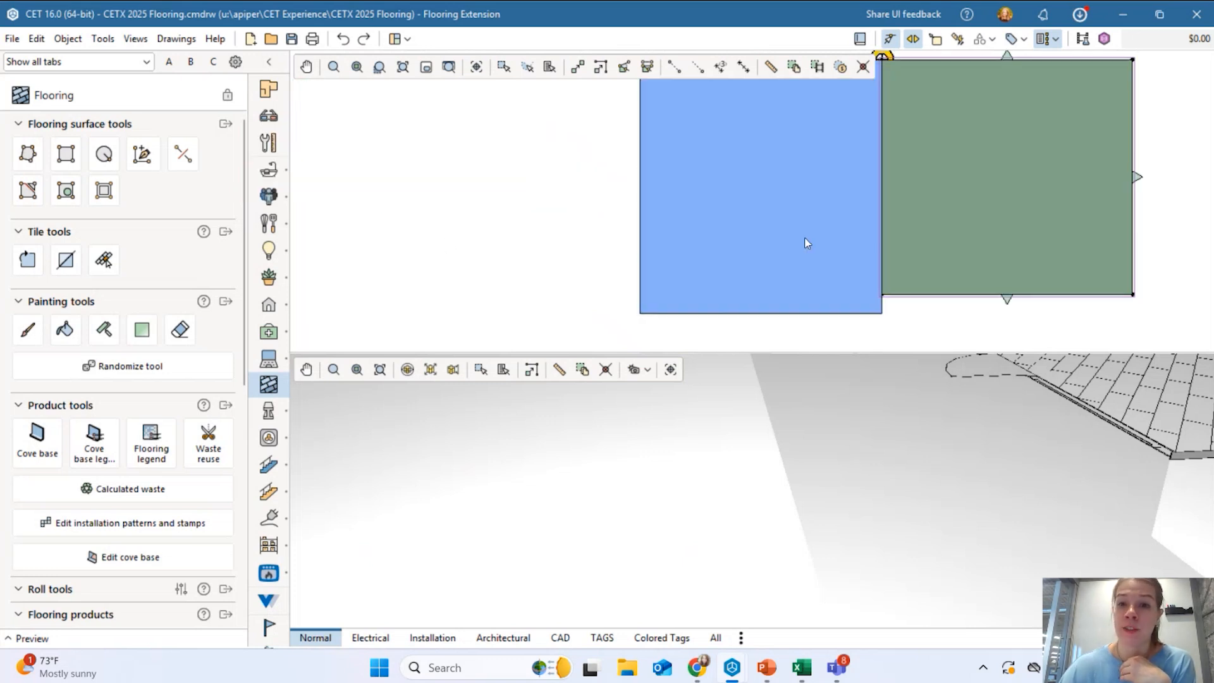
left_click(805, 189)
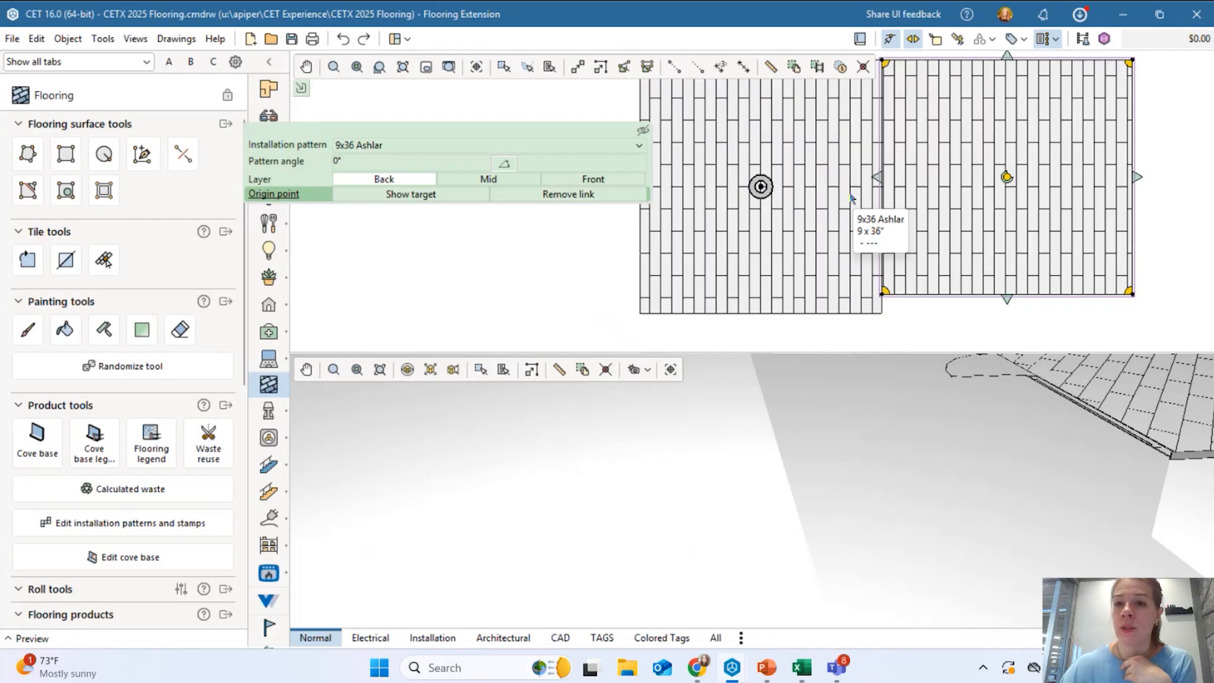
left_click(935, 325)
scroll(898, 273, "up", 5)
scroll(786, 297, "down", 5)
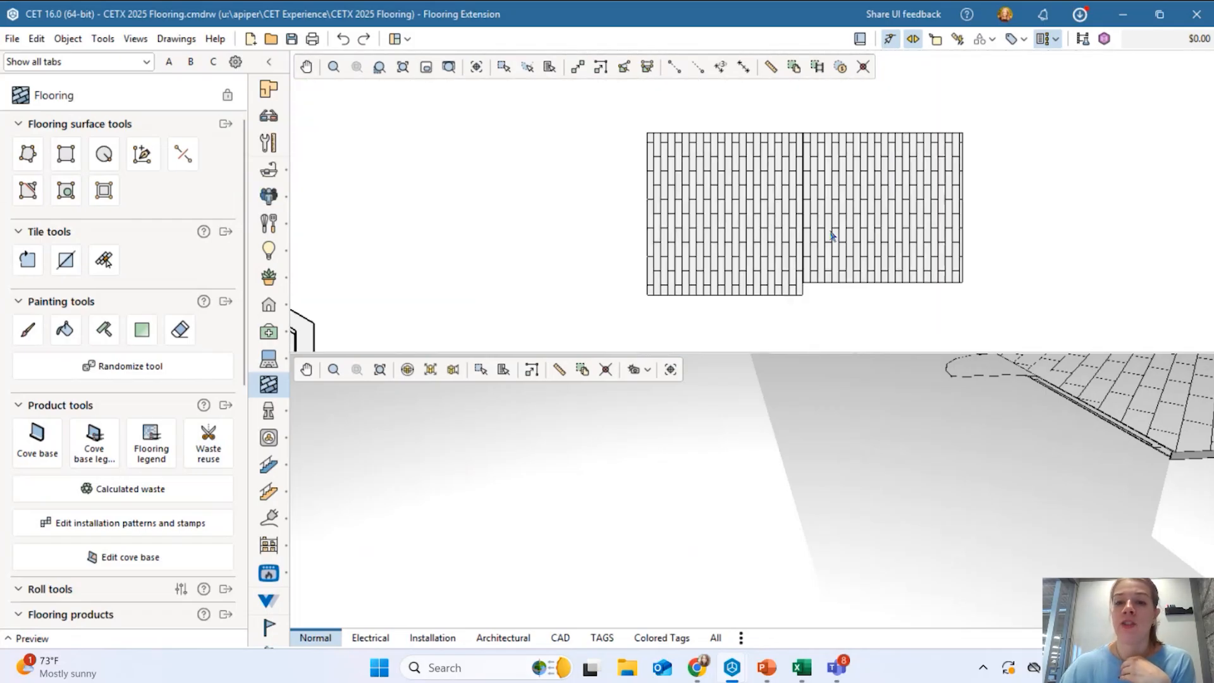
scroll(875, 210, "down", 1)
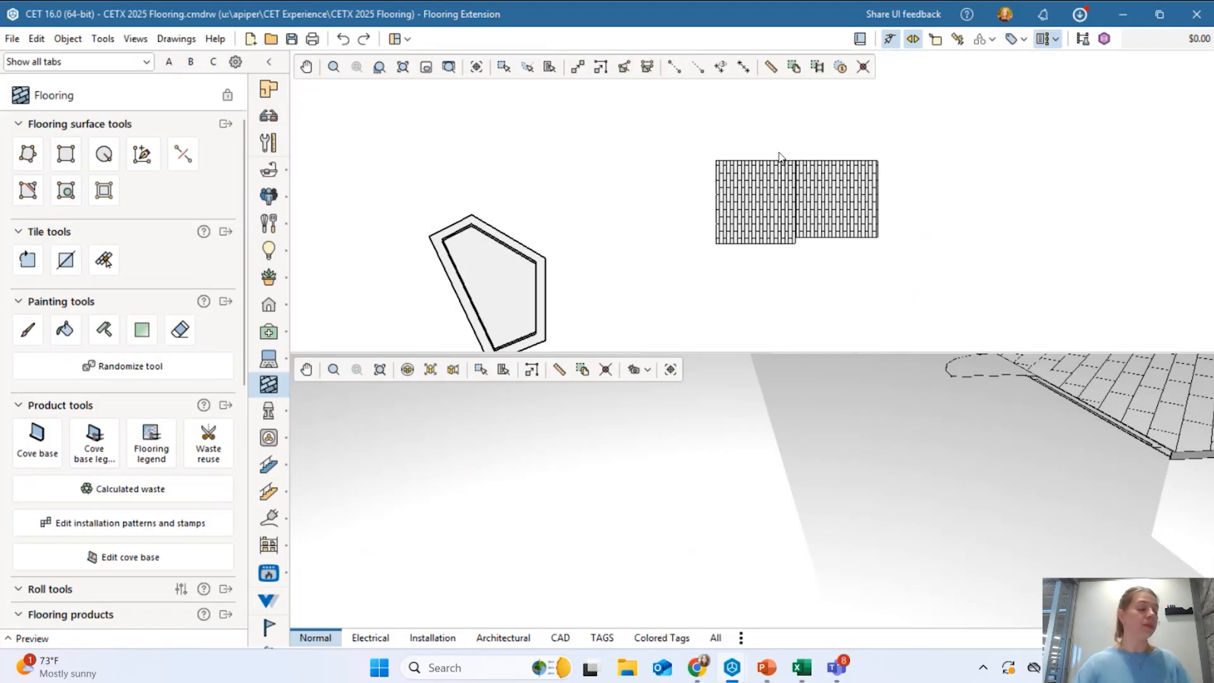
Delete the right test surface.
scroll(669, 223, "down", 3)
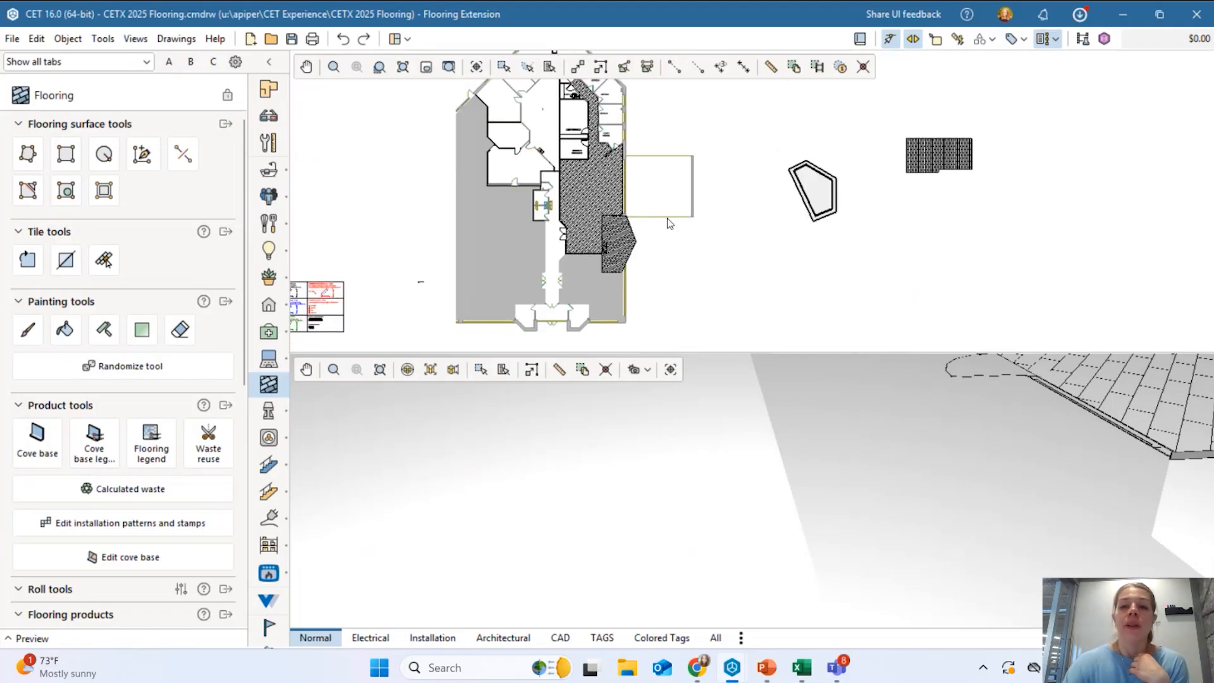
scroll(601, 228, "up", 4)
middle_click_drag(608, 227, 621, 269)
middle_click_drag(961, 213, 389, 222)
middle_click_drag(840, 138, 769, 243)
scroll(769, 243, "up", 3)
left_click(892, 193)
key("Delete")
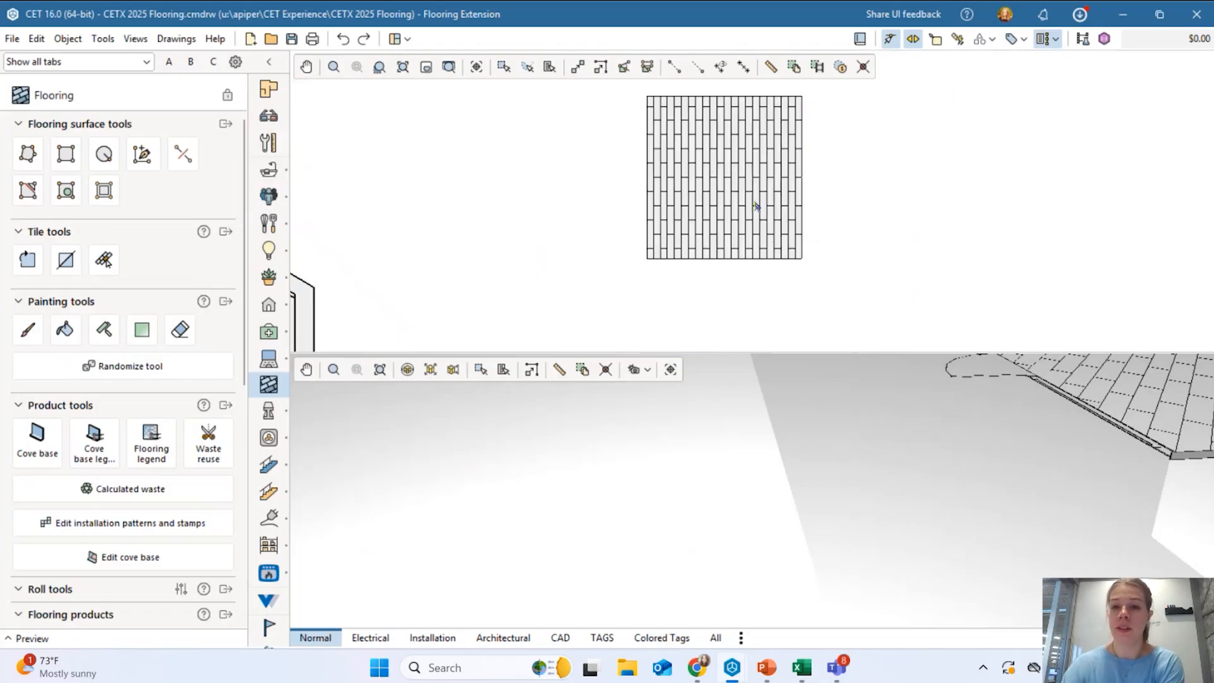
Stretch the remaining Ashlar surface wider to the right and taller downward.
left_click(757, 205)
left_click_drag(810, 182, 1087, 182)
left_click_drag(871, 264, 872, 332)
scroll(831, 226, "down", 2)
middle_click_drag(829, 204, 683, 223)
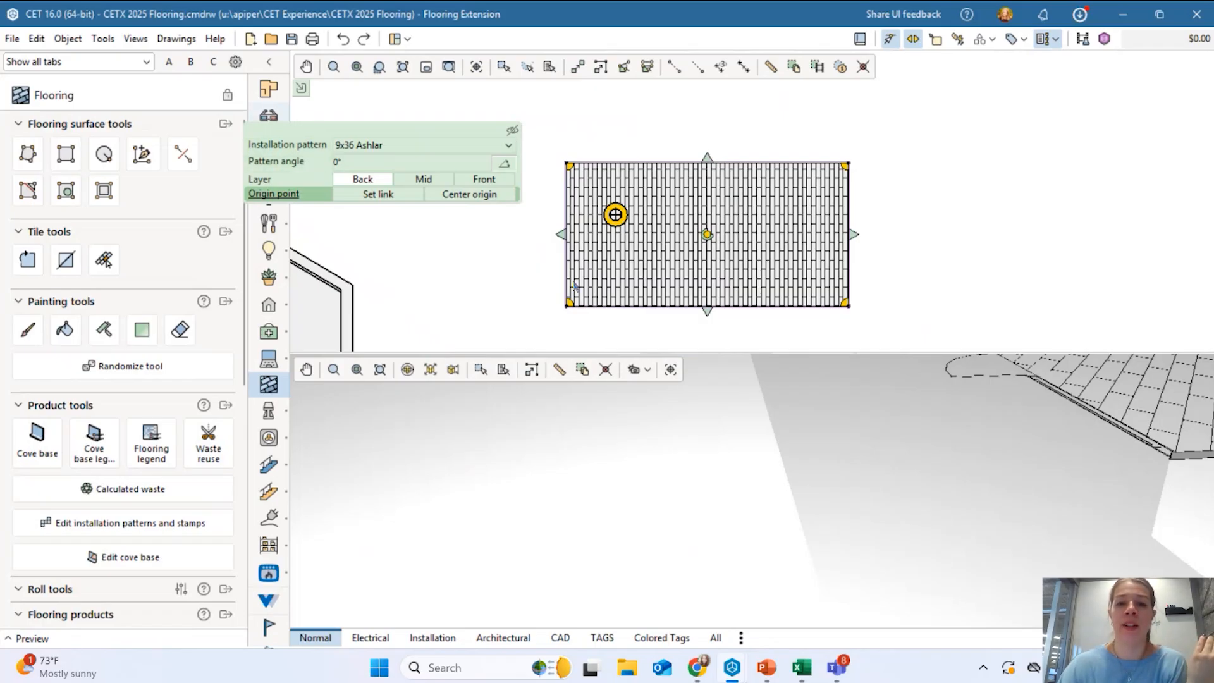
left_click(506, 301)
Pick the Shaw Habitat_Path 9x36 tile in the Flooring products palette.
scroll(115, 382, "down", 1)
scroll(115, 382, "down", 2)
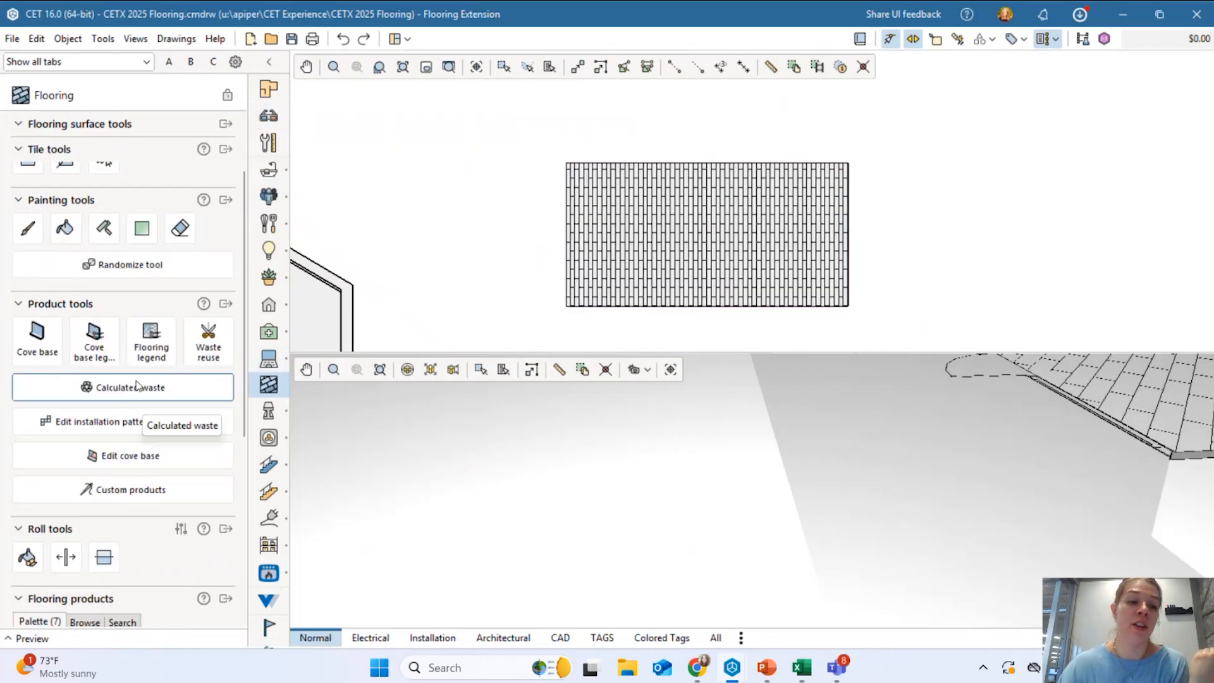
scroll(95, 411, "down", 5)
scroll(98, 413, "up", 6)
scroll(98, 412, "up", 2)
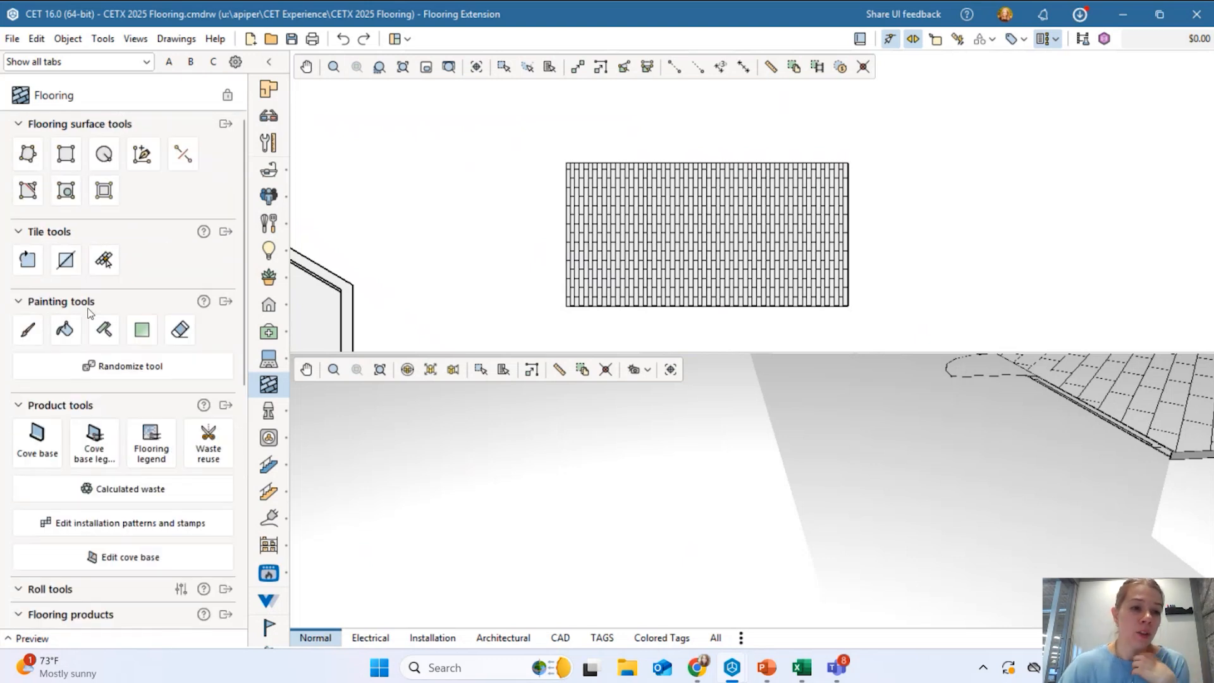
scroll(127, 474, "down", 3)
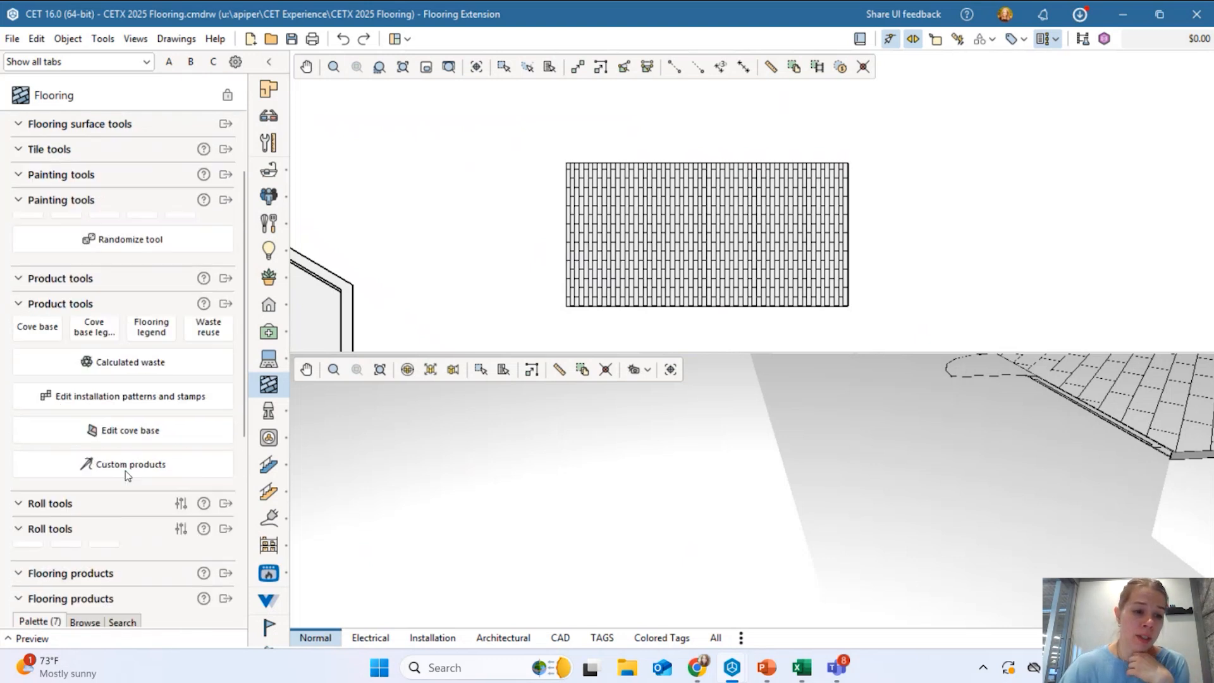
scroll(134, 467, "down", 1)
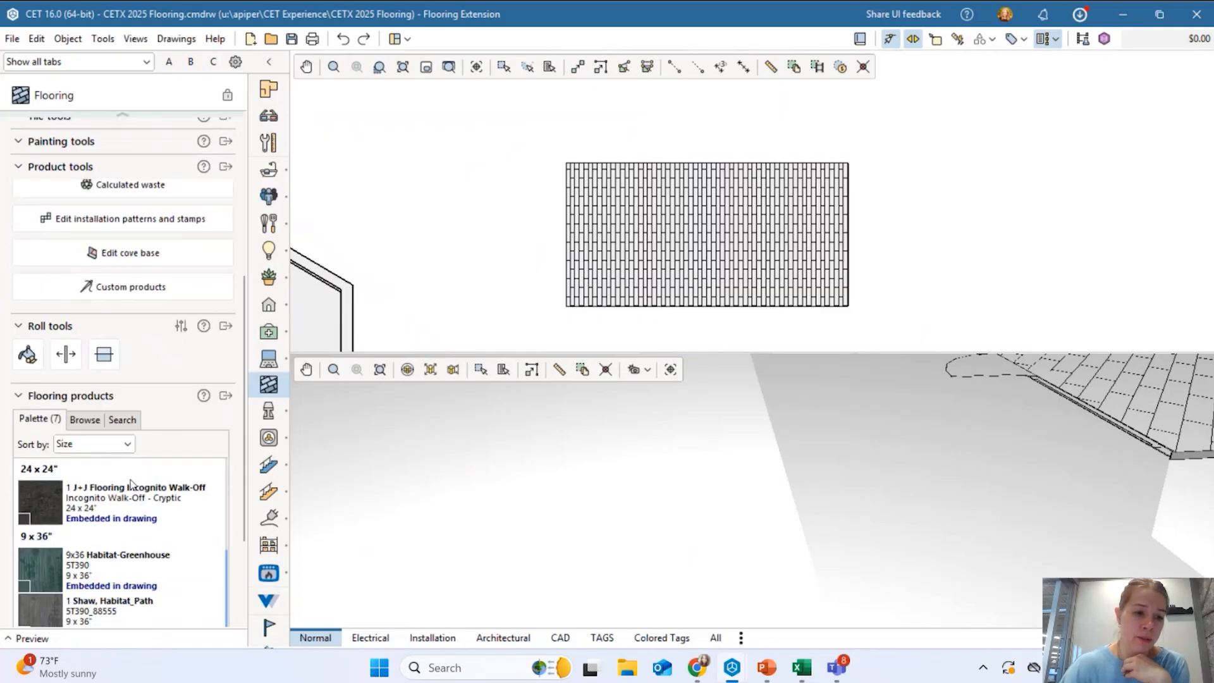
left_click(102, 602)
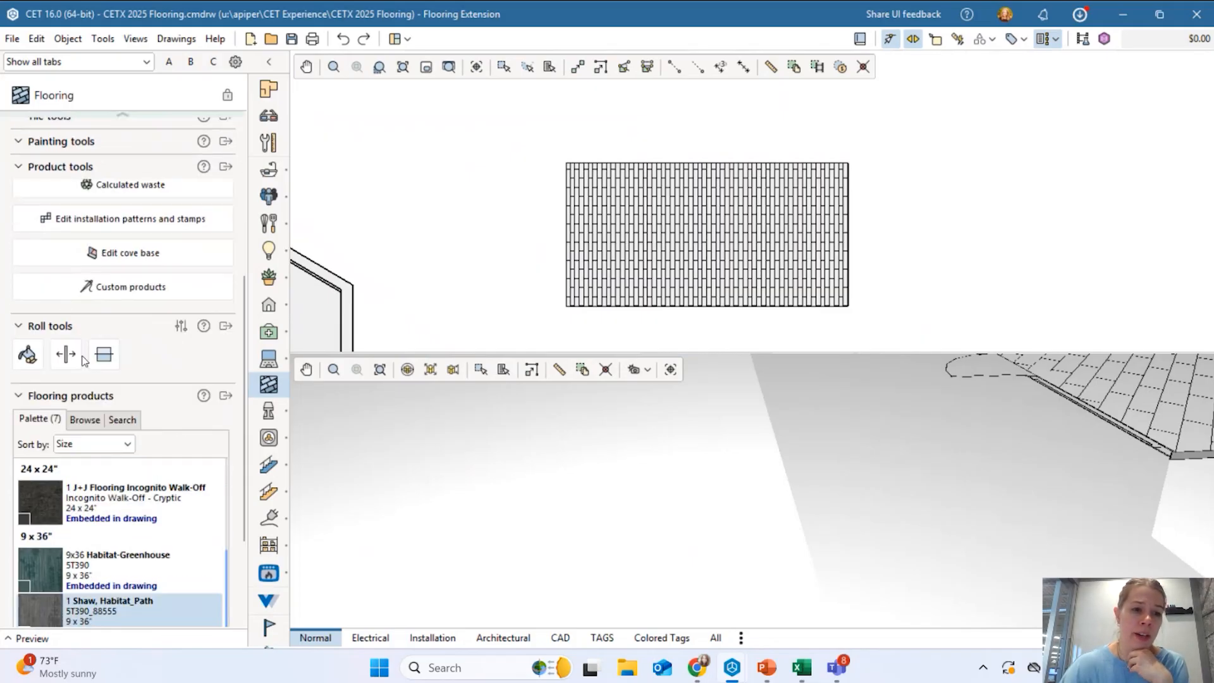
scroll(83, 360, "up", 5)
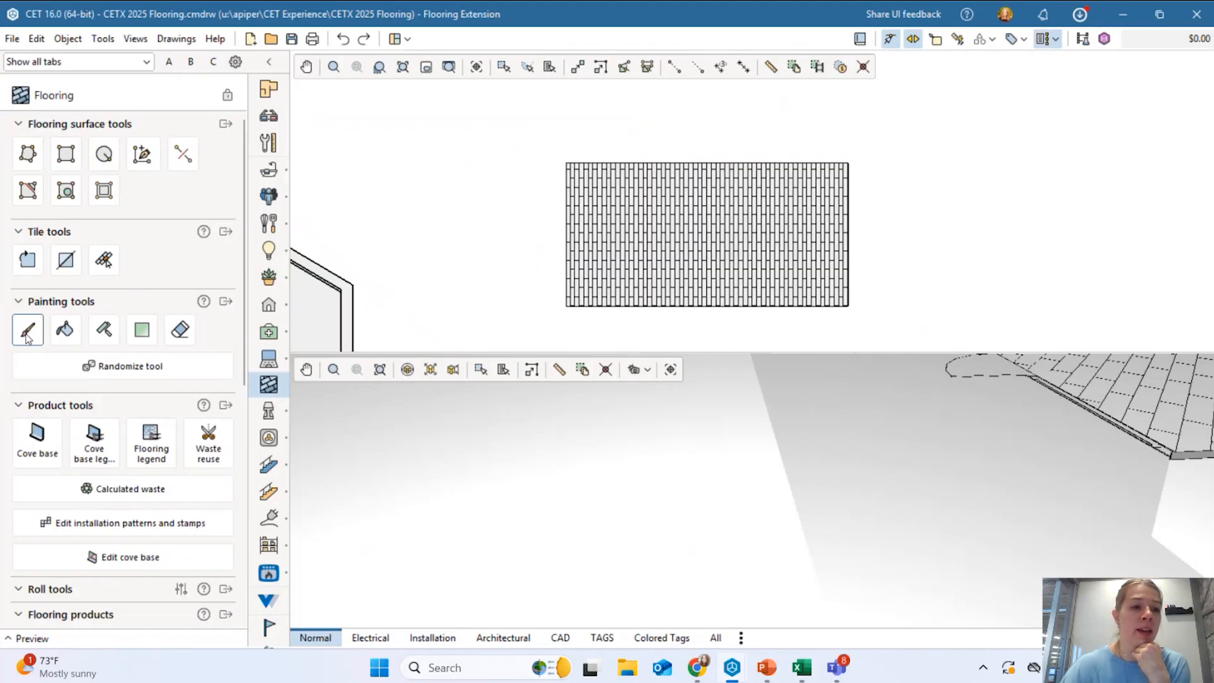
Paint thirteen scattered tiles with Shaw Habitat_Path using the Paint tool, bringing the total to $312.00.
left_click(24, 335)
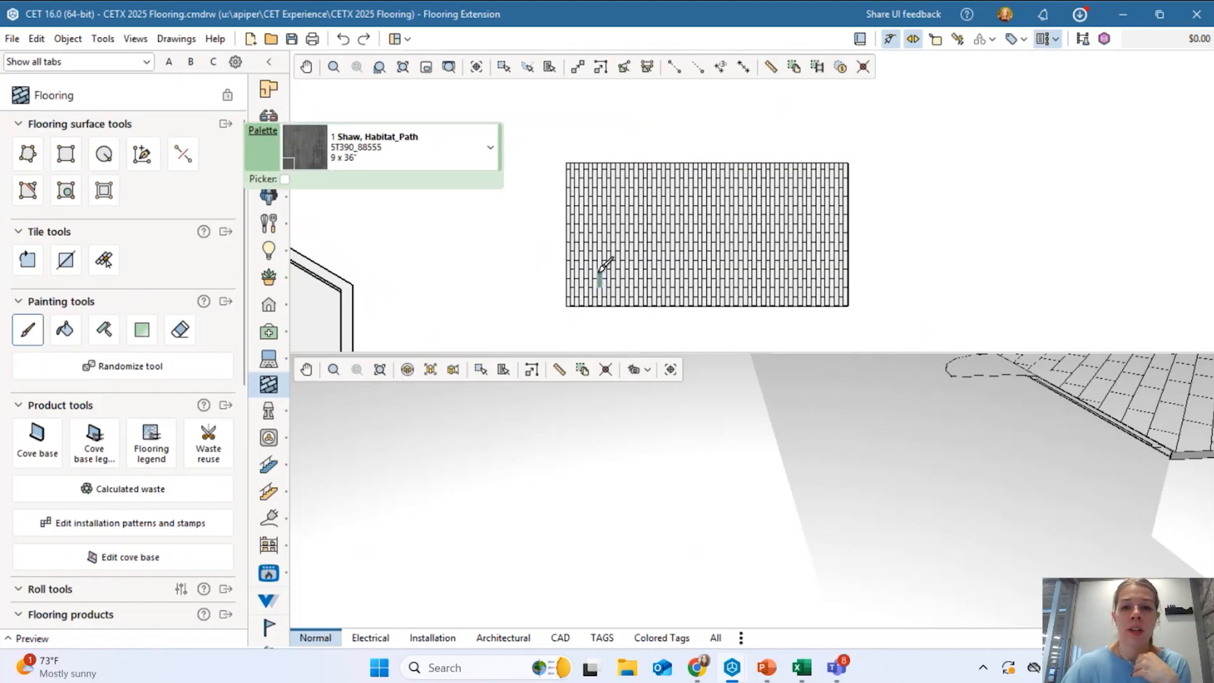
scroll(601, 264, "up", 3)
left_click(601, 203)
left_click(694, 218)
left_click(712, 246)
left_click(649, 266)
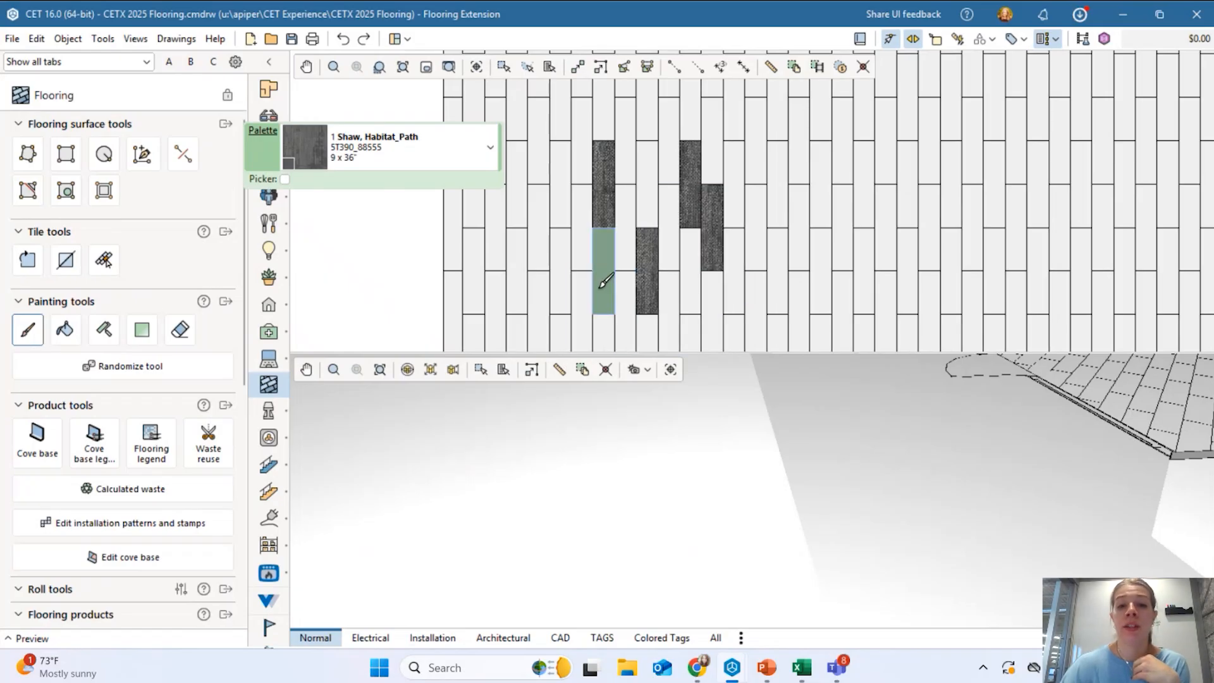
left_click(561, 269)
left_click(559, 211)
left_click(582, 228)
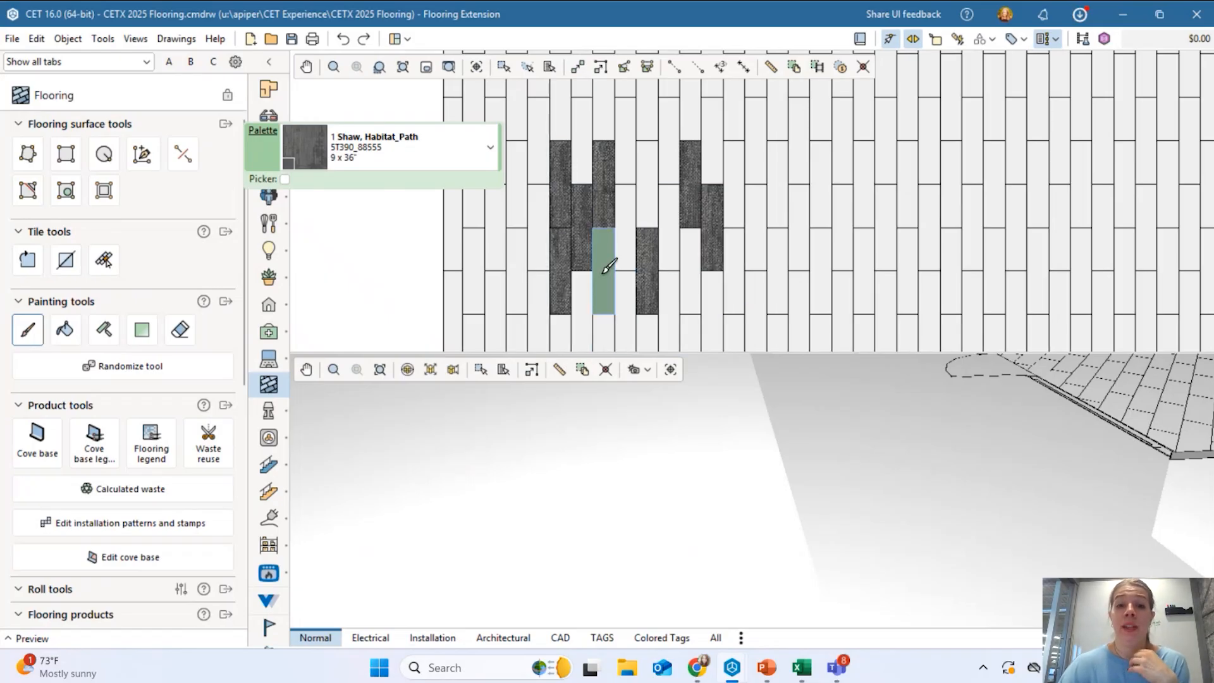
left_click(721, 225)
left_click(783, 182)
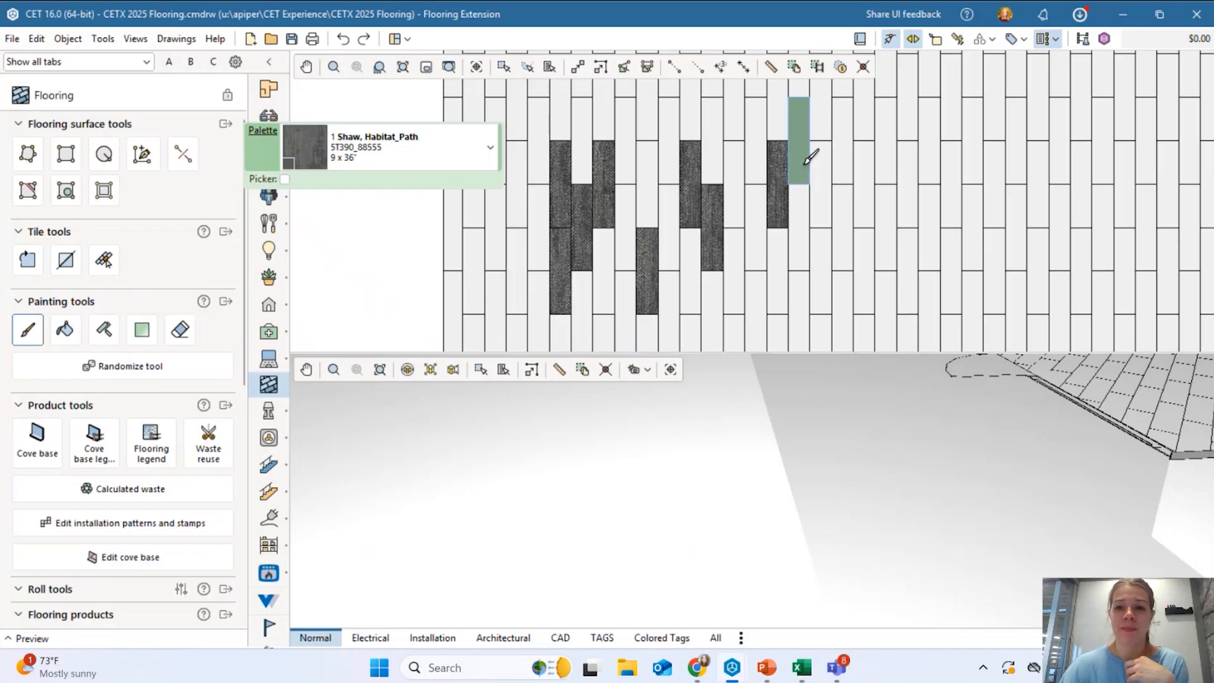
left_click(801, 165)
left_click(823, 180)
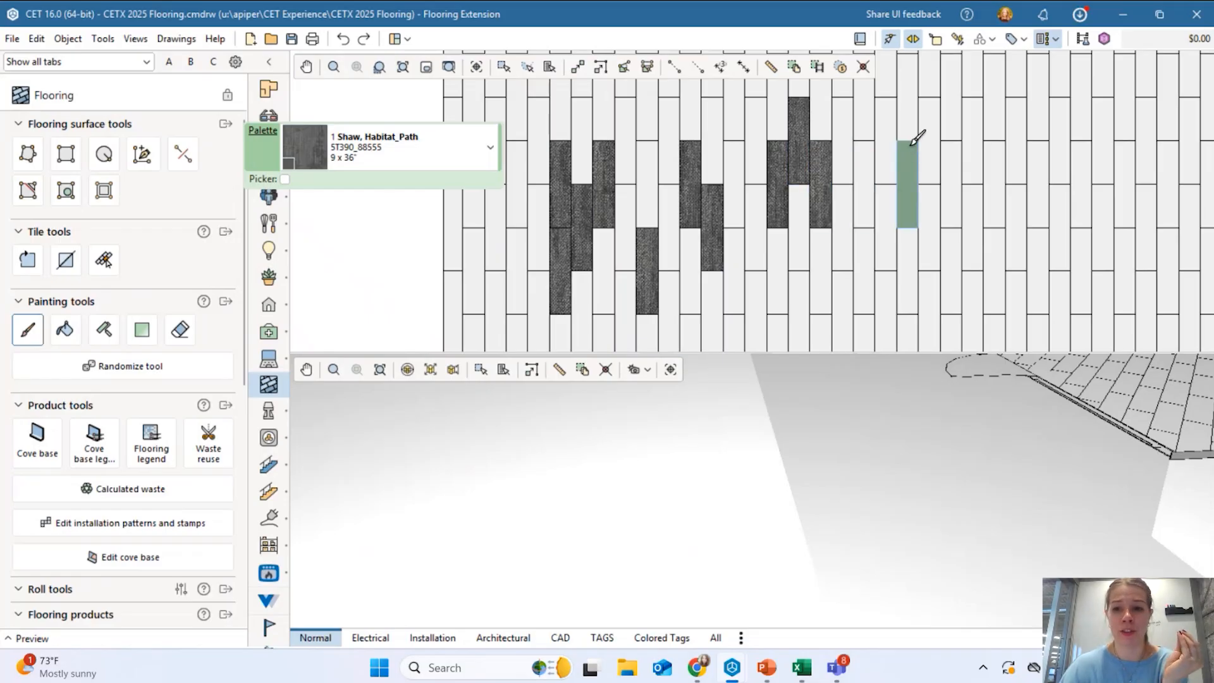
left_click(911, 117)
left_click(959, 213)
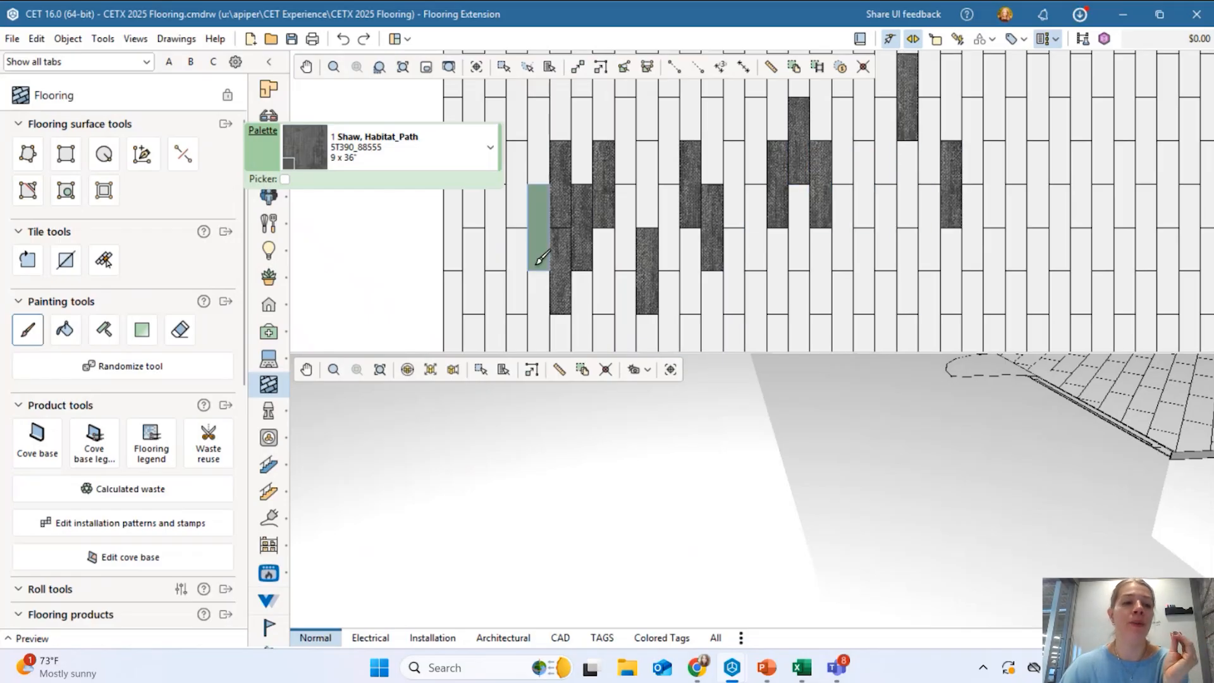
left_click(66, 333)
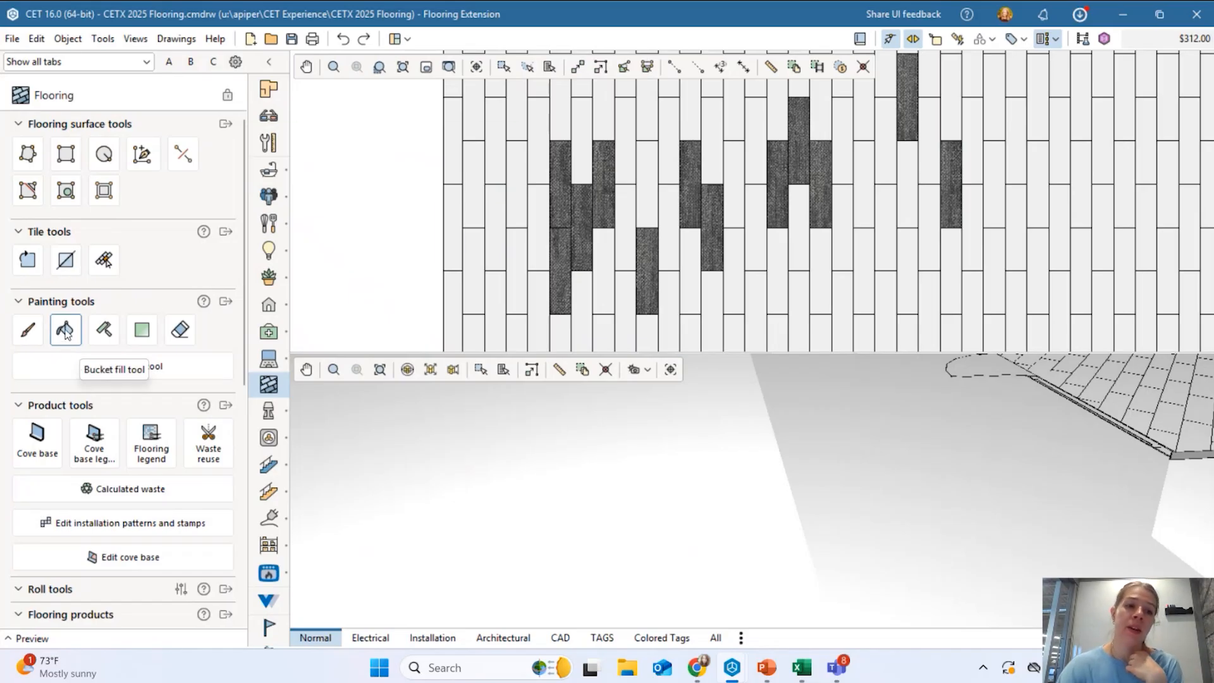
Bucket-fill the whole test rectangle with Shaw Habitat_Path, bringing the total to $13,910.00.
scroll(664, 228, "down", 5)
left_click(663, 228)
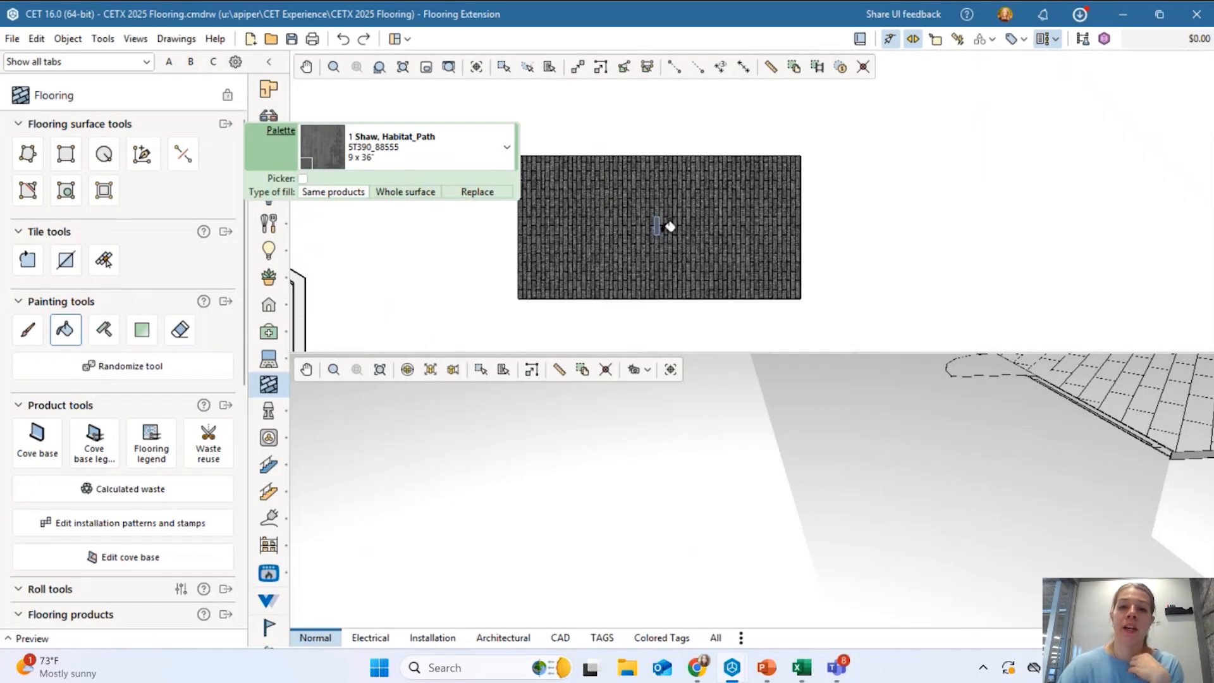
middle_click_drag(670, 226, 783, 211)
scroll(777, 211, "up", 2)
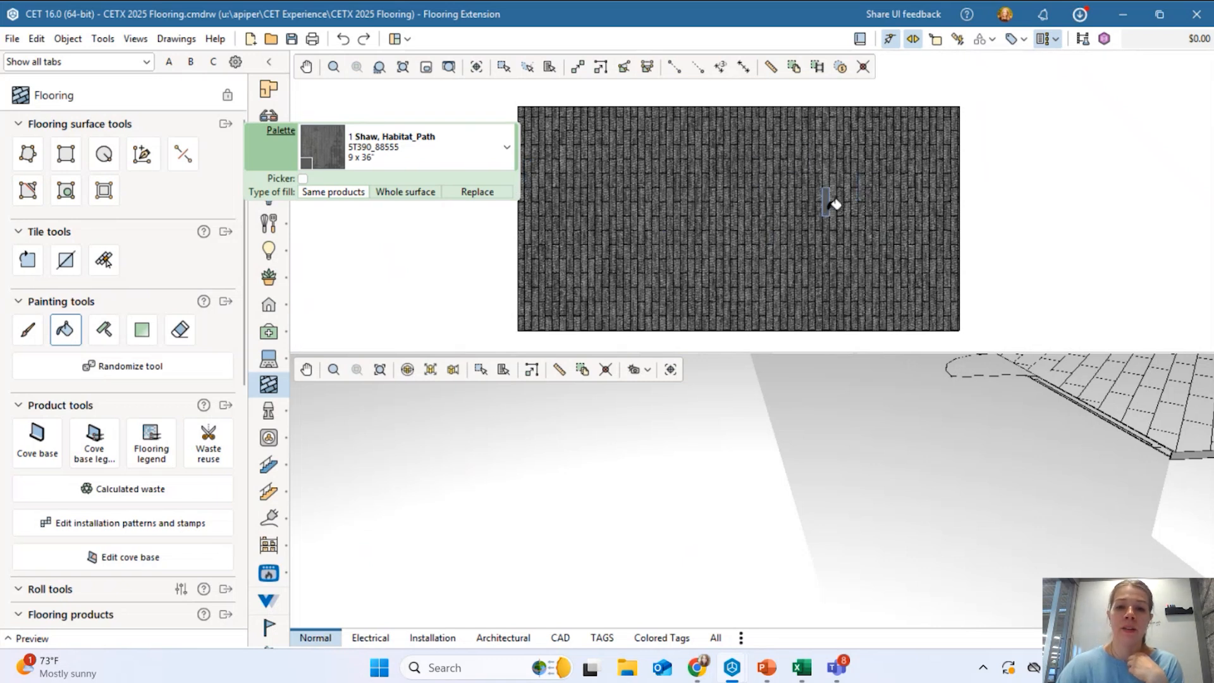
Select the Line painting tool.
left_click(105, 335)
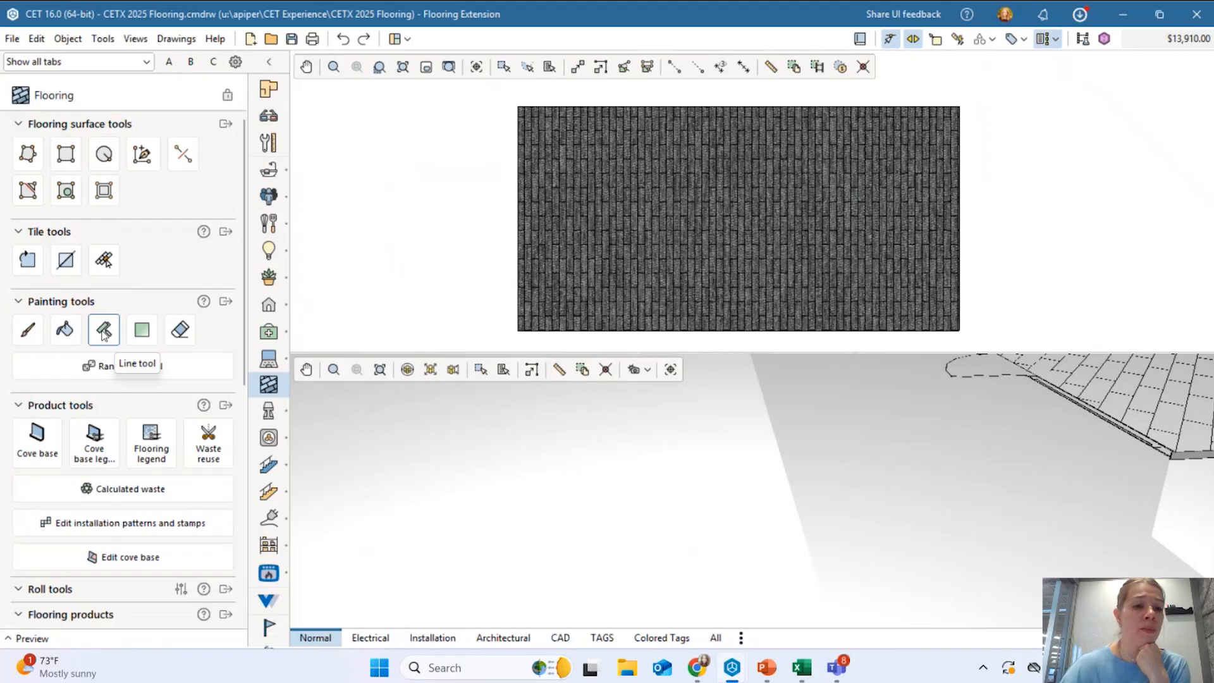
scroll(91, 300, "down", 1)
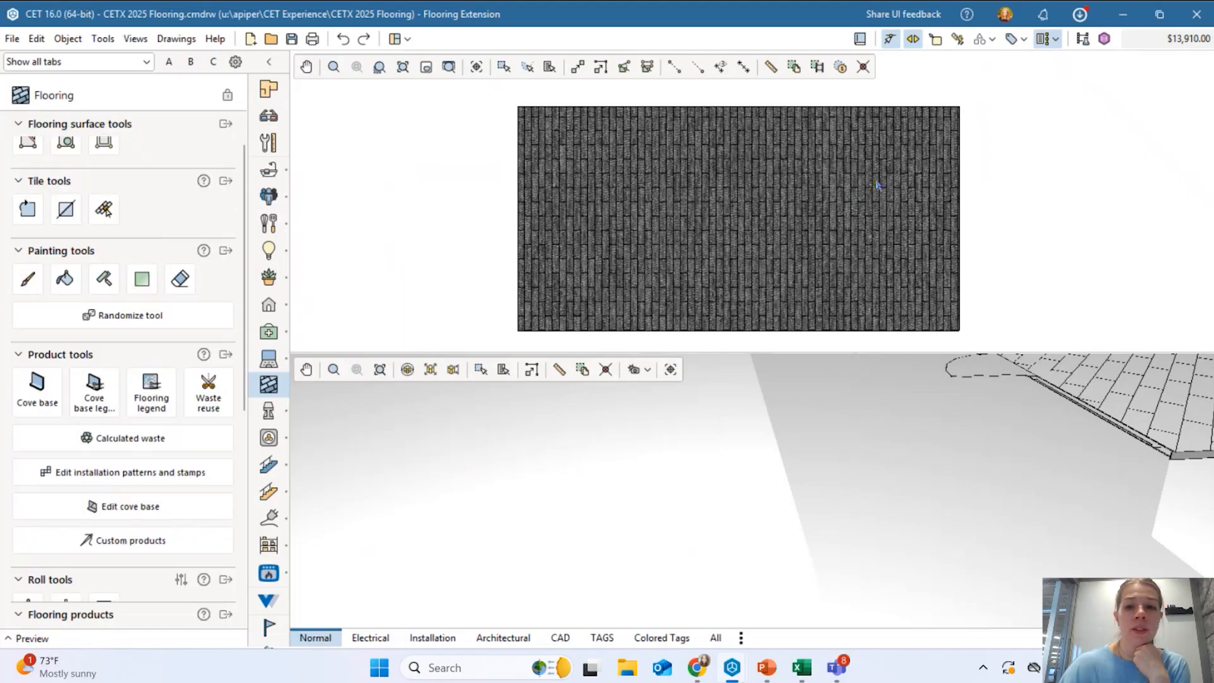
scroll(898, 259, "down", 1)
scroll(91, 595, "down", 4)
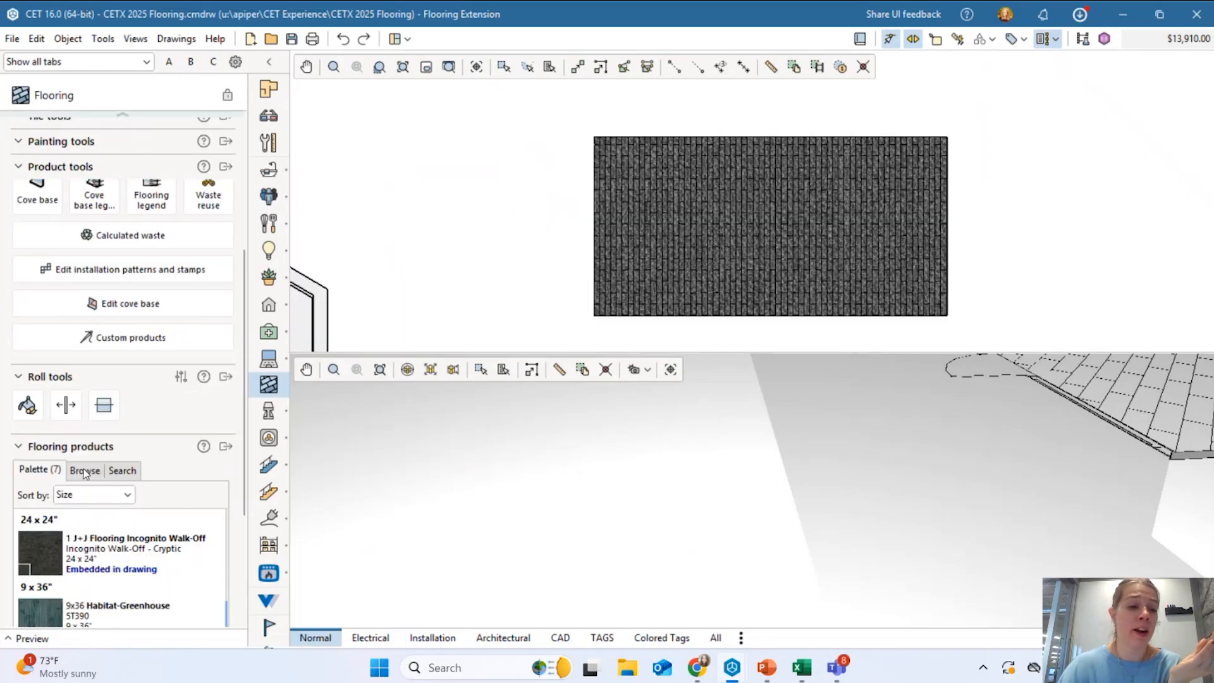
scroll(90, 594, "up", 8)
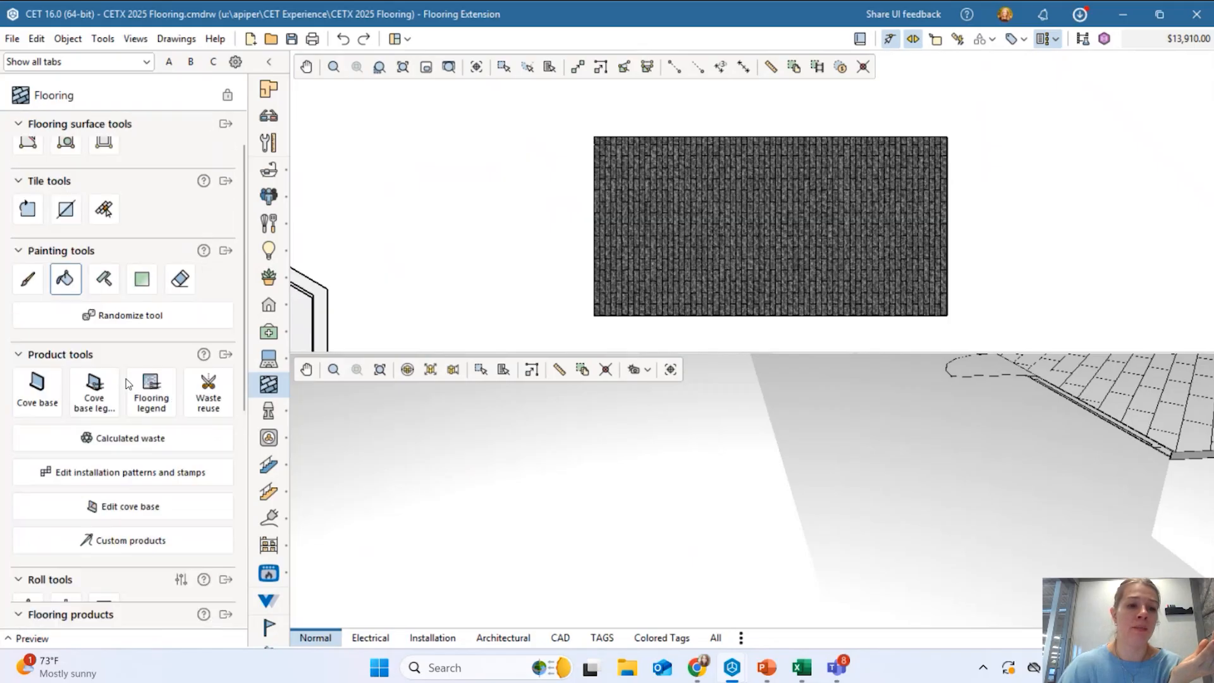
left_click(104, 334)
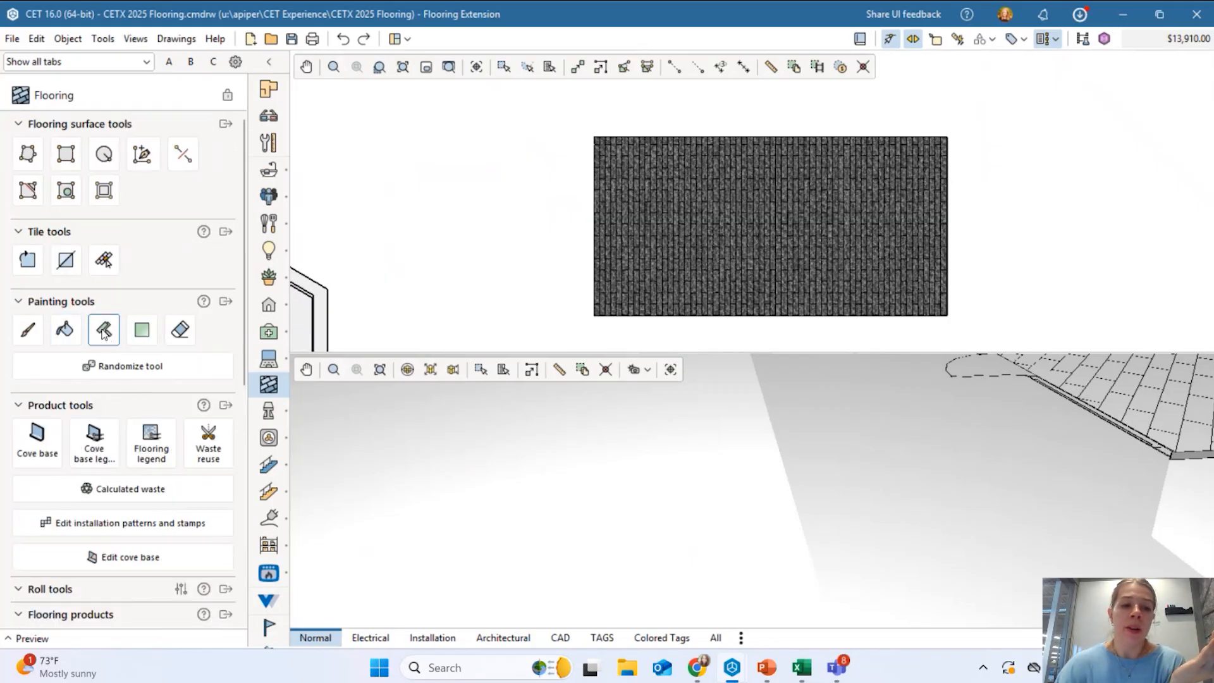
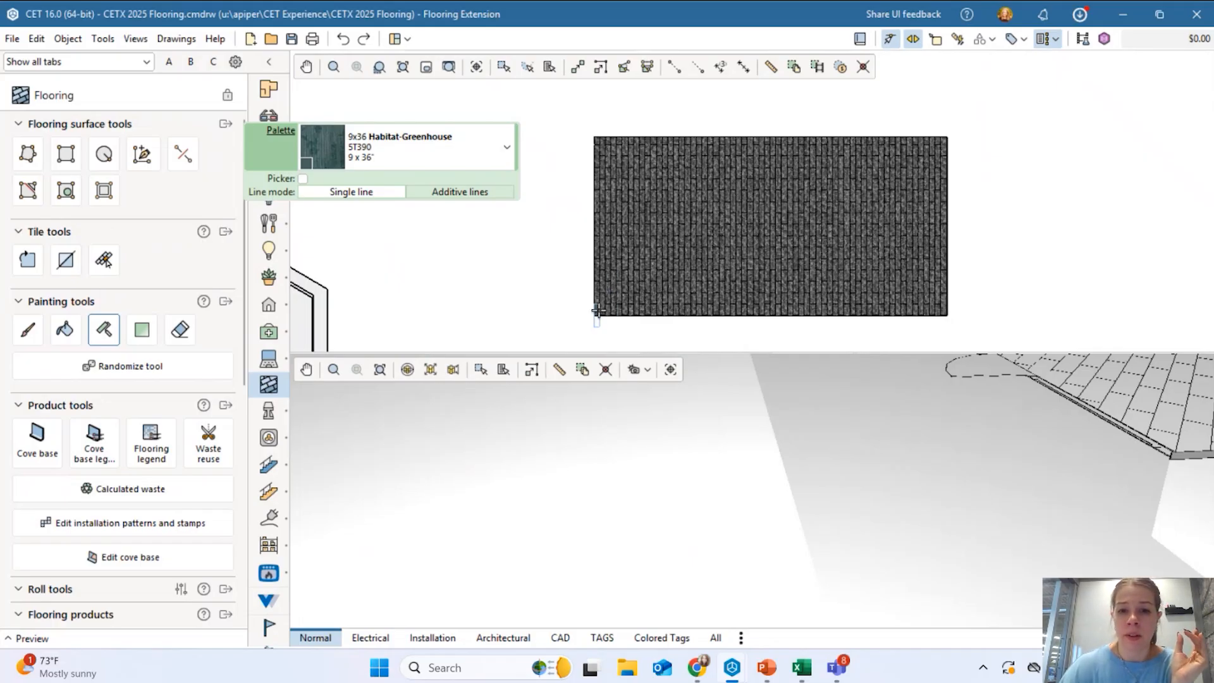
Paint a diagonal band of Habitat-Greenhouse tiles up to the floor's top edge with the Line tool.
left_click_drag(598, 310, 626, 279)
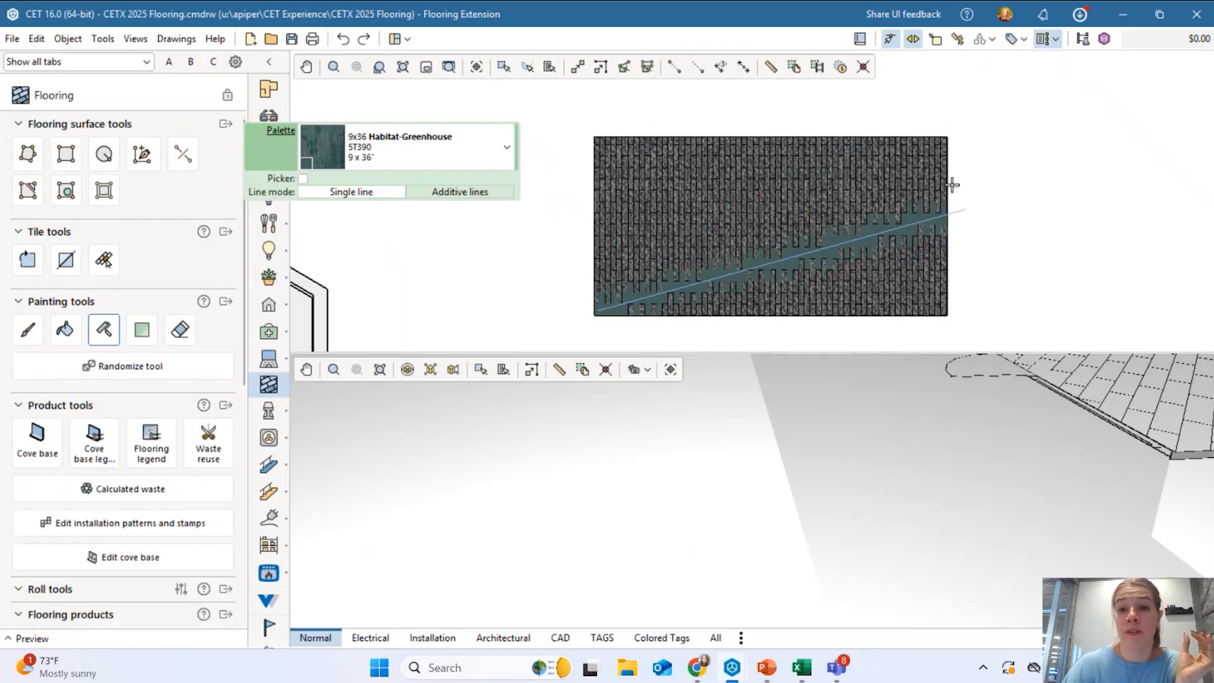
left_click(737, 118)
scroll(670, 281, "up", 3)
scroll(632, 266, "down", 1)
In Additive lines mode, paint a second diagonal Habitat-Greenhouse band, bringing the total to $15,050.00.
left_click(460, 193)
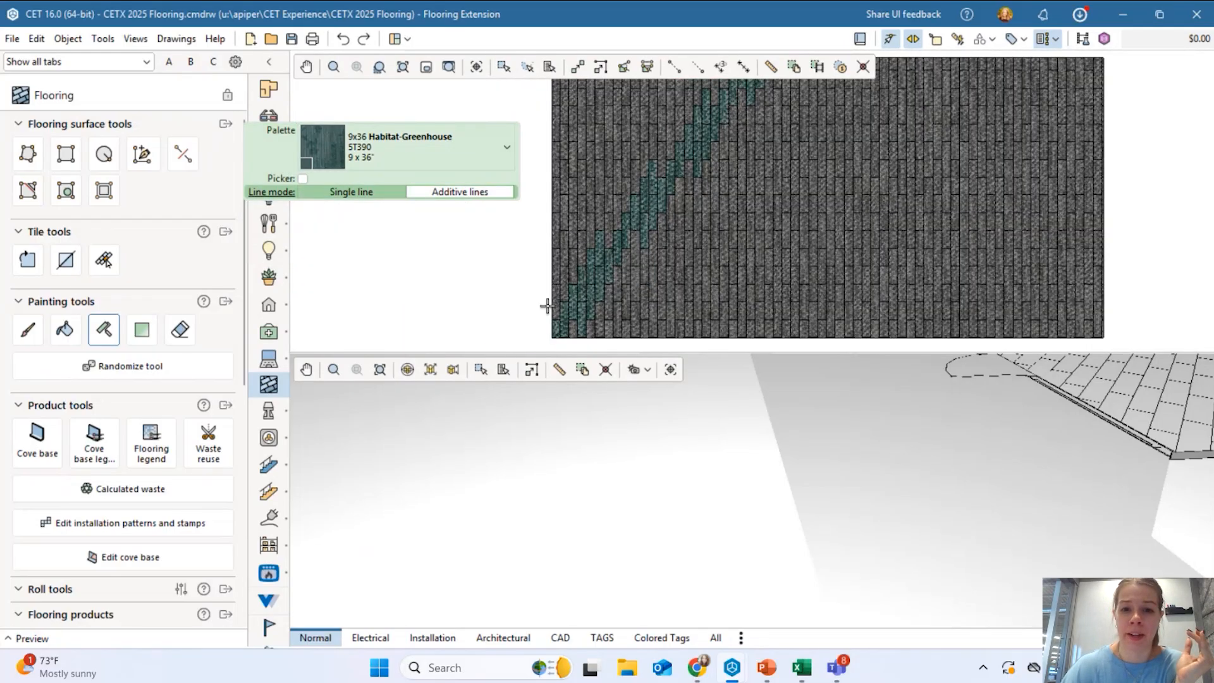
left_click(555, 329)
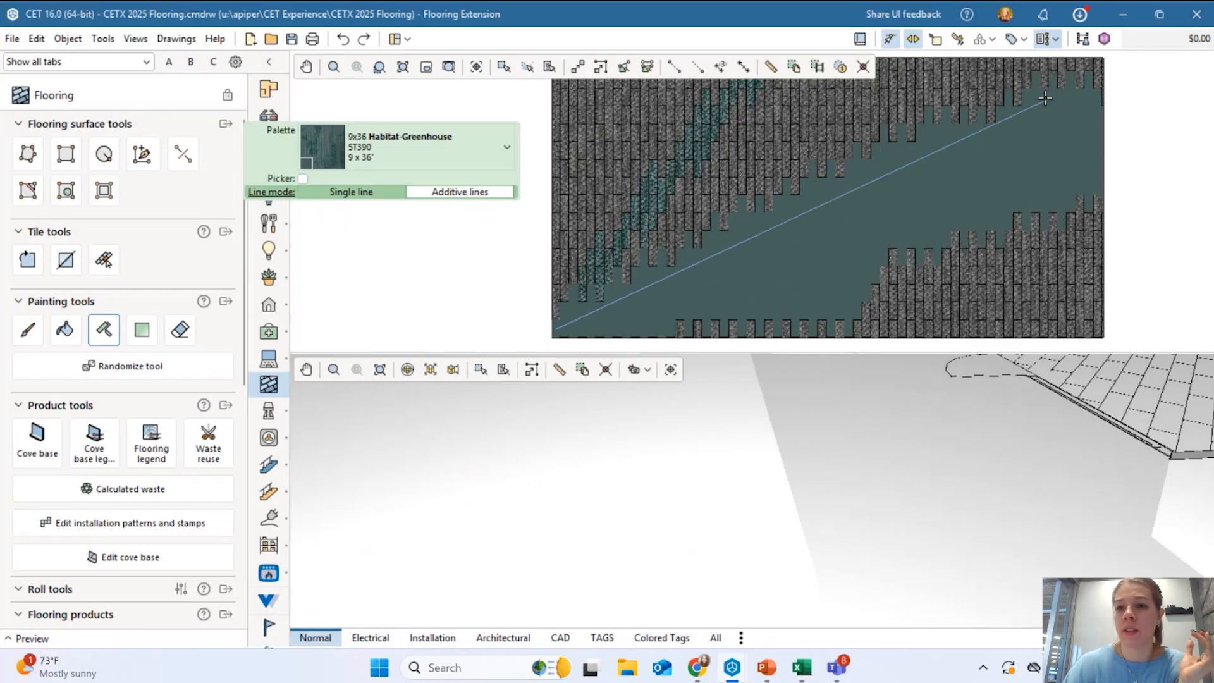
left_click(1202, 256)
scroll(824, 233, "down", 2)
scroll(731, 190, "up", 3)
scroll(745, 195, "down", 2)
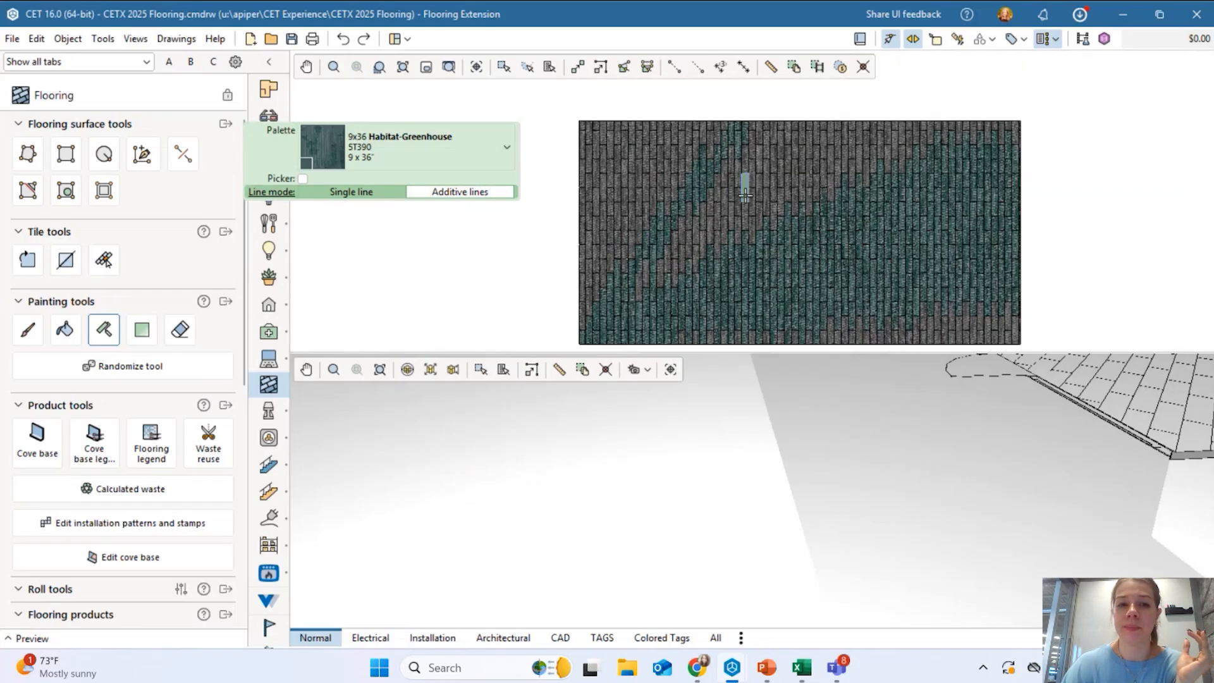
middle_click_drag(745, 195, 729, 169)
key("Escape")
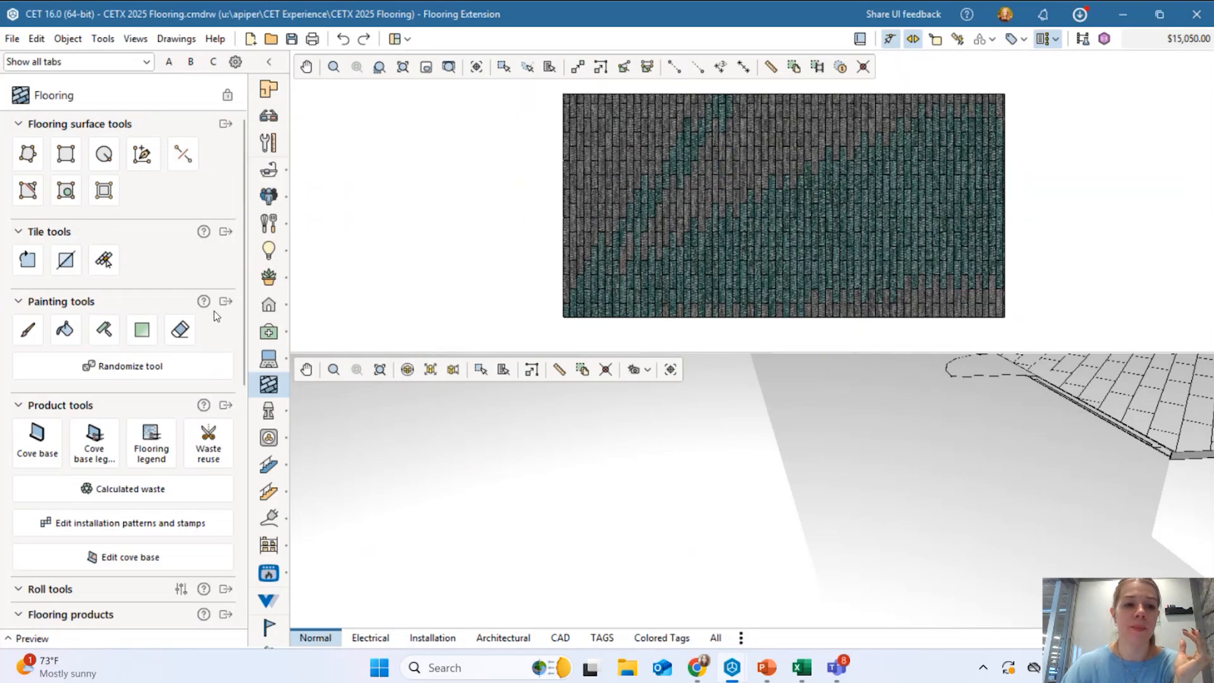
Bucket-fill the whole floor with Shaw Habitat_Path, restoring plain grey tiles at $13,910.00.
left_click(64, 329)
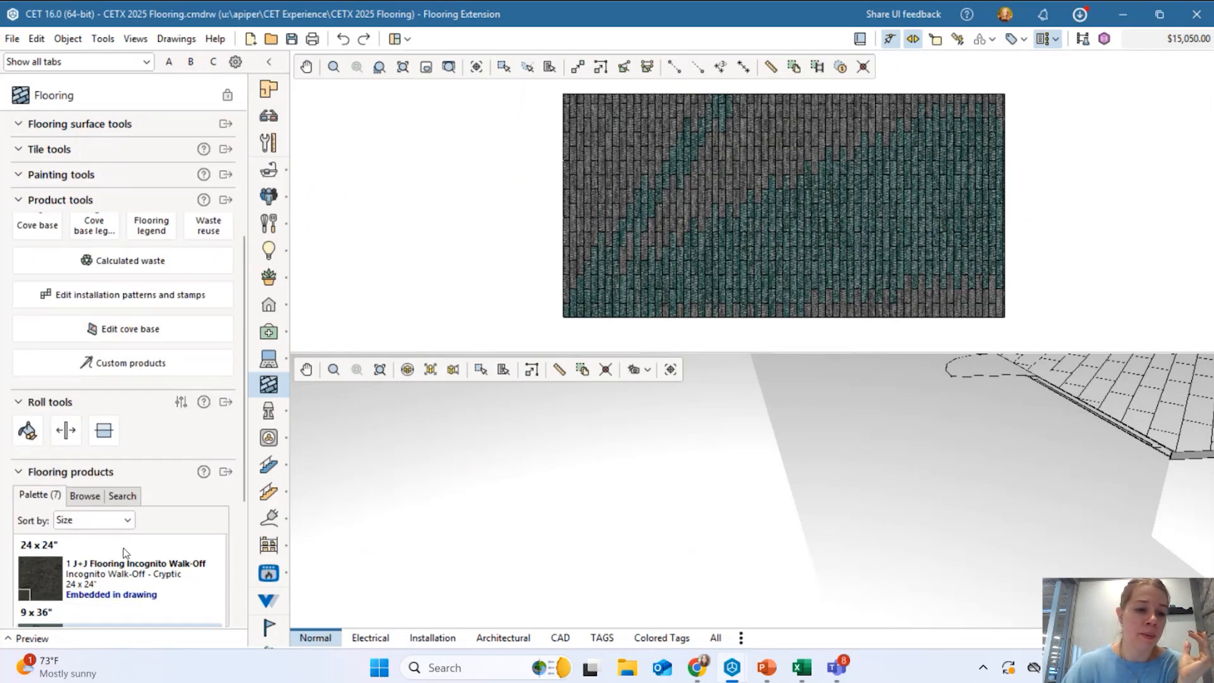
scroll(226, 418, "down", 3)
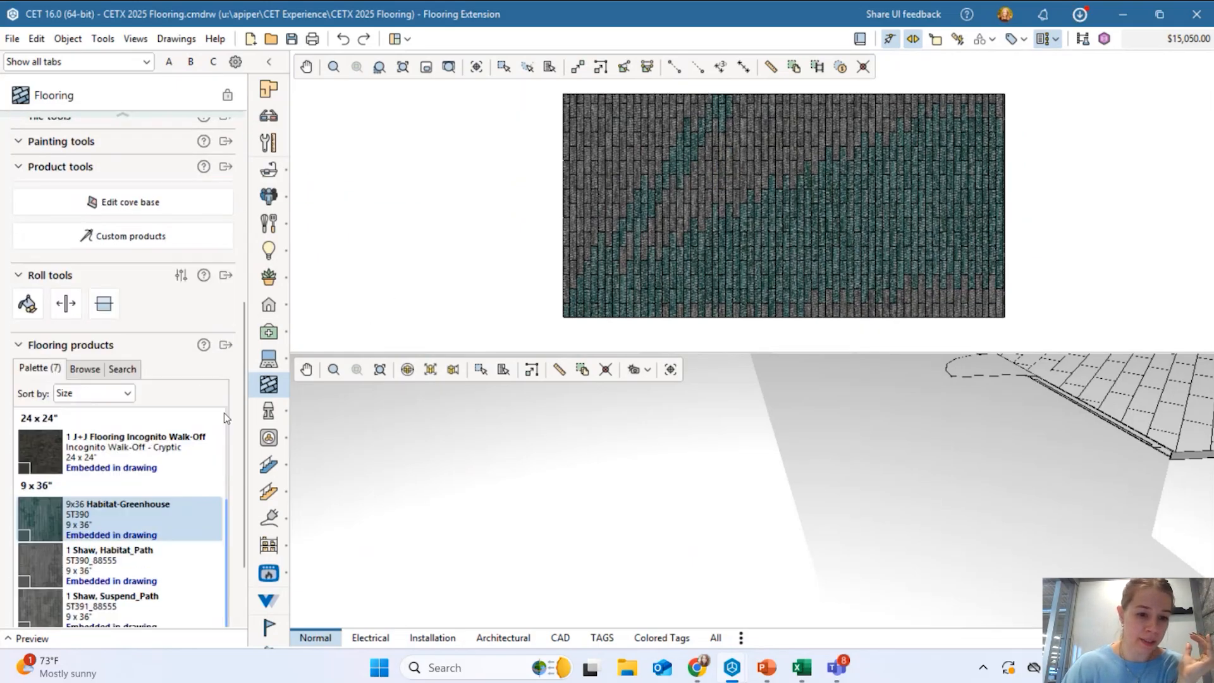
left_click(109, 549)
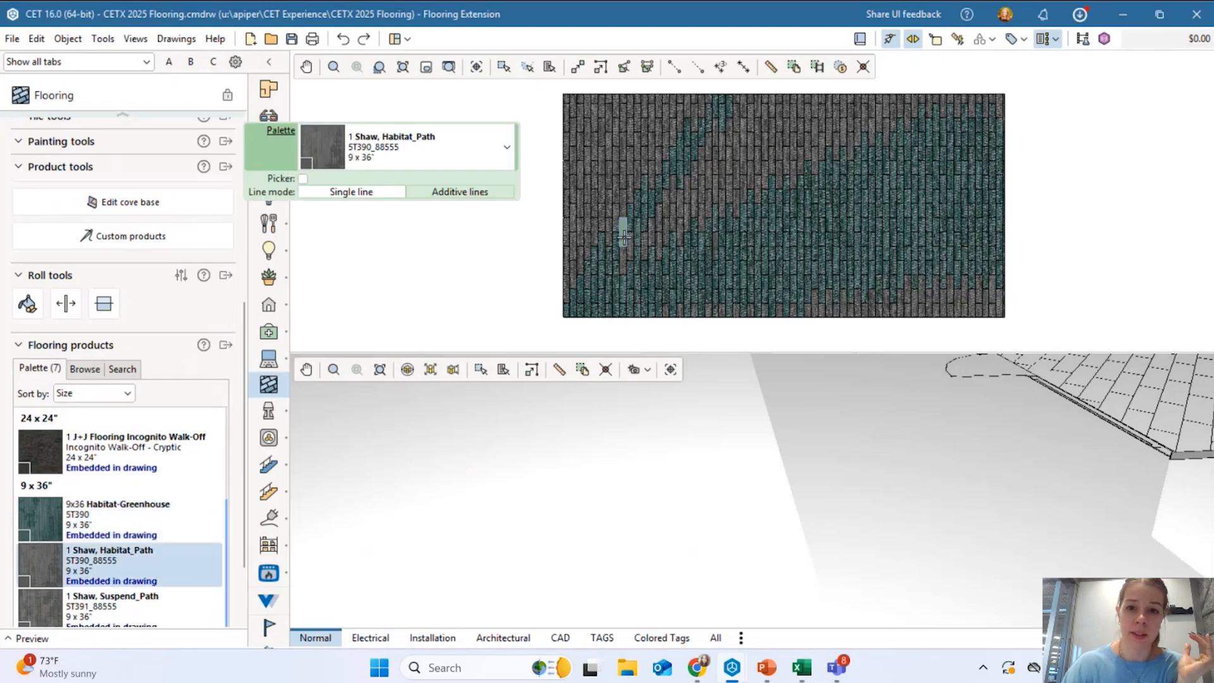
scroll(86, 230, "up", 3)
scroll(86, 230, "up", 7)
left_click(65, 329)
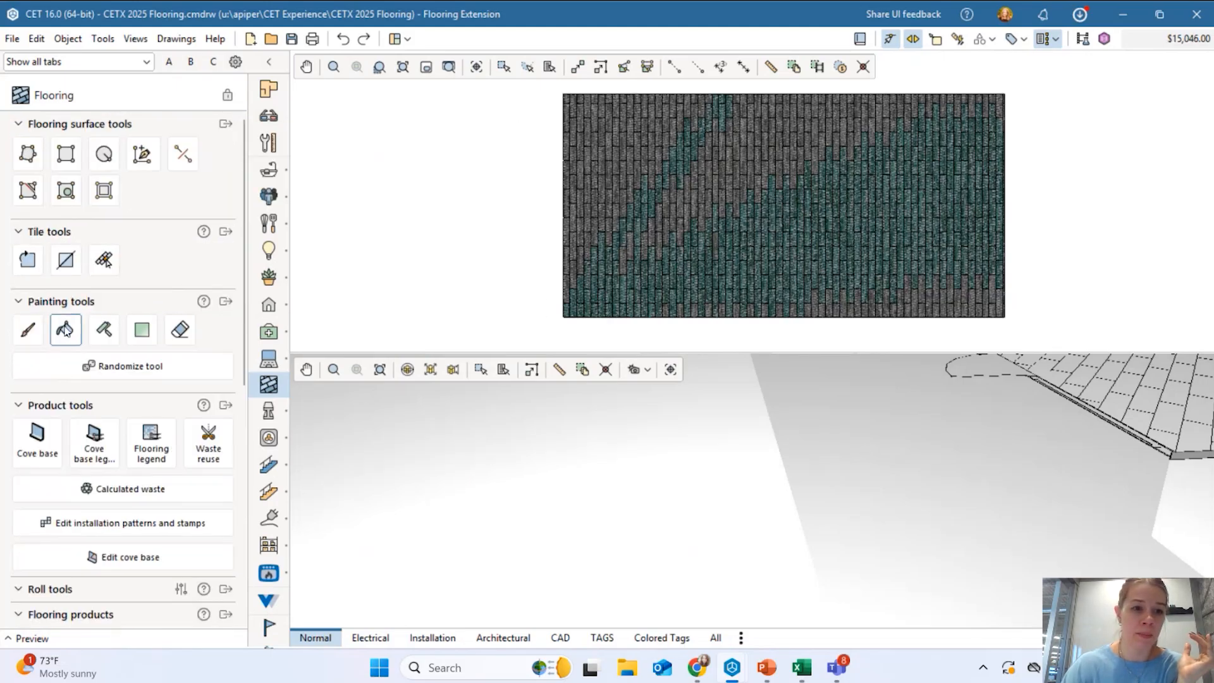
left_click(759, 217)
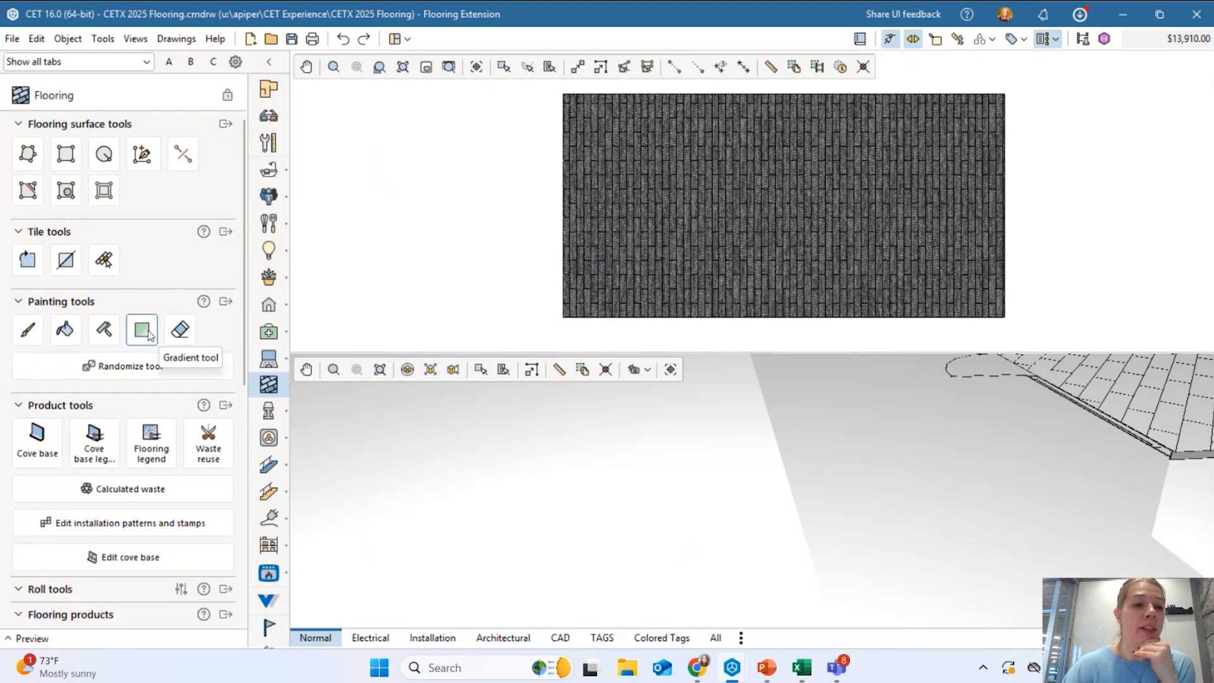
scroll(127, 381, "down", 3)
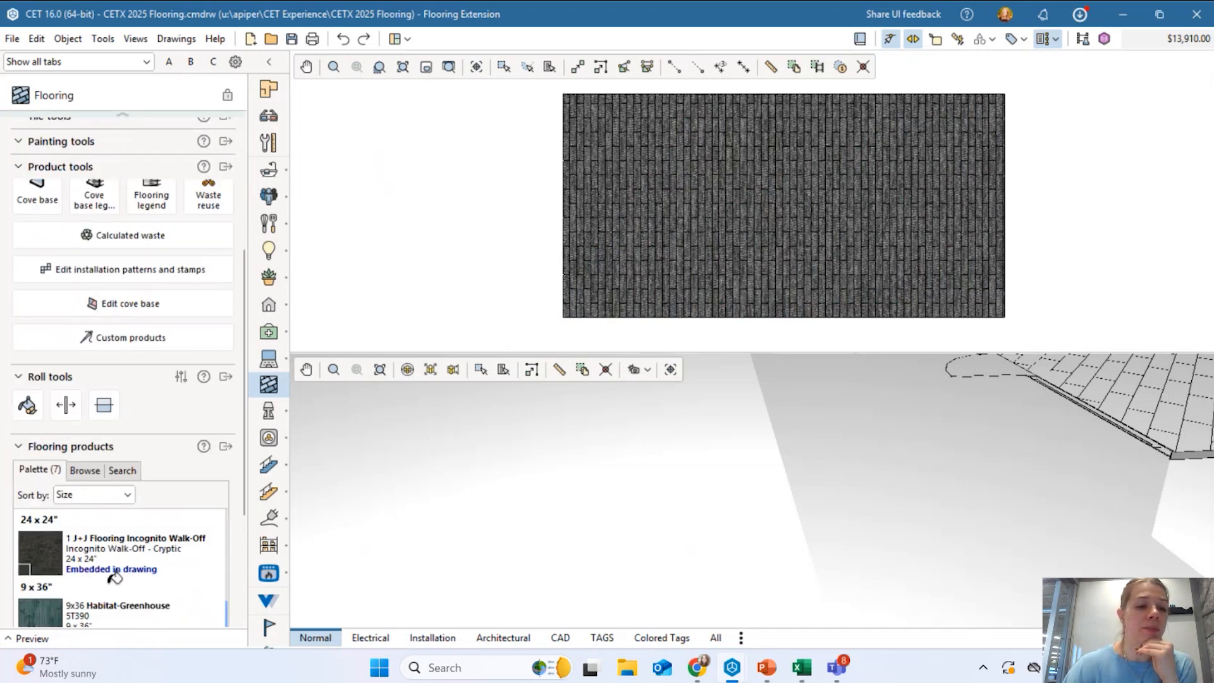
scroll(96, 278, "up", 3)
left_click(142, 330)
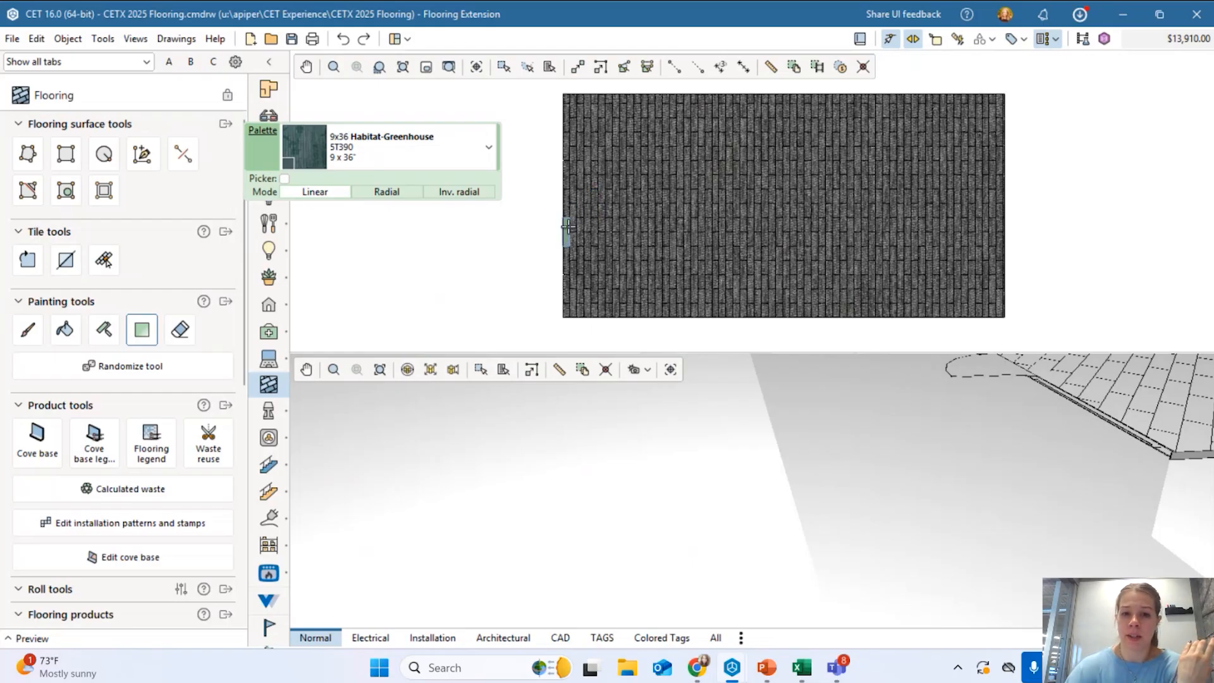
Drag a linear Habitat-Greenhouse gradient from the floor's left edge rightward, totalling $14,854.00.
left_click_drag(568, 225, 885, 226)
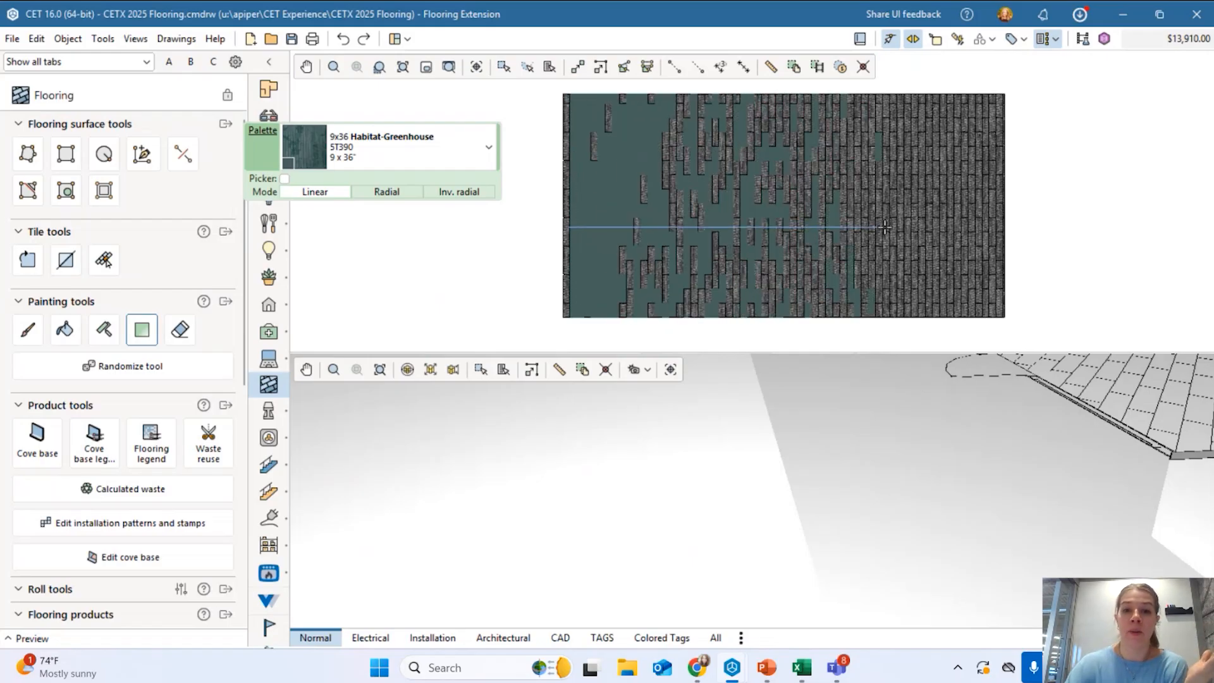
left_click_drag(884, 226, 941, 234)
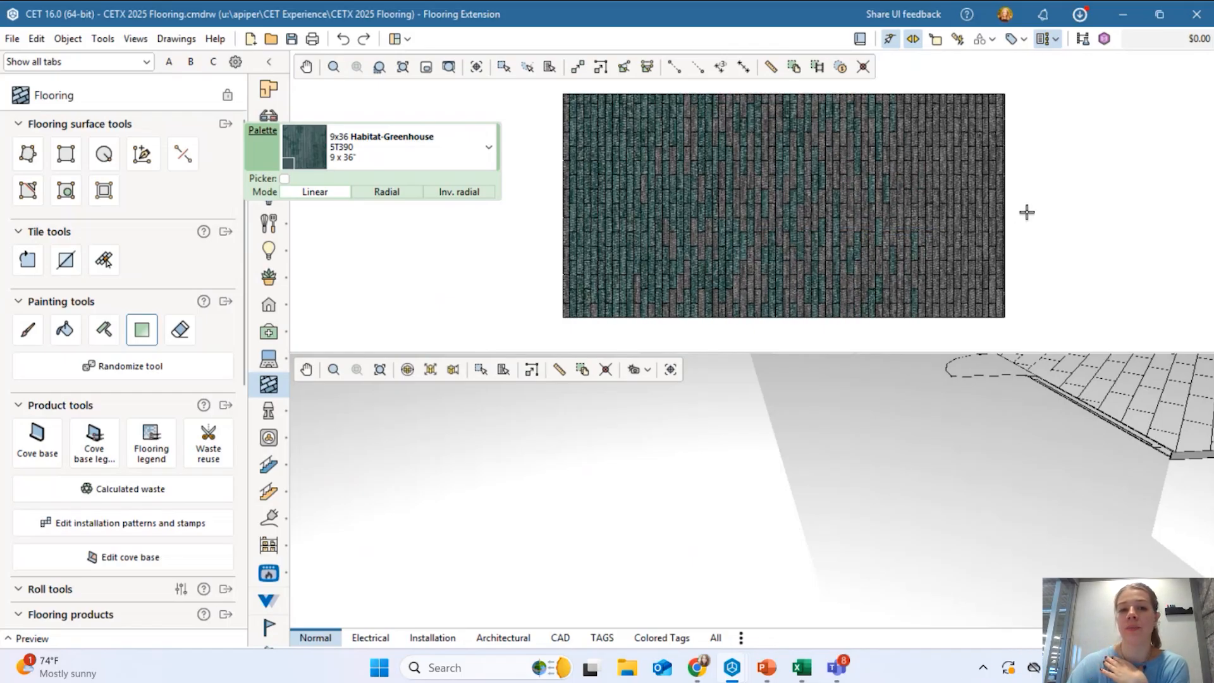
key("Escape")
scroll(657, 238, "up", 4)
scroll(478, 164, "down", 2)
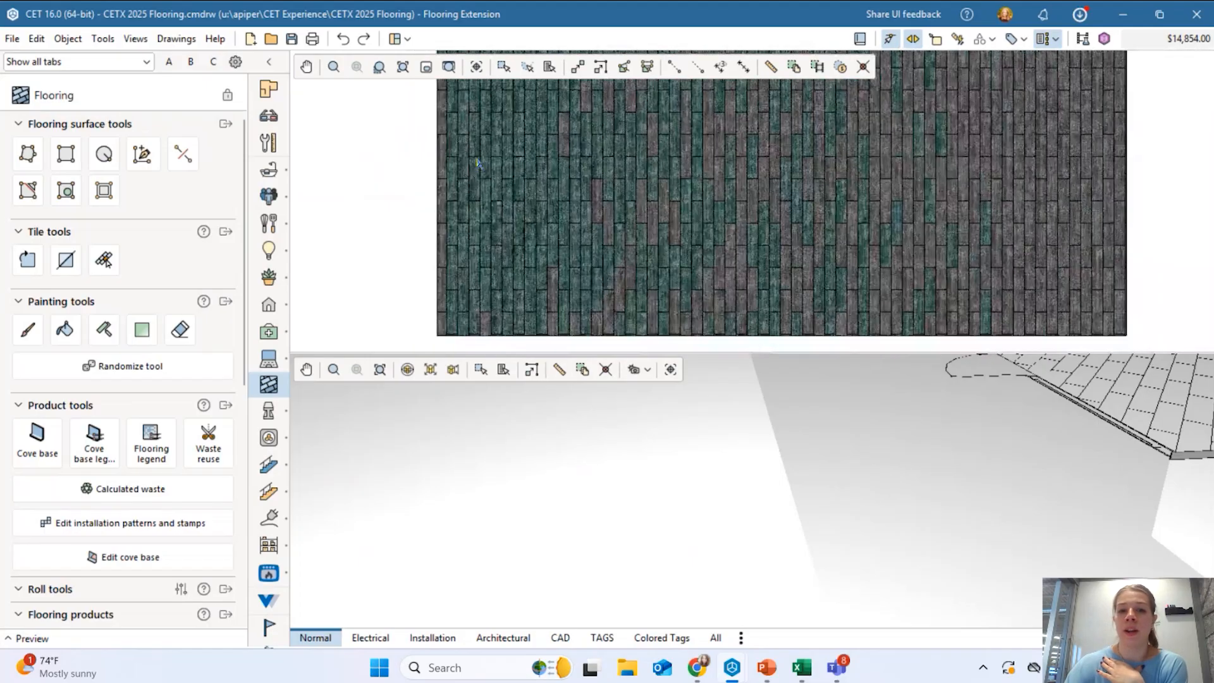
scroll(478, 164, "down", 2)
scroll(681, 238, "down", 2)
scroll(695, 188, "up", 2)
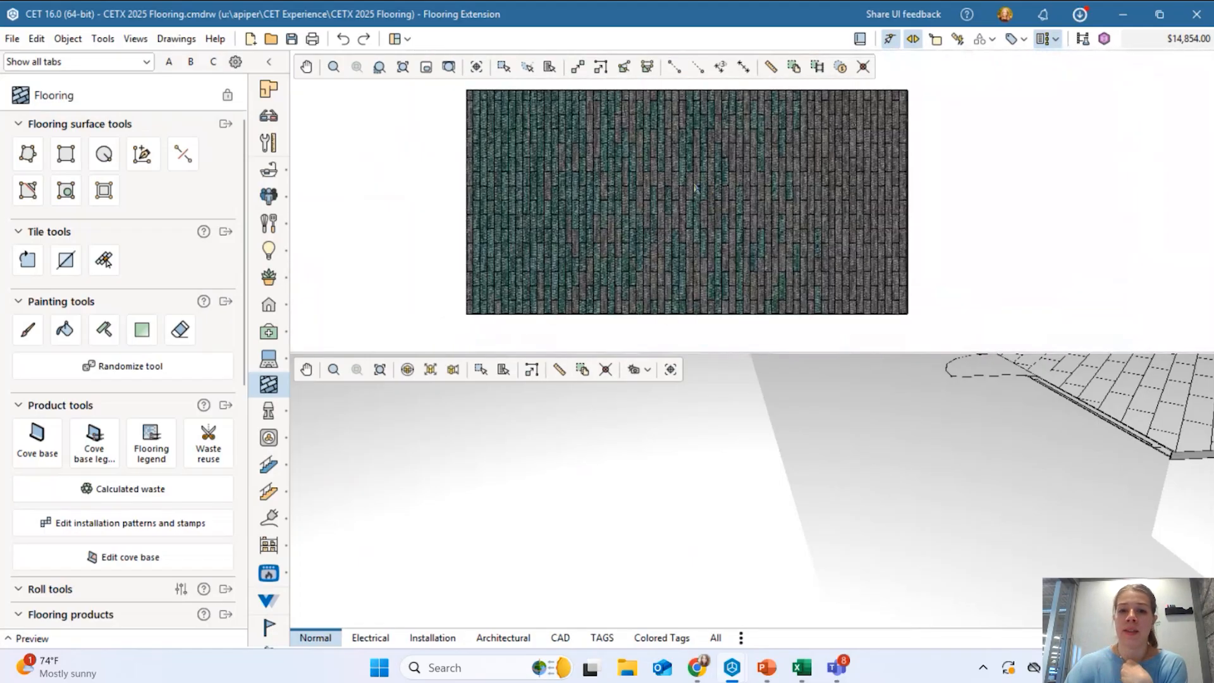
mouse_move(722, 180)
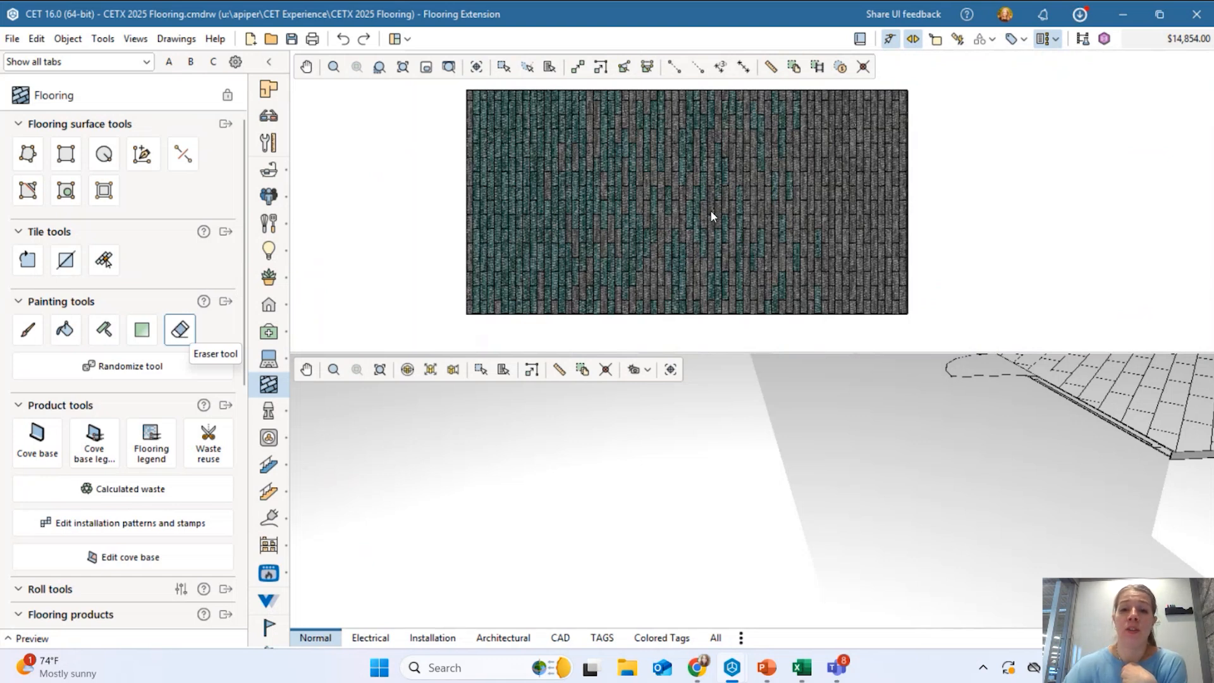
Erase four individual tiles from the floor with the Brush eraser, dropping the total to $14,742.00.
left_click(726, 171)
left_click(733, 242)
left_click(660, 242)
left_click(533, 241)
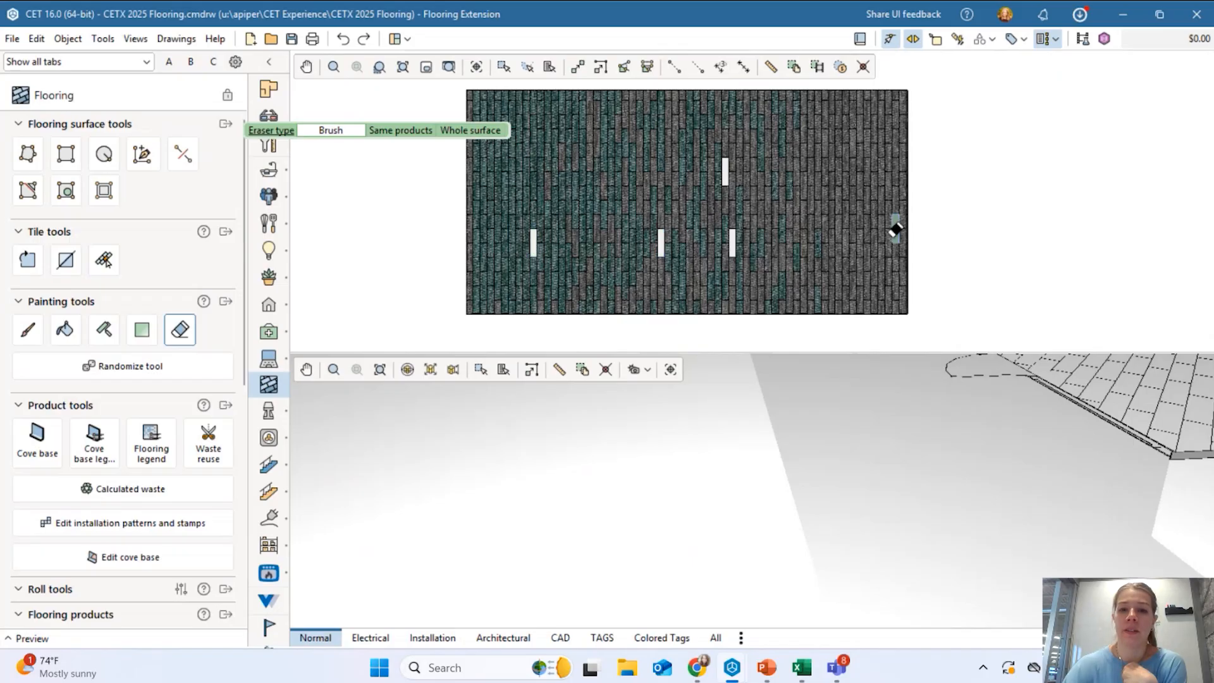
key("Escape")
mouse_move(737, 187)
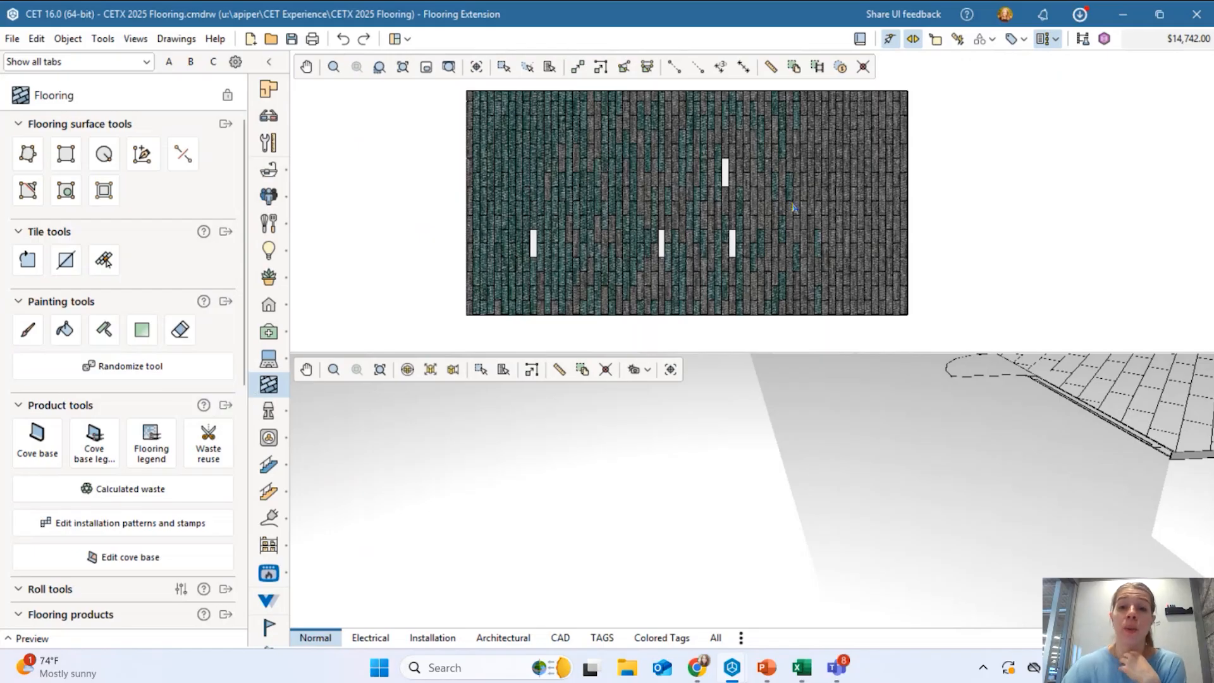
In the Randomizer, choose Habitat-Greenhouse and Shaw Suspend_Path for the first two product rows.
left_click(126, 372)
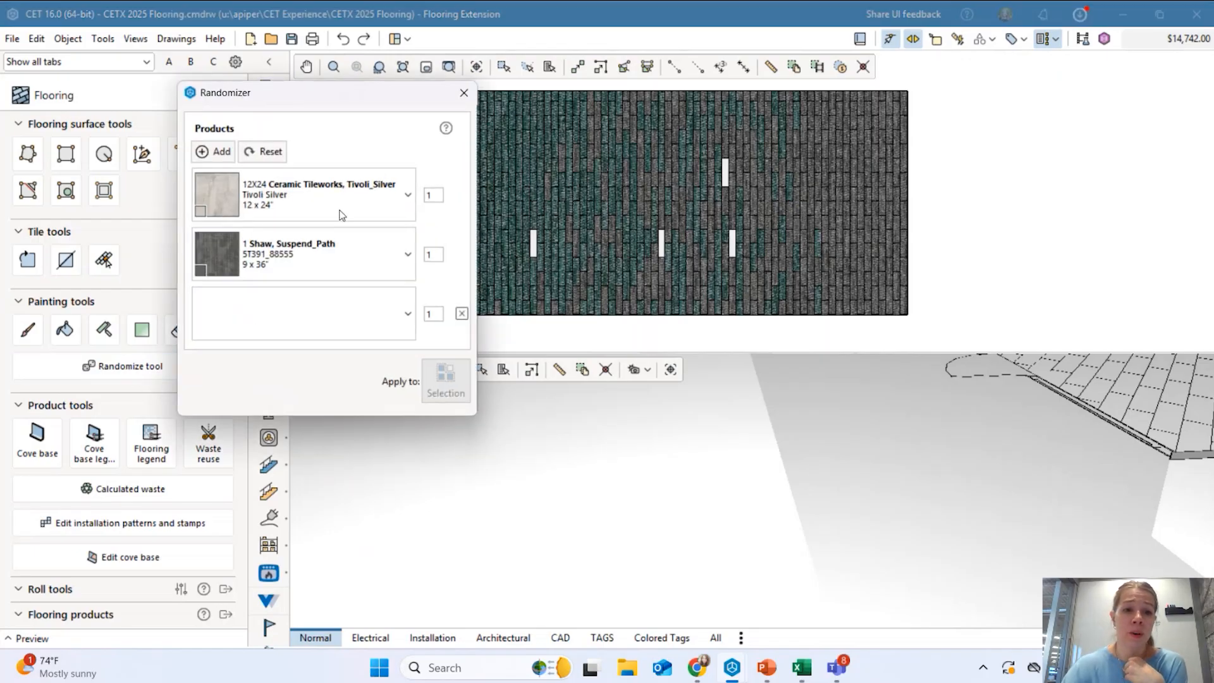
left_click(390, 195)
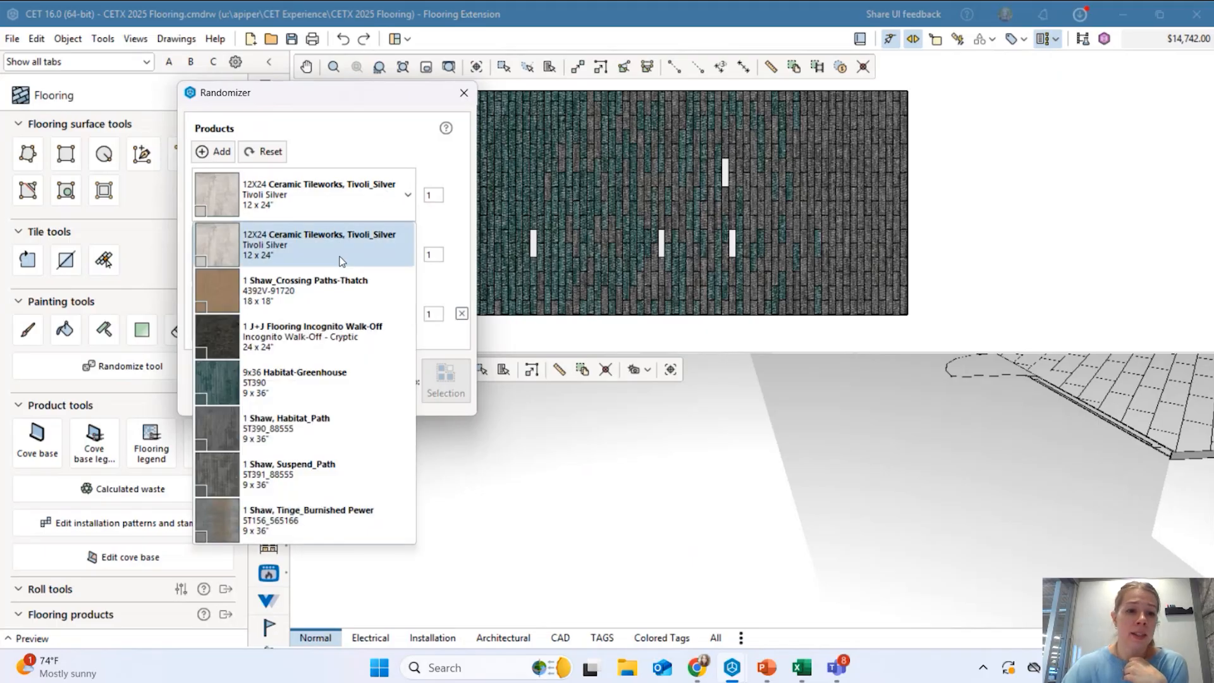
left_click(291, 386)
left_click(390, 254)
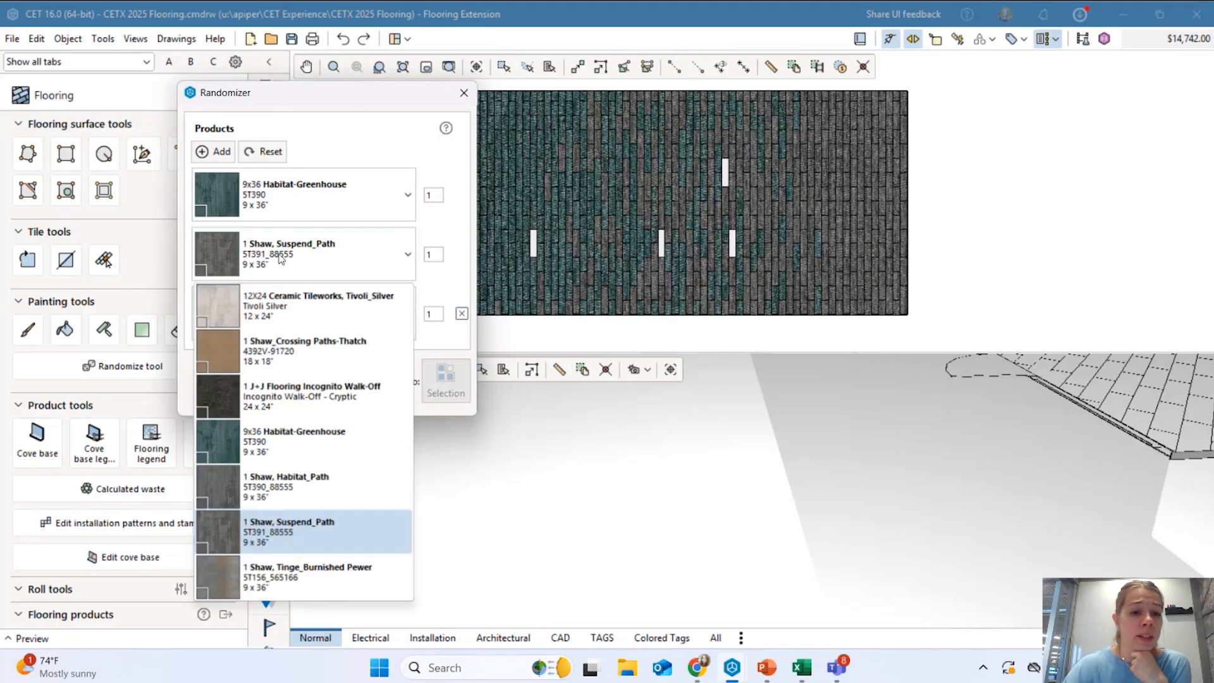
left_click(323, 525)
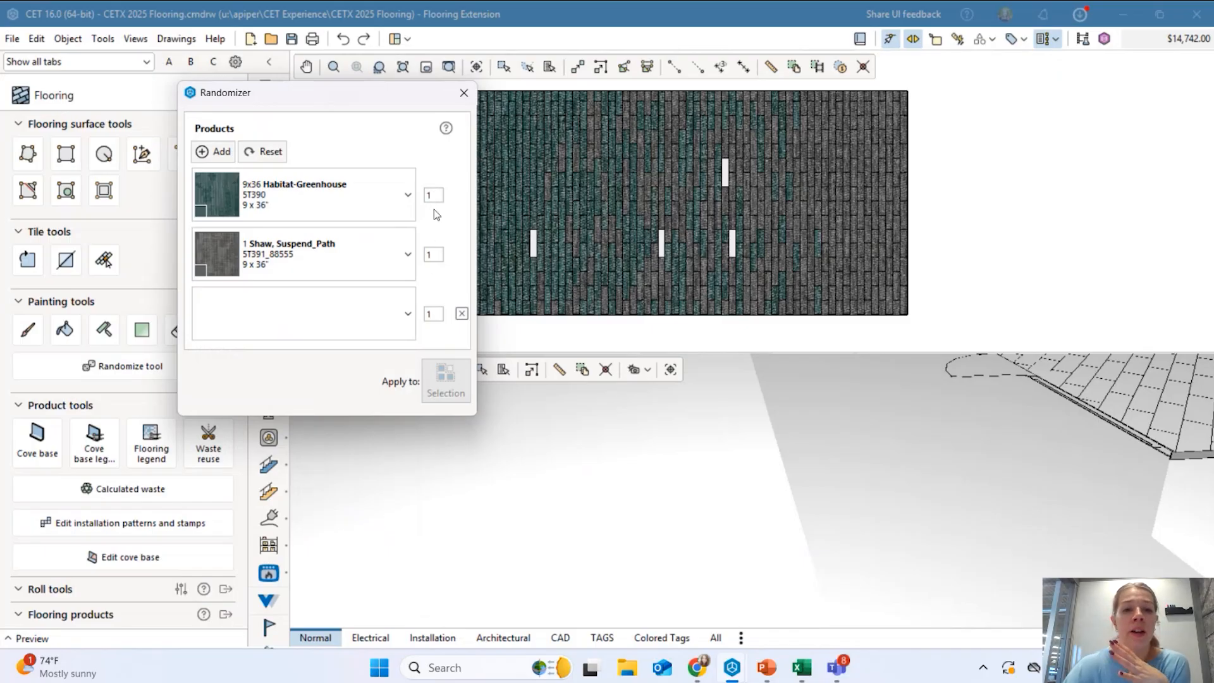
left_click(434, 254)
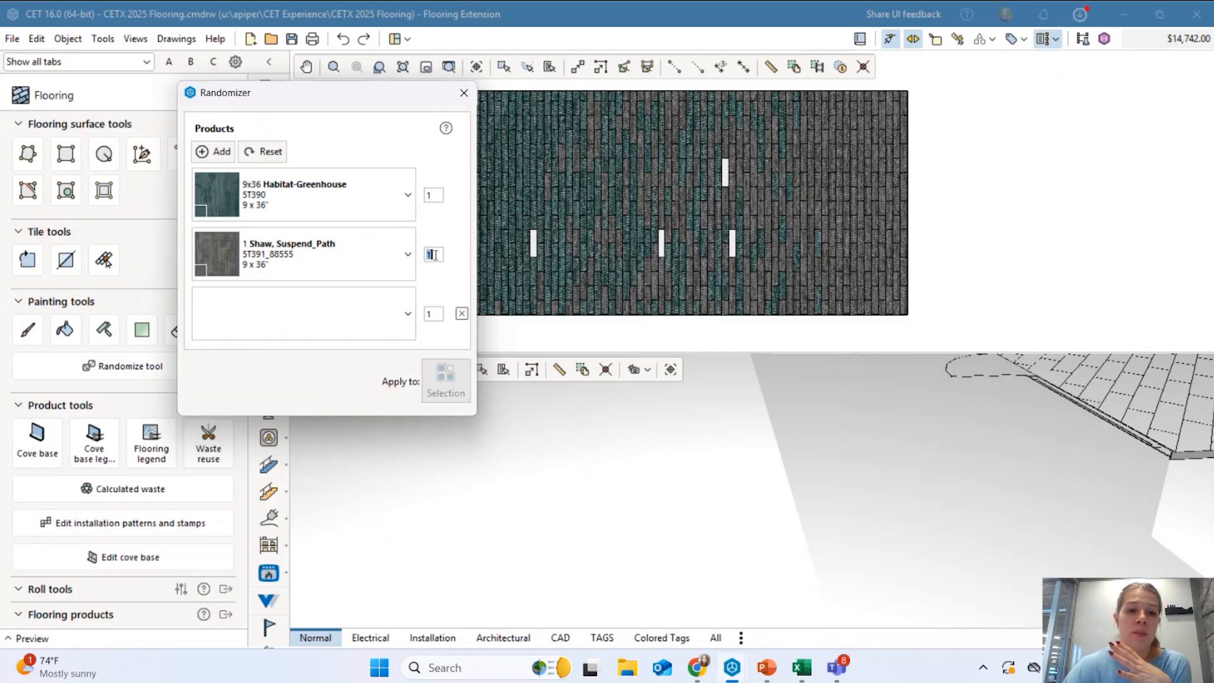
type("2")
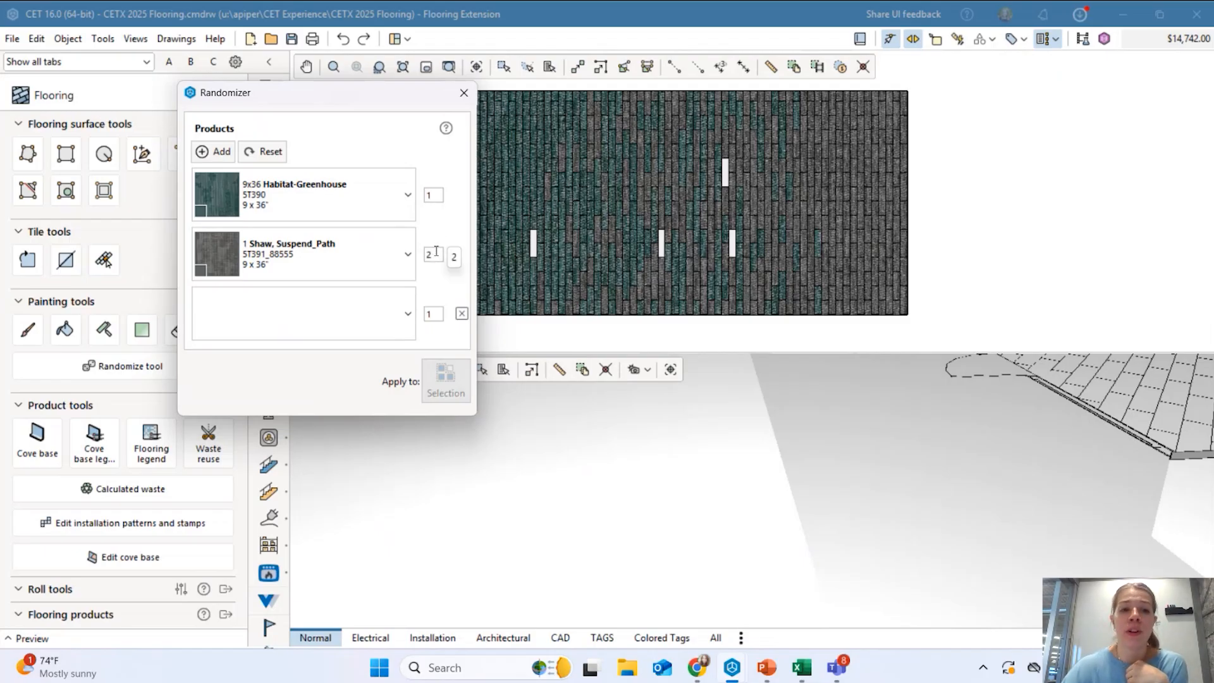
left_click(278, 316)
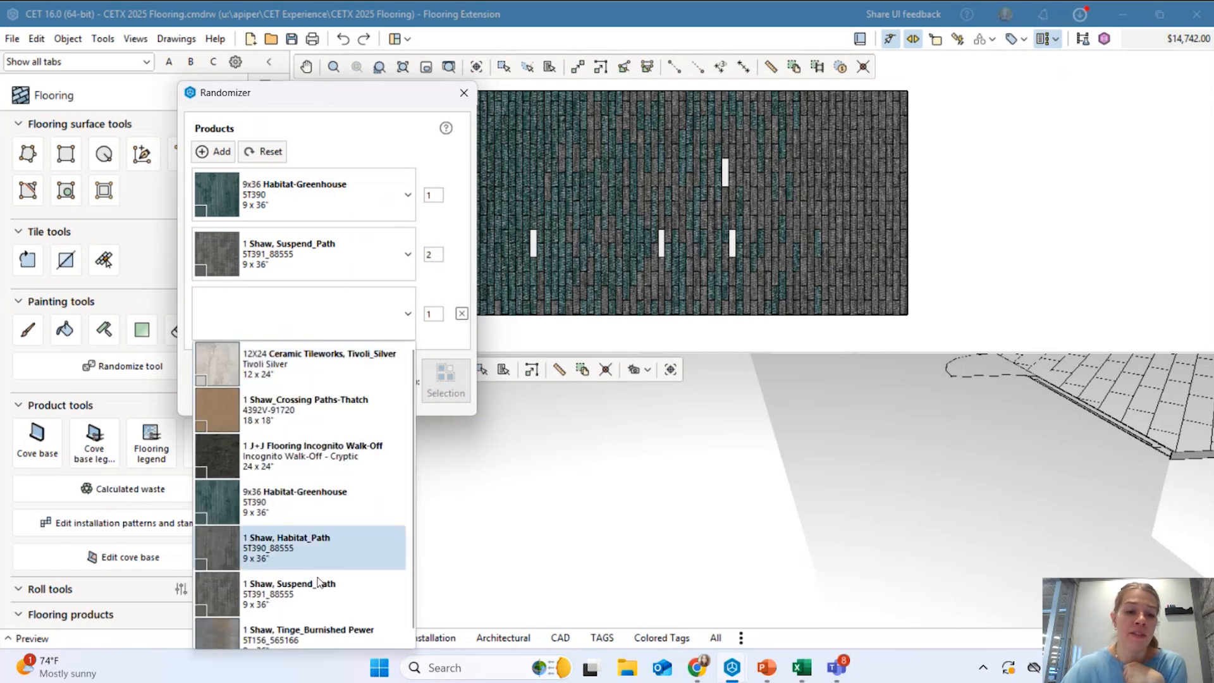
left_click(328, 333)
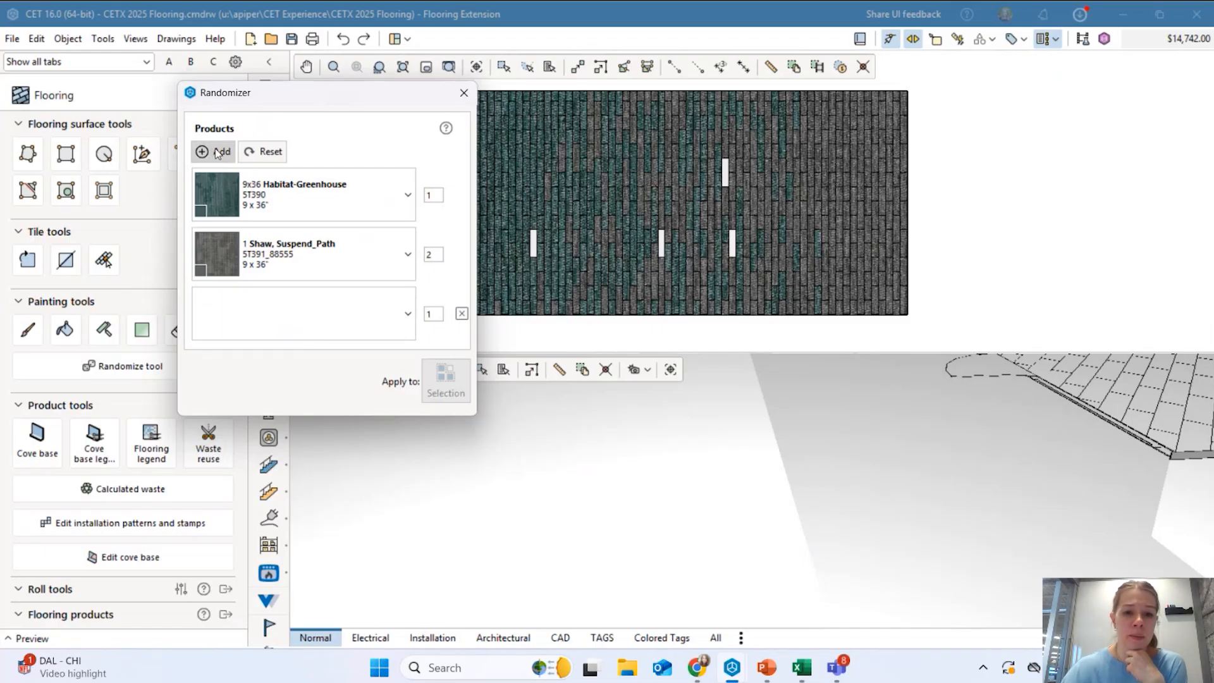
Select the floor surface and apply the random product mix to it.
left_click(614, 180)
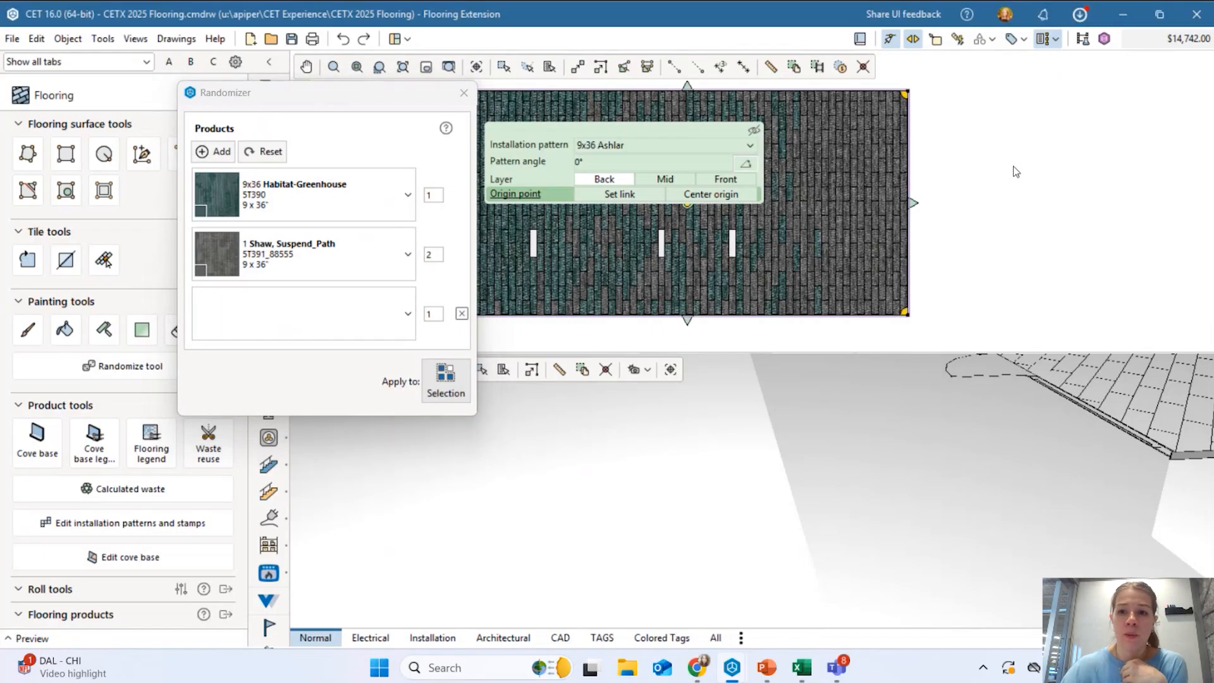
left_click(441, 379)
scroll(990, 263, "down", 3)
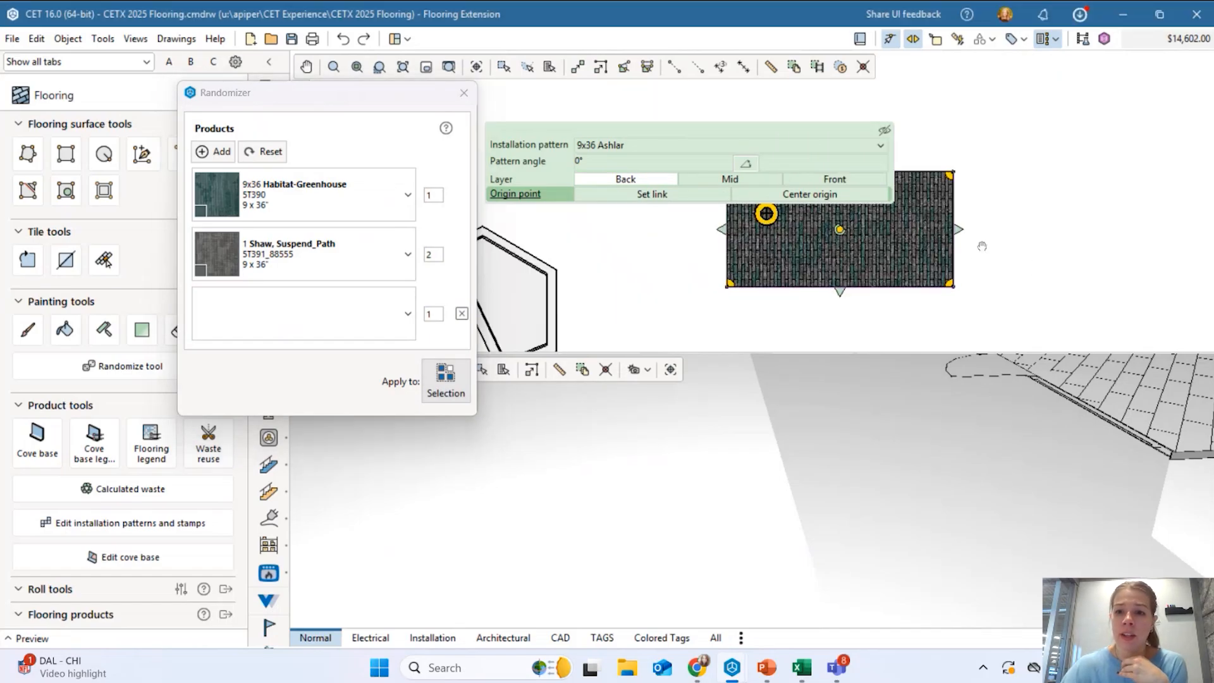
scroll(973, 256, "up", 3)
middle_click_drag(855, 258, 873, 176)
scroll(850, 246, "up", 3)
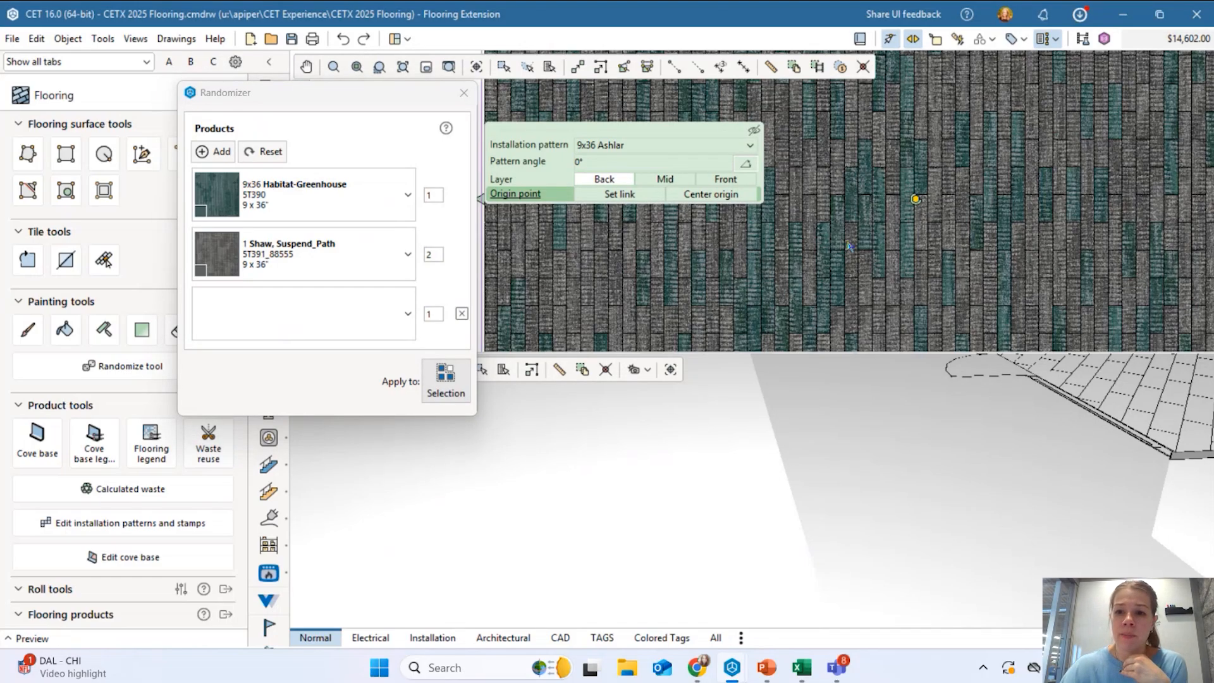
scroll(857, 219, "down", 4)
scroll(895, 267, "down", 2)
middle_click_drag(910, 270, 970, 261)
scroll(970, 261, "up", 3)
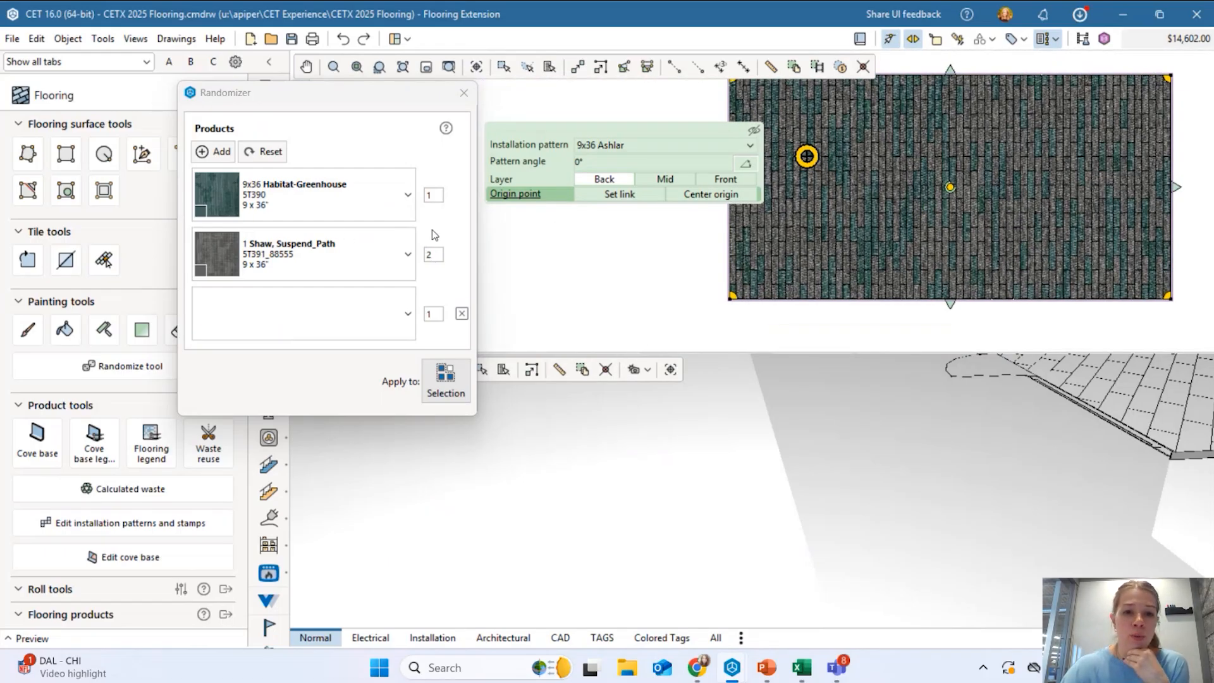
Set Habitat-Greenhouse quantity to 4, re-randomize the floor to $15,618.00, and close the randomizer.
left_click(434, 256)
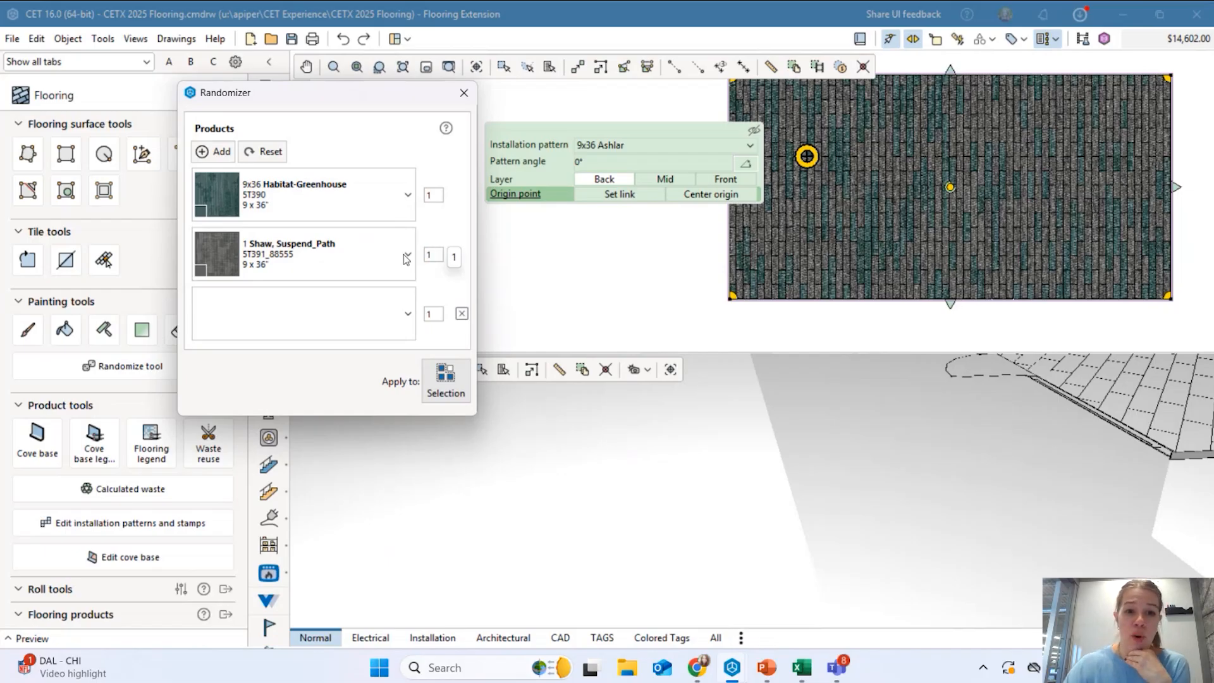
left_click(435, 195)
type("4")
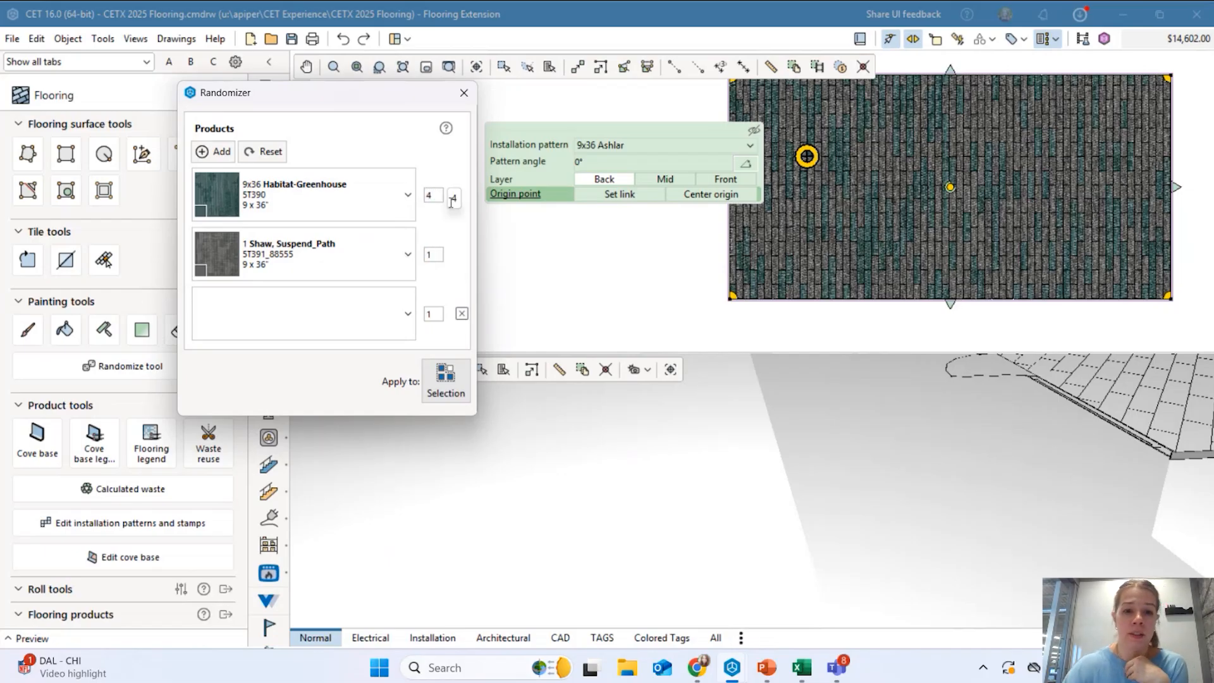
left_click(446, 380)
scroll(1176, 178, "down", 1)
middle_click_drag(1142, 225, 1146, 236)
scroll(1075, 230, "up", 4)
middle_click_drag(1030, 209, 1038, 266)
scroll(969, 221, "down", 1)
scroll(970, 221, "down", 2)
left_click(629, 339)
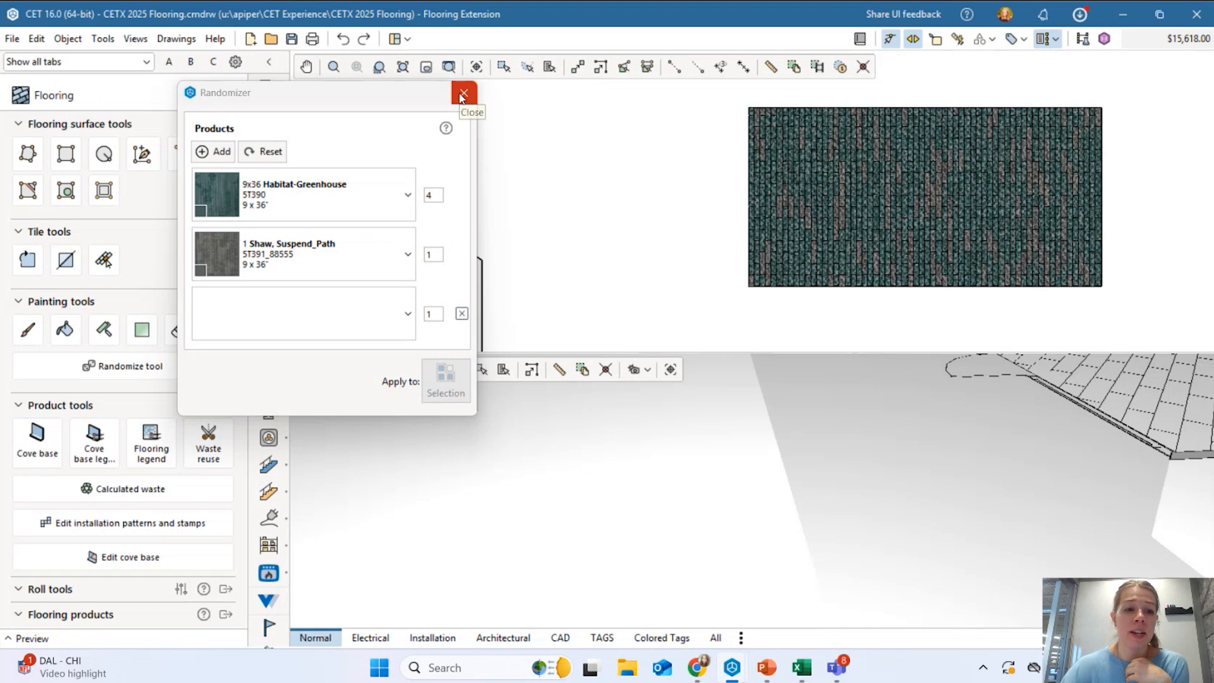
left_click(462, 94)
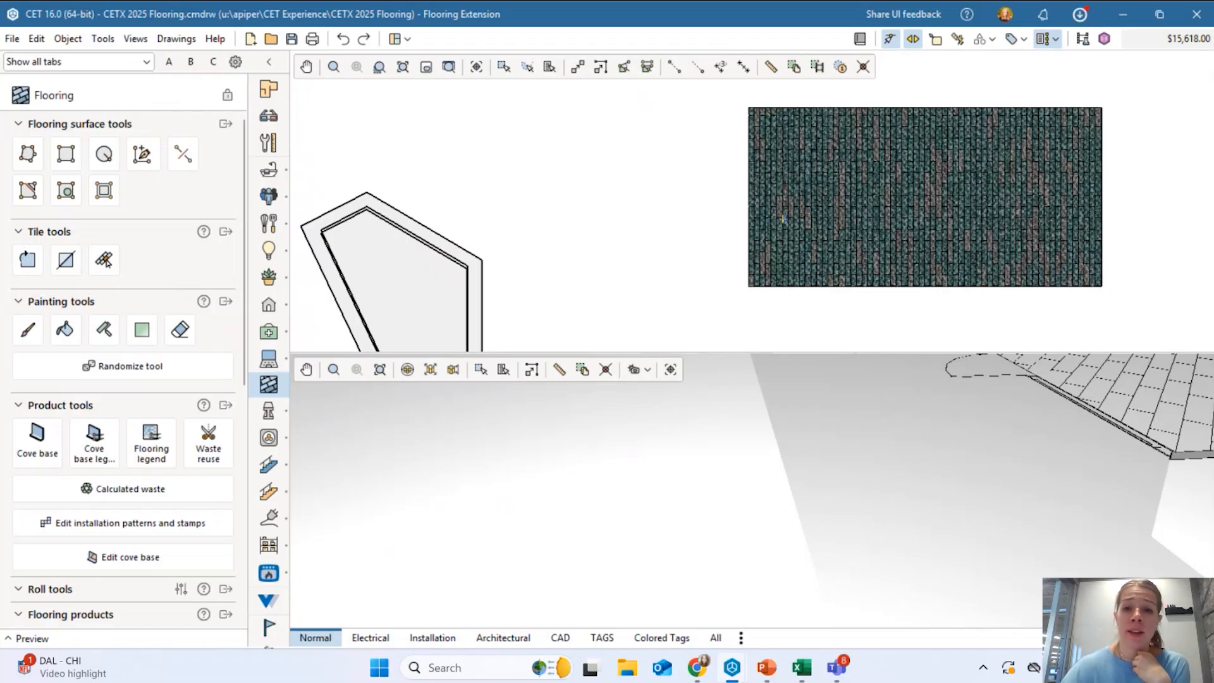
scroll(573, 191, "down", 2)
scroll(573, 191, "up", 3)
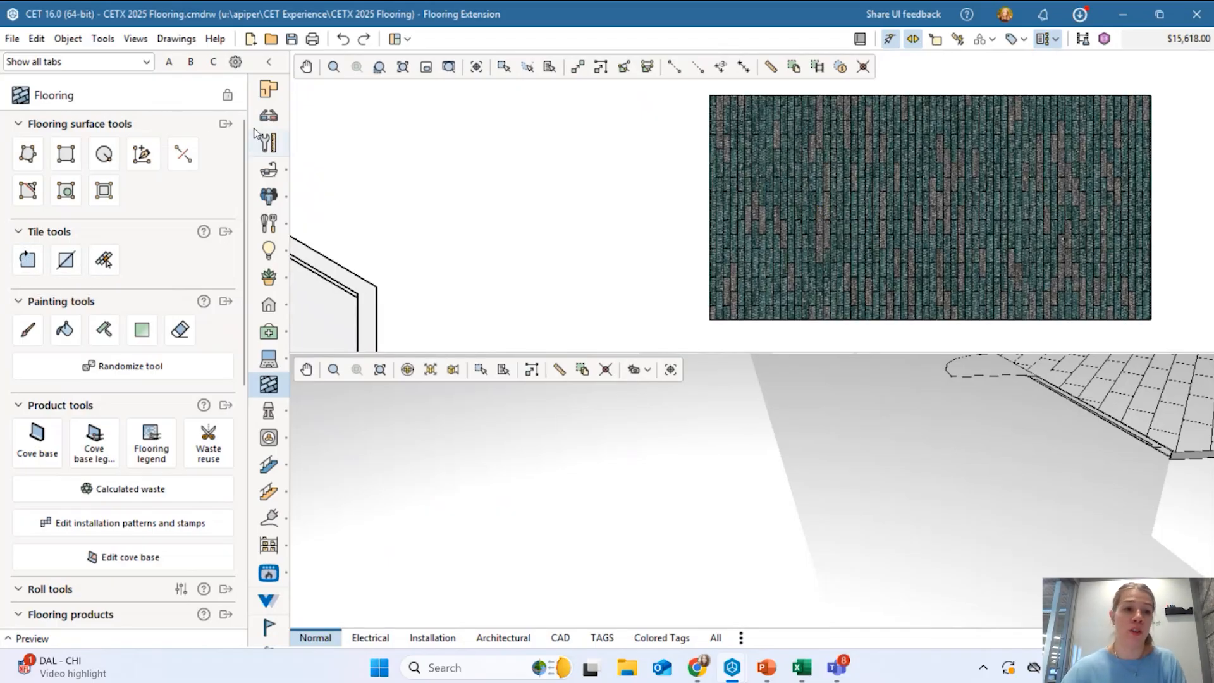
Draw a square flooring surface and give it a 24x24 Monolithic installation pattern.
left_click(66, 153)
left_click(494, 177)
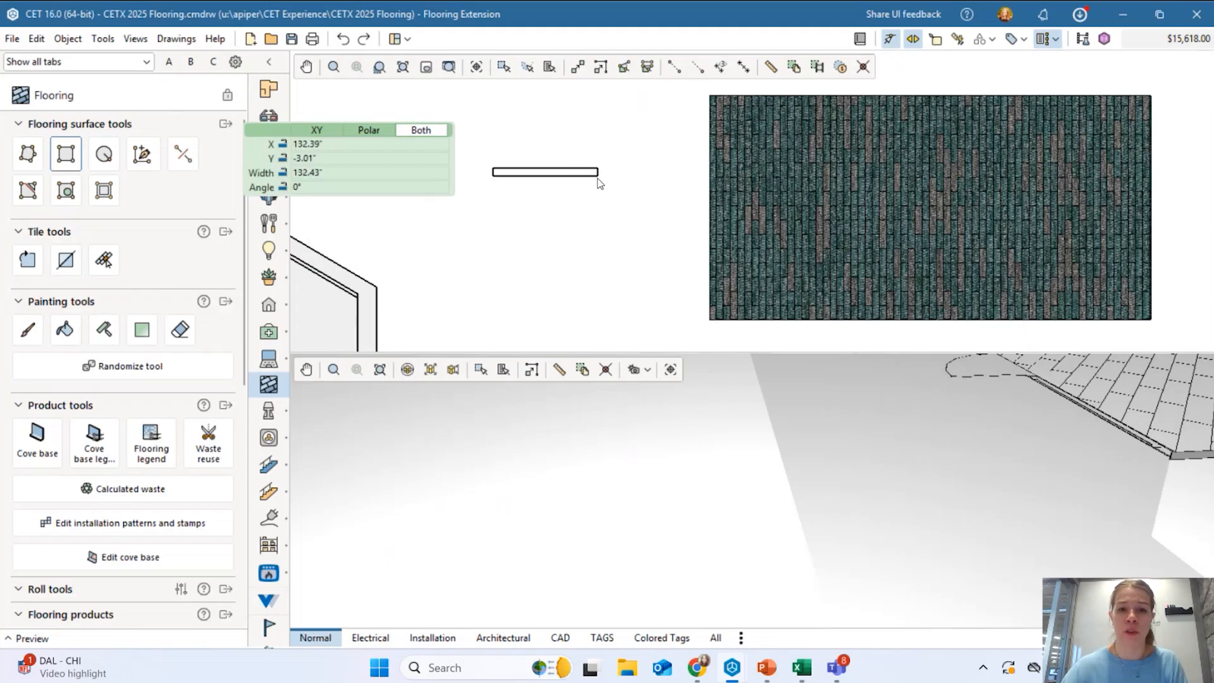
left_click(598, 272)
left_click(399, 147)
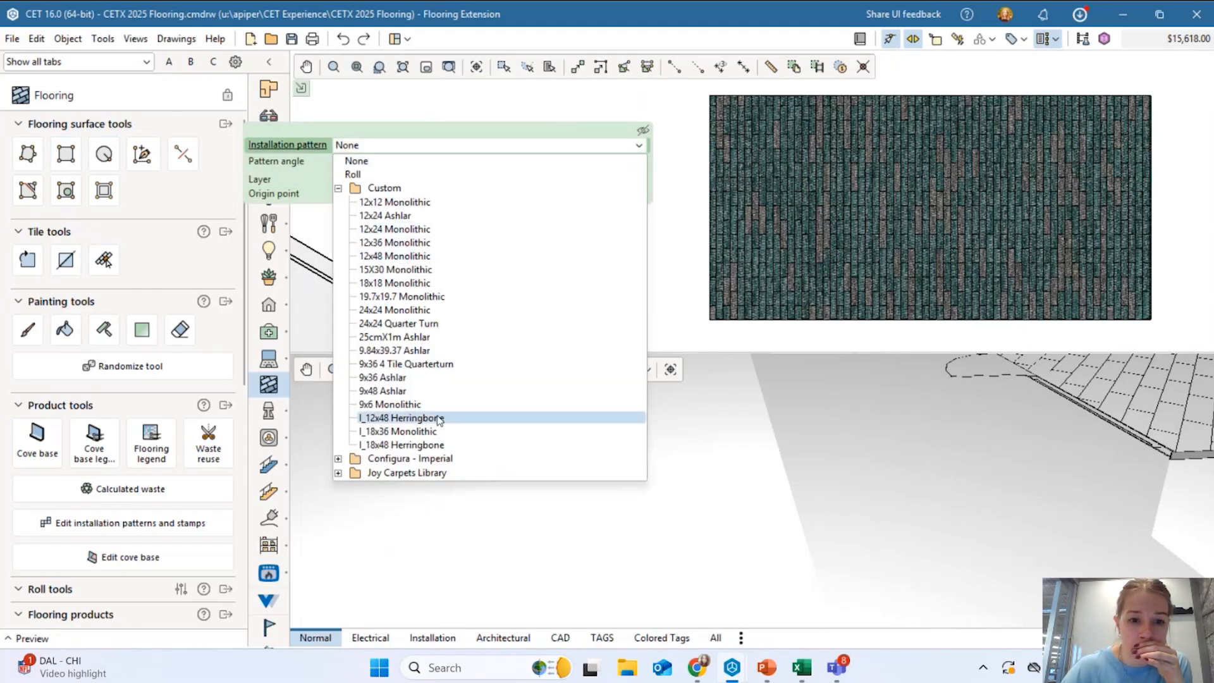
left_click(405, 310)
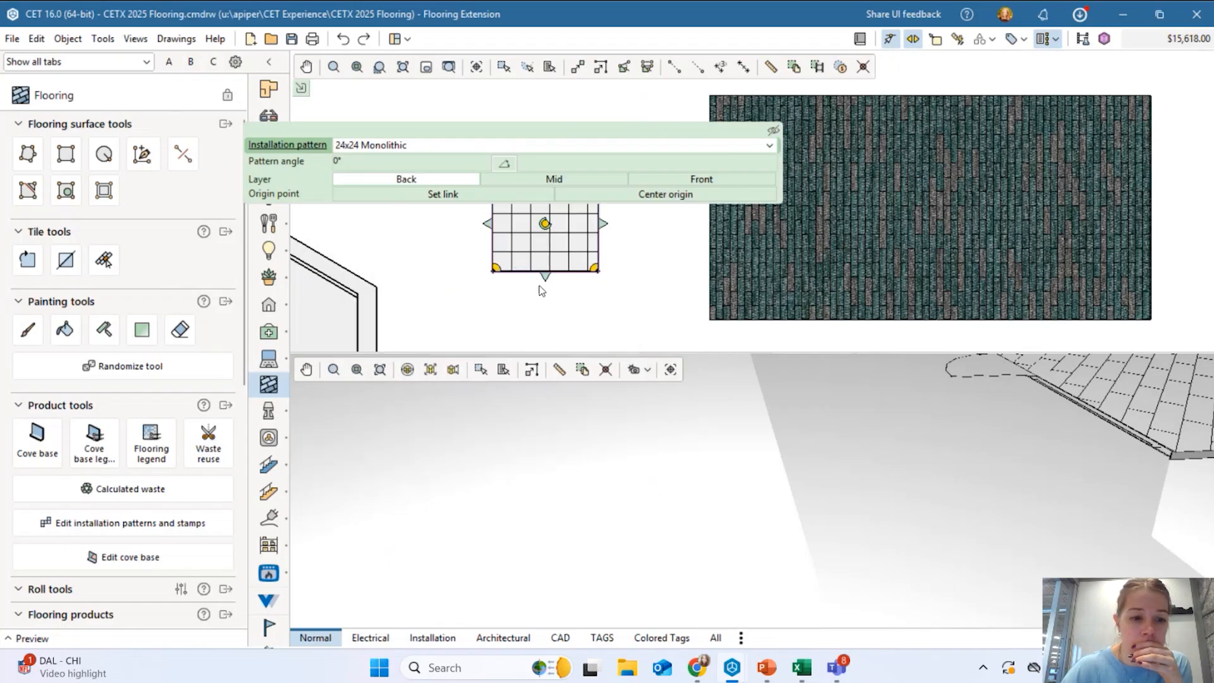
Fill the square with J+J Flooring Incognito Walk-Off tiles, totalling $16,590.00.
scroll(39, 567, "down", 4)
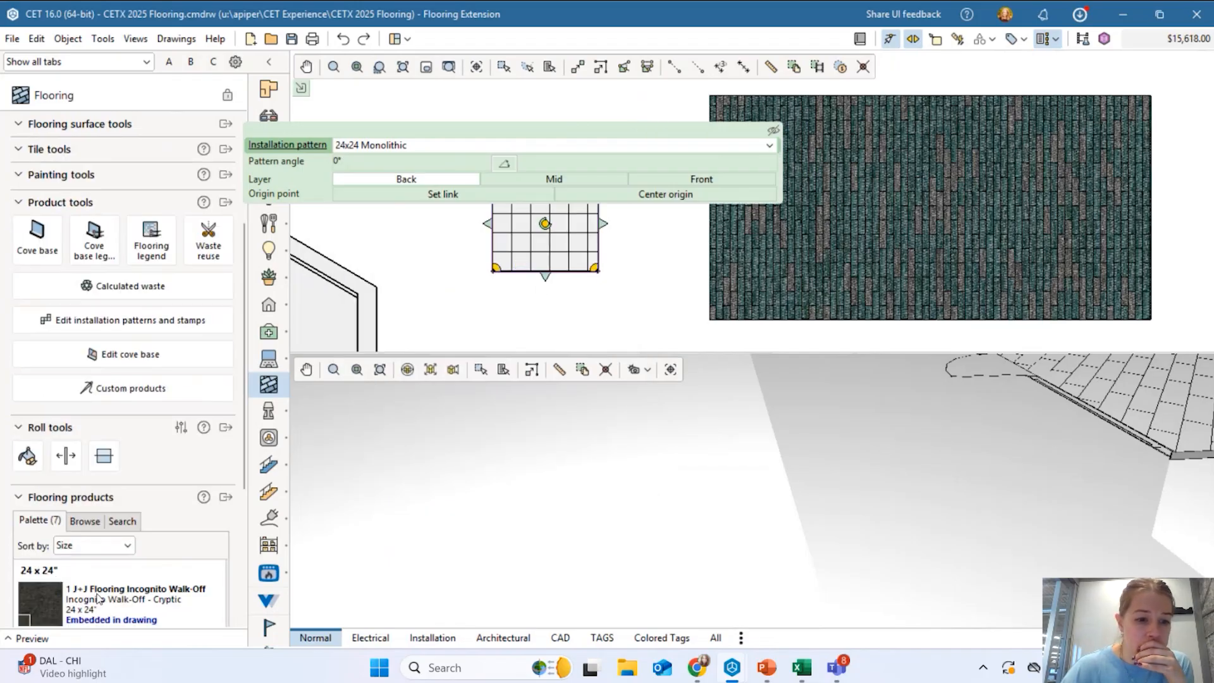
left_click(98, 597)
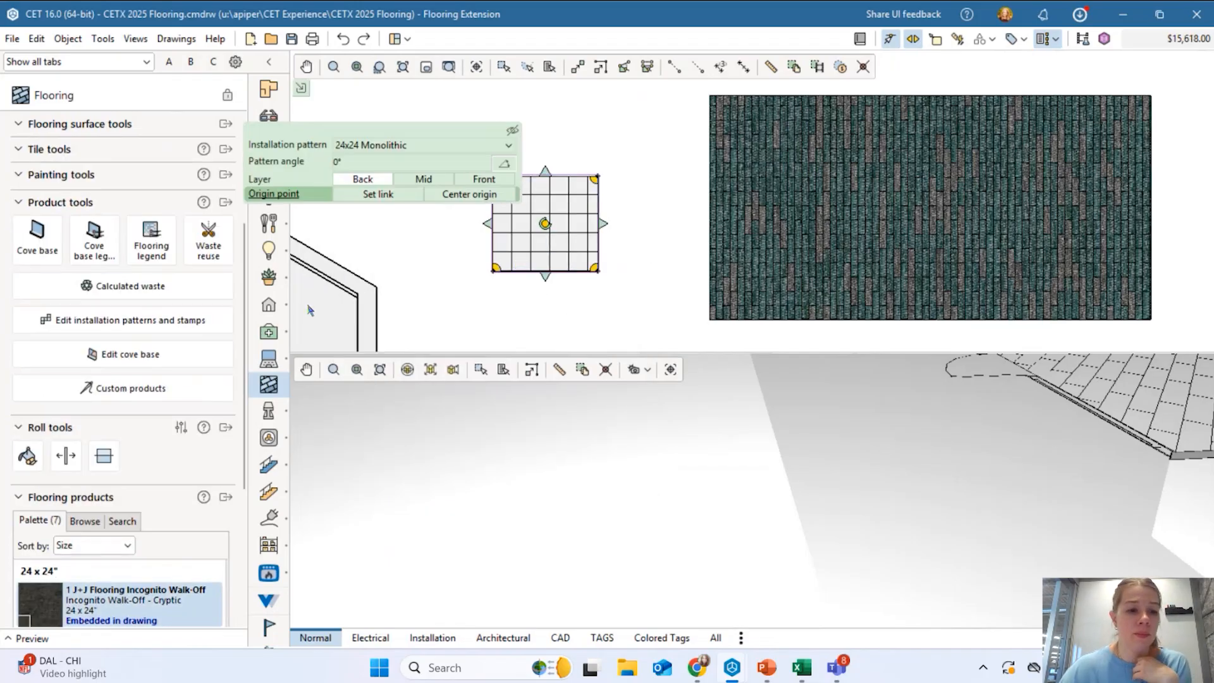
scroll(81, 264, "up", 5)
left_click(66, 254)
left_click(518, 261)
key("Escape")
scroll(591, 233, "up", 6)
key("Escape")
middle_click_drag(432, 236, 594, 237)
scroll(593, 236, "down", 3)
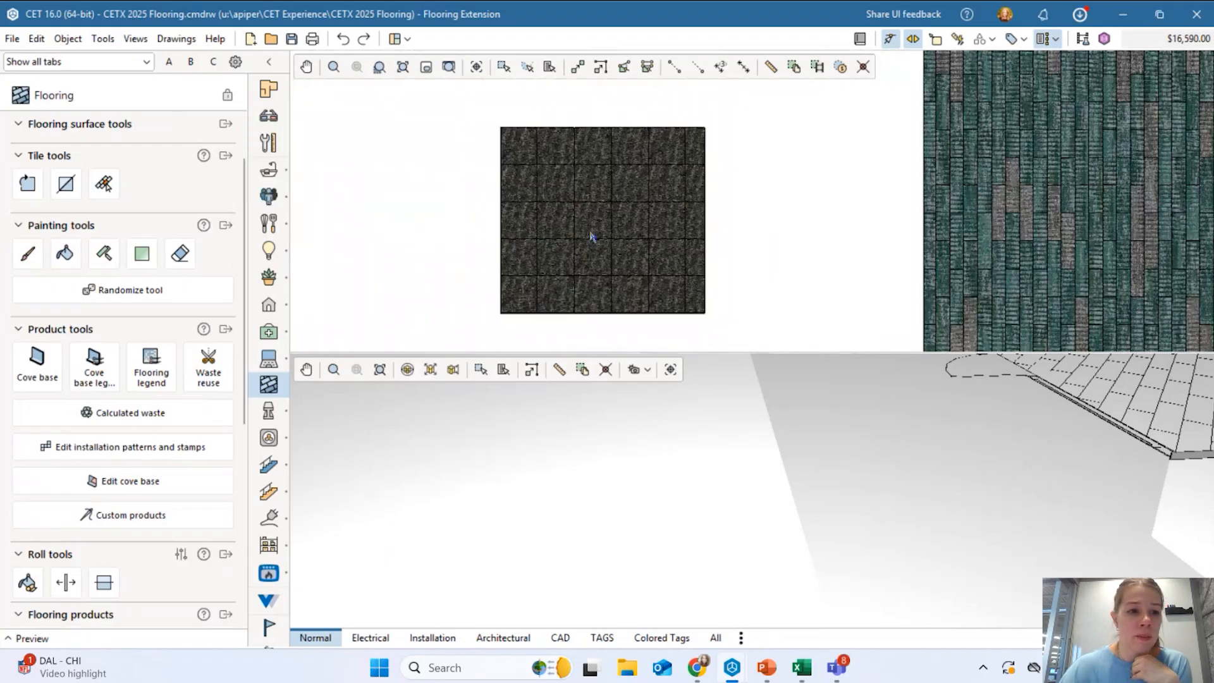
left_click(27, 183)
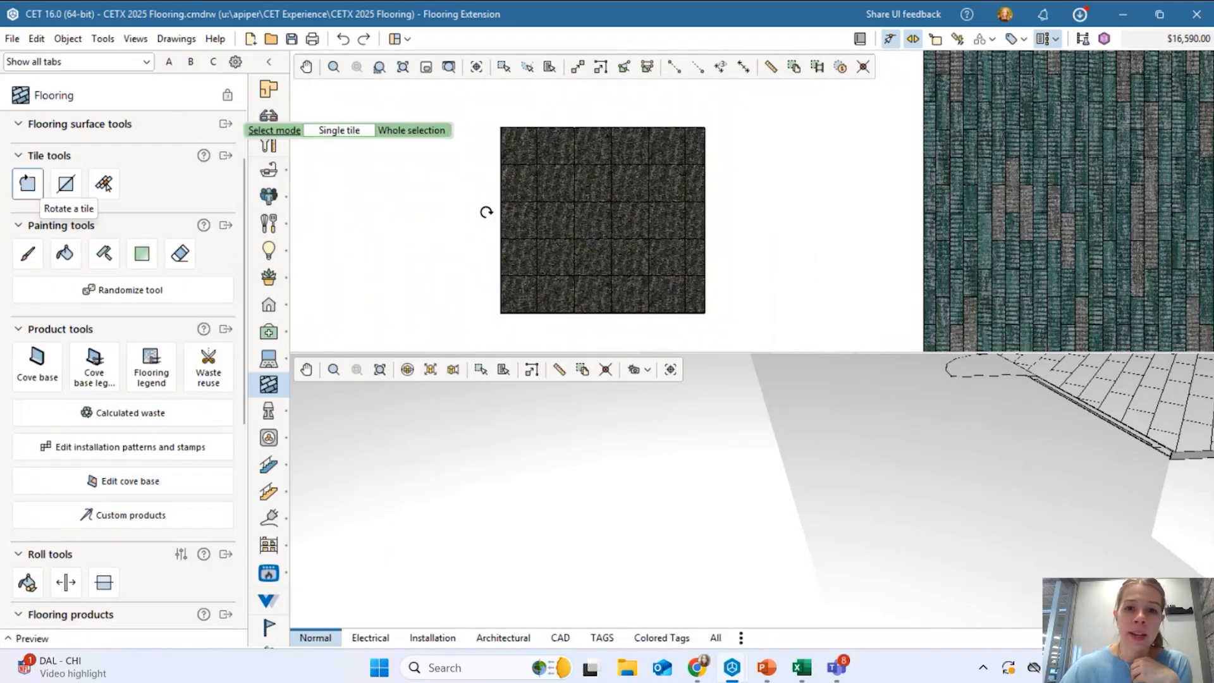
scroll(531, 171, "up", 4)
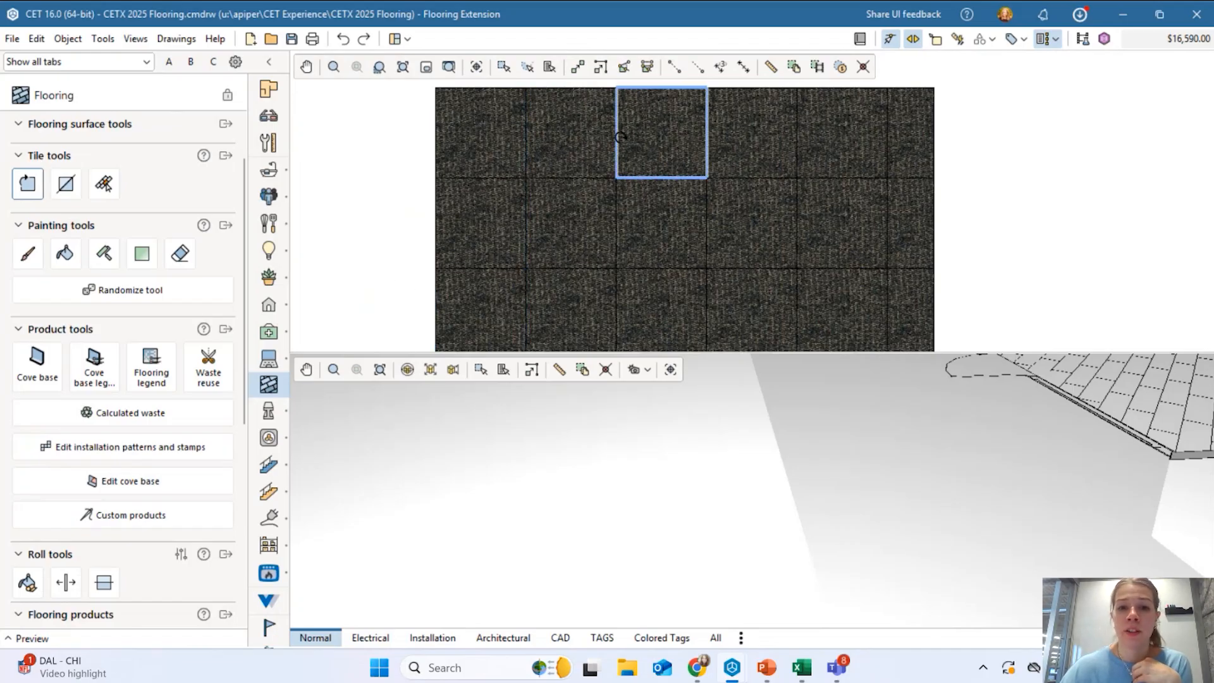
middle_click_drag(749, 143, 765, 188)
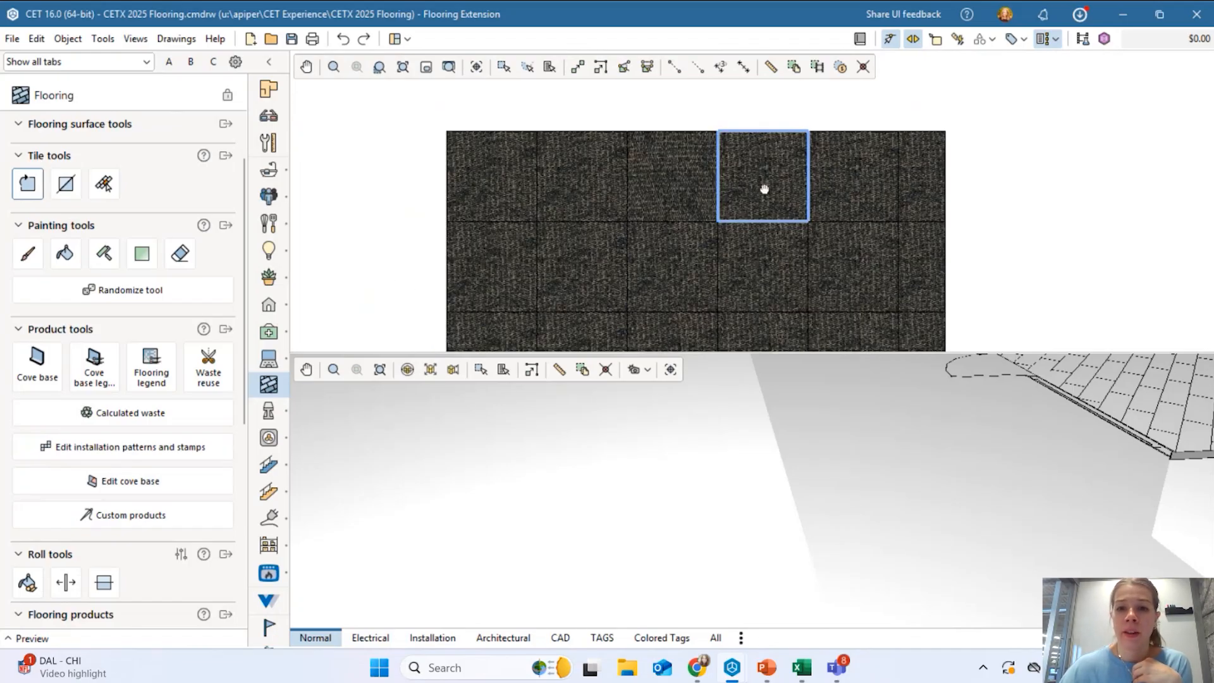
scroll(764, 189, "up", 2)
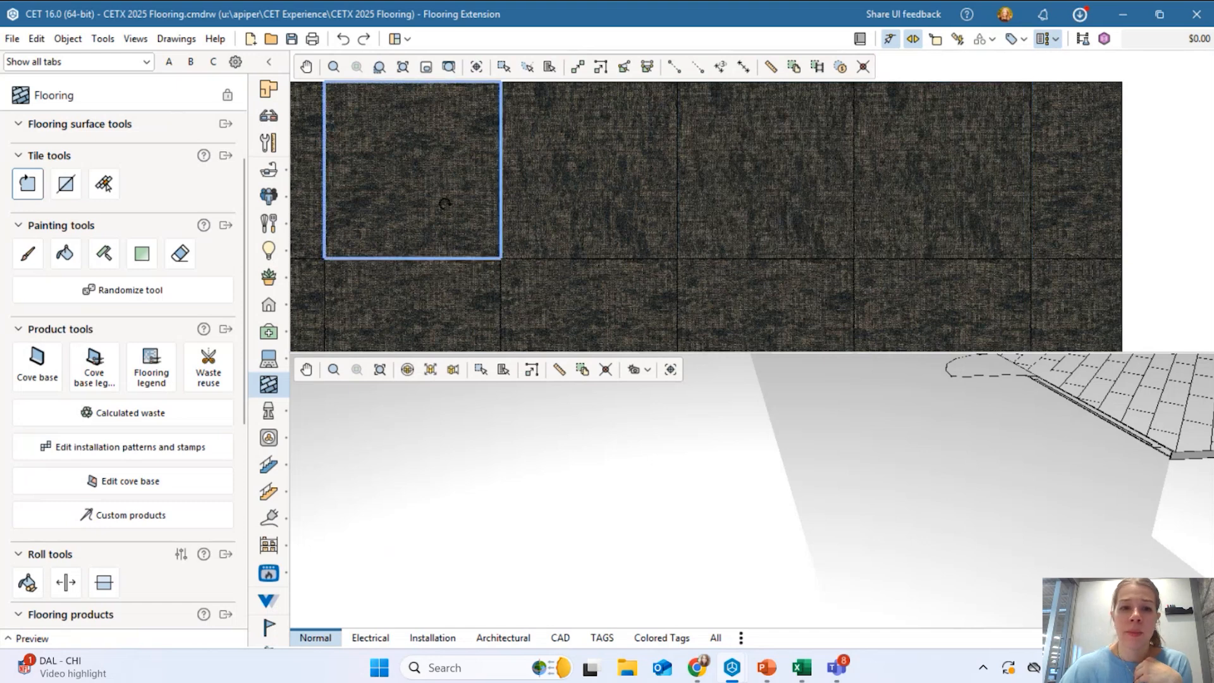
scroll(632, 184, "down", 2)
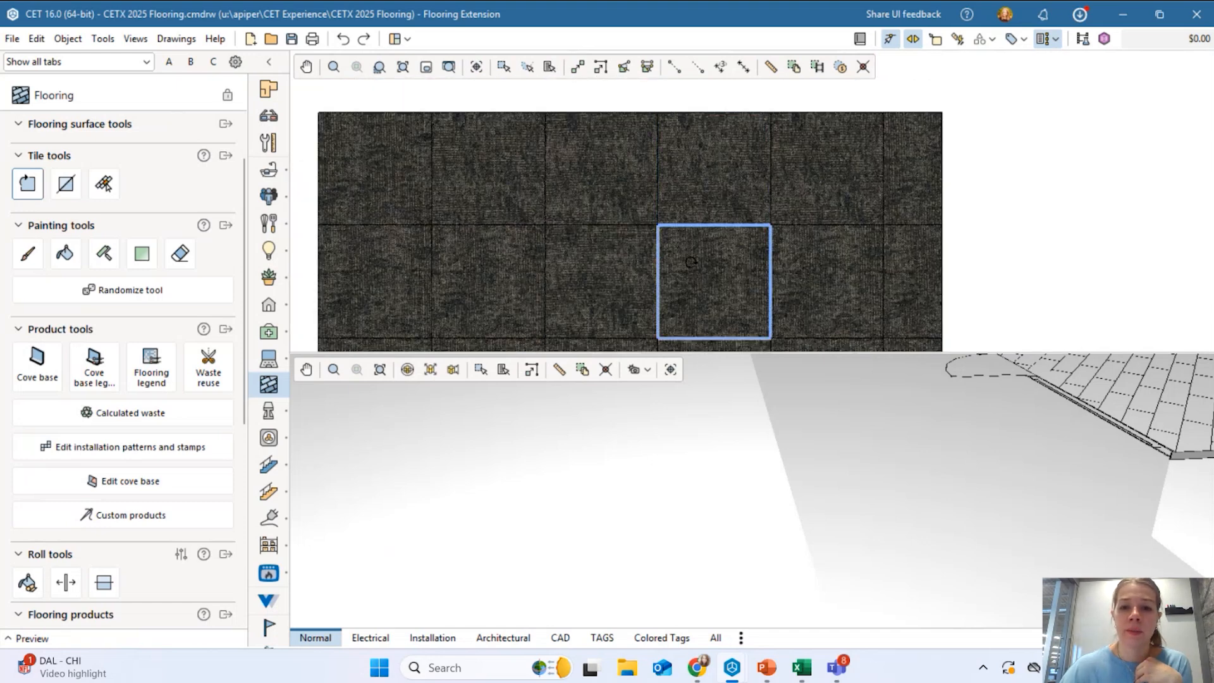
left_click(59, 193)
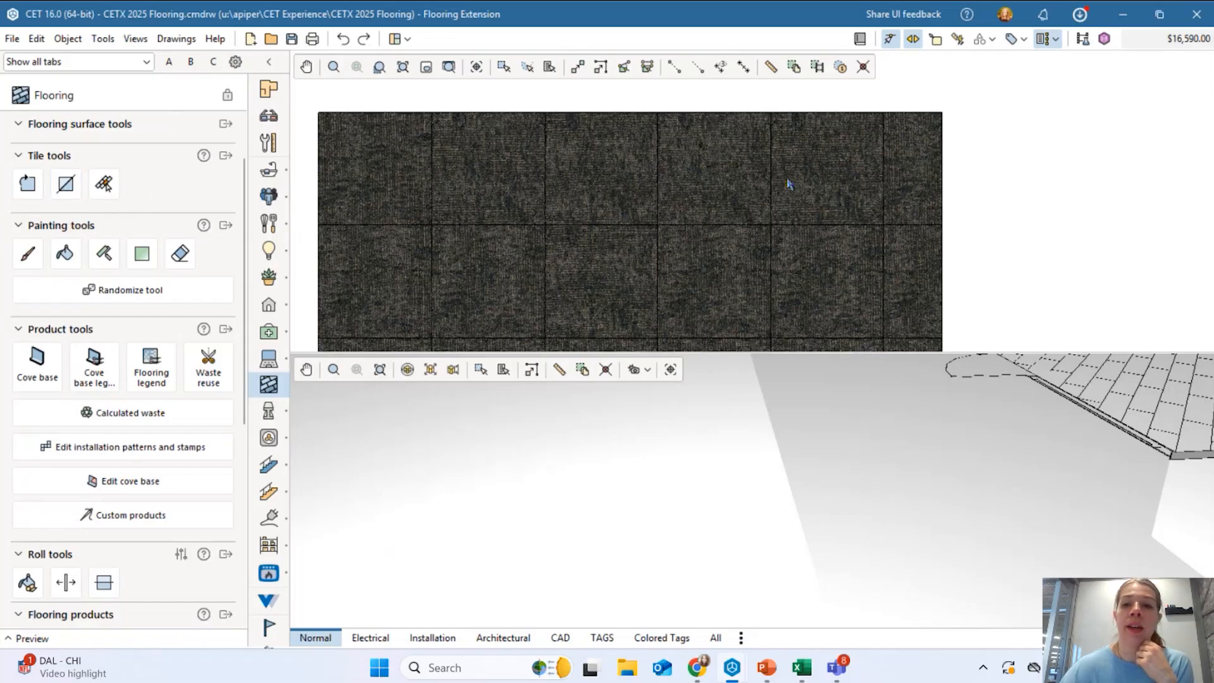
scroll(576, 236, "down", 2)
middle_click_drag(575, 241, 699, 206)
scroll(667, 182, "up", 3)
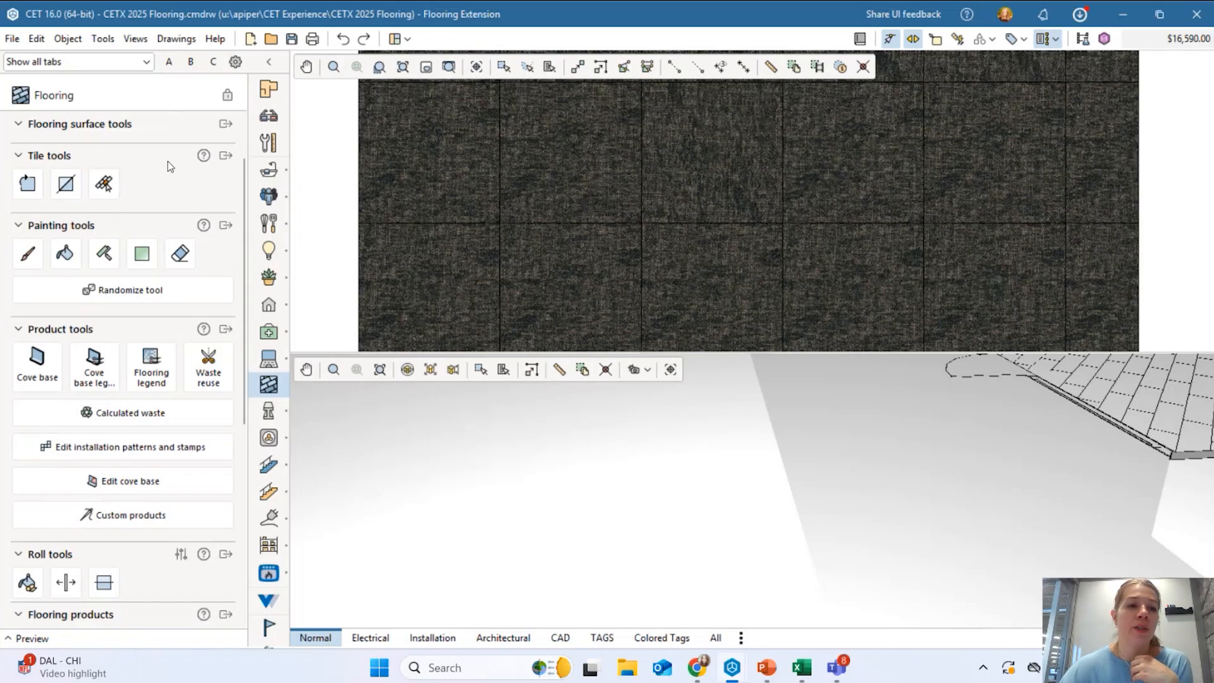
left_click(67, 185)
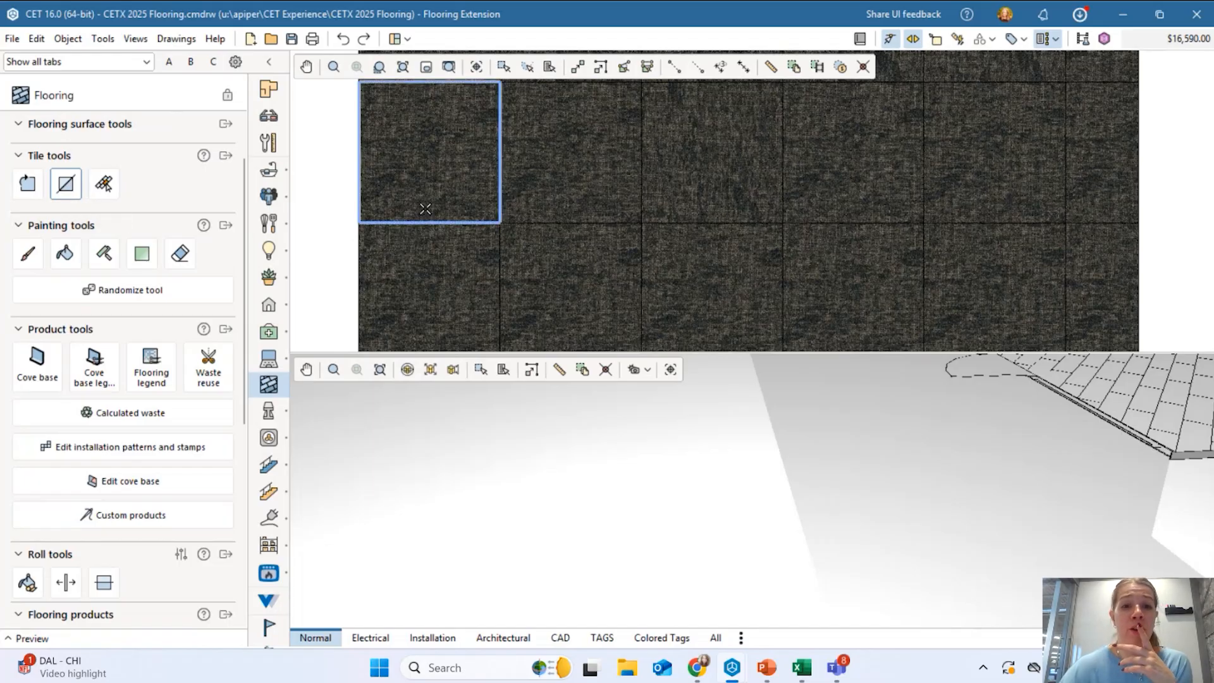
middle_click_drag(588, 181, 623, 230)
scroll(623, 226, "up", 2)
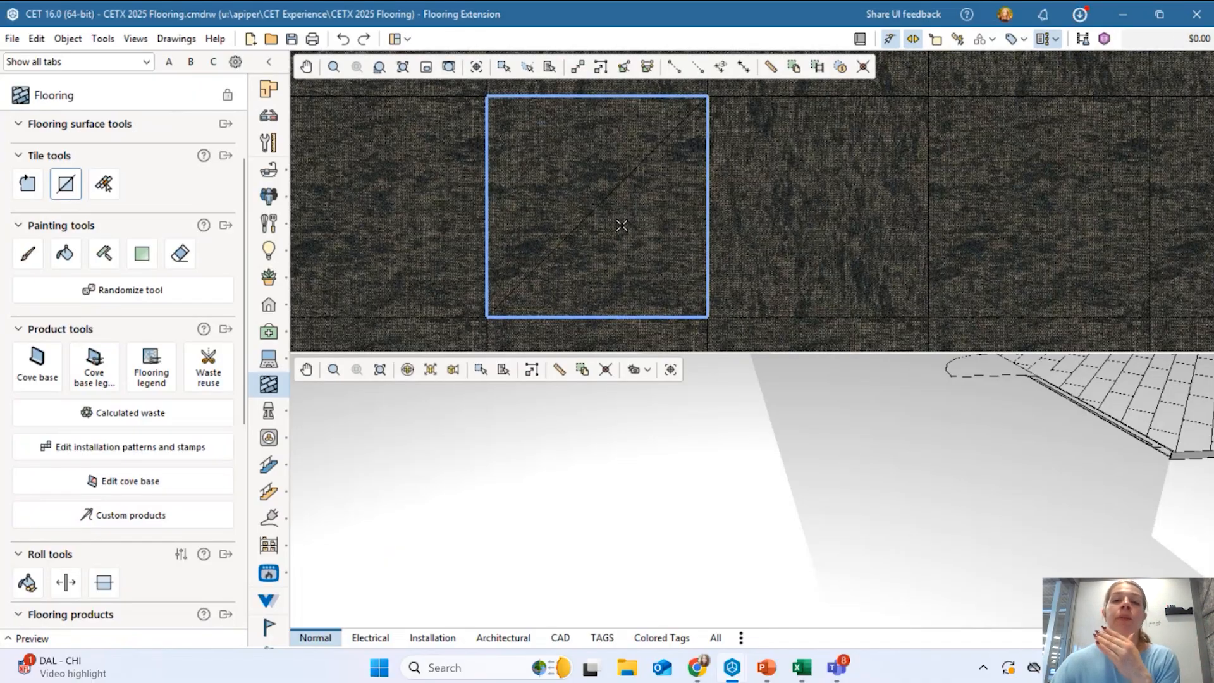
key("Tab")
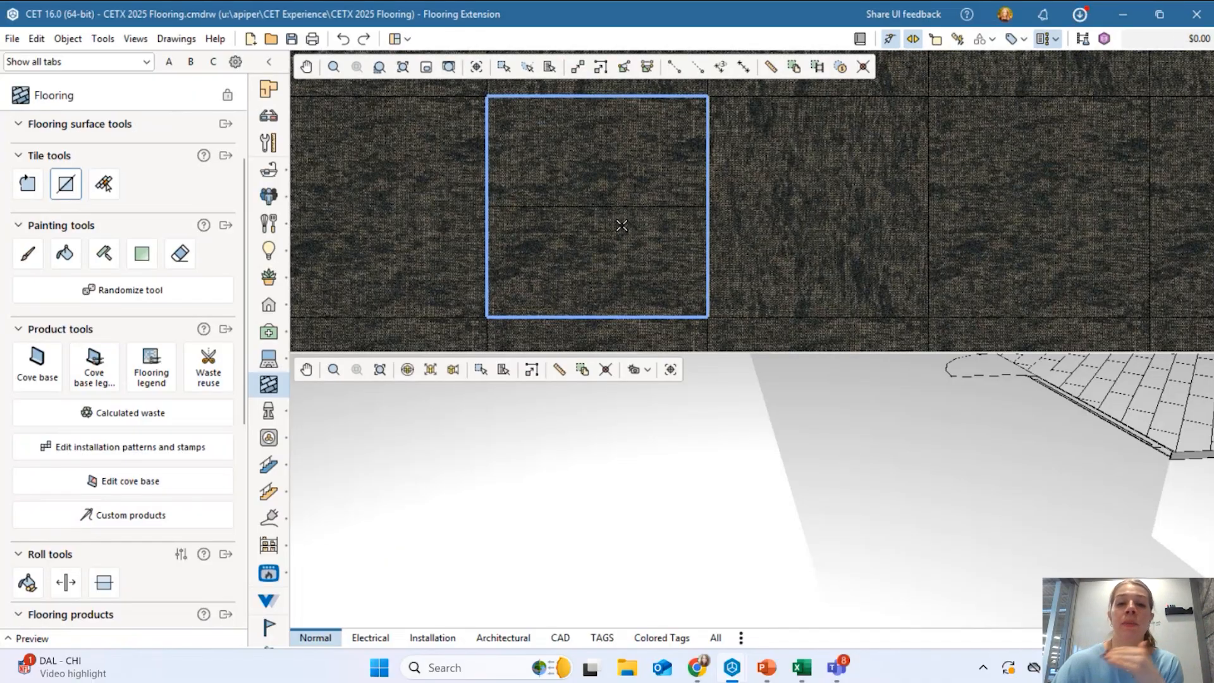
left_click(622, 225)
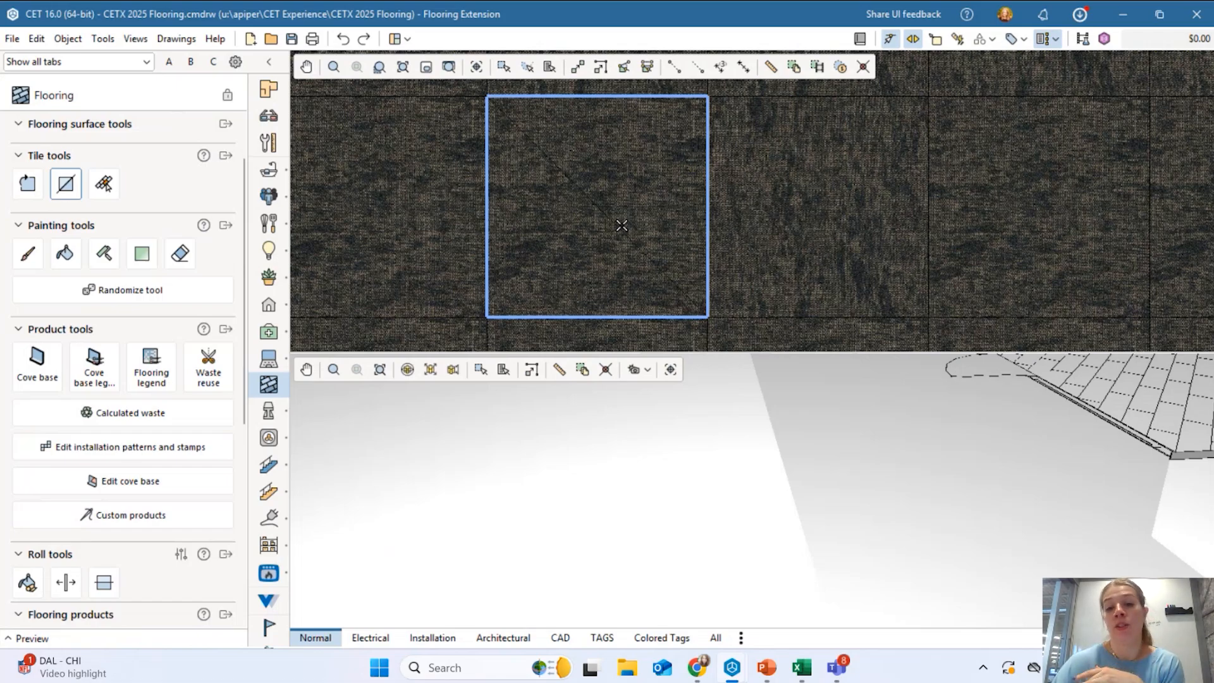
left_click(621, 226)
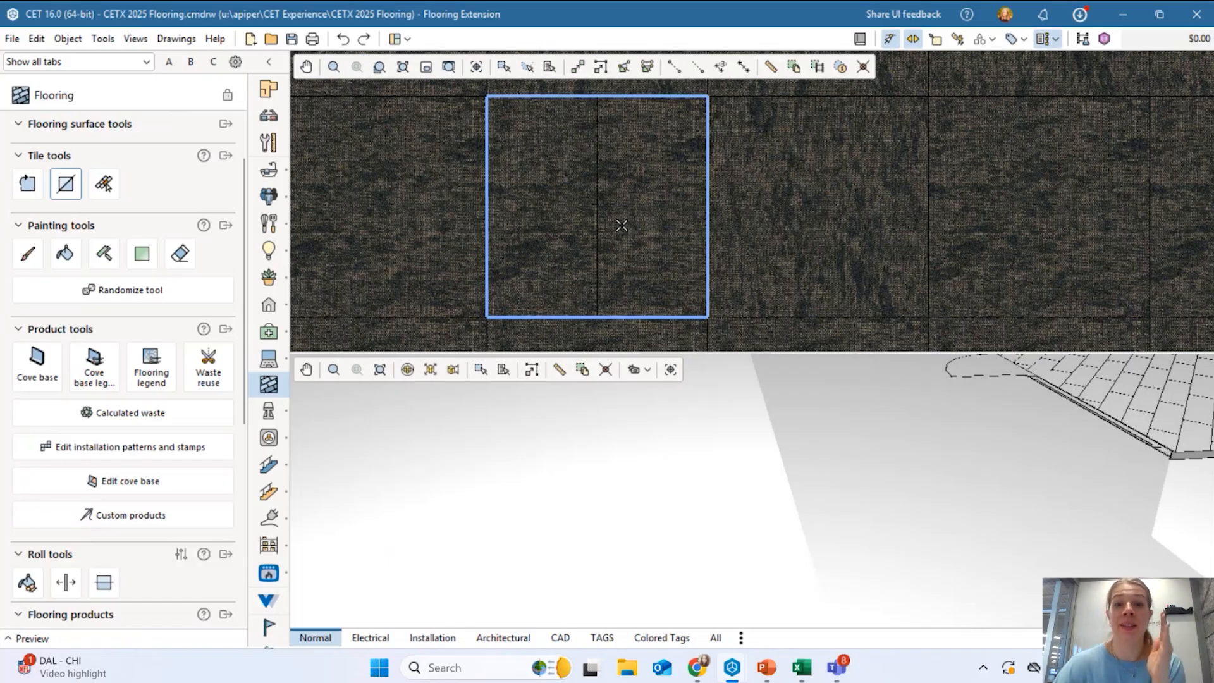
left_click(622, 225)
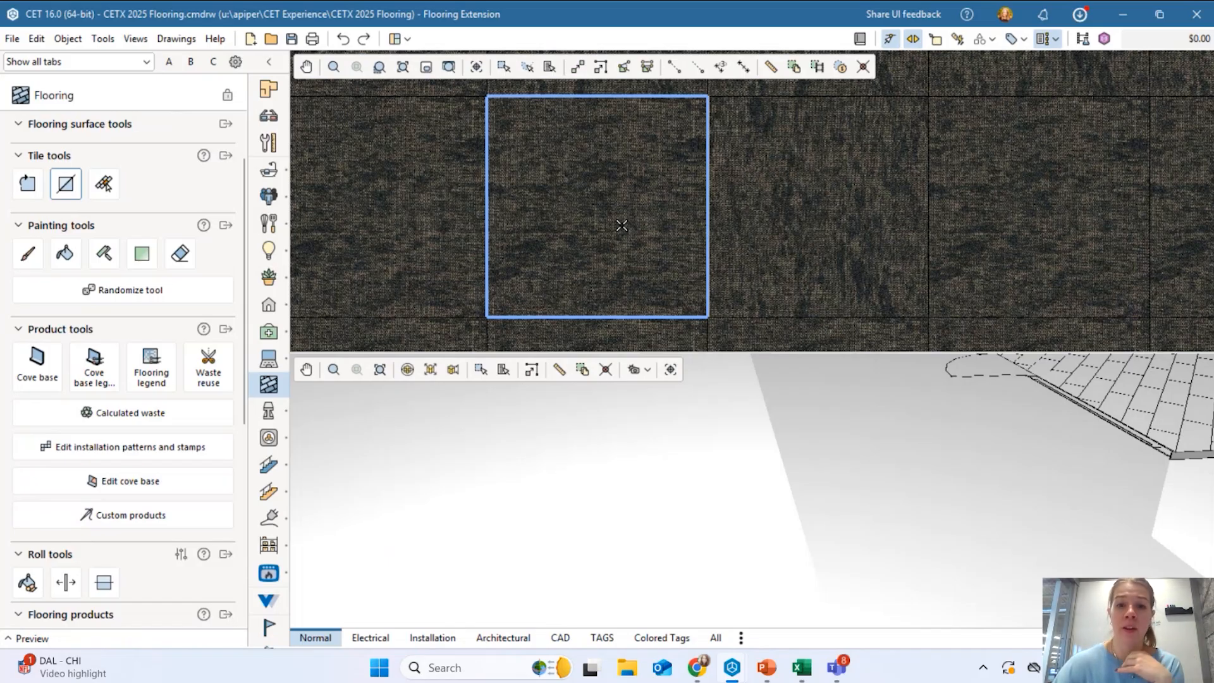
key("Escape")
scroll(651, 204, "down", 5)
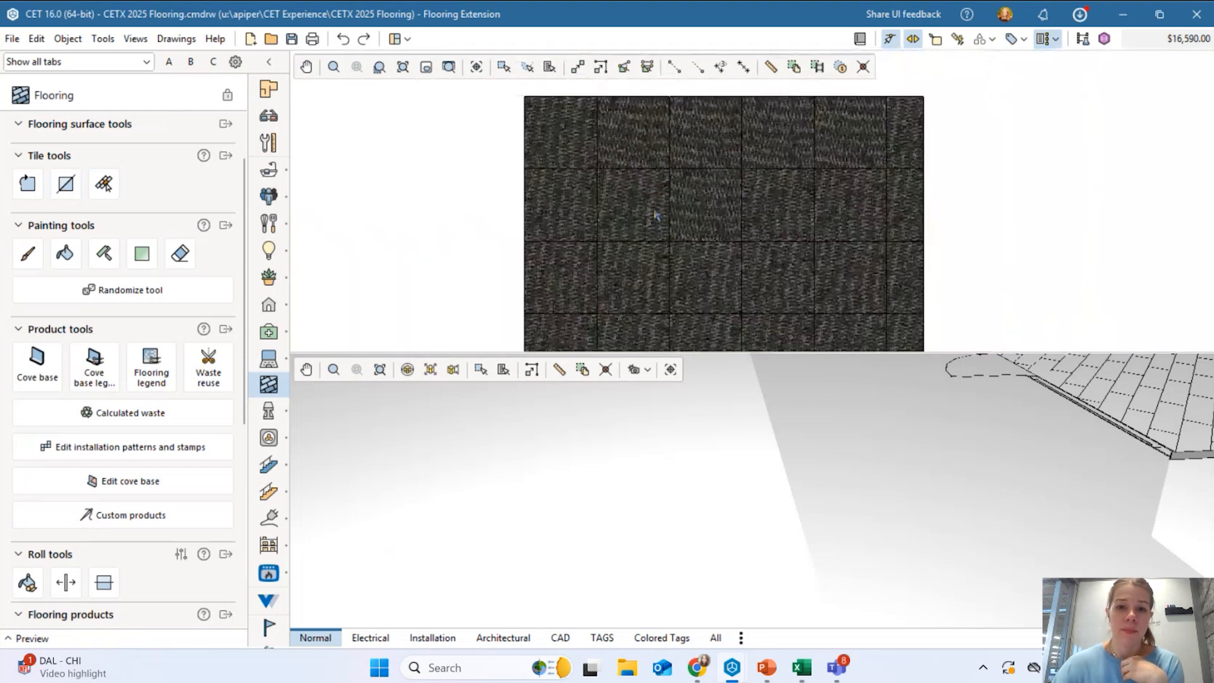
Finish a diagonal cut splitting one plank of the Ashlar floor.
left_click(67, 193)
scroll(633, 203, "down", 5)
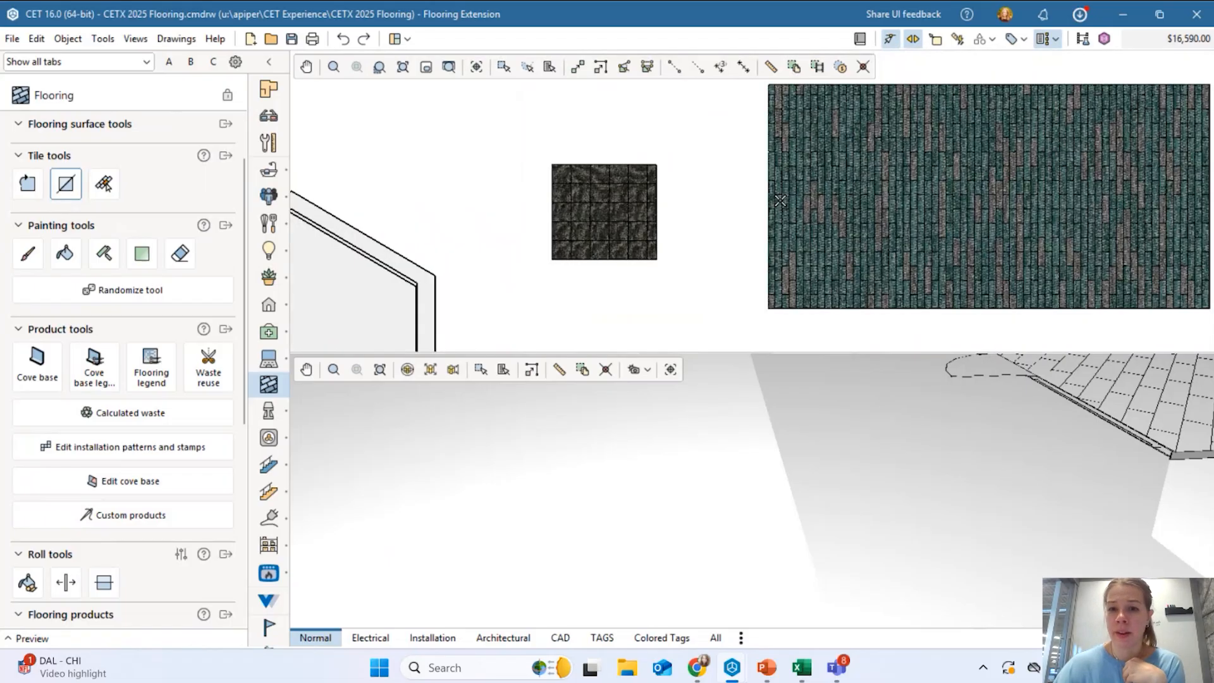
scroll(780, 201, "up", 6)
left_click(772, 217)
key("Escape")
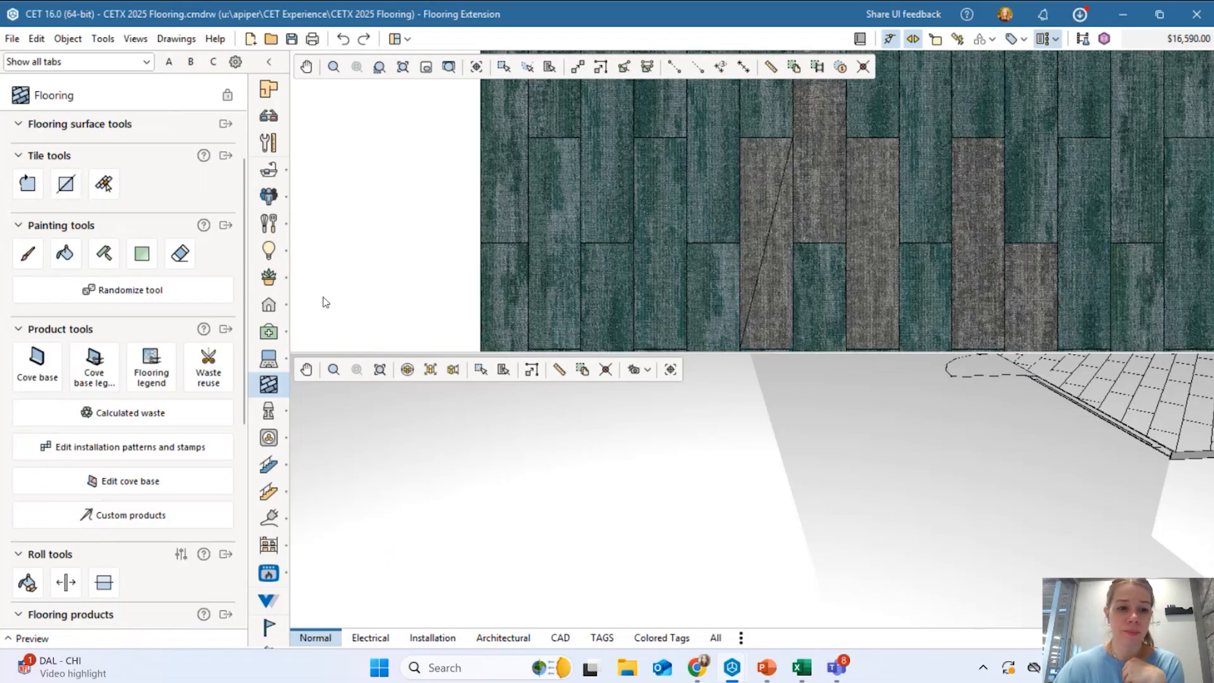
Close the randomizer unapplied, briefly pick 9x36 Habitat-Greenhouse, then zoom out over the planked floor.
scroll(64, 262, "down", 1)
left_click(70, 264)
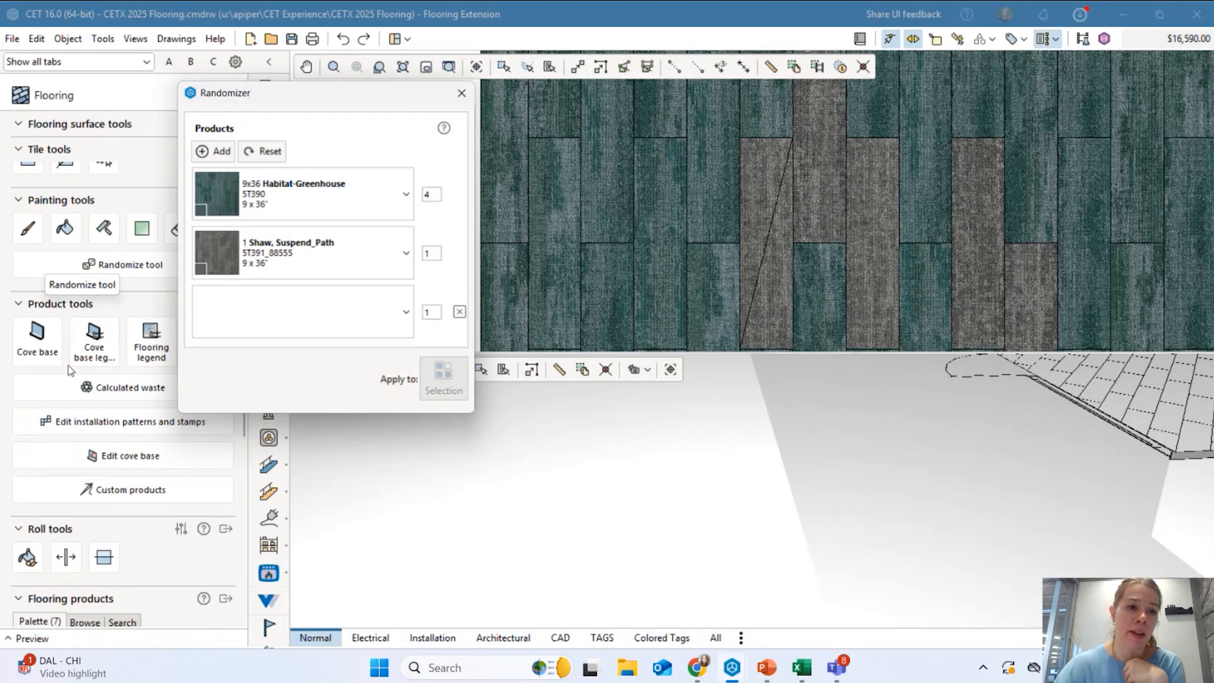
left_click(462, 93)
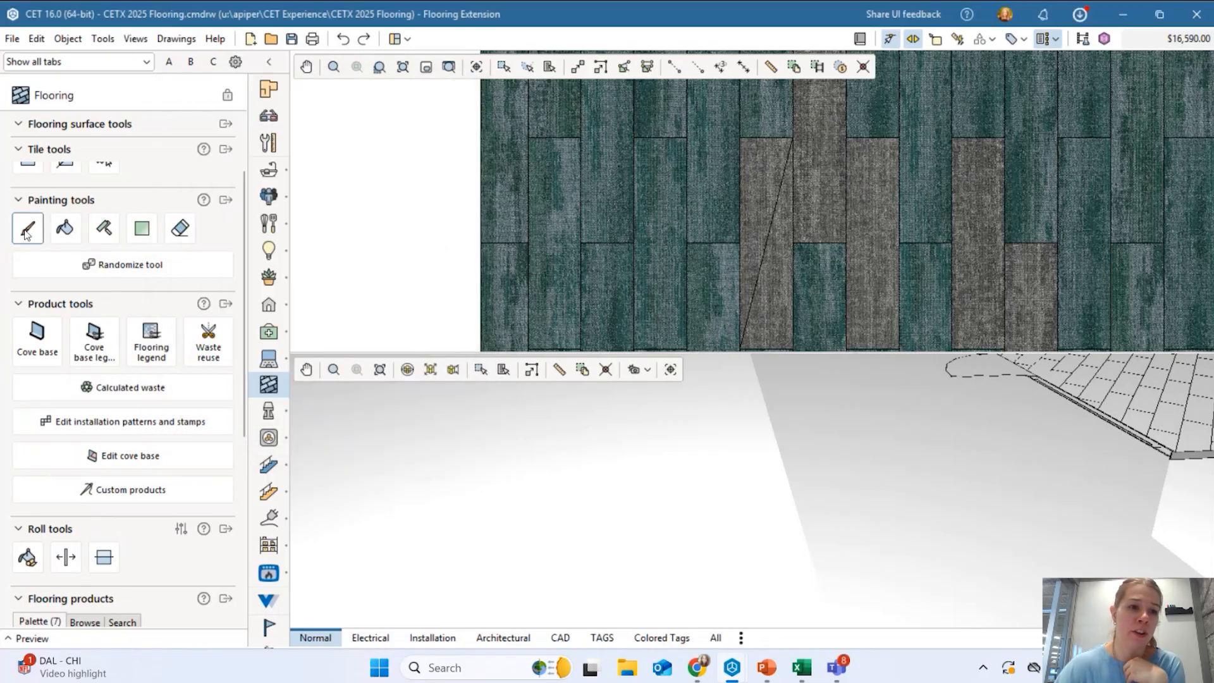
scroll(63, 431, "down", 5)
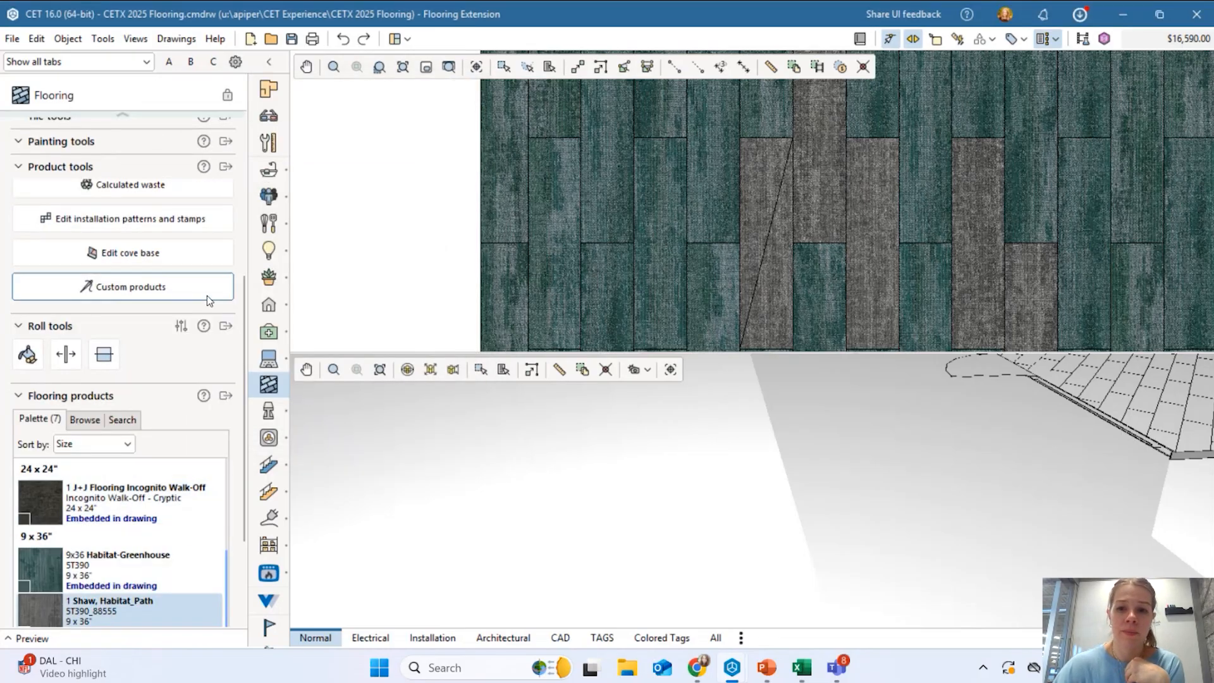
left_click(85, 559)
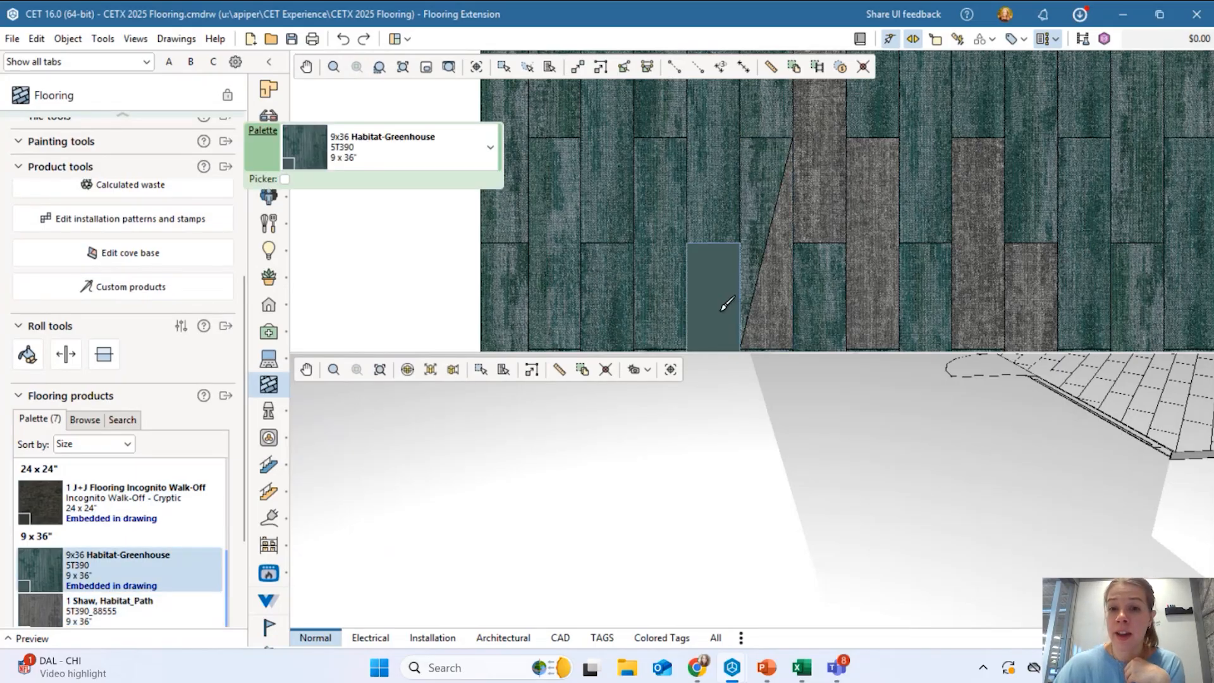
key("Escape")
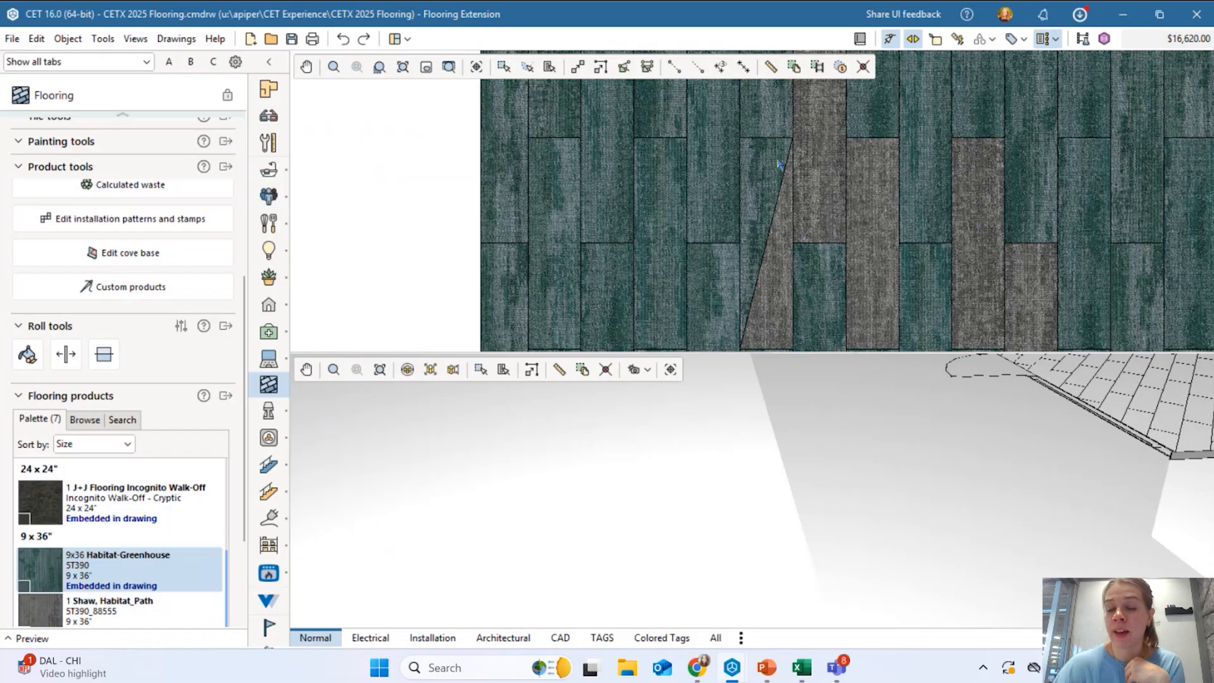
scroll(823, 228, "down", 5)
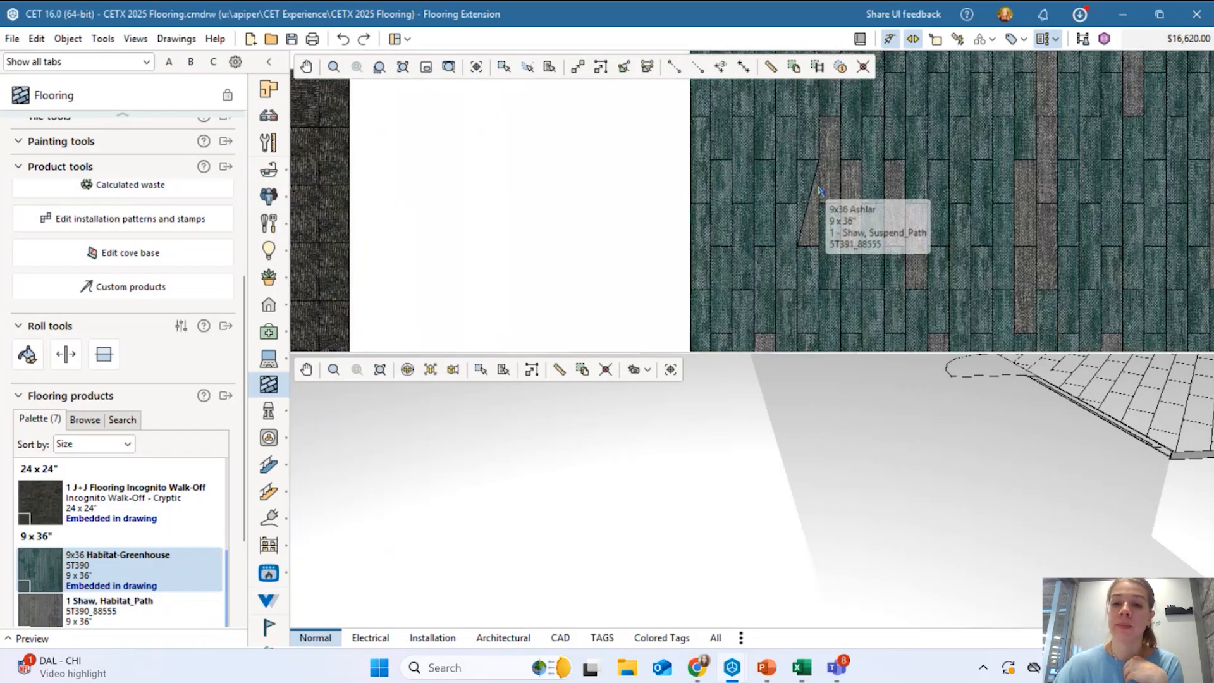
scroll(106, 324, "up", 5)
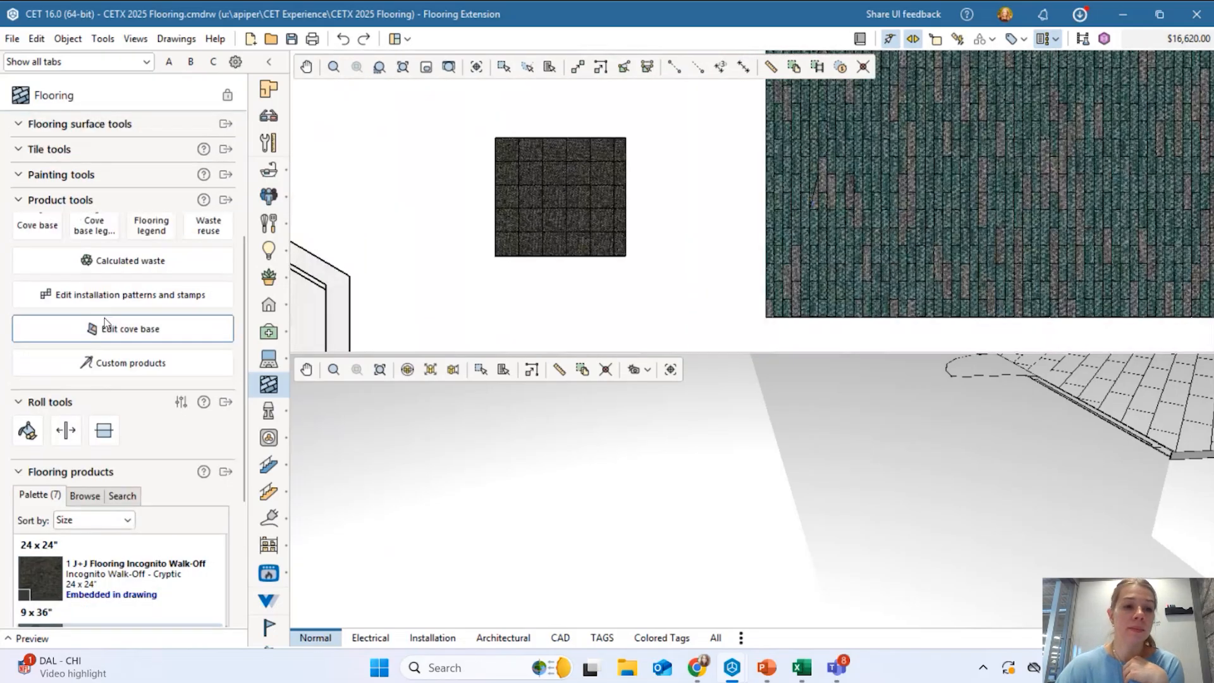
scroll(106, 323, "up", 2)
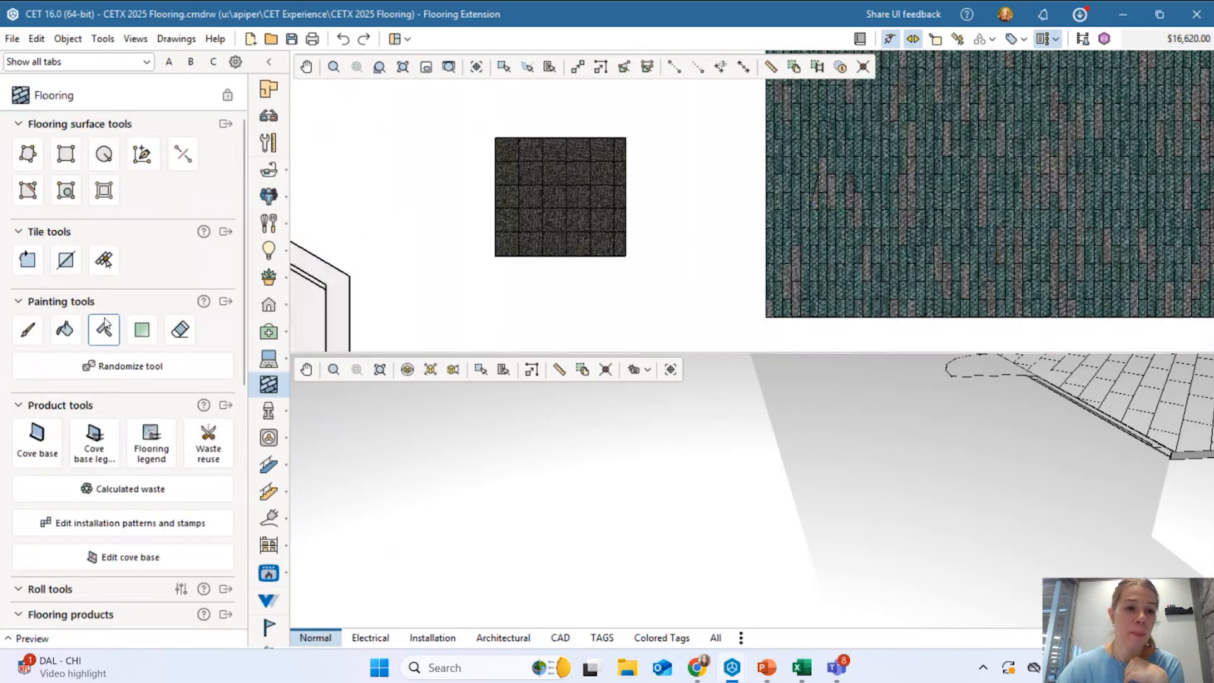
left_click(105, 262)
scroll(873, 276, "up", 3)
left_click(893, 180)
left_click(978, 171)
left_click(1013, 240)
left_click(962, 275)
left_click(911, 285)
key("Escape")
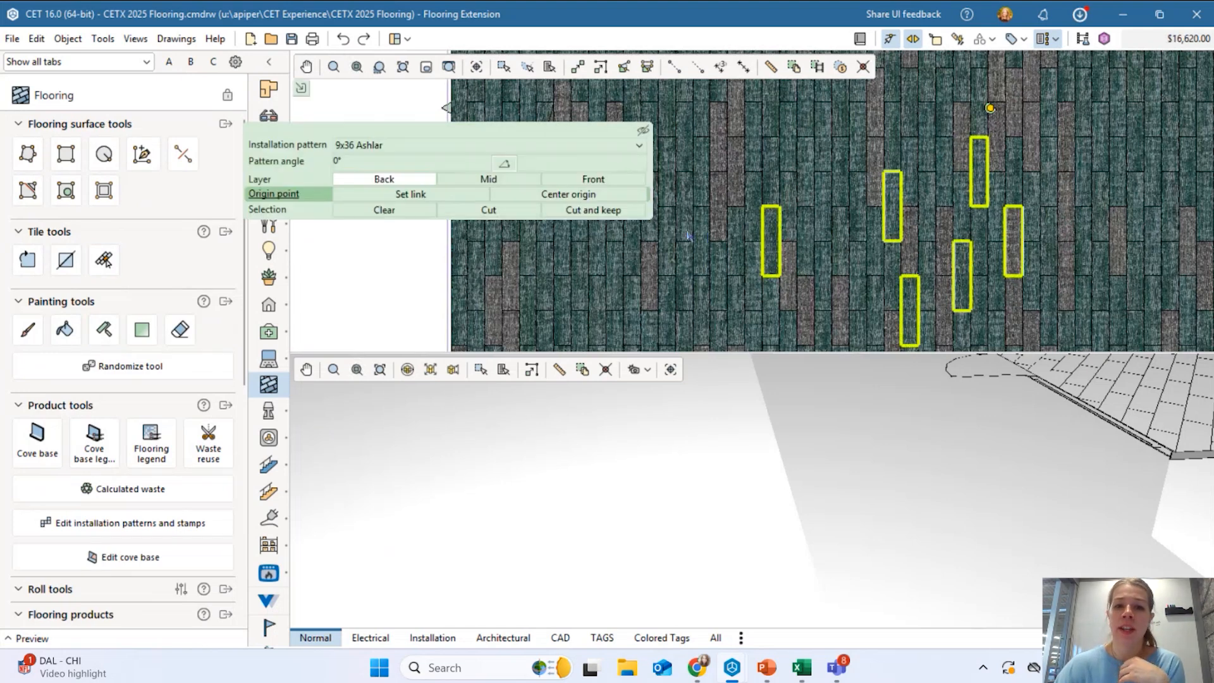
scroll(688, 236, "down", 5)
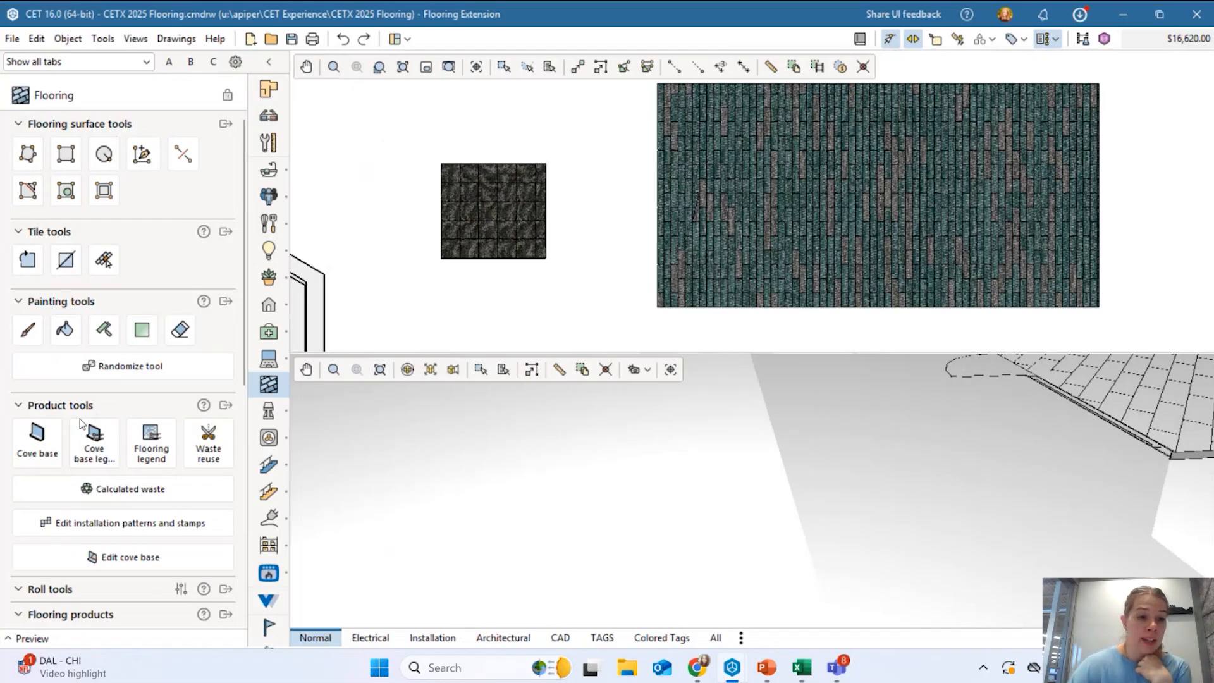
scroll(80, 420, "down", 1)
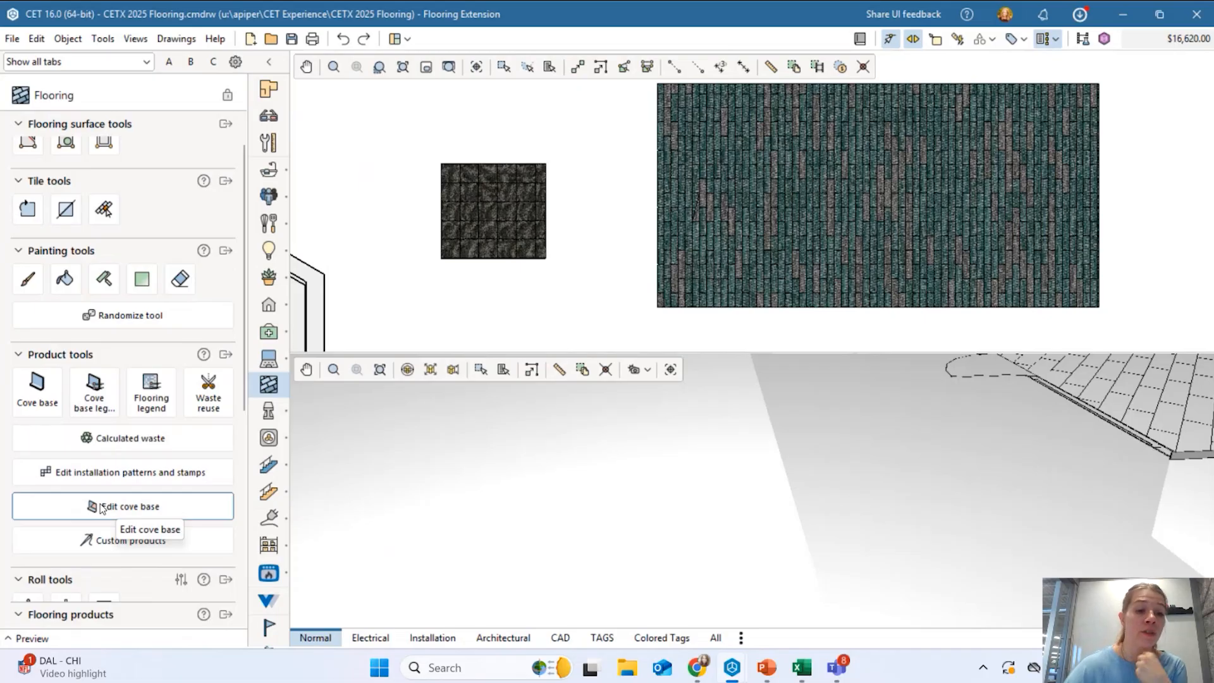
Create cove base types VB-1, CB-1 and VB-2 in the cove base editor, then close it.
left_click(158, 511)
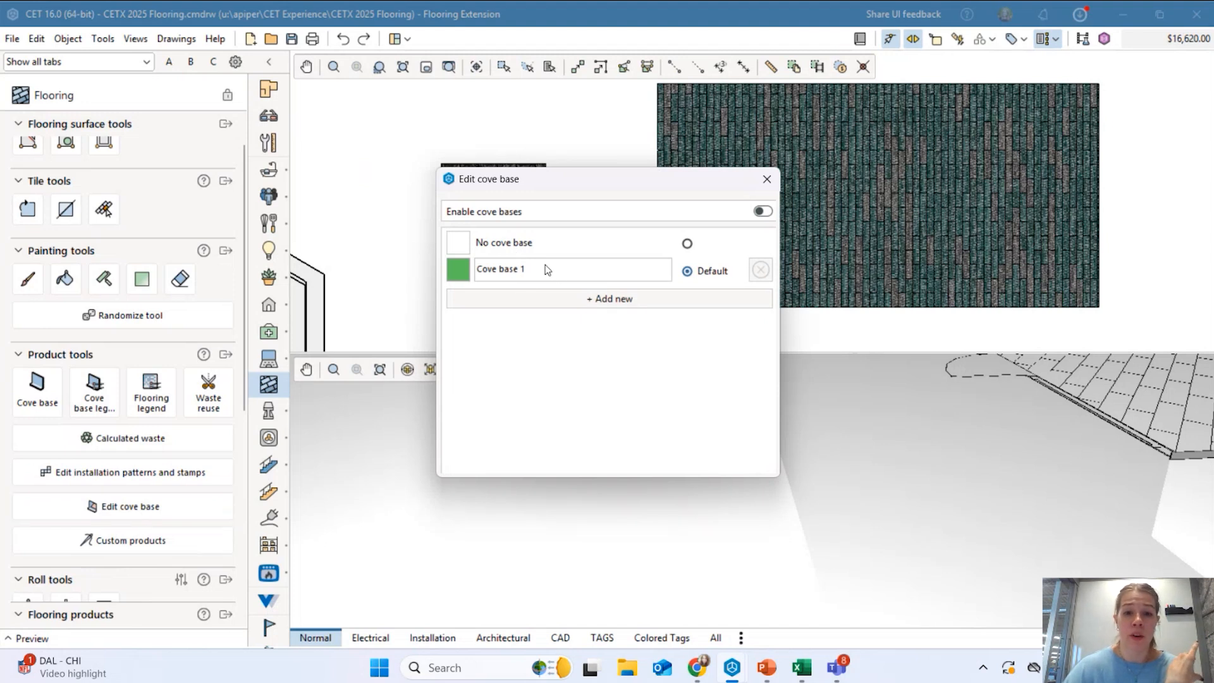
left_click(594, 309)
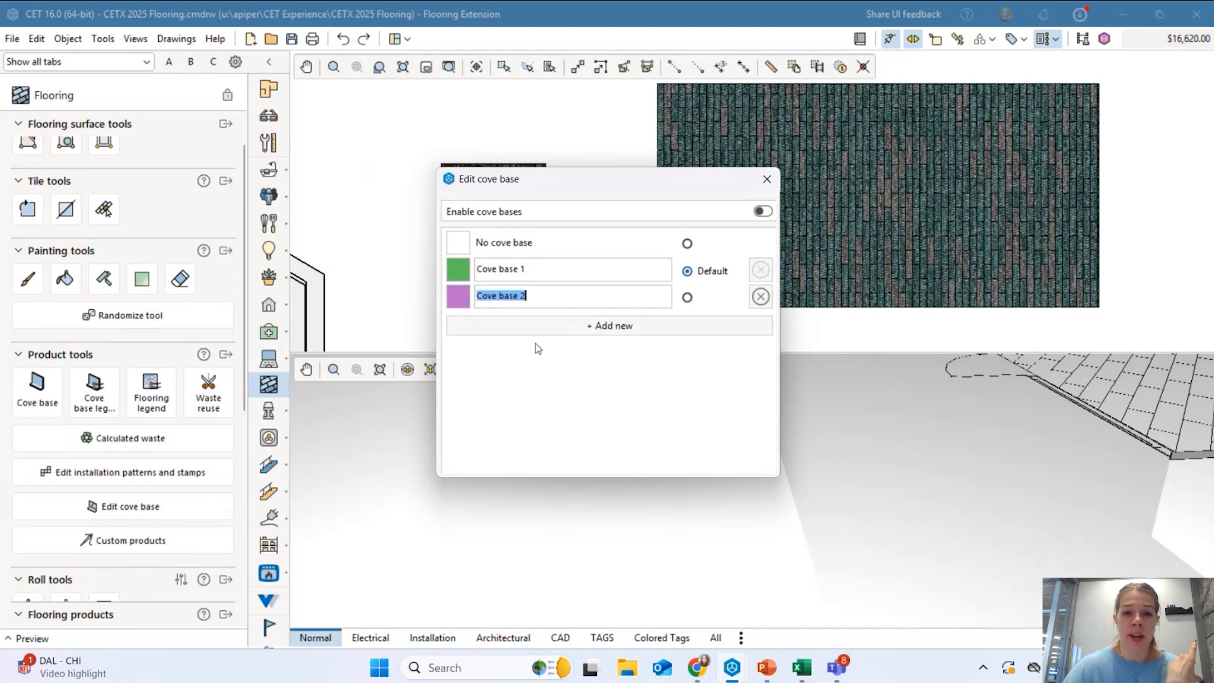
left_click(541, 268)
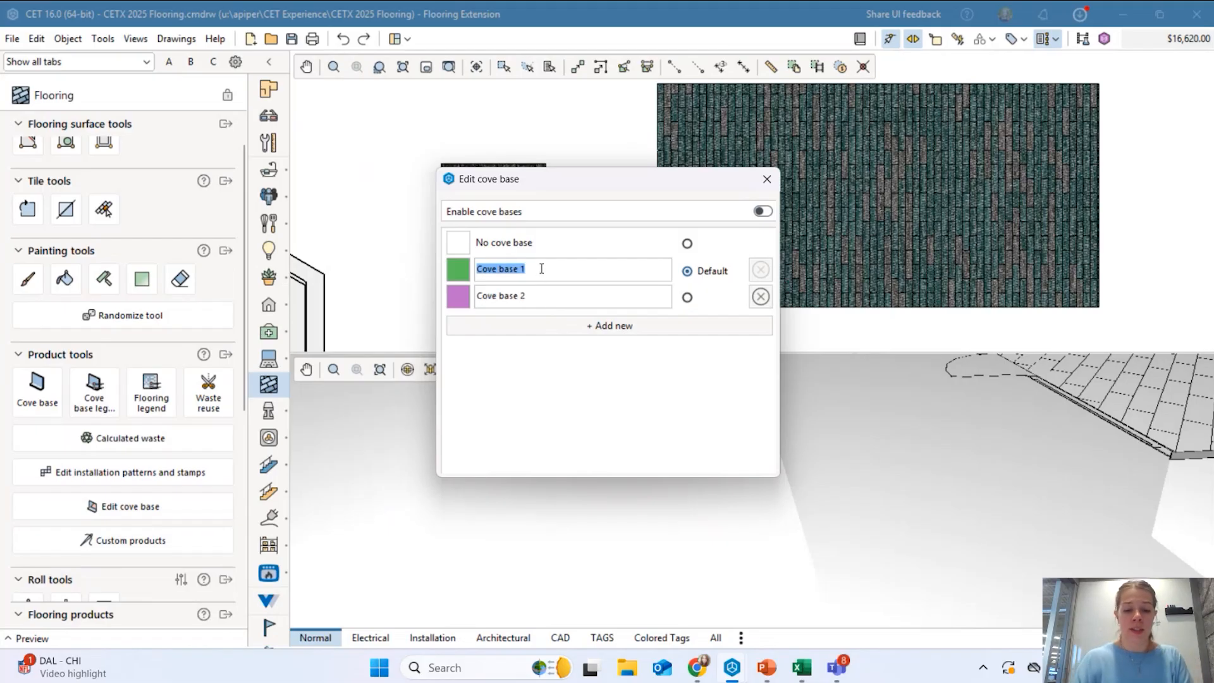
type("VB-1")
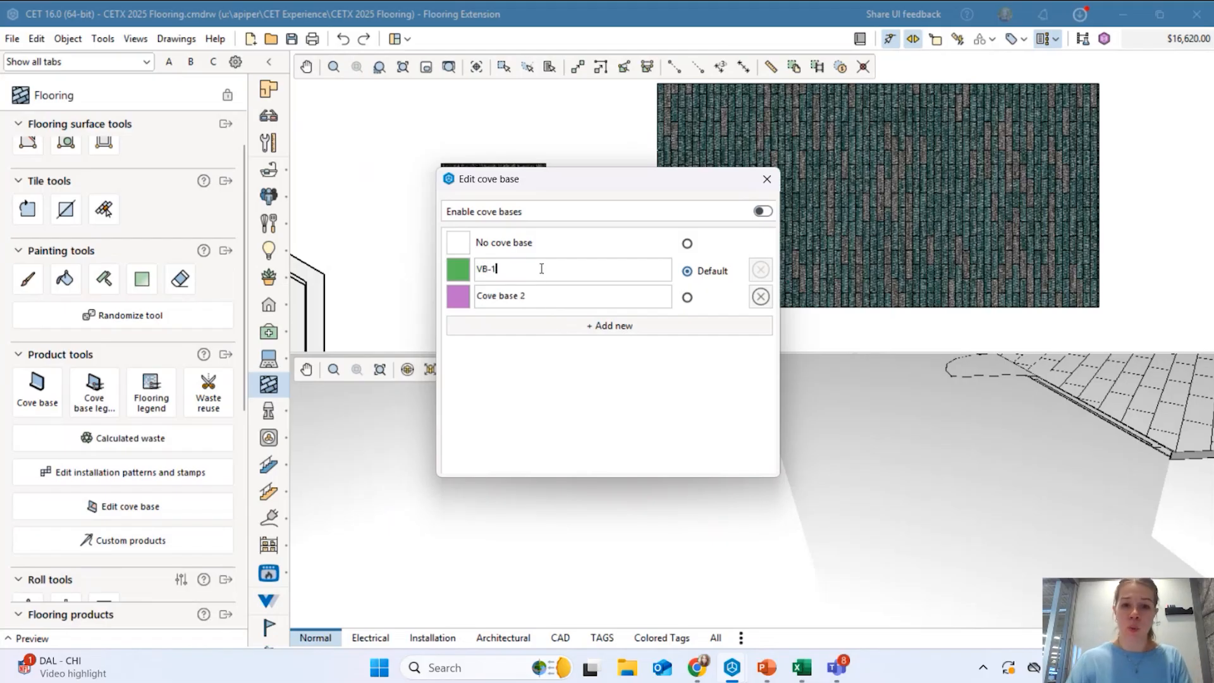
left_click(561, 298)
type("CB-1")
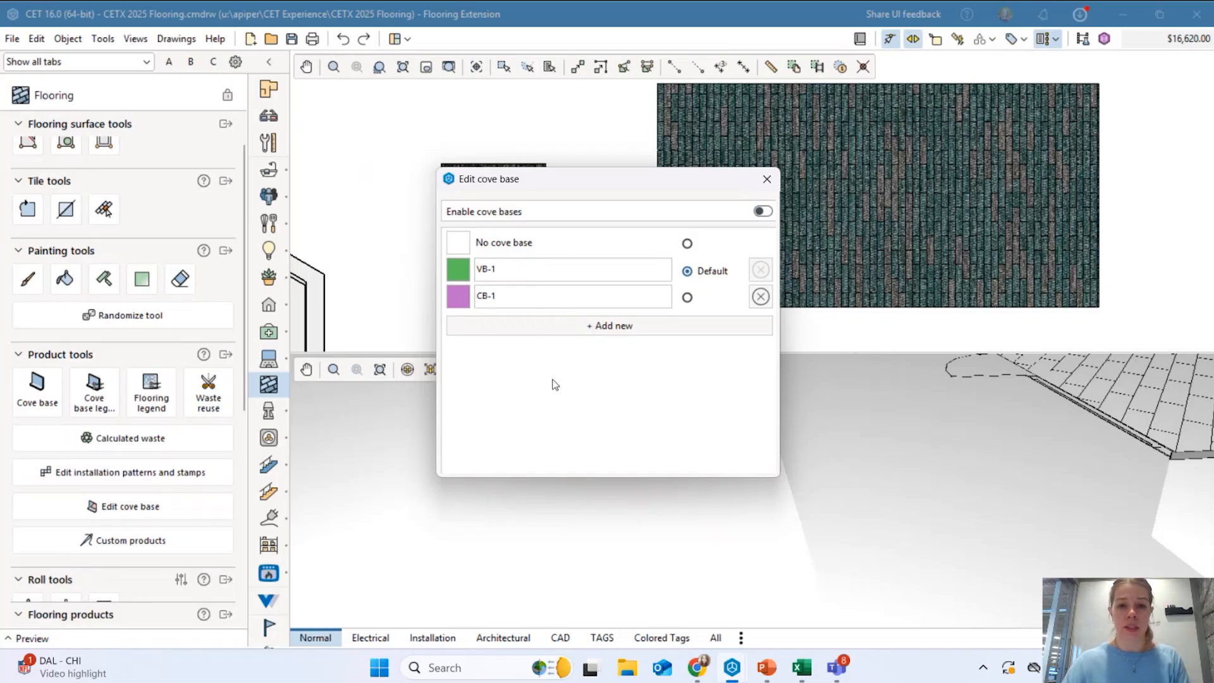
left_click(584, 331)
type("VB-2")
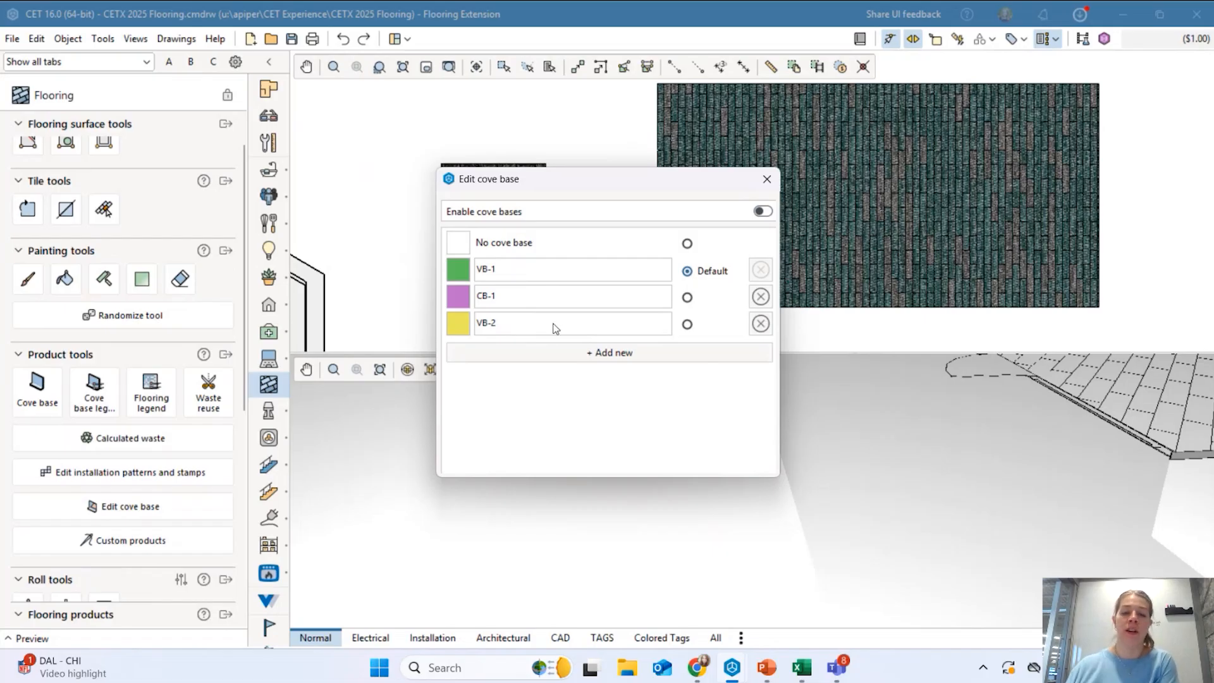
left_click(767, 183)
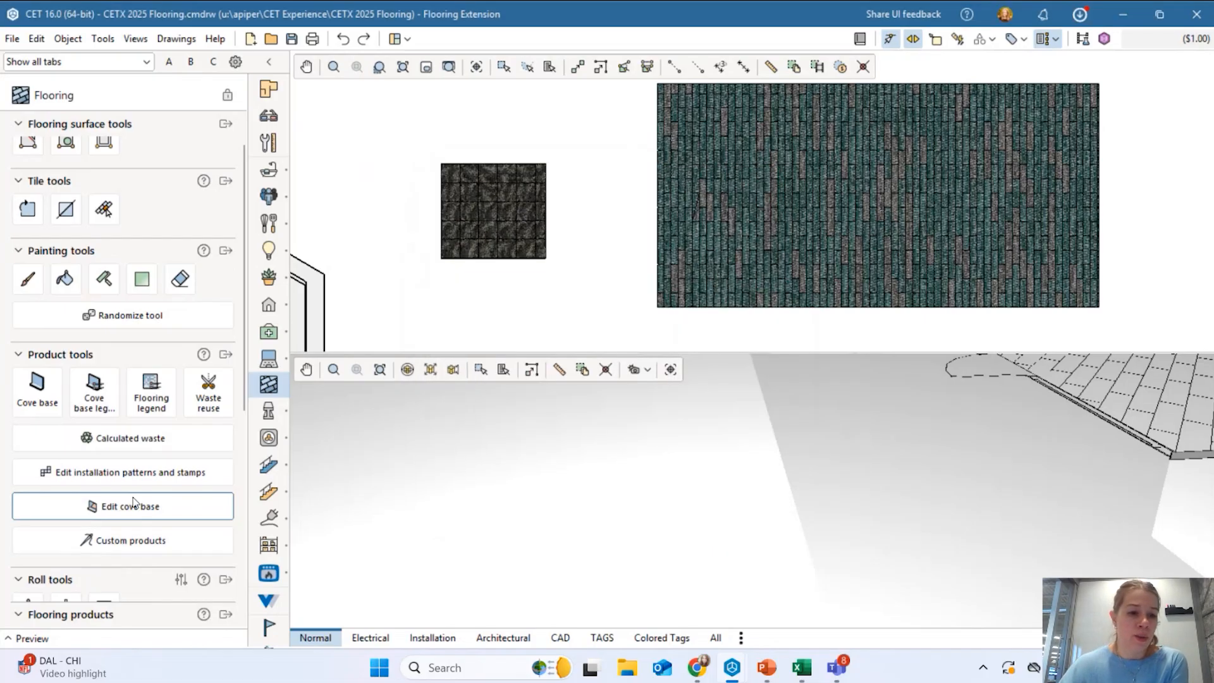
Start placing VB-1 cove base in Segment mode and pan to the carpet's edges.
left_click(38, 392)
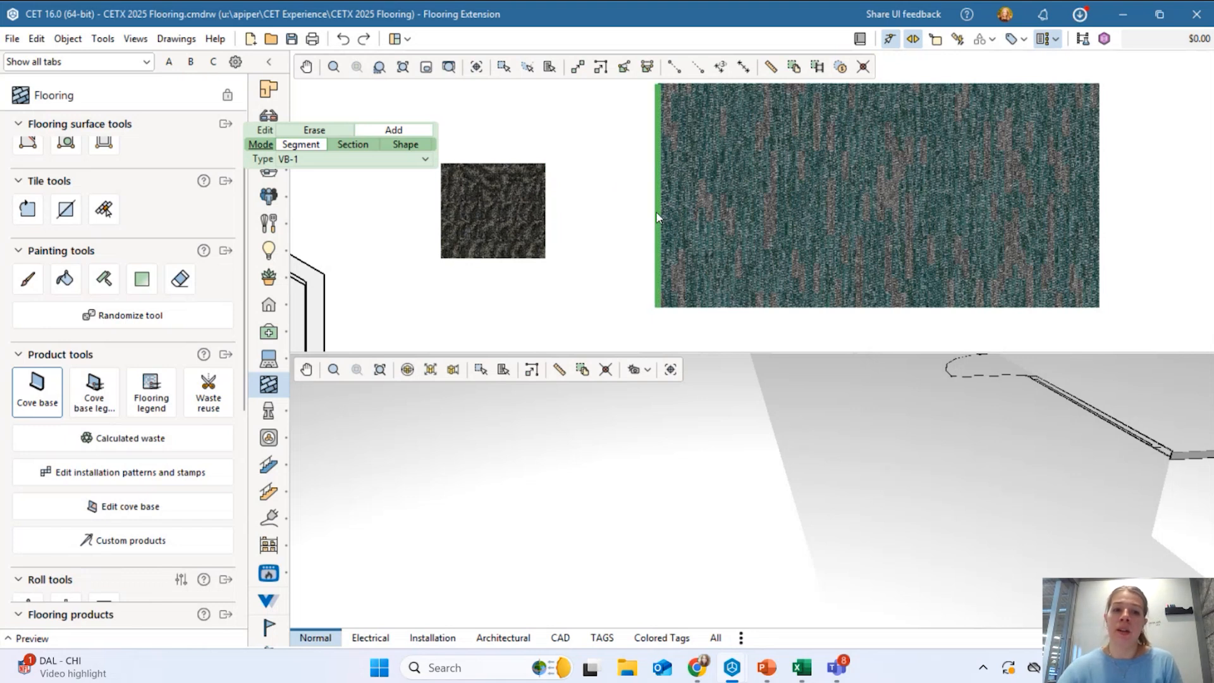
middle_click_drag(657, 218, 606, 238)
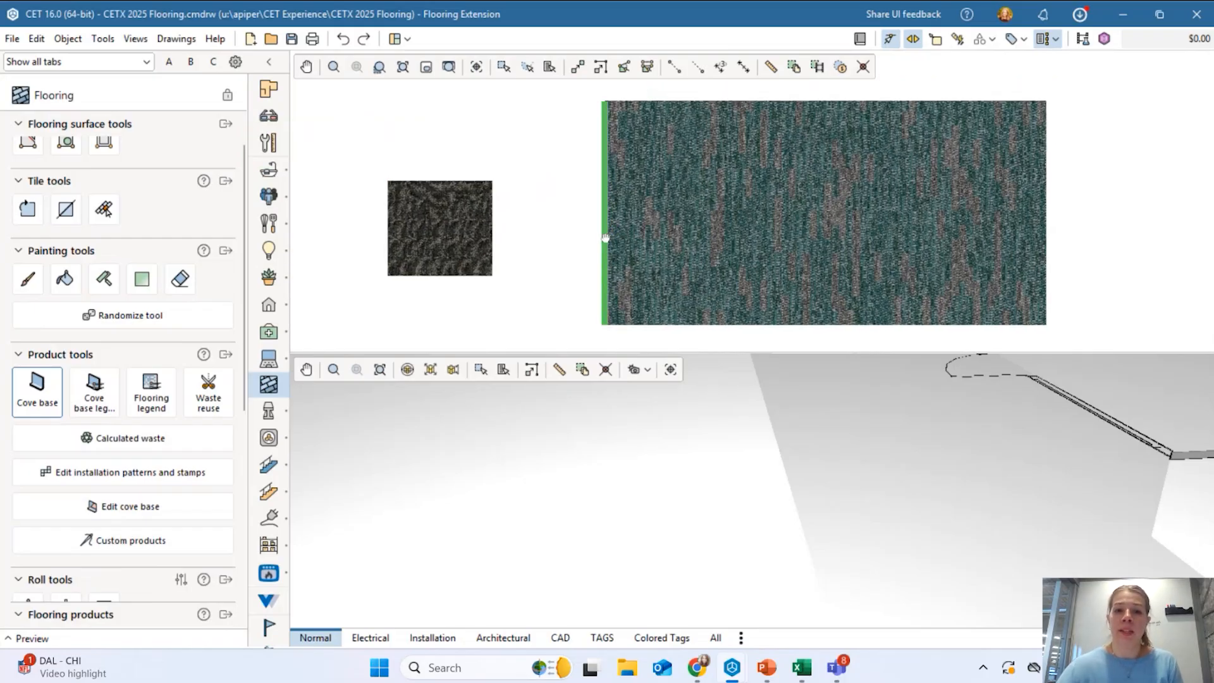
scroll(605, 238, "down", 2)
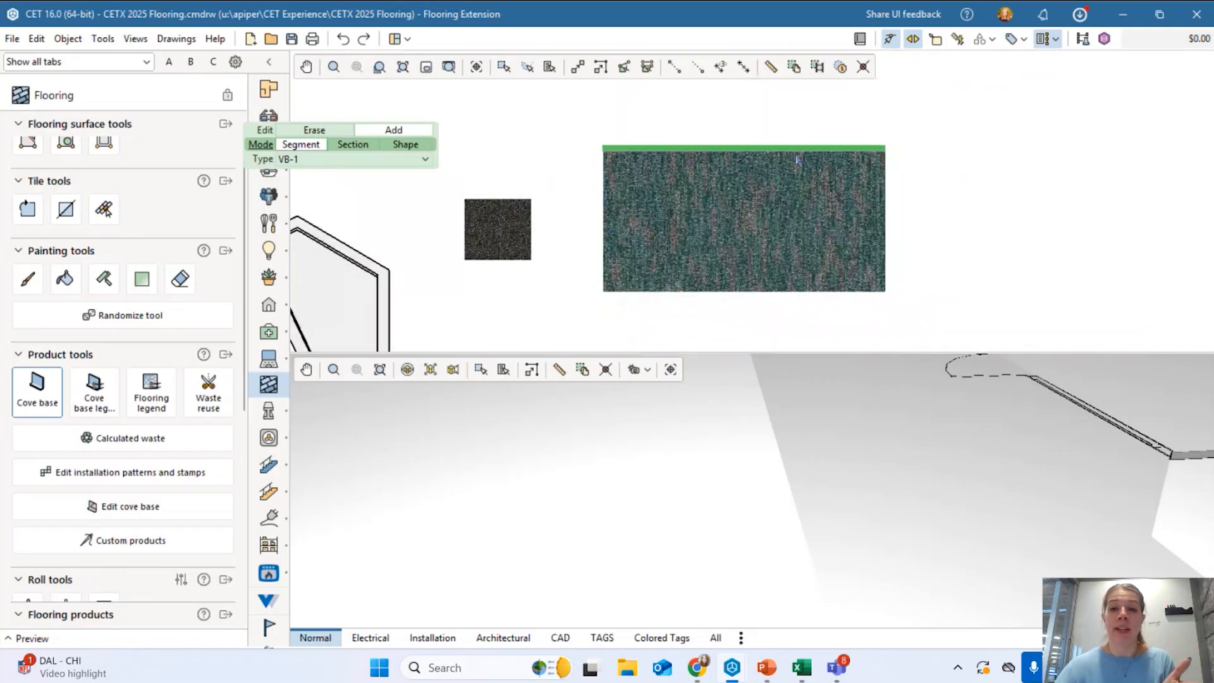
Switch cove base Mode to Section and start a section at the carpet's bottom-left corner.
key("Down")
key("Up")
key("Right")
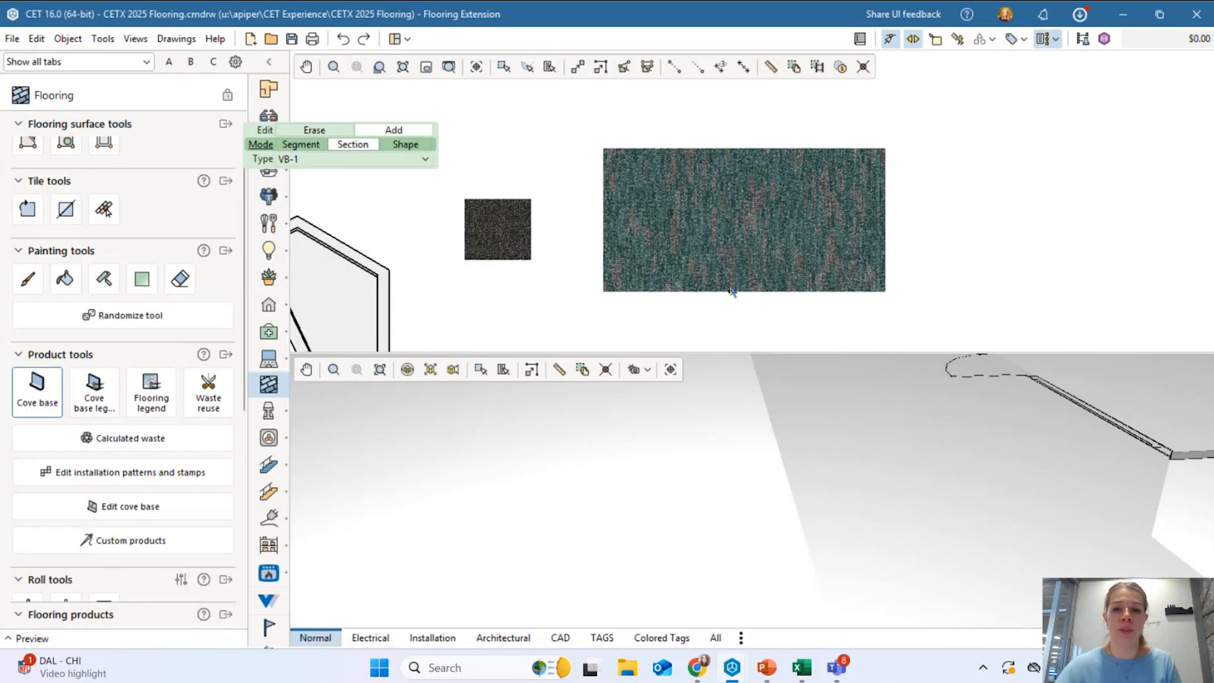
left_click(613, 292)
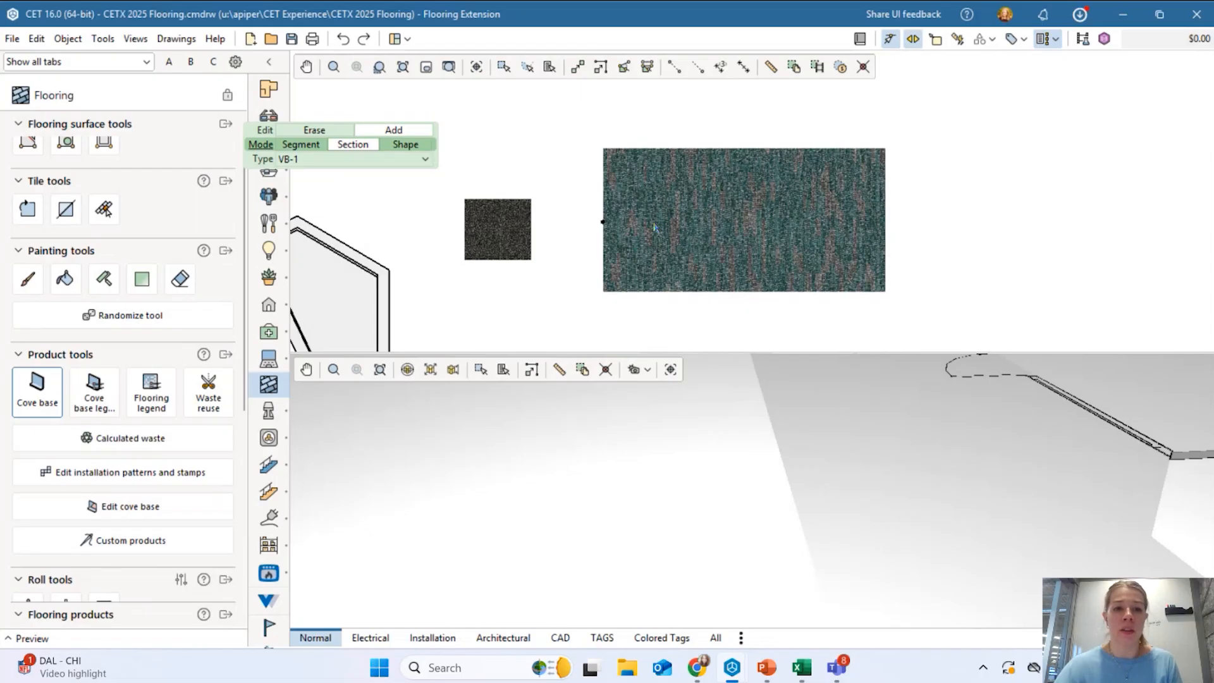
Apply VB-1 cove base around the whole carpet shape, then exit cove base placement.
key("Tab")
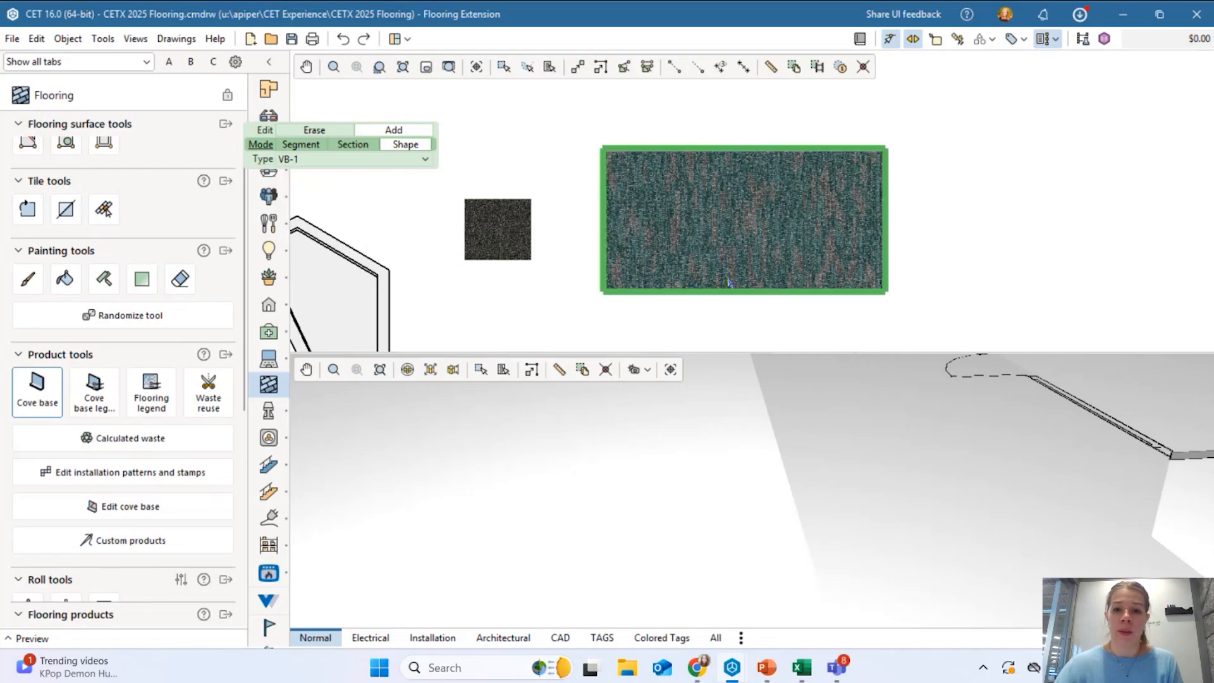
key("Down")
key("Down")
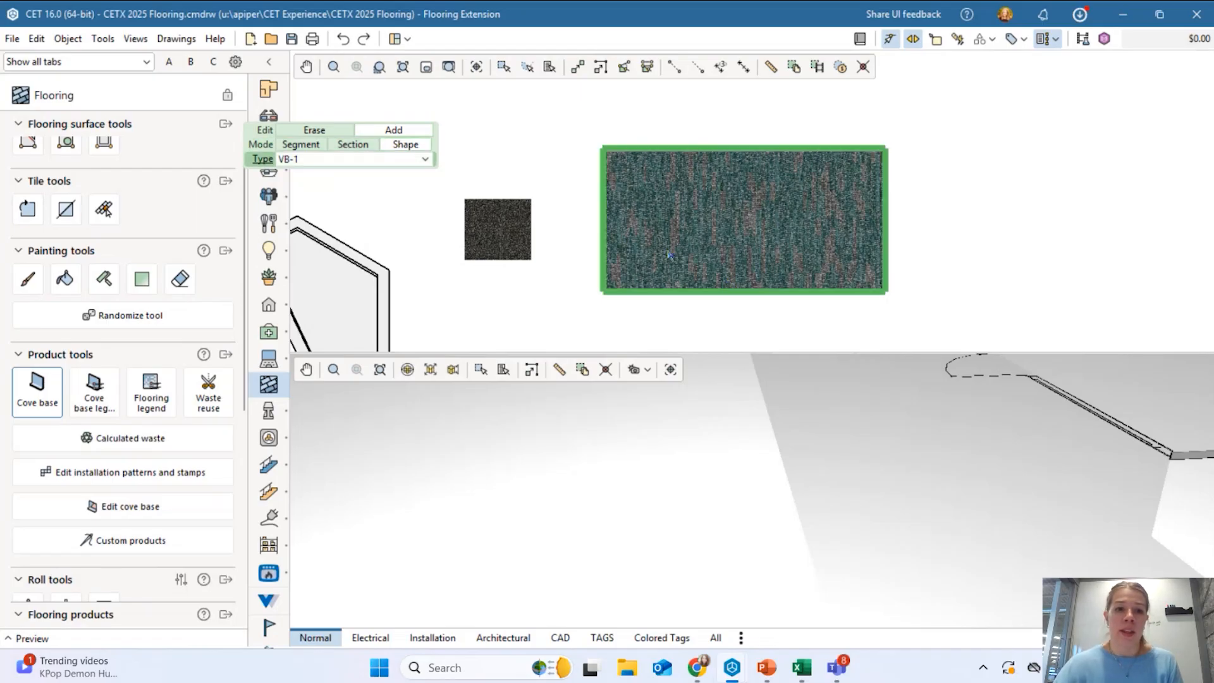
key("Down")
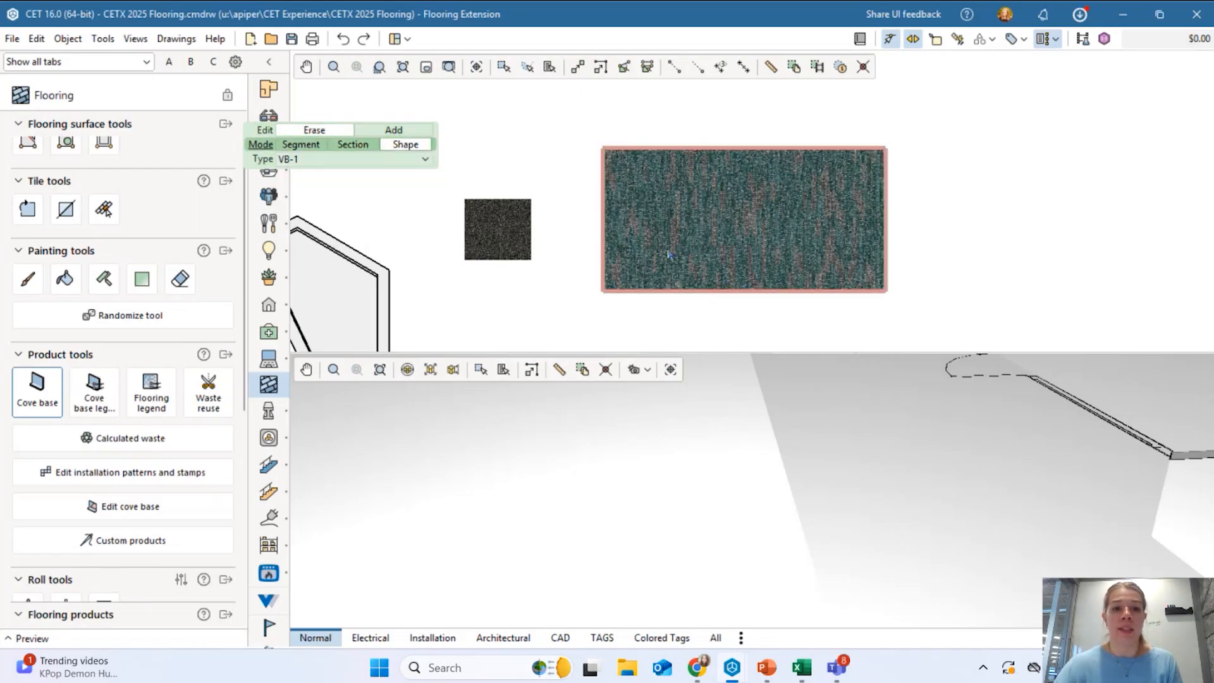
key("Right")
key("Right")
scroll(707, 158, "up", 5)
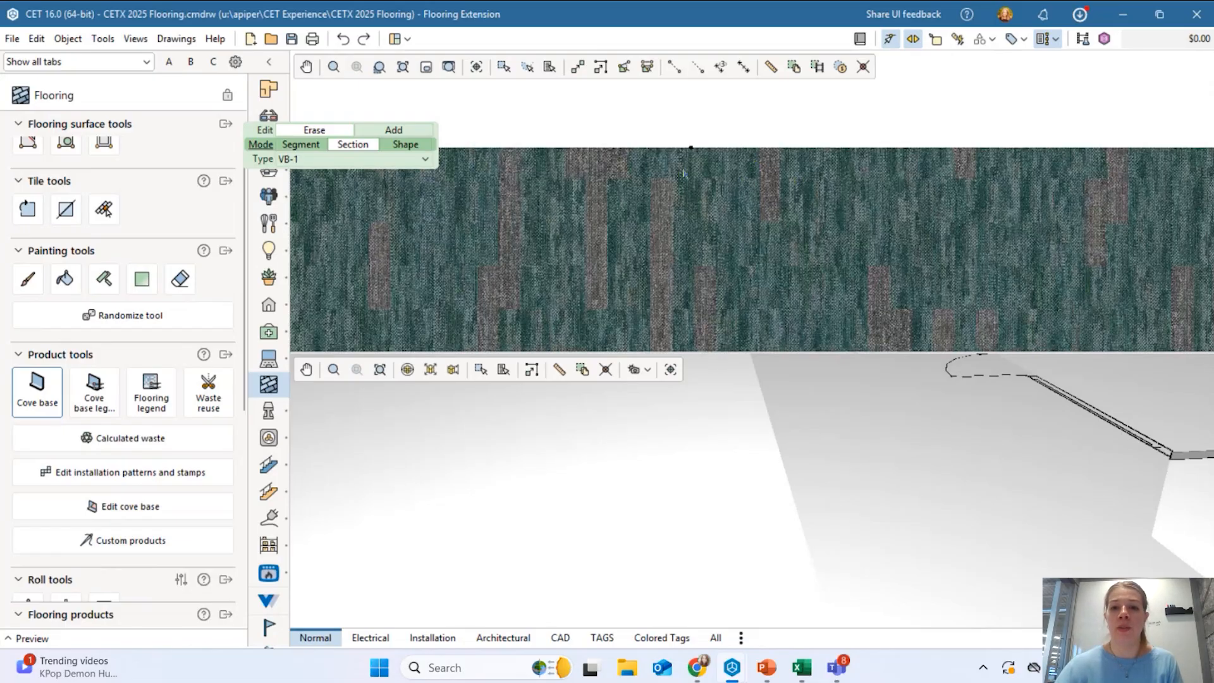
scroll(759, 175, "down", 3)
scroll(927, 179, "up", 4)
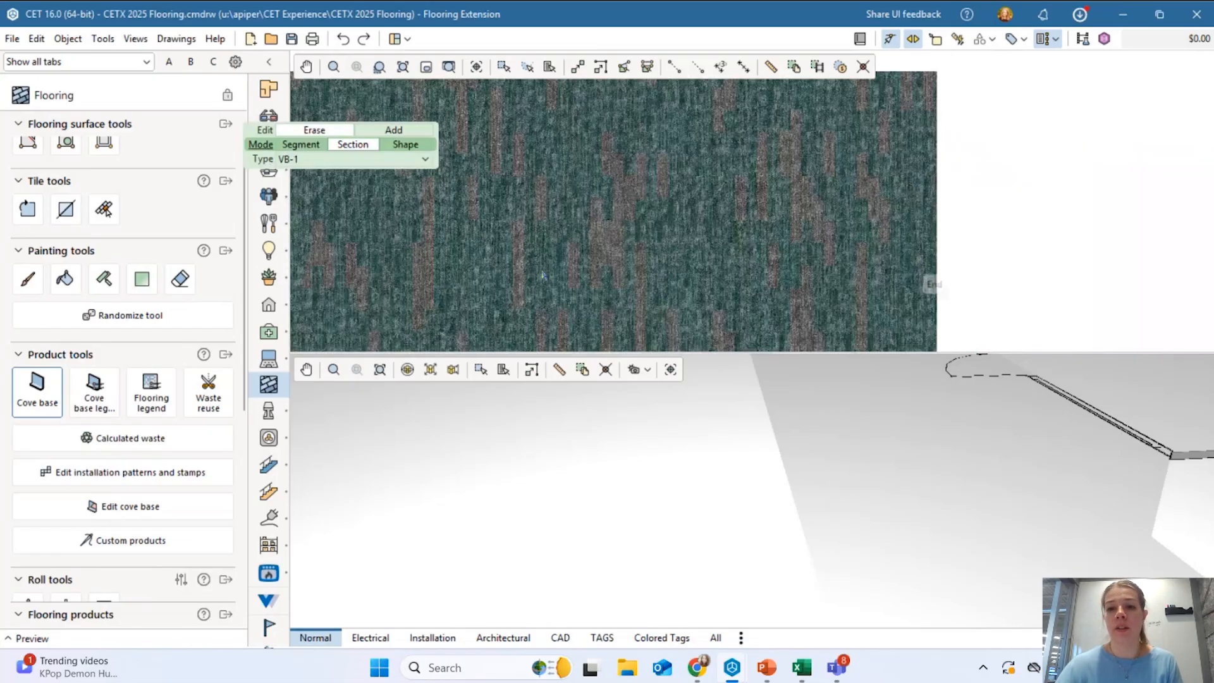
key("Escape")
scroll(870, 220, "down", 1)
scroll(1003, 558, "down", 8)
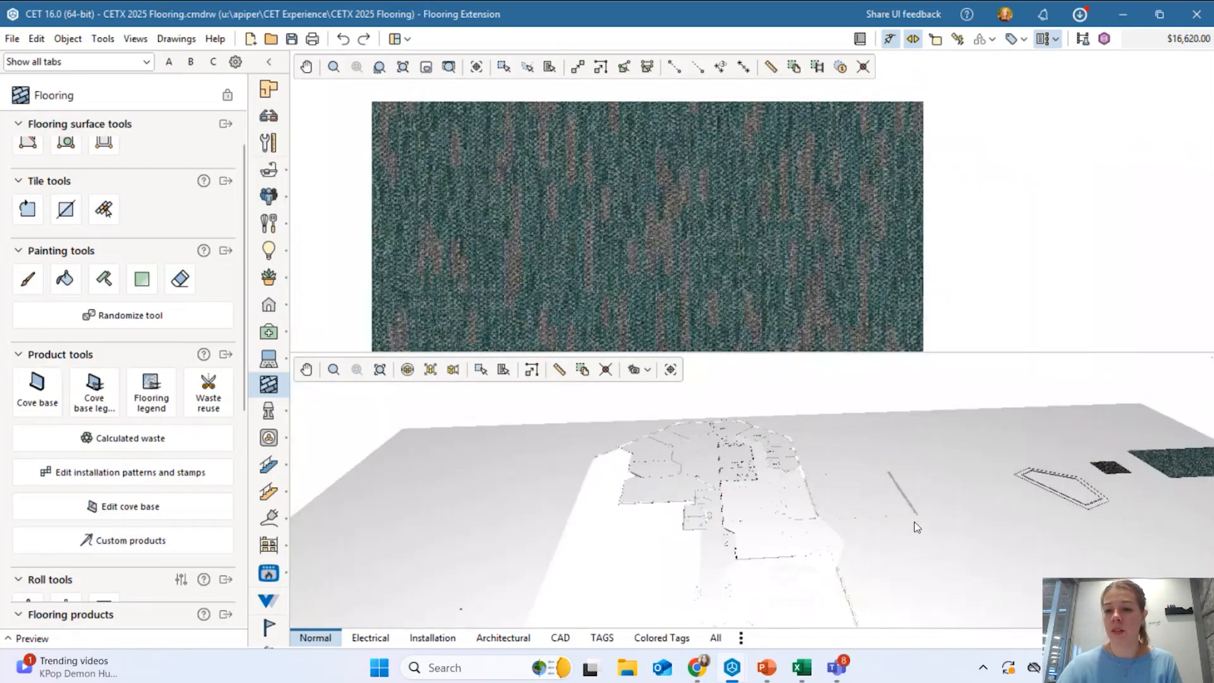
scroll(917, 527, "up", 8)
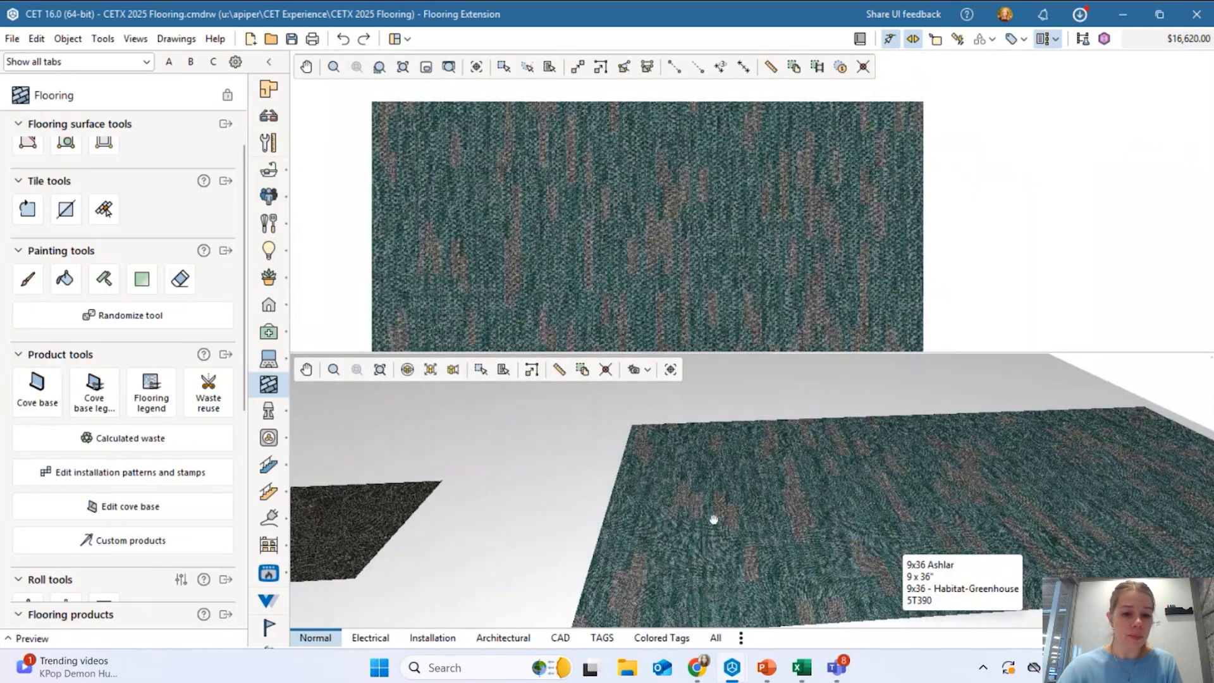
scroll(713, 520, "down", 3)
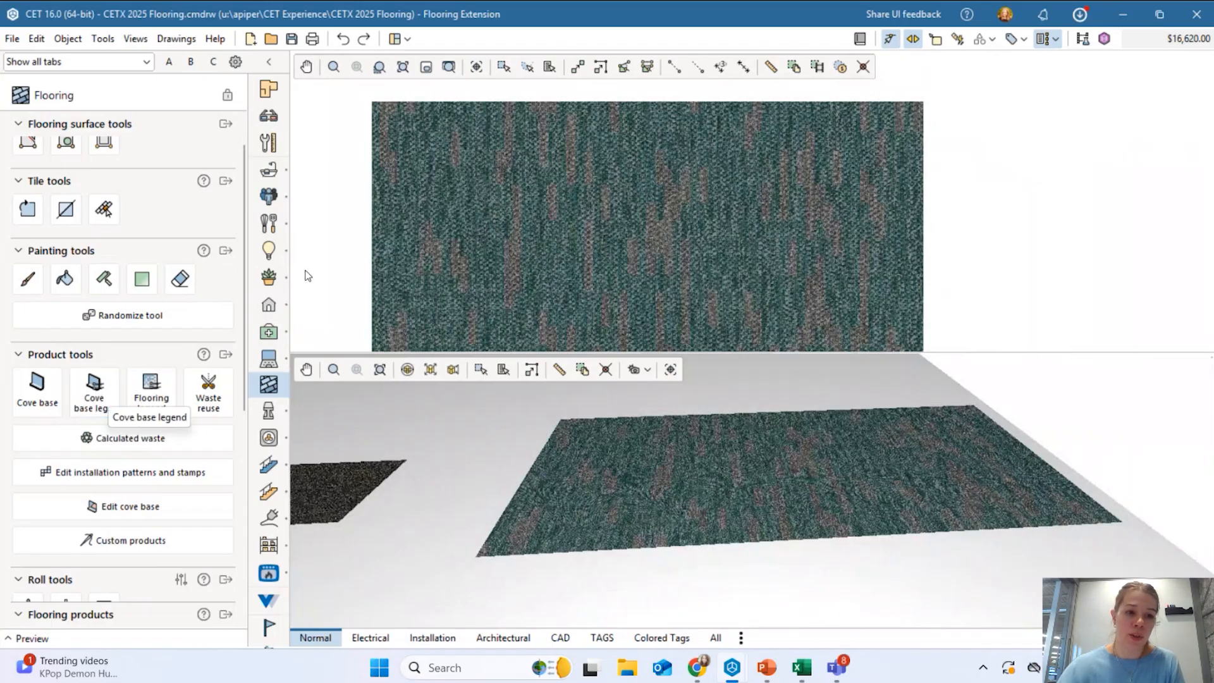
scroll(639, 143, "down", 1)
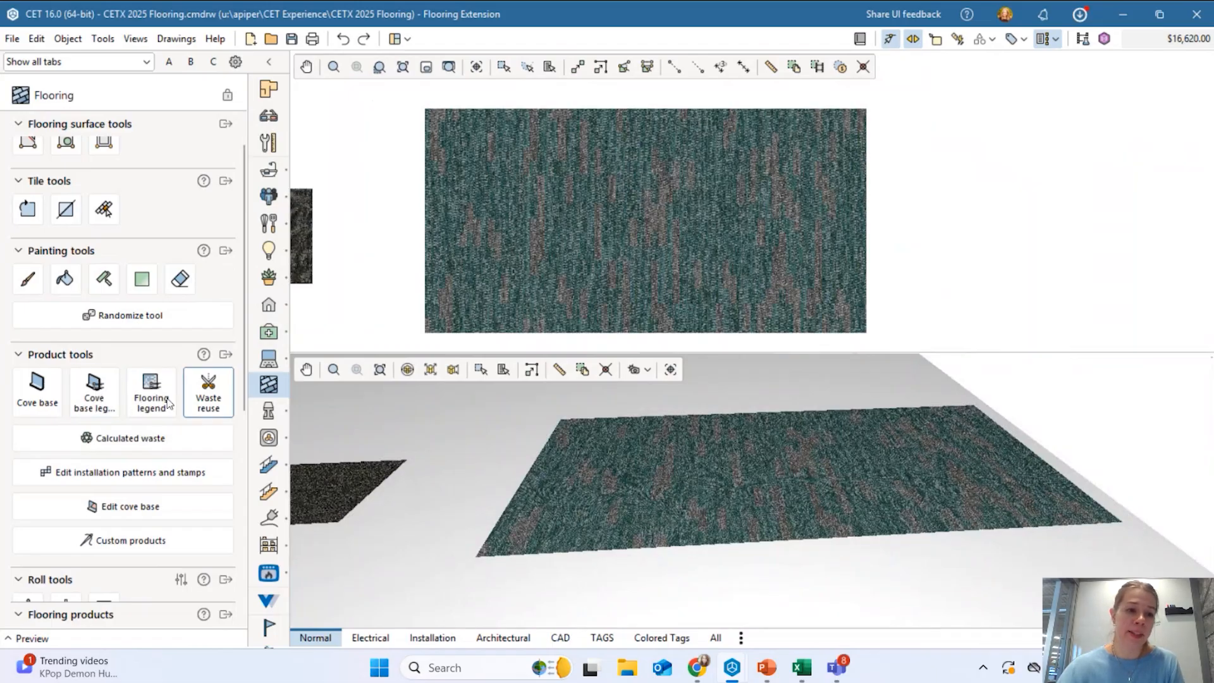
Place a cove base legend showing 743.8' of cove base in the plan.
left_click(93, 400)
scroll(1001, 179, "up", 4)
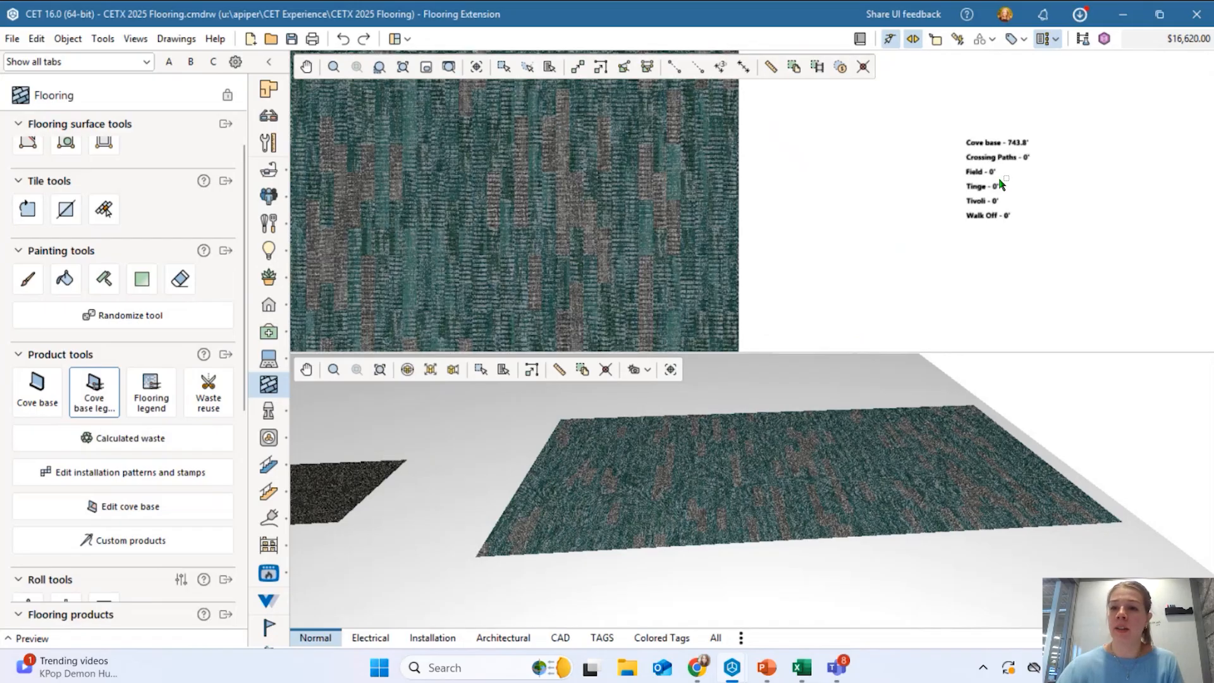
left_click(998, 172)
Check the legend's tag filter list, leave it unfiltered, then delete the cove base legend.
left_click(347, 148)
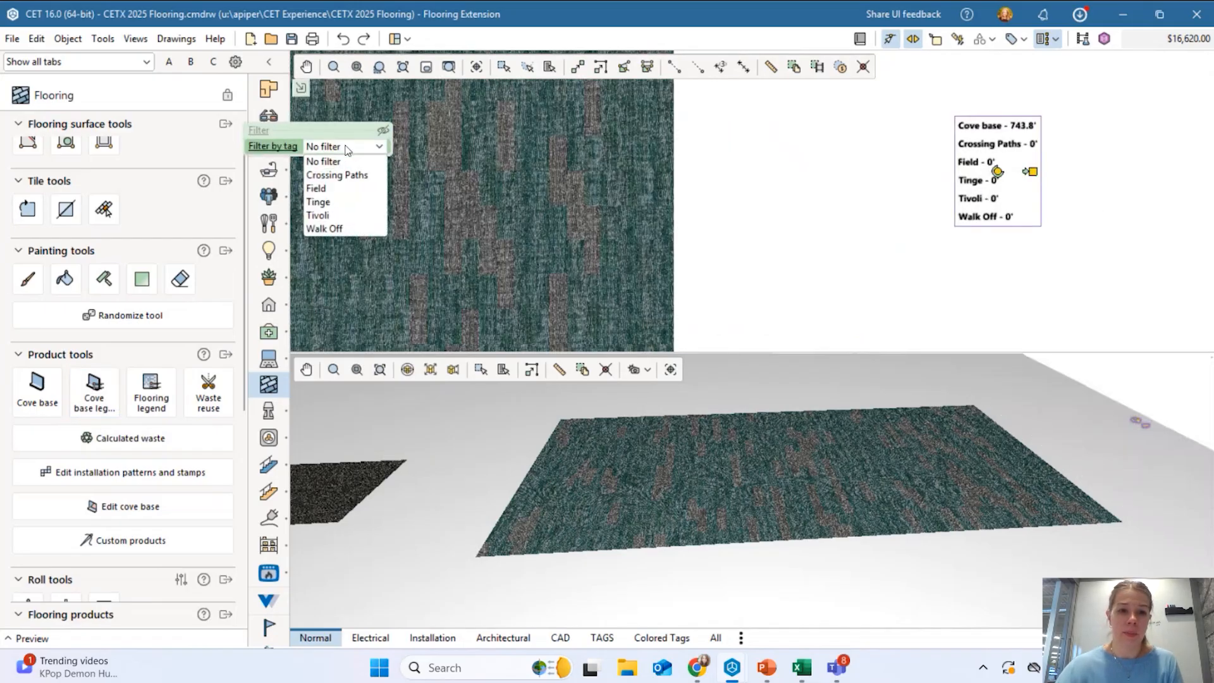
left_click(918, 200)
scroll(1025, 130, "up", 5)
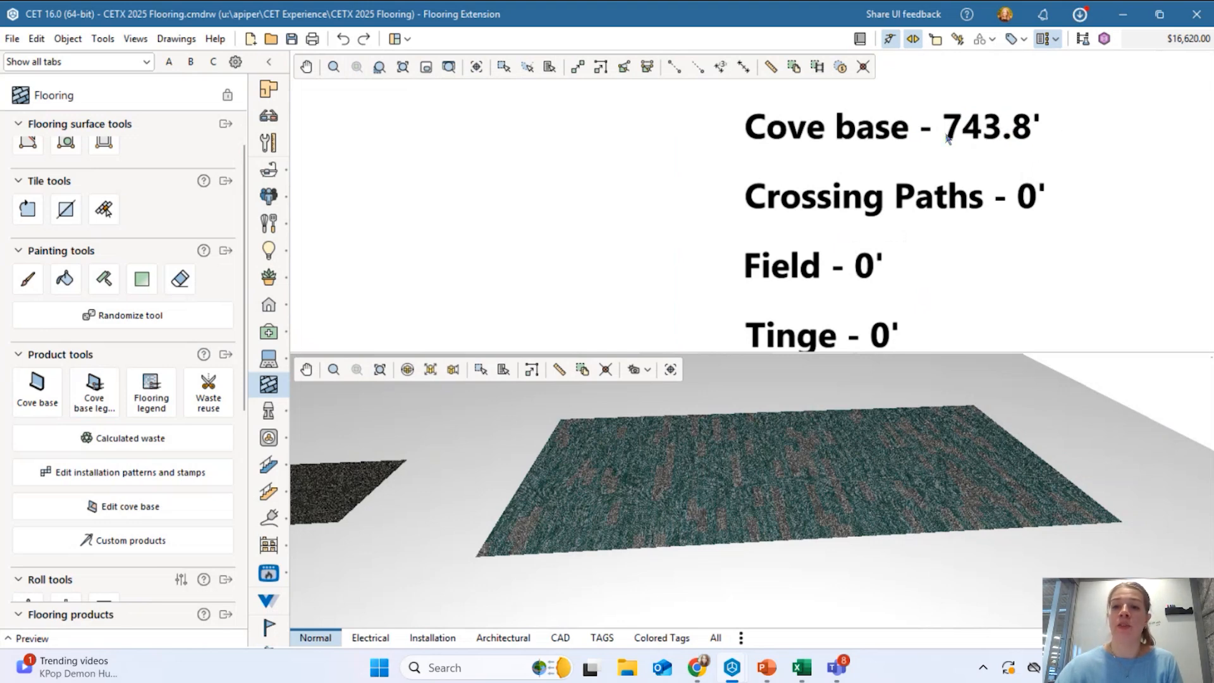
scroll(923, 166, "down", 5)
left_click(911, 227)
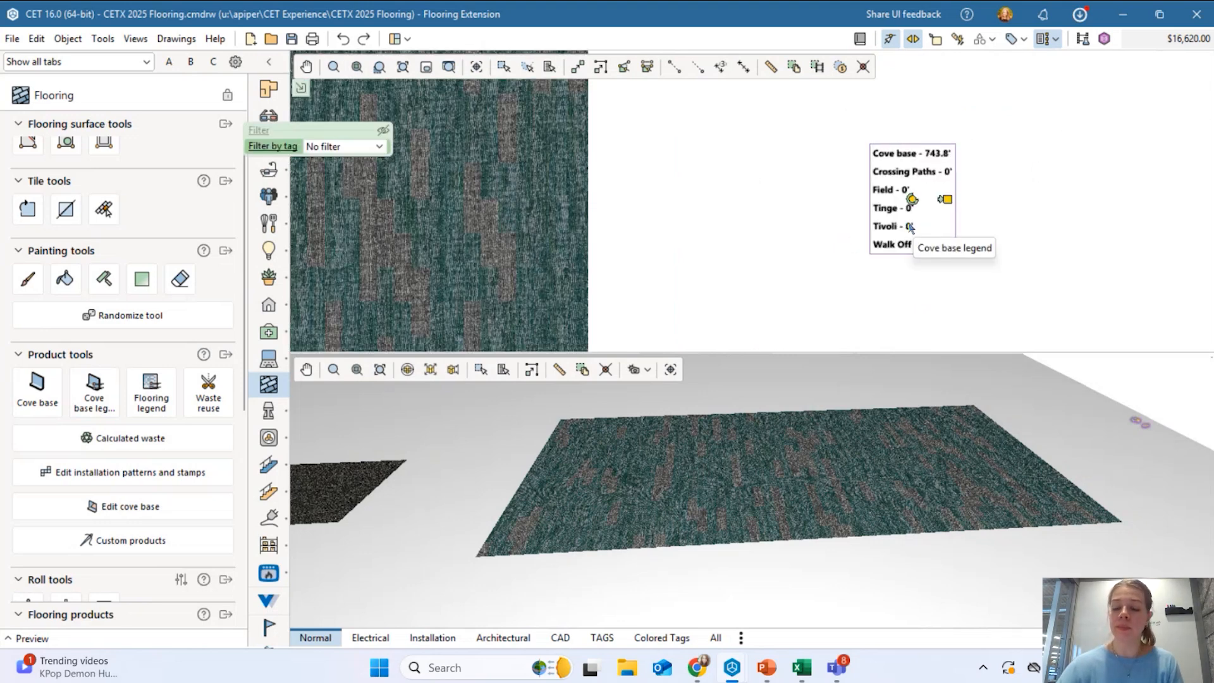
key("Delete")
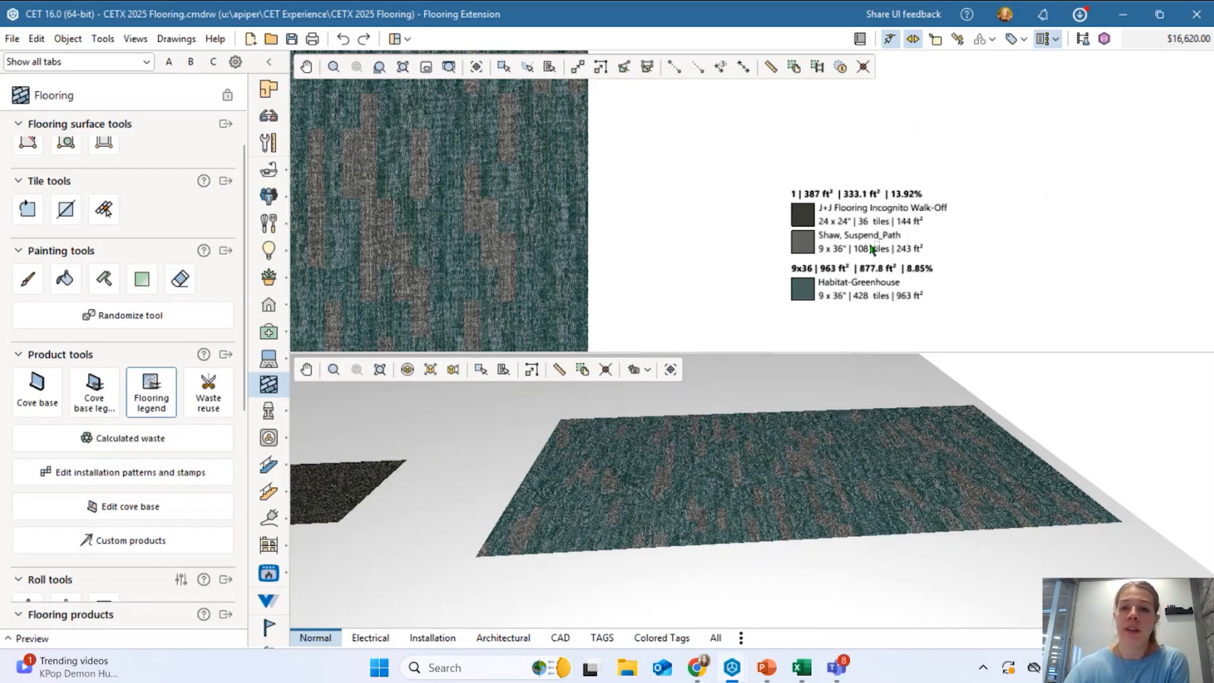
Place a flooring legend in the plan and bring it into view.
left_click(909, 200)
key("Escape")
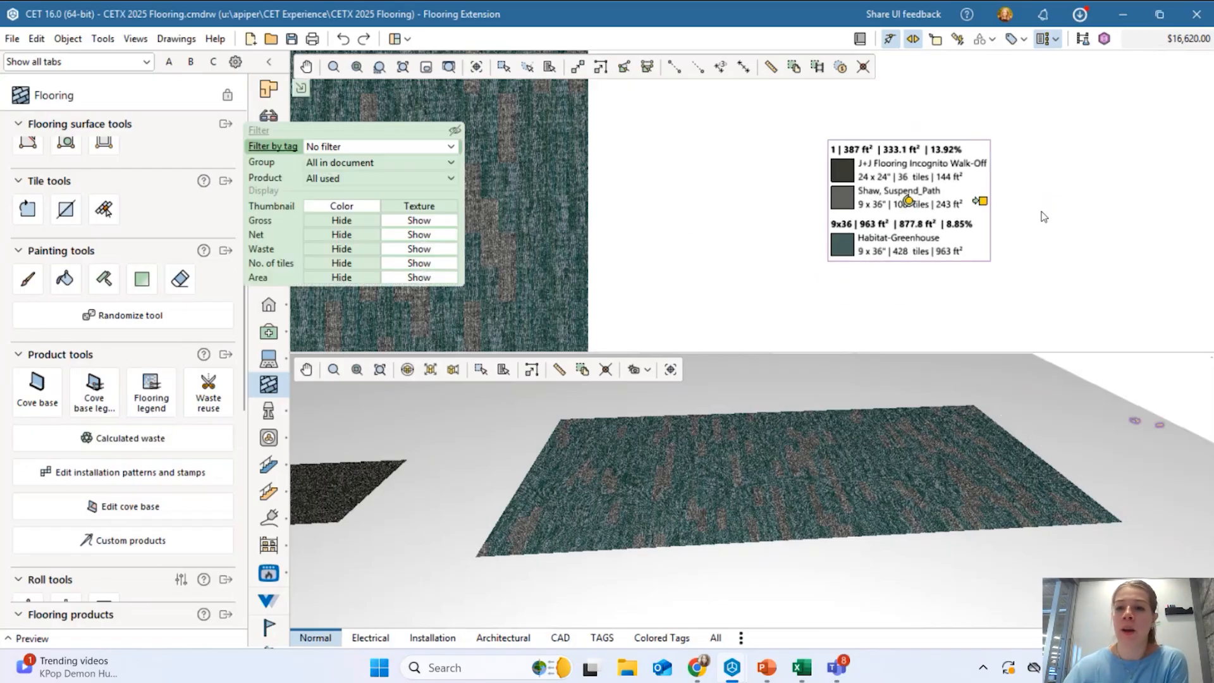
scroll(888, 181, "up", 4)
scroll(934, 211, "down", 1)
middle_click_drag(1005, 257, 869, 231)
scroll(868, 231, "down", 1)
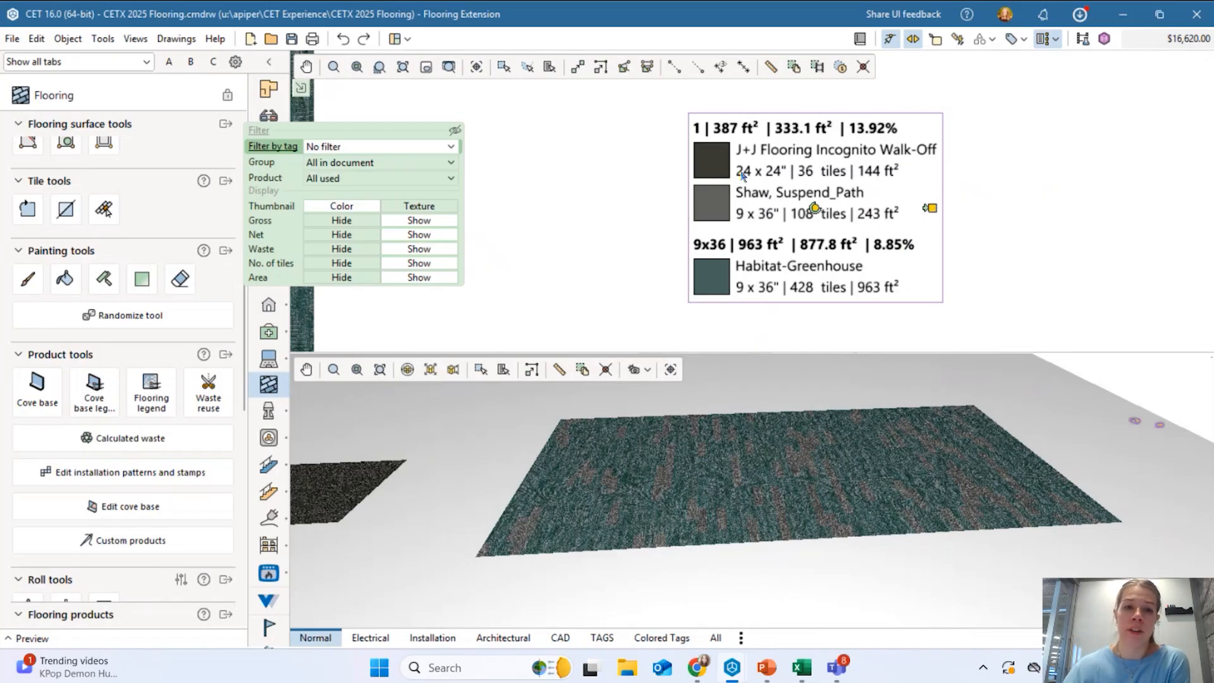
Review the legend's tag filter, grouping and product options, leaving No filter and grouping unchanged.
left_click(348, 149)
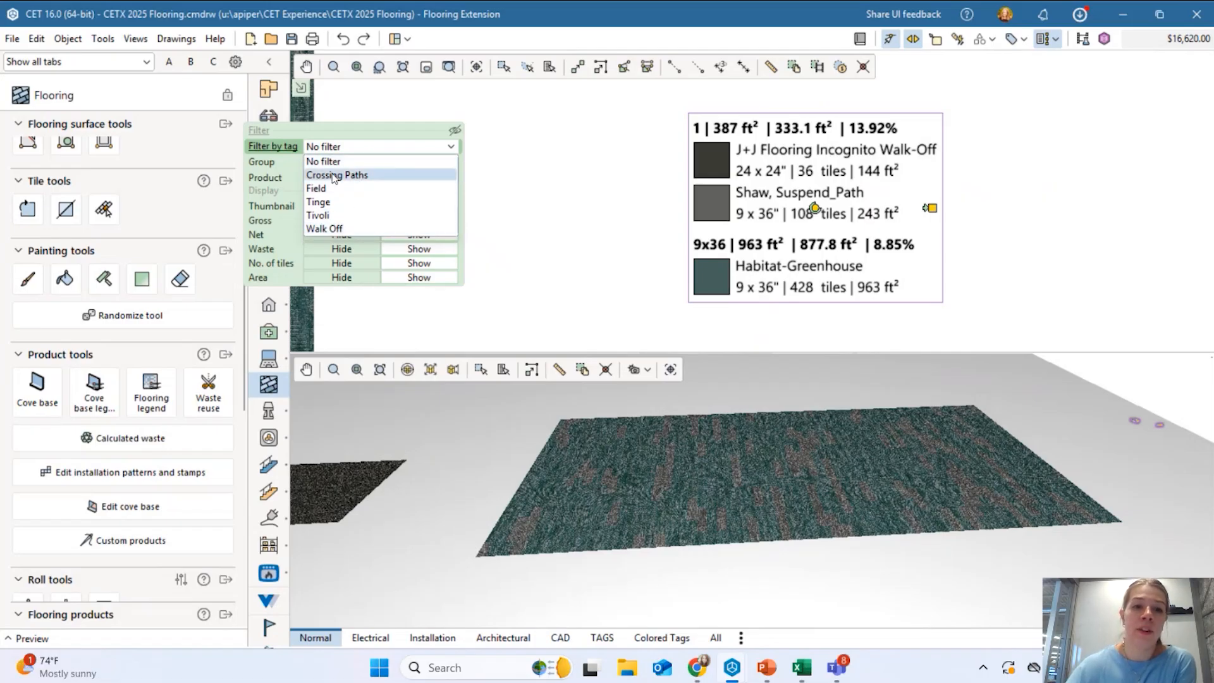
left_click(343, 150)
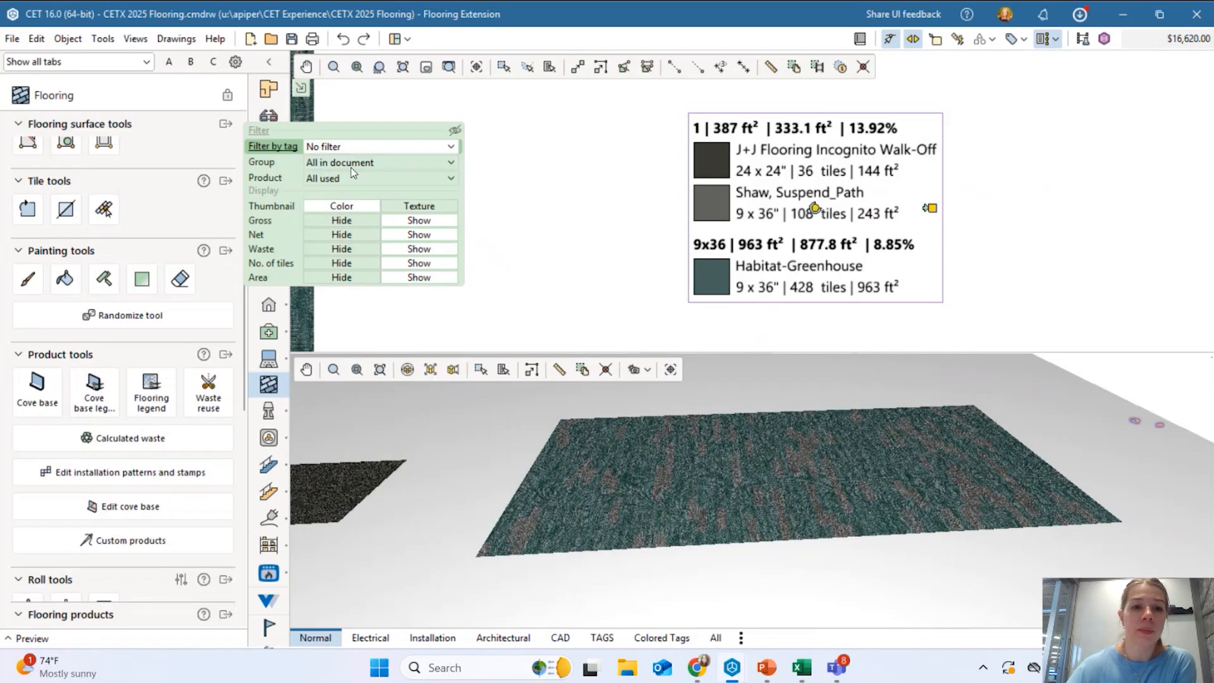
left_click(353, 163)
left_click(371, 179)
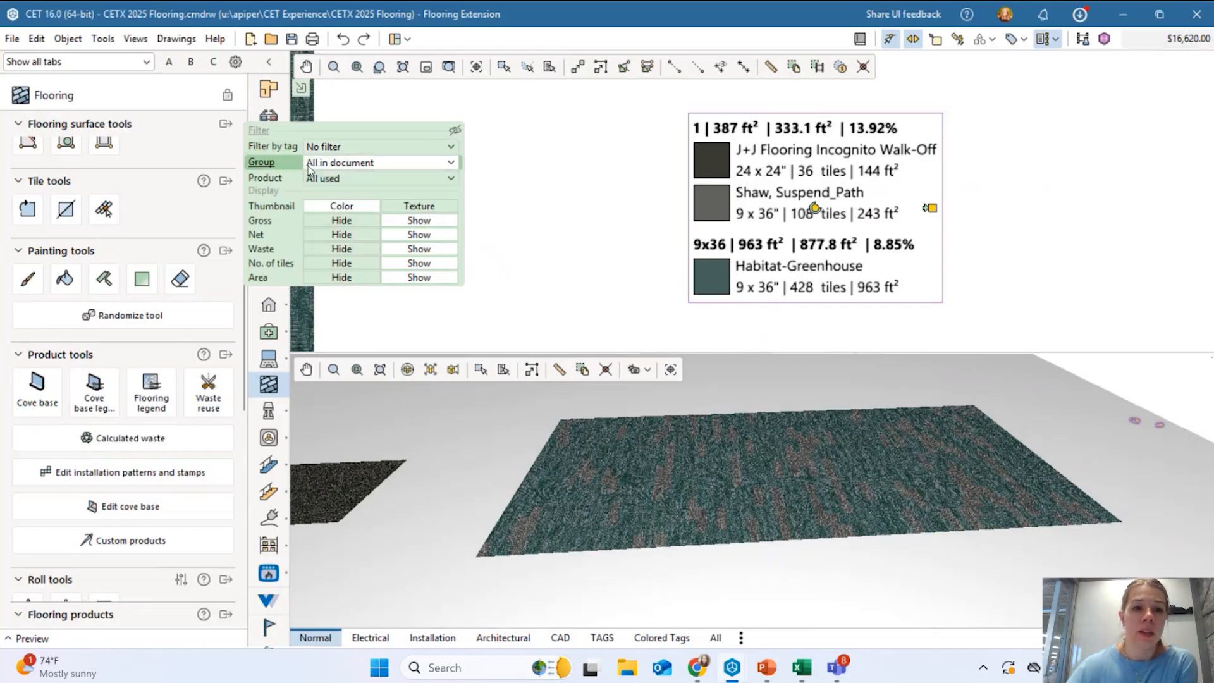
left_click(324, 180)
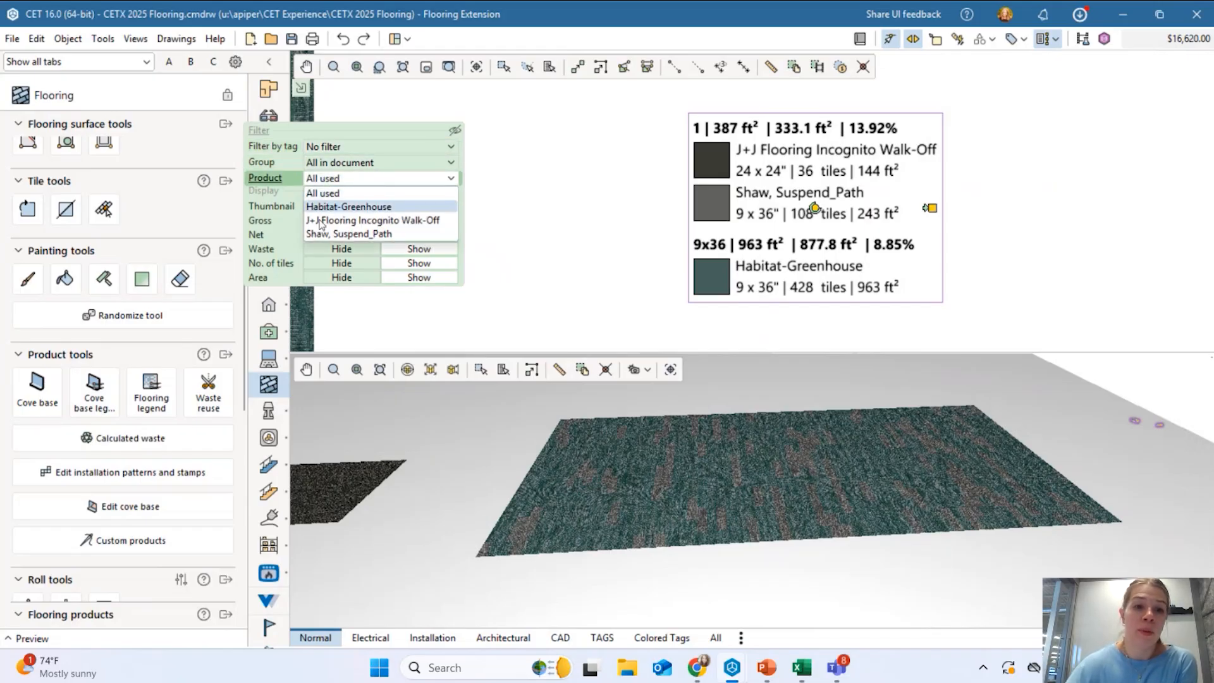
left_click(326, 163)
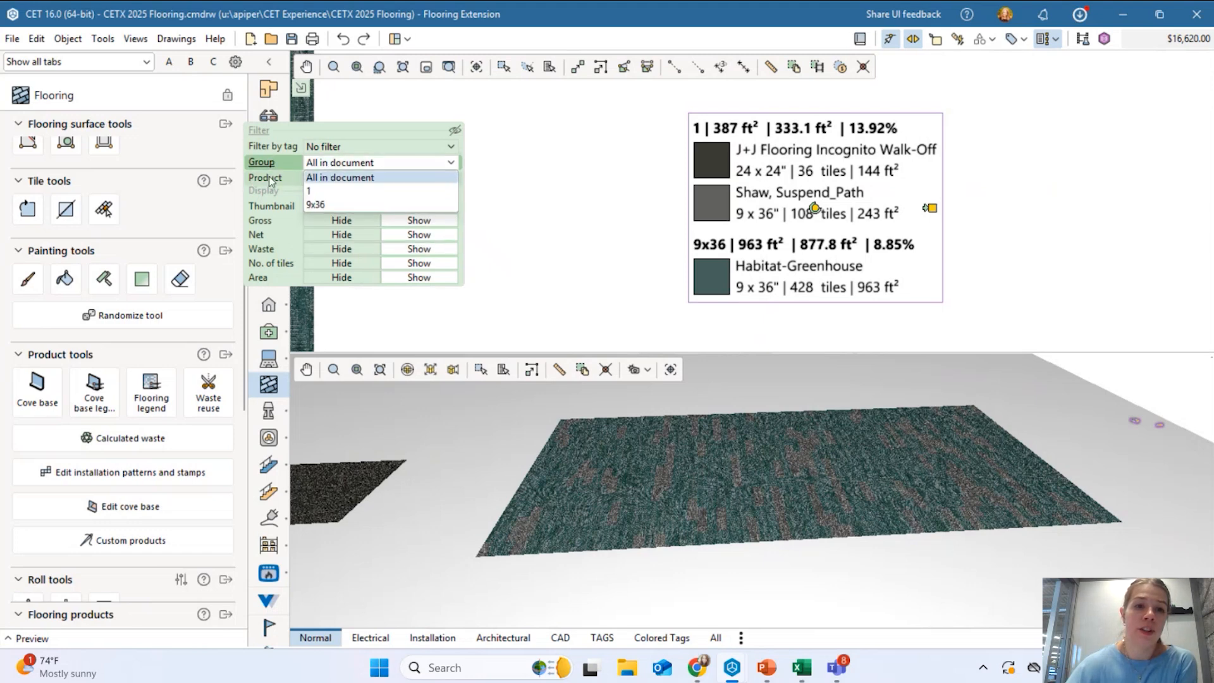
left_click(266, 209)
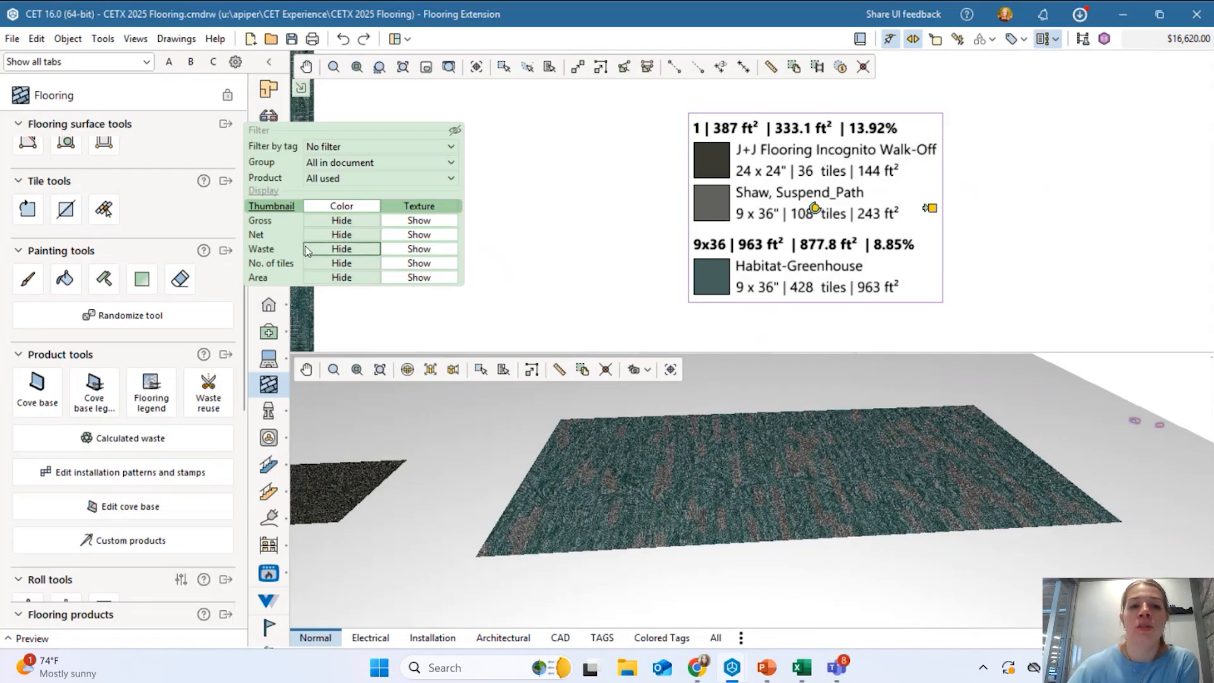
Hide tile counts in the flooring legend, keep the areas shown, and use Texture thumbnails.
left_click(324, 264)
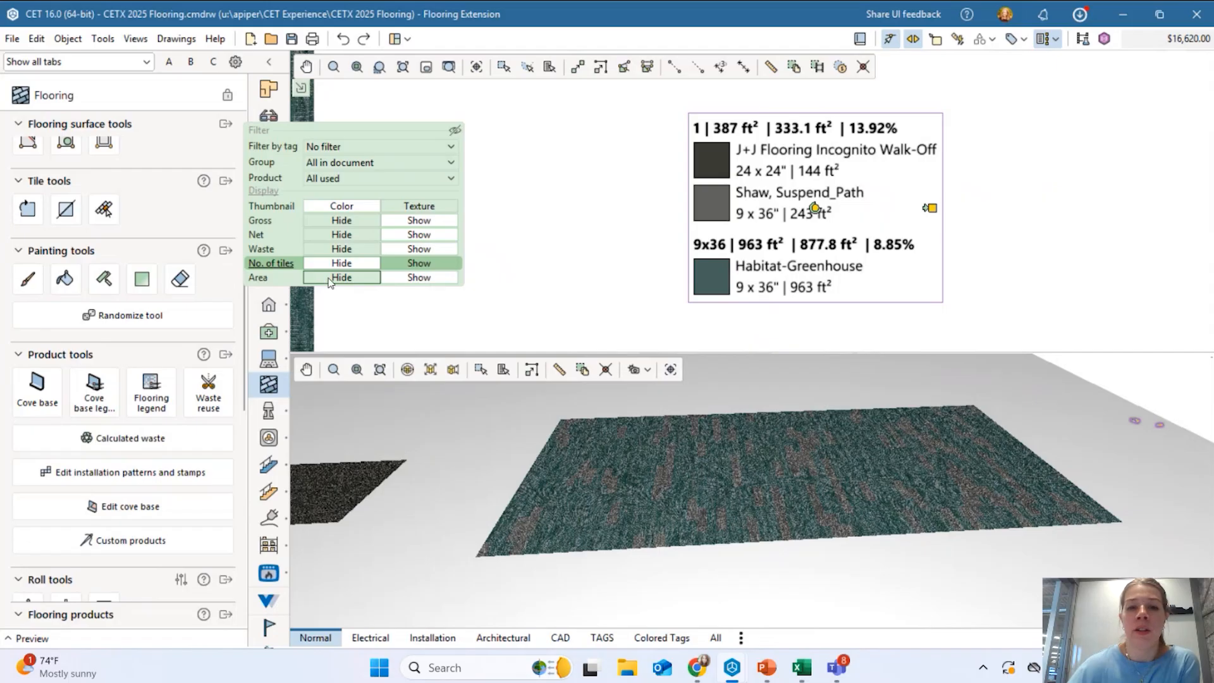
left_click(332, 221)
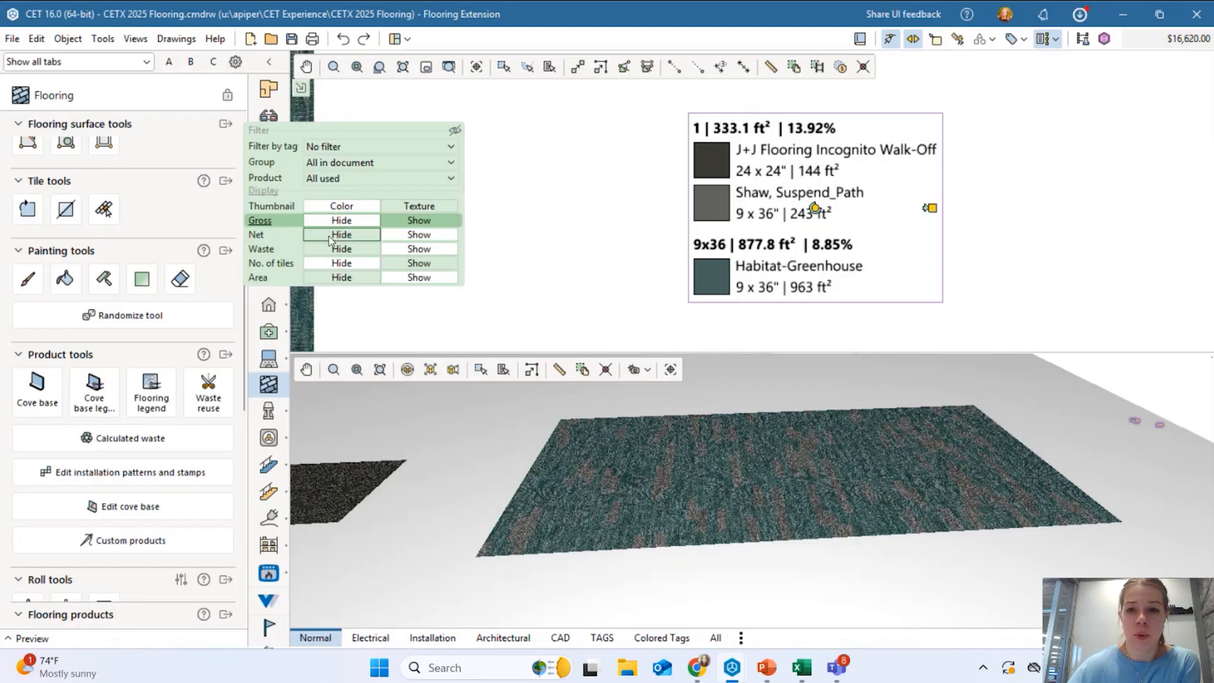
left_click(342, 235)
left_click(415, 221)
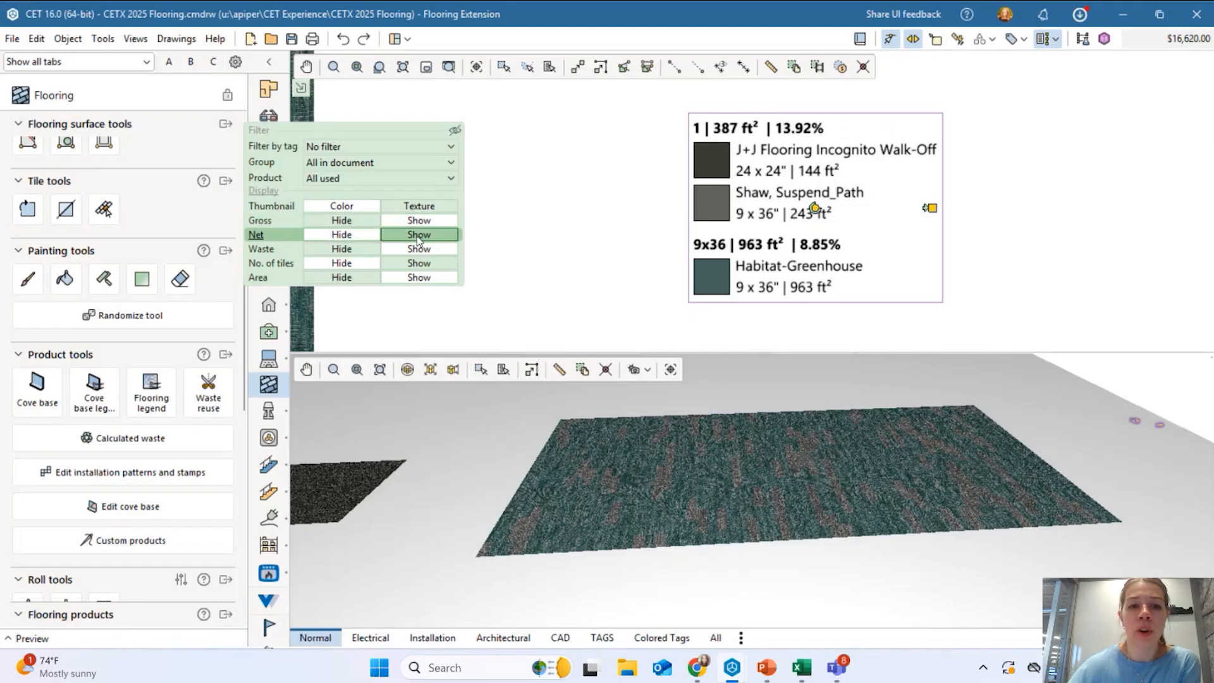
left_click(417, 234)
scroll(751, 158, "up", 3)
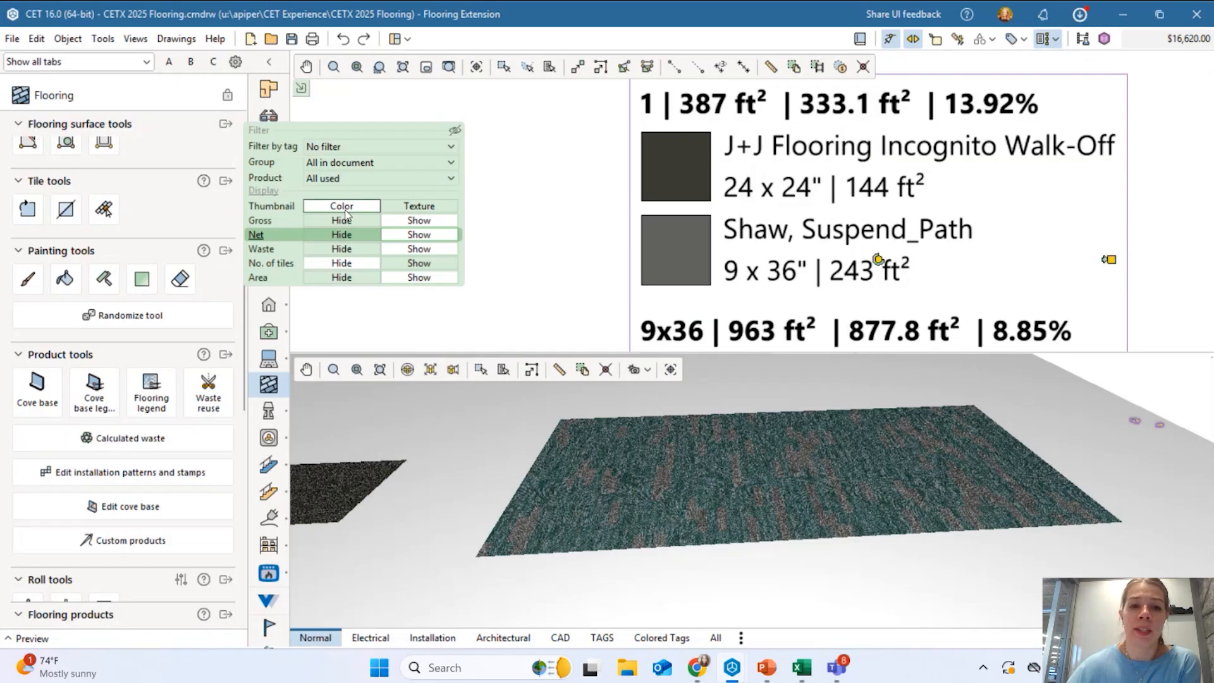
scroll(635, 260, "down", 3)
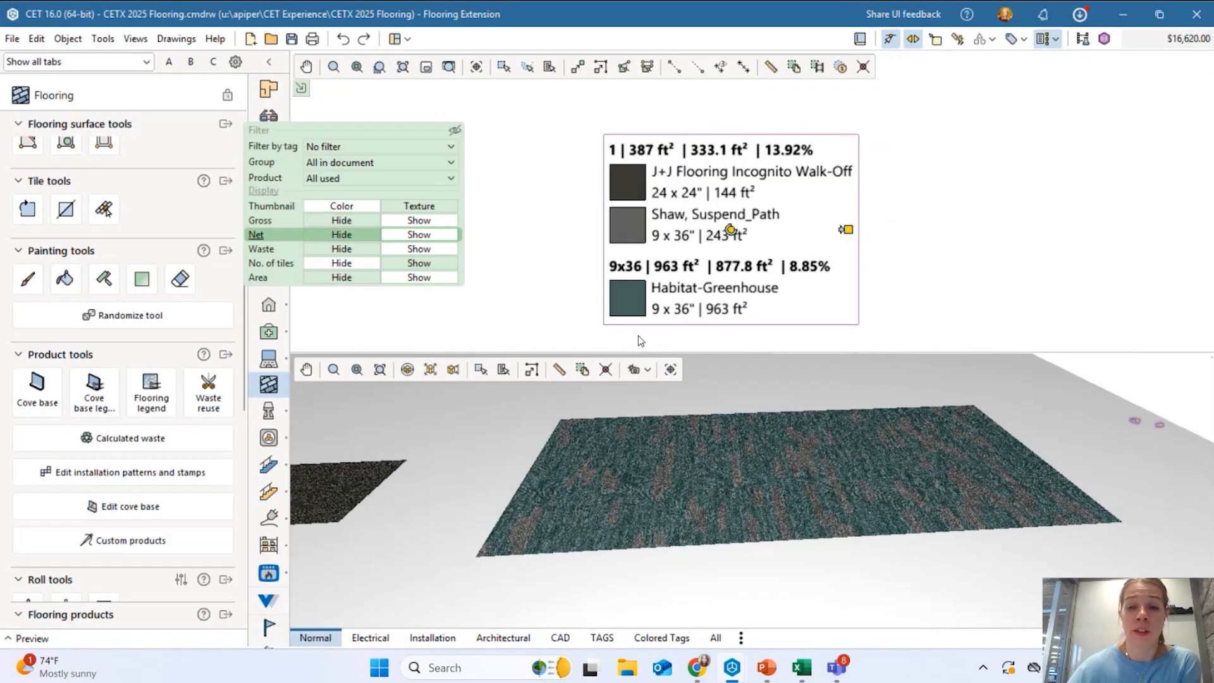
scroll(650, 296, "up", 1)
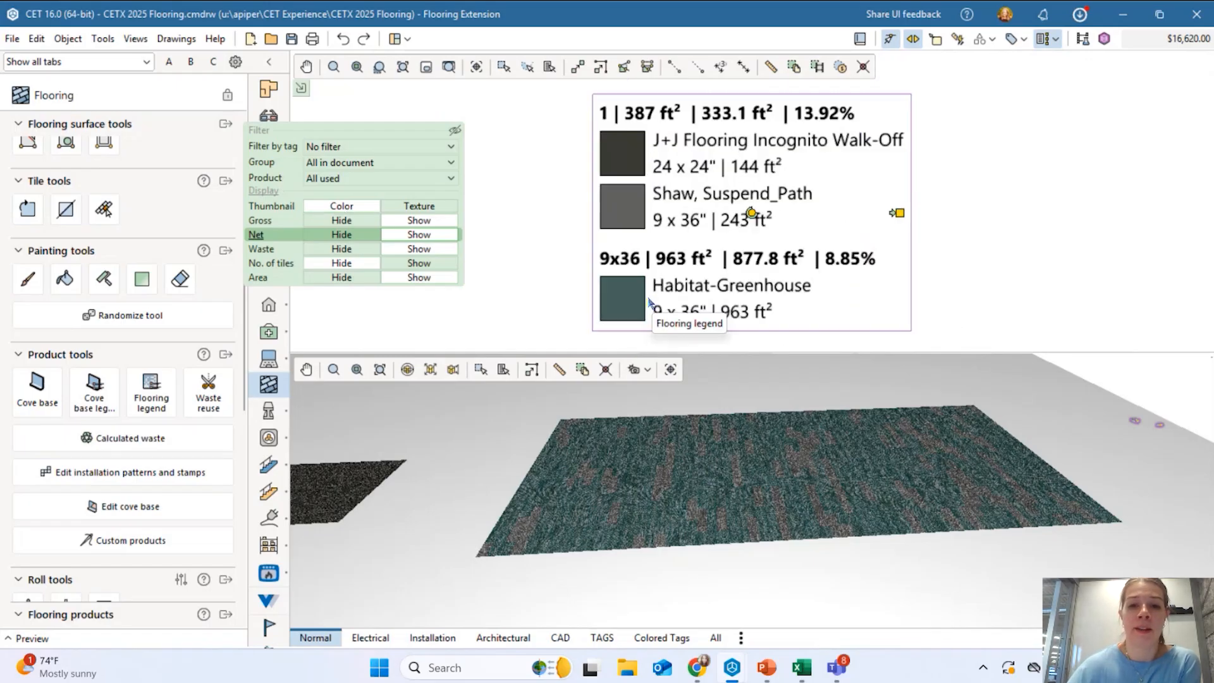
left_click(434, 209)
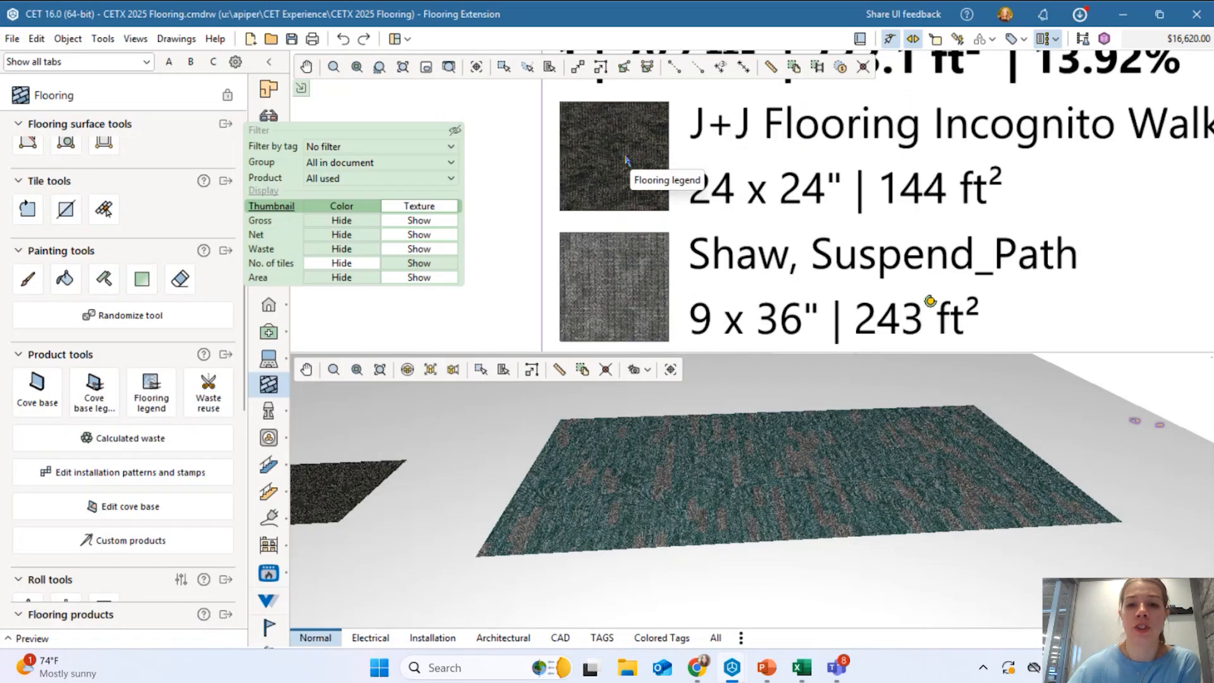
Check the Habitat-Greenhouse swatch, then bring up PowerPoint's 'Flooring Products' slide.
scroll(620, 325, "up", 6)
scroll(620, 259, "down", 6)
middle_click_drag(638, 267, 639, 316)
scroll(637, 316, "up", 3)
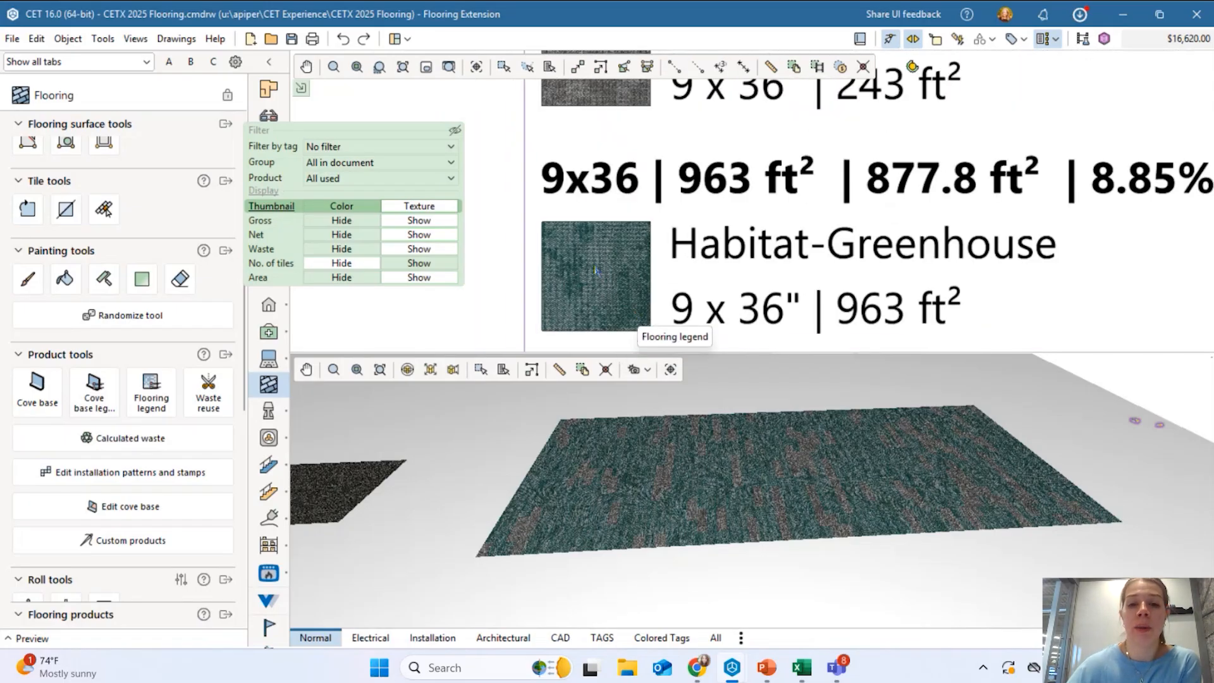
scroll(596, 270, "down", 4)
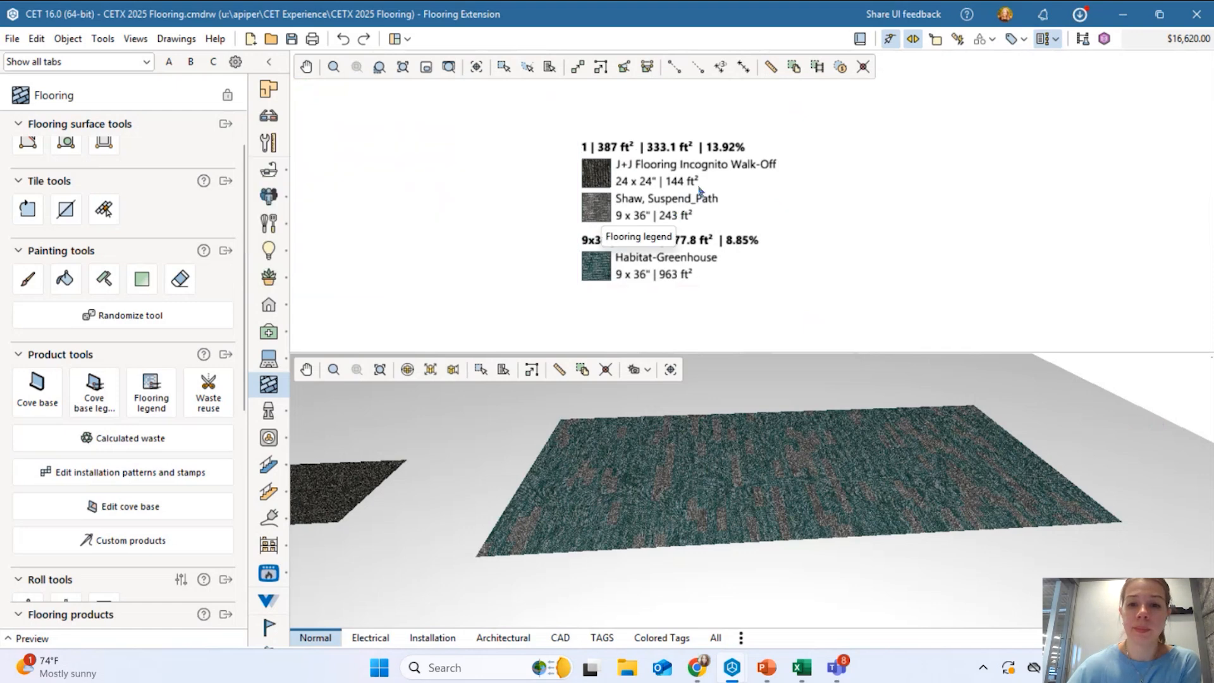
scroll(758, 184, "down", 3)
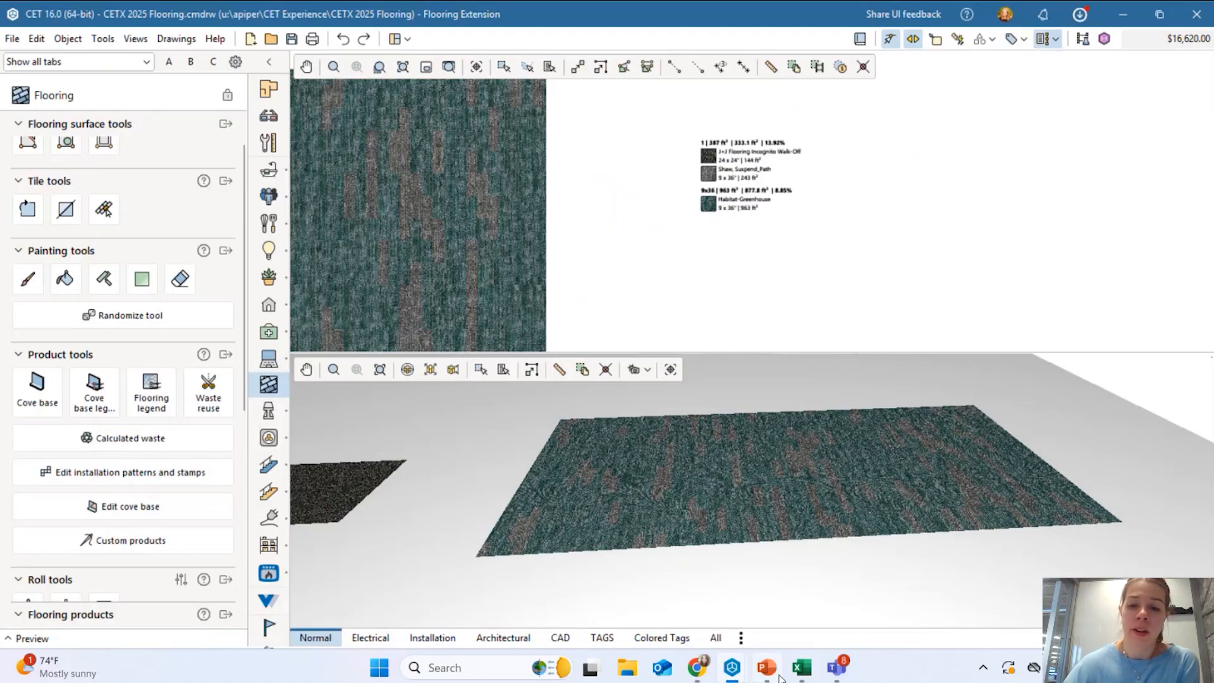
mouse_move(775, 671)
left_click(784, 602)
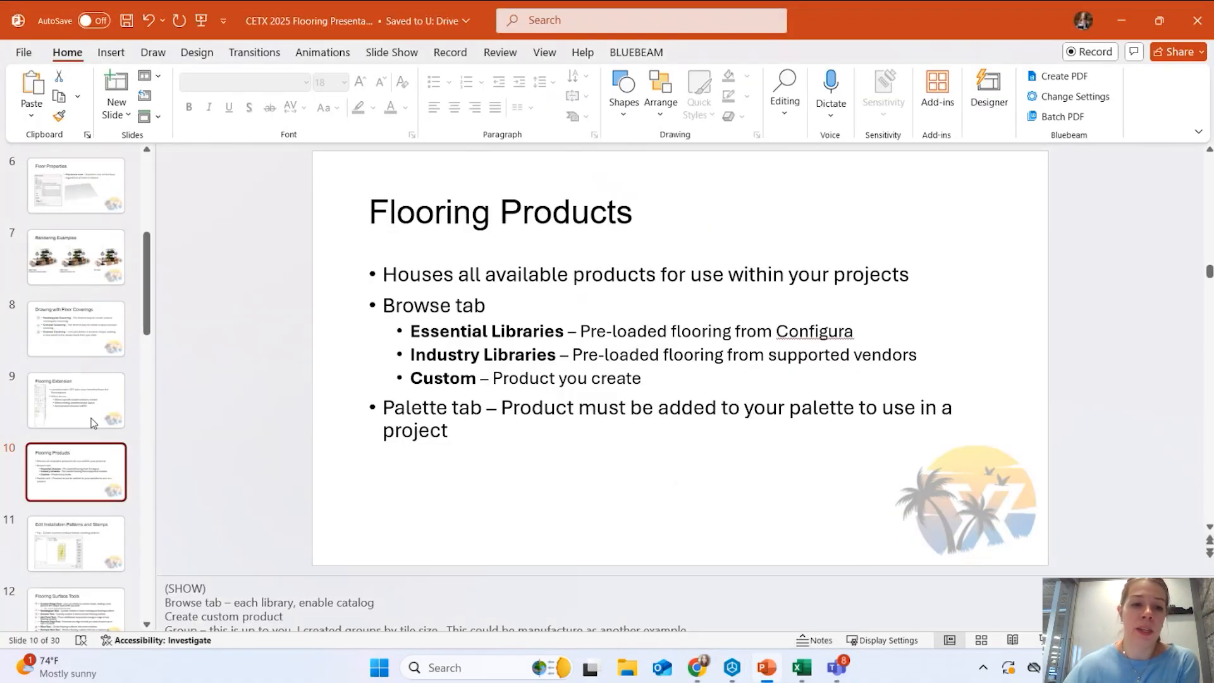
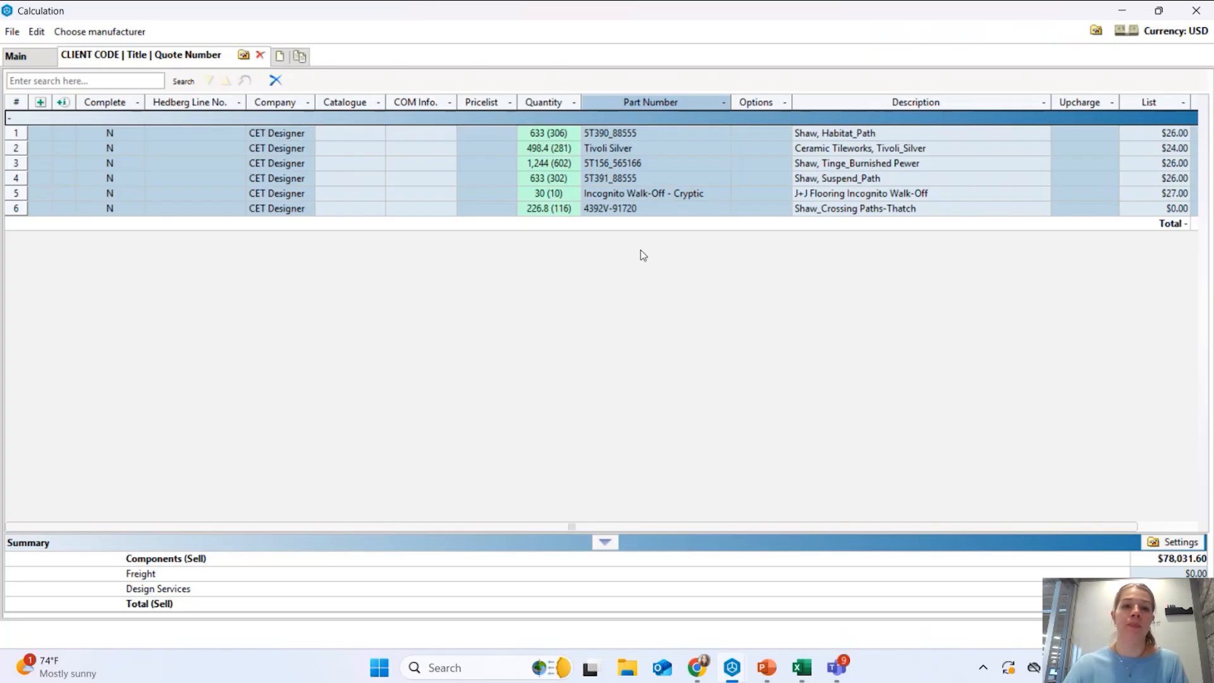
Try the (BETA) Excel export of the quote, cancelling the Save As dialog.
left_click(12, 31)
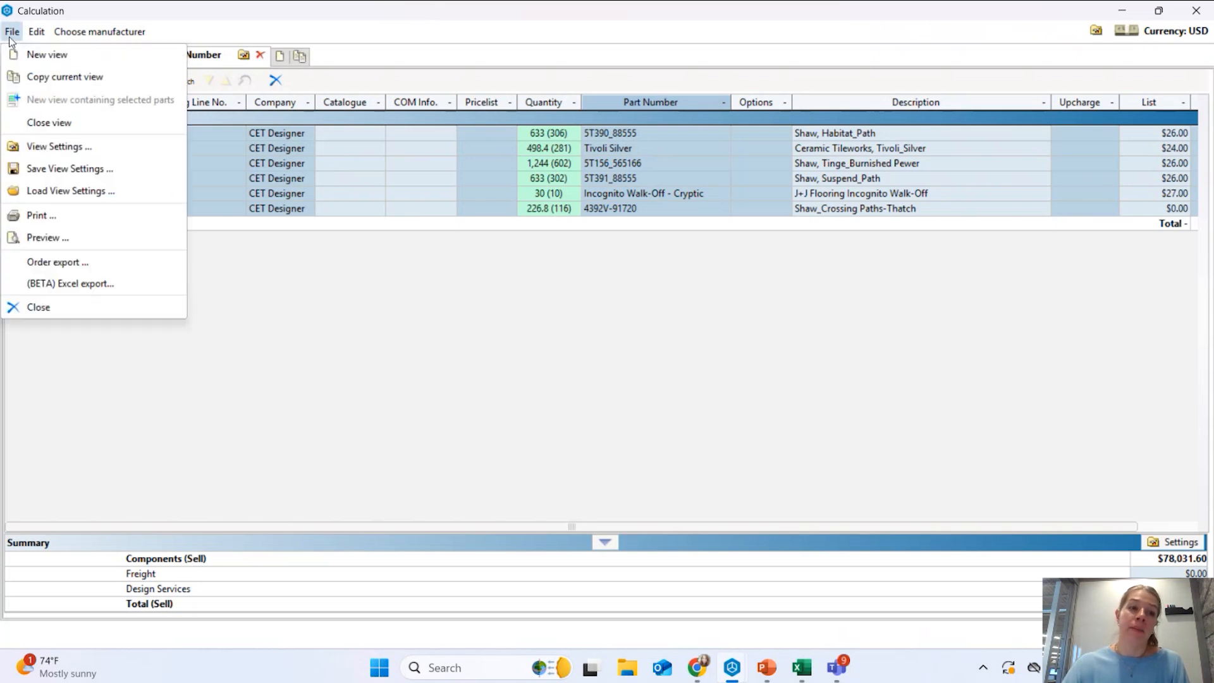
left_click(66, 288)
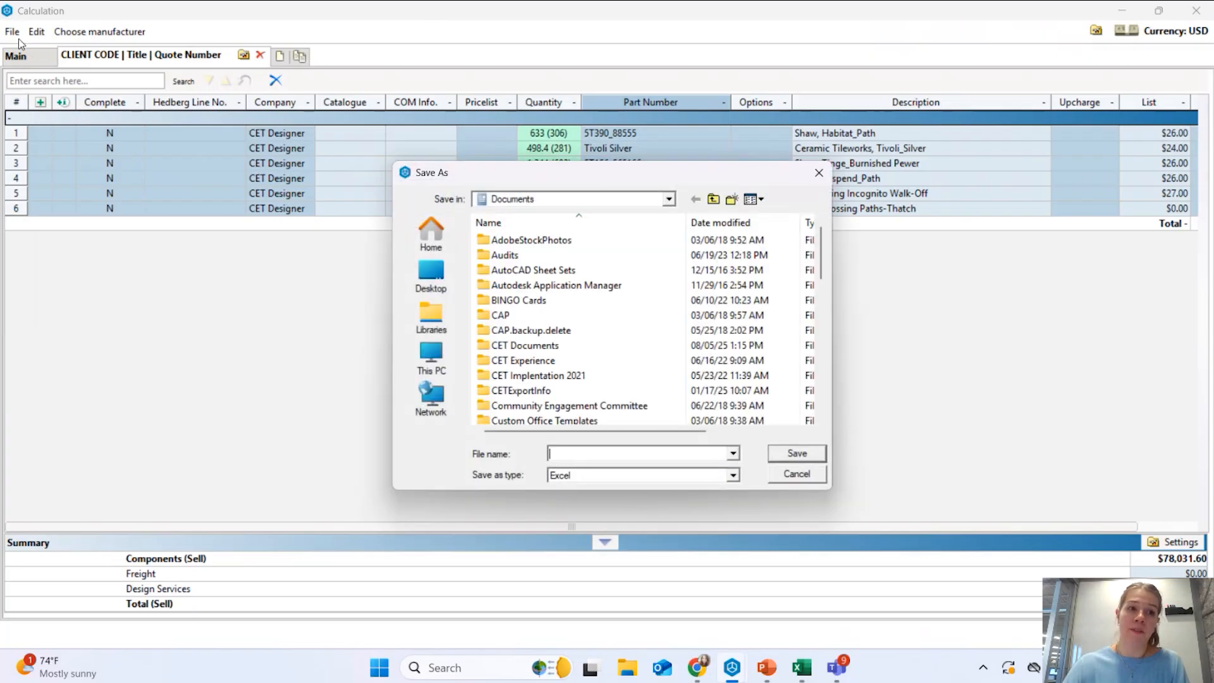
left_click(786, 476)
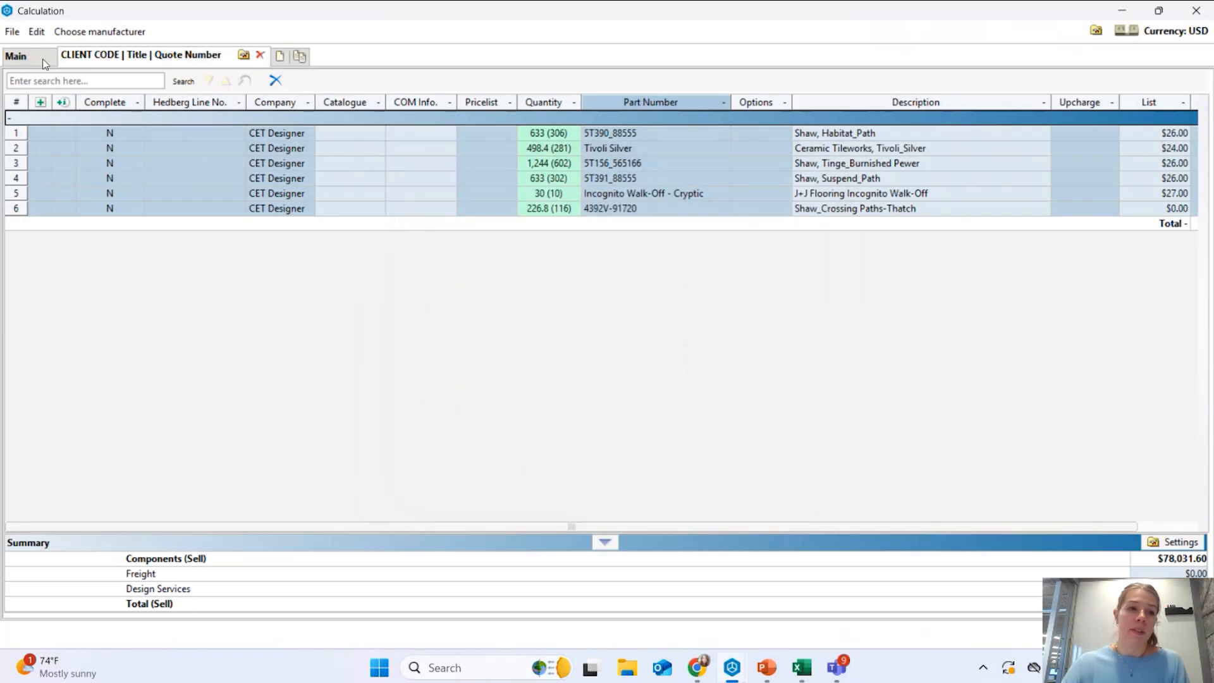
Rerun the Excel export without saving, then bring up the exported Take-Off Example workbook.
left_click(11, 33)
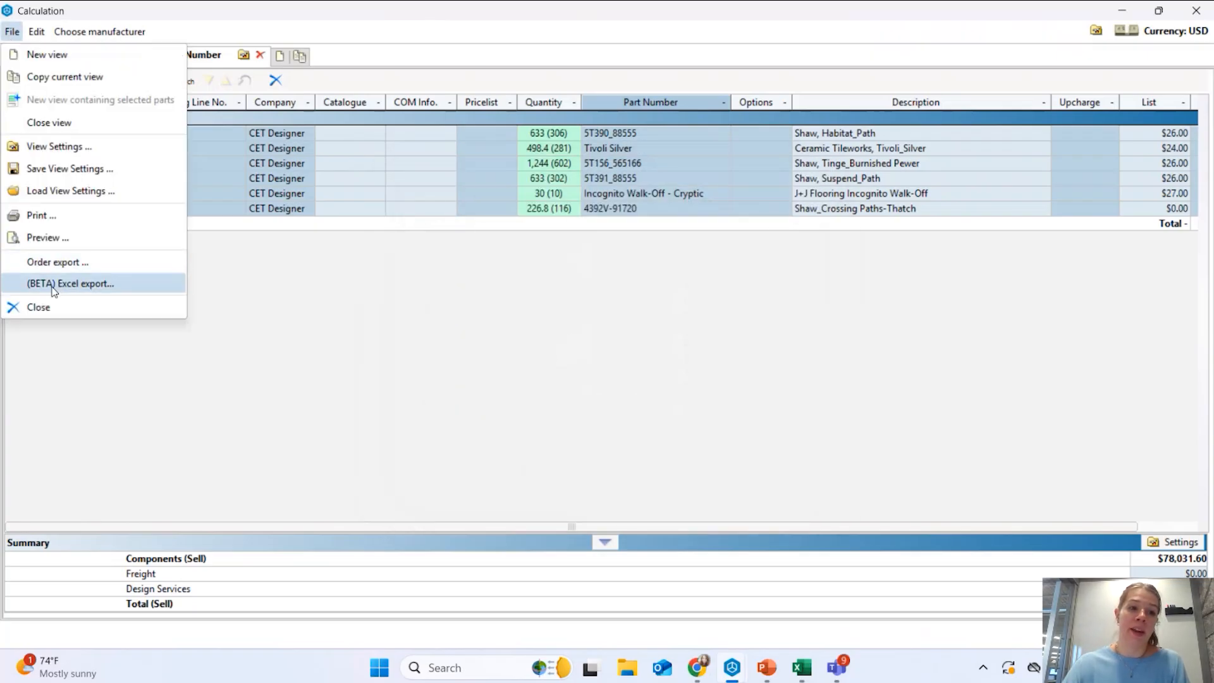
left_click(55, 286)
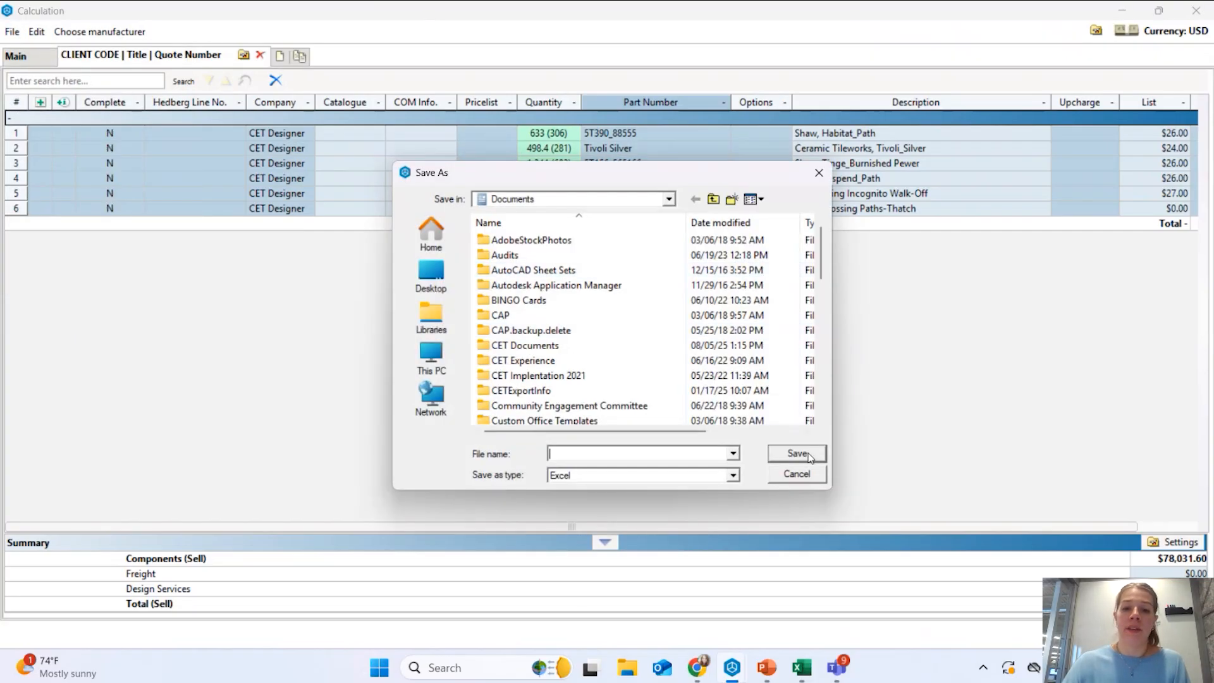
left_click(809, 478)
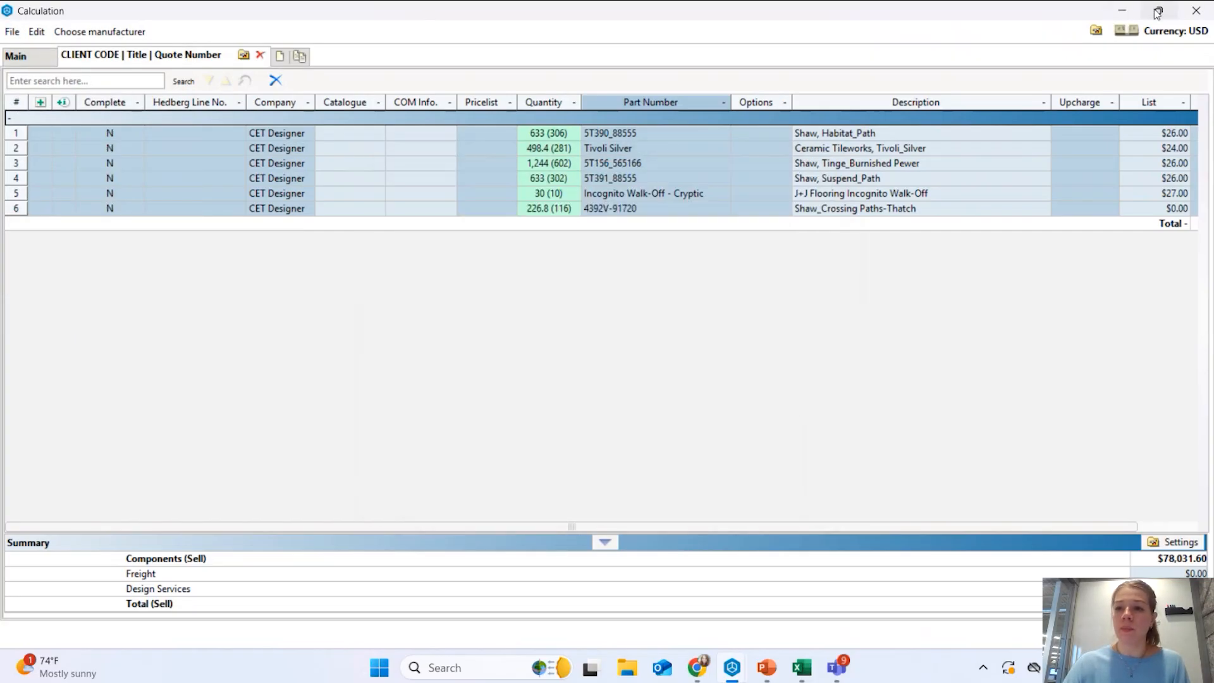
left_click(801, 667)
left_click(861, 578)
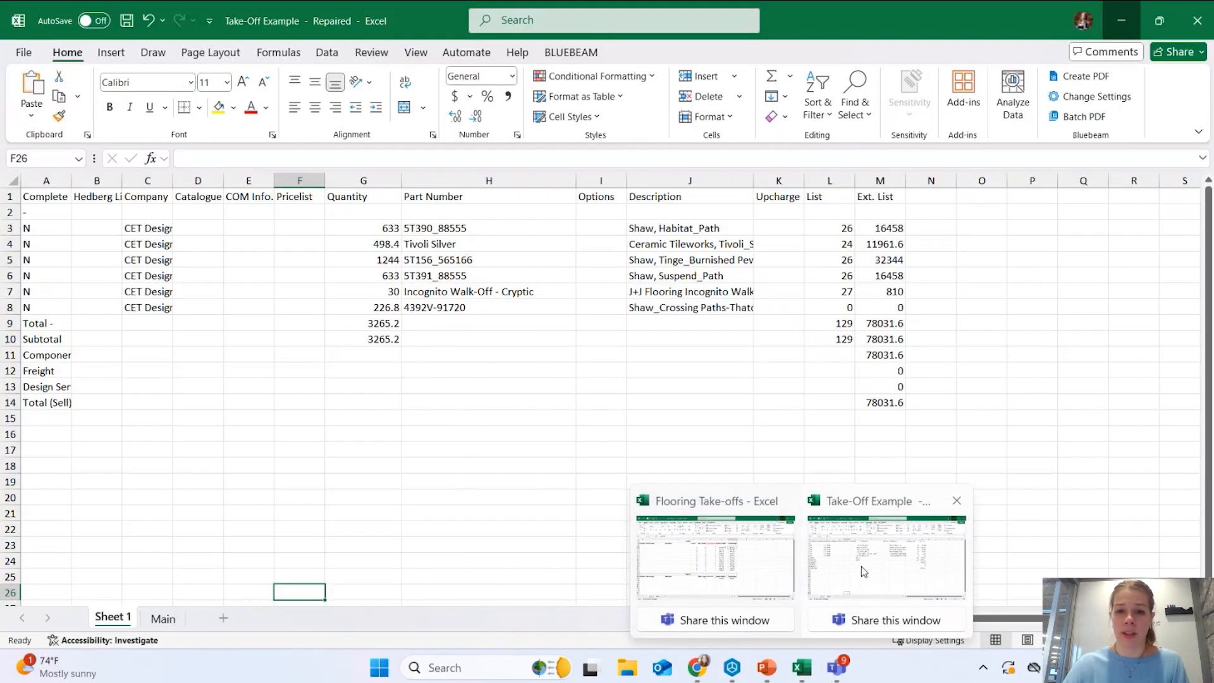
Switch from Take-Off Example to the Flooring Take-offs carpet and tile/LVT template workbook.
left_click(541, 495)
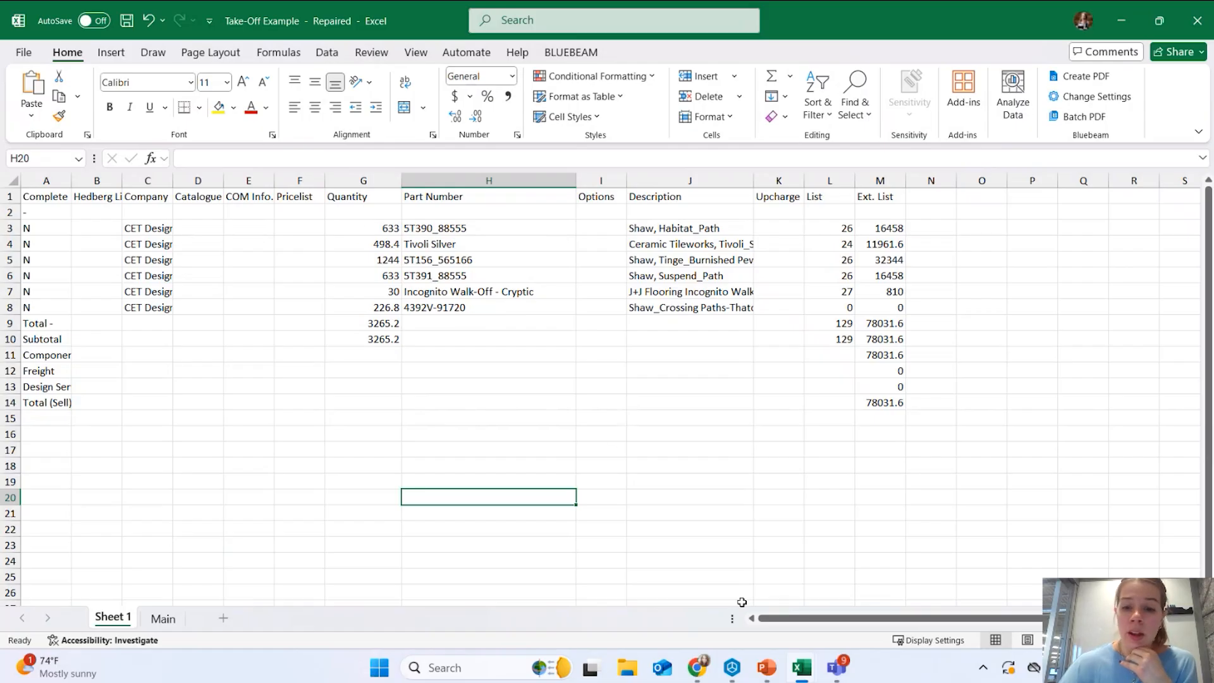
mouse_move(802, 669)
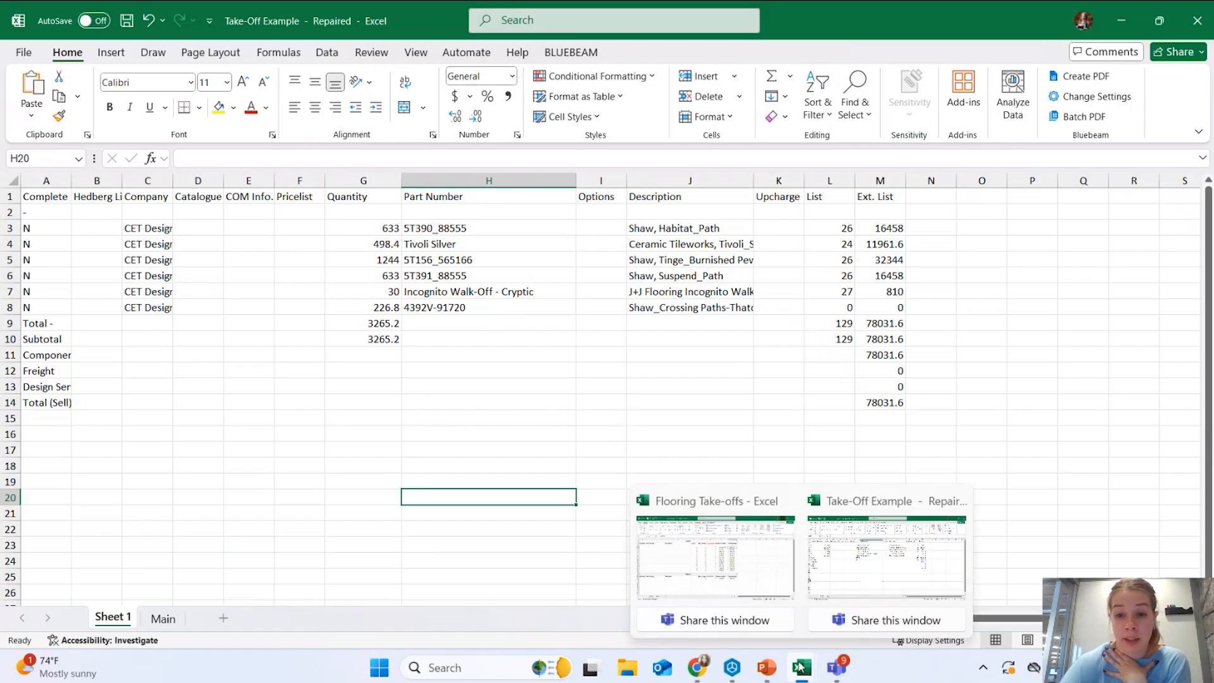
left_click(716, 557)
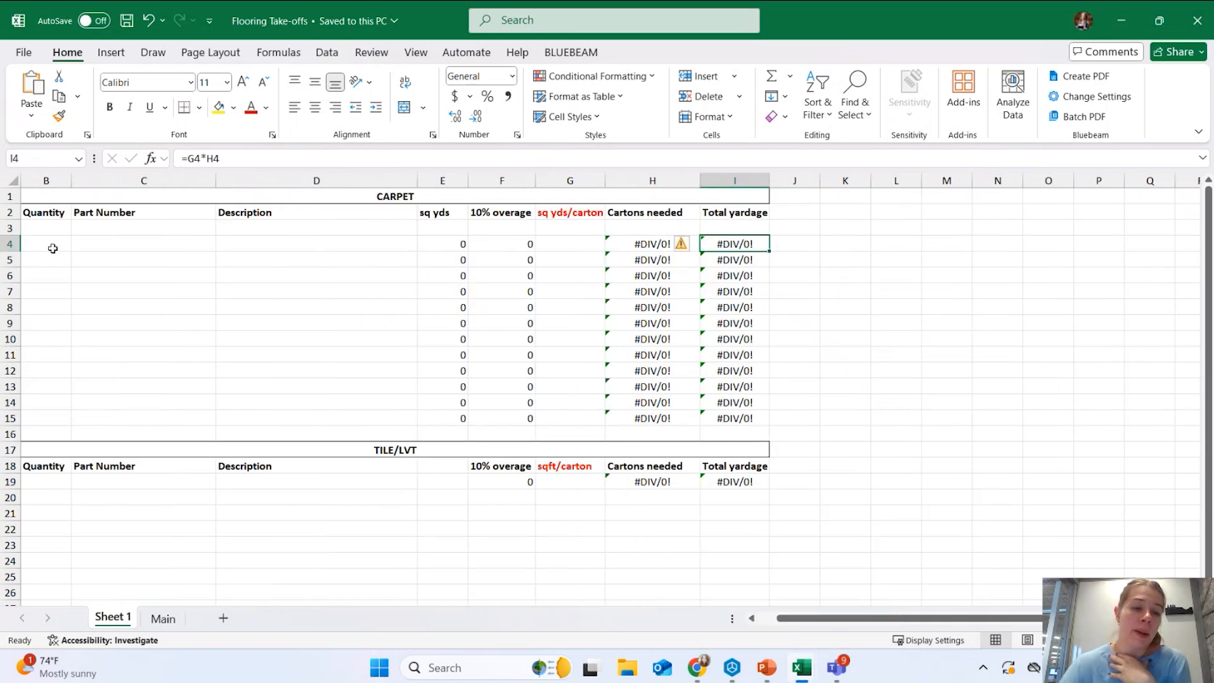
left_click(49, 227)
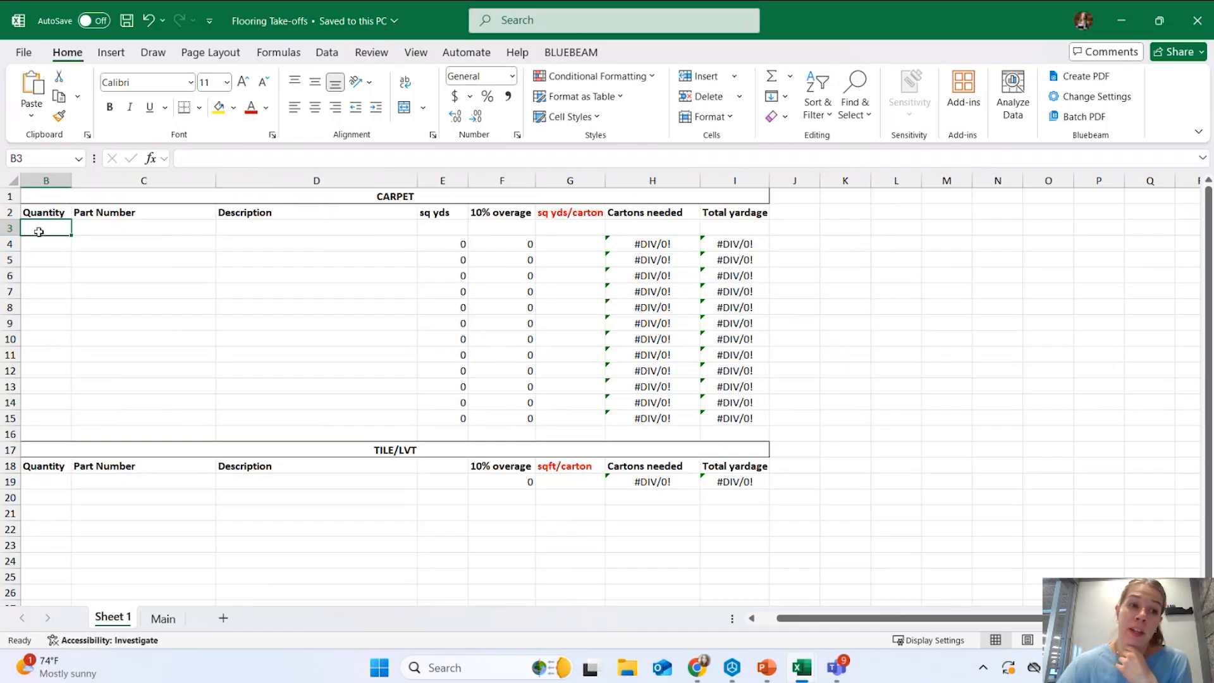
left_click(98, 229)
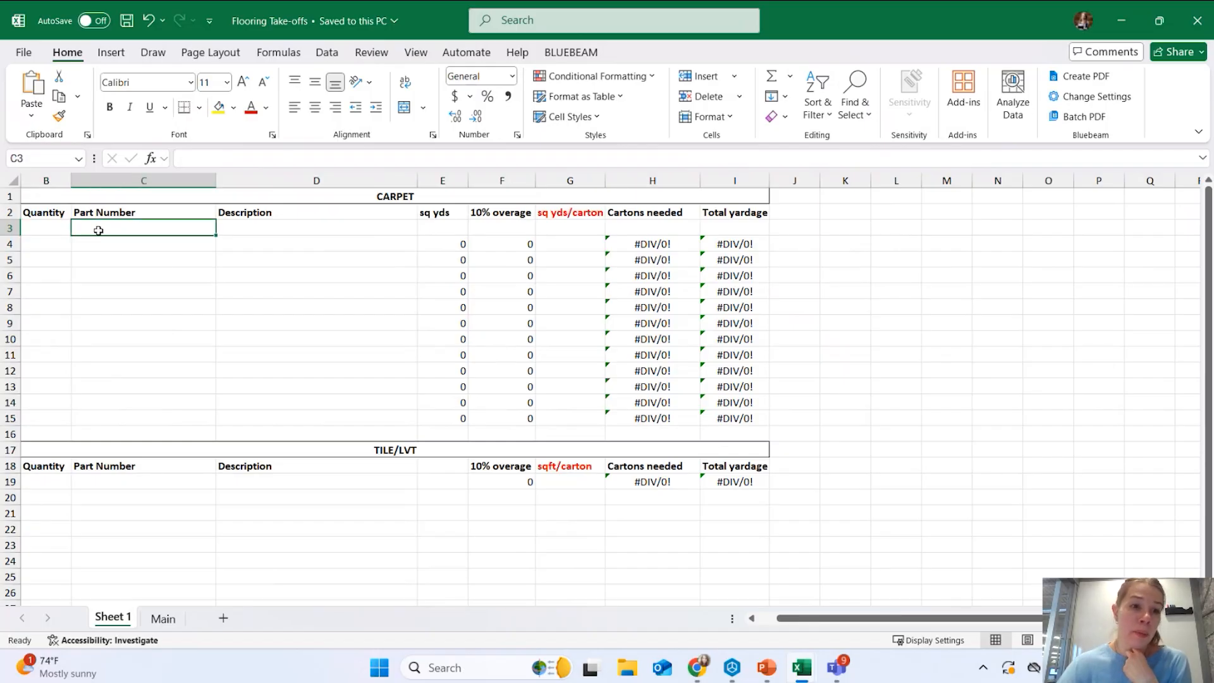
left_click(237, 230)
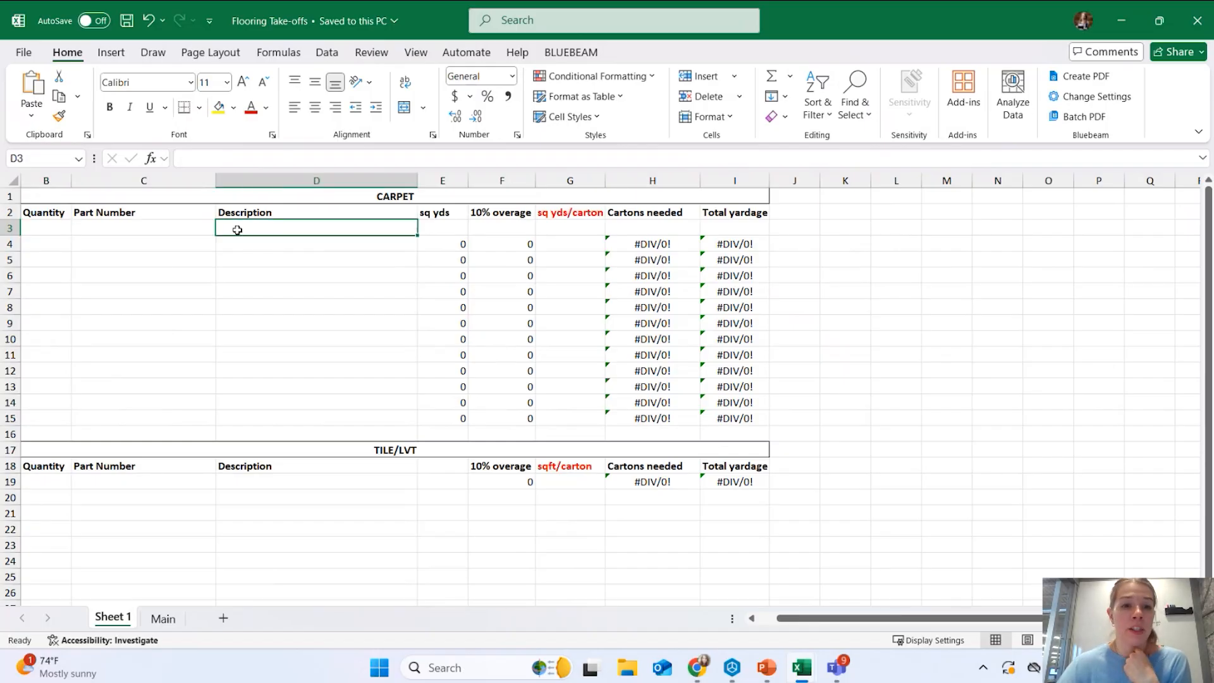
left_click(459, 228)
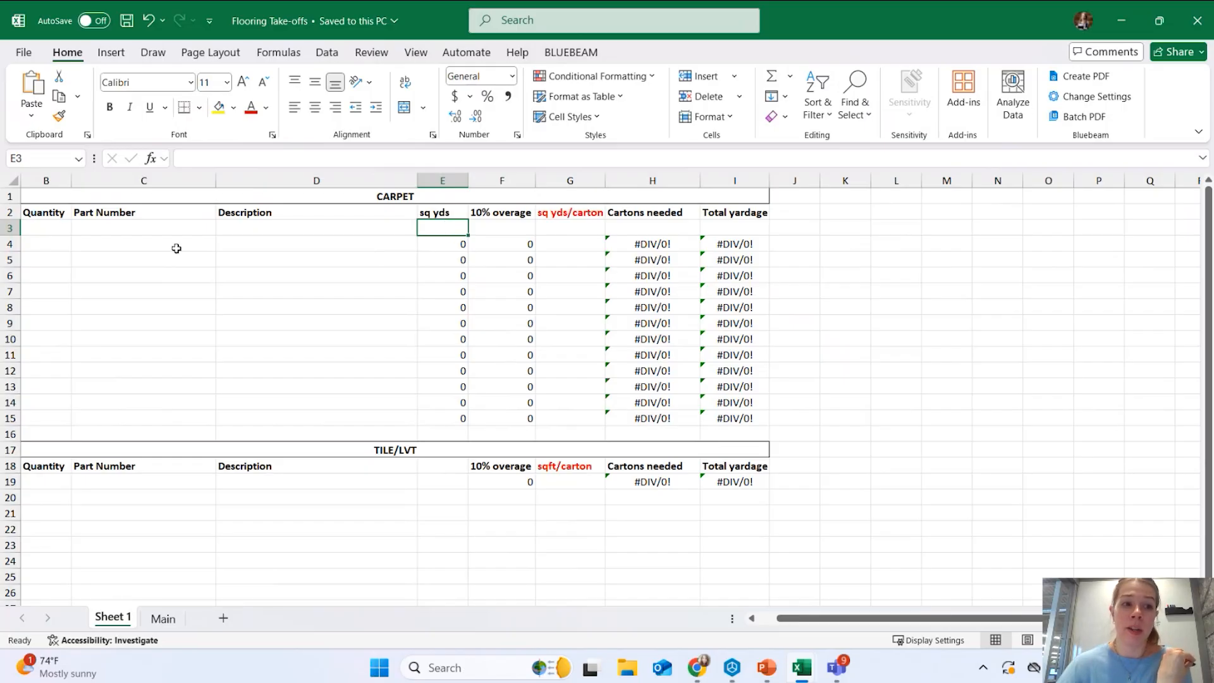
left_click(443, 181)
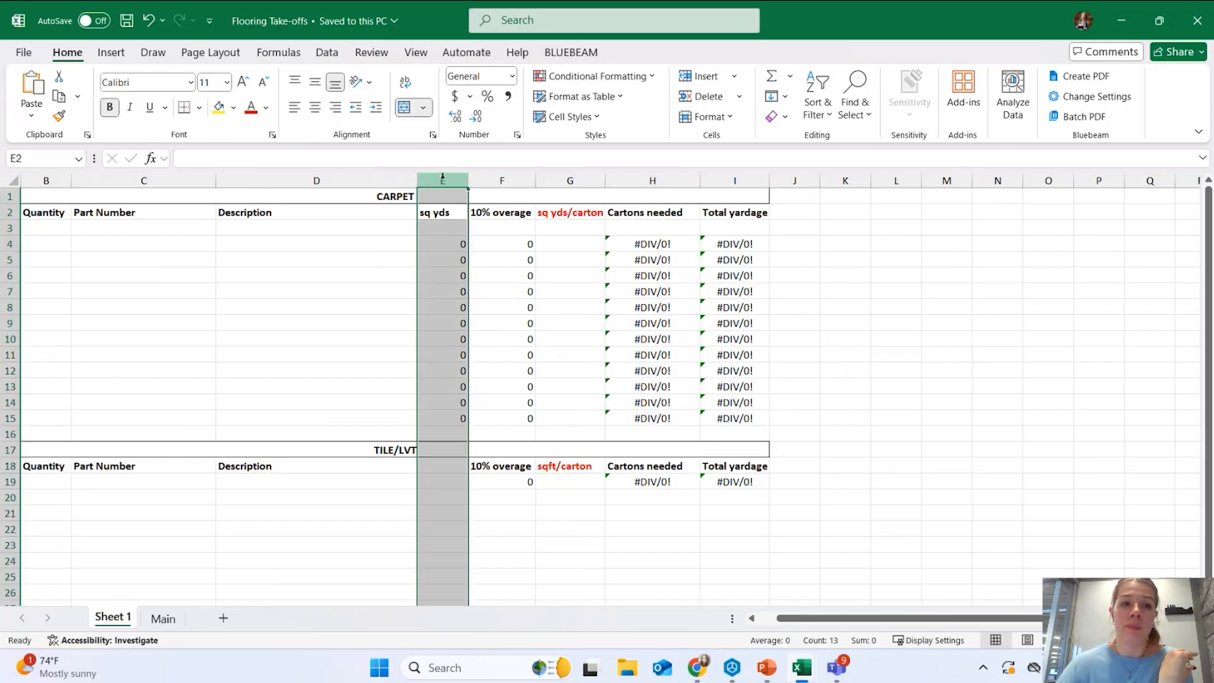
left_click(452, 248)
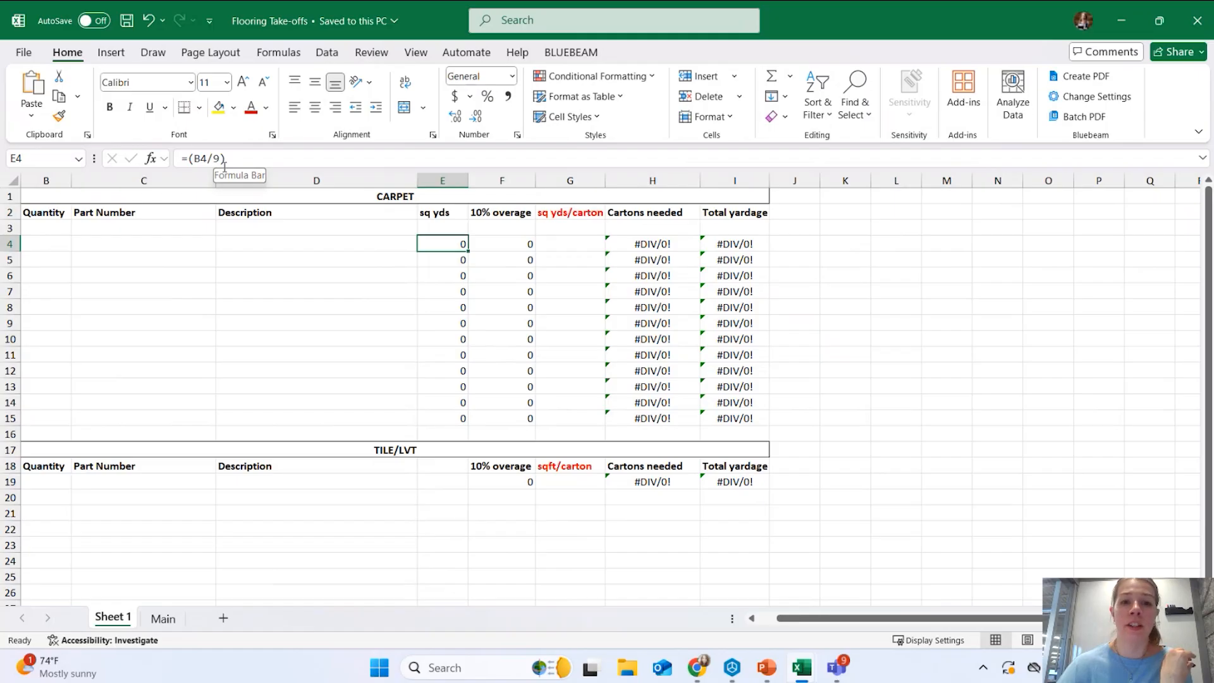
left_click(508, 243)
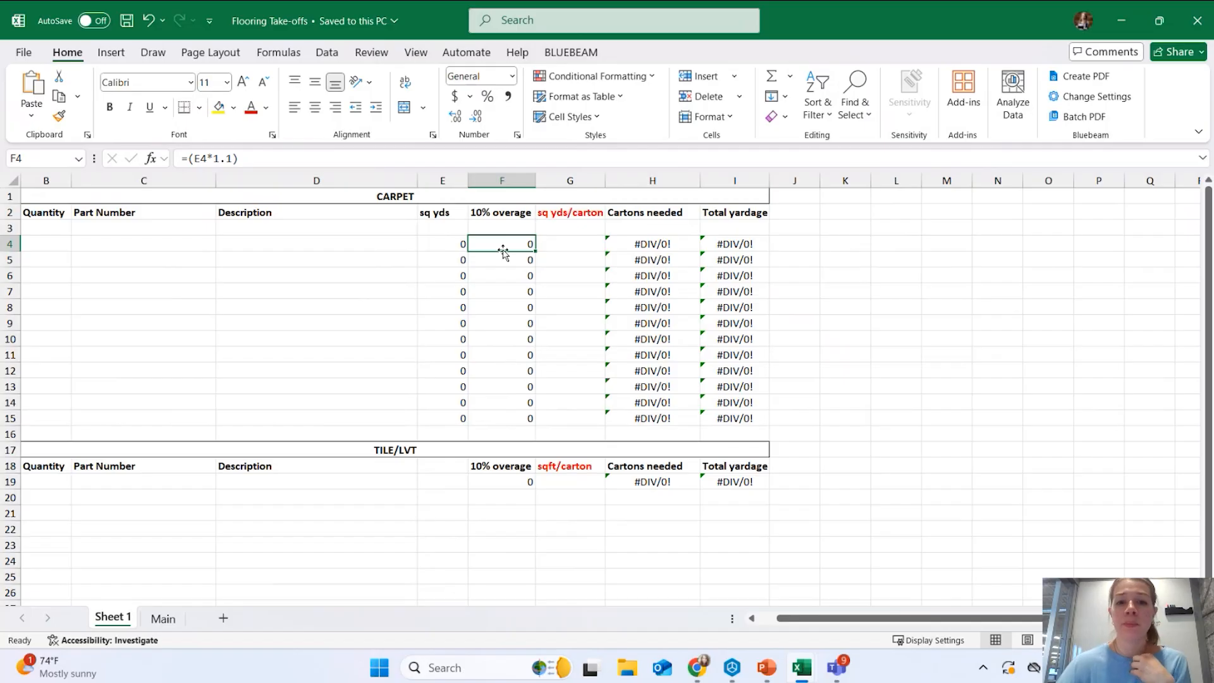
left_click(558, 246)
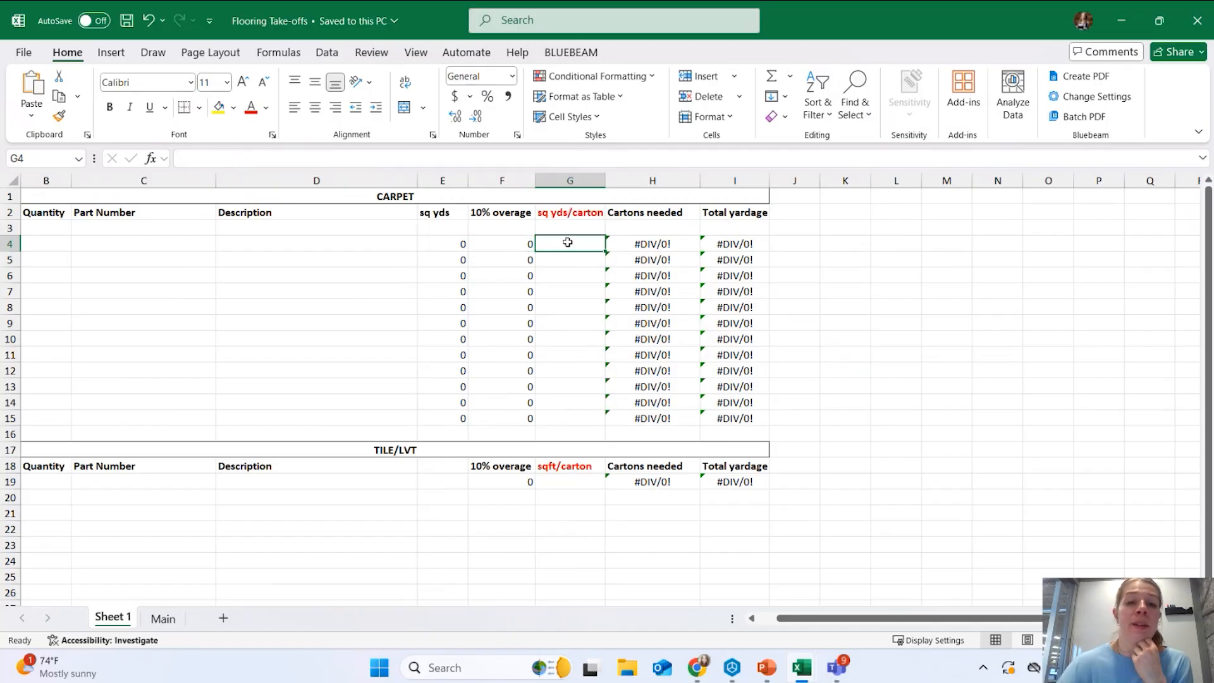
mouse_move(702, 674)
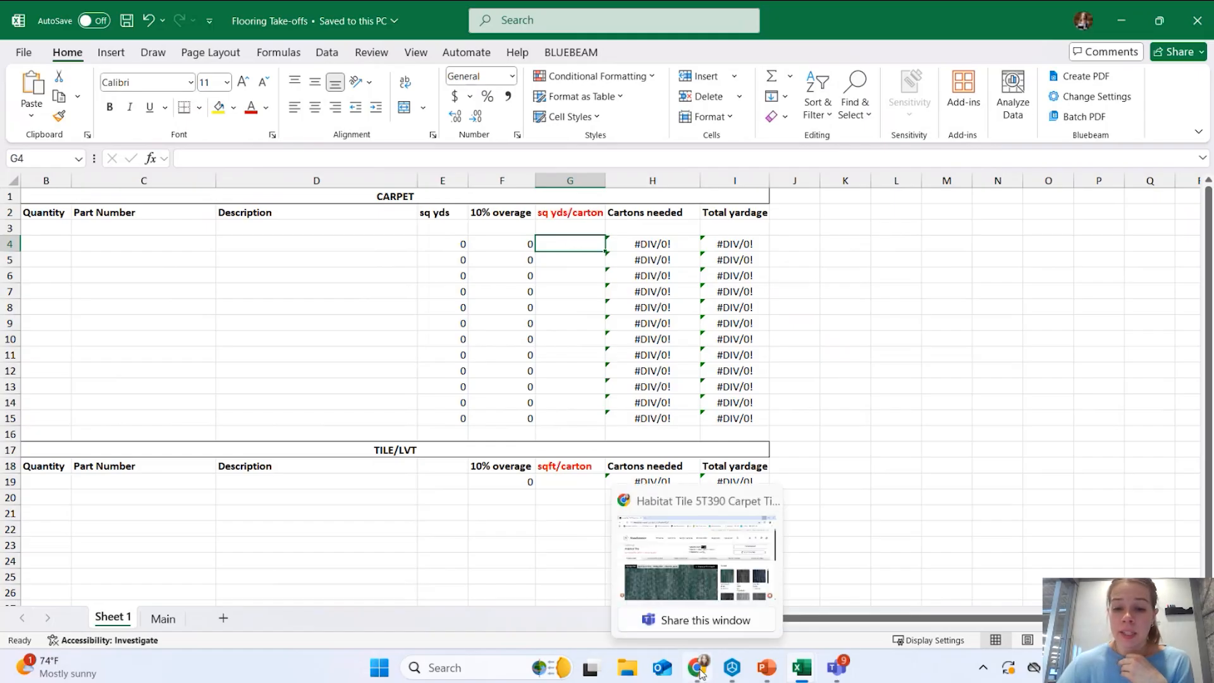
left_click(698, 669)
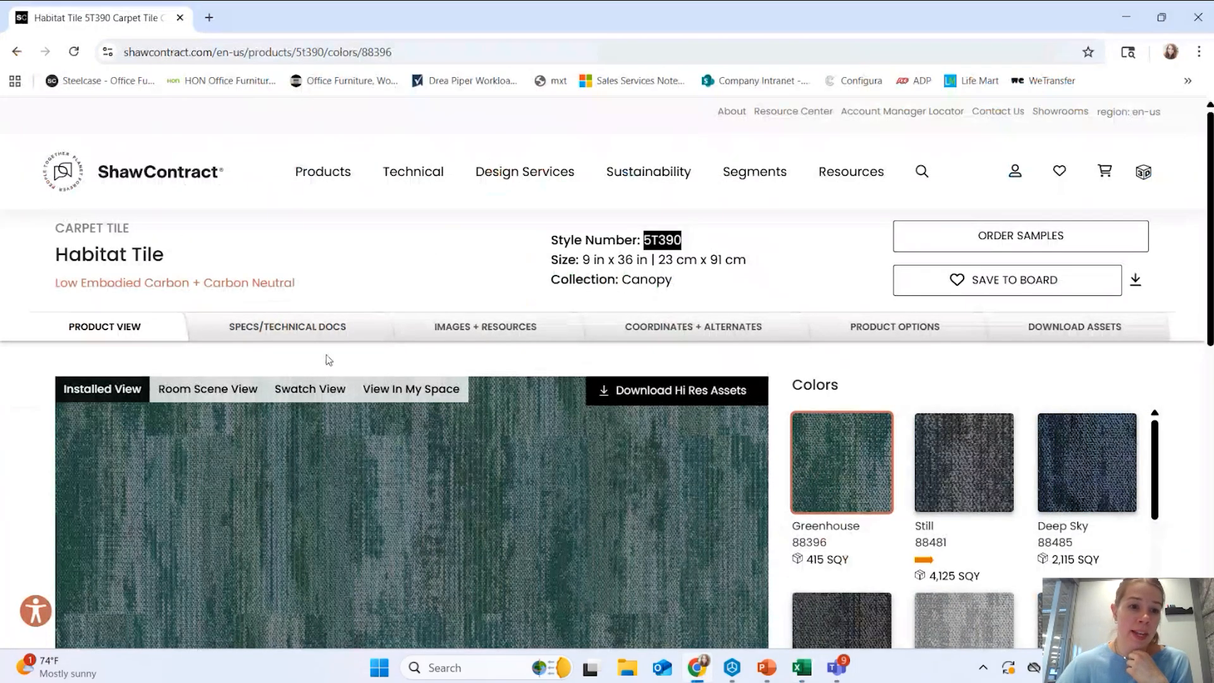
scroll(214, 444, "down", 1)
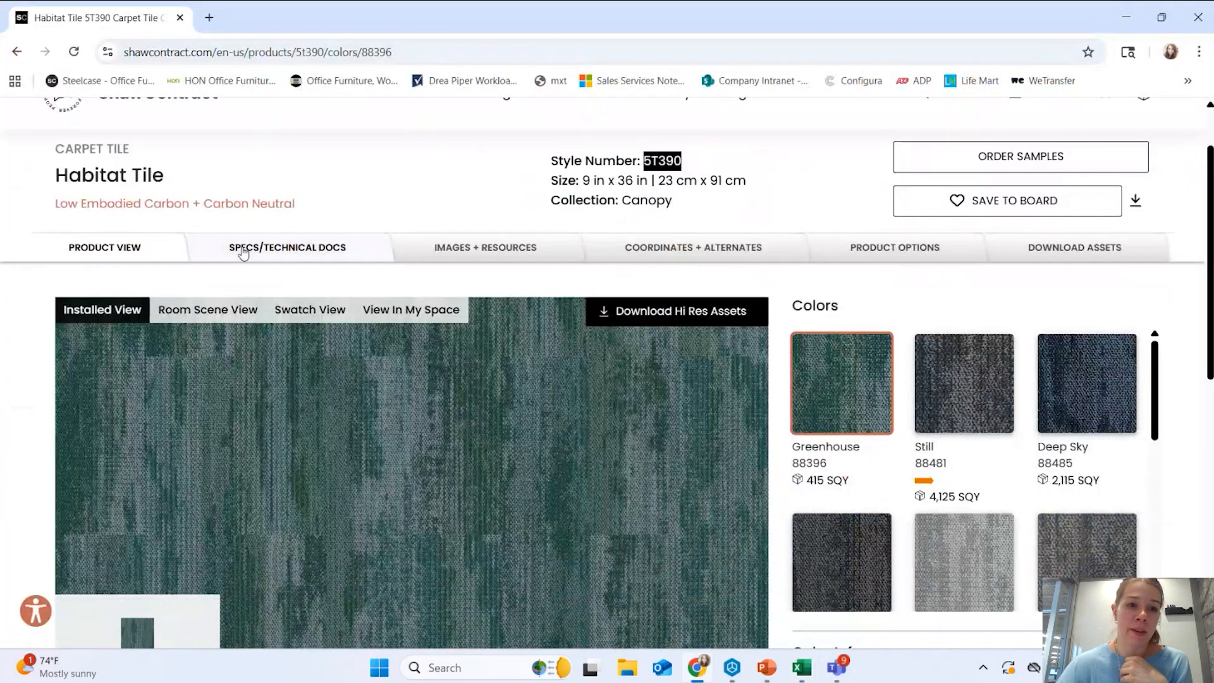
left_click(238, 247)
scroll(365, 349, "down", 4)
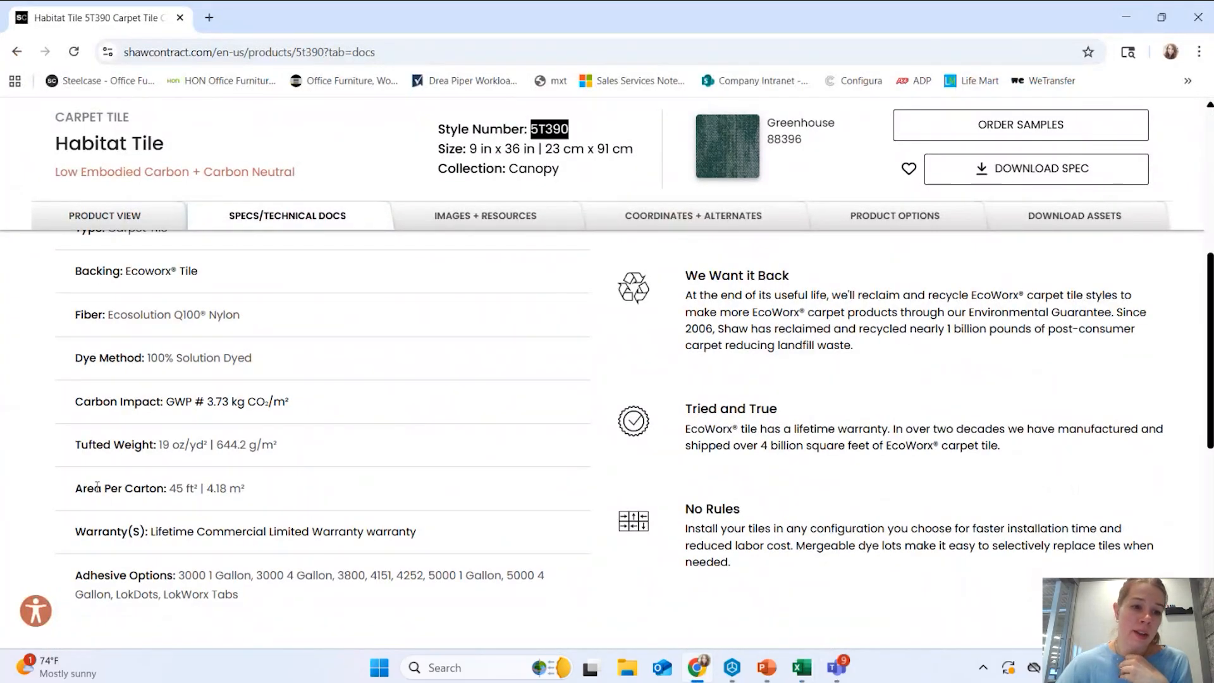
left_click_drag(77, 488, 202, 506)
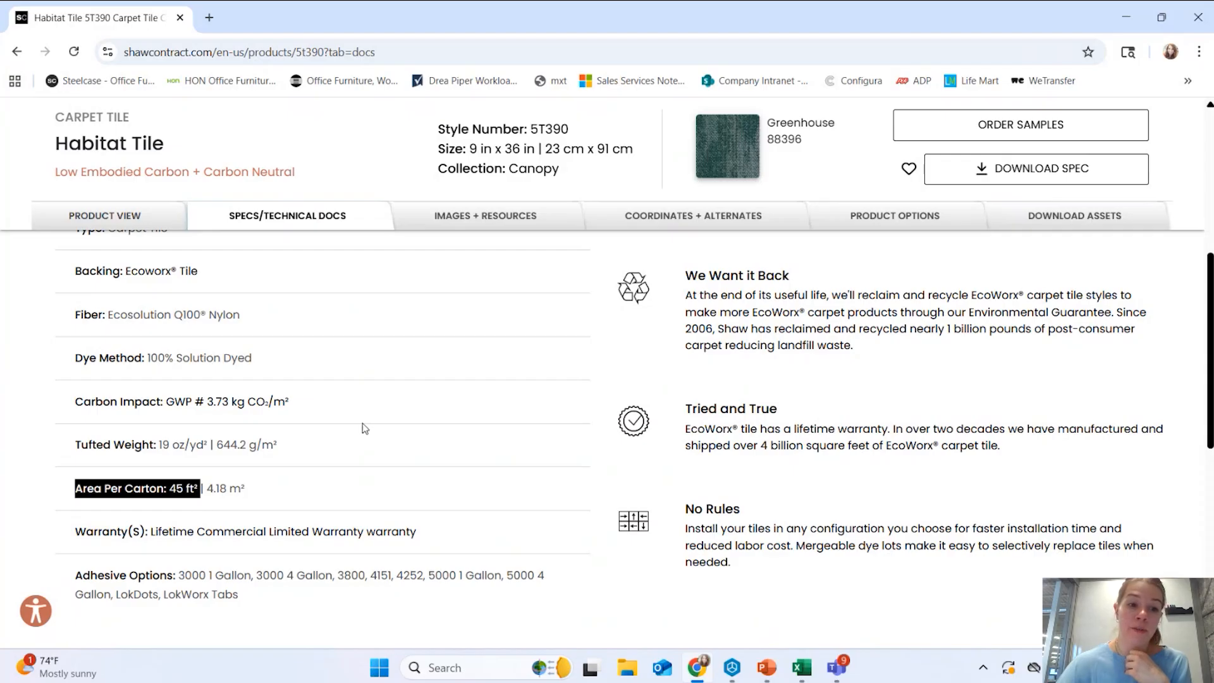
left_click(1127, 18)
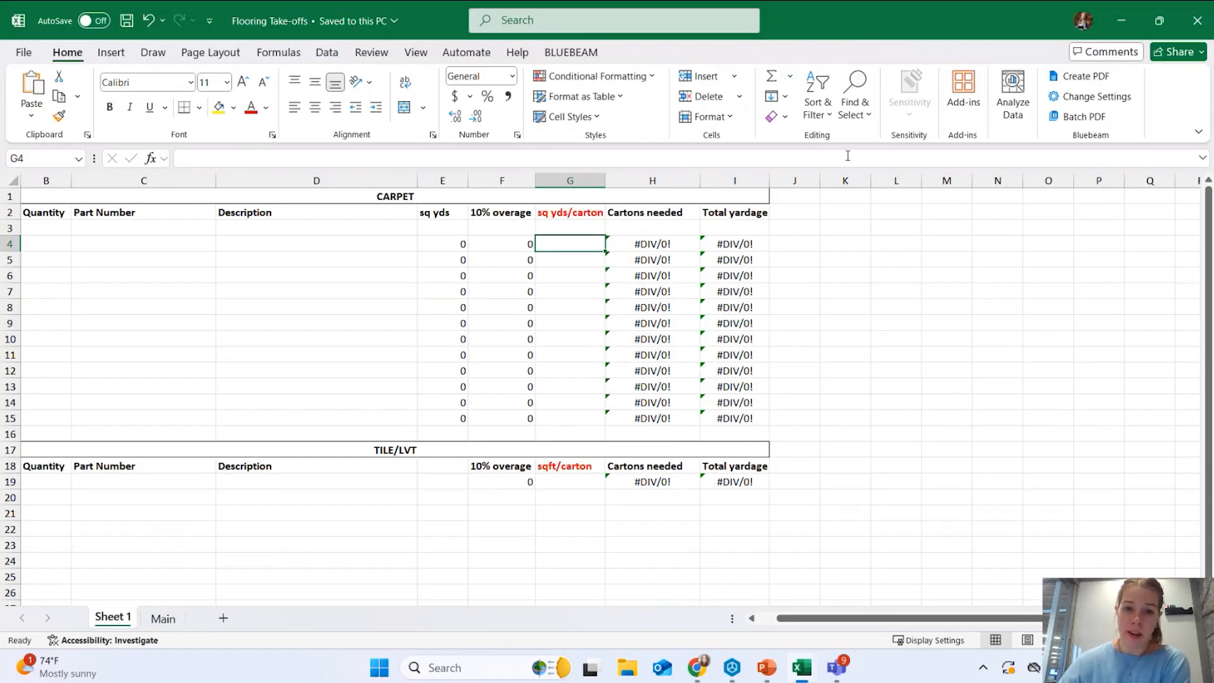
Review the cartons needed (H4) and total yardage (I4) formulas, then return to Take-Off Example.
left_click(646, 245)
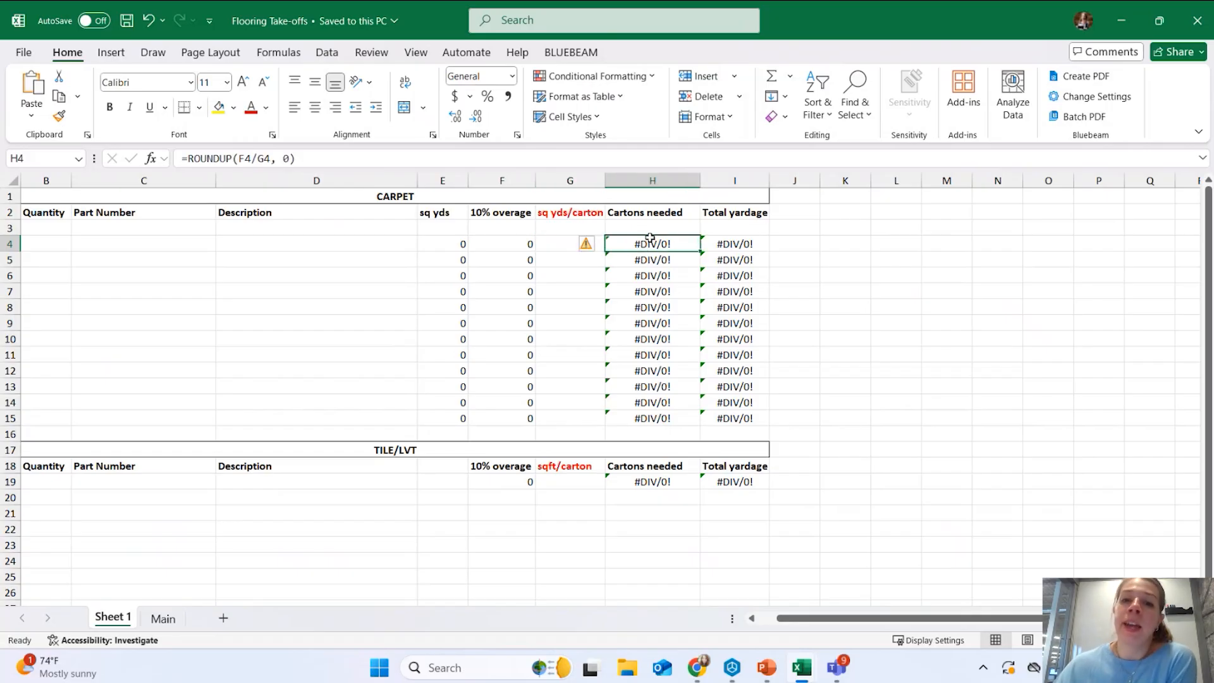
left_click(717, 244)
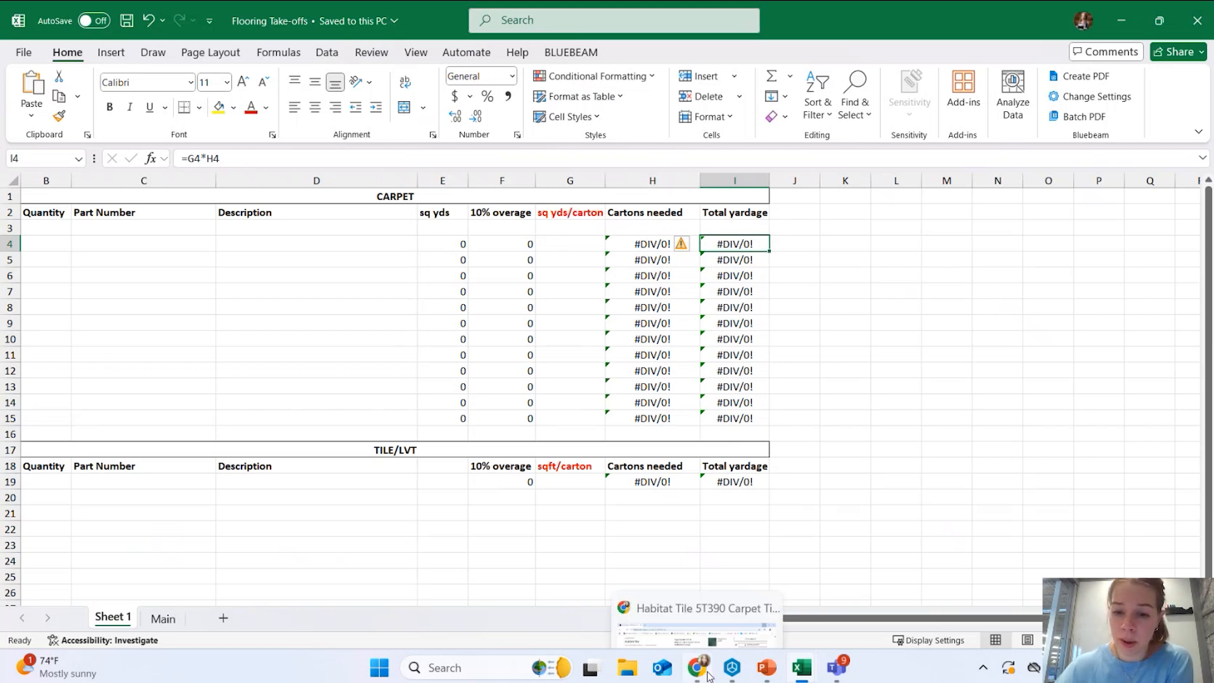
left_click(802, 667)
left_click(882, 590)
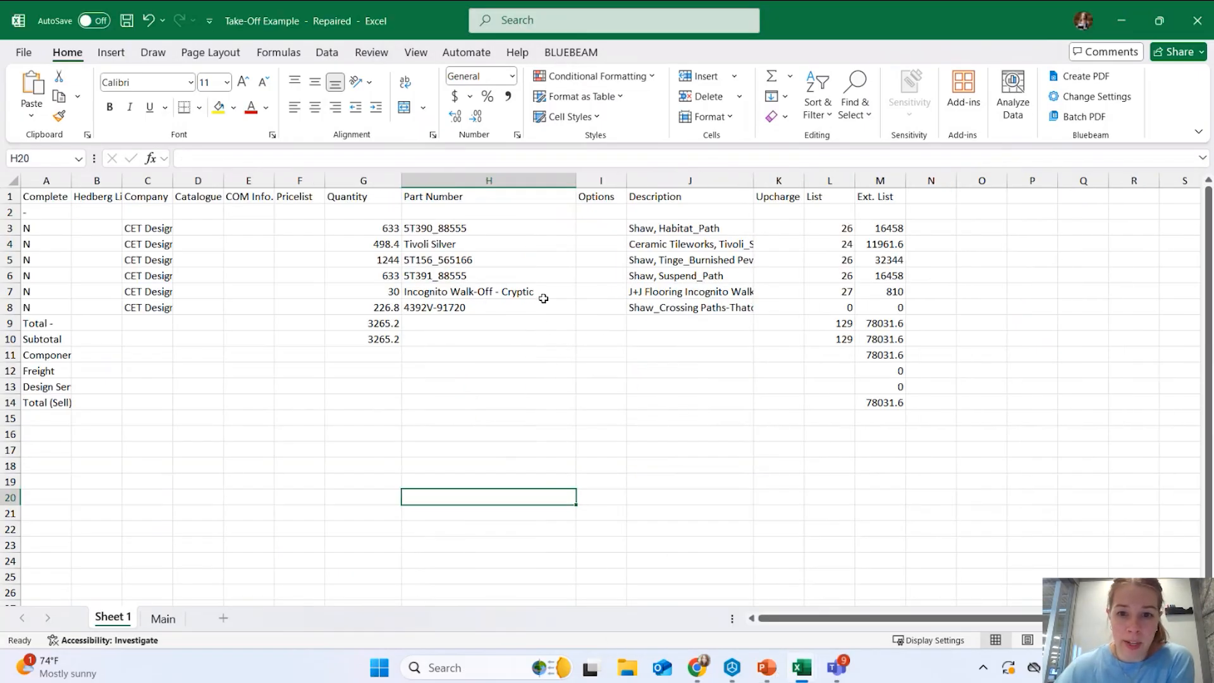
Hide the empty Options column I in the Take-Off Example sheet.
left_click(648, 277)
left_click_drag(387, 276, 641, 275)
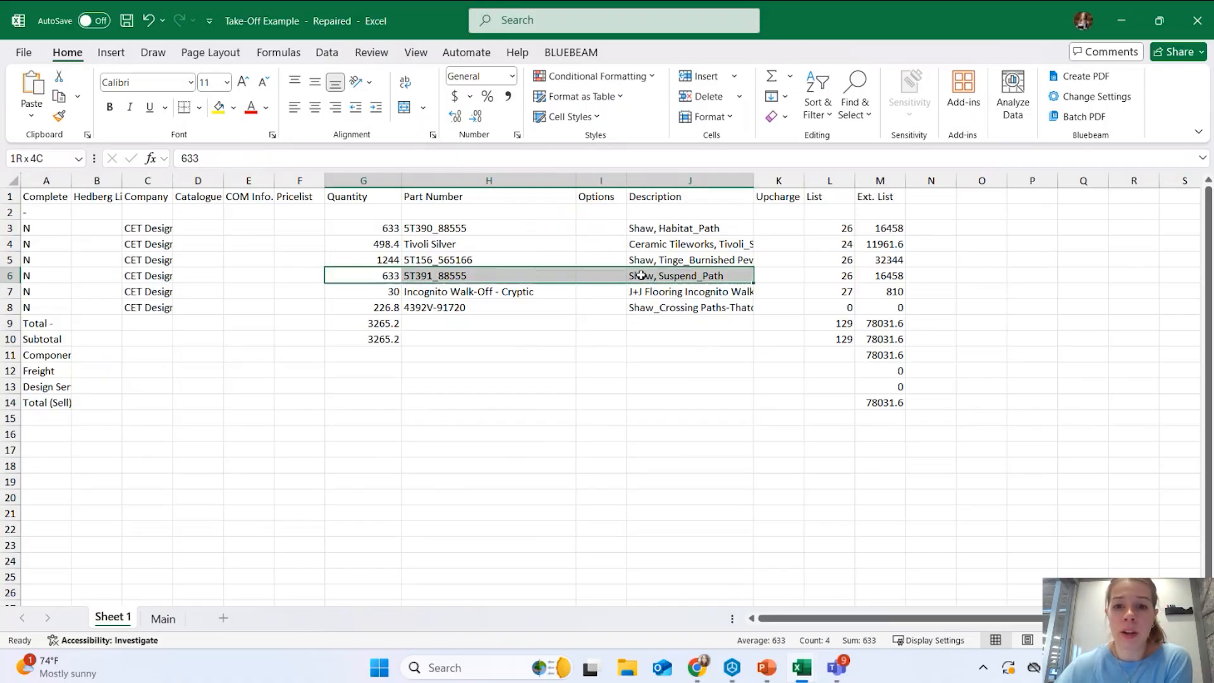
left_click(588, 181)
right_click(587, 182)
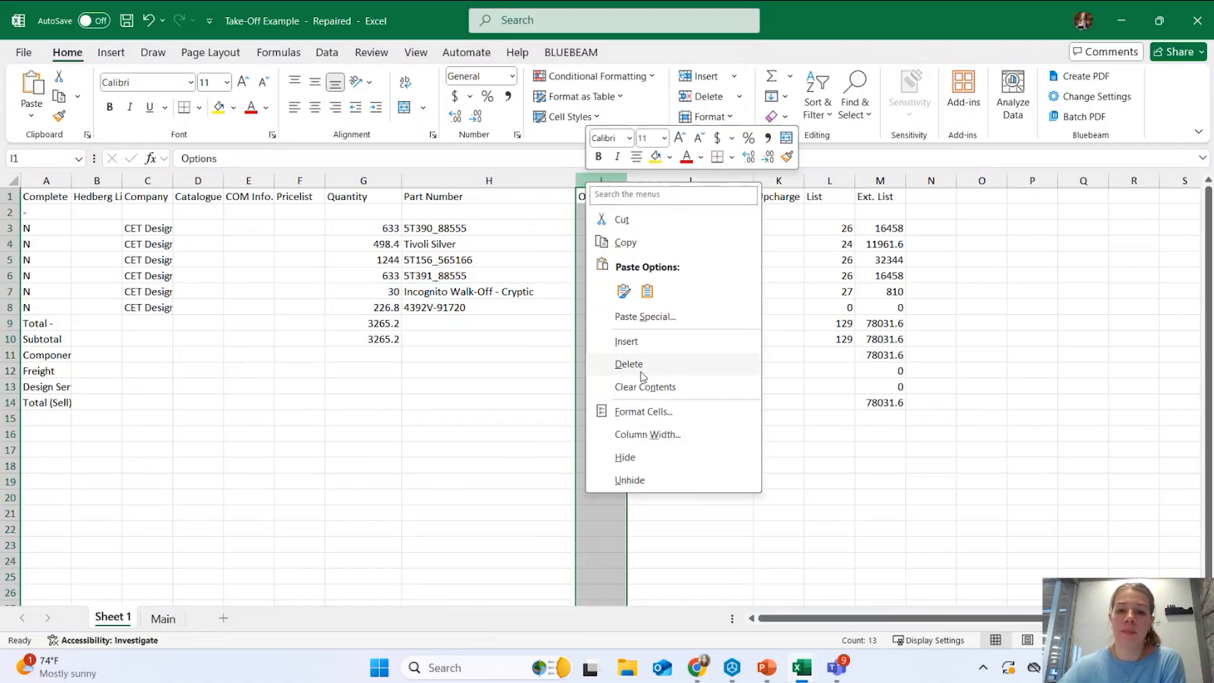
left_click(625, 457)
Select the Suspend_Path carpet row from quantity through description.
left_click(500, 355)
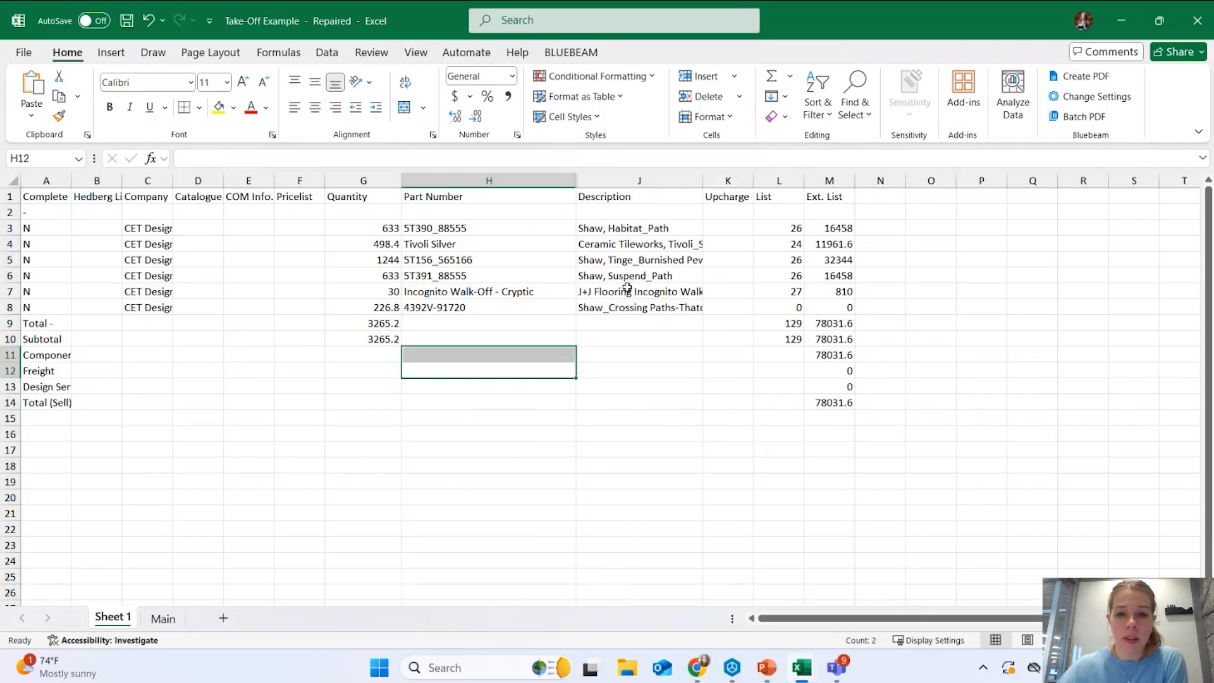
left_click(621, 275)
left_click_drag(621, 275, 382, 274)
Copy the Suspend_Path row and paste it into B4 of Flooring Take-offs.
key("ctrl+c")
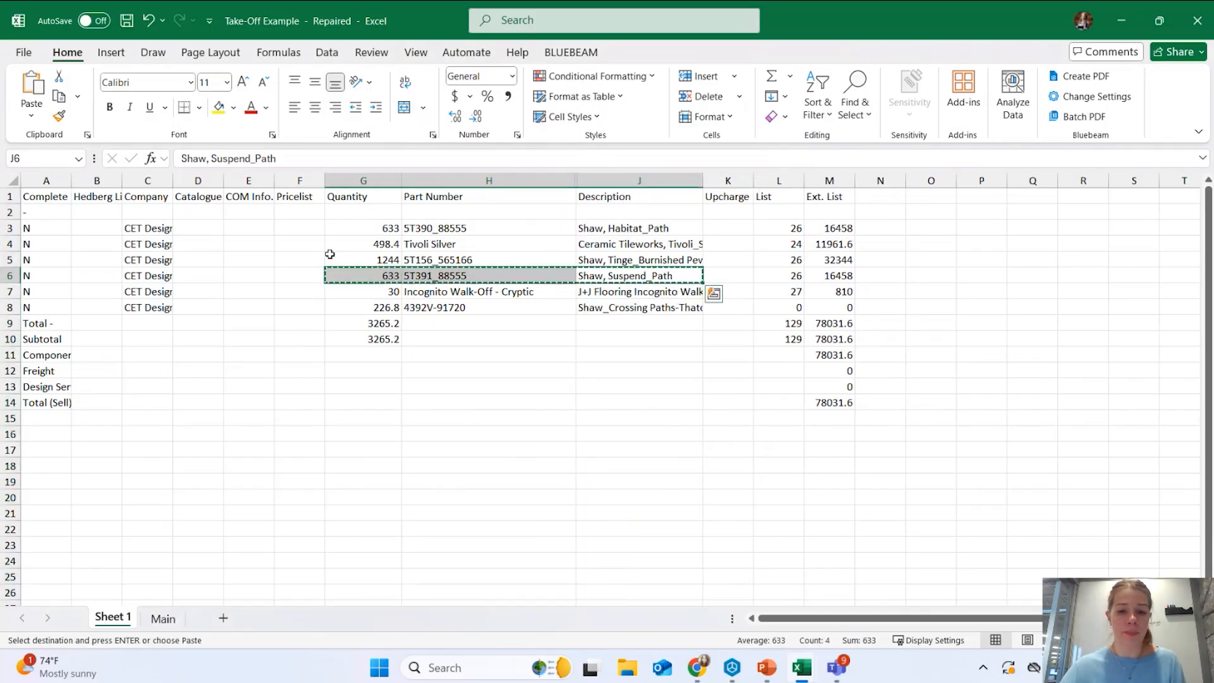
left_click(805, 668)
left_click(716, 563)
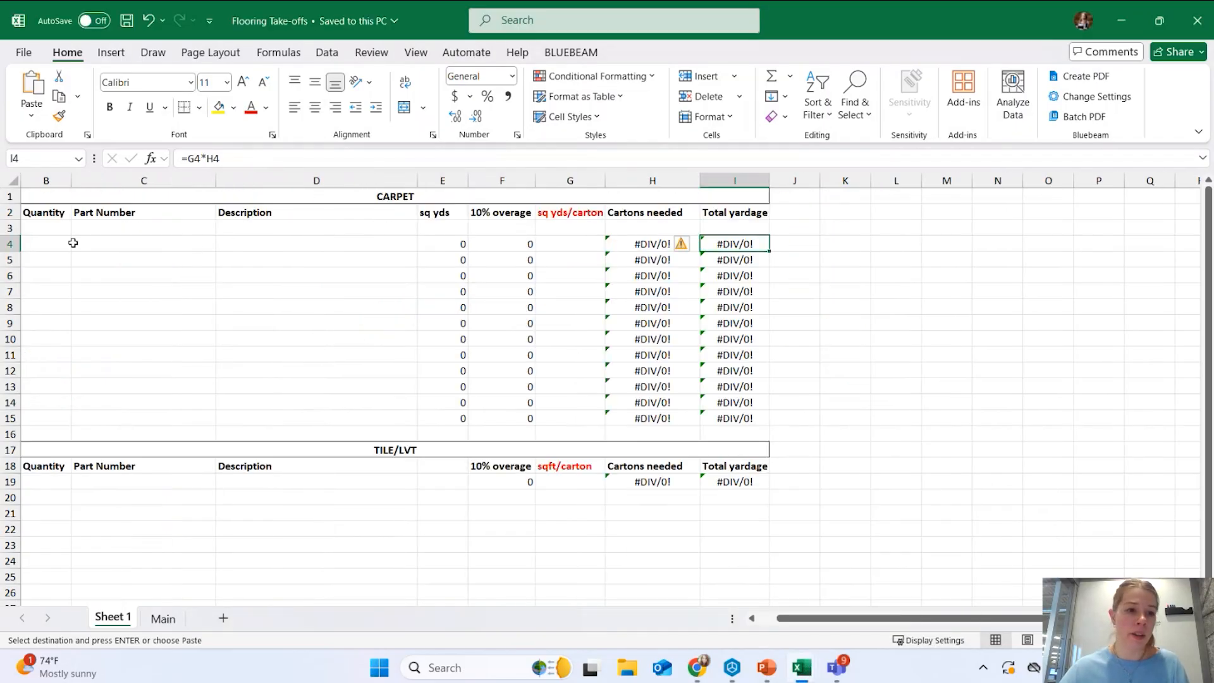
left_click(52, 243)
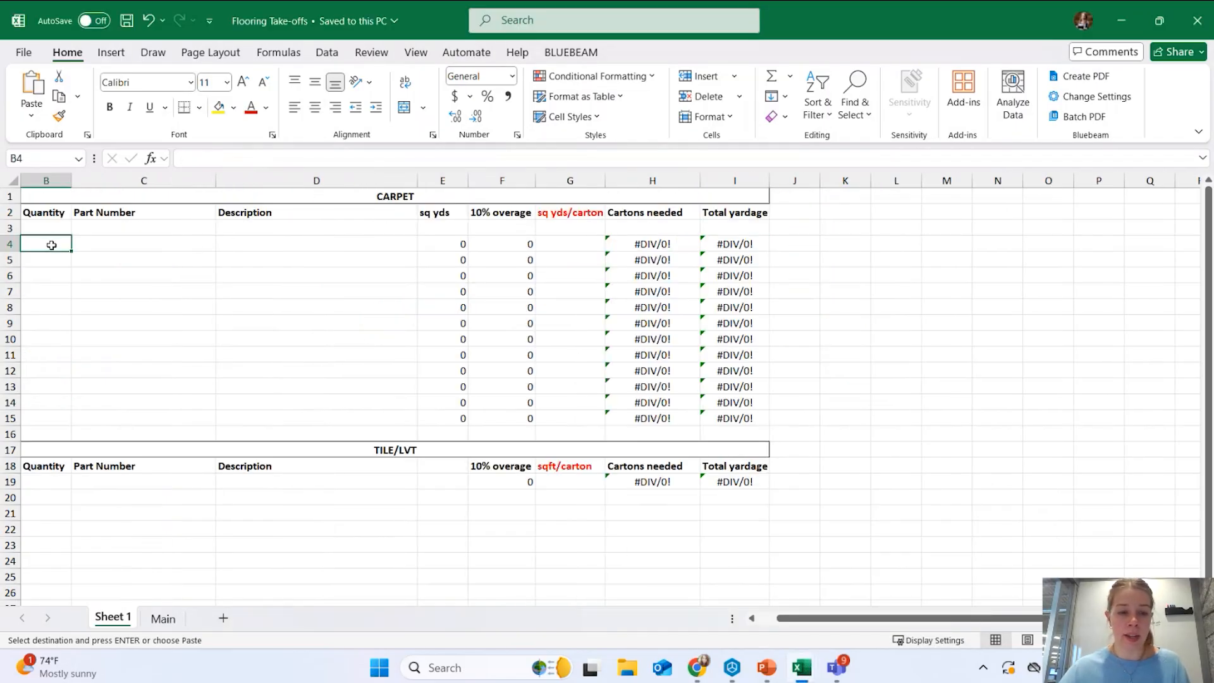
key("ctrl+v")
left_click(338, 308)
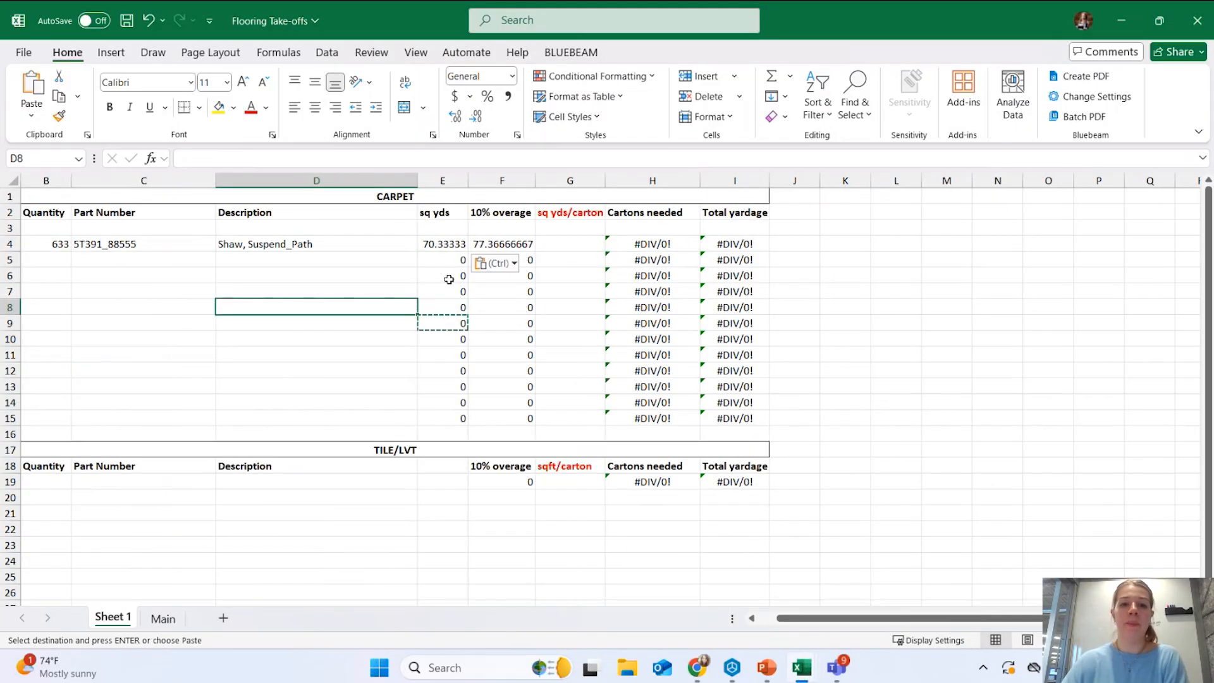
Check the sq yds (70.33333) and 10% overage (77.36666667) formulas in E4 and F4.
left_click(443, 244)
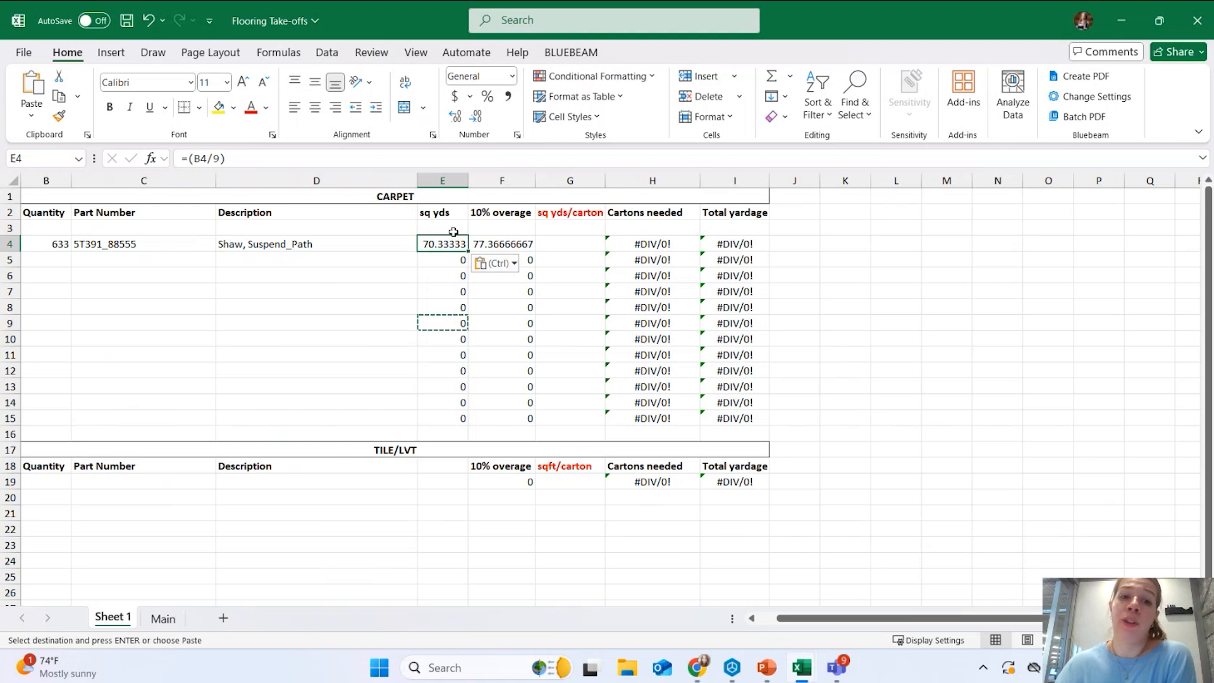
left_click(498, 244)
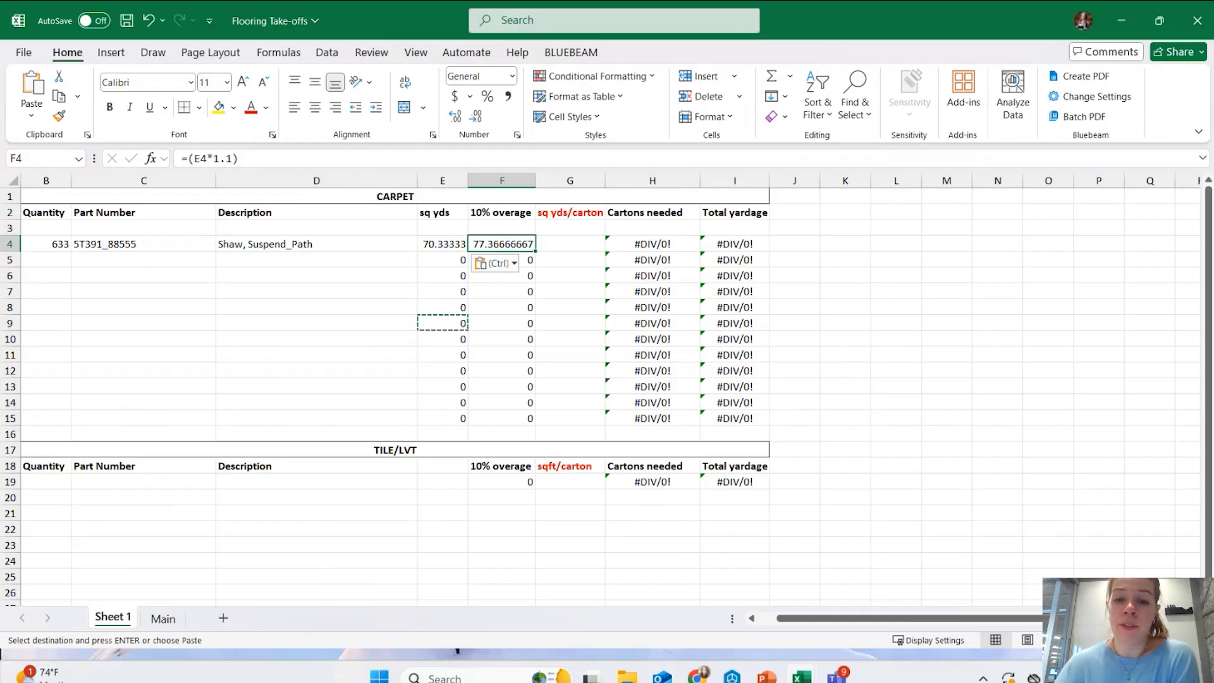
left_click(569, 245)
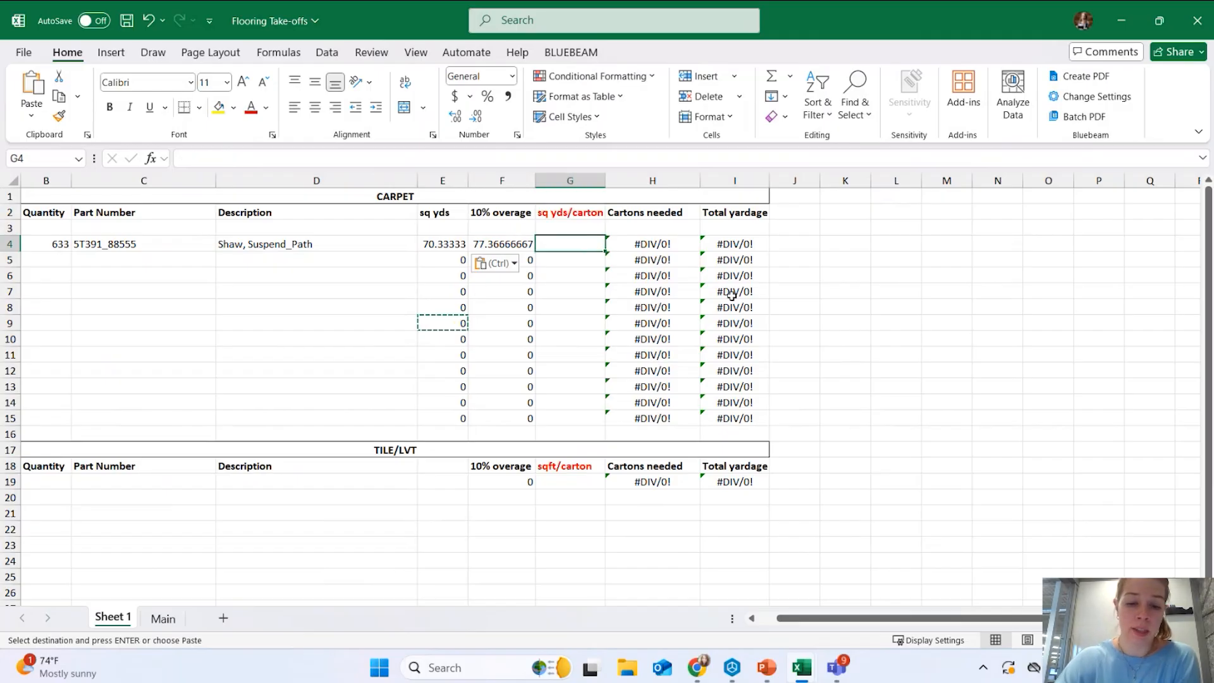
Enter 5 sq yds per carton in G4 and review the resulting 16 cartons and 80 yardage.
type("5")
key("Return")
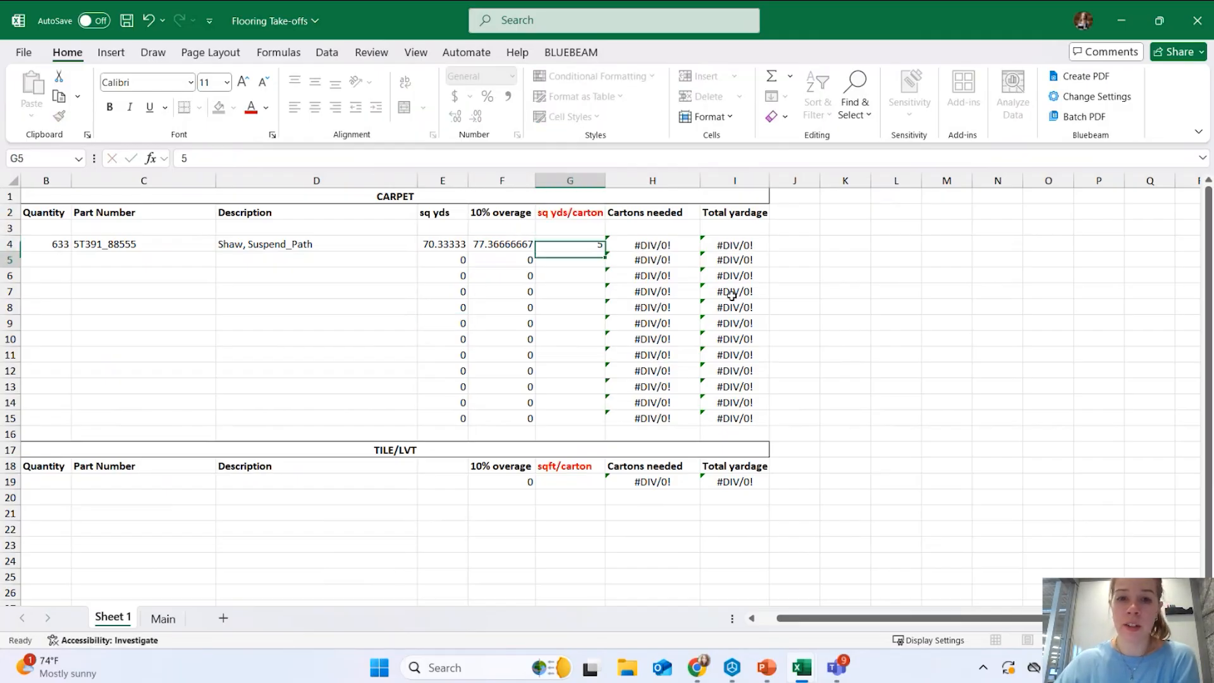
left_click(560, 246)
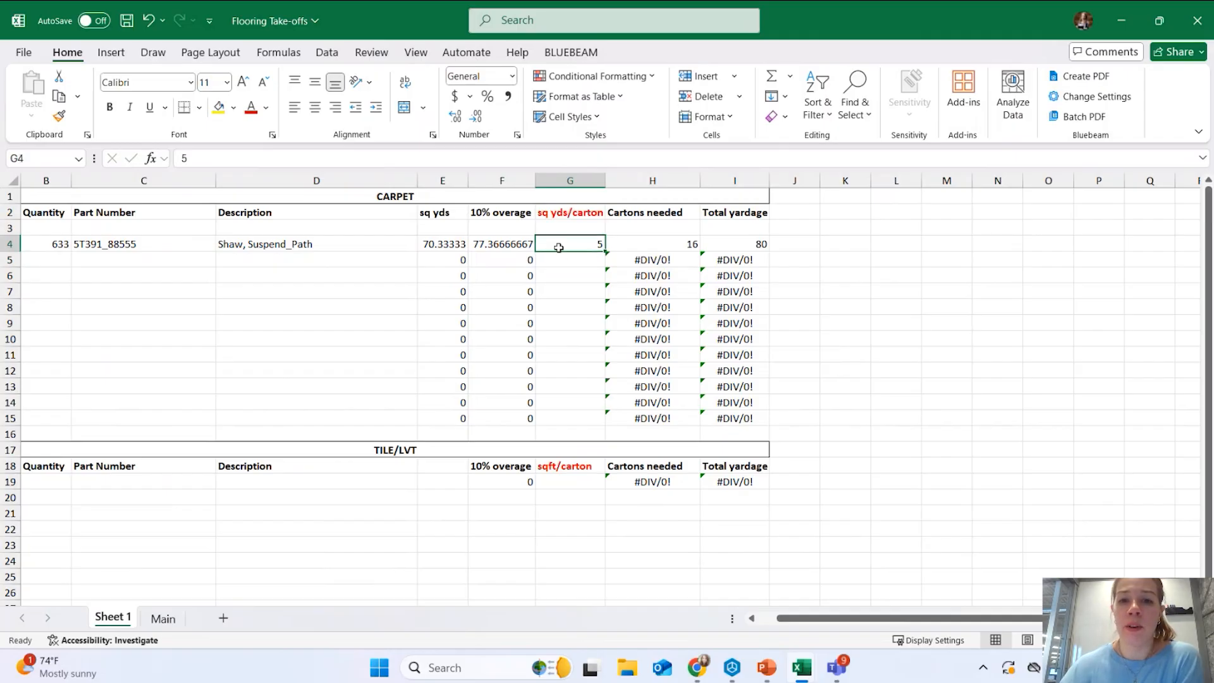
left_click(633, 244)
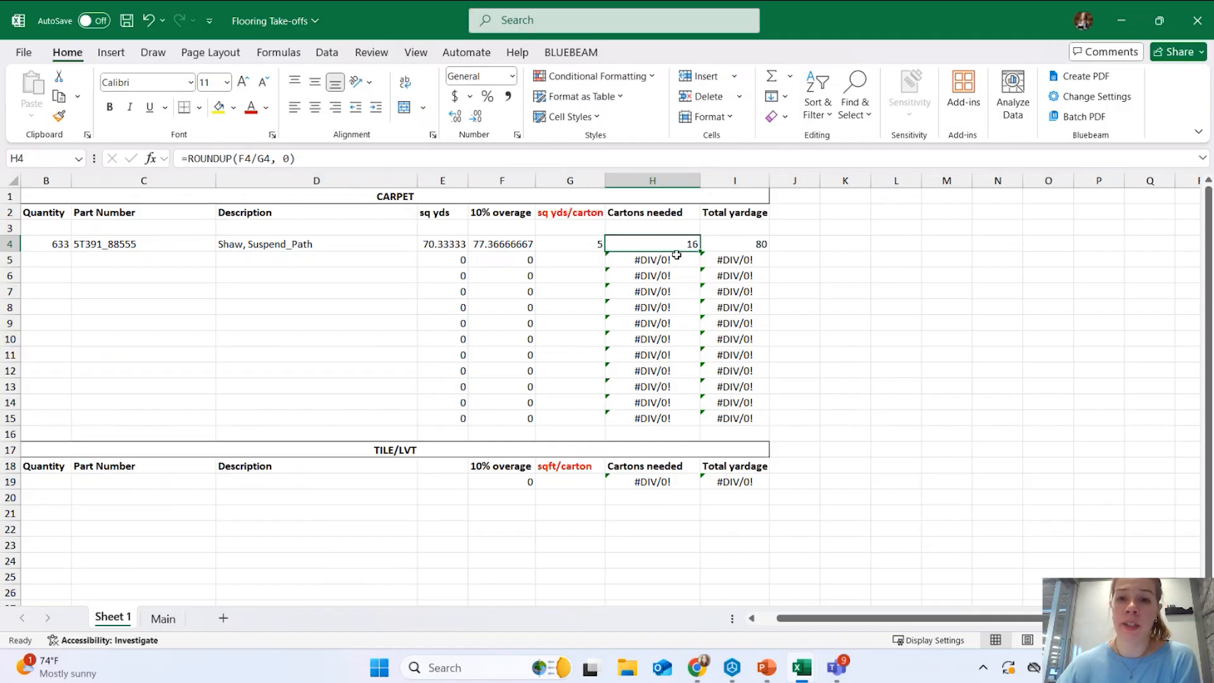
left_click(722, 245)
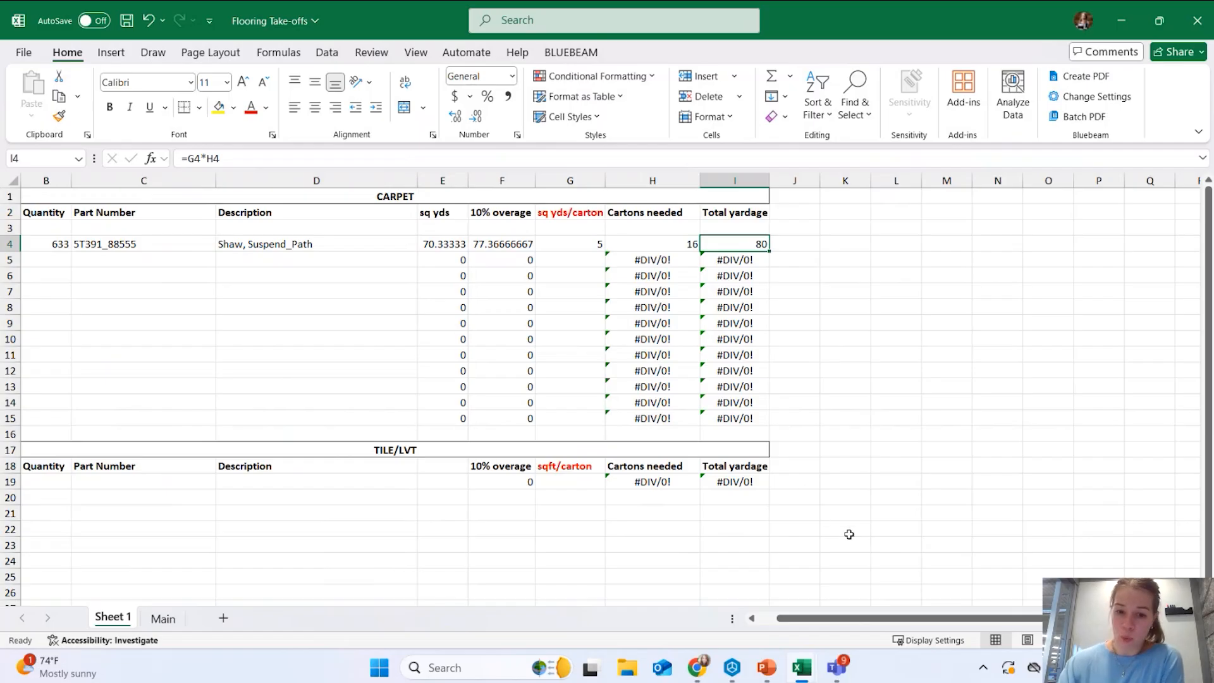
mouse_move(804, 667)
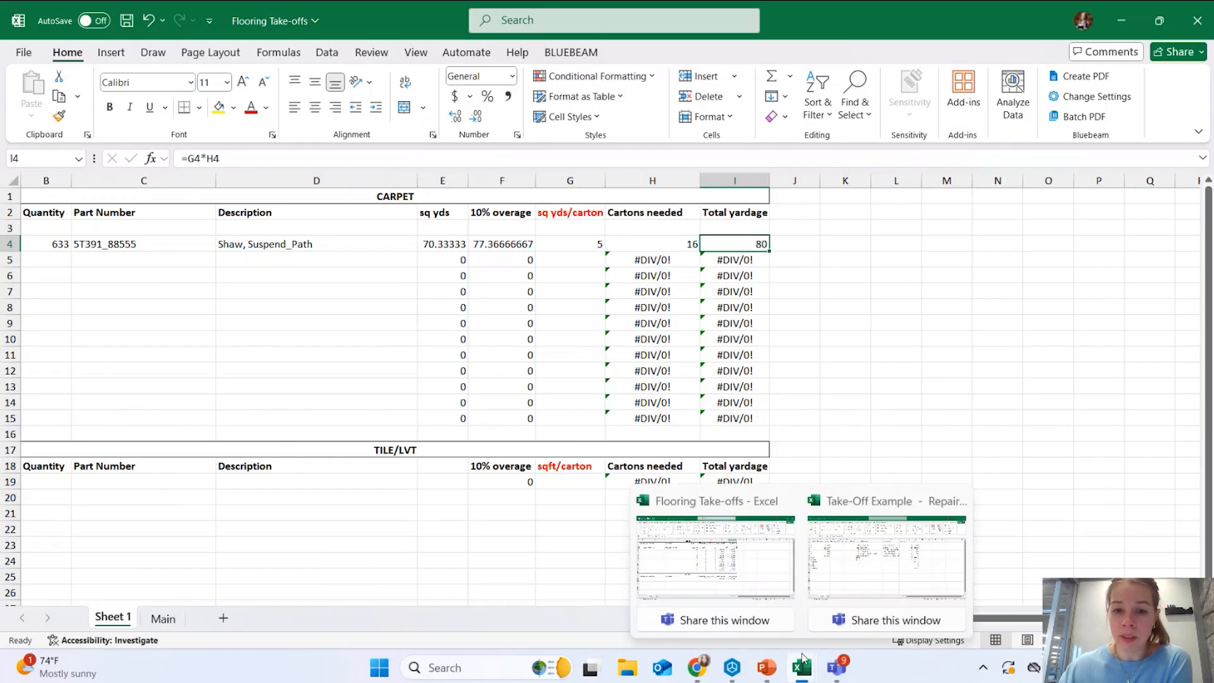
Copy the Tivoli Silver tile line from quantity to description in Take-Off Example.
left_click(340, 527)
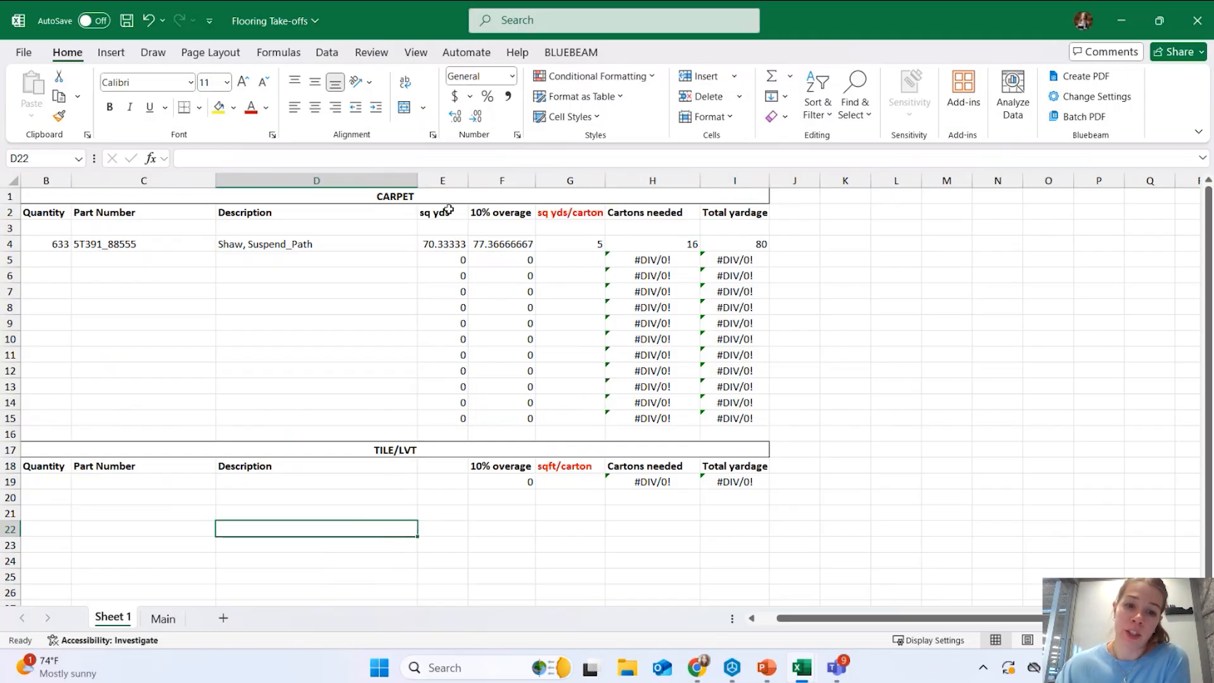
mouse_move(801, 677)
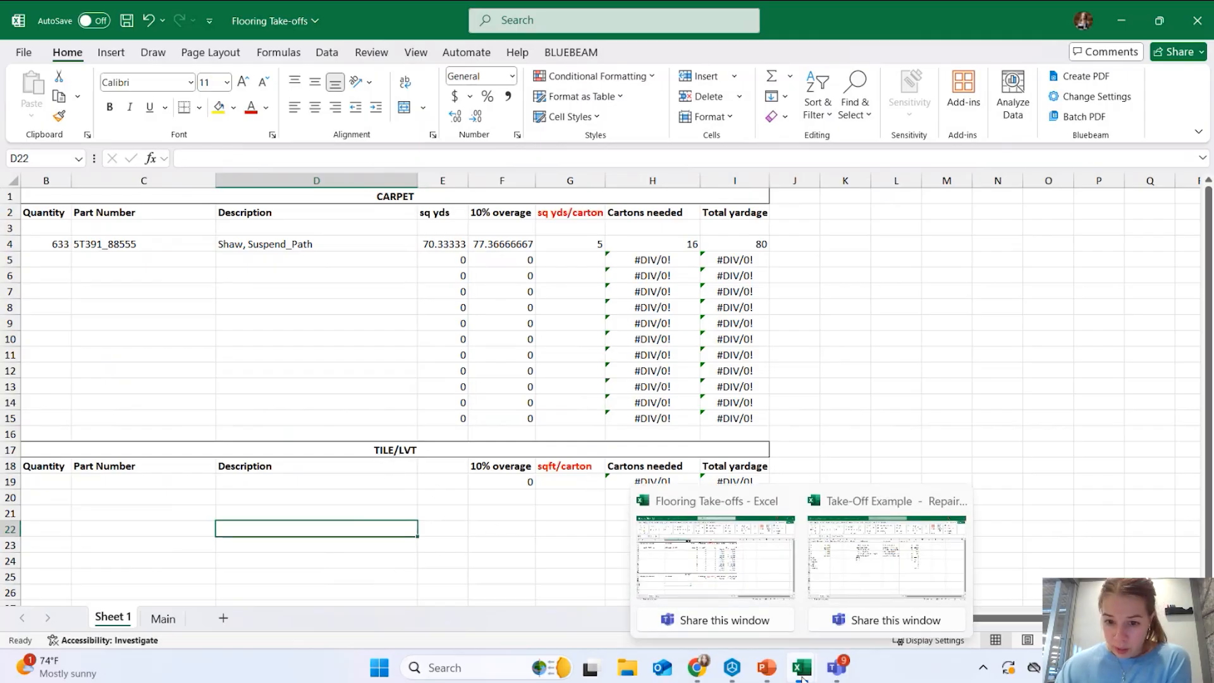
left_click(837, 568)
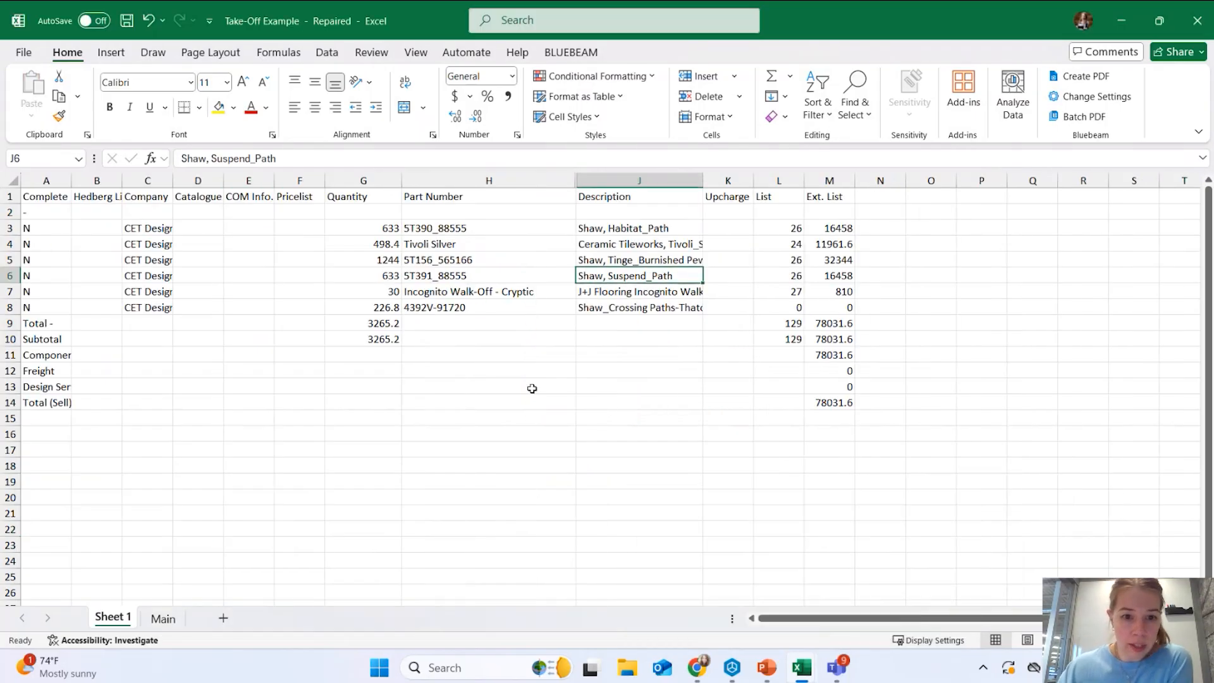
left_click(528, 386)
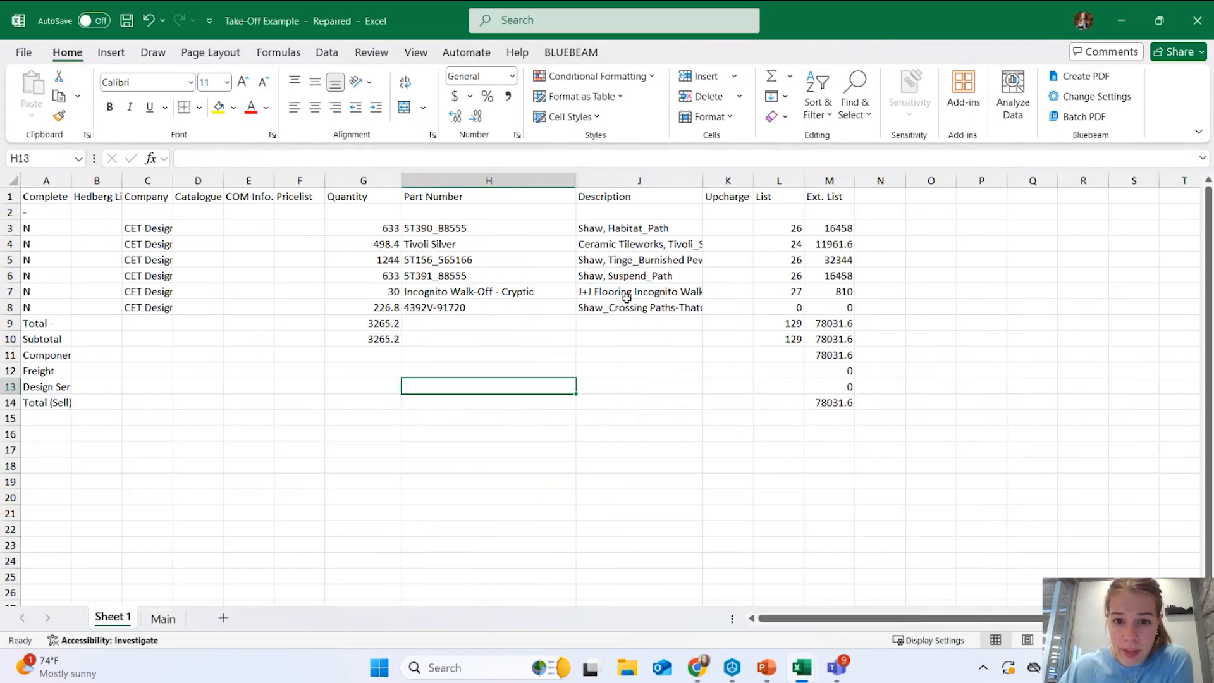
left_click(637, 246)
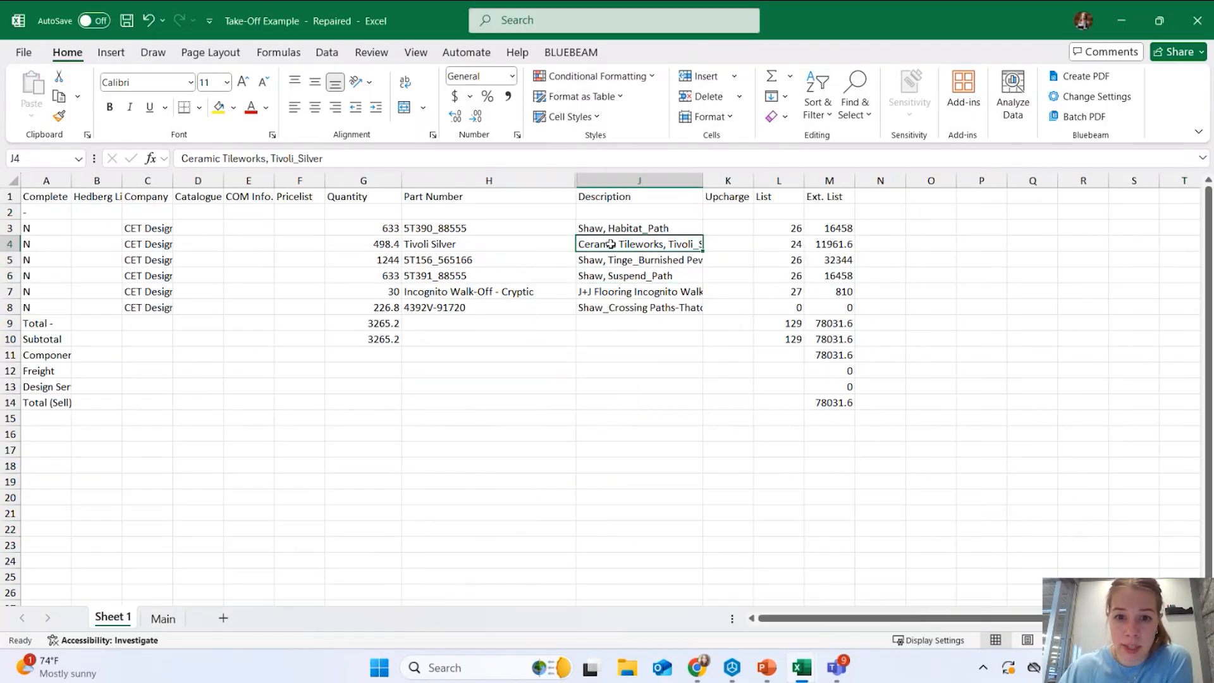
left_click_drag(377, 245, 600, 245)
key("ctrl+c")
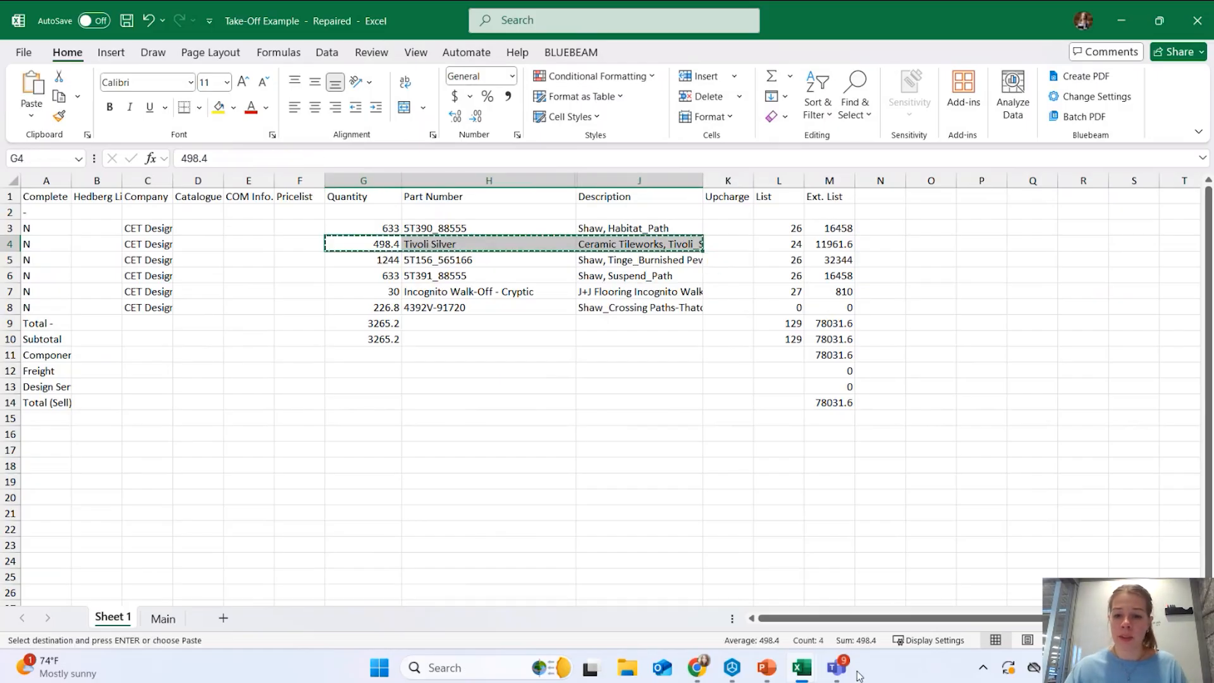
Paste the Tivoli Silver line into B19 of Flooring Take-offs, giving 548.24 with overage.
left_click(801, 668)
left_click(733, 559)
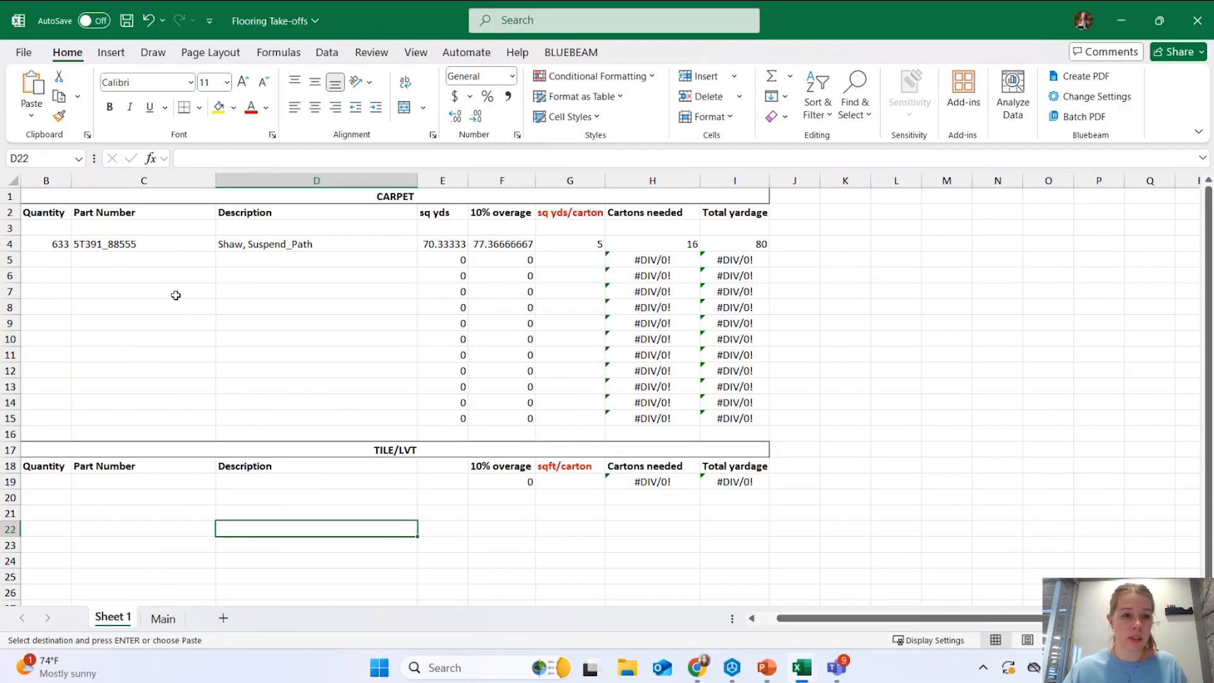
left_click(55, 482)
key("ctrl+v")
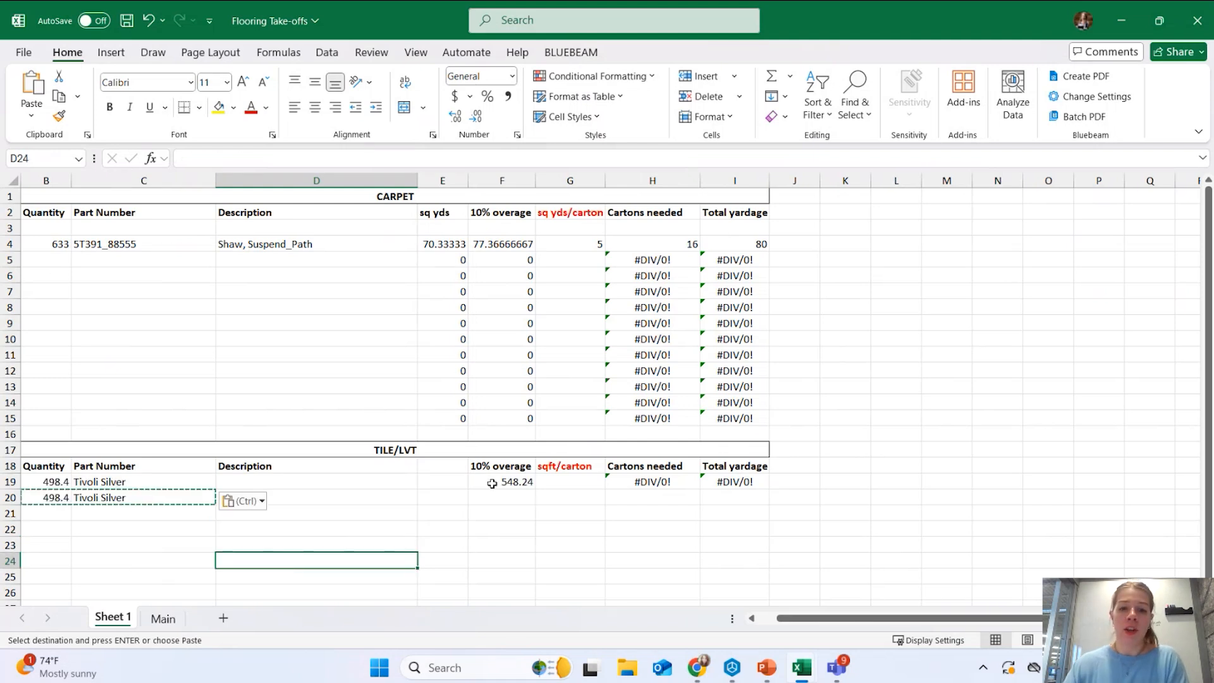
left_click(493, 482)
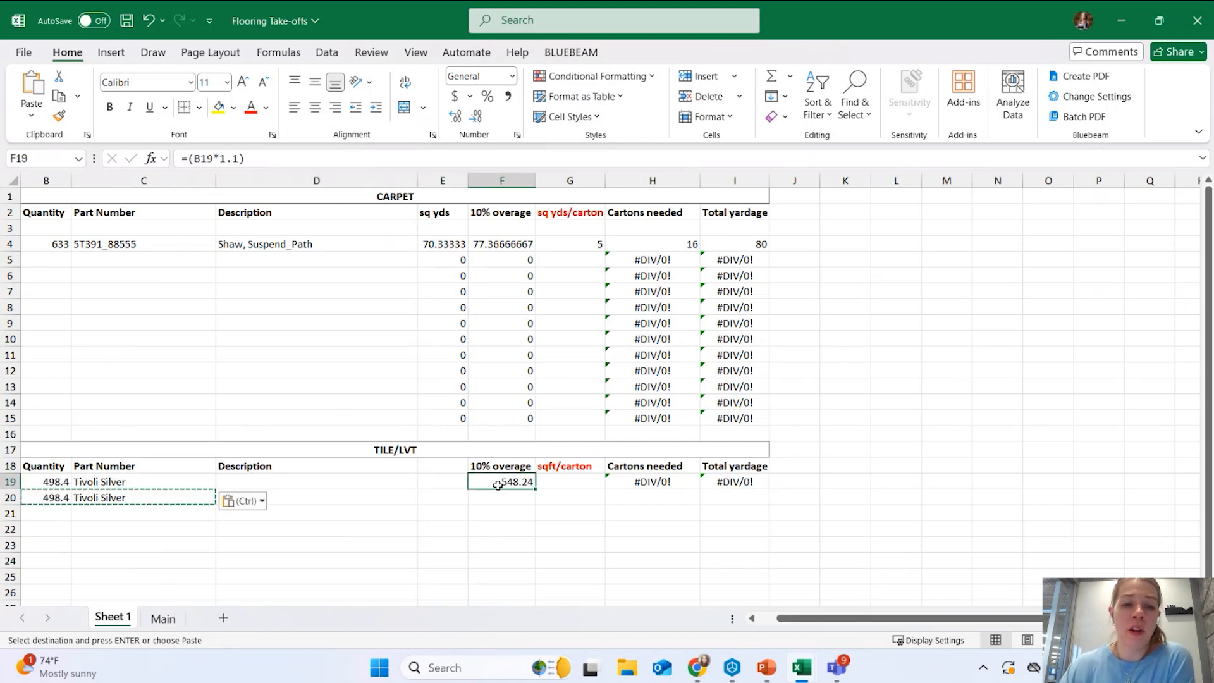
left_click(54, 481)
Clear the duplicate quantity and part number from B20 and C20.
left_click(55, 497)
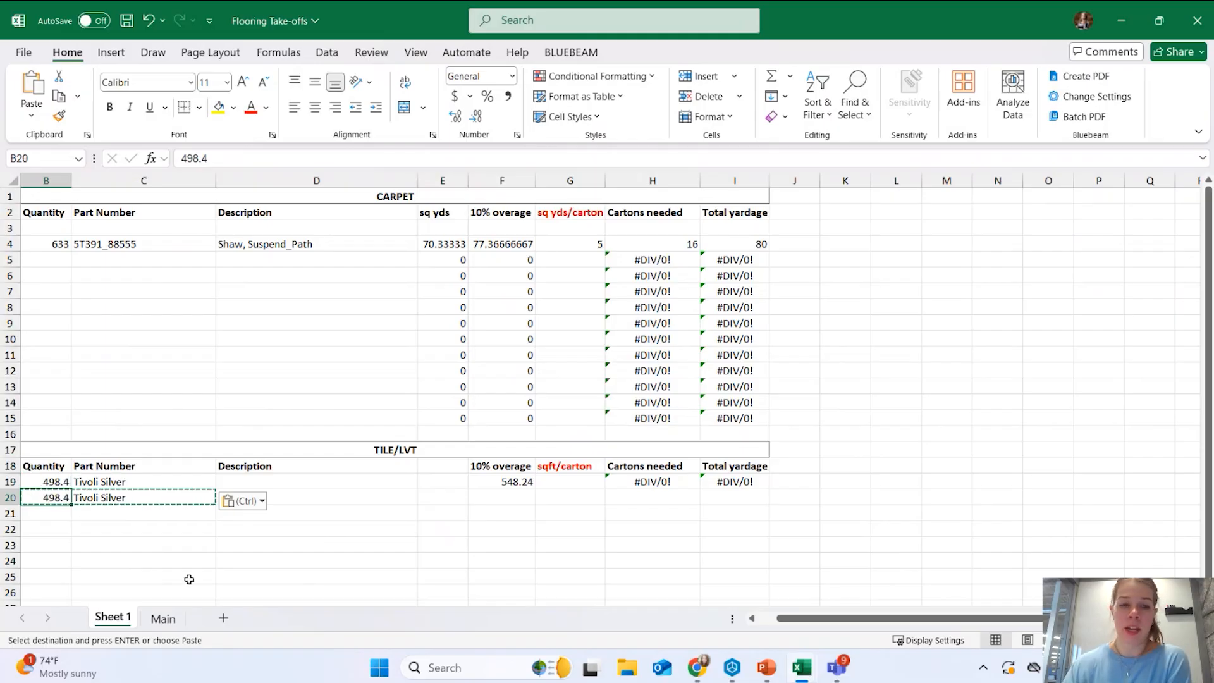
key("Delete")
key("Down")
key("Right")
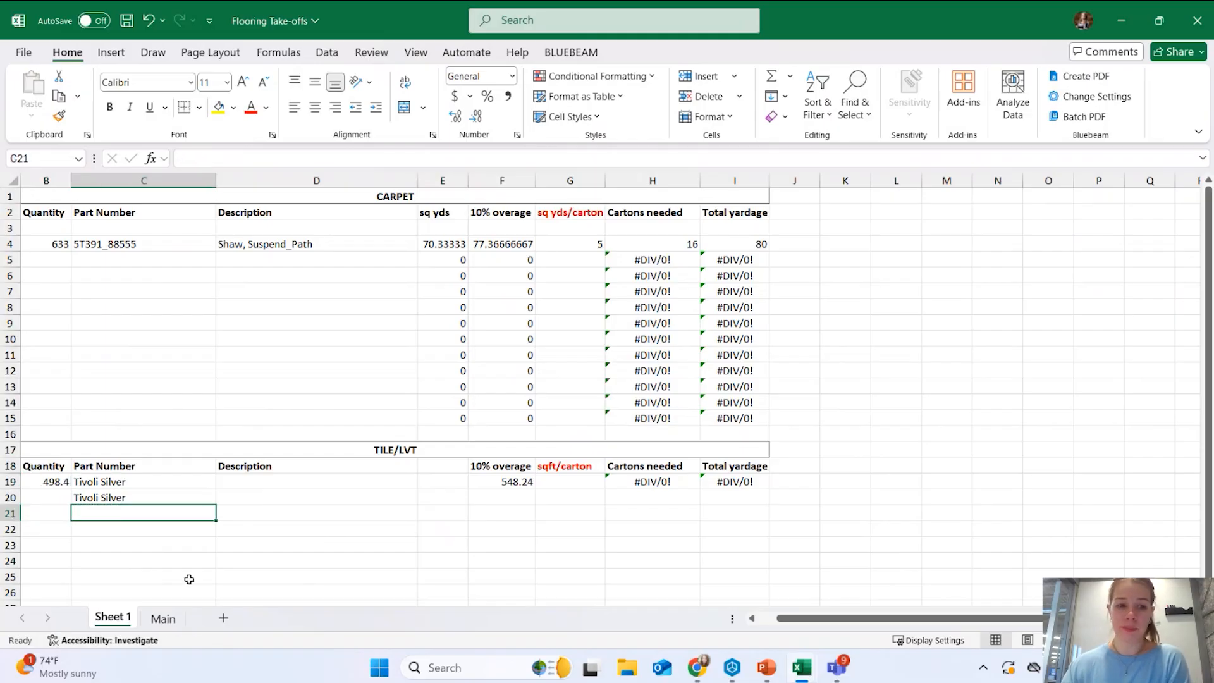
left_click(172, 501)
key("Delete")
left_click(253, 483)
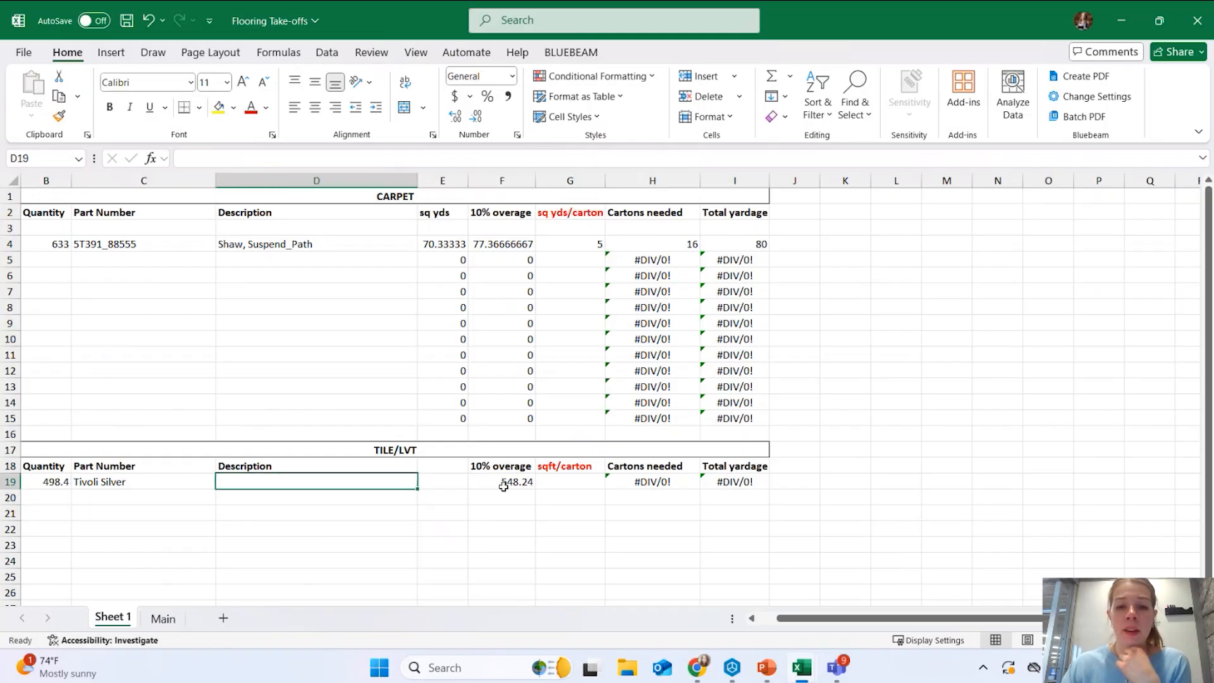
Set the Tivoli Silver carton size in G19 to 45 sqft.
left_click(565, 483)
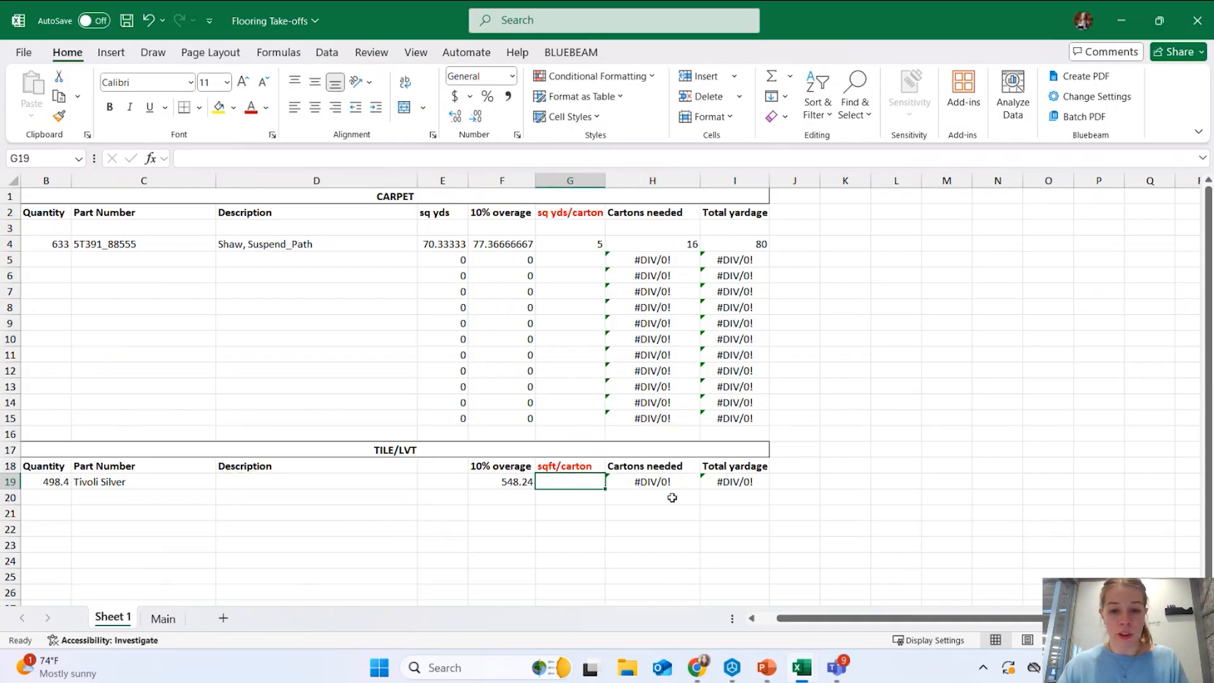
type("45")
key("Return")
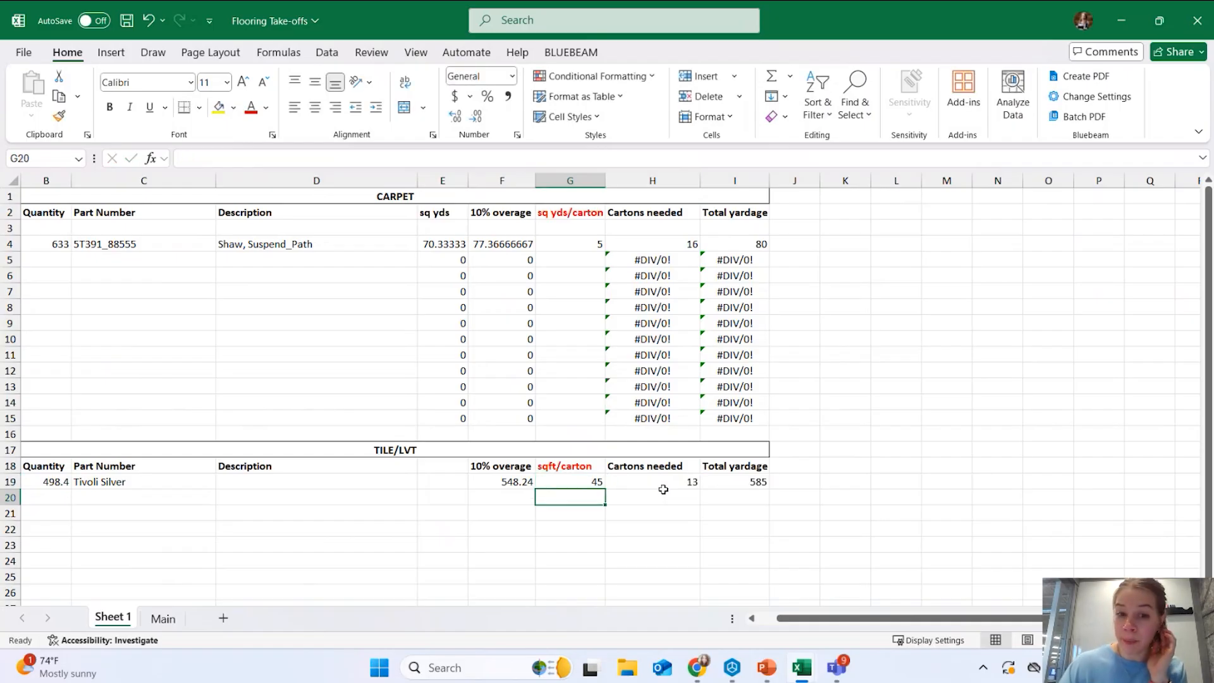
Verify 13 cartons and 585 total yardage, then return to the PowerPoint presentation.
left_click(661, 483)
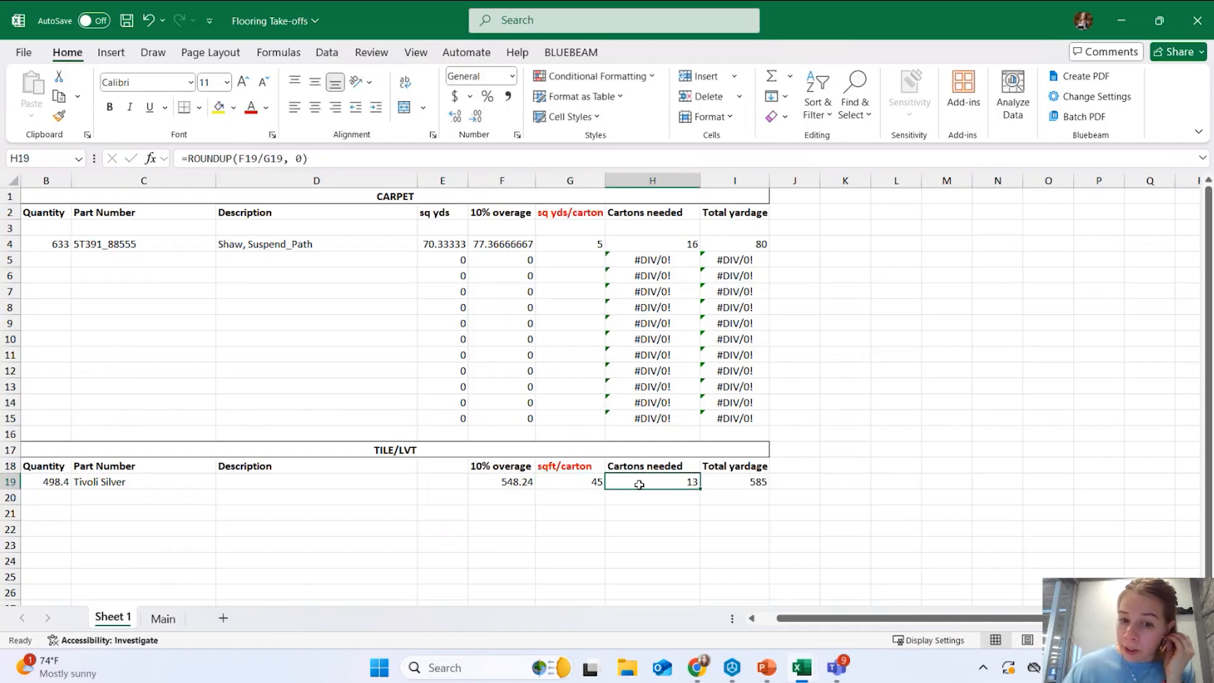
left_click(747, 466)
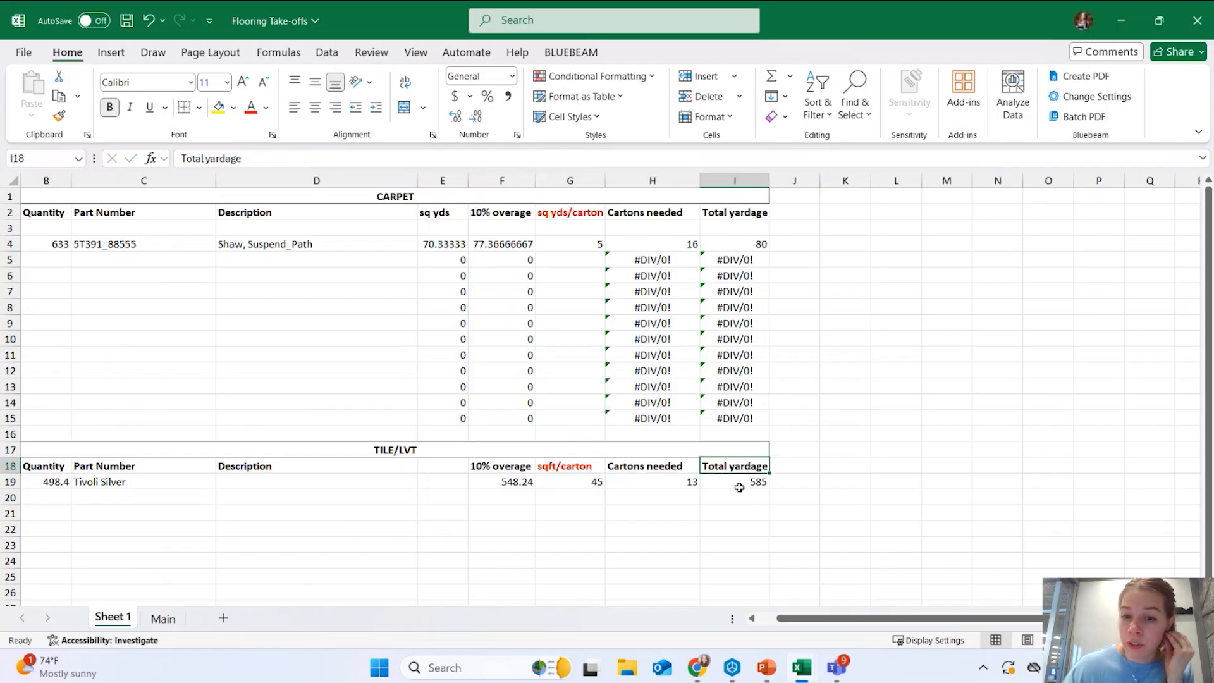
left_click(742, 484)
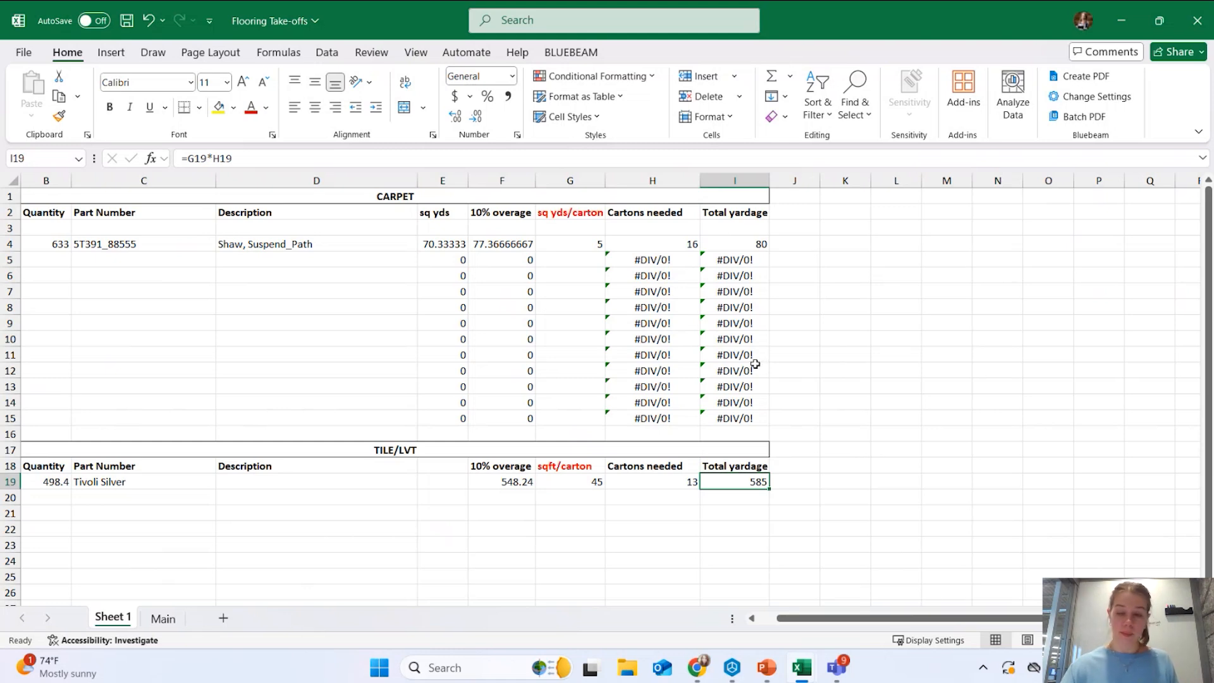
left_click(766, 668)
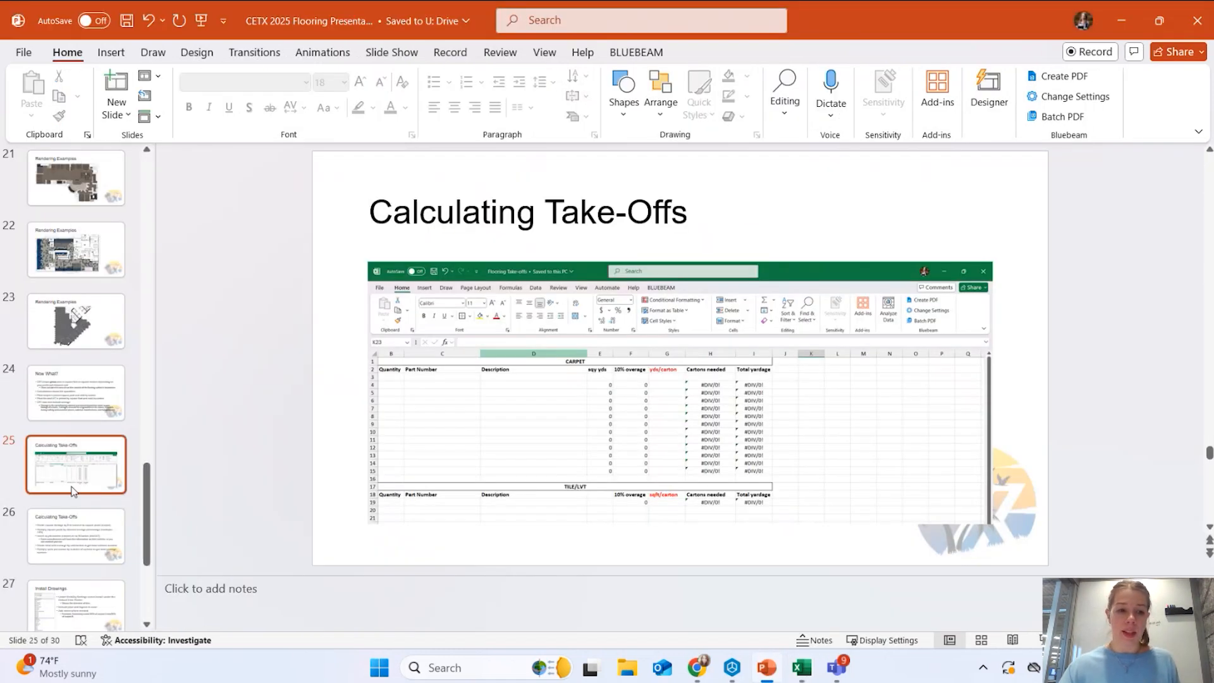